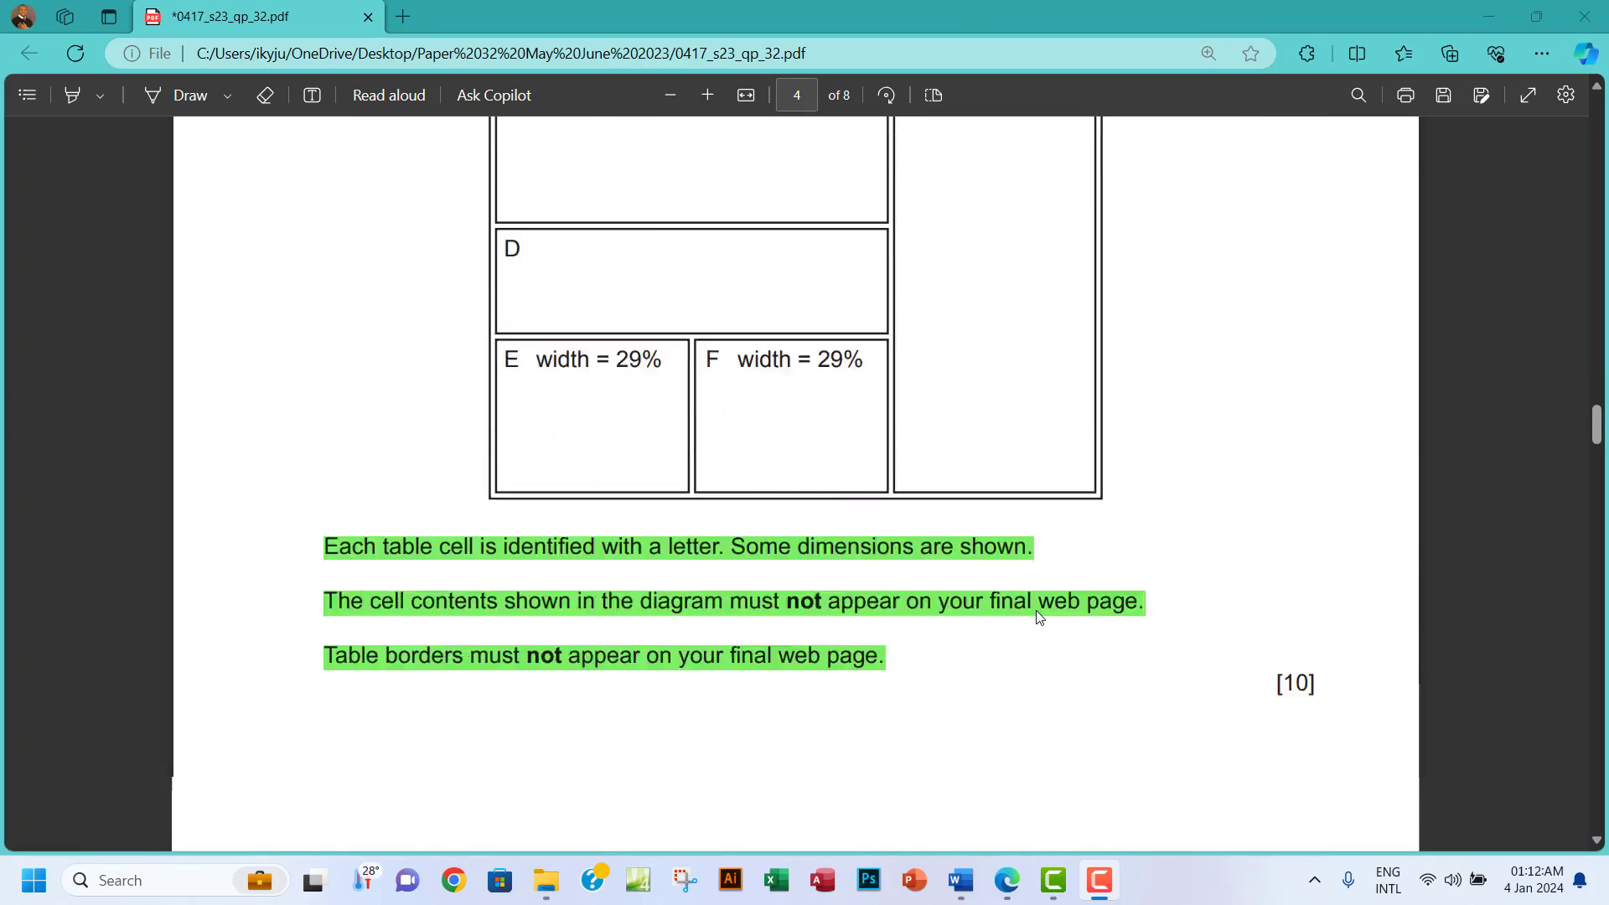
Highlight the Task 4 sentence requiring dollar values to 2 decimal places in green.
{"action": "scroll", "coordinate": [1039, 617], "scroll_direction": "down", "scroll_amount": 4}
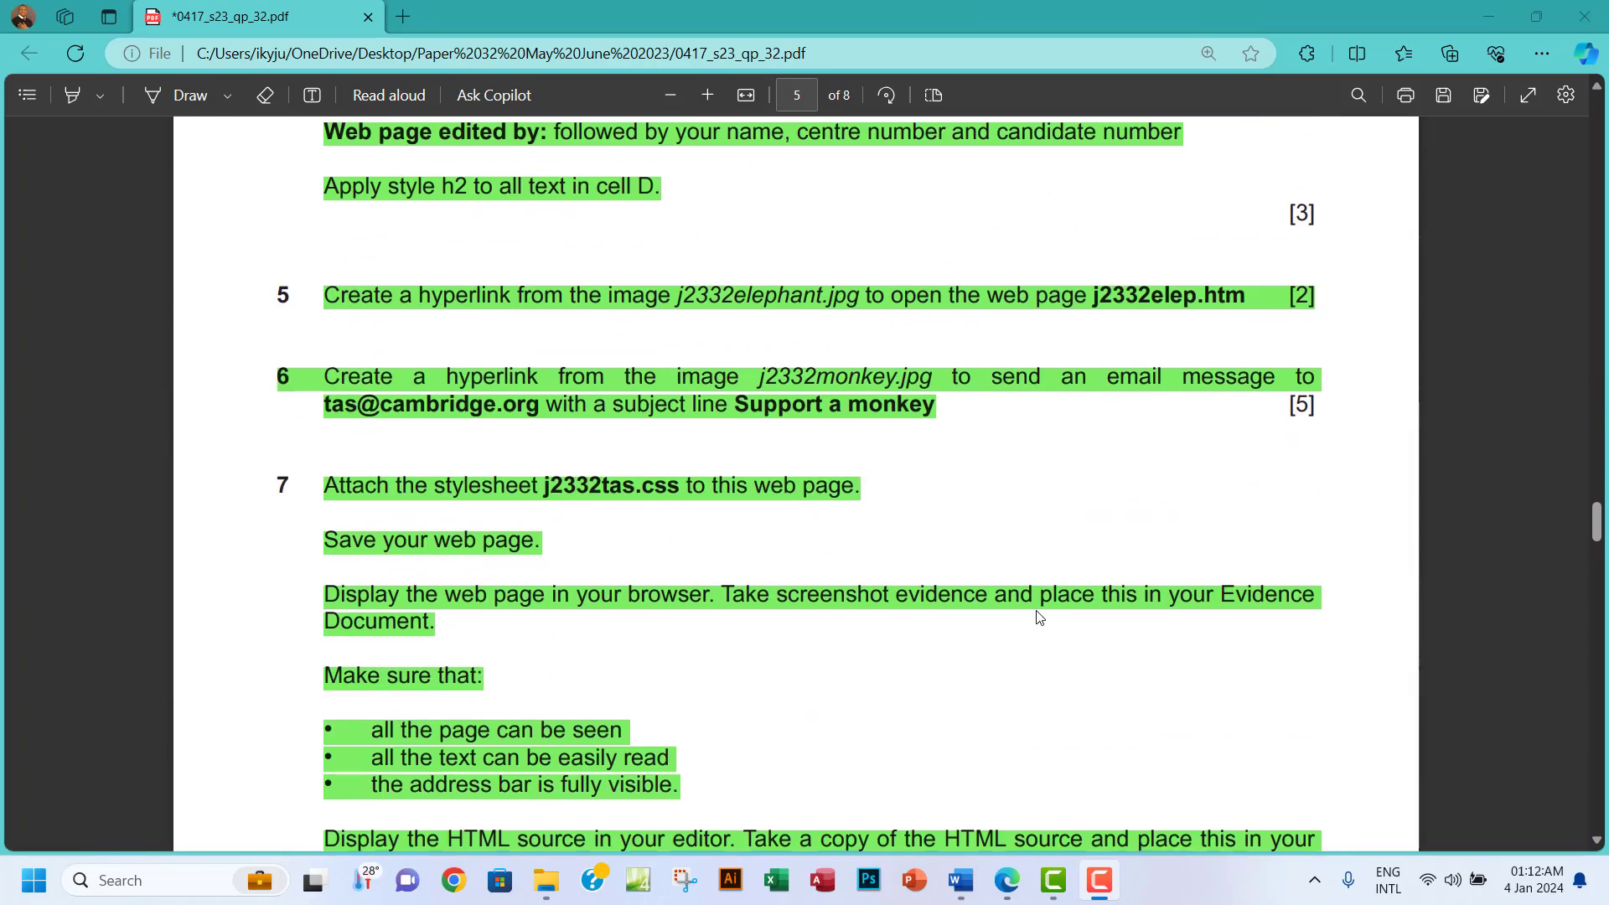
{"action": "scroll", "coordinate": [1039, 618], "scroll_direction": "down", "scroll_amount": 8}
{"action": "scroll", "coordinate": [1039, 618], "scroll_direction": "down", "scroll_amount": 2}
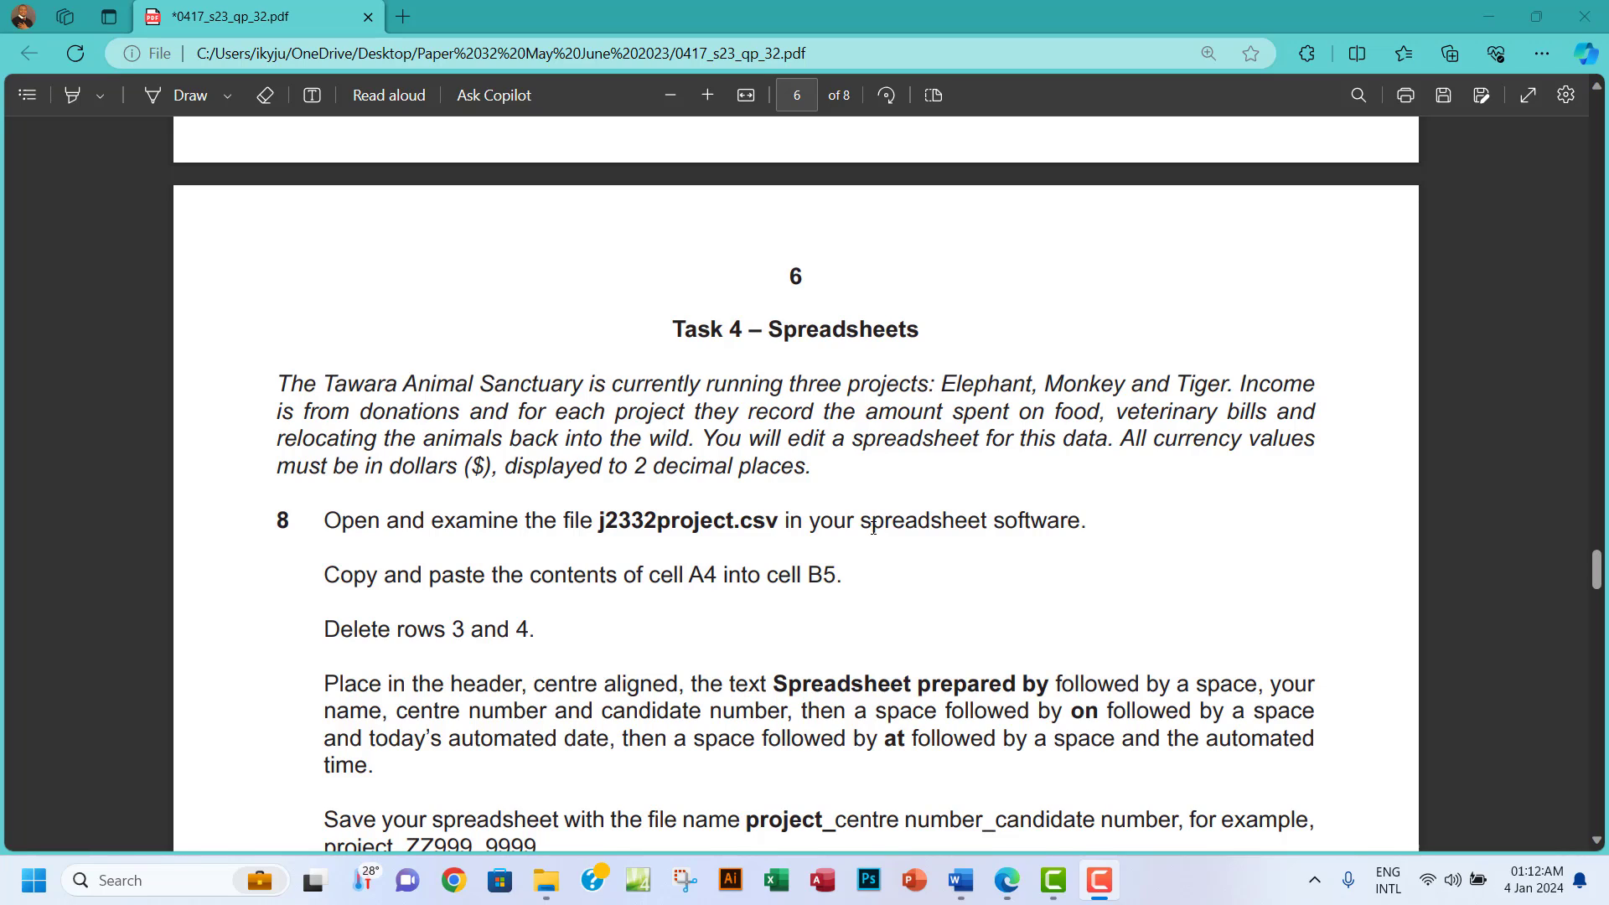
{"action": "scroll", "coordinate": [884, 528], "scroll_direction": "down", "scroll_amount": 1}
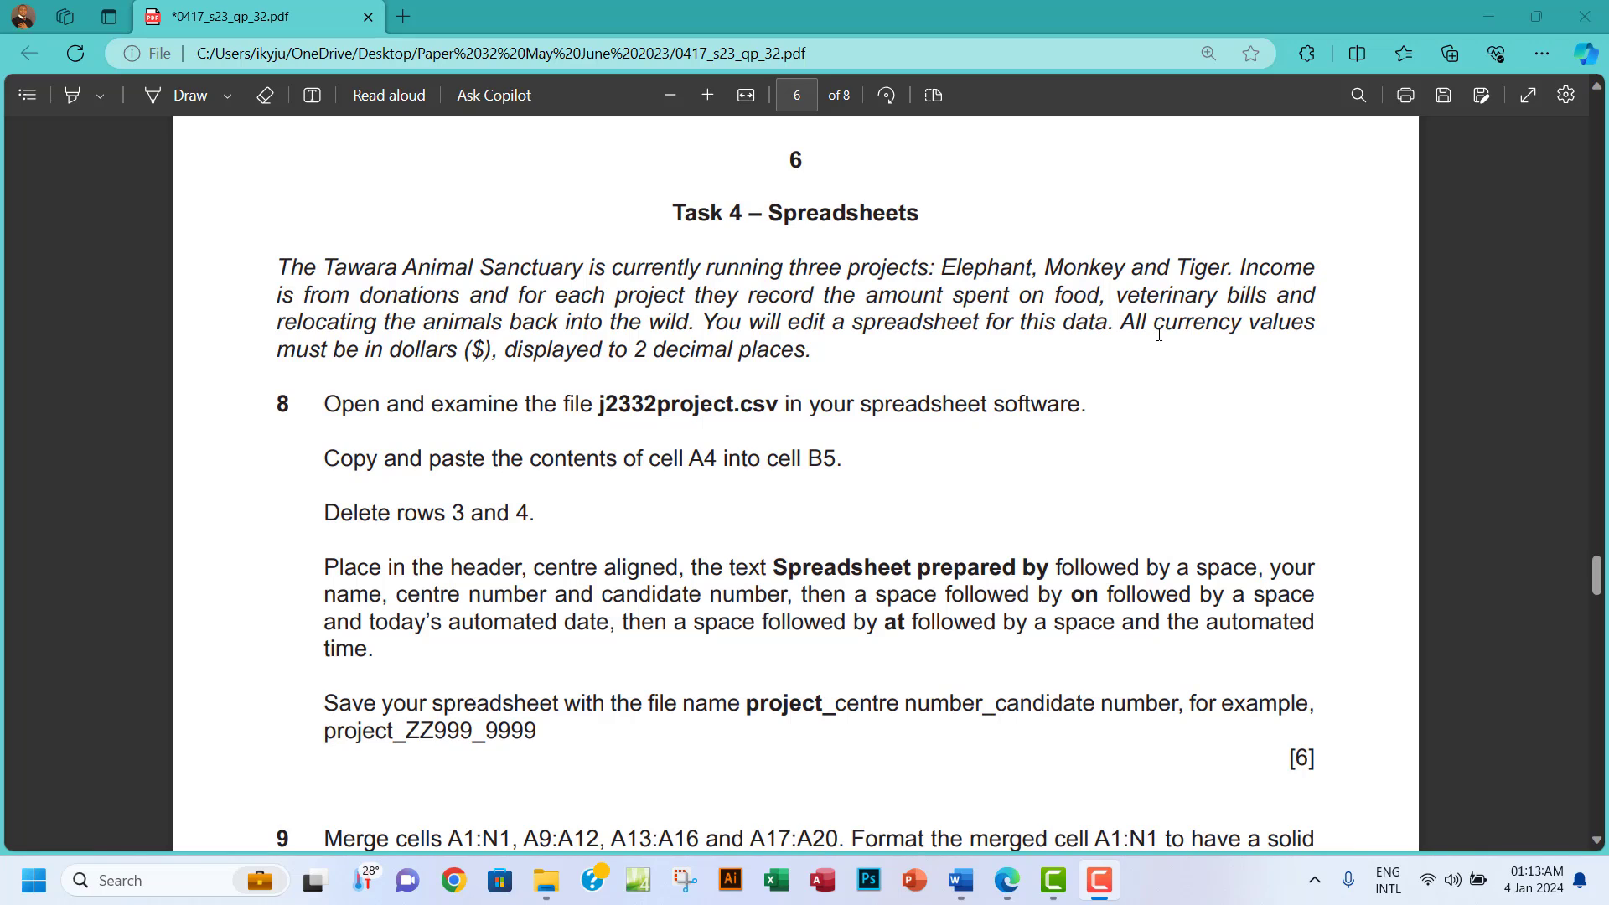
{"action": "mouse_move", "coordinate": [1121, 323]}
{"action": "left_mouse_down"}
{"action": "mouse_move", "coordinate": [365, 348]}
{"action": "mouse_move", "coordinate": [814, 349]}
{"action": "left_mouse_up"}
{"action": "mouse_move", "coordinate": [858, 243]}
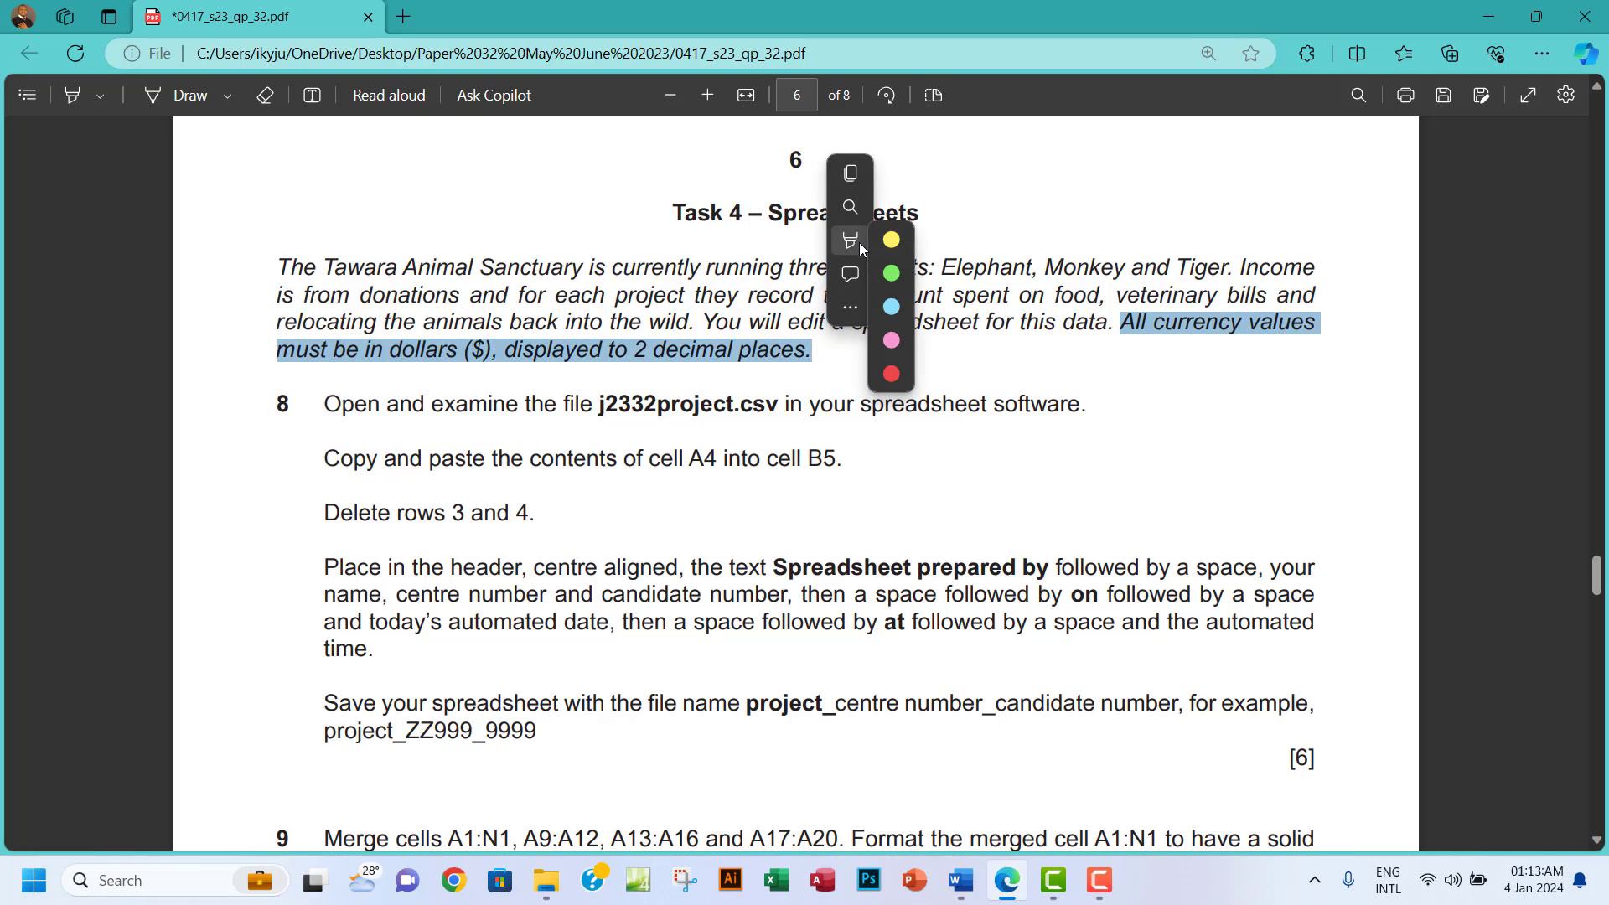
{"action": "left_click", "coordinate": [1081, 274]}
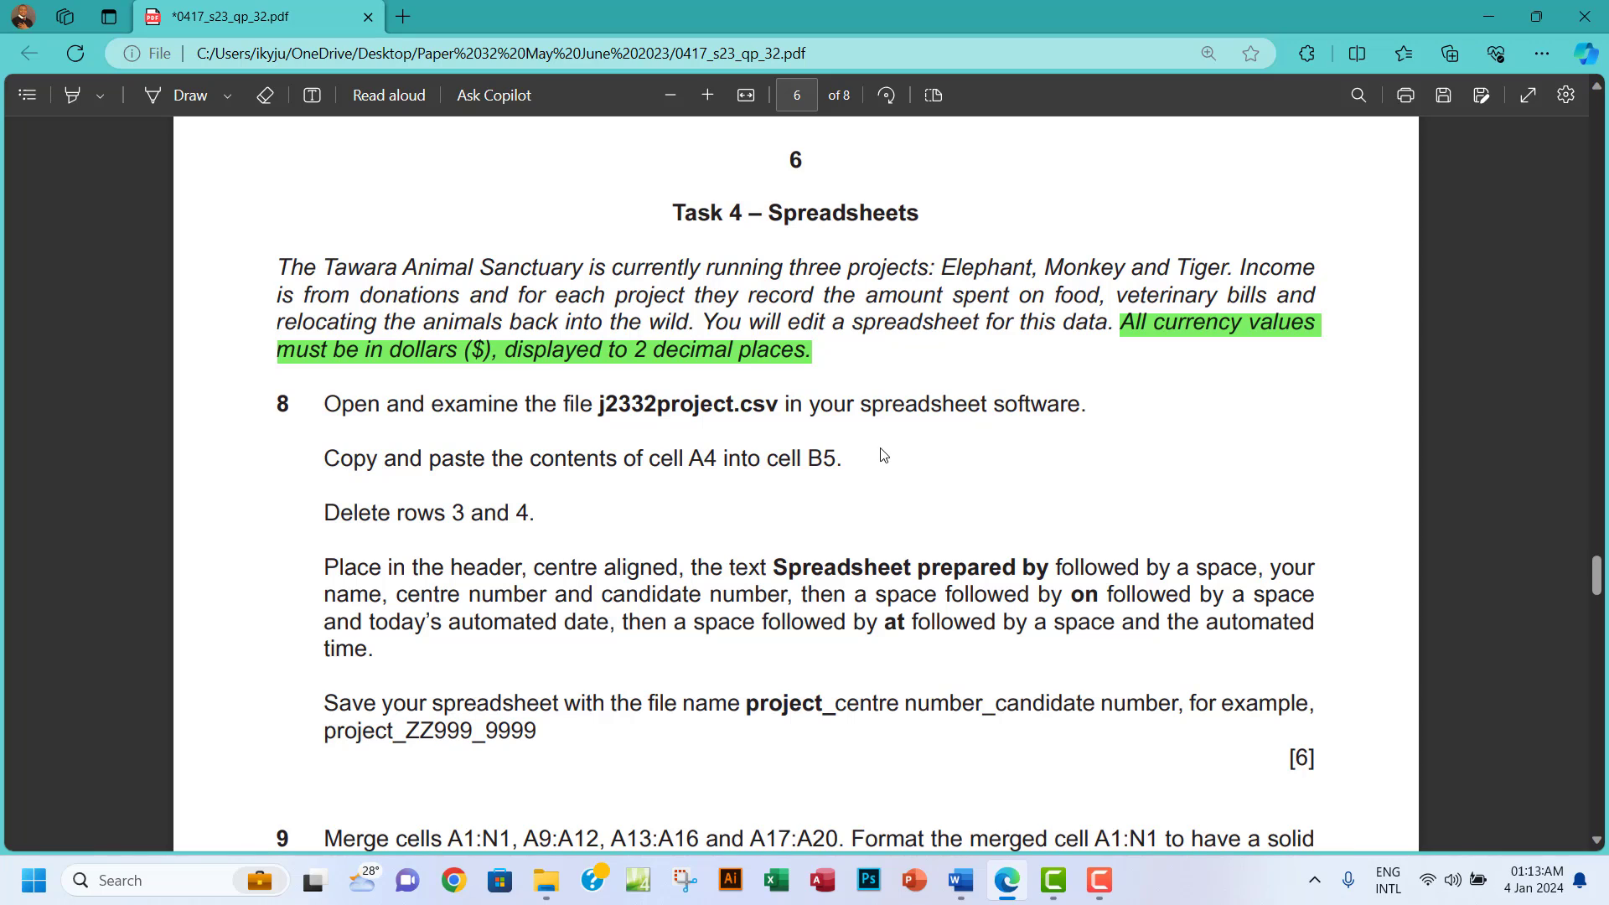
{"action": "scroll", "coordinate": [880, 452], "scroll_direction": "down", "scroll_amount": 1}
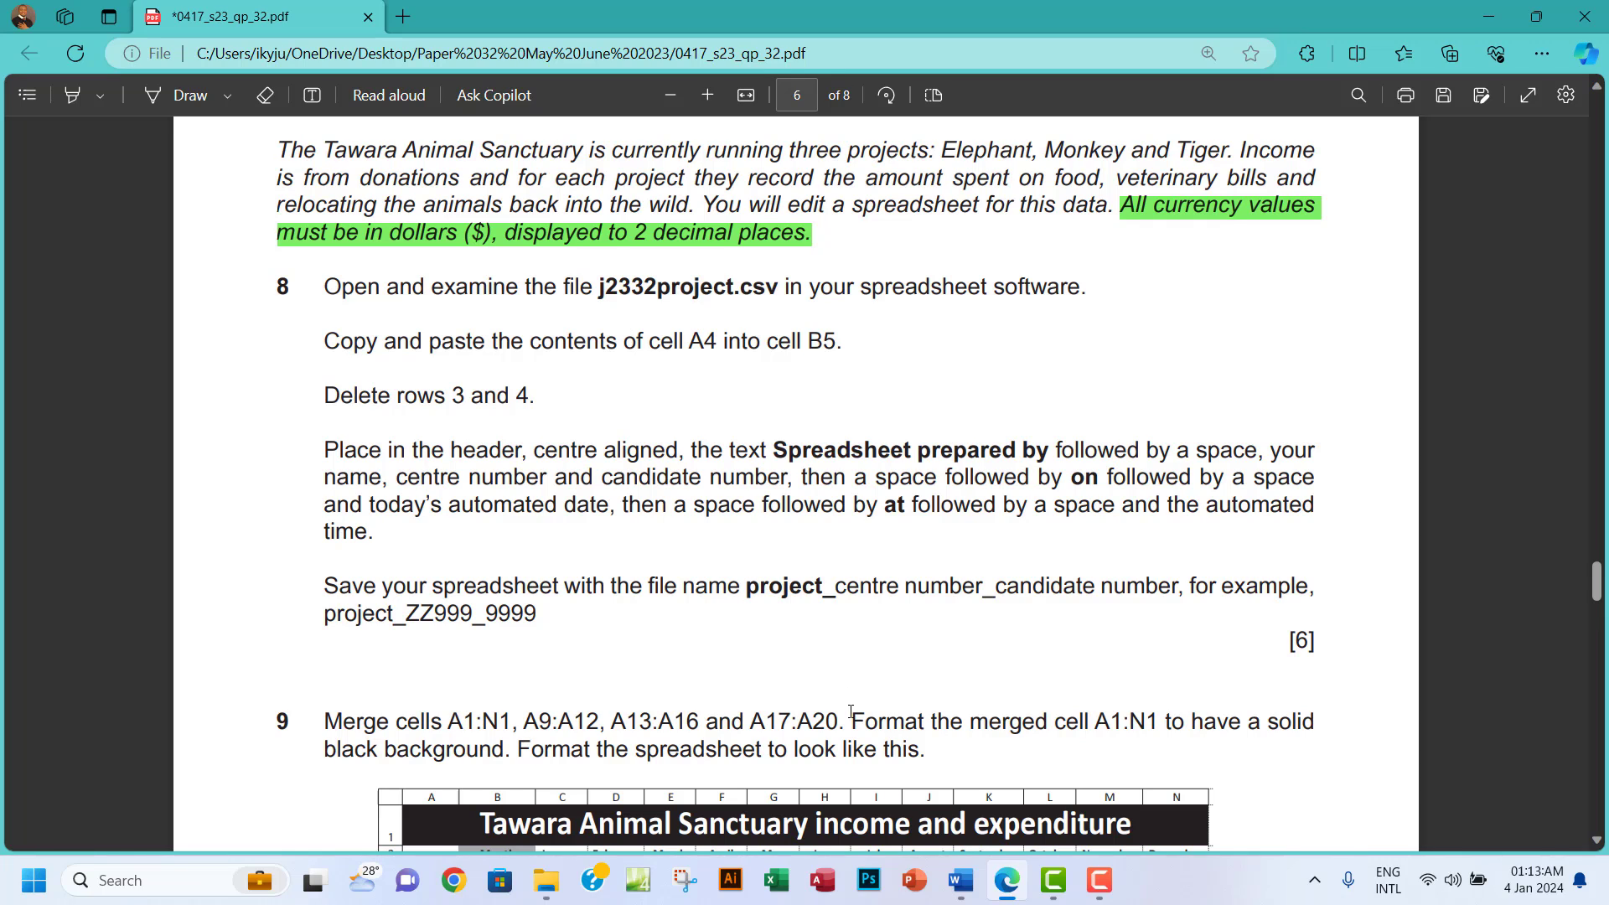
Open j2332project.csv from the 0417_s23_sf_32 exam folder in Excel.
{"action": "left_click", "coordinate": [545, 879]}
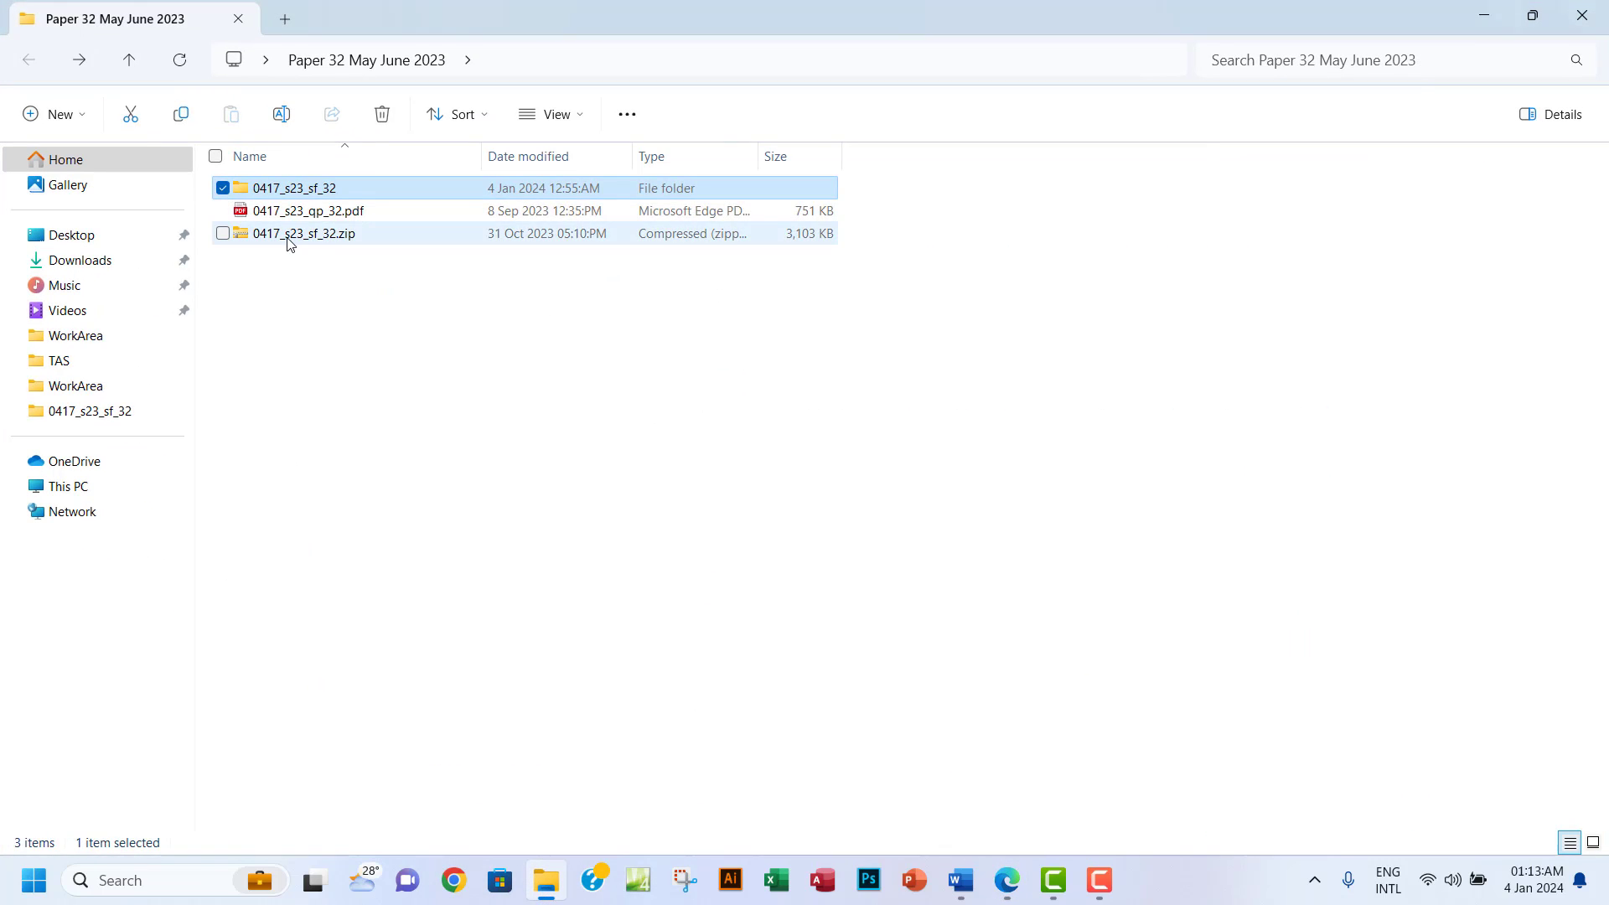
{"action": "double_click", "coordinate": [333, 199]}
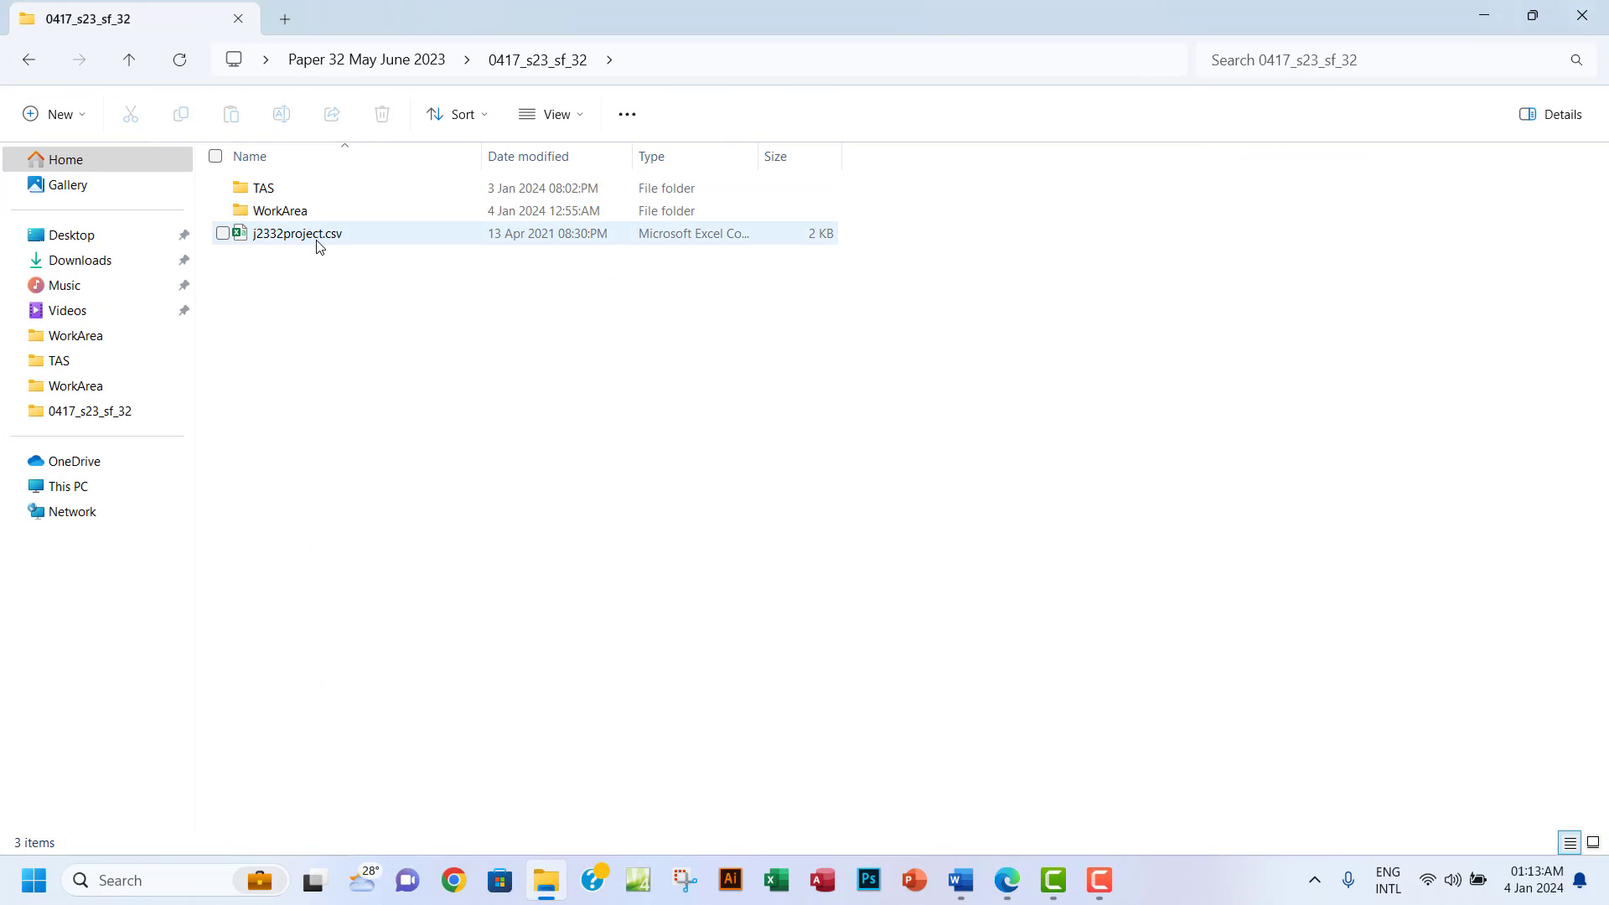
{"action": "left_click", "coordinate": [318, 243]}
{"action": "double_click", "coordinate": [317, 243]}
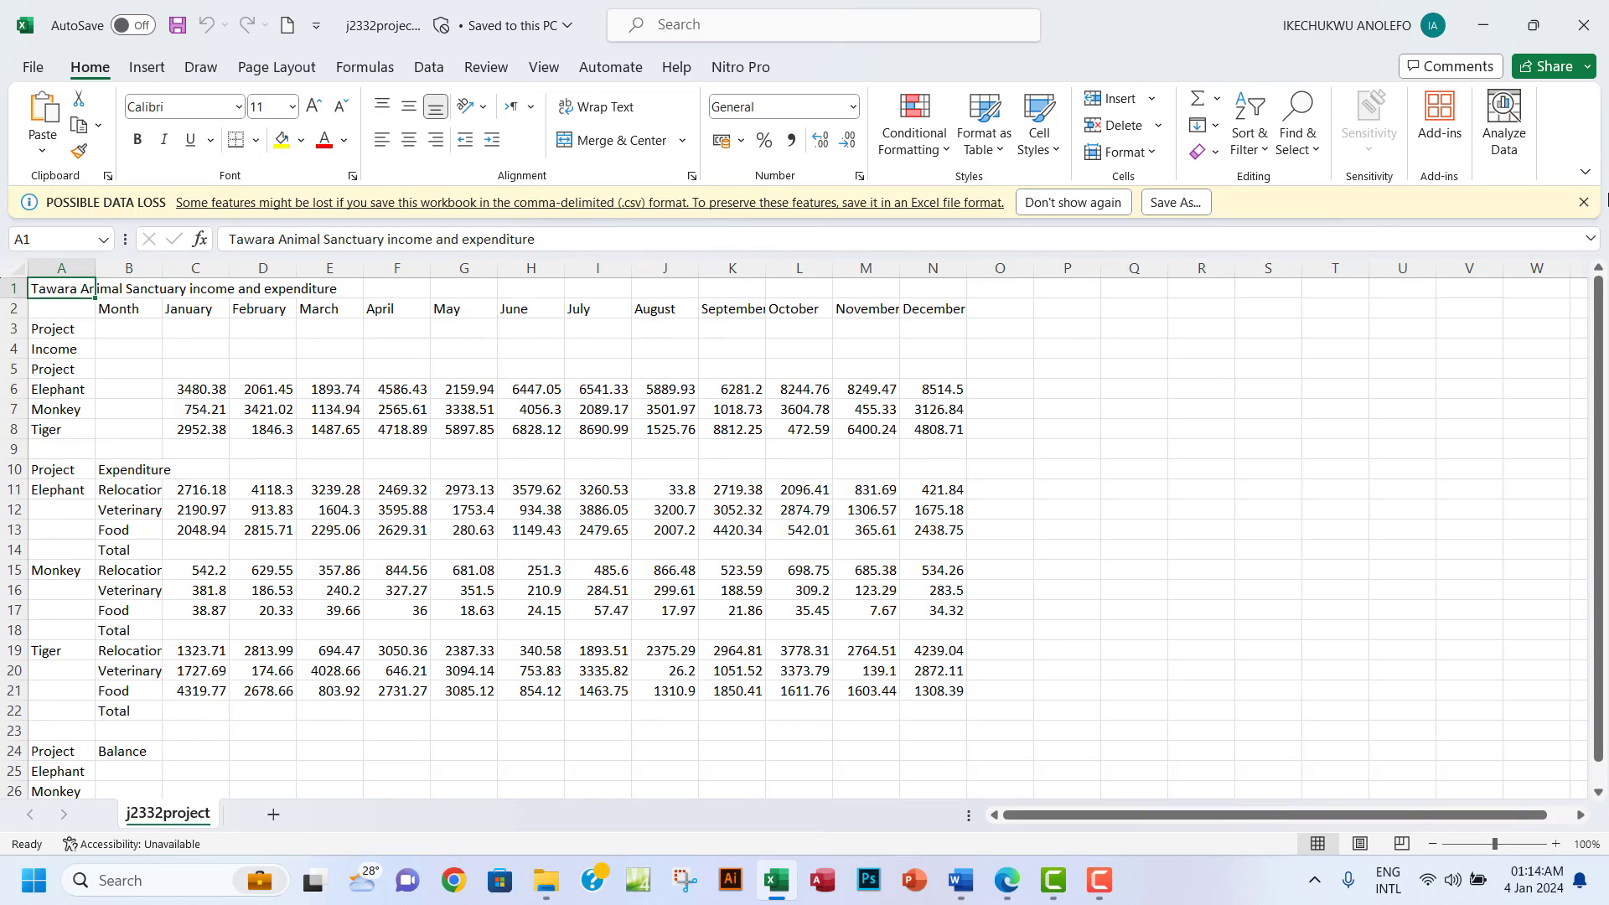
Dismiss the data-loss warning and autofit column A to fit the sanctuary title.
{"action": "left_click", "coordinate": [1583, 202]}
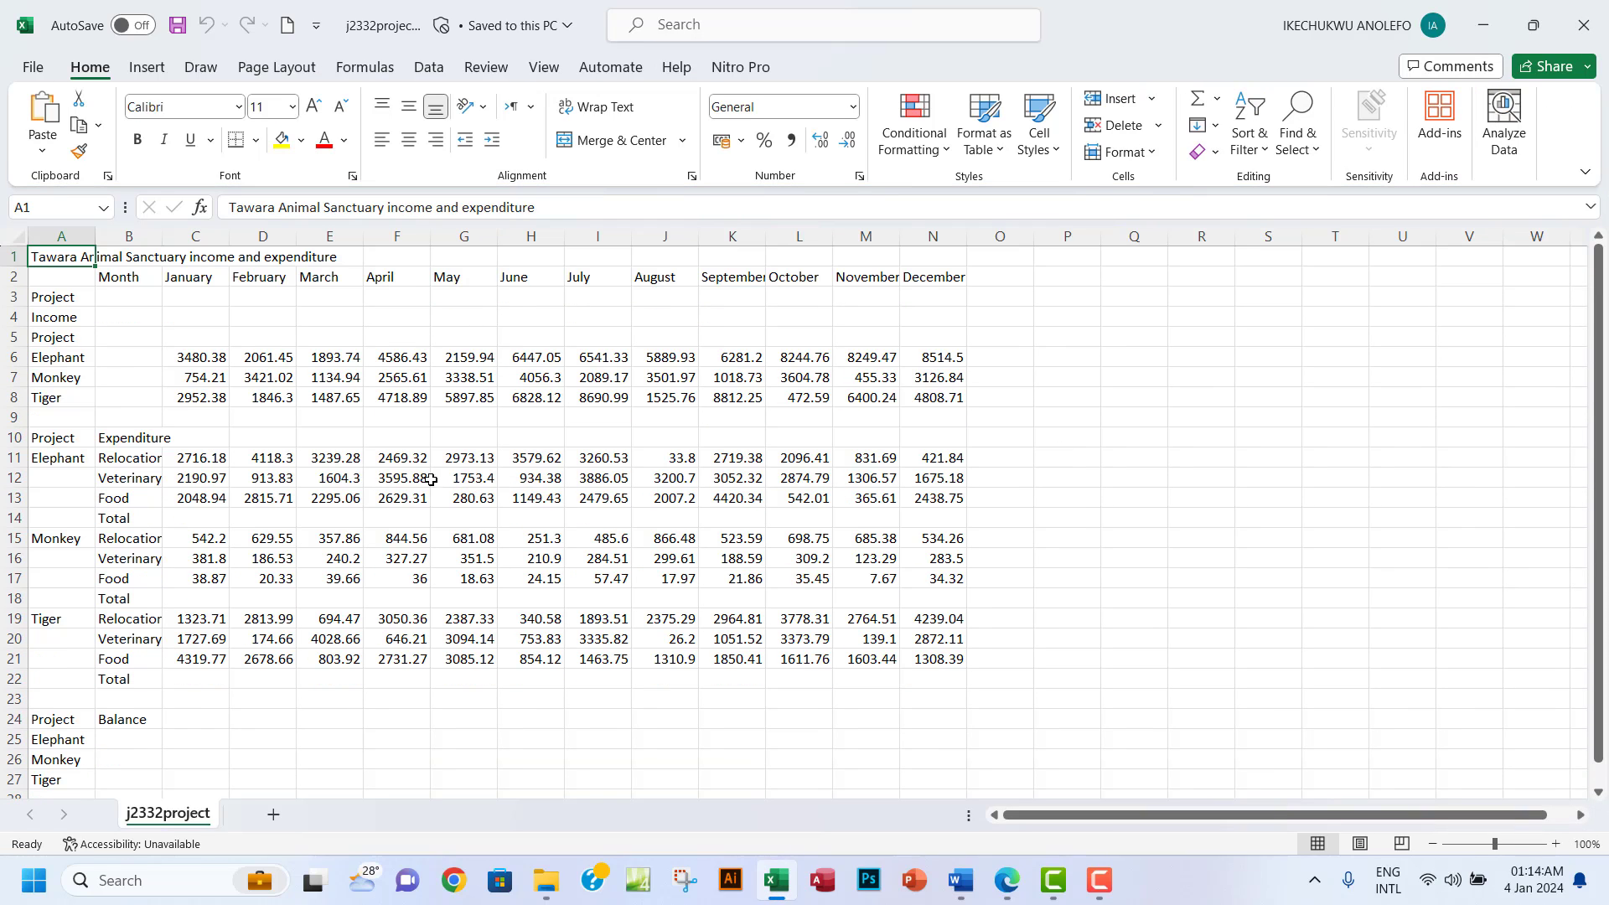
{"action": "double_click", "coordinate": [97, 236]}
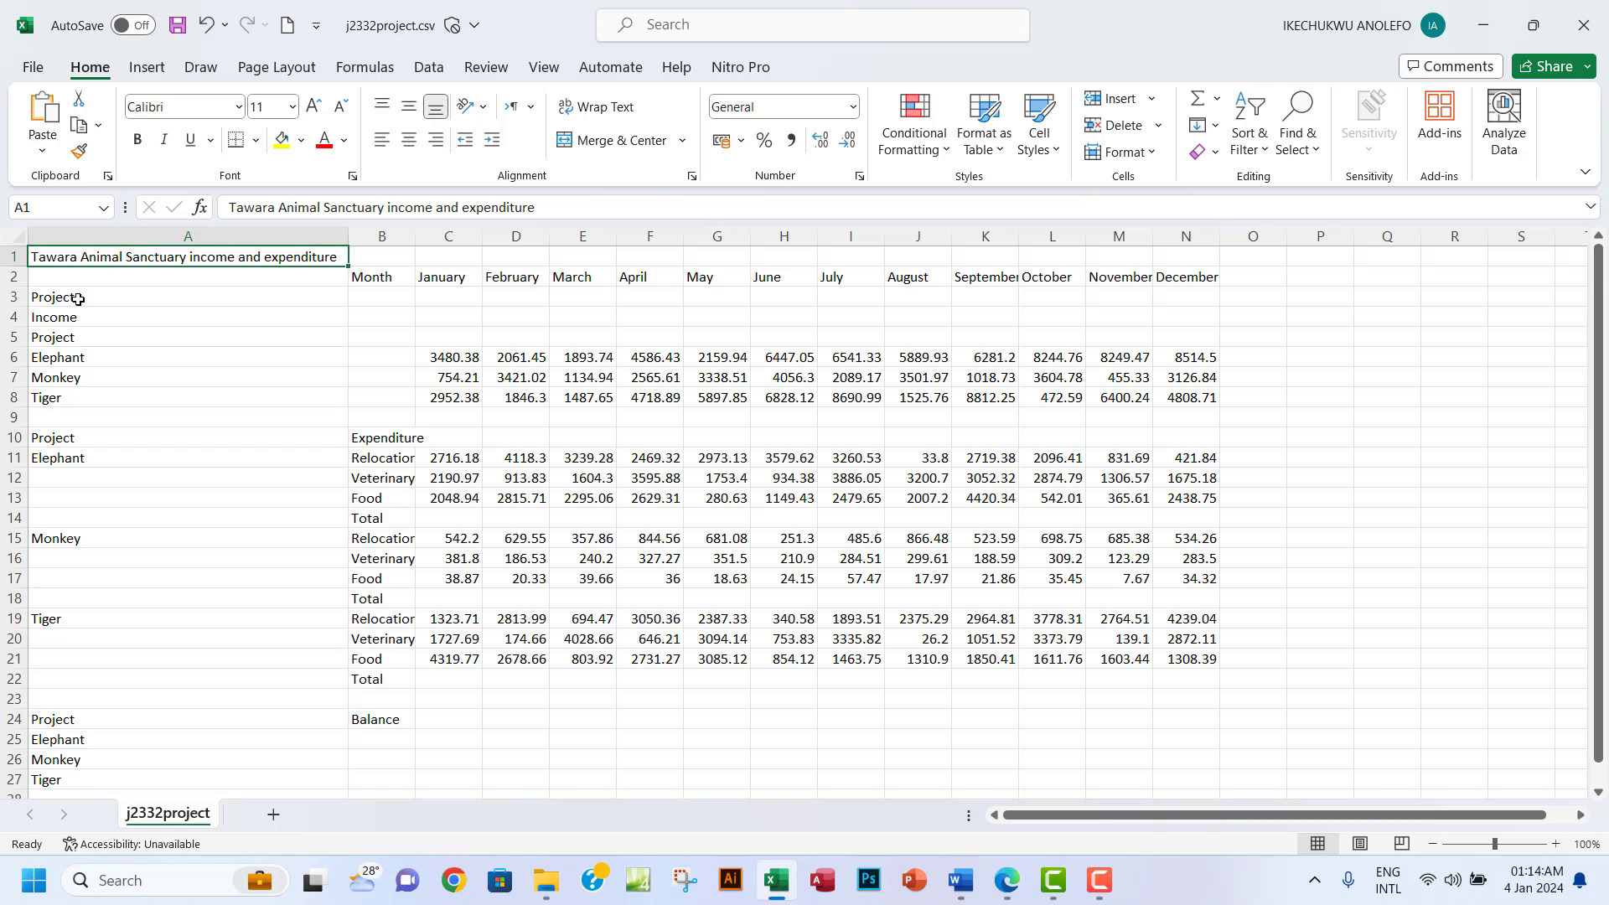
{"action": "left_click", "coordinate": [57, 383]}
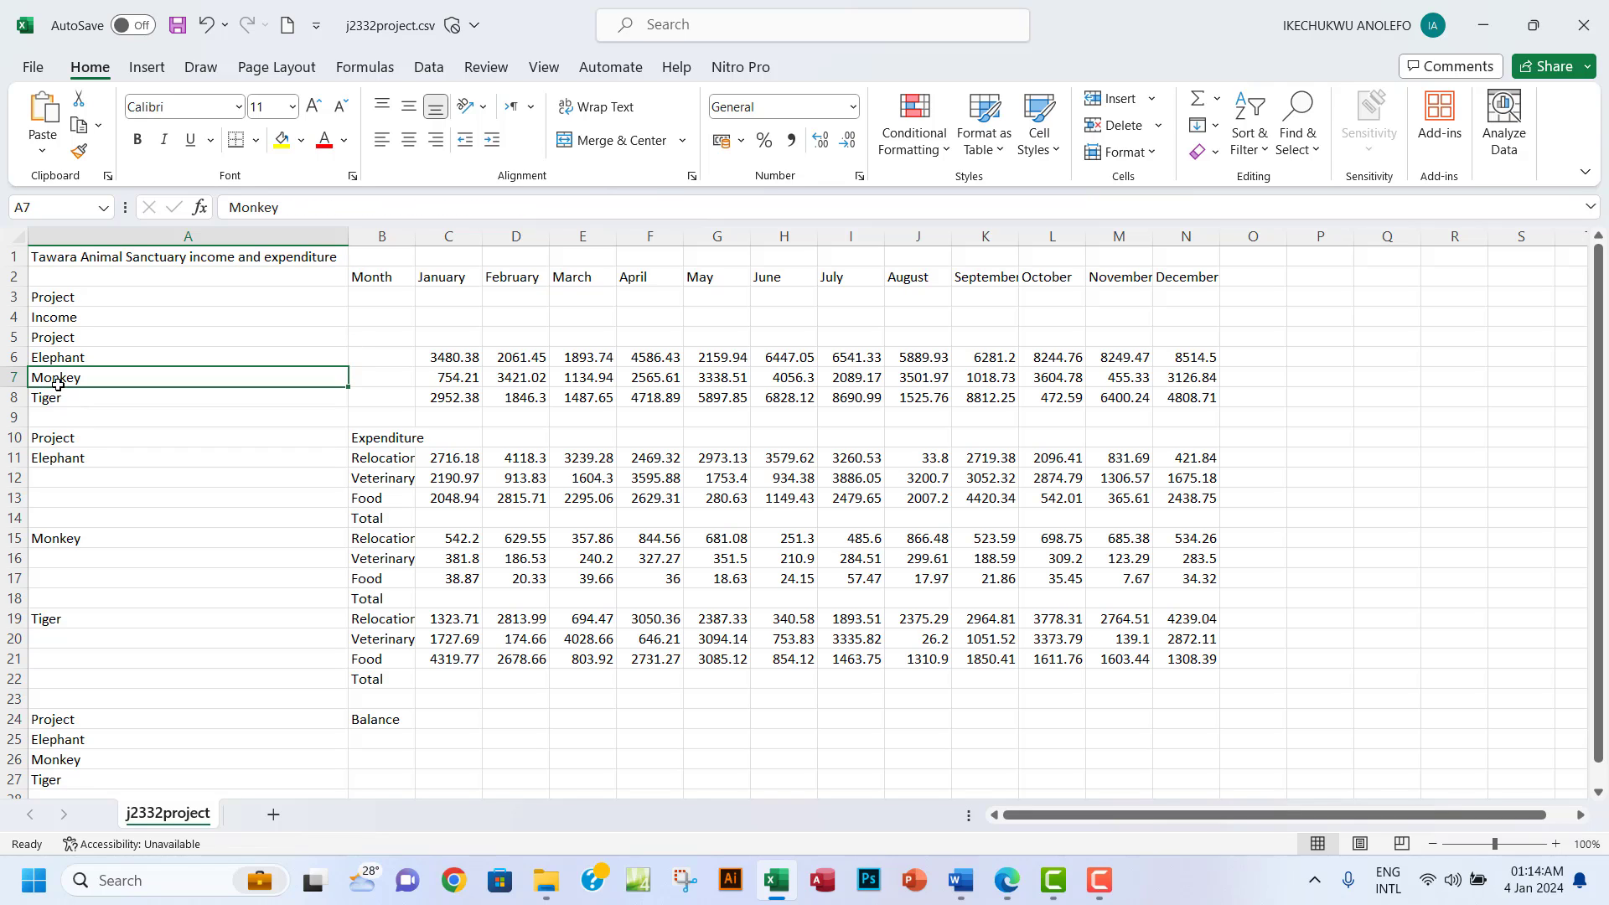
{"action": "left_click", "coordinate": [58, 397]}
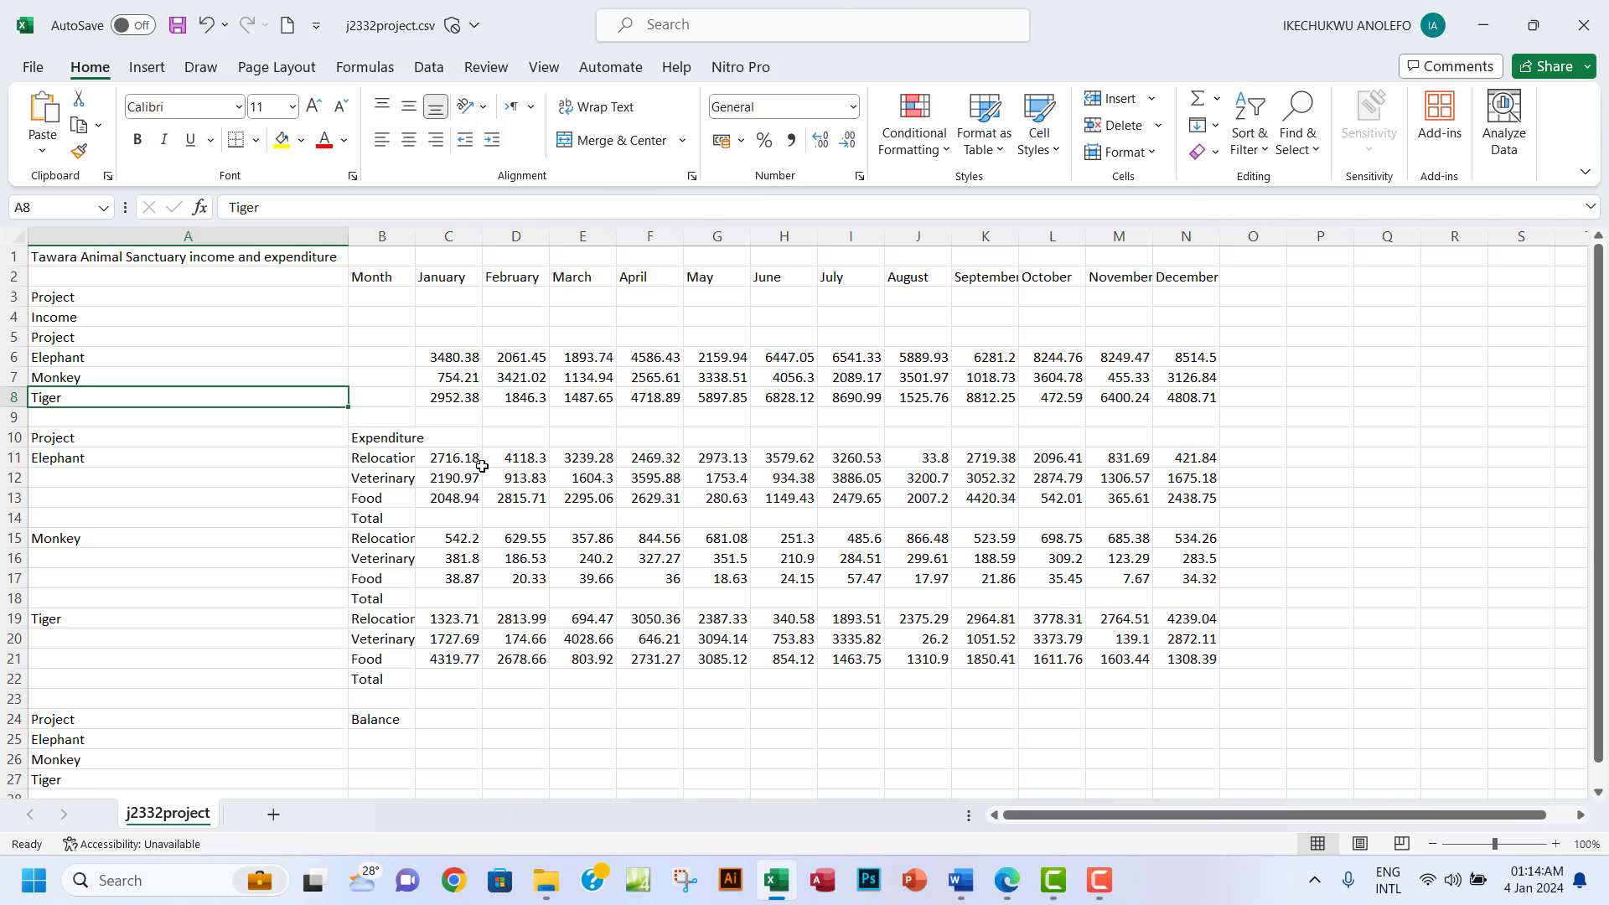
{"action": "left_click", "coordinate": [1008, 885]}
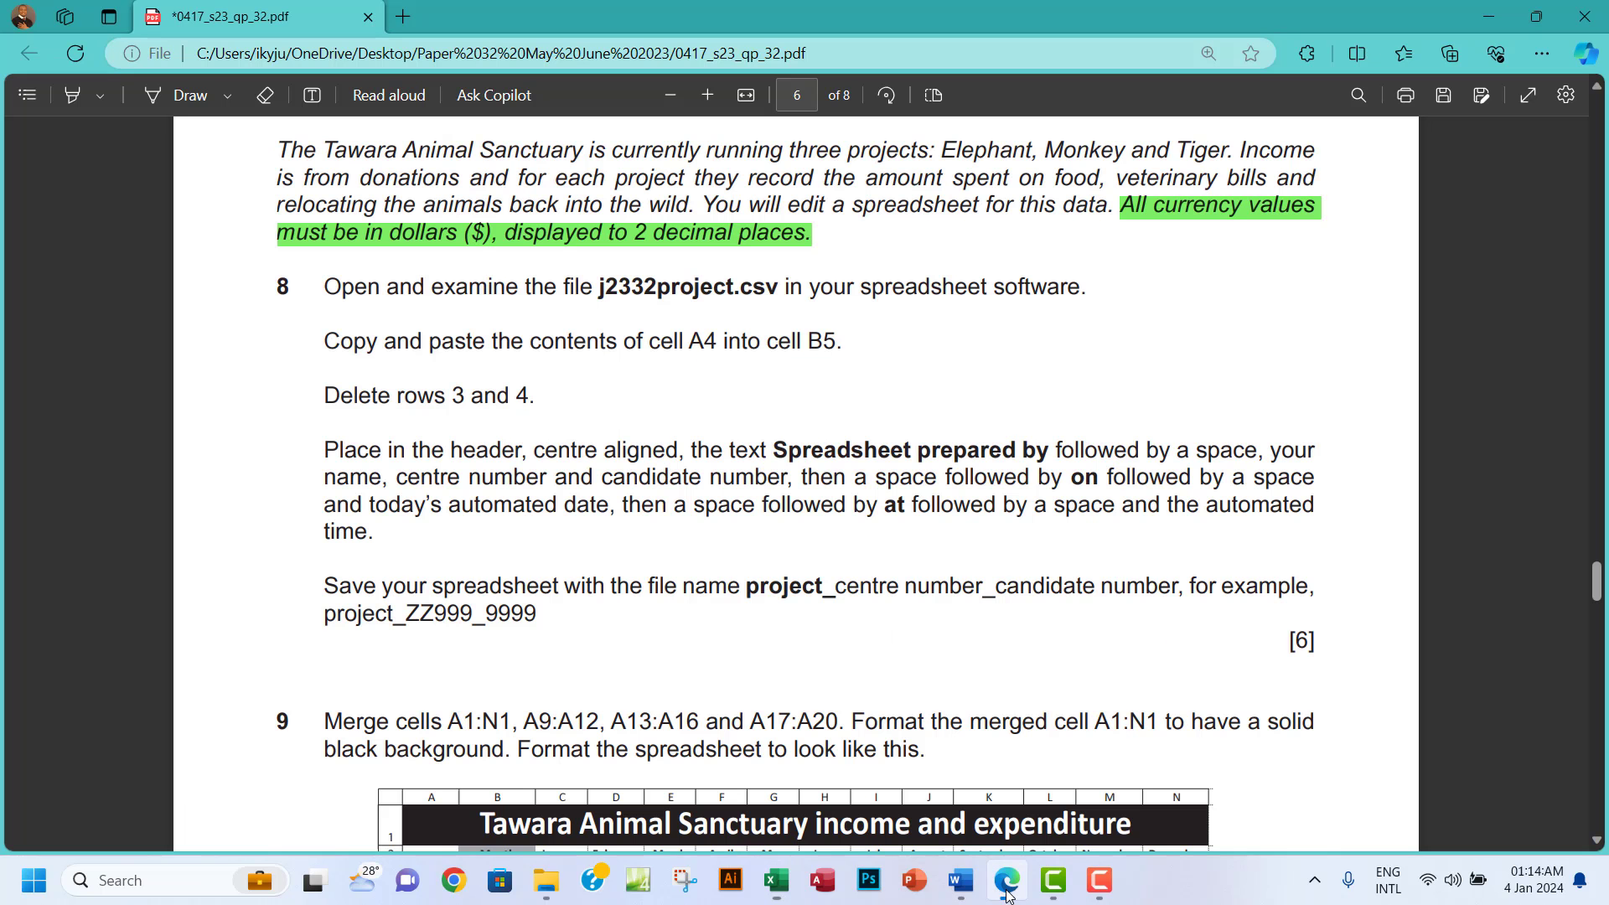
Copy 'Income' from cell A4 into cell B5.
{"action": "double_click", "coordinate": [331, 344]}
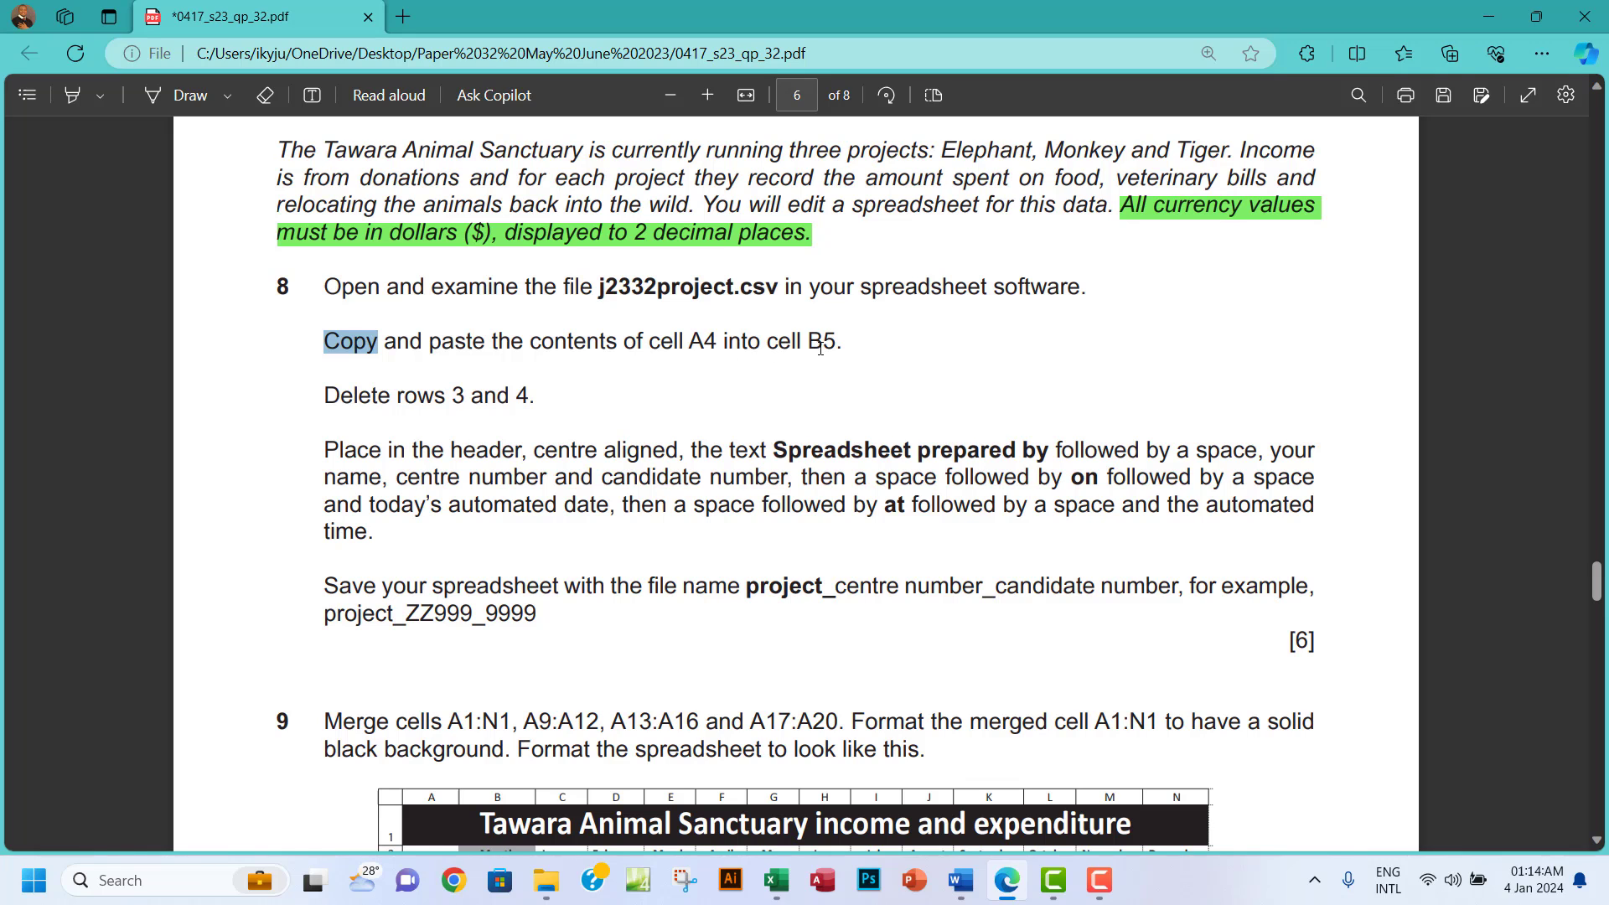
{"action": "left_click", "coordinate": [776, 880]}
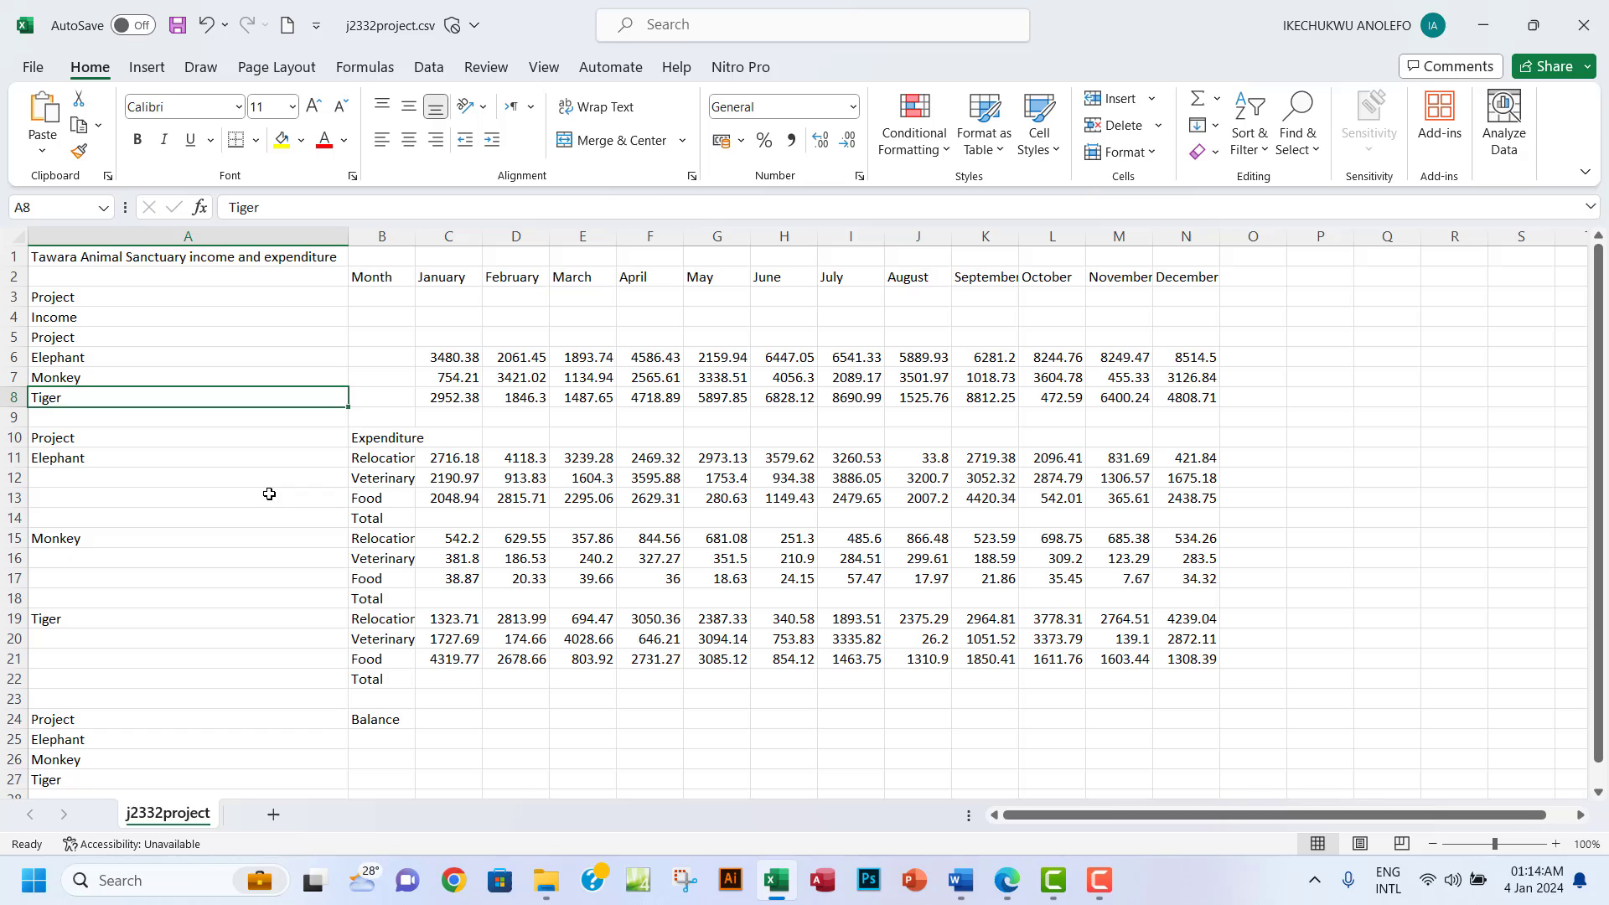
{"action": "left_click", "coordinate": [85, 322]}
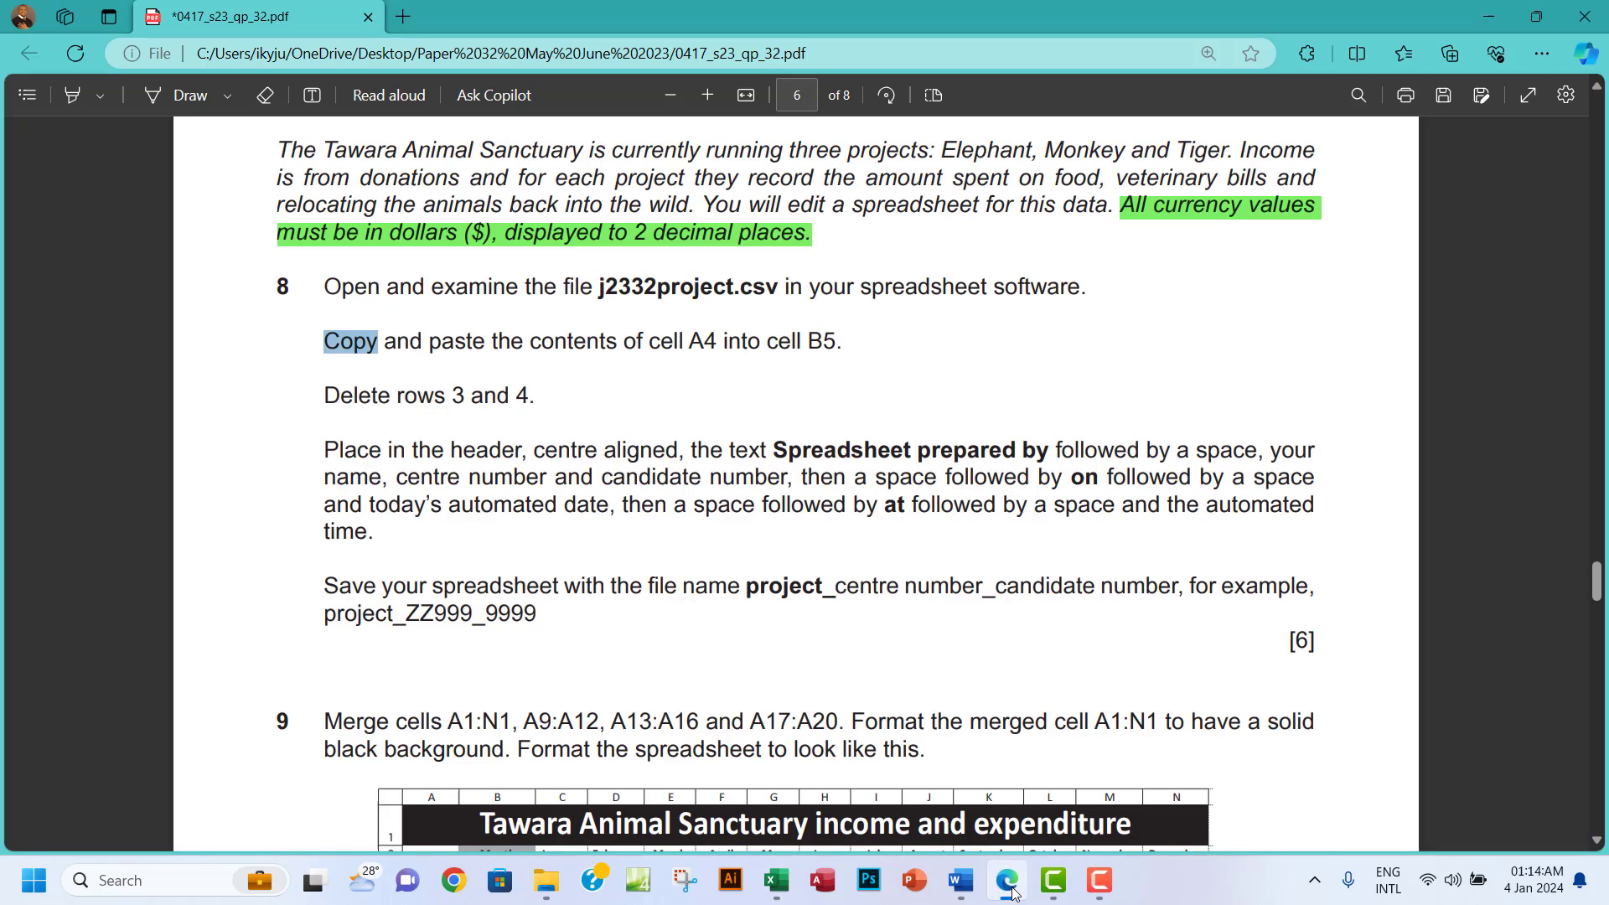
{"action": "left_click", "coordinate": [1009, 886]}
{"action": "left_click", "coordinate": [1010, 888]}
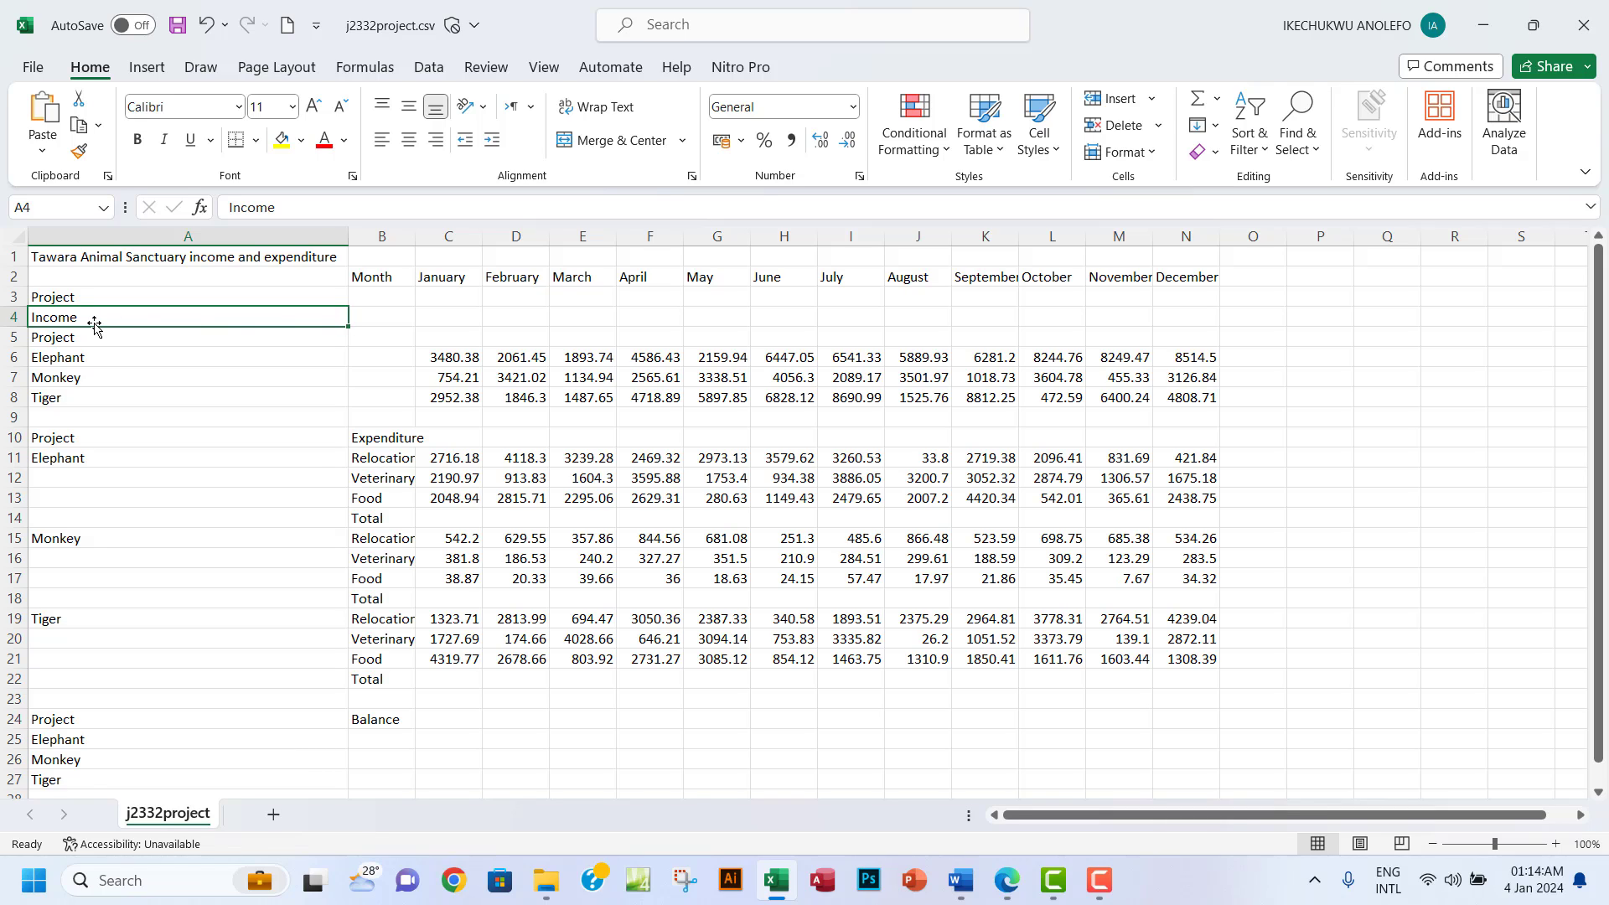
{"action": "key", "text": "ctrl+c"}
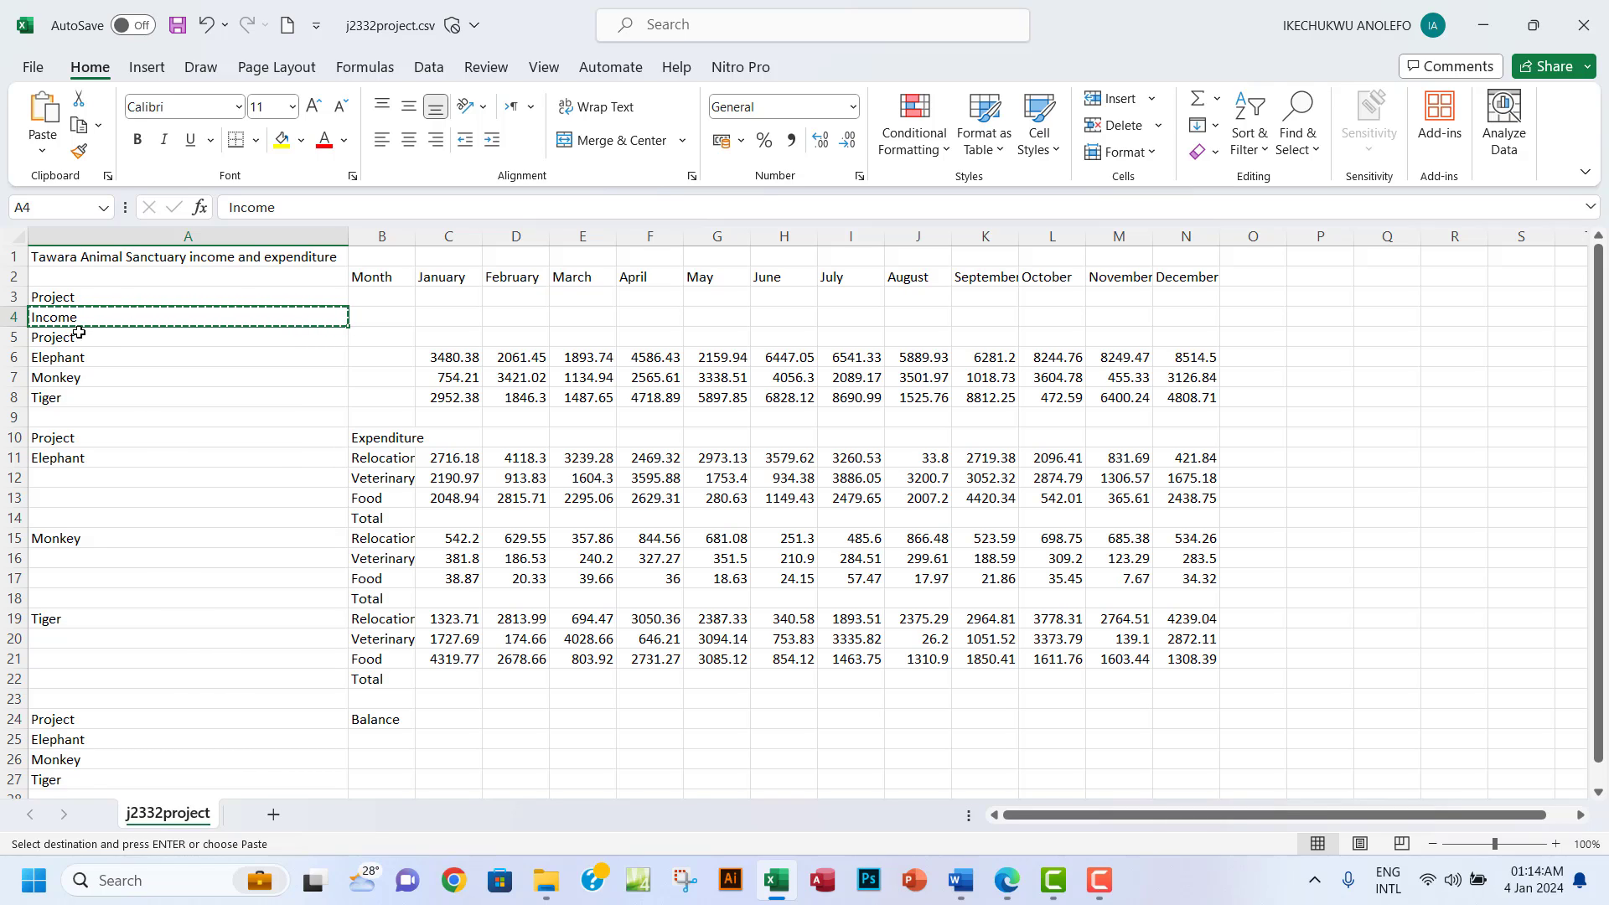
{"action": "left_click", "coordinate": [392, 340]}
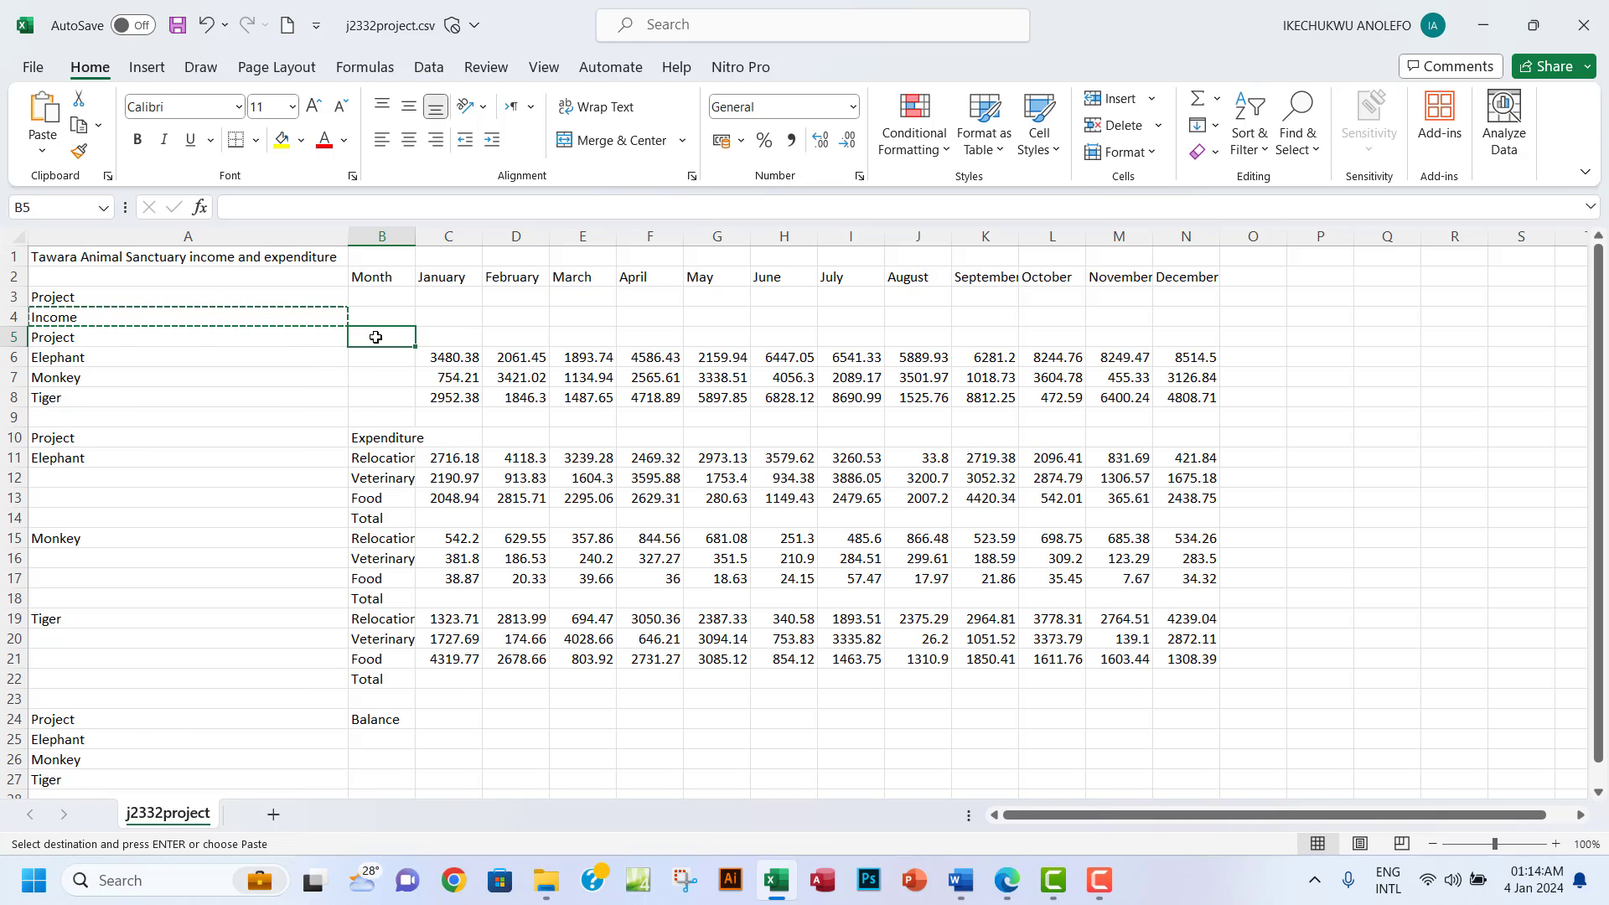
{"action": "key", "text": "ctrl+v"}
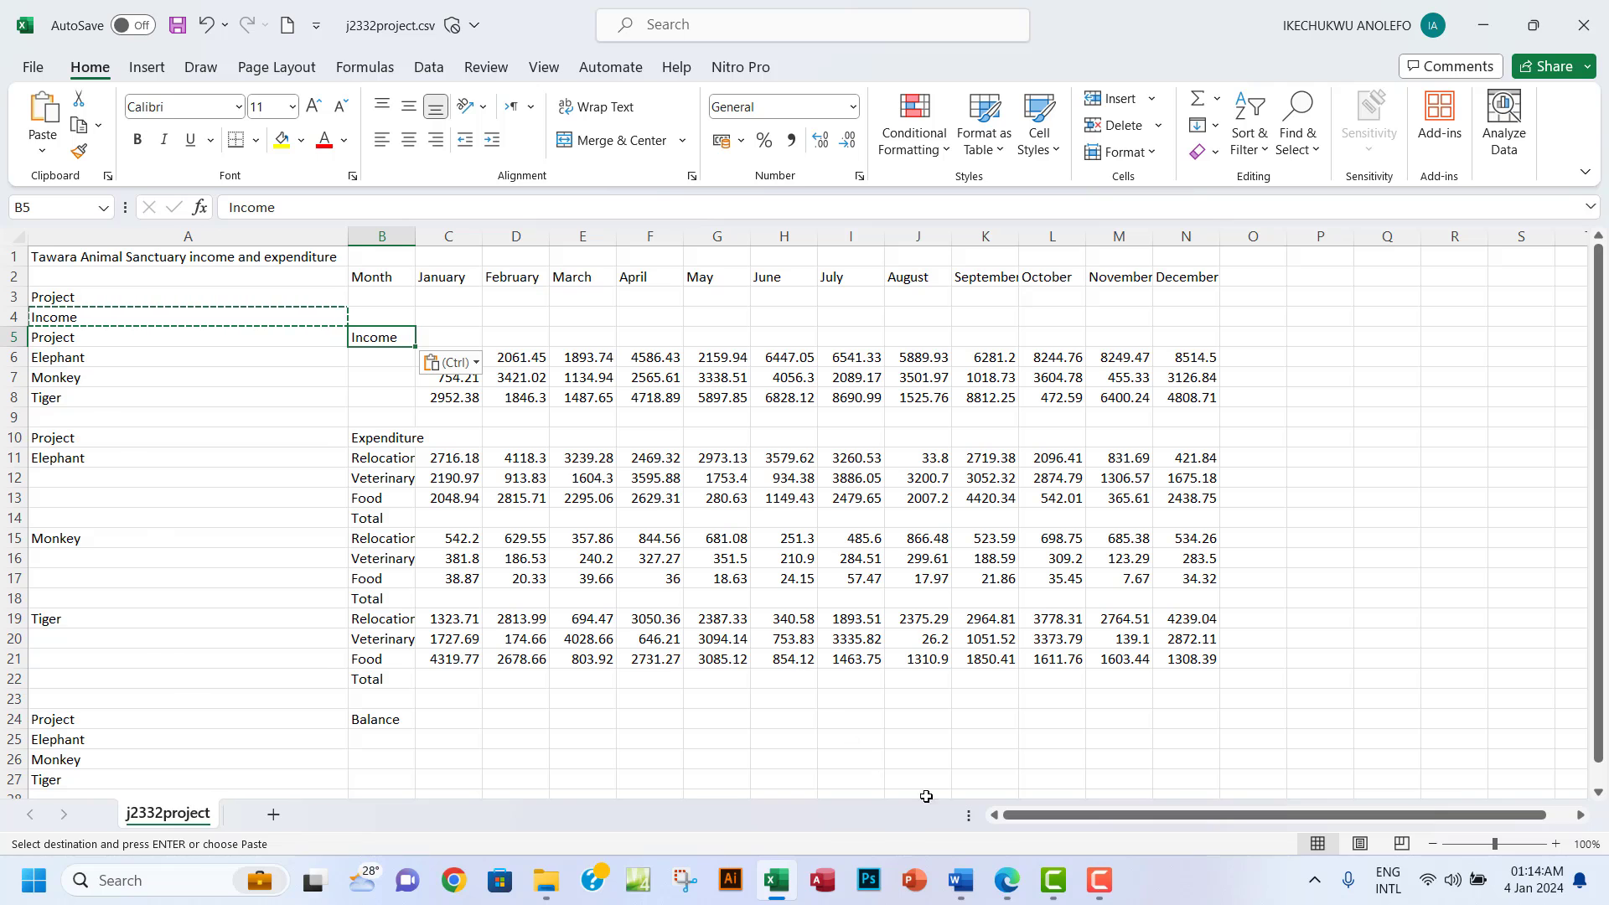
Delete rows 3 and 4 of the sheet.
{"action": "left_click", "coordinate": [1006, 880]}
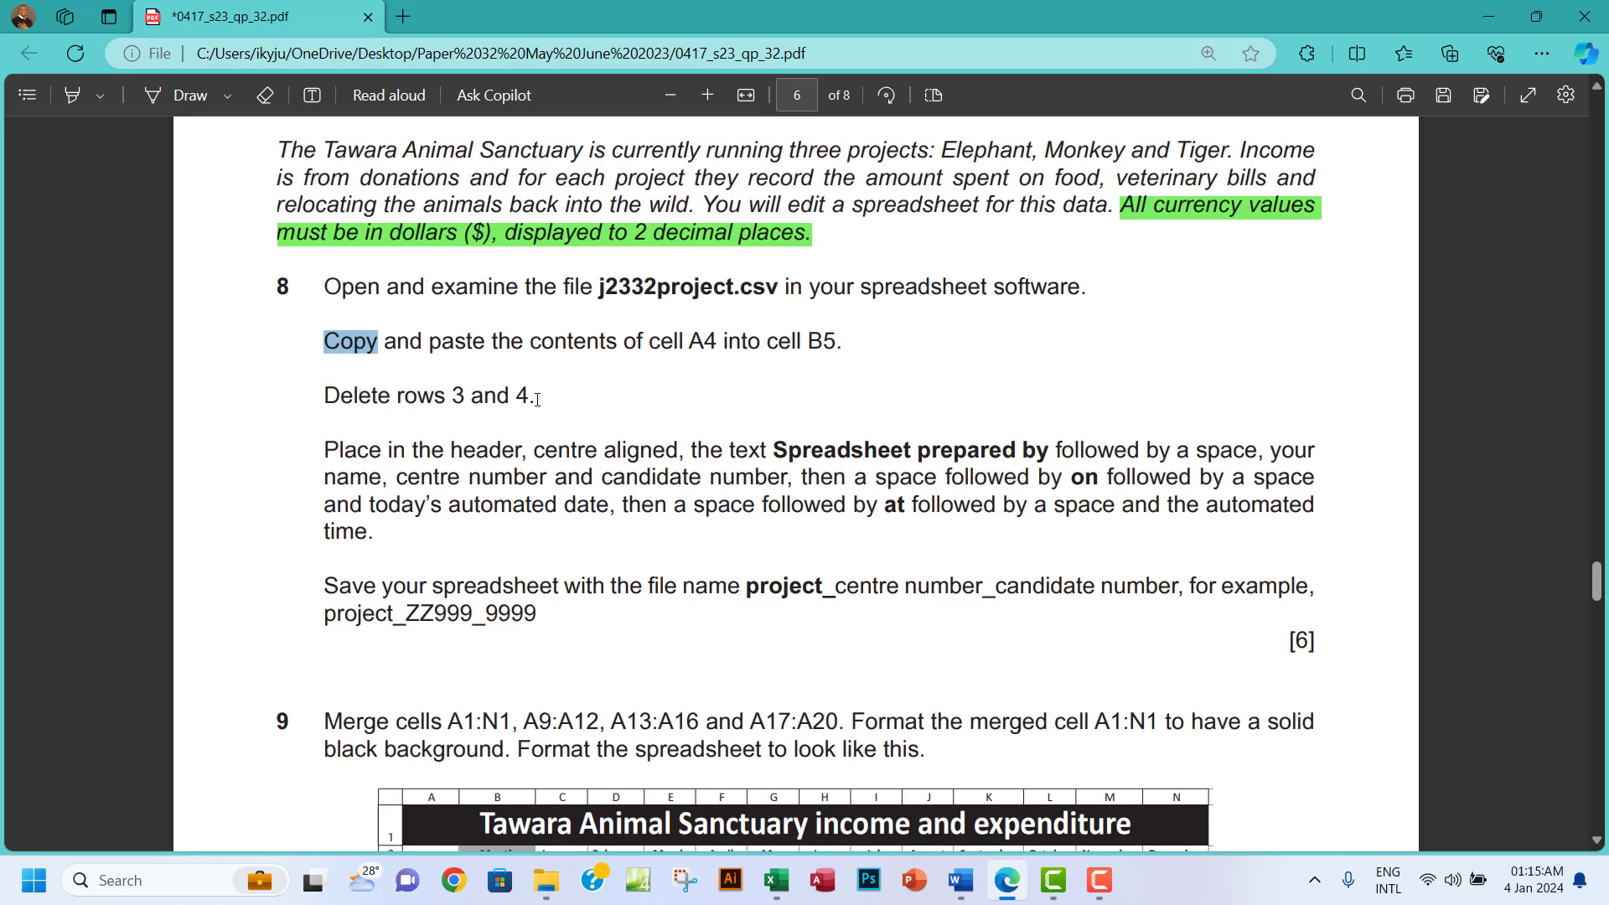
{"action": "left_click", "coordinate": [776, 880]}
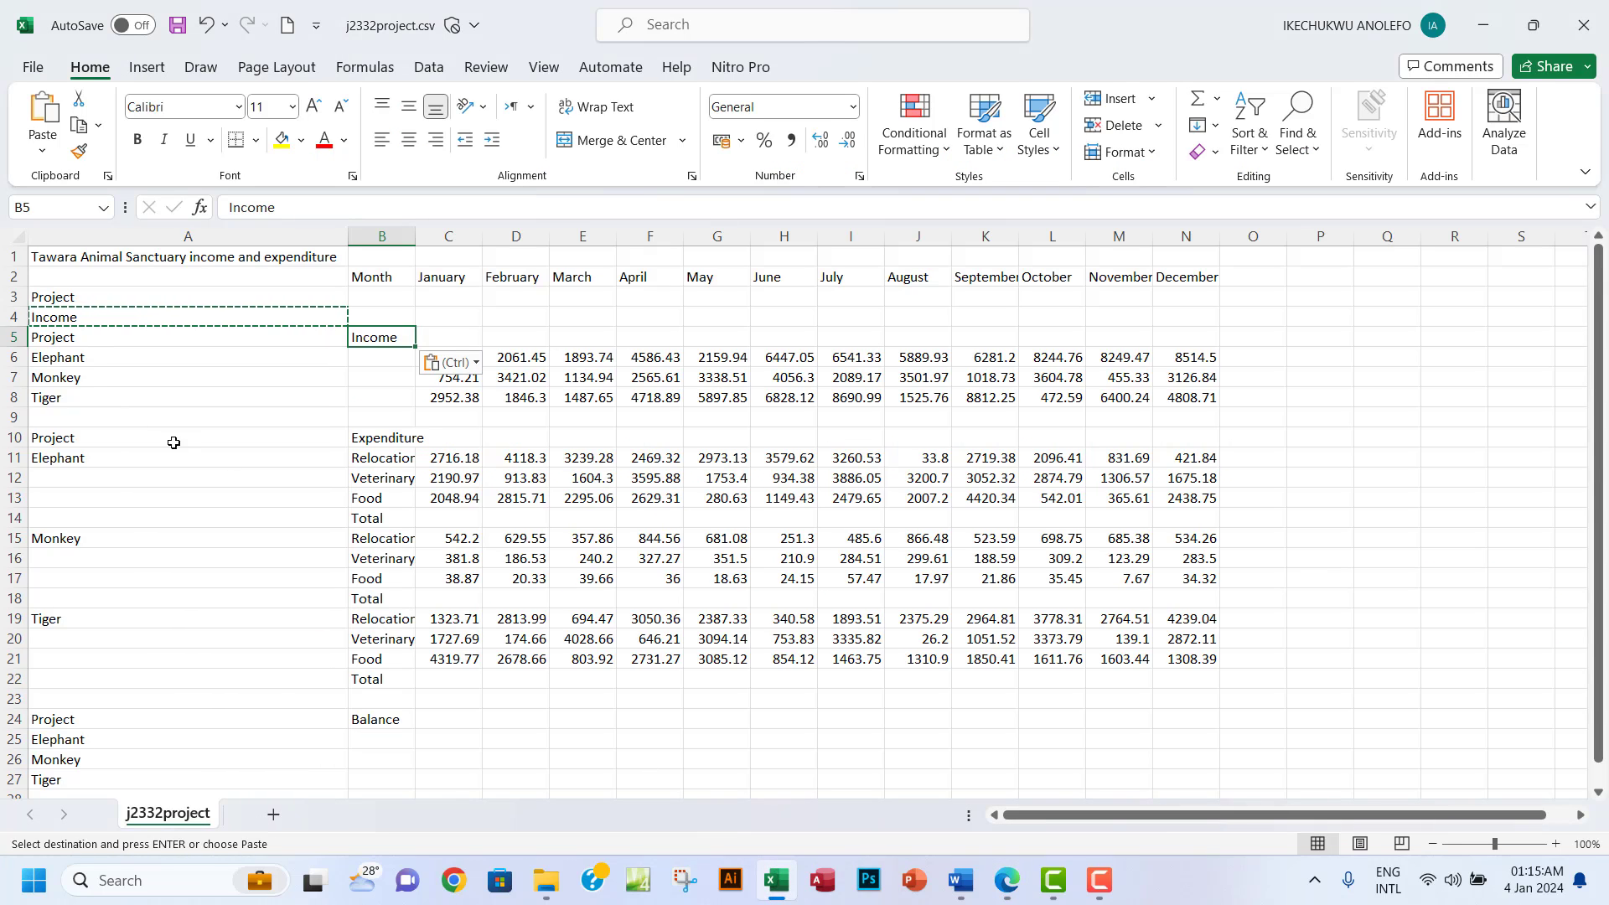
{"action": "left_click_drag", "start_coordinate": [7, 296], "coordinate": [12, 321]}
{"action": "right_click", "coordinate": [10, 321]}
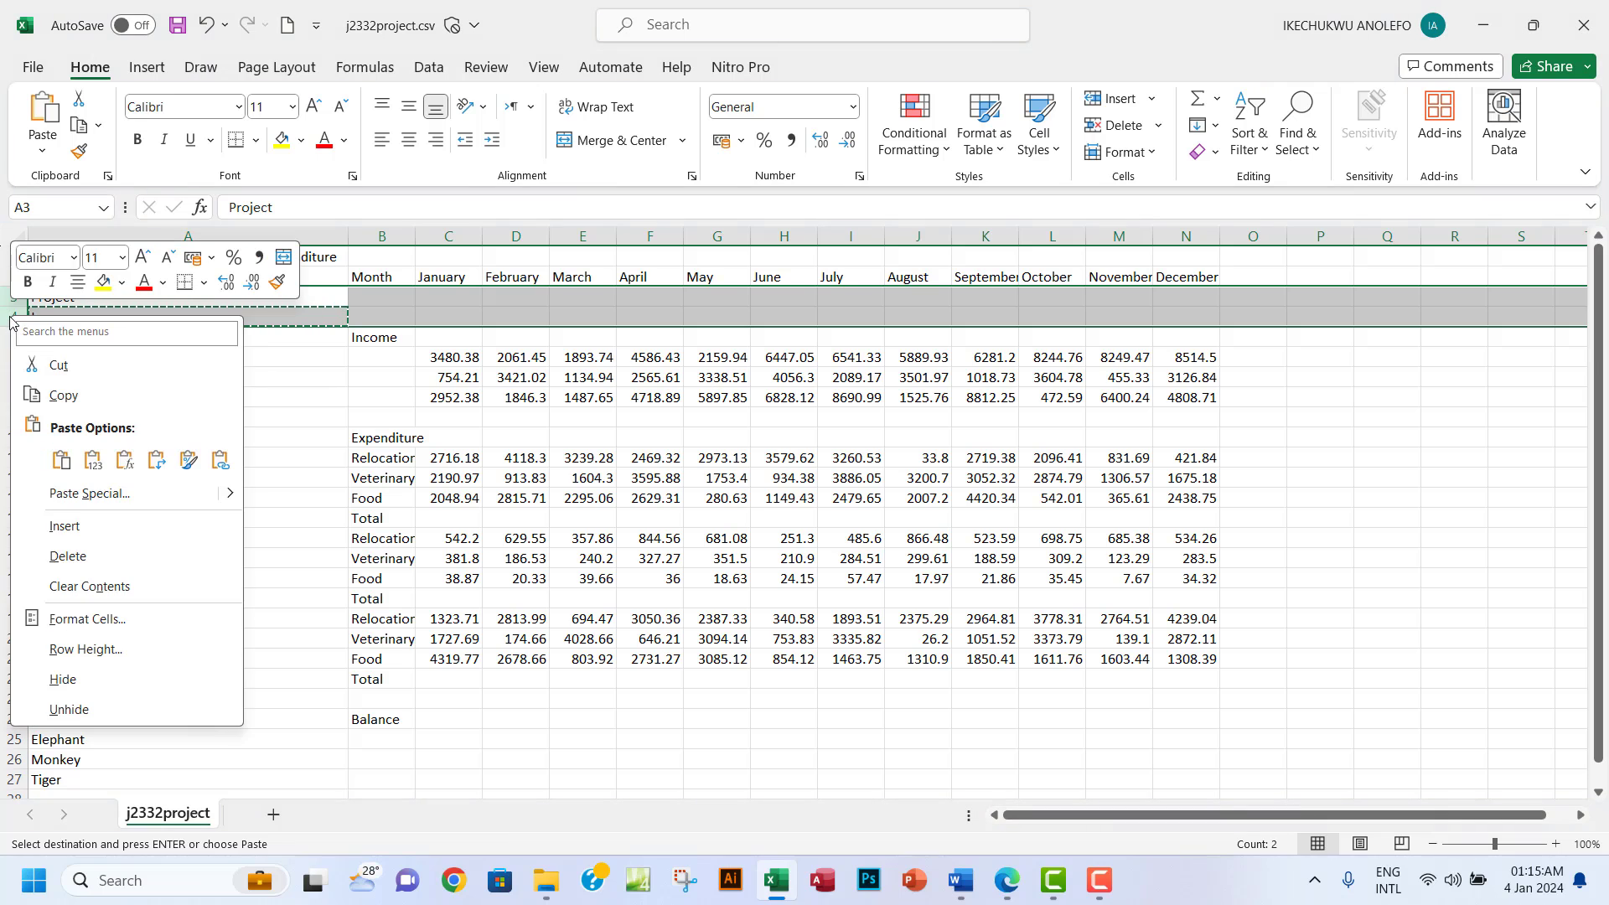
{"action": "left_click", "coordinate": [102, 556]}
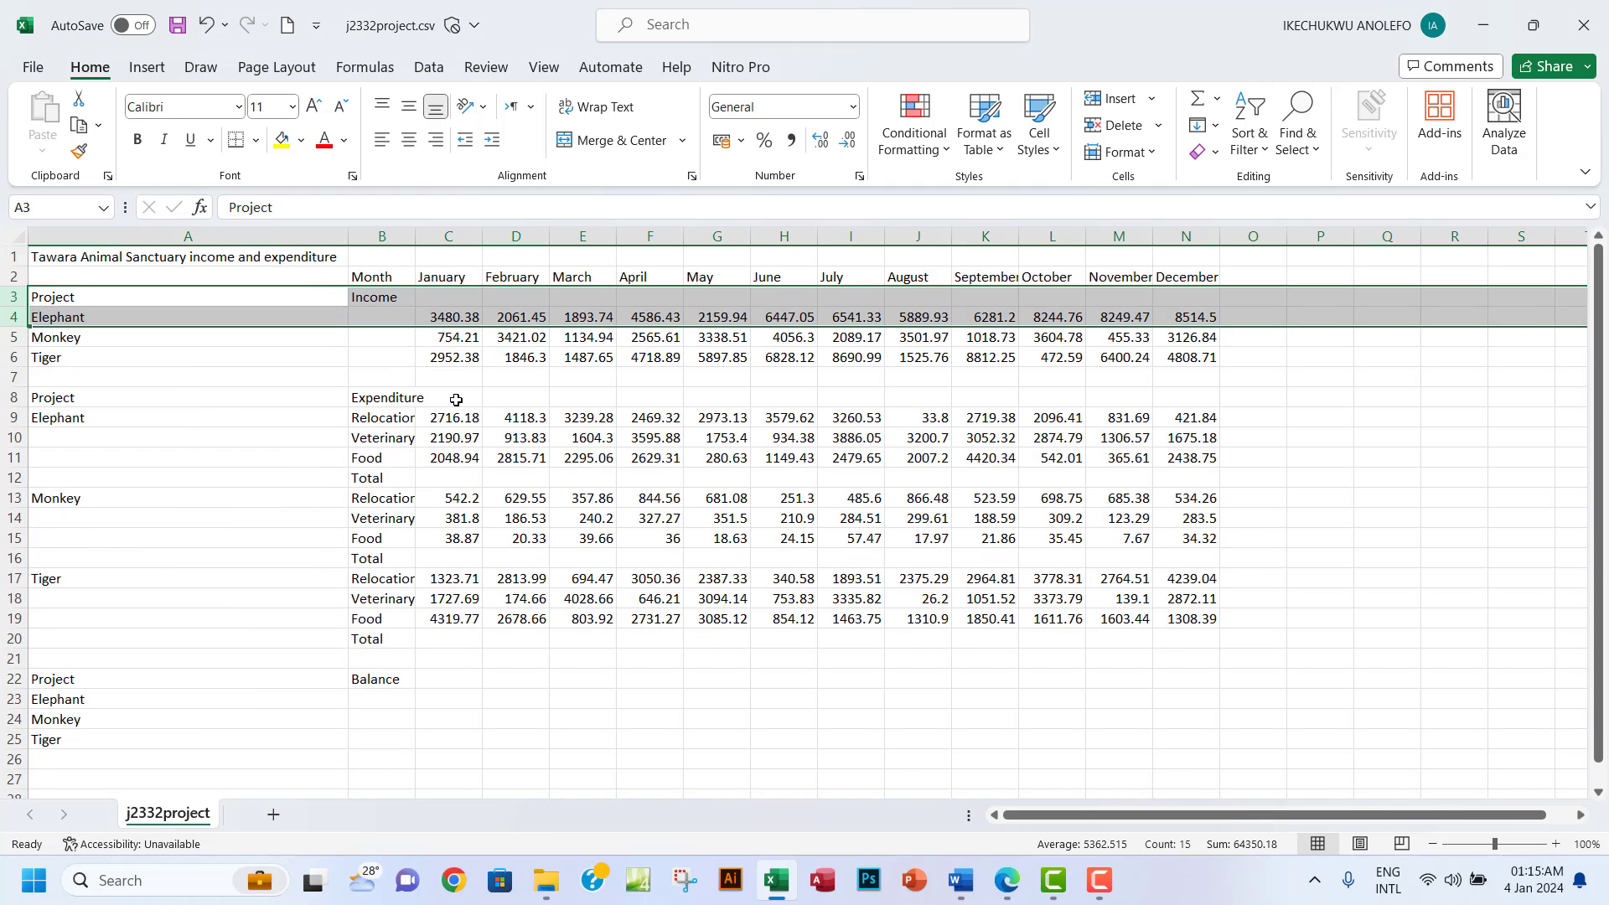
{"action": "left_click", "coordinate": [1008, 881]}
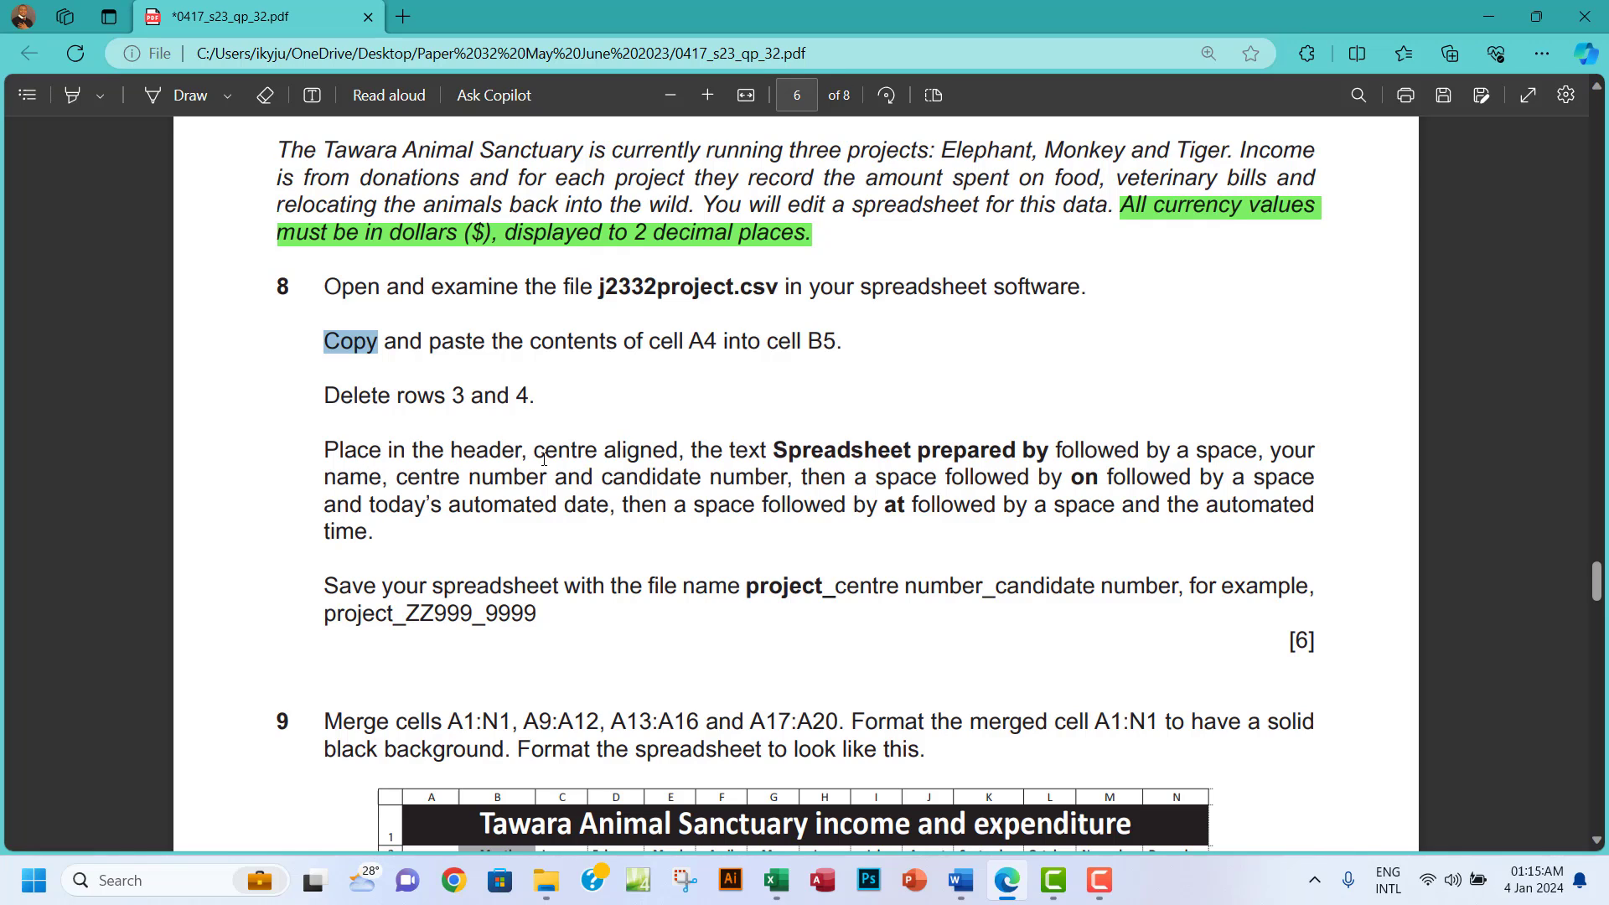
Copy the phrase 'Spreadsheet prepared by' from question 8's header instruction.
{"action": "left_click_drag", "start_coordinate": [529, 457], "coordinate": [667, 457]}
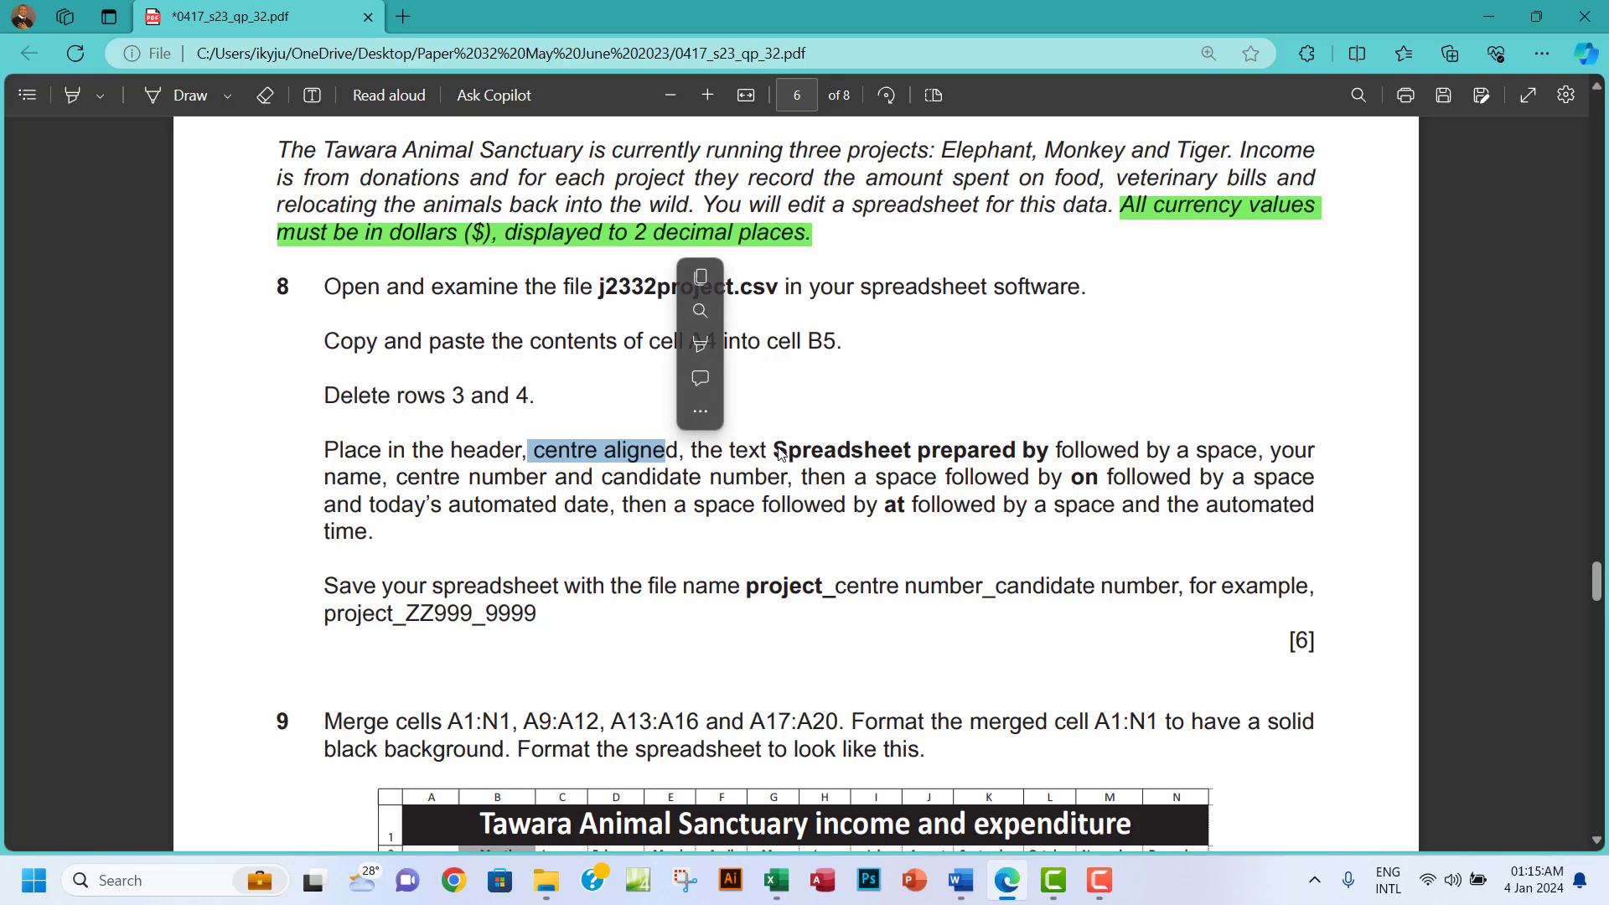
{"action": "left_click_drag", "start_coordinate": [775, 451], "coordinate": [1049, 448]}
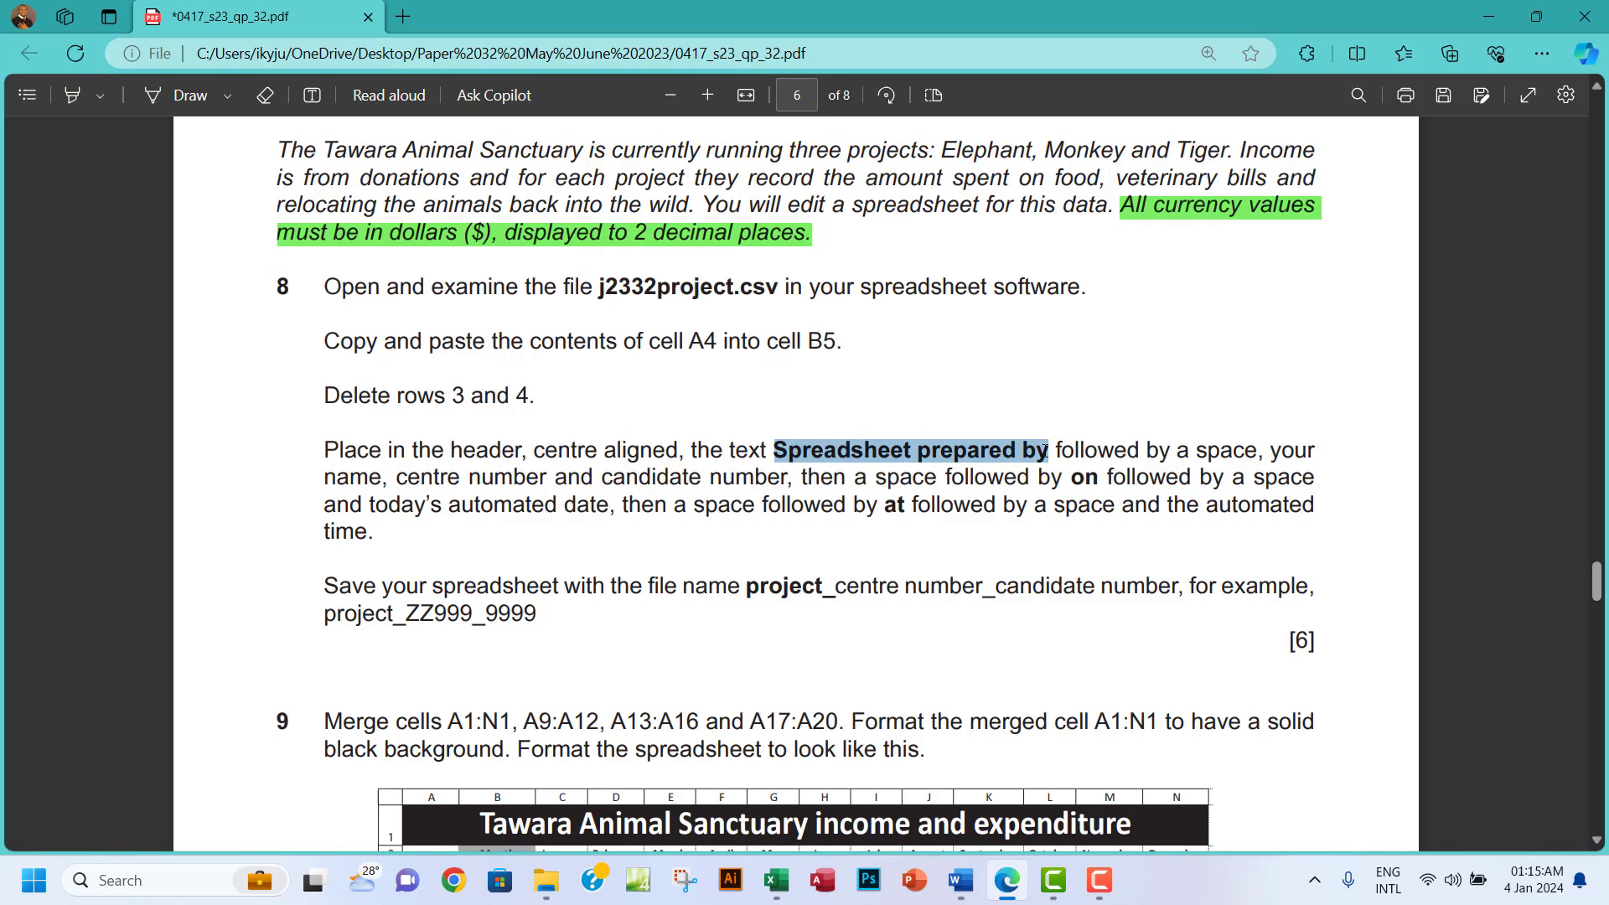
{"action": "left_click", "coordinate": [1085, 282]}
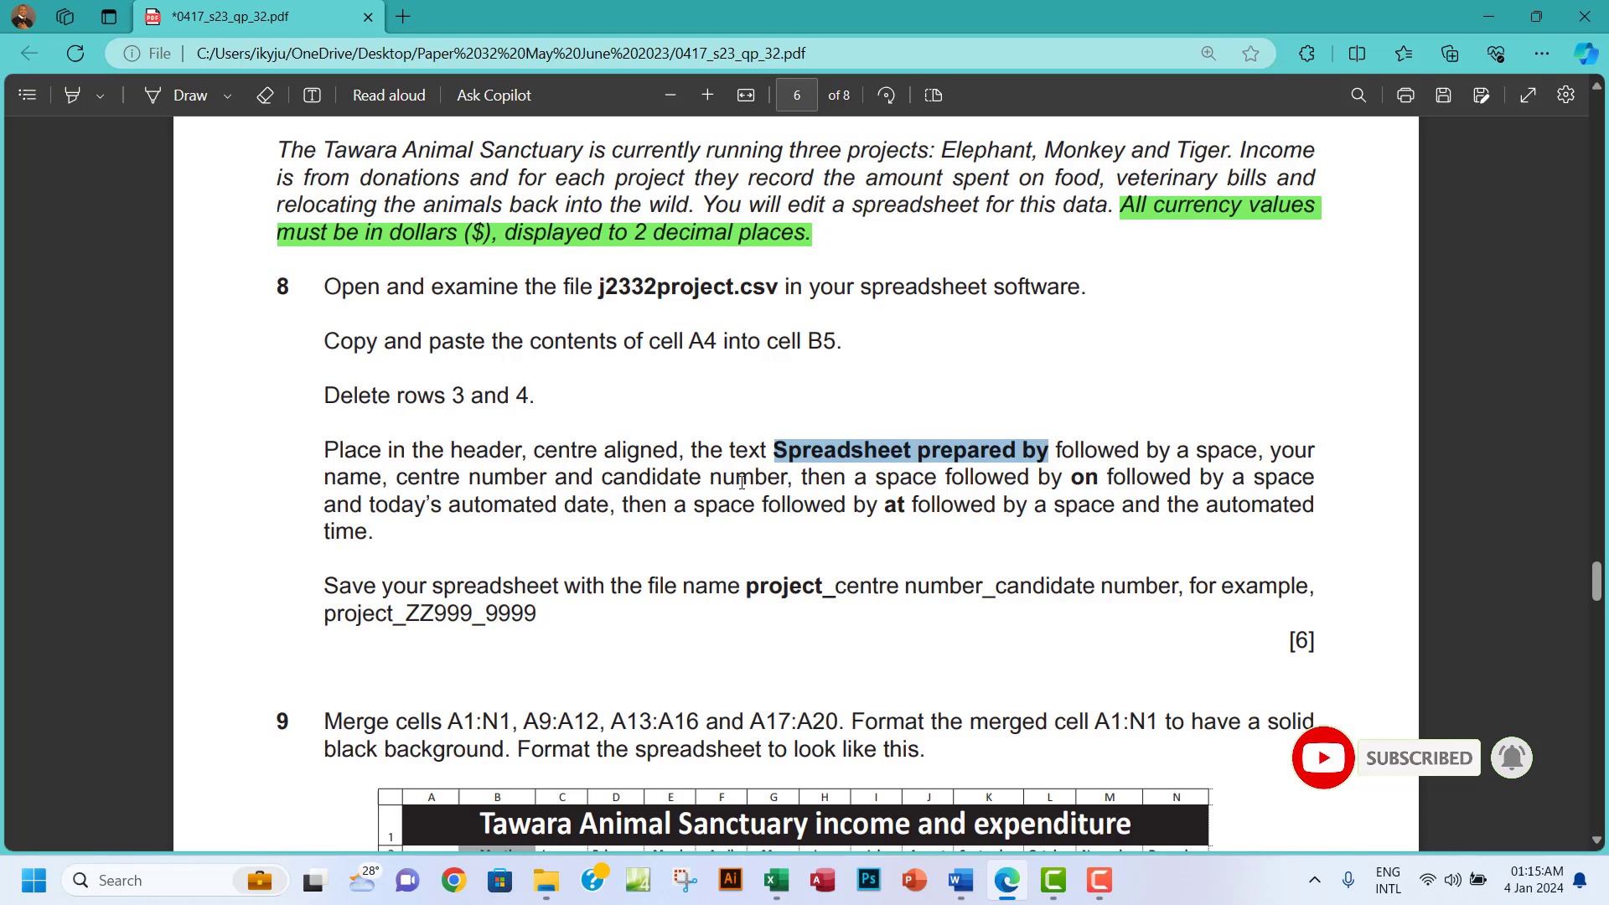
{"action": "left_click_drag", "start_coordinate": [783, 484], "coordinate": [757, 486]}
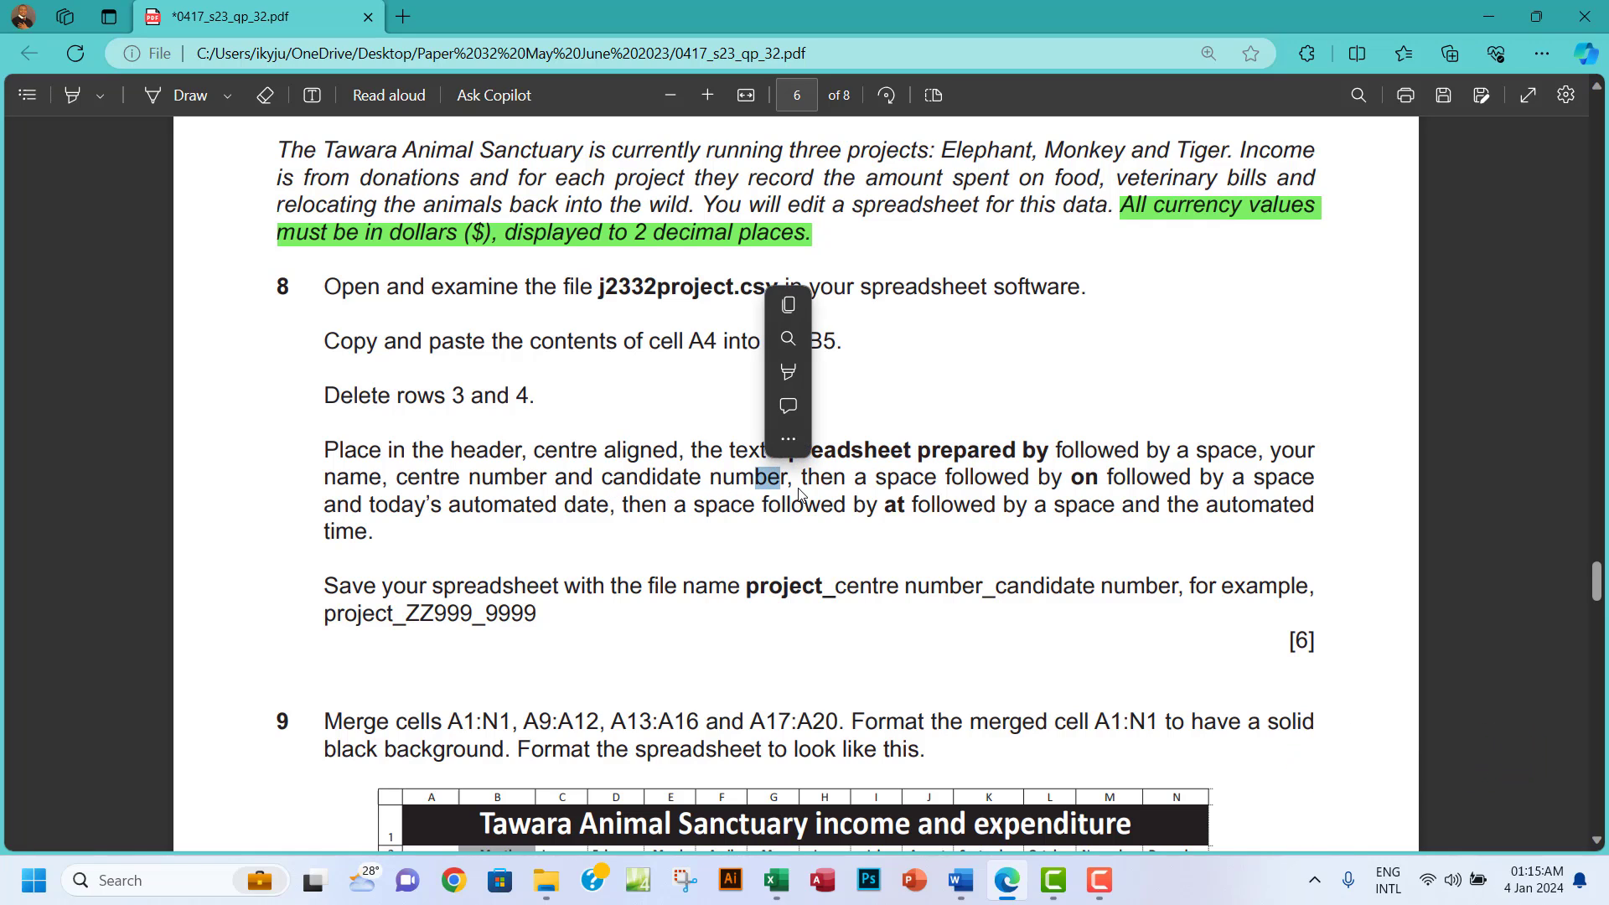
Add a centred page header: 'Spreadsheet prepared by', the candidate's name, centre and candidate numbers.
{"action": "left_click", "coordinate": [776, 879]}
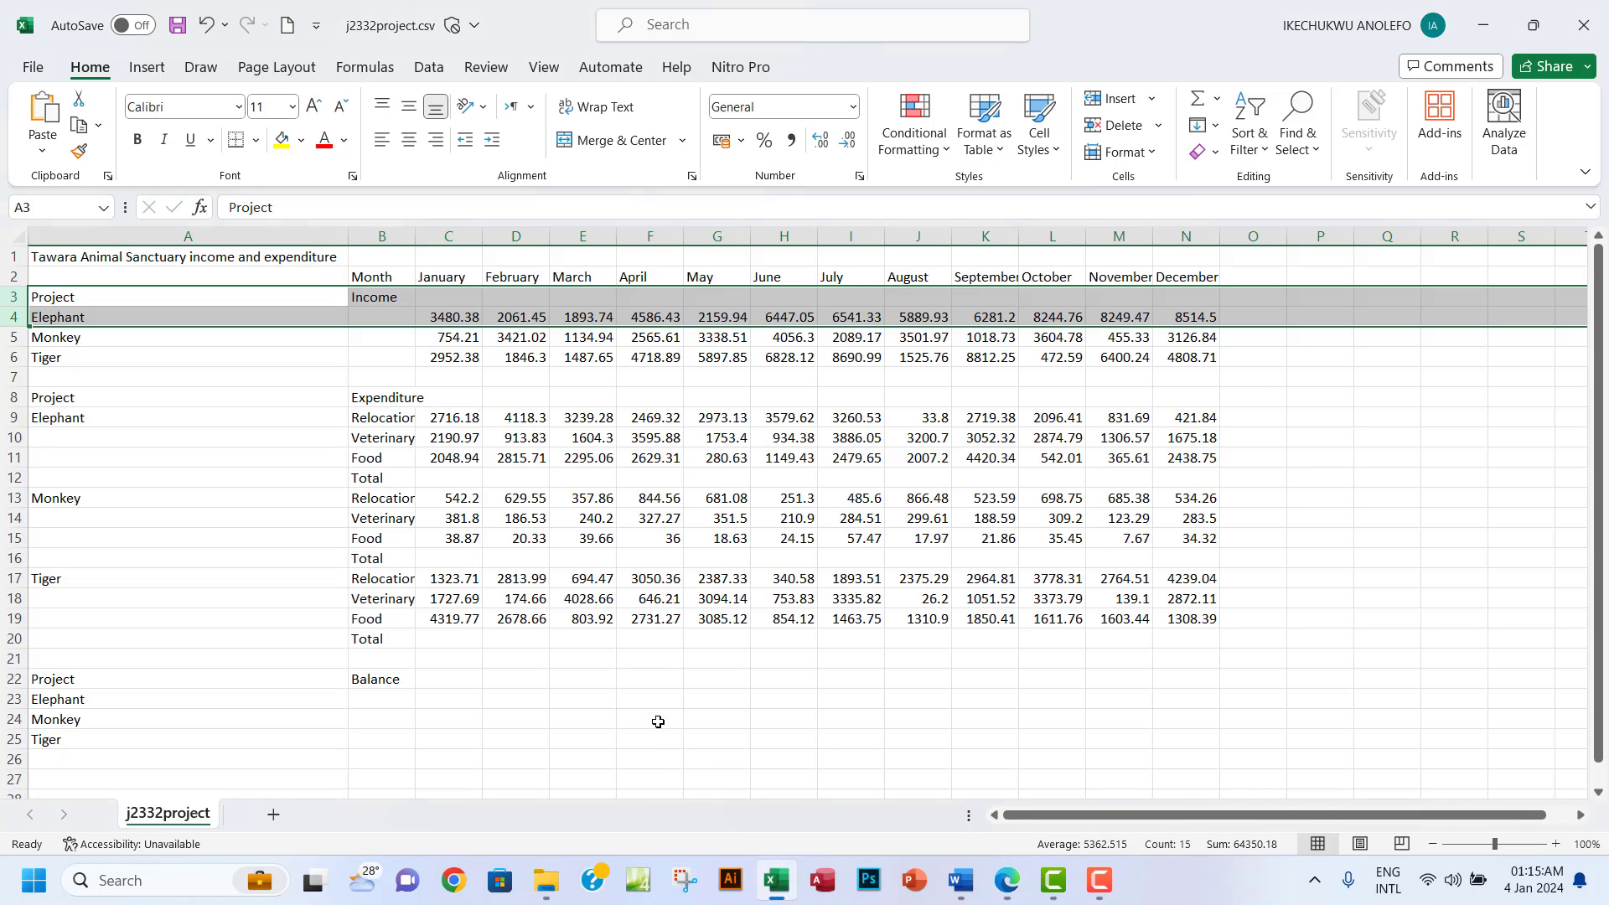
{"action": "left_click", "coordinate": [146, 70]}
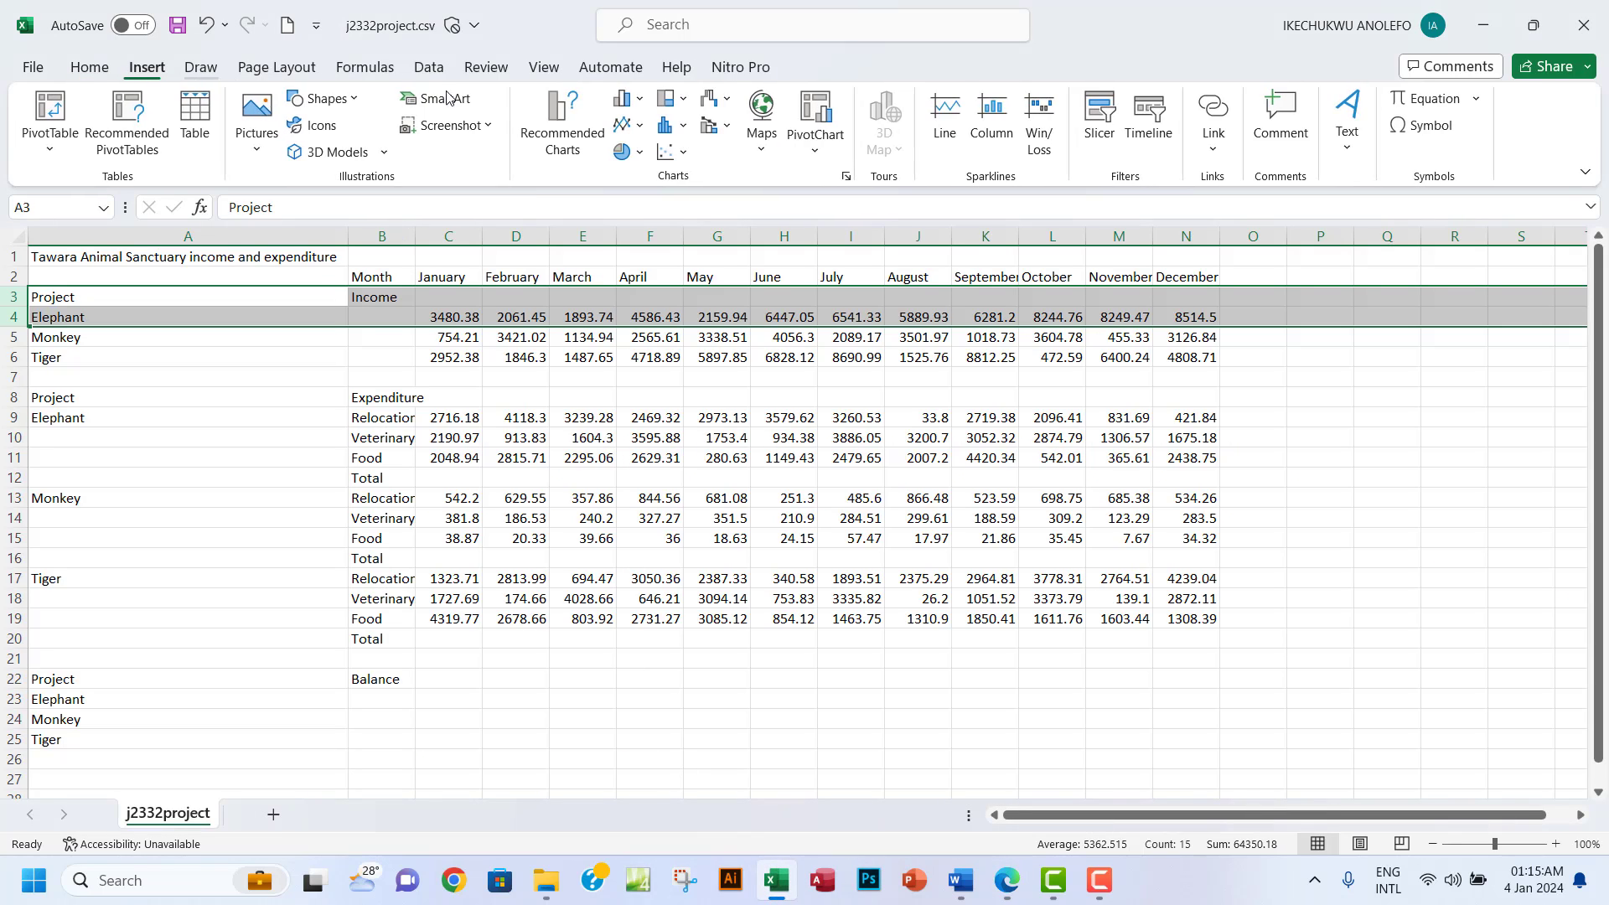
{"action": "left_click", "coordinate": [1349, 164]}
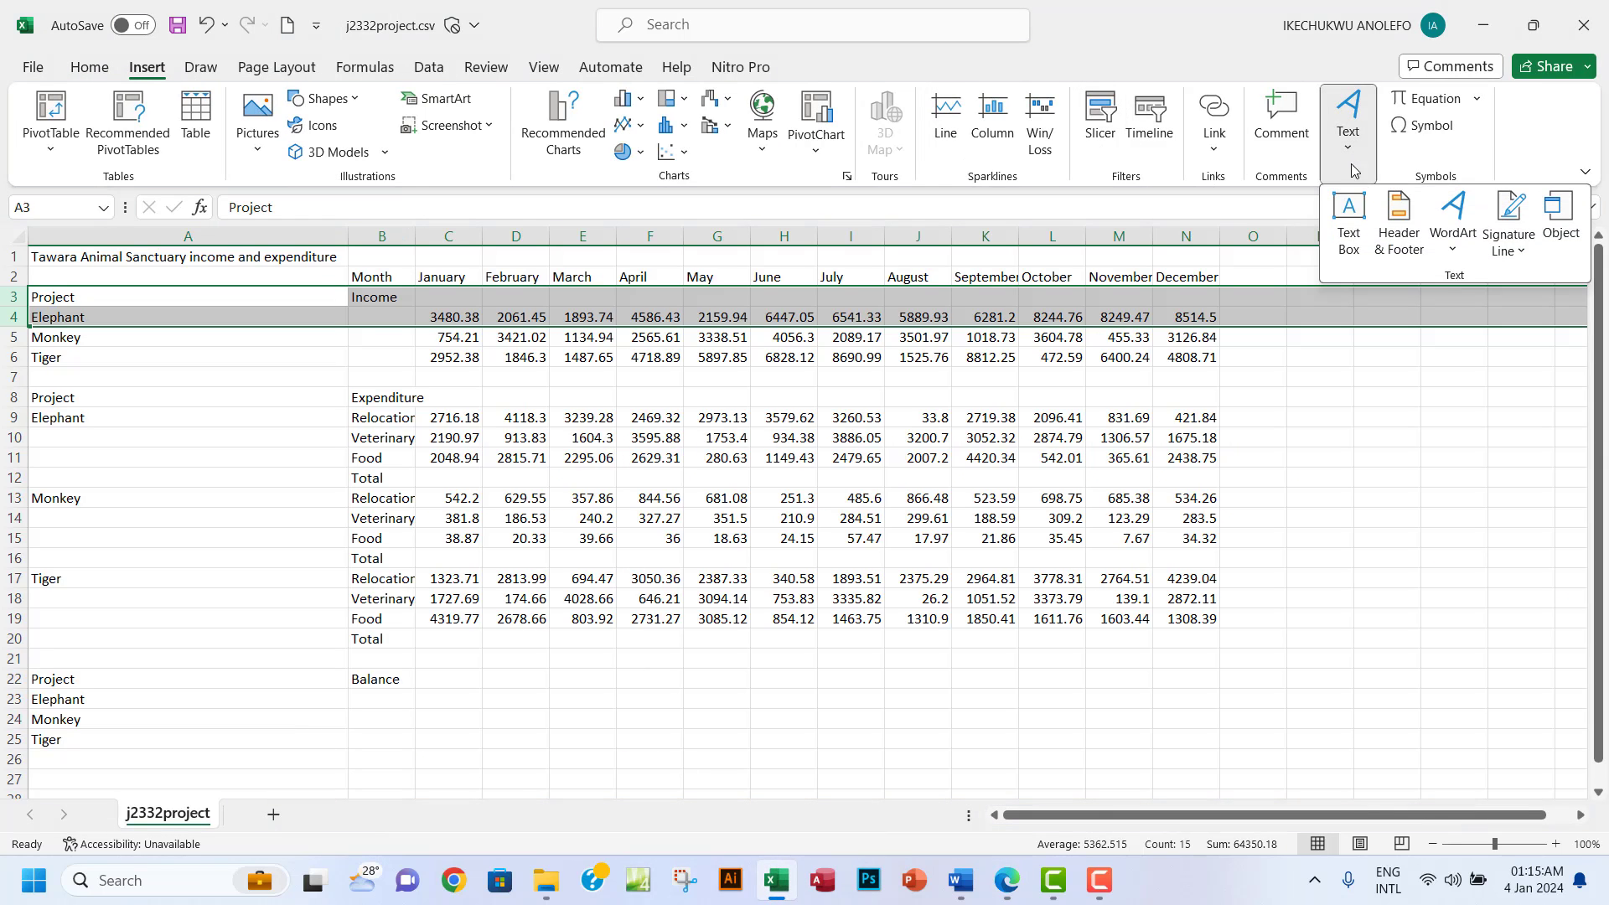
{"action": "left_click", "coordinate": [1399, 228]}
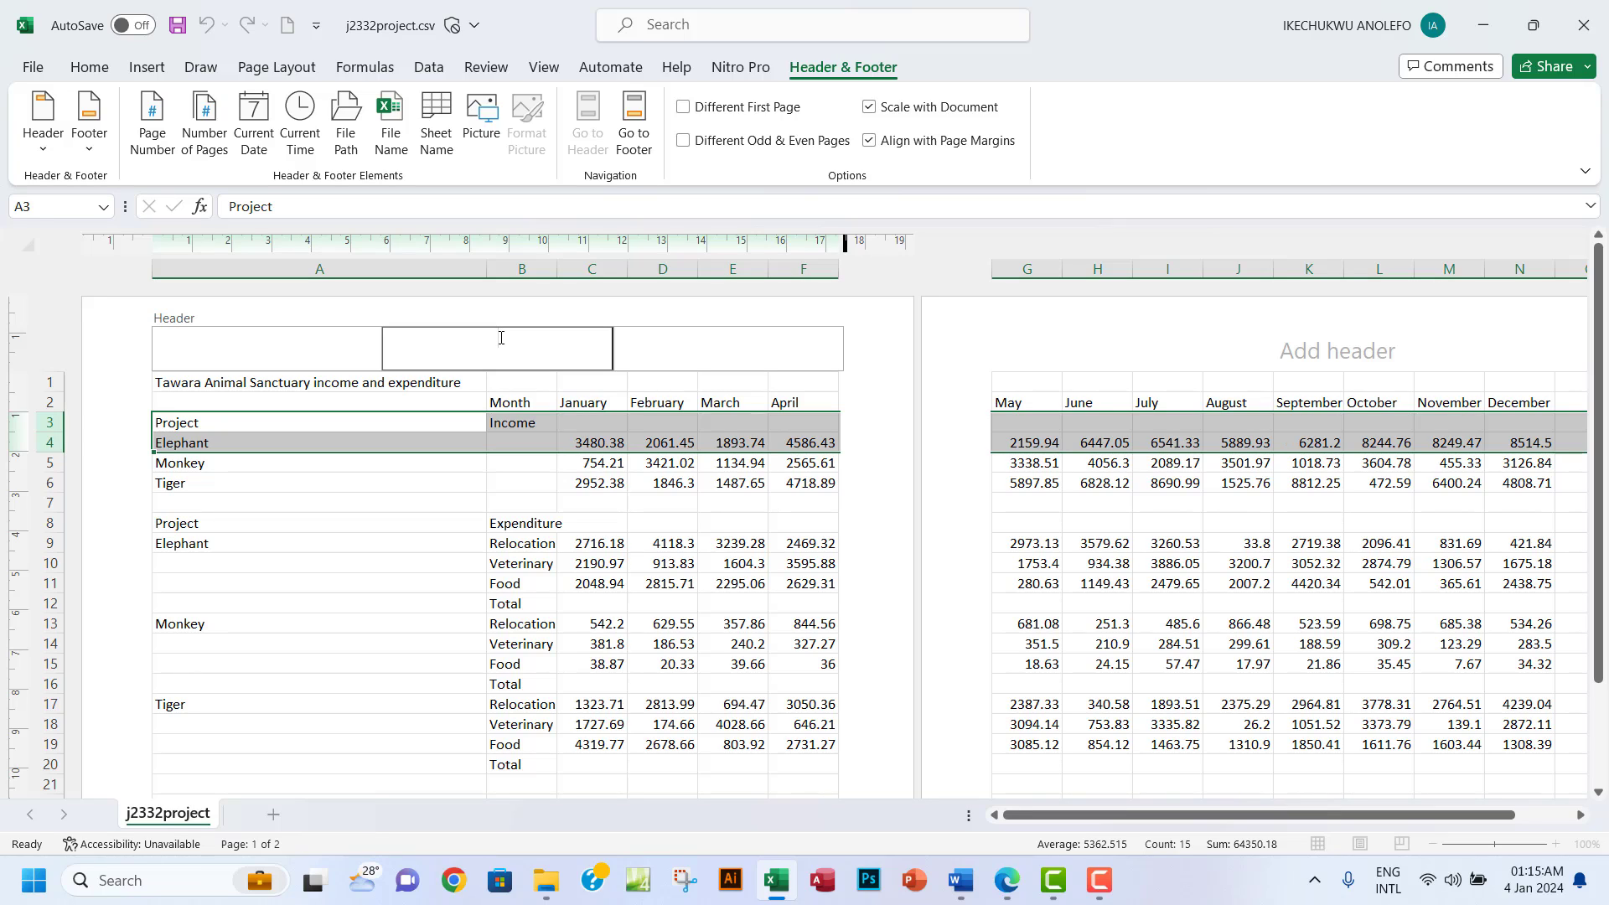
{"action": "key", "text": "ctrl+v"}
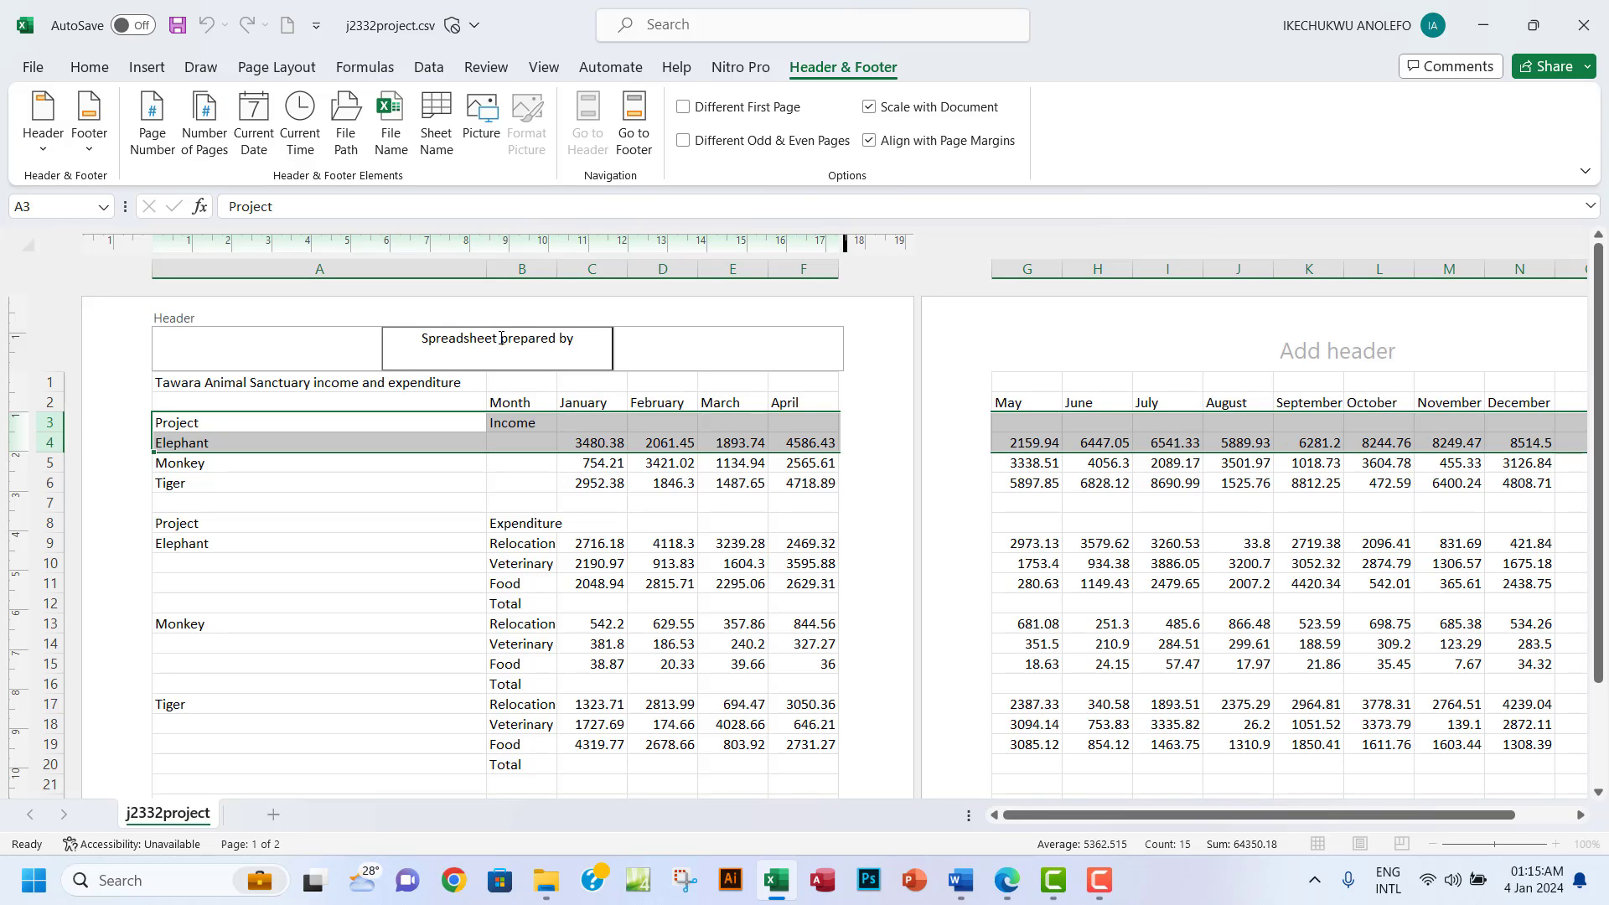
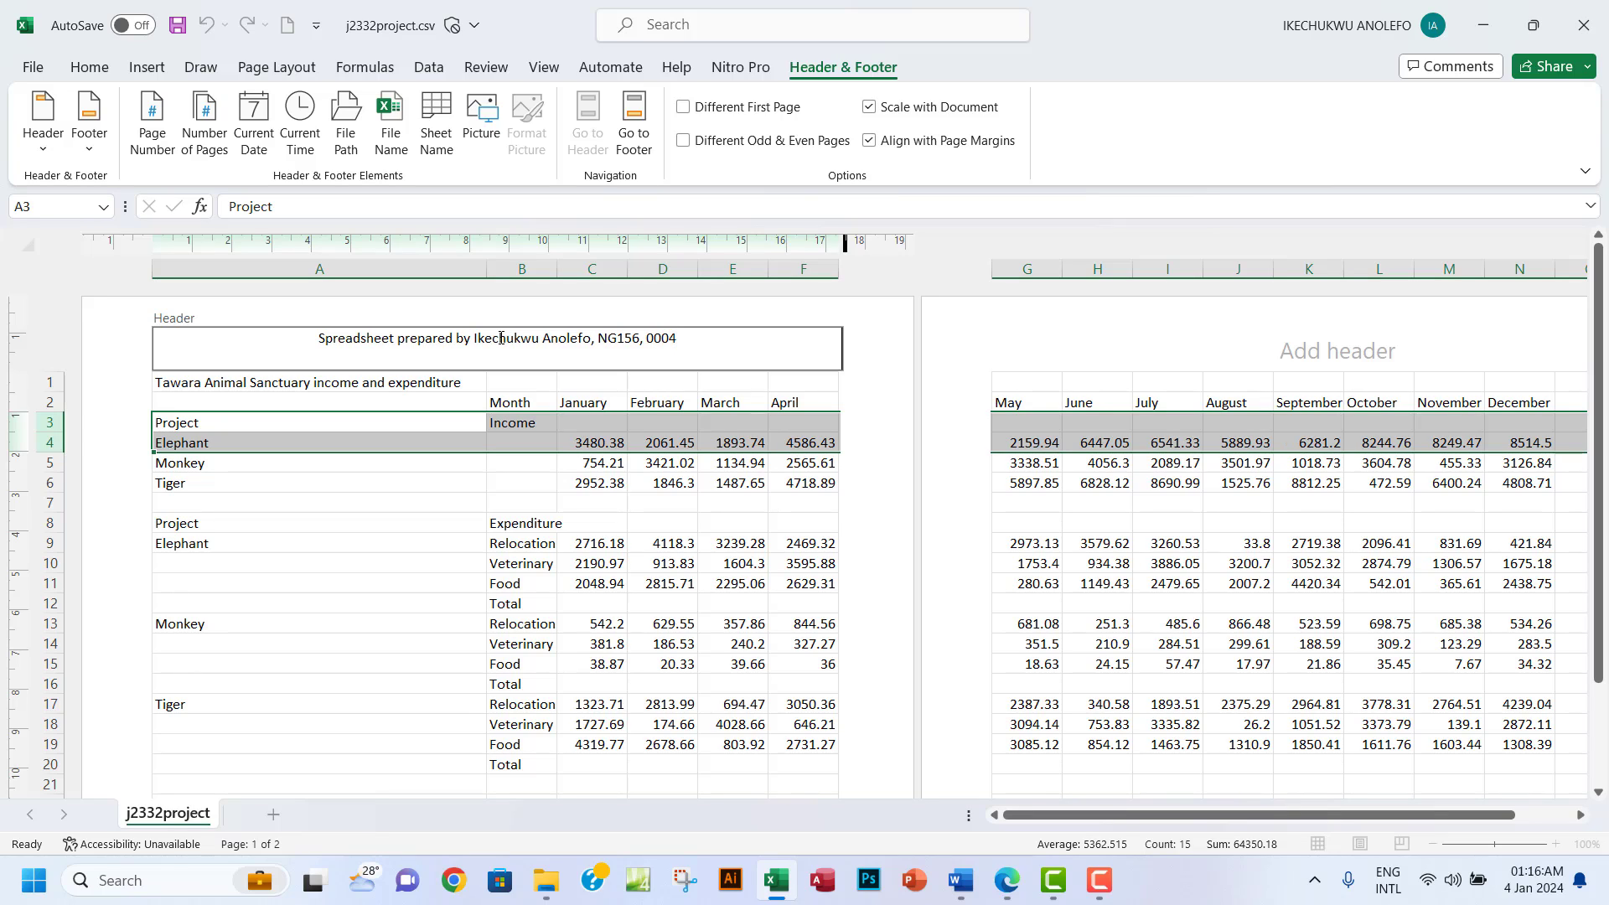
{"action": "left_click", "coordinate": [1006, 880]}
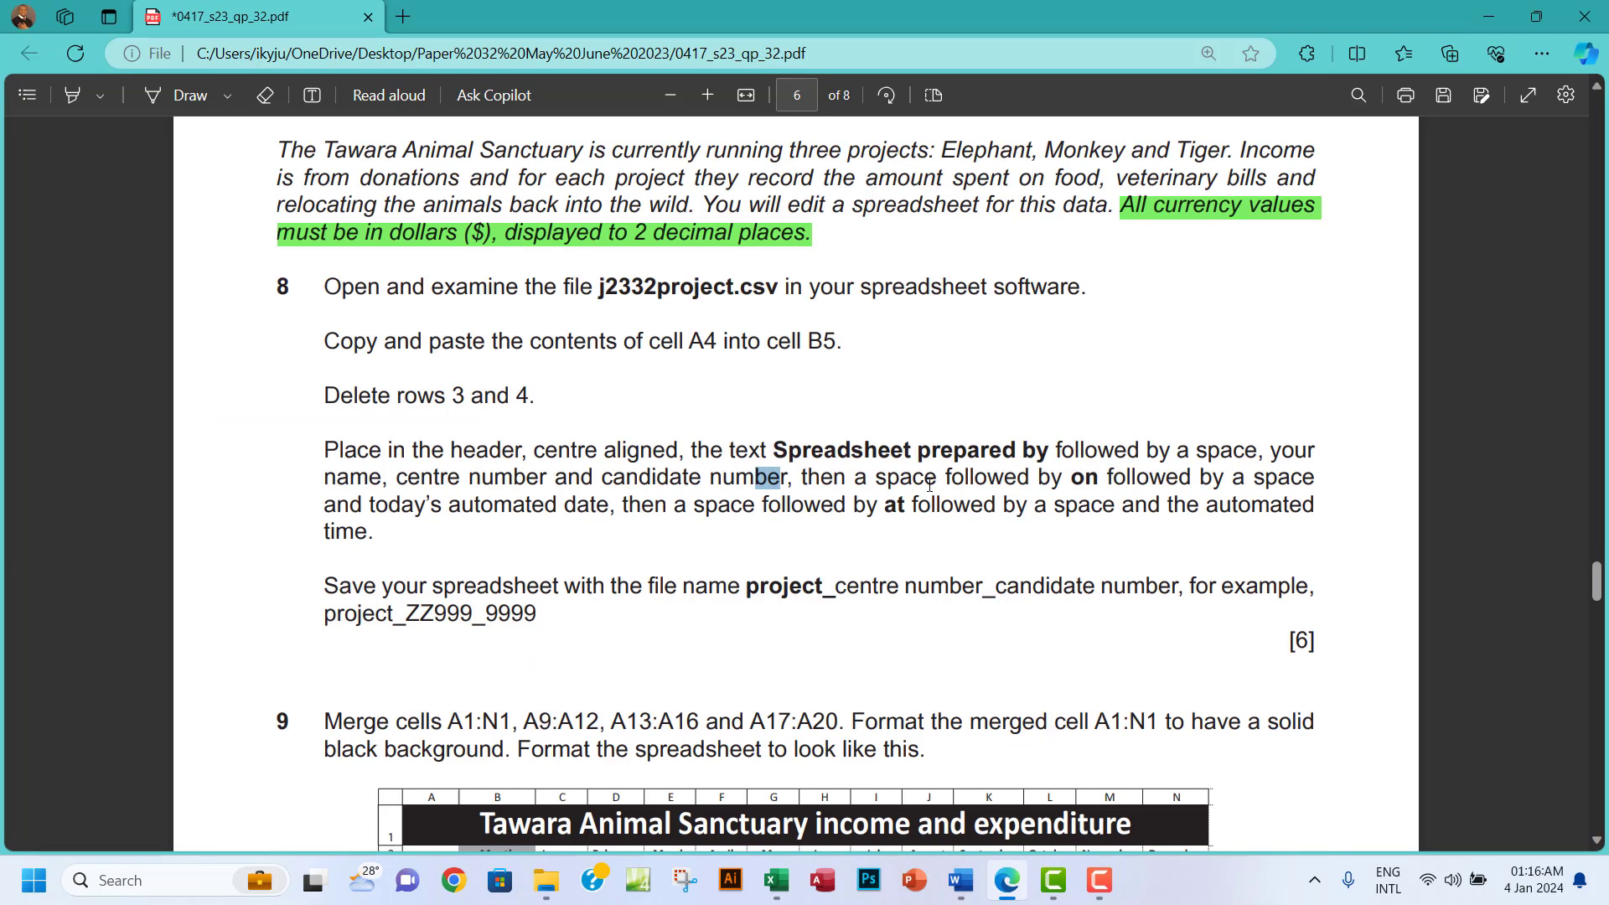
{"action": "double_click", "coordinate": [1084, 478]}
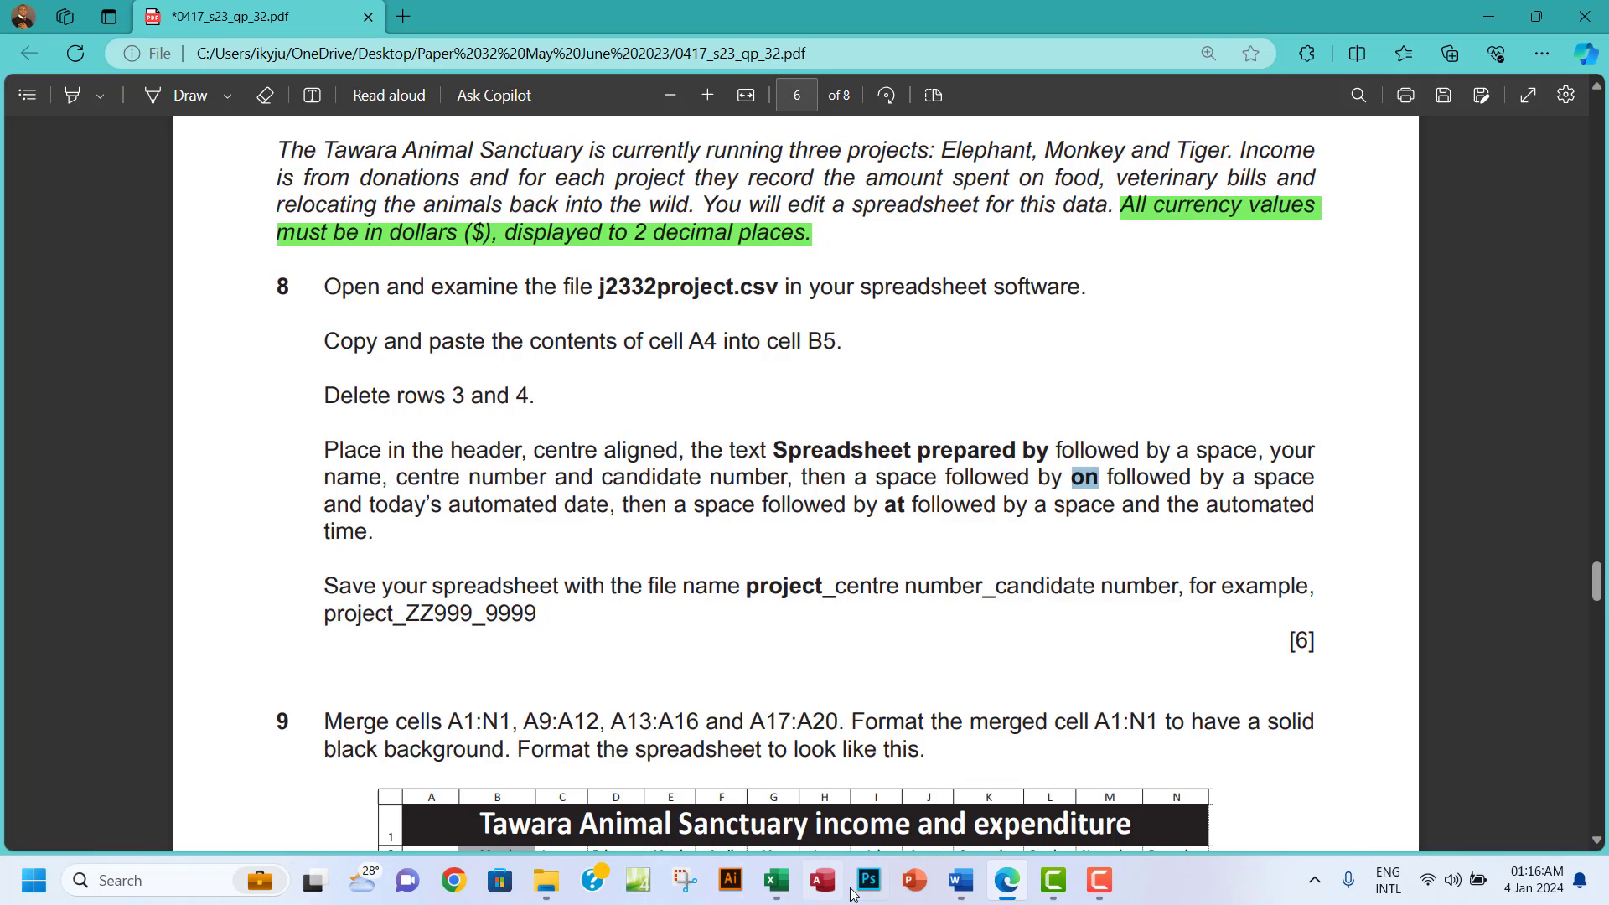
Extend the header with 'on', an automatic current-date field and a comma.
{"action": "left_click", "coordinate": [779, 887]}
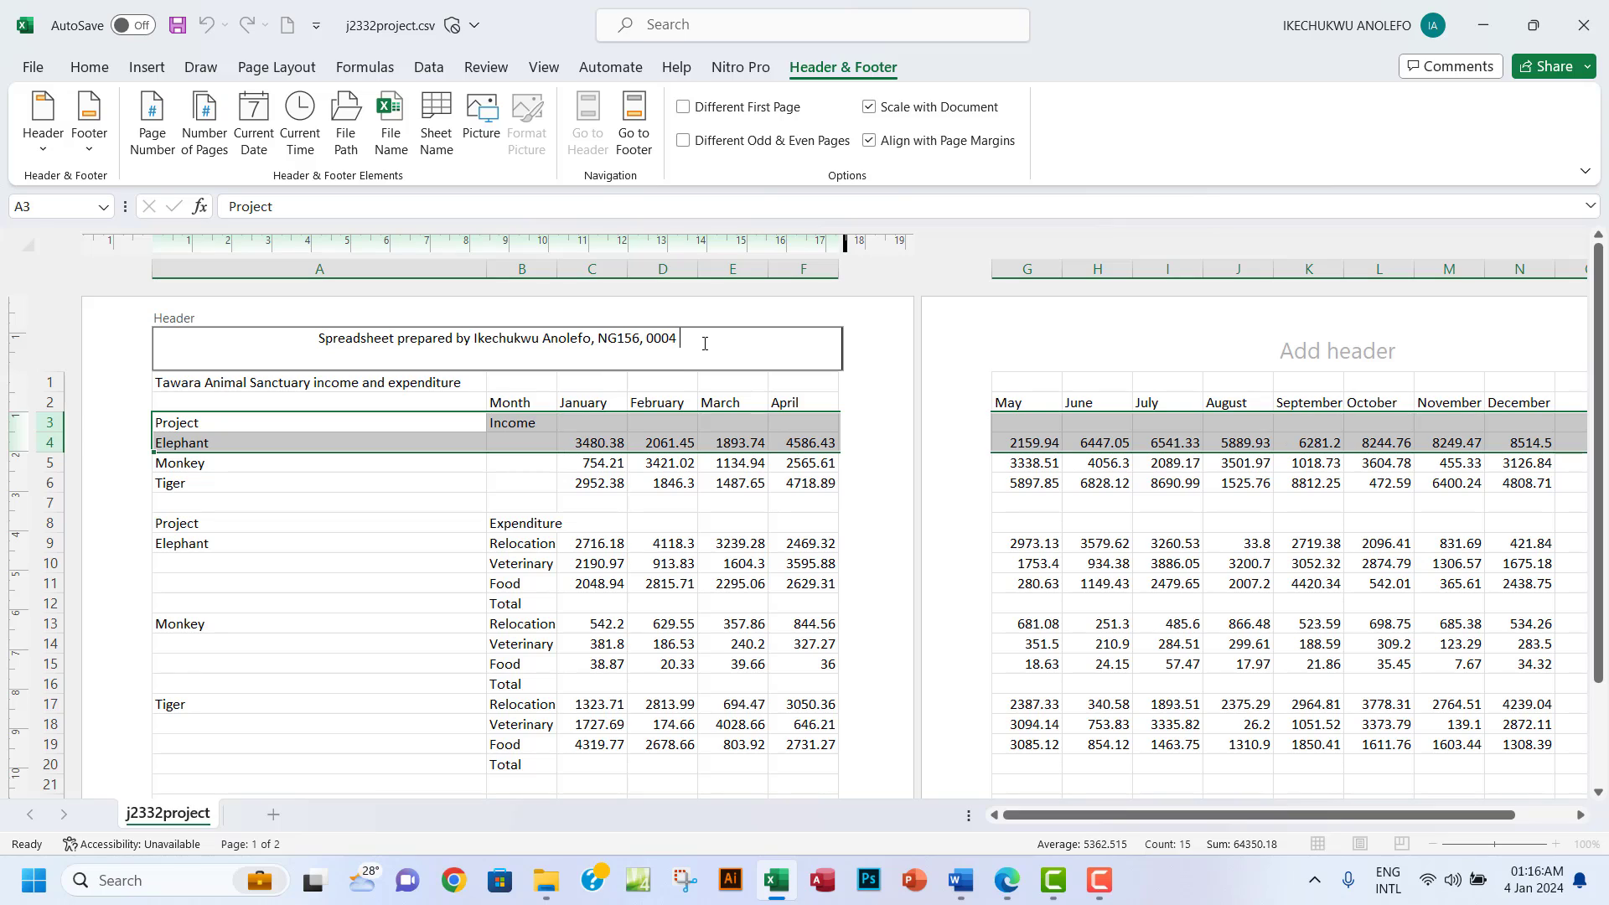
{"action": "type", "text": "ON"}
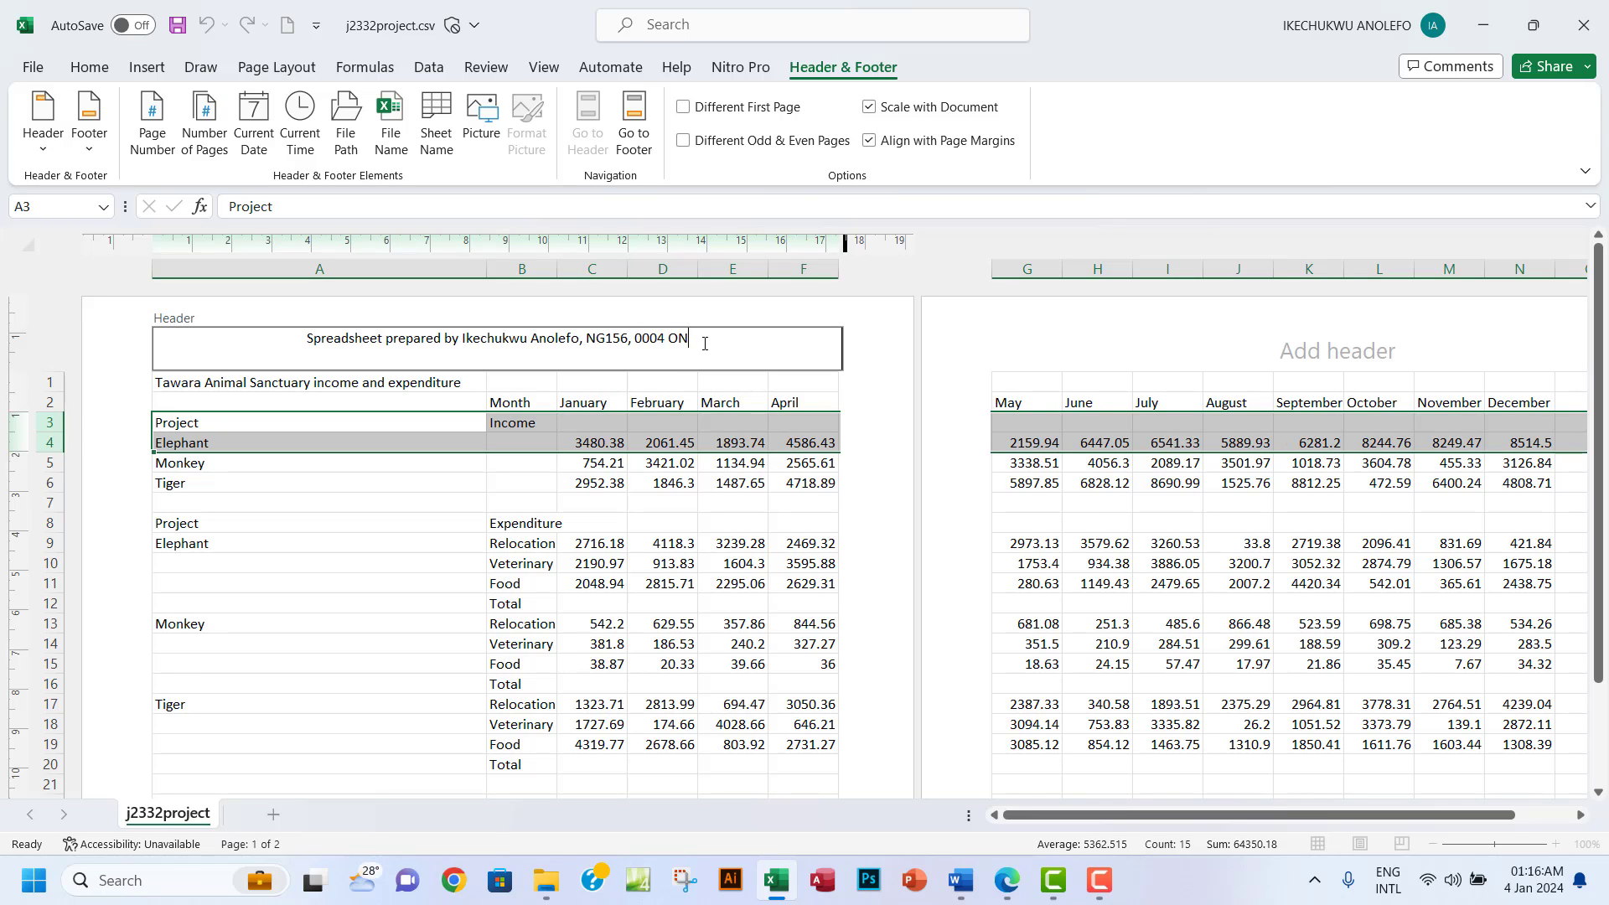
{"action": "key", "text": "BackSpace"}
{"action": "key", "text": "BackSpace"}
{"action": "type", "text": "on"}
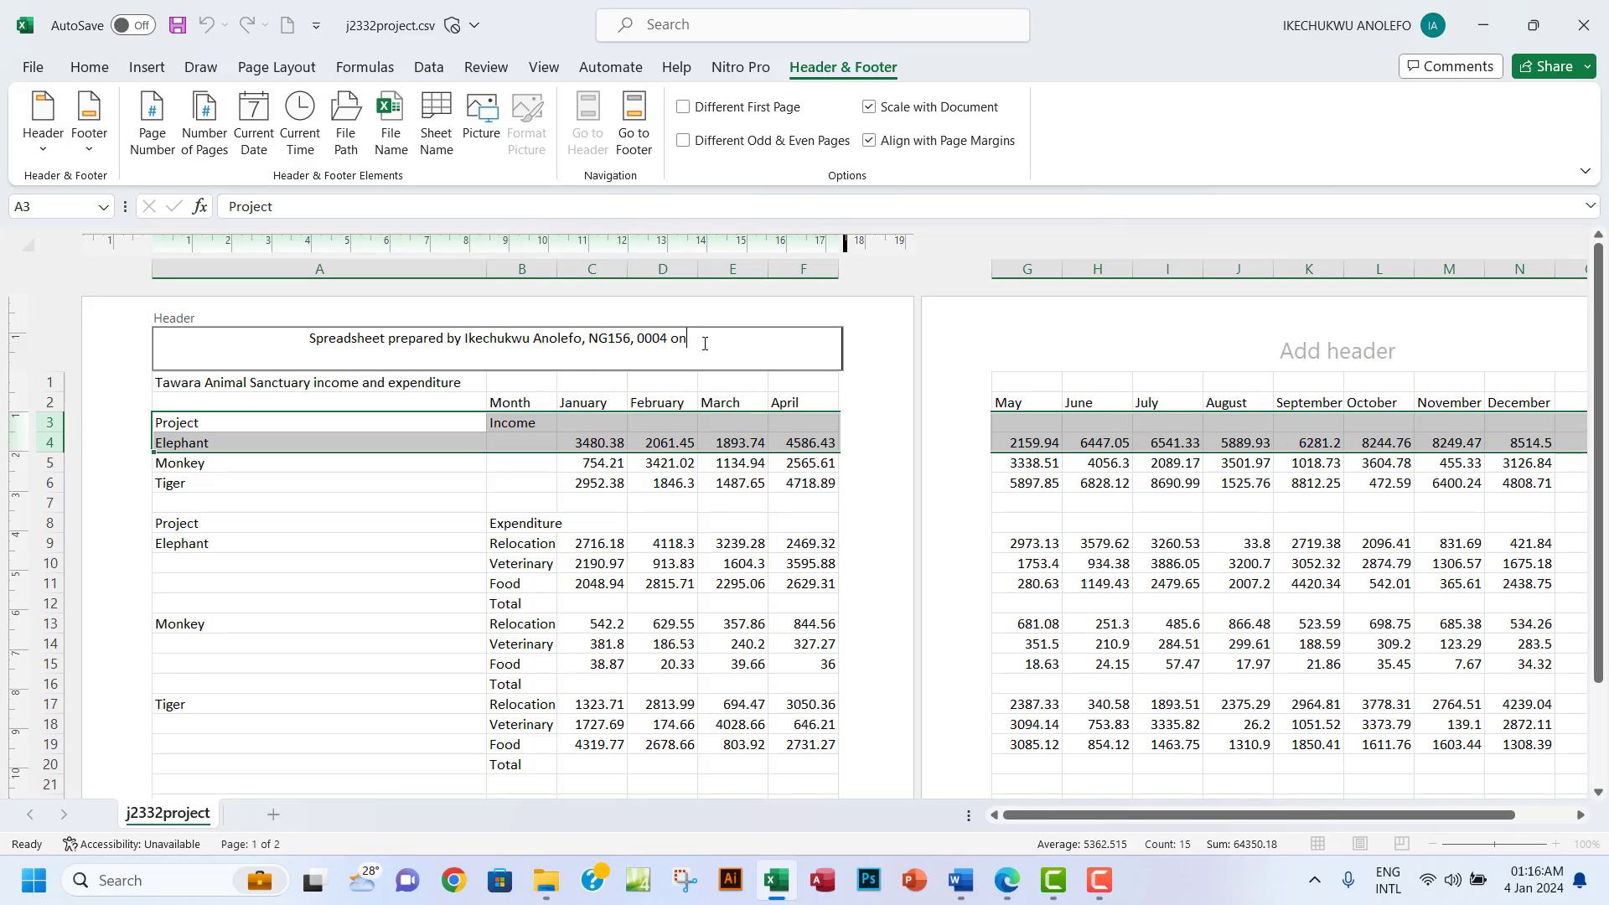
{"action": "left_click", "coordinate": [1006, 879]}
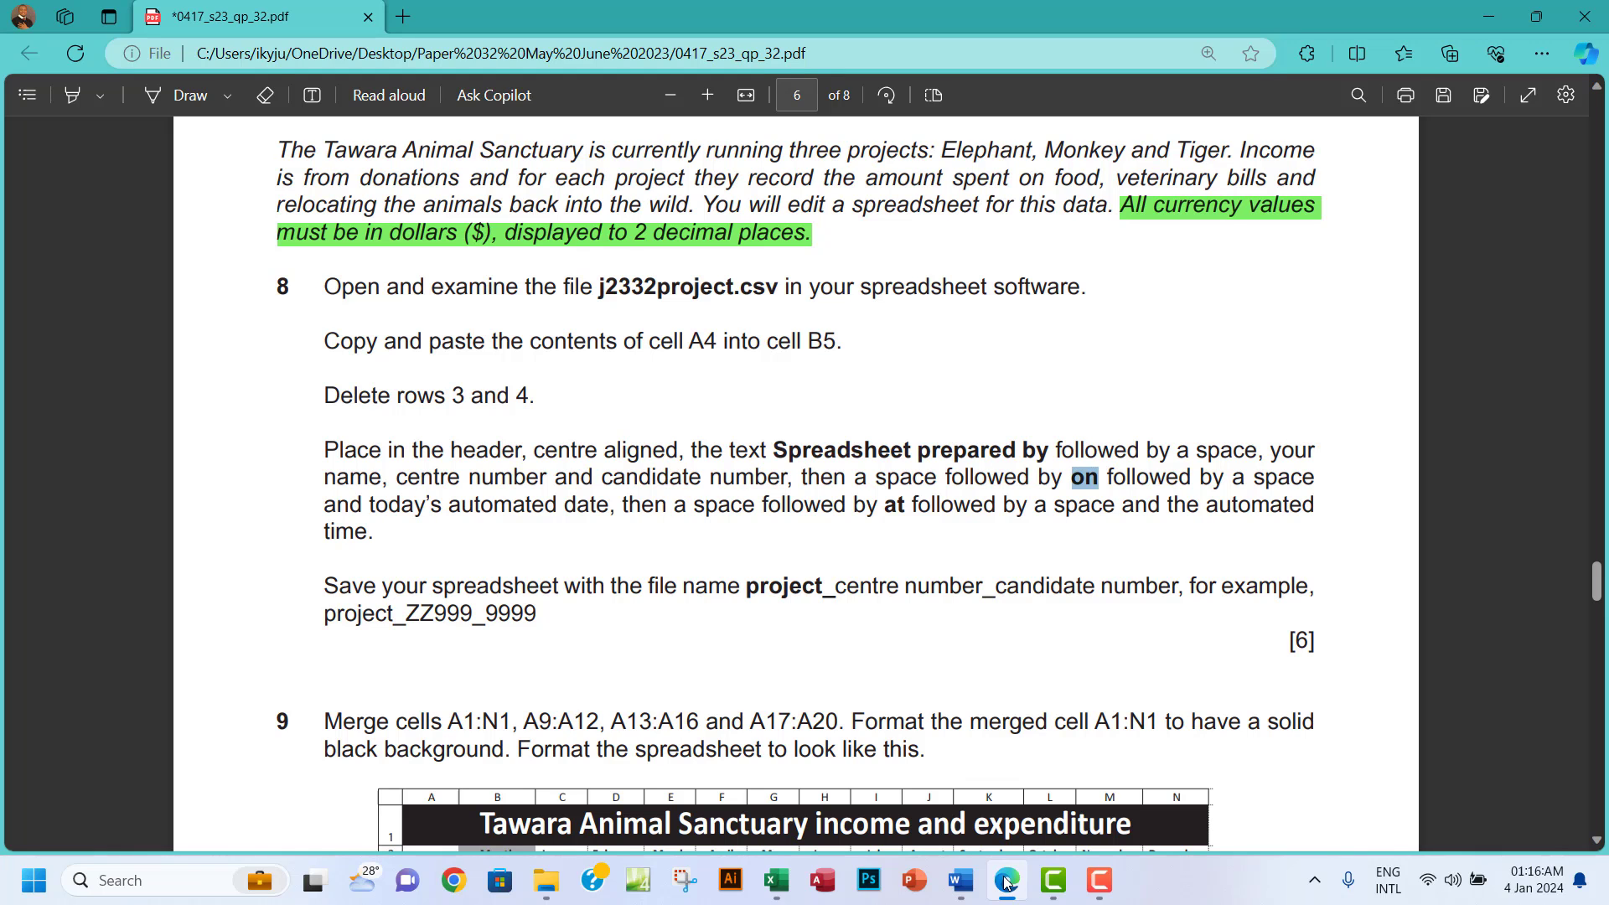
{"action": "left_click", "coordinate": [1006, 880]}
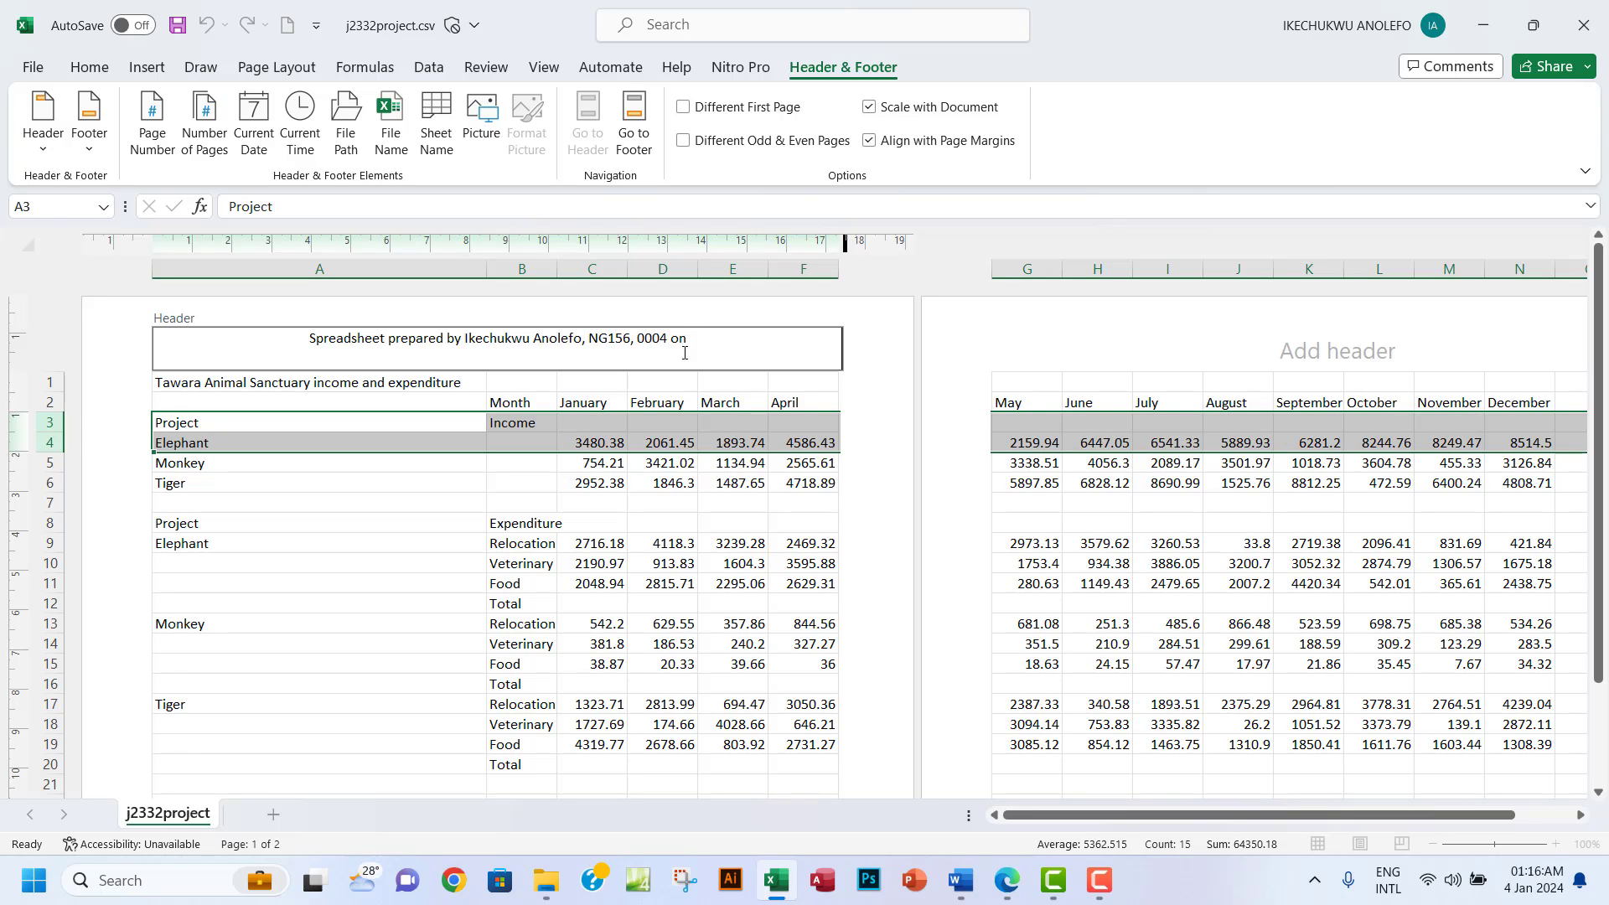
{"action": "left_click", "coordinate": [256, 152]}
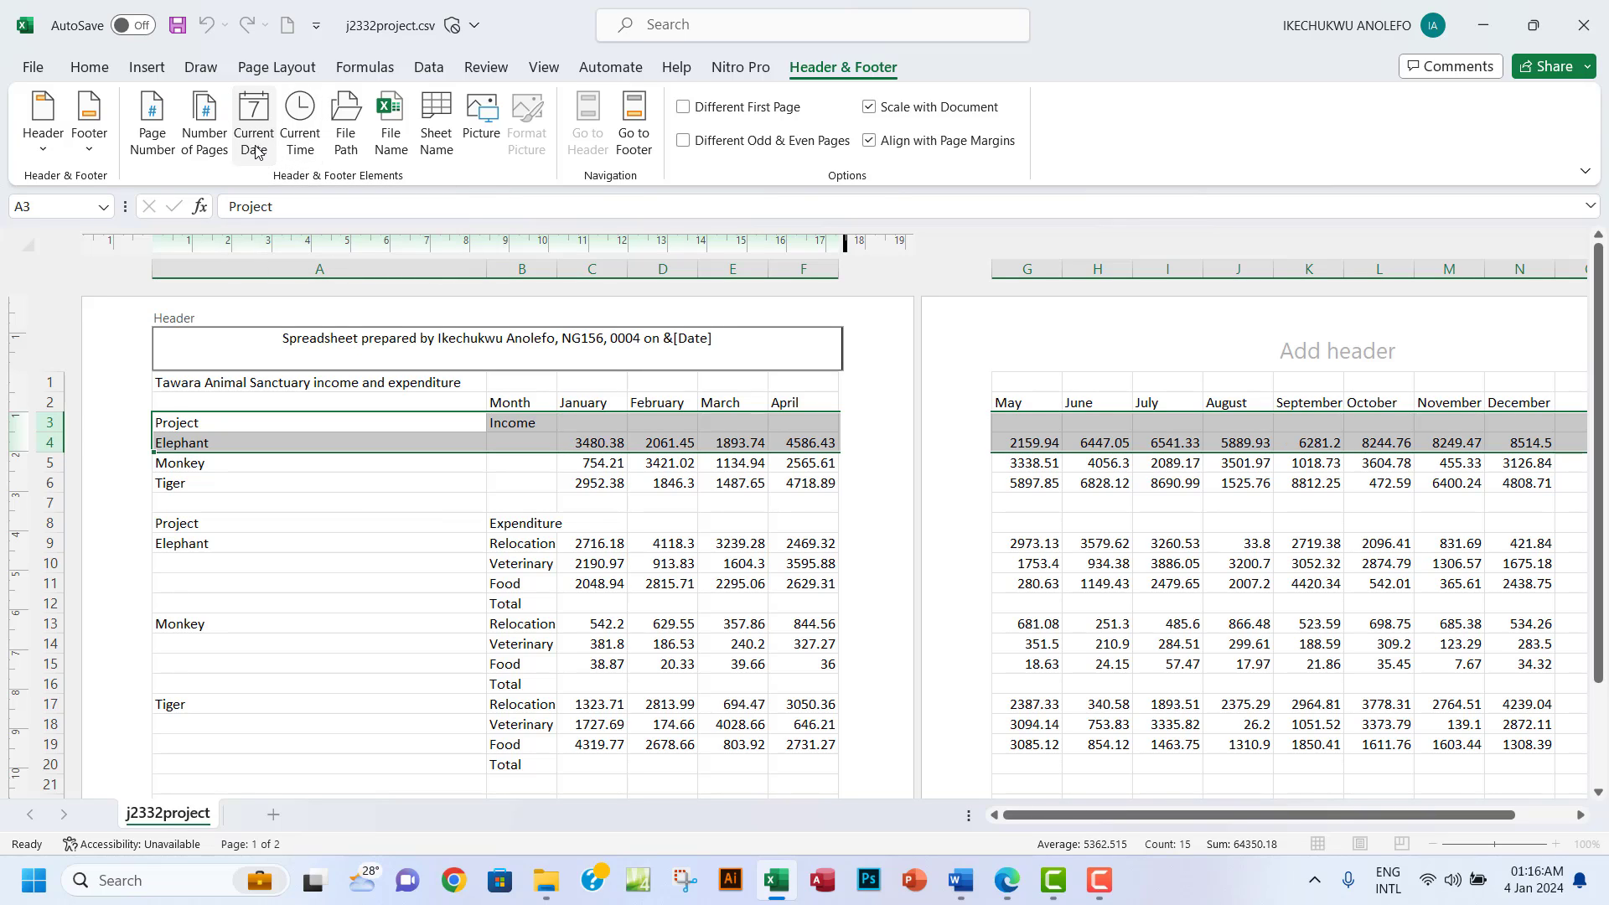
{"action": "left_click", "coordinate": [998, 888]}
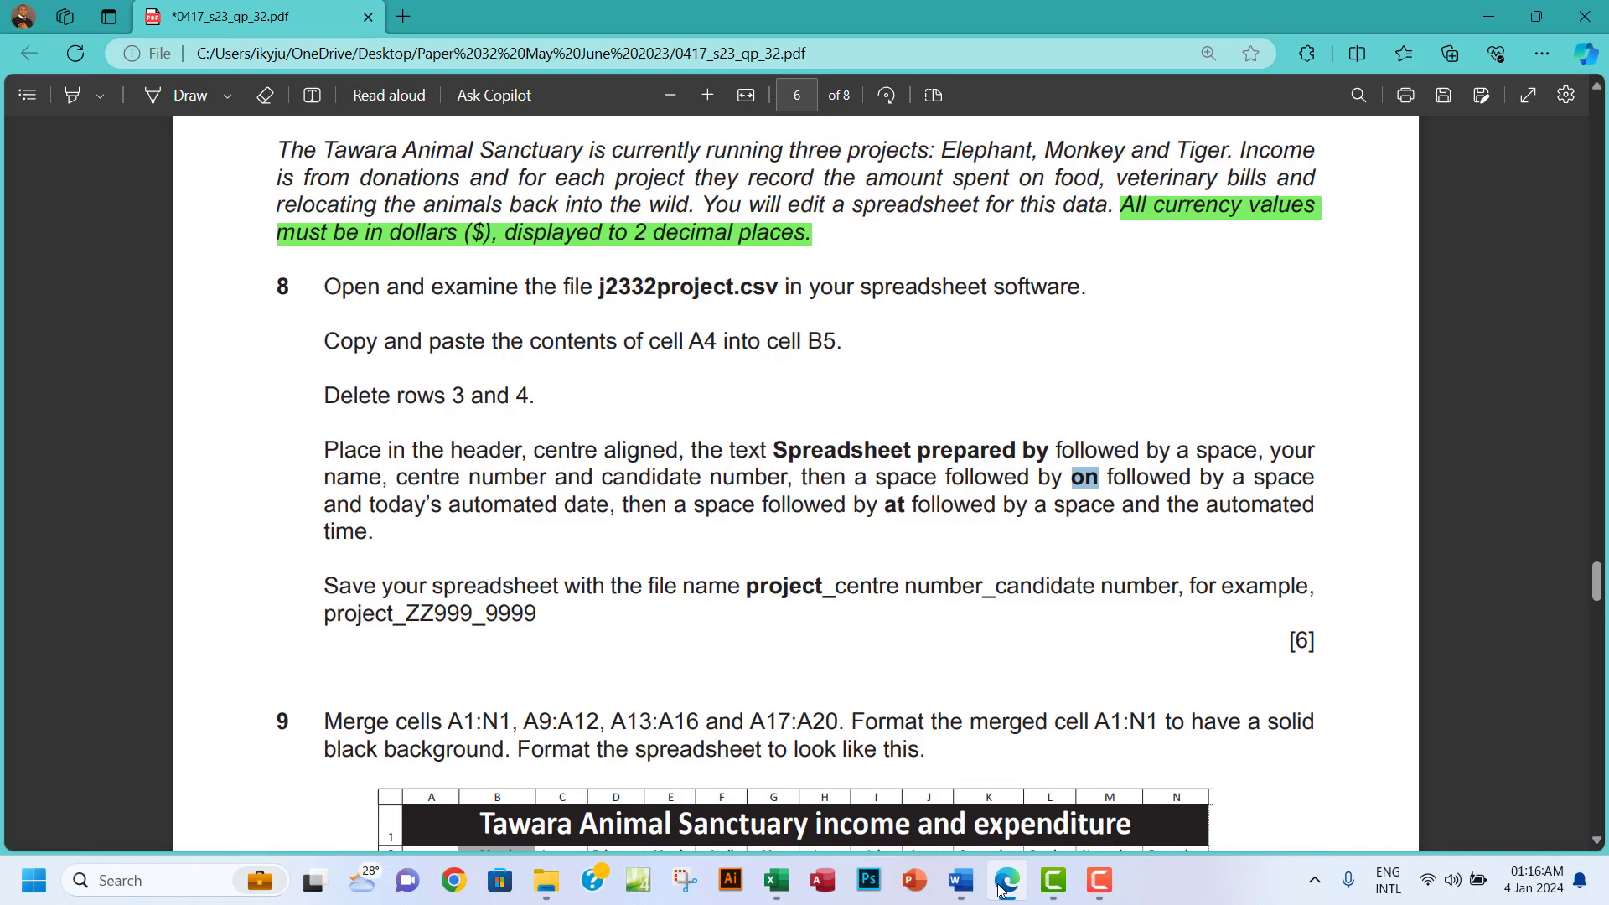
{"action": "left_click", "coordinate": [999, 888]}
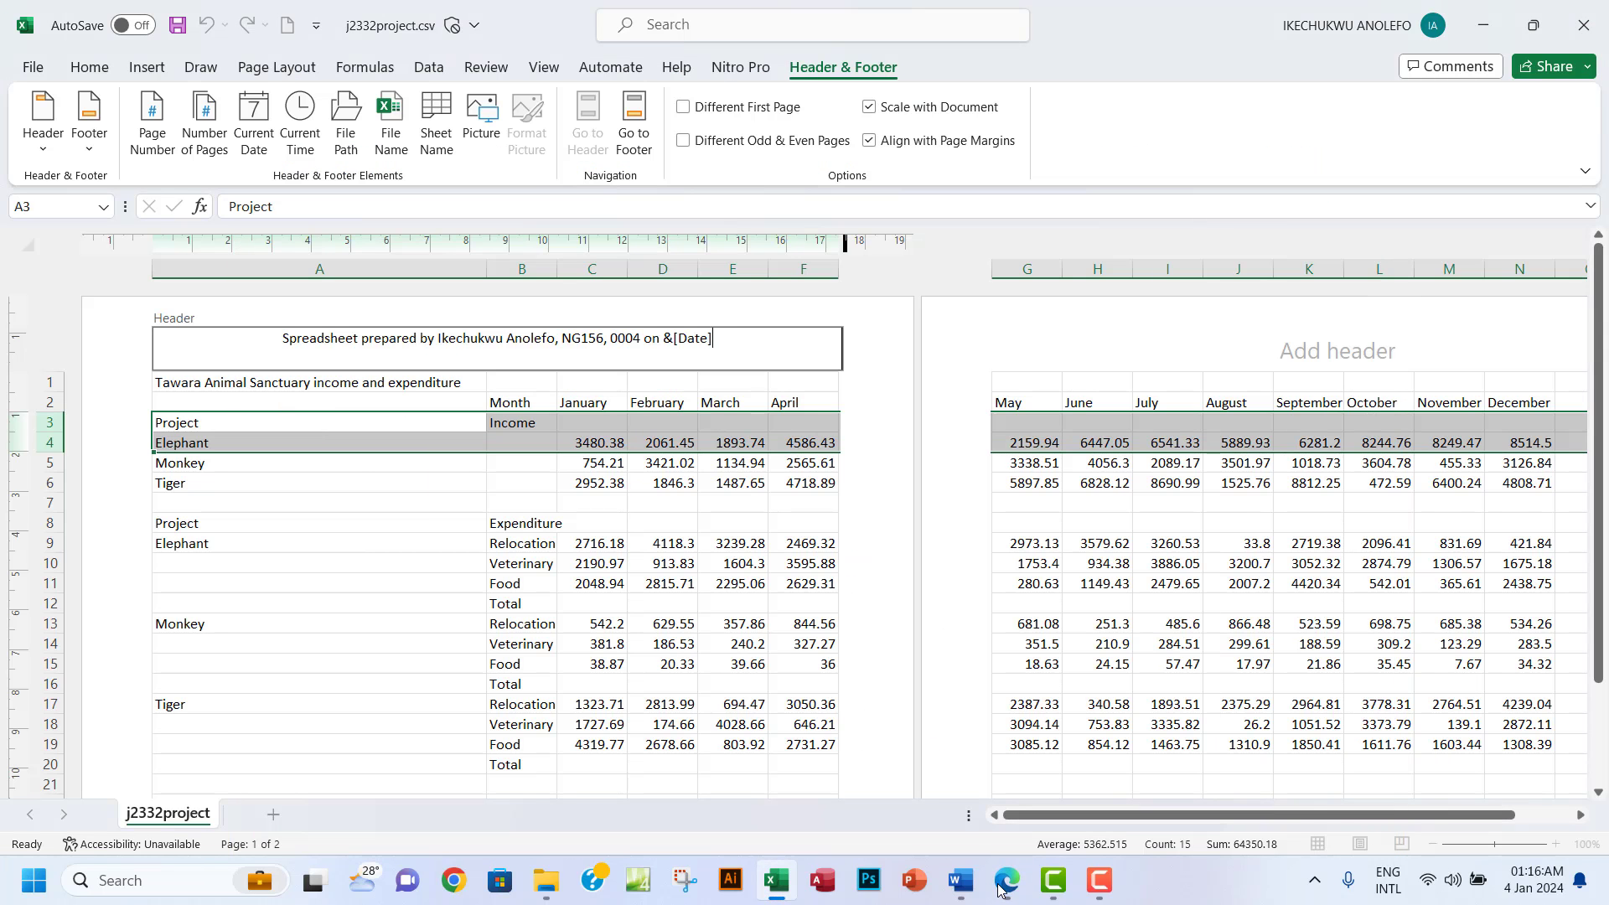
{"action": "type", "text": ","}
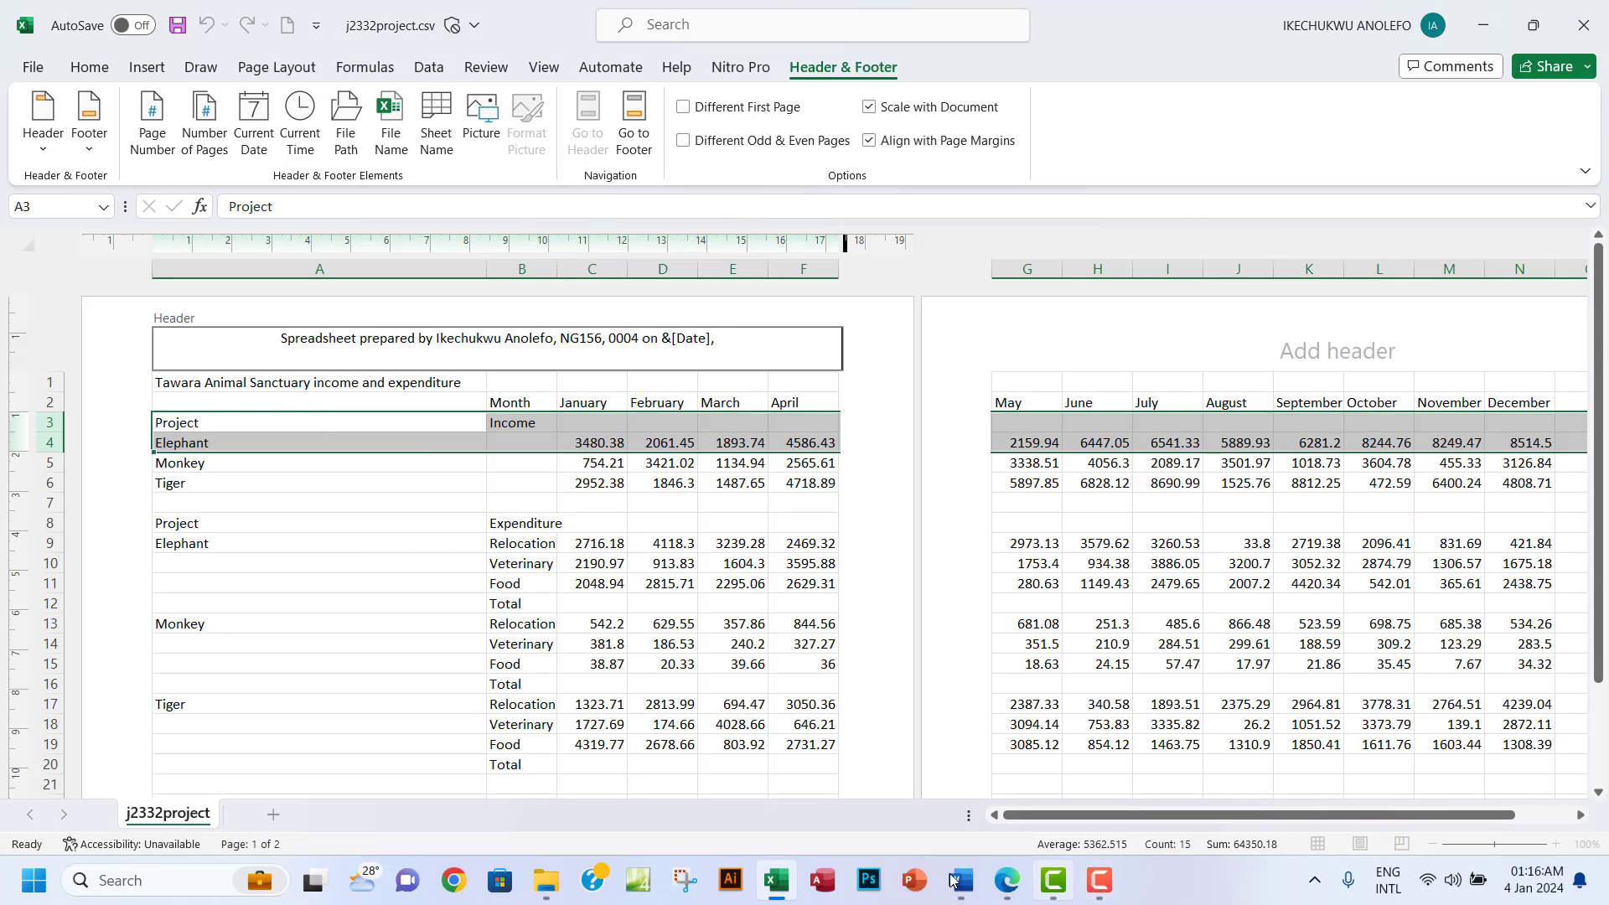
{"action": "mouse_move", "coordinate": [803, 887]}
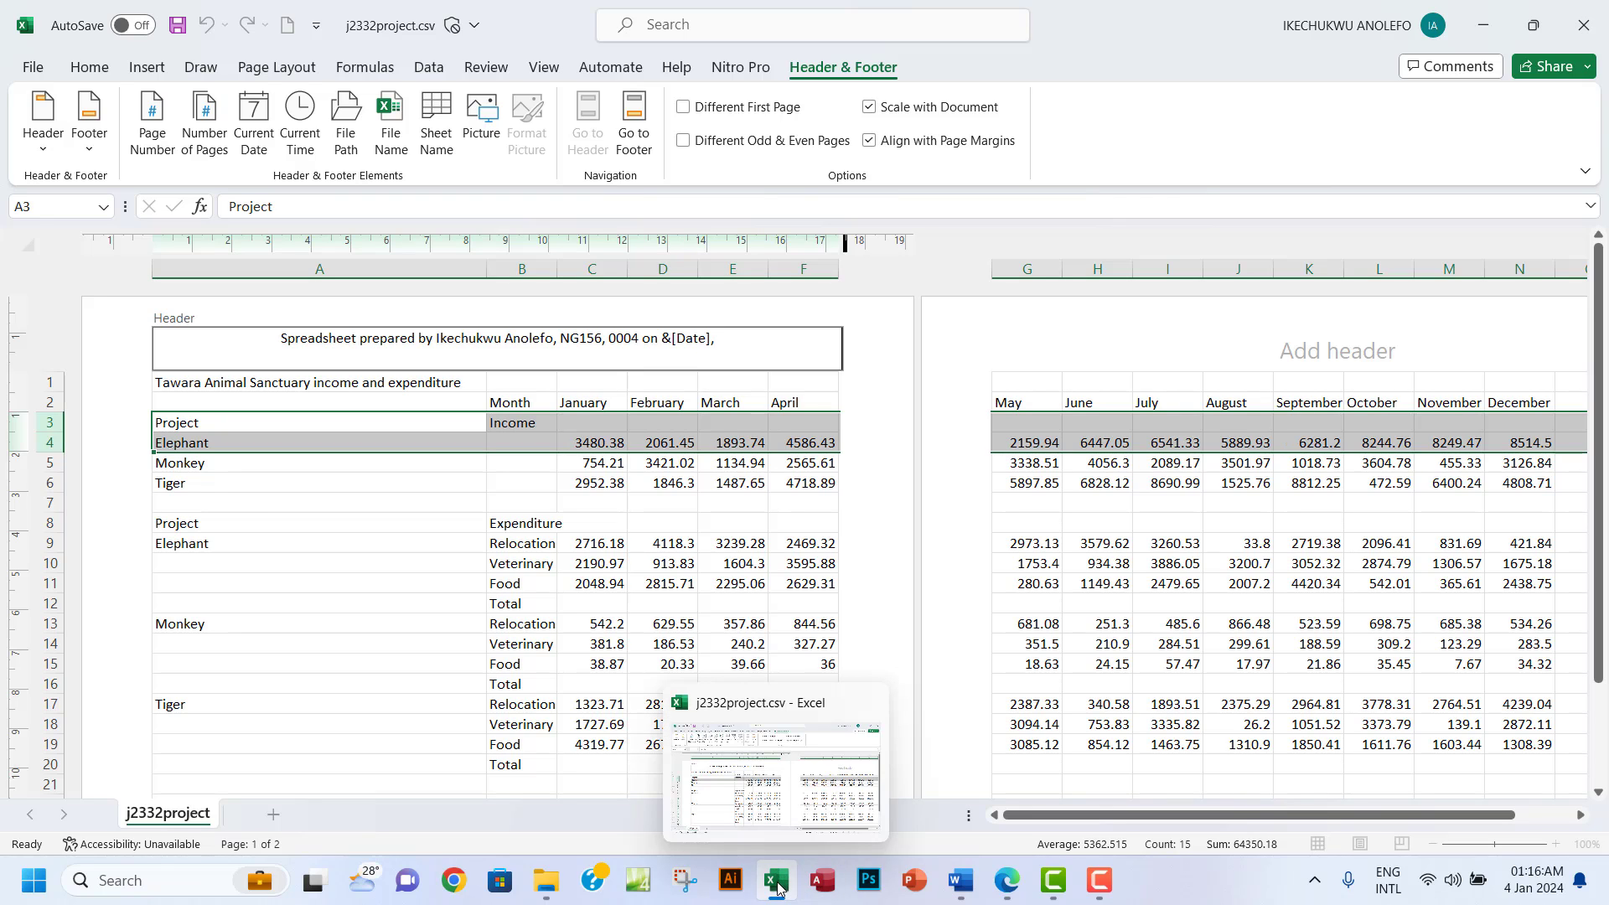
Replace the trailing comma after the date field with 'at'.
{"action": "left_click", "coordinate": [1008, 882]}
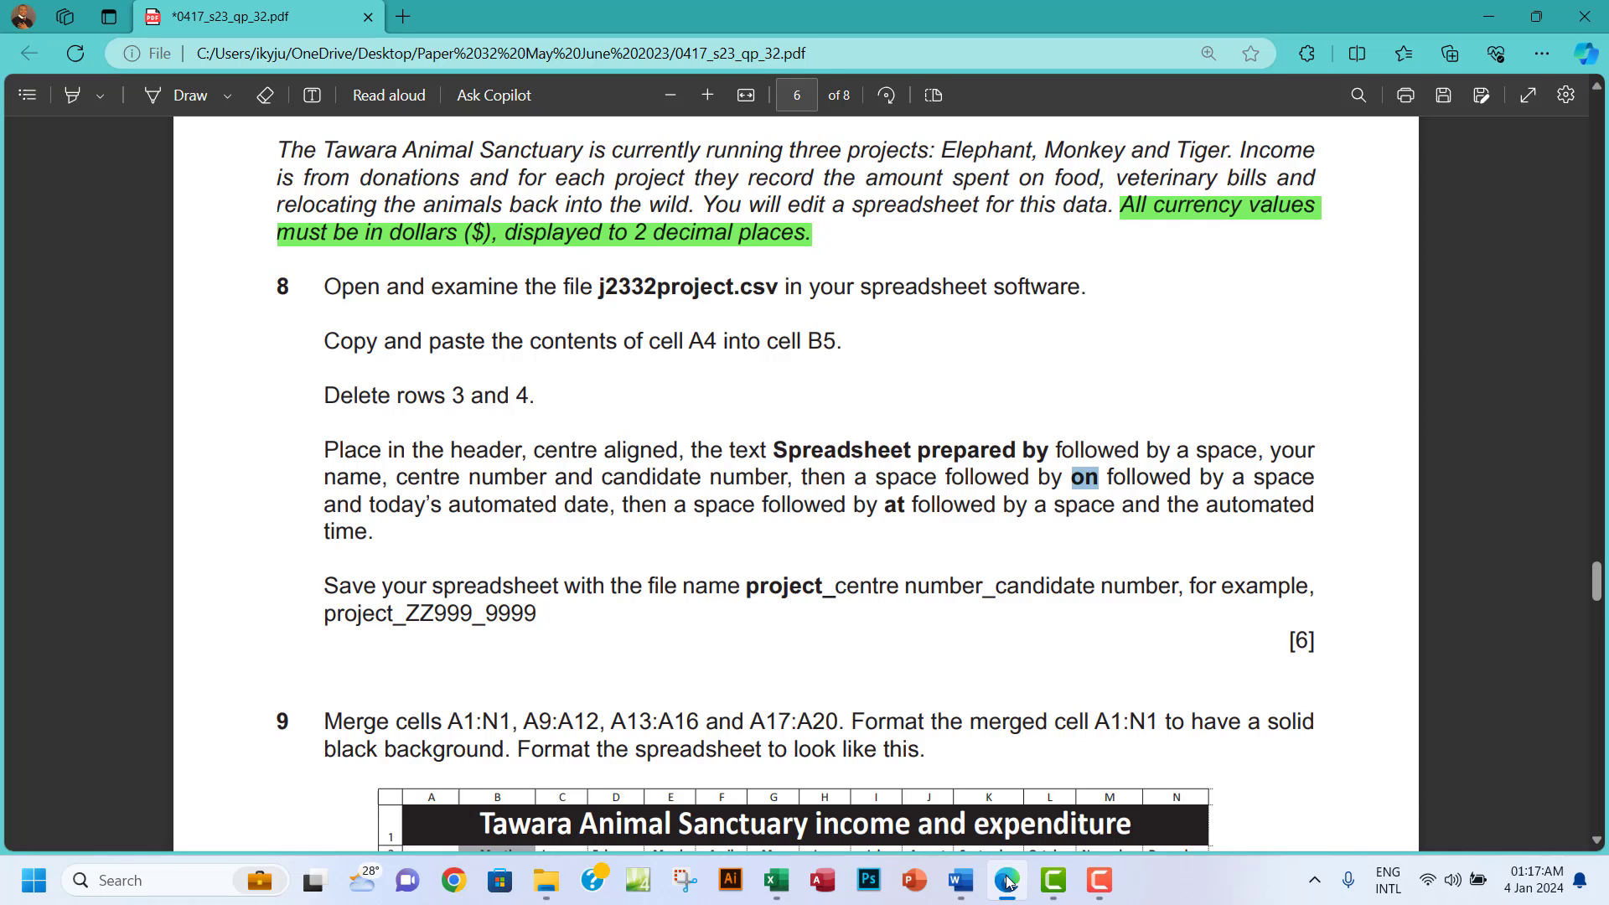
{"action": "key", "text": "Page_Down"}
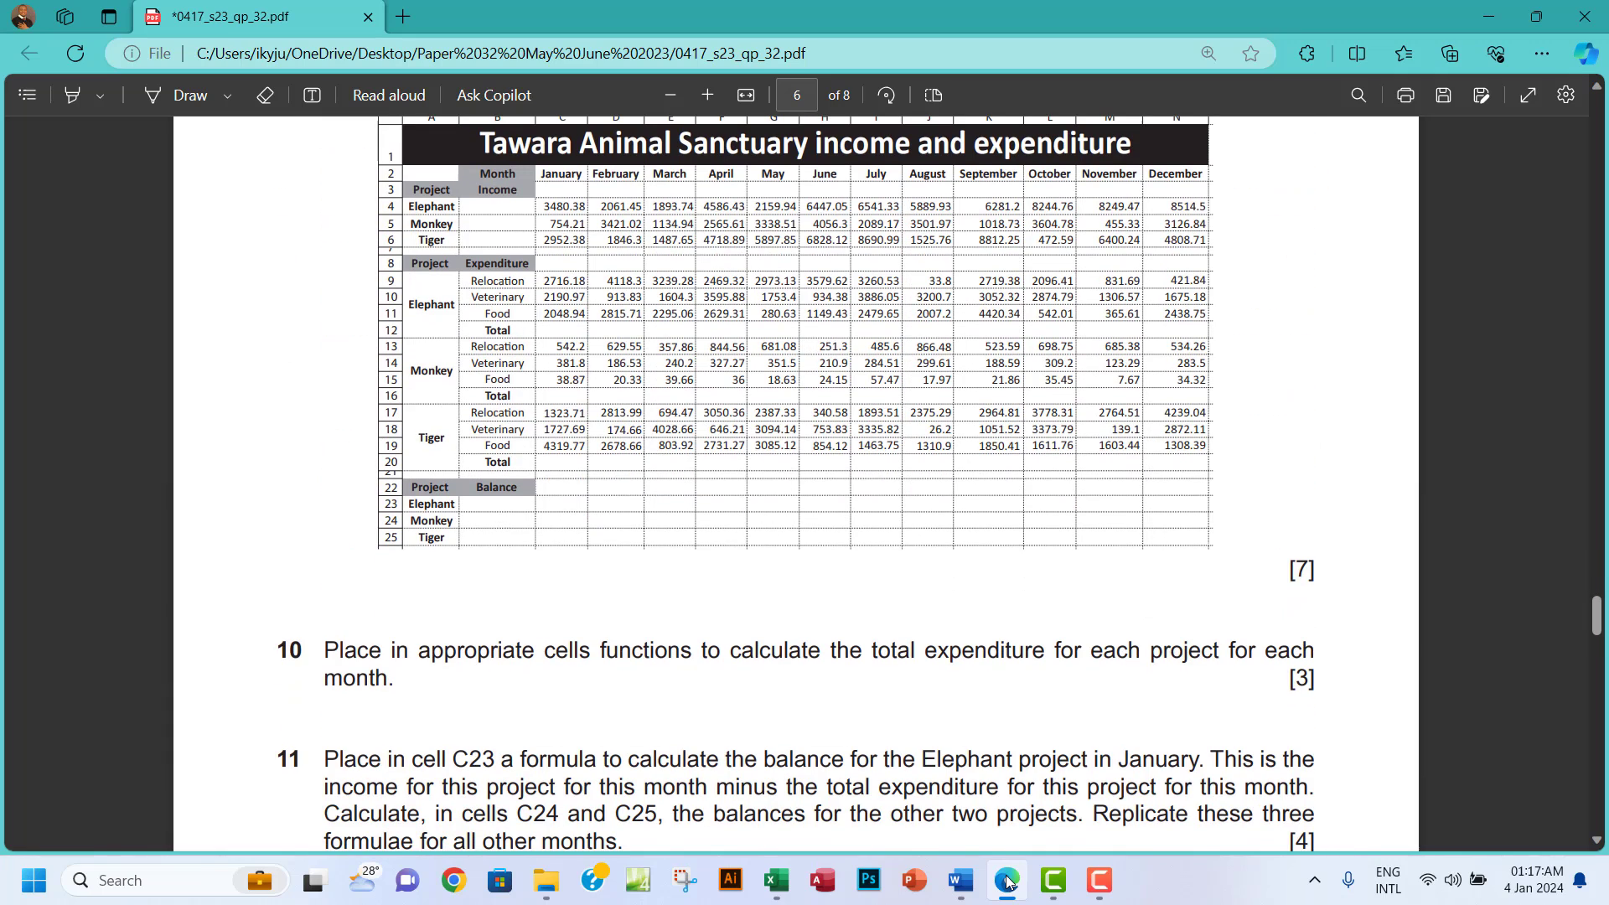
{"action": "left_click", "coordinate": [776, 879]}
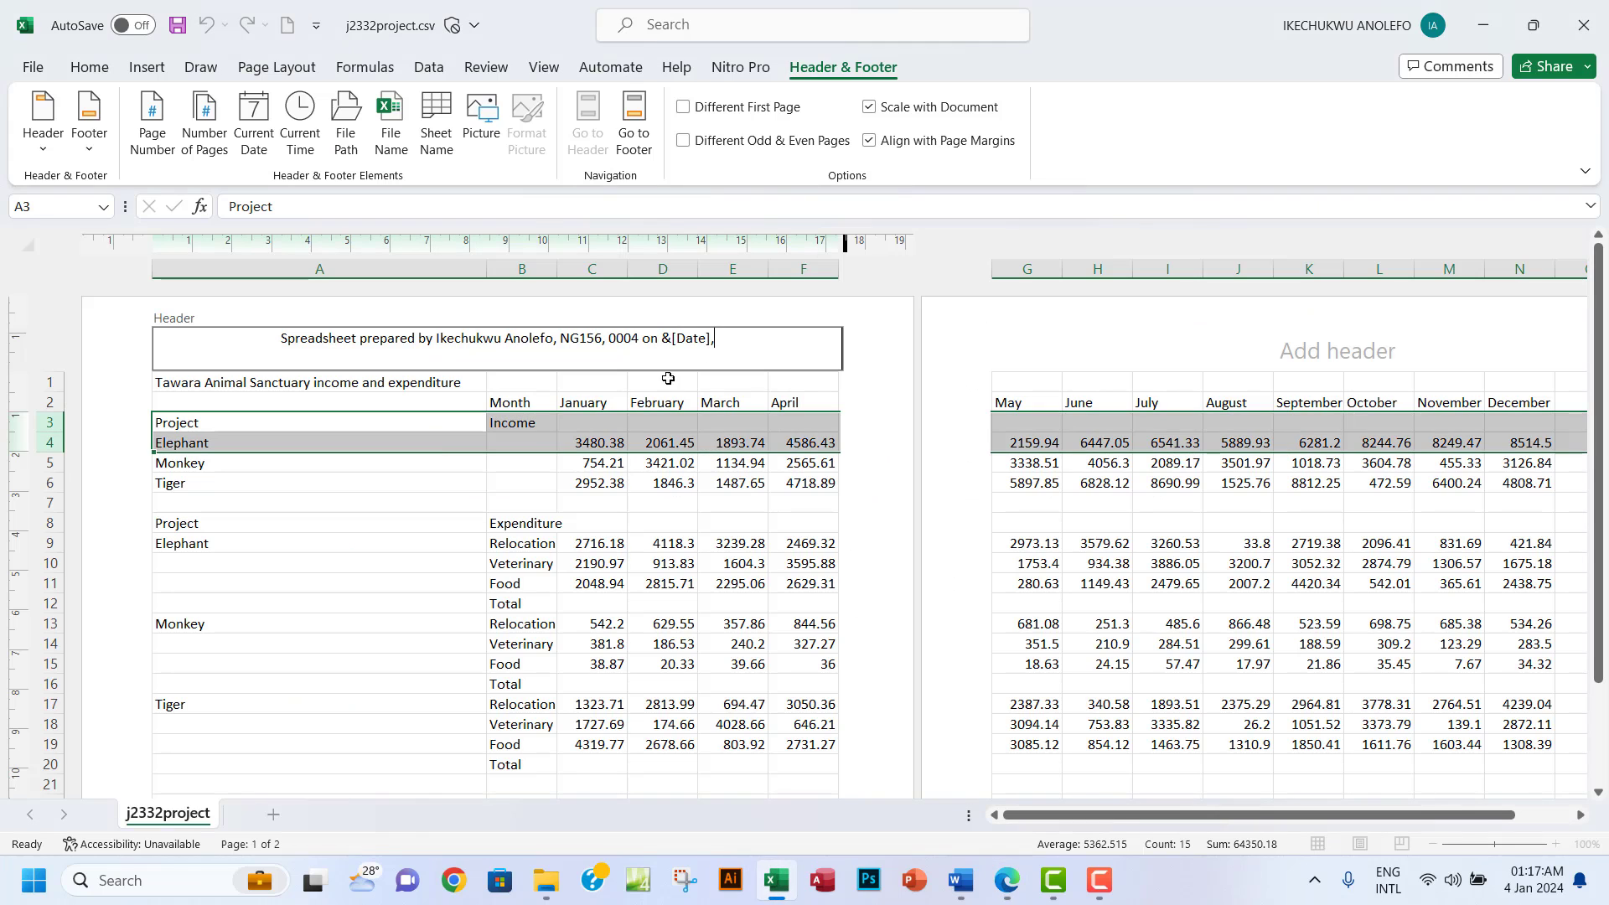
{"action": "key", "text": "BackSpace"}
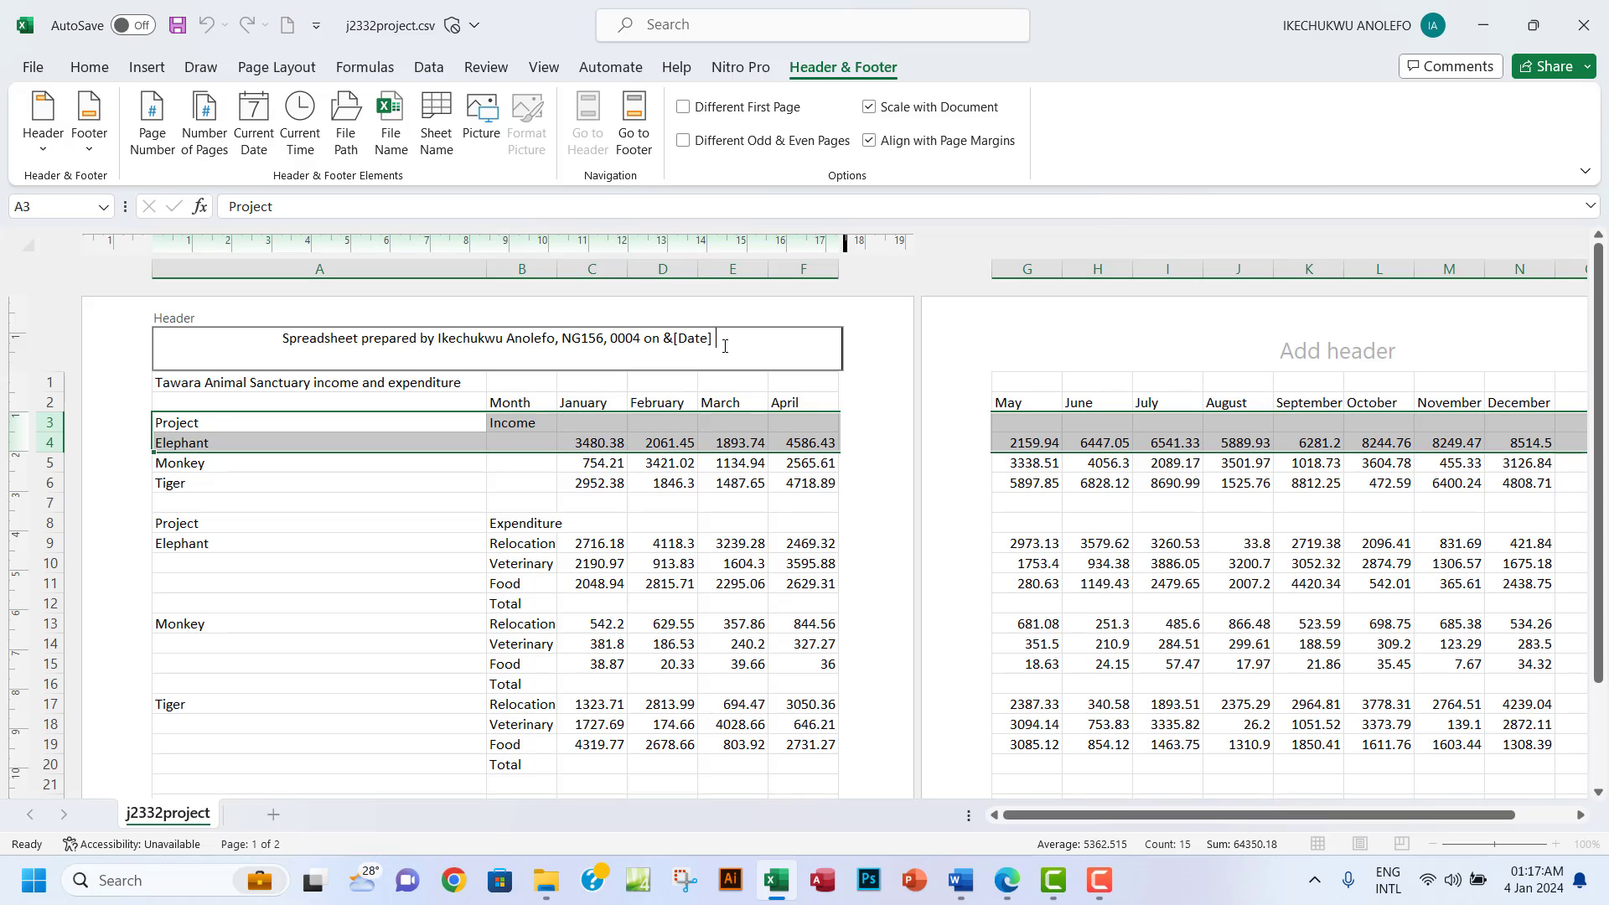
{"action": "type", "text": "at"}
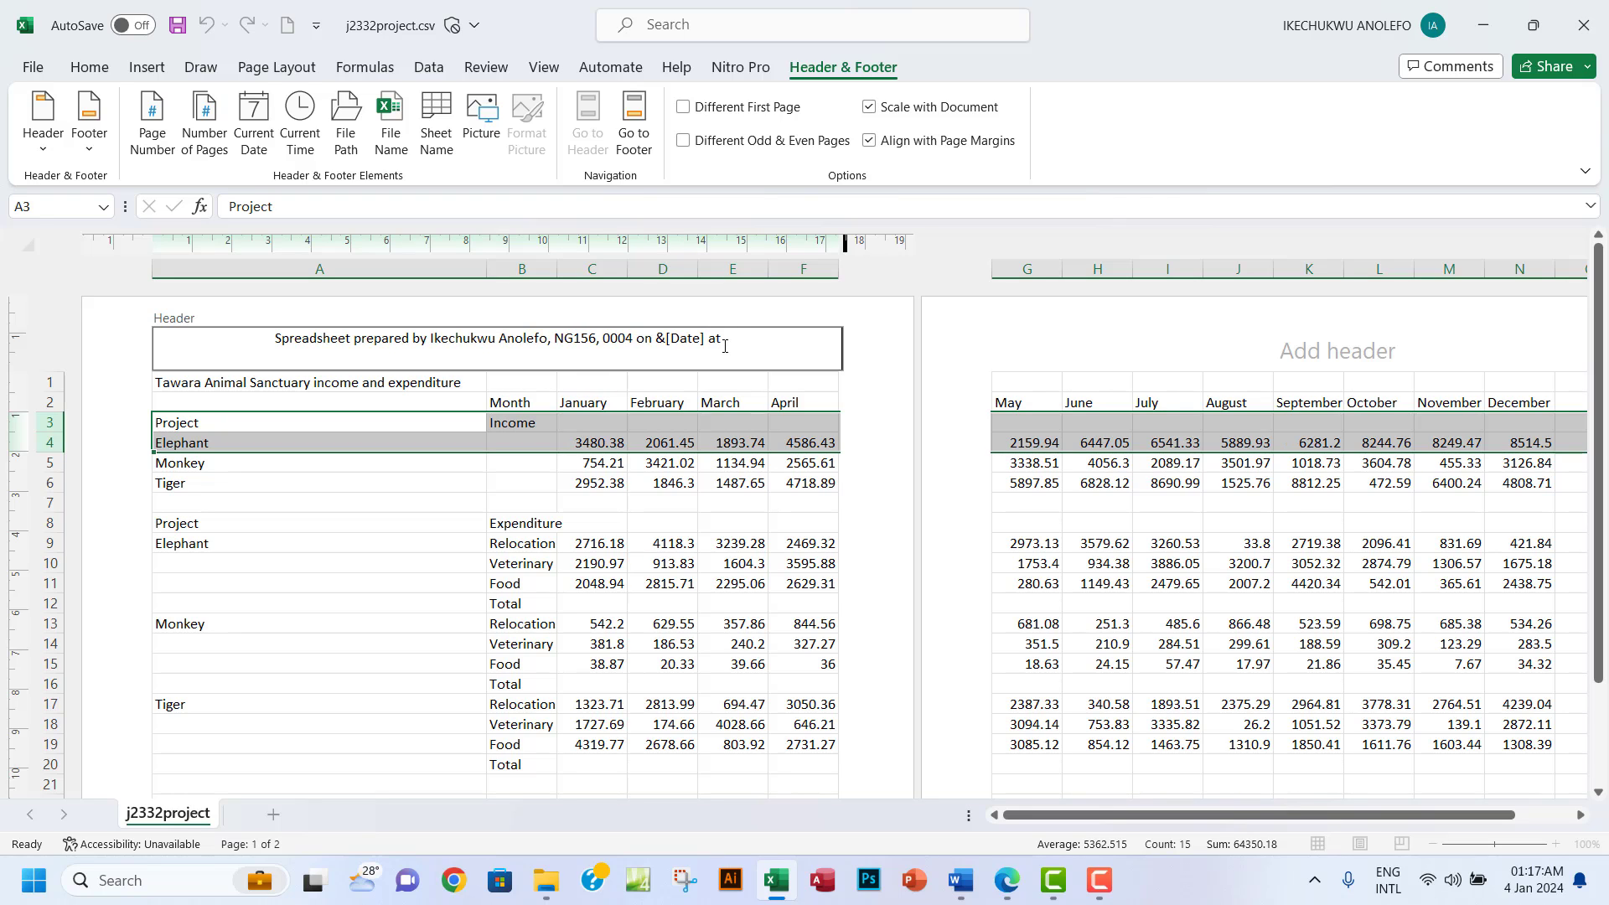
Insert an automatic current-time field after 'at' in the header.
{"action": "left_click", "coordinate": [1008, 880]}
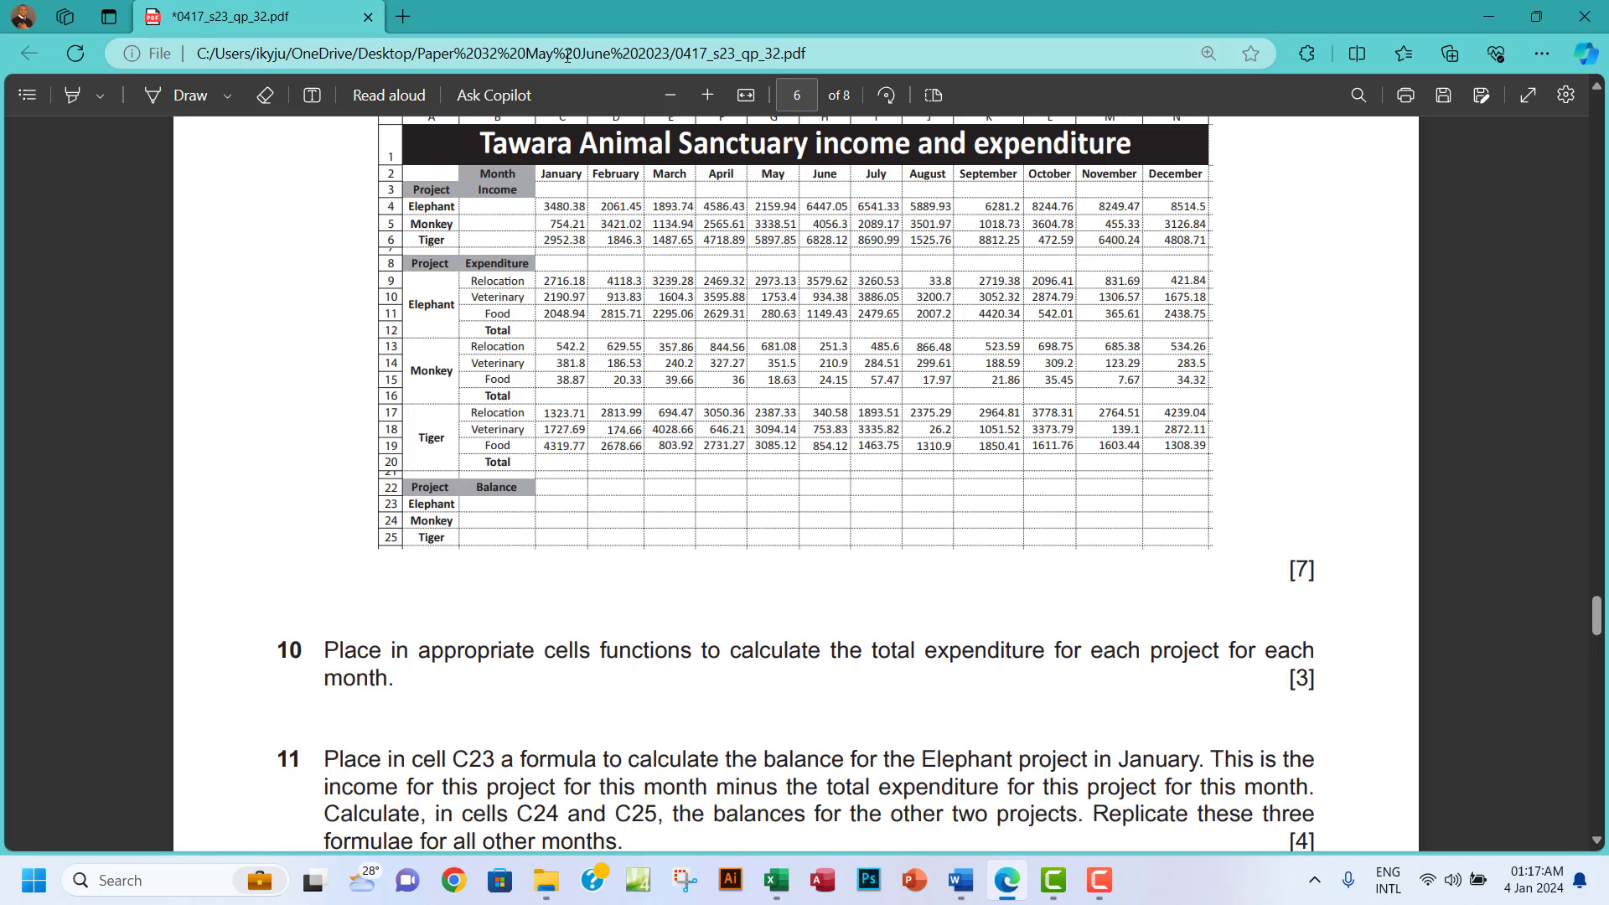
{"action": "scroll", "coordinate": [907, 415], "scroll_direction": "up", "scroll_amount": 7}
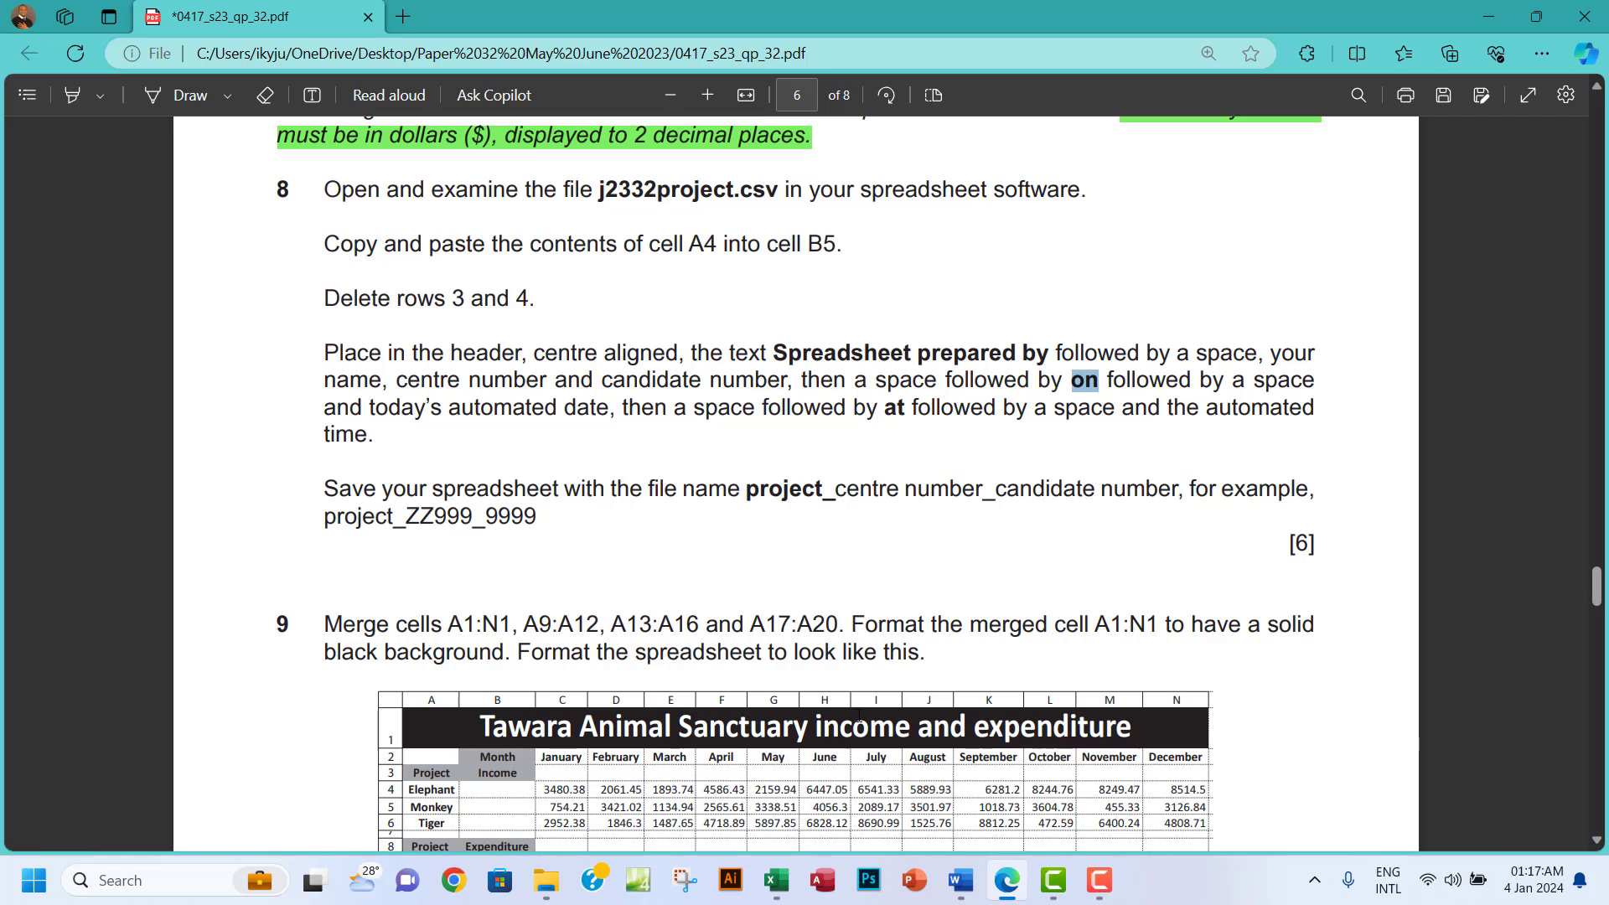
{"action": "left_click", "coordinate": [776, 880]}
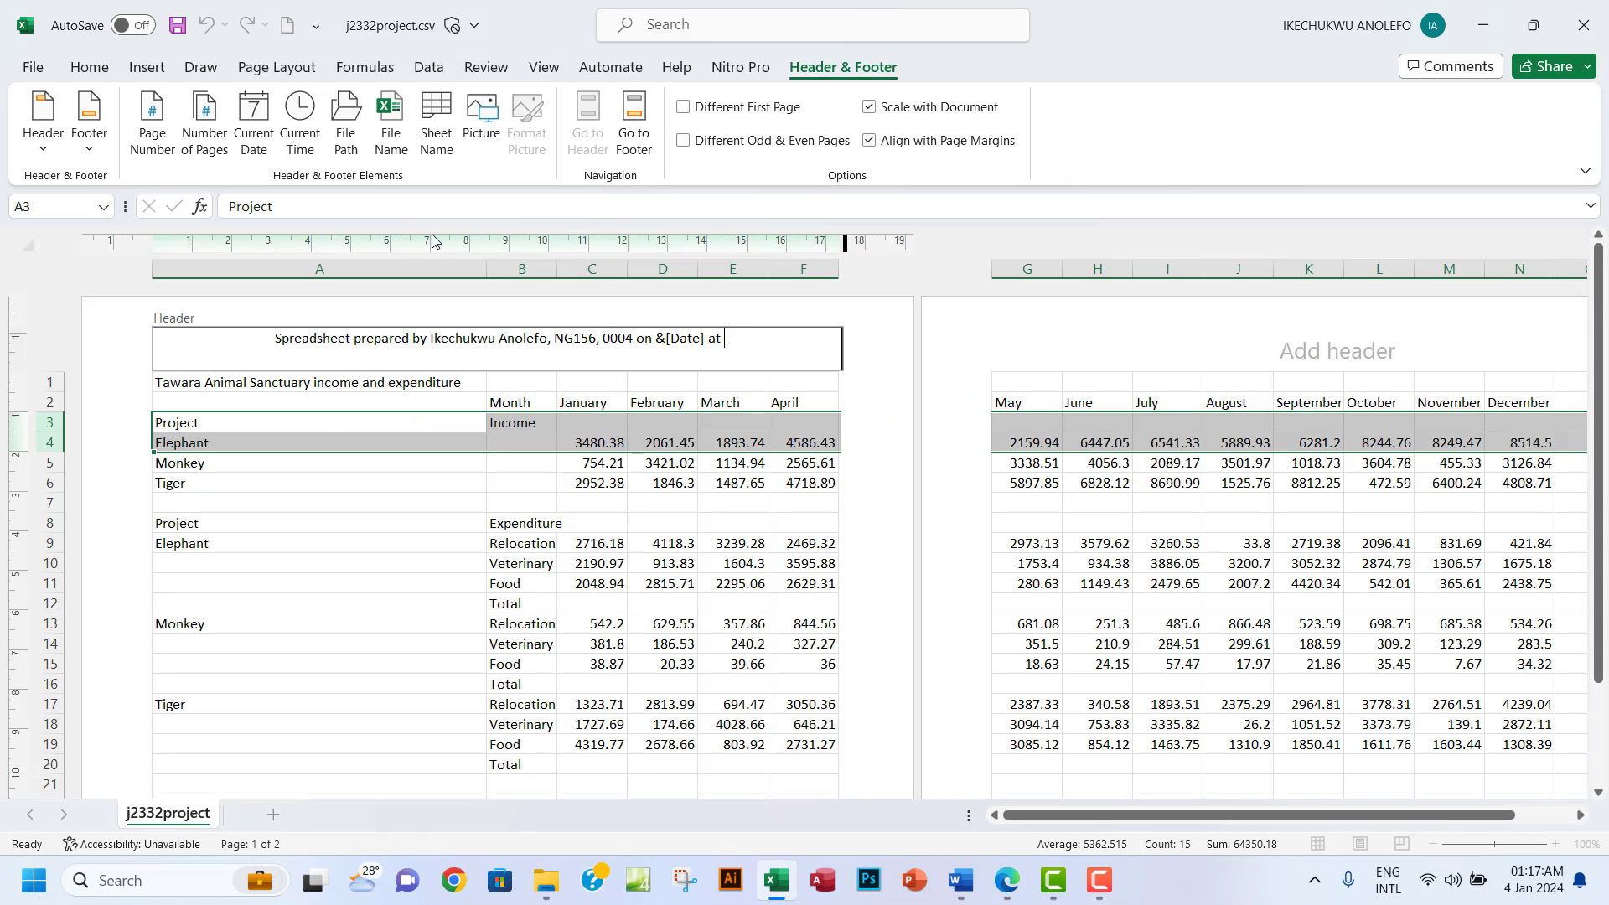
{"action": "left_click", "coordinate": [301, 137]}
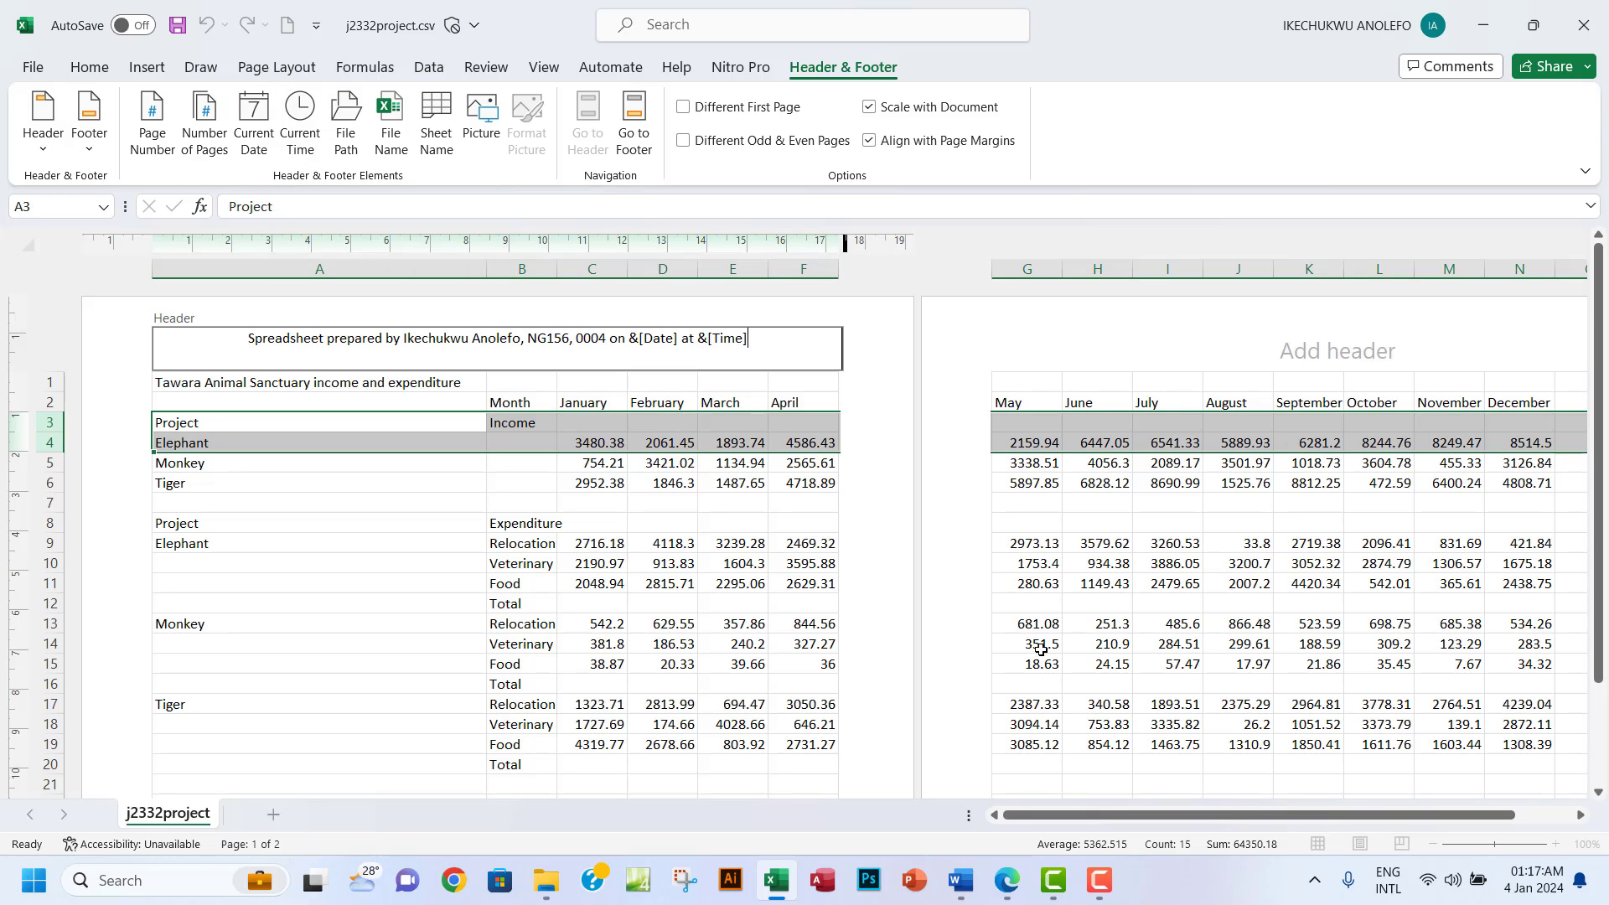
{"action": "left_click", "coordinate": [1009, 890]}
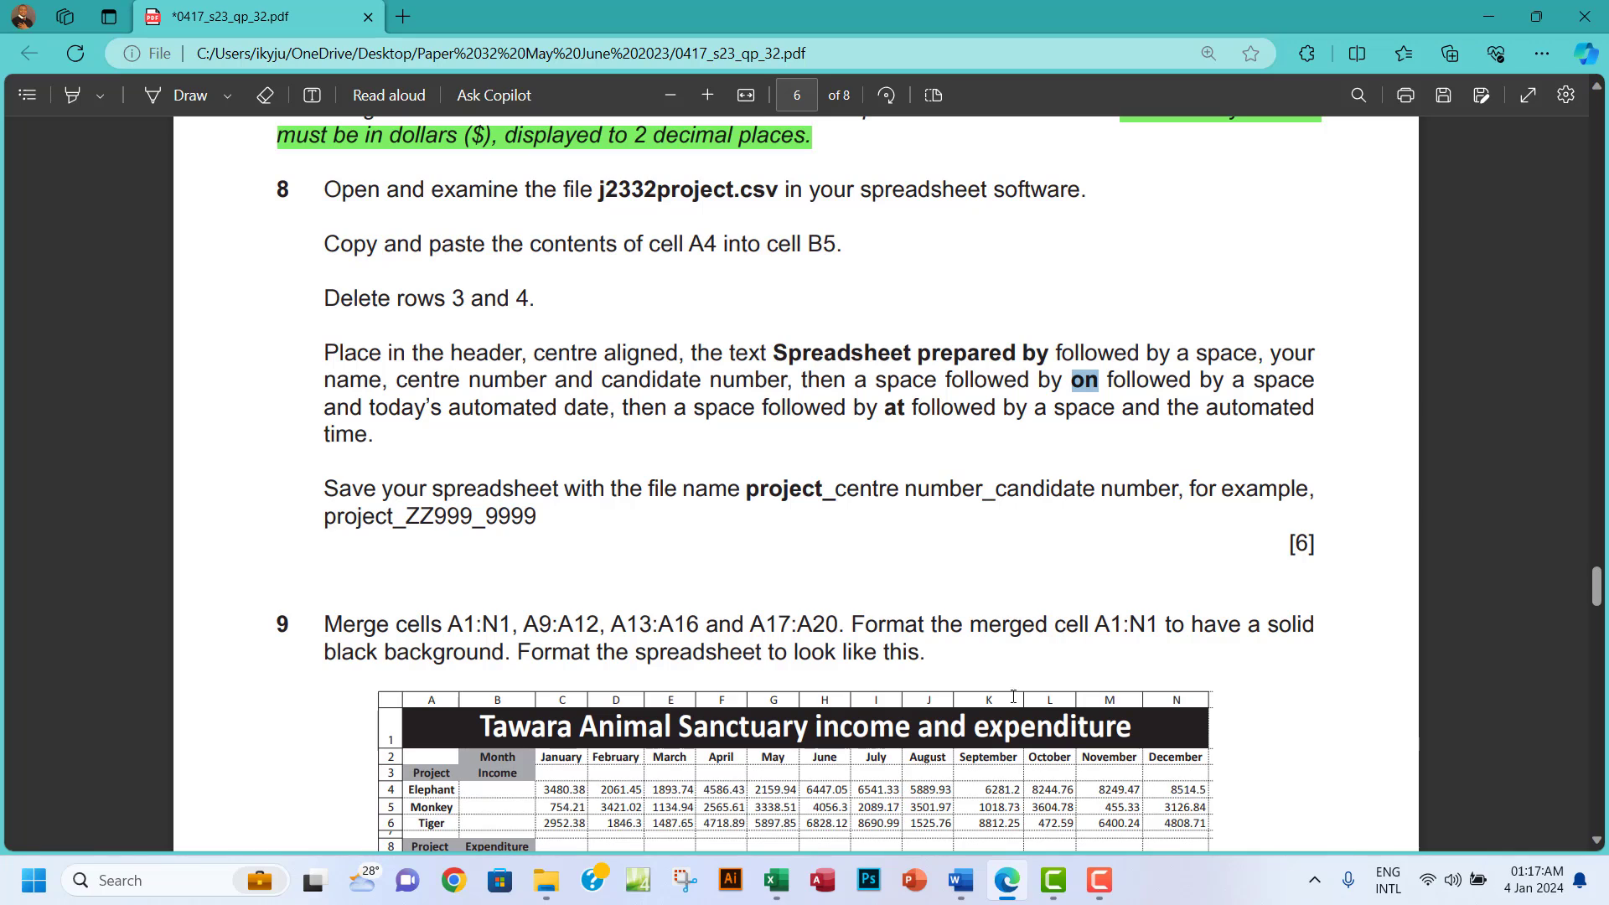
{"action": "left_click_drag", "start_coordinate": [752, 487], "coordinate": [839, 501]}
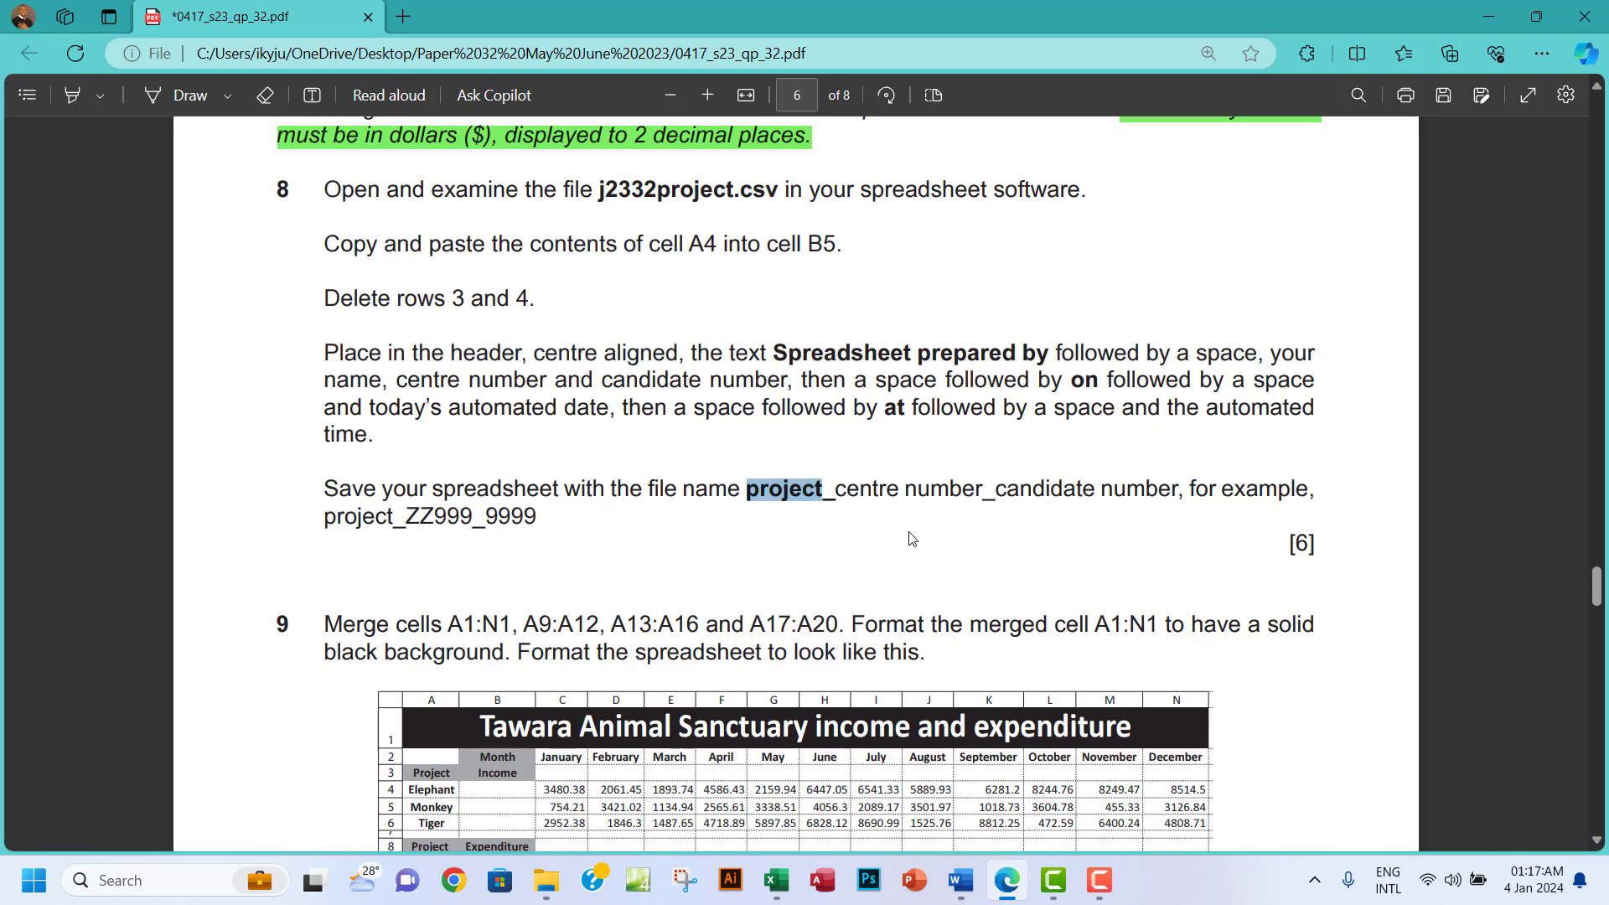
{"action": "left_click_drag", "start_coordinate": [541, 518], "coordinate": [325, 524]}
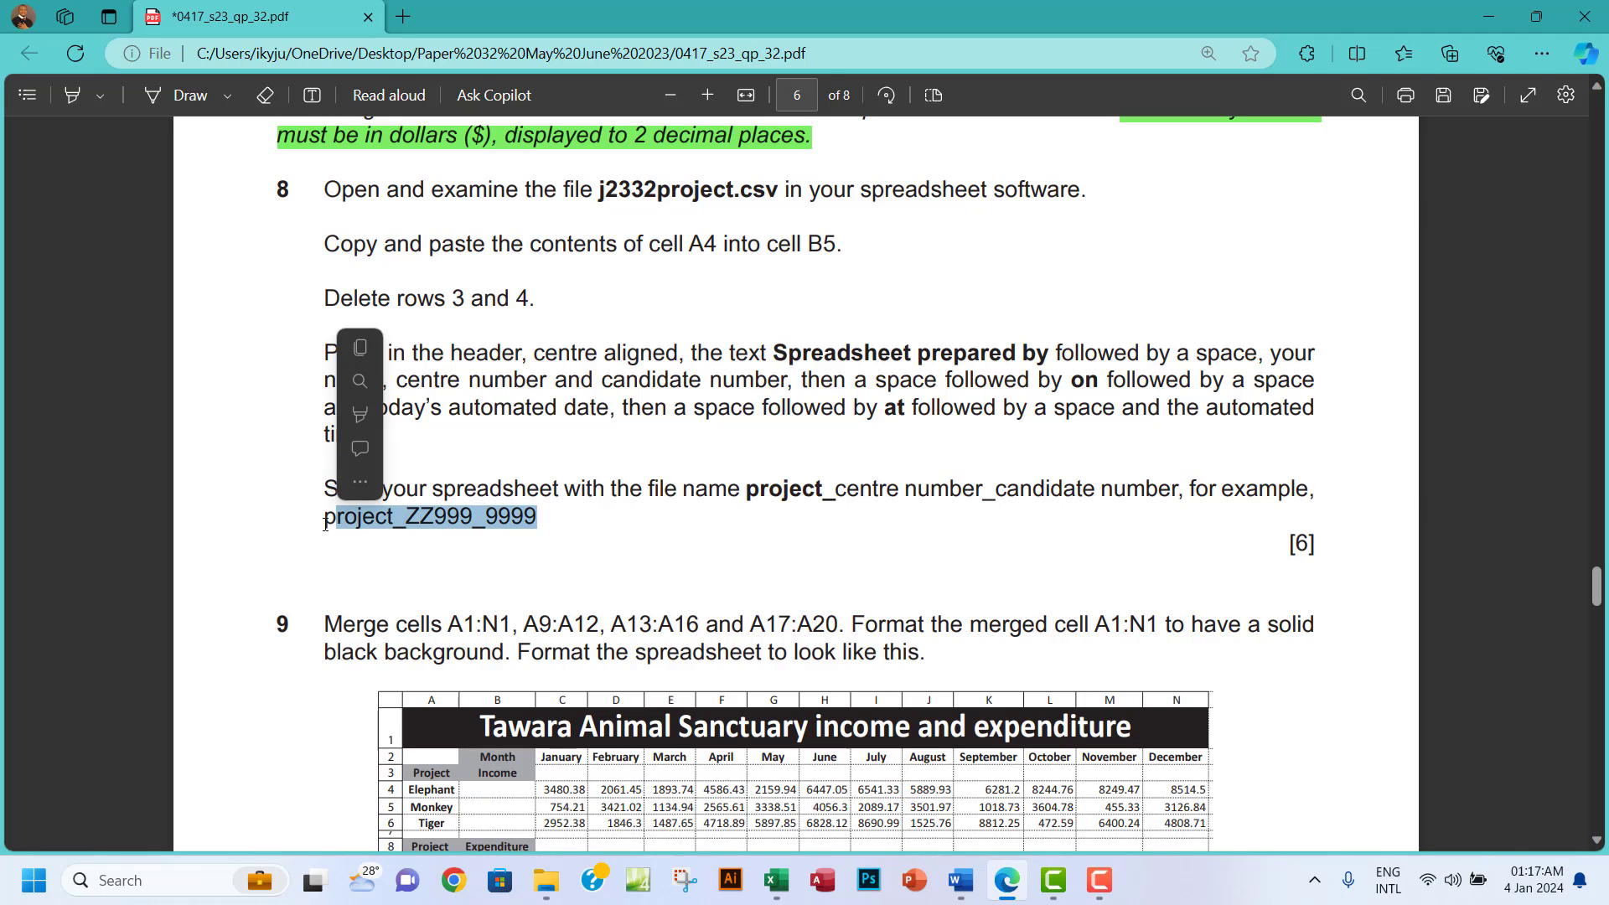
{"action": "left_click", "coordinate": [778, 892]}
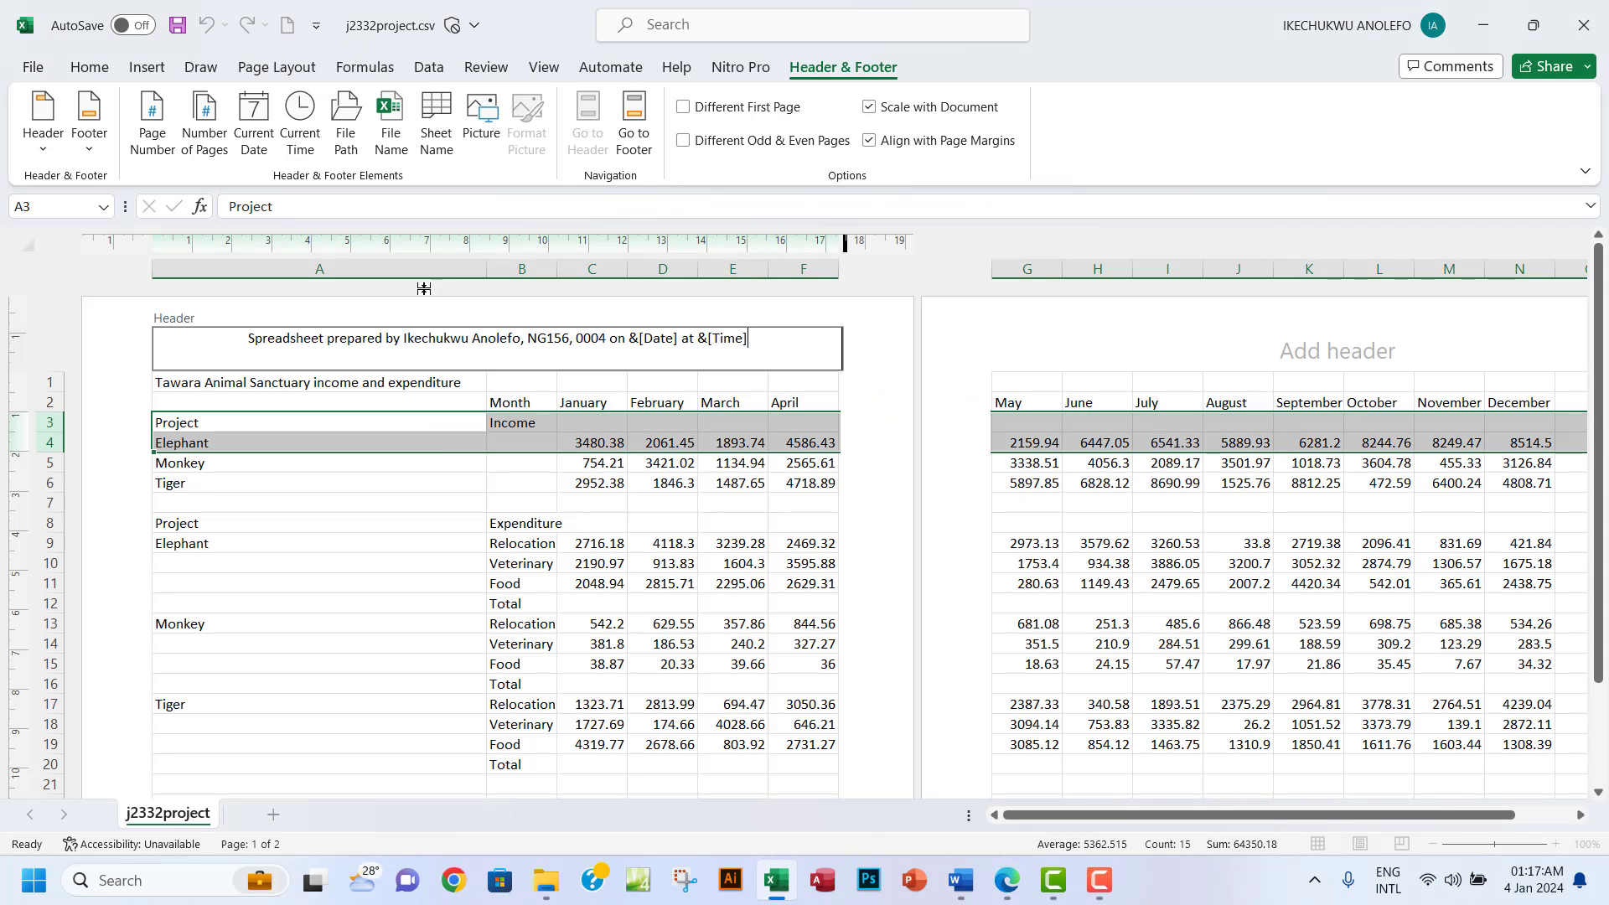
{"action": "left_click", "coordinate": [420, 463]}
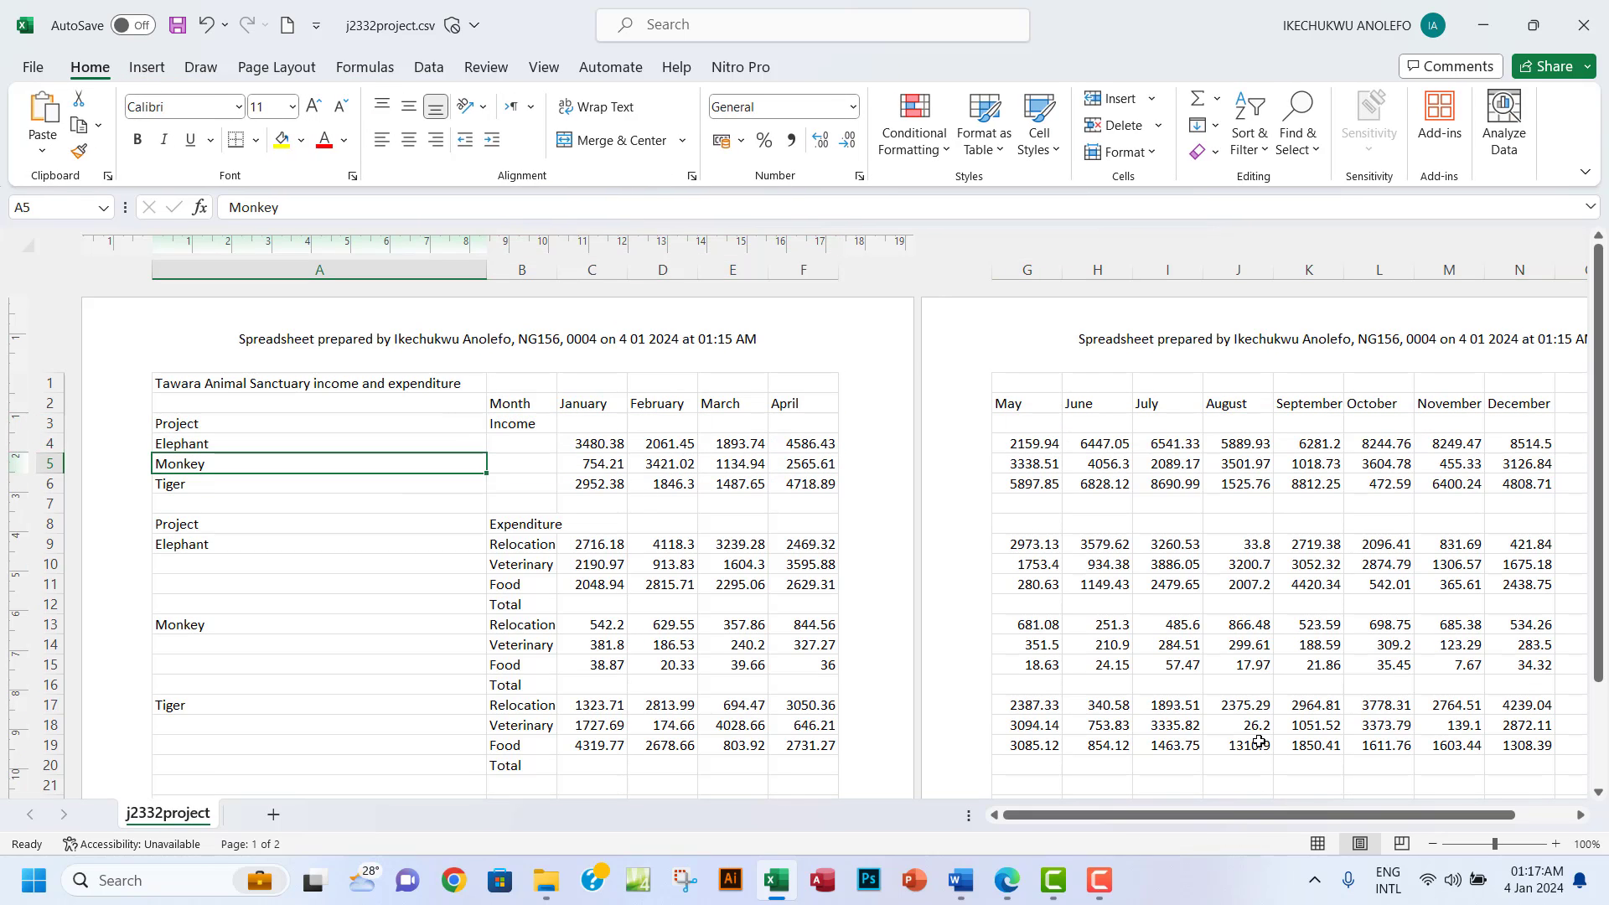
{"action": "left_click", "coordinate": [1317, 843]}
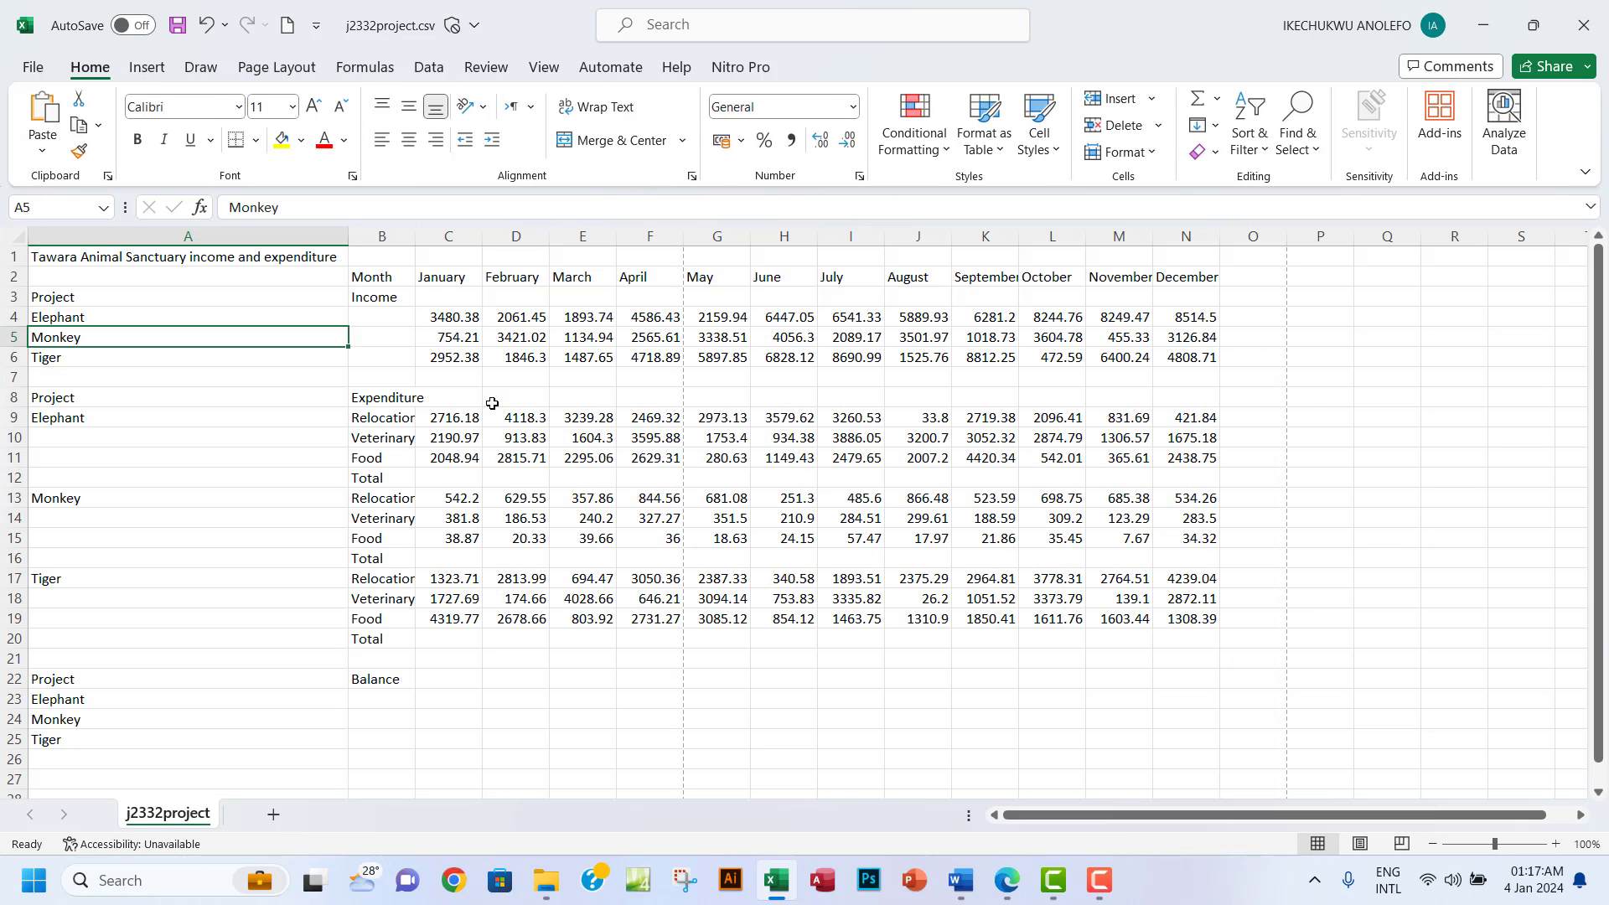
{"action": "left_click", "coordinate": [38, 66]}
{"action": "left_click", "coordinate": [69, 387]}
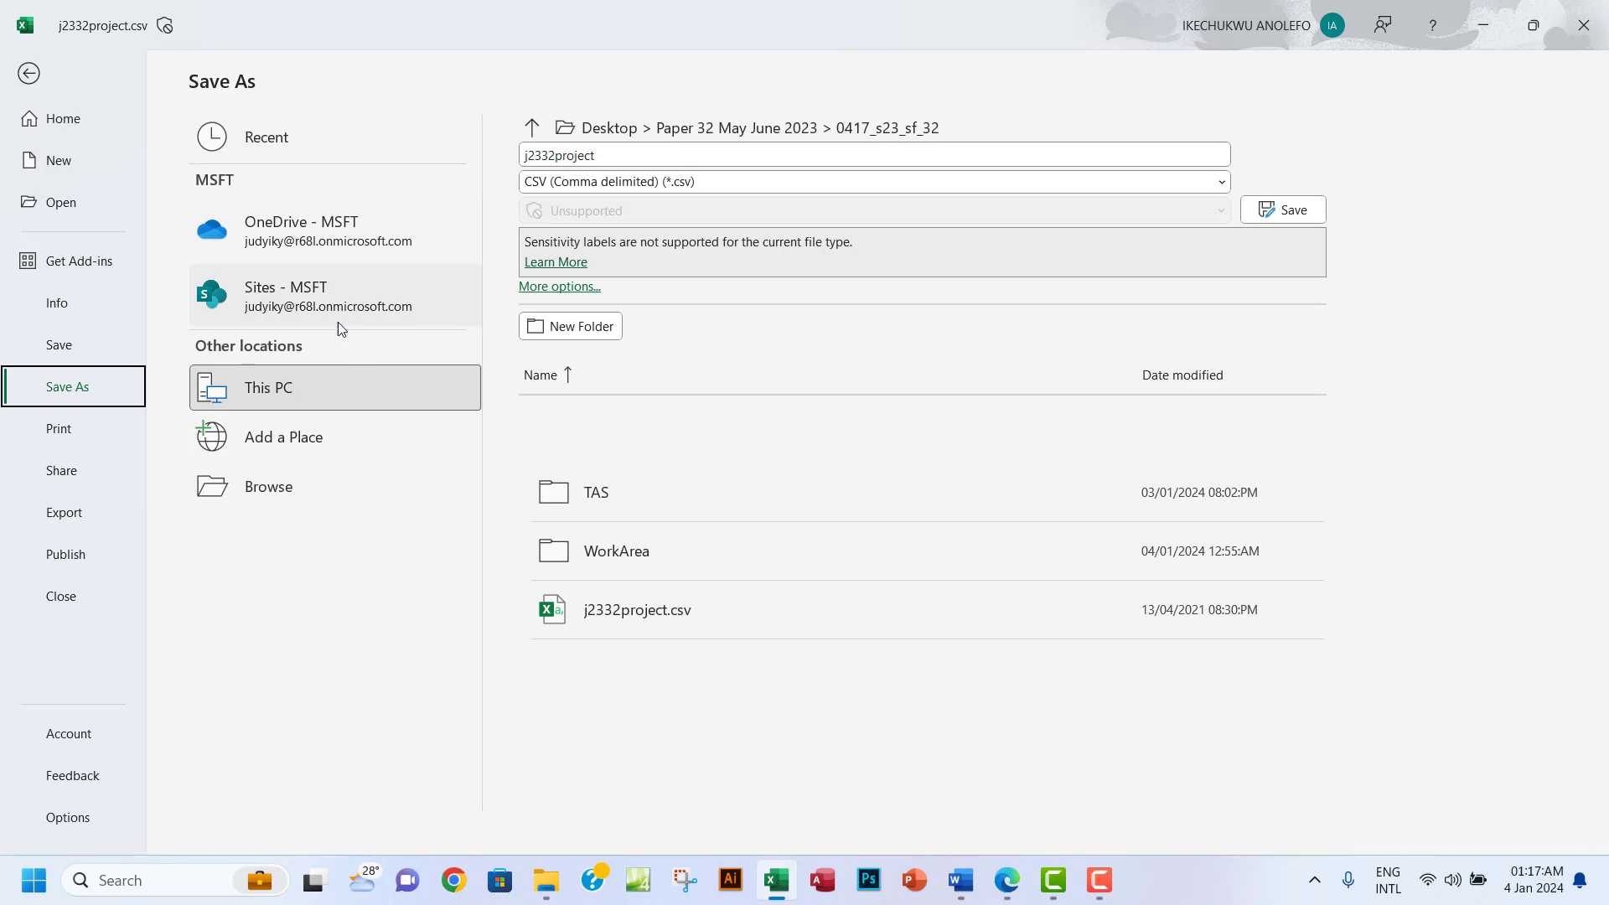
{"action": "left_click", "coordinate": [460, 407]}
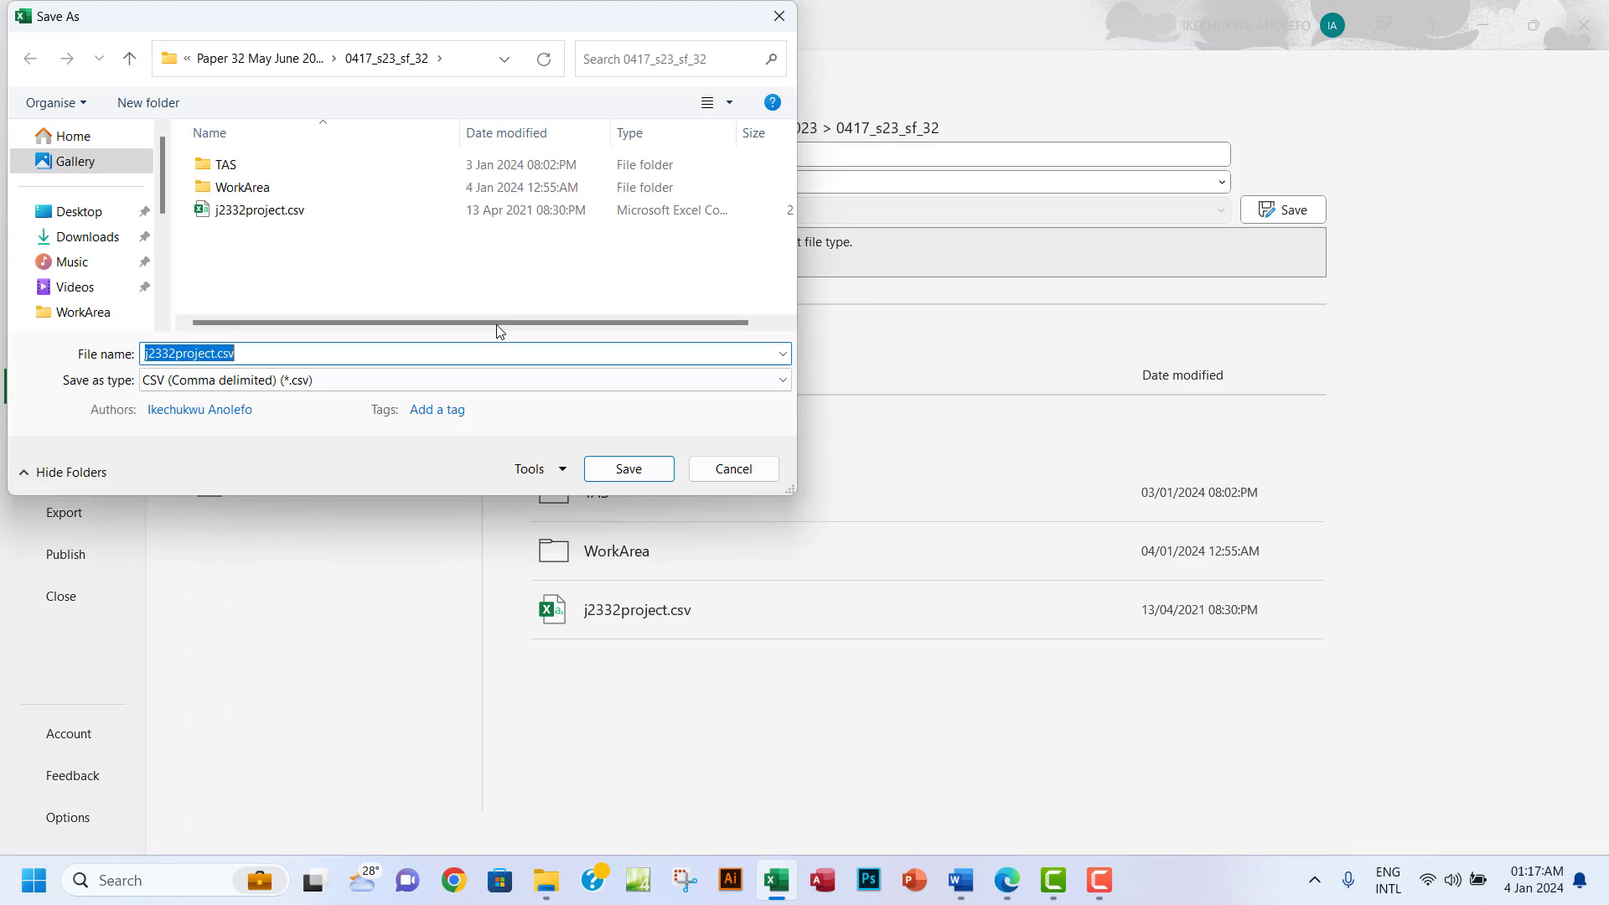
{"action": "double_click", "coordinate": [254, 191]}
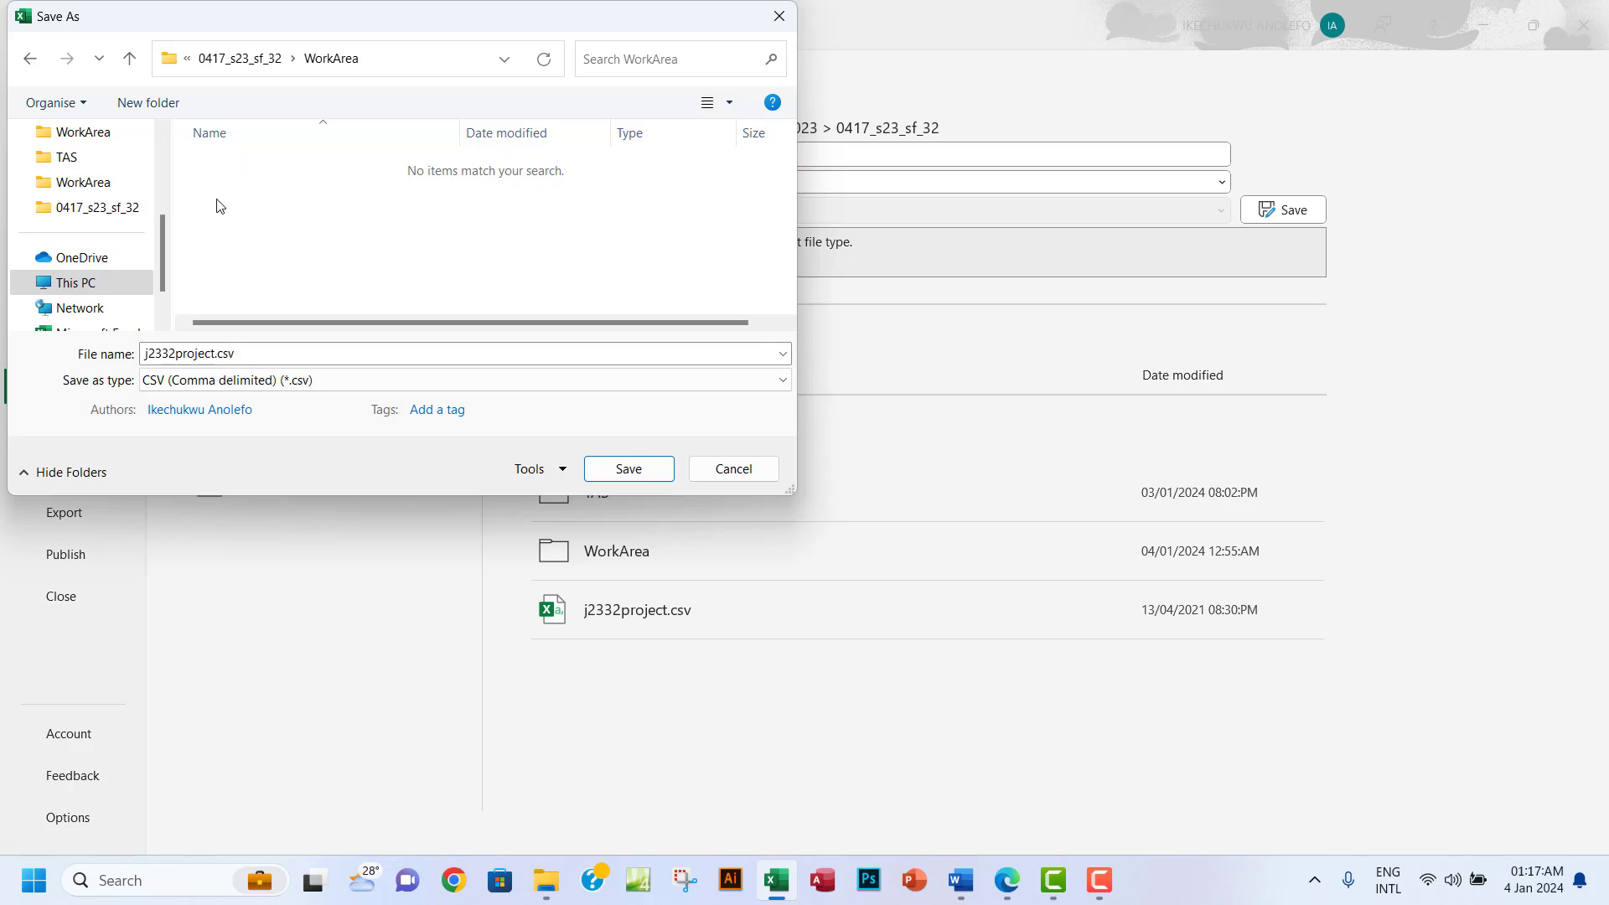
{"action": "left_click", "coordinate": [268, 380]}
{"action": "left_click", "coordinate": [208, 400]}
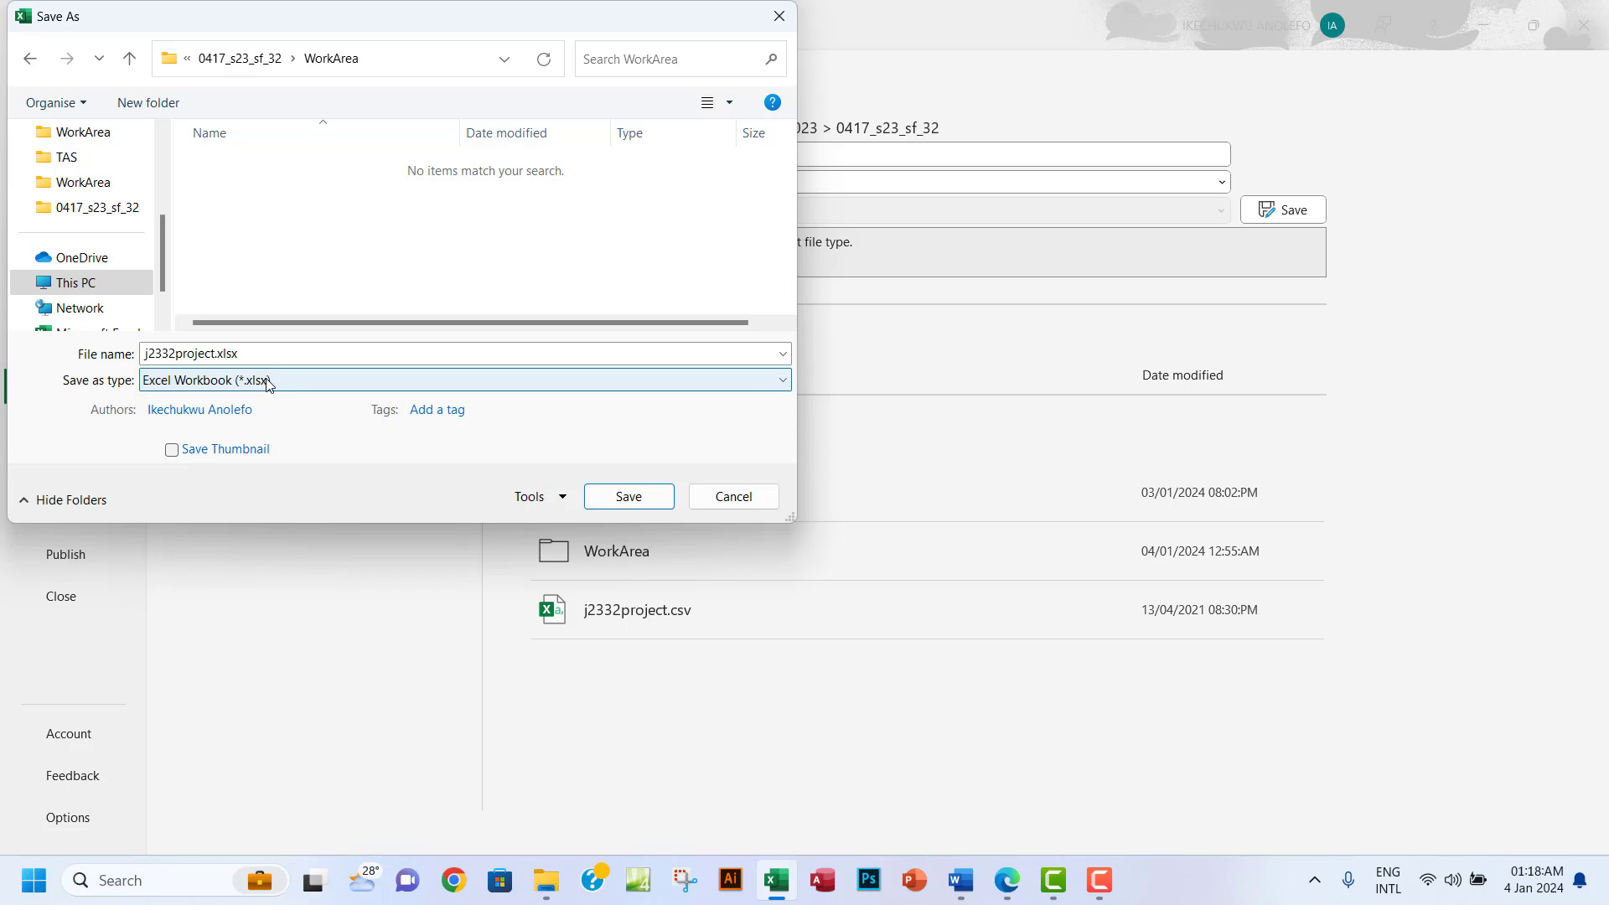
{"action": "left_click", "coordinate": [261, 353]}
{"action": "type", "text": "project"}
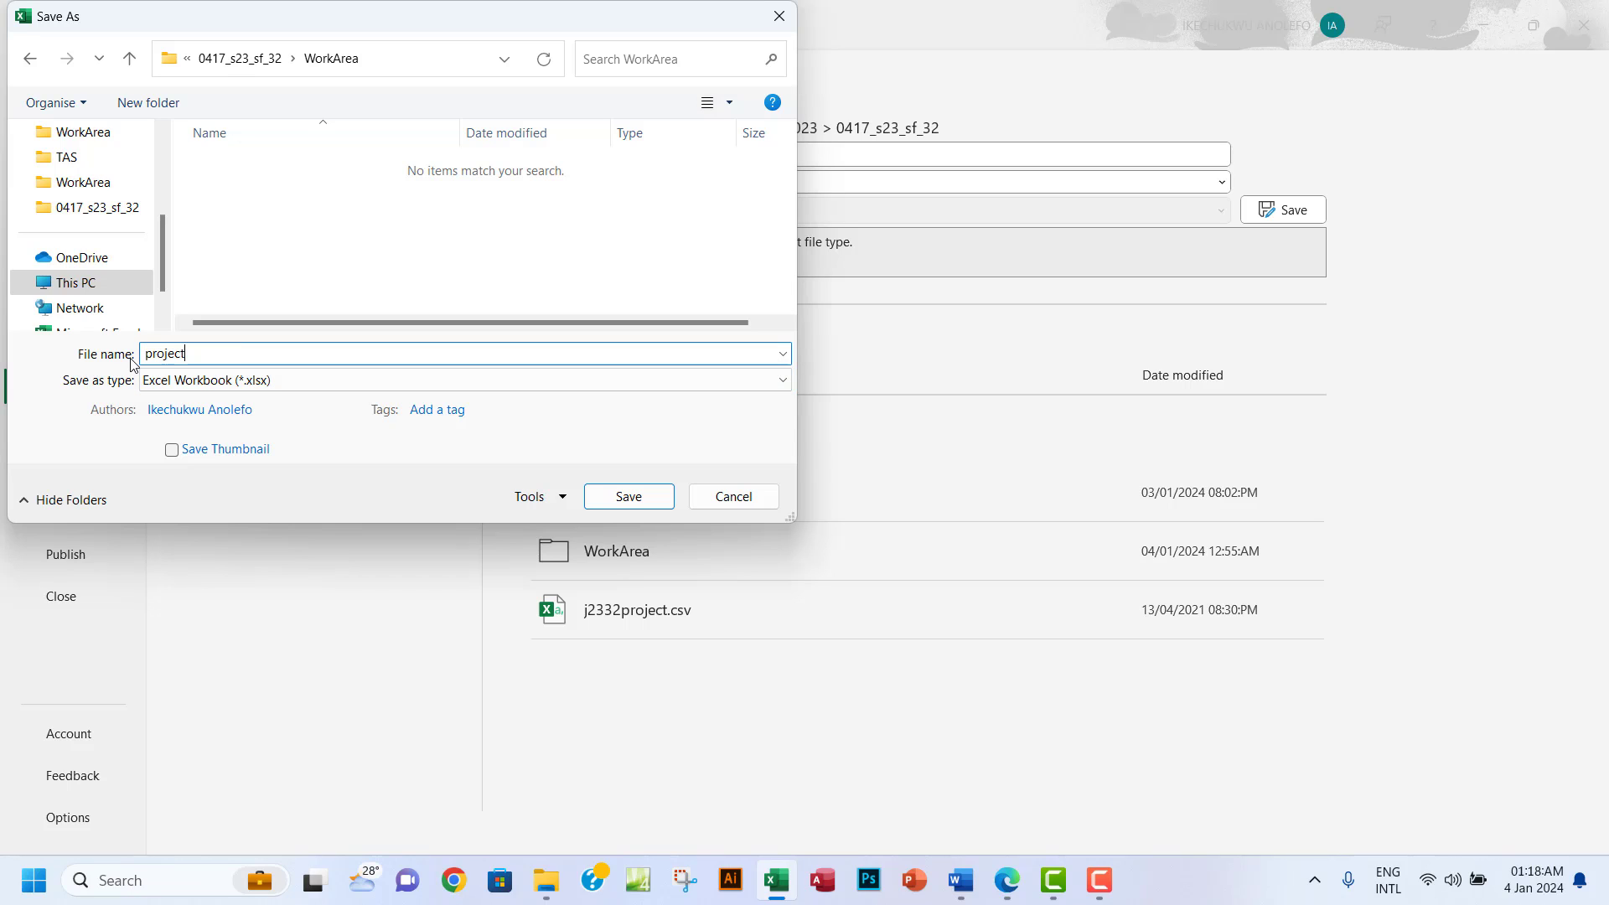
{"action": "left_click", "coordinate": [632, 496]}
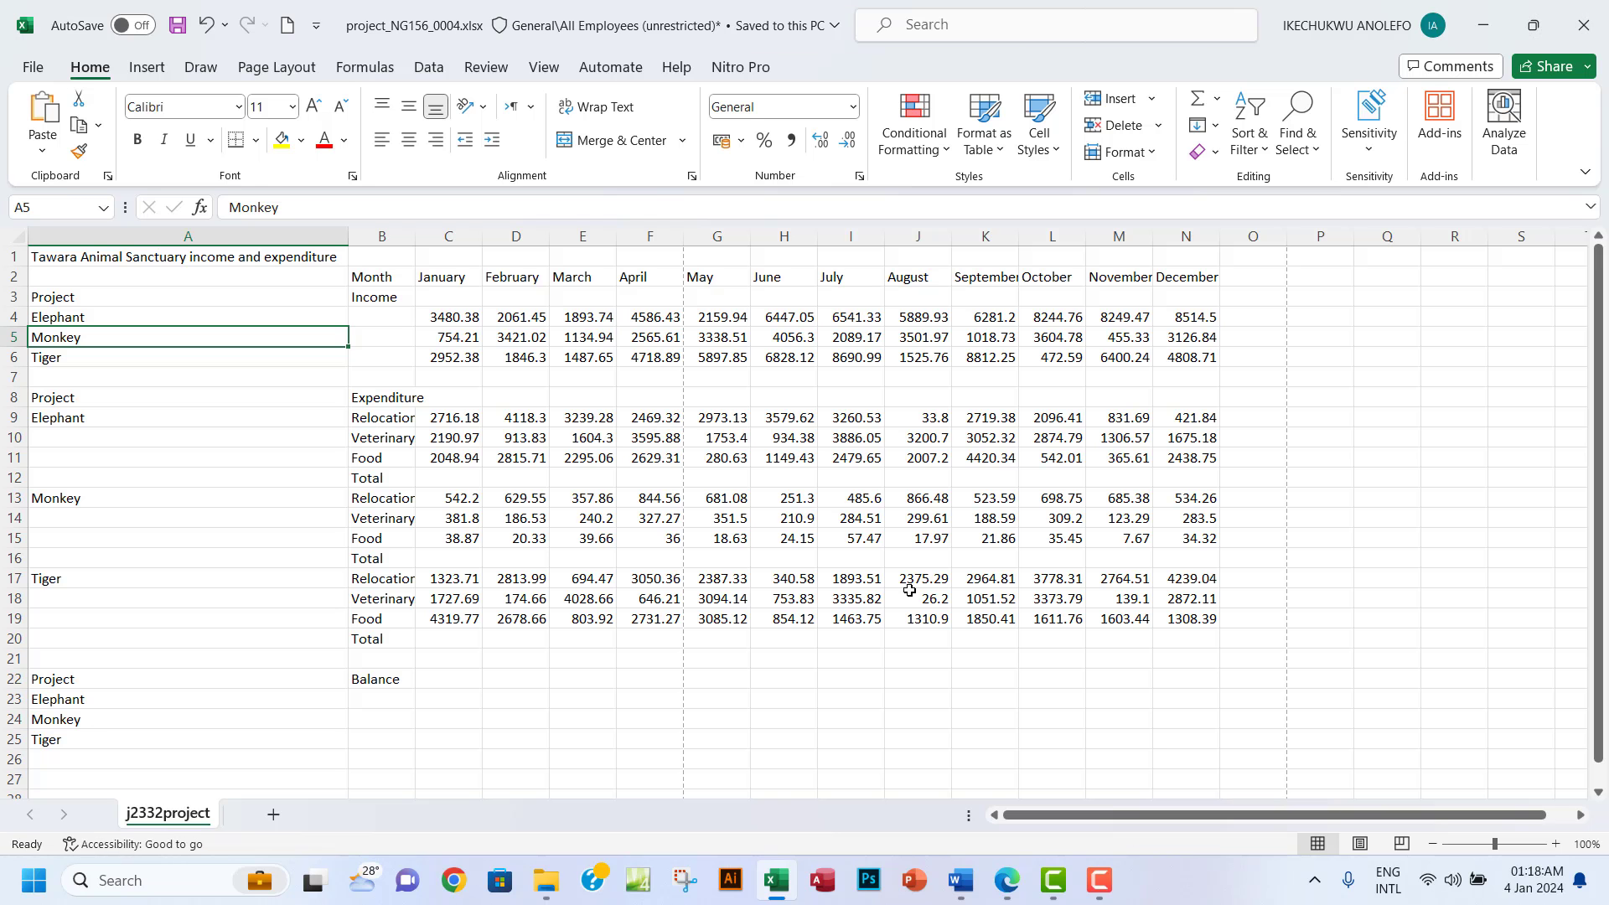
Highlight question 8's instructions green and review question 9's A17:A20 table.
{"action": "left_click", "coordinate": [1006, 880]}
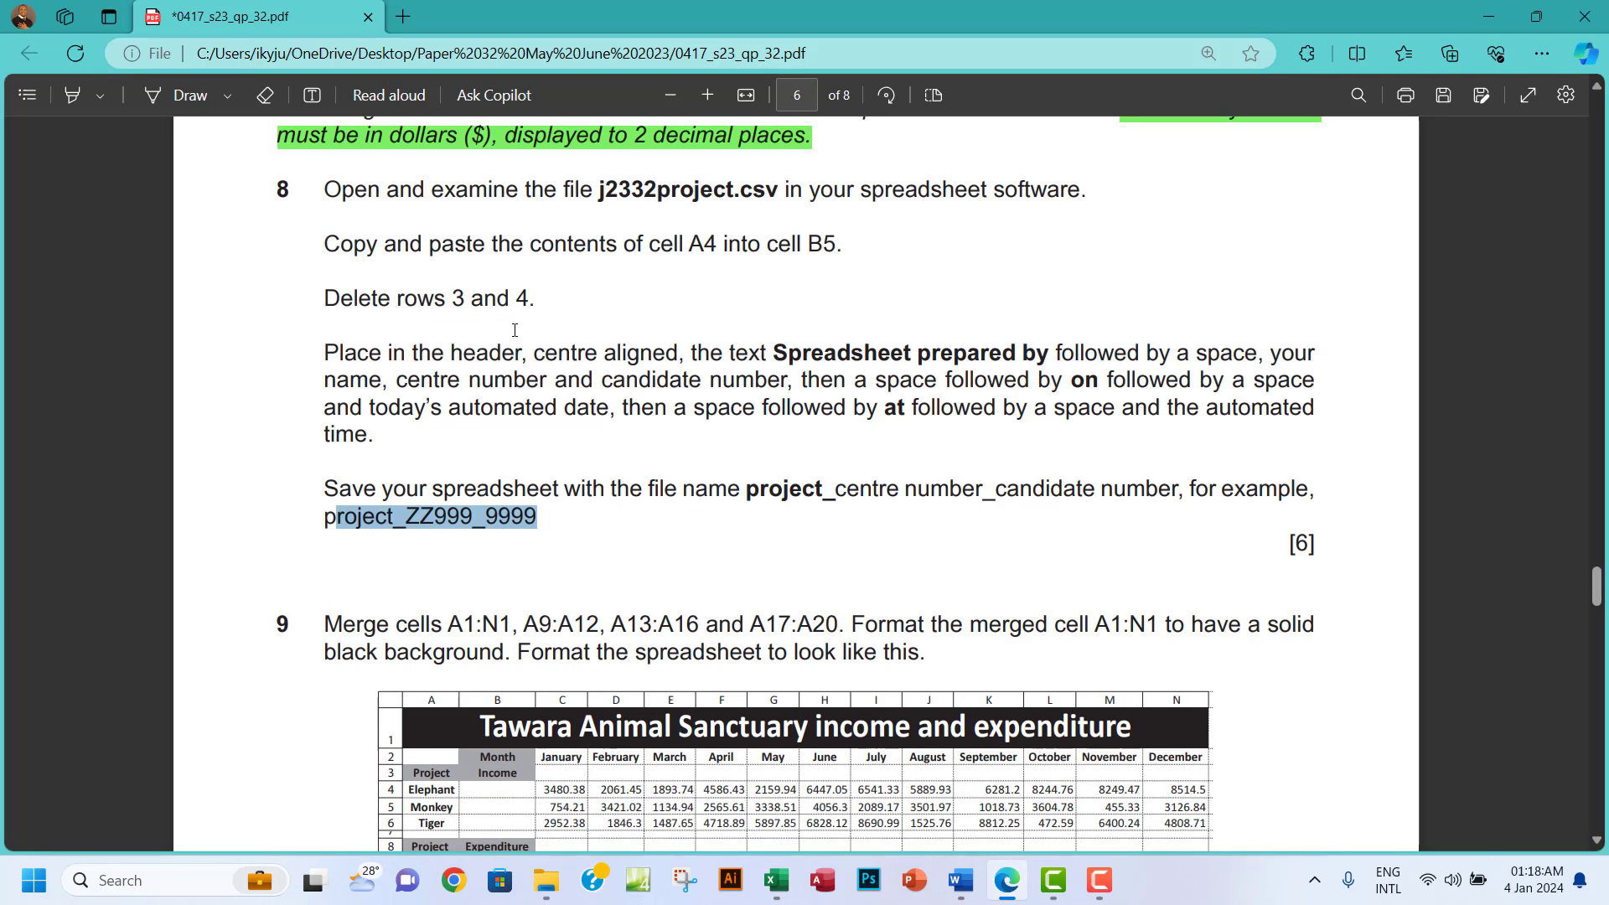
{"action": "left_click_drag", "start_coordinate": [328, 186], "coordinate": [546, 524]}
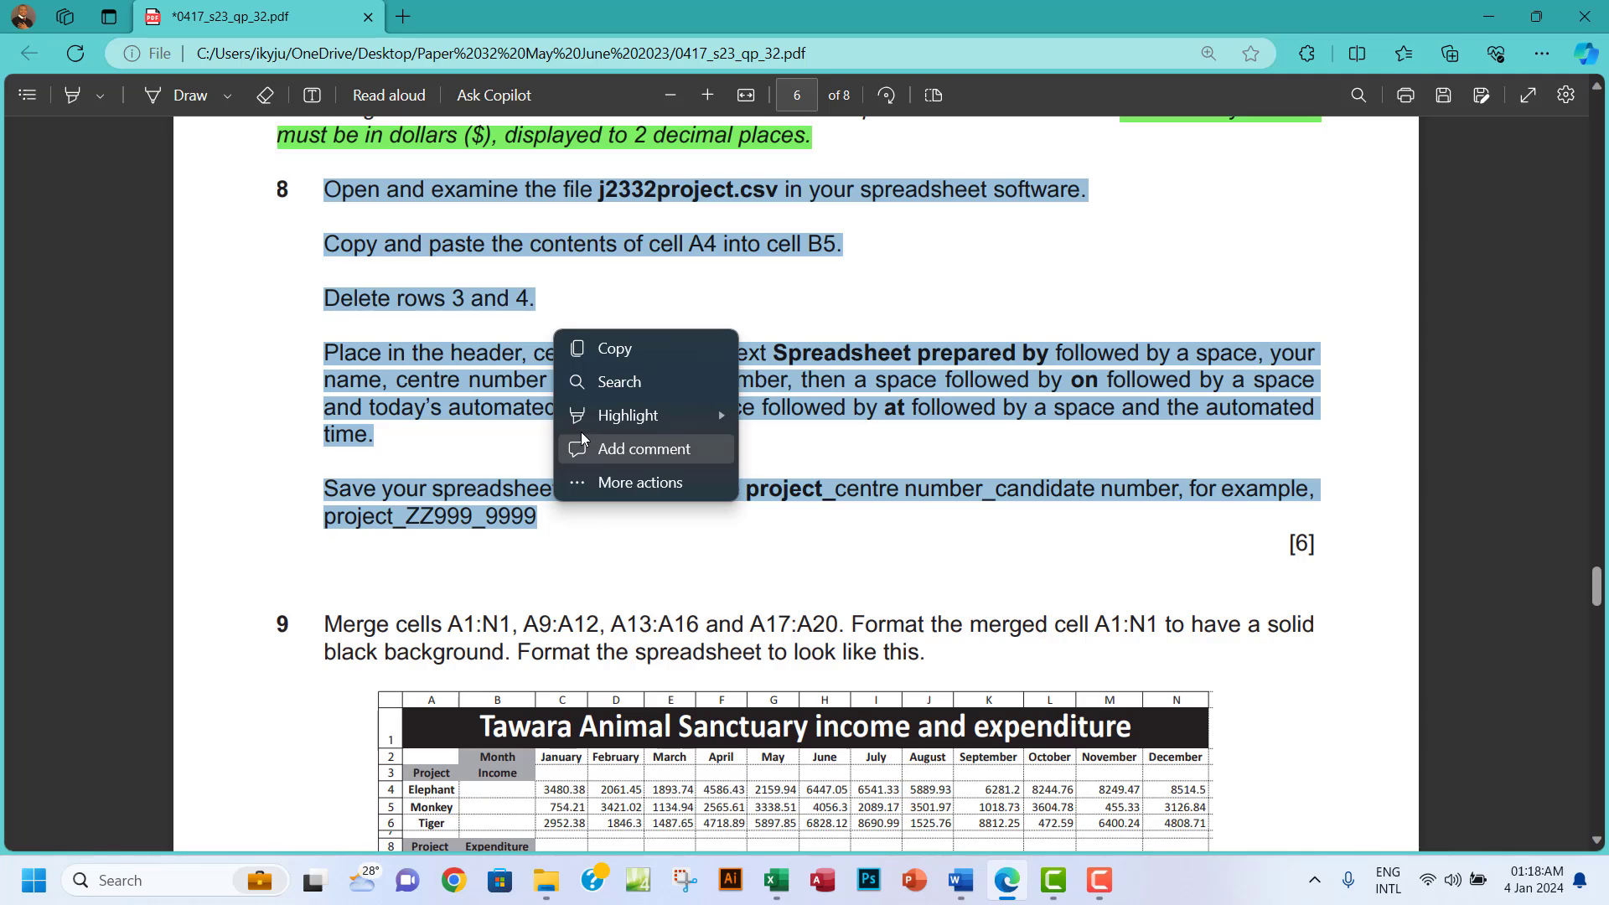
{"action": "mouse_move", "coordinate": [620, 416]}
{"action": "left_click", "coordinate": [792, 446]}
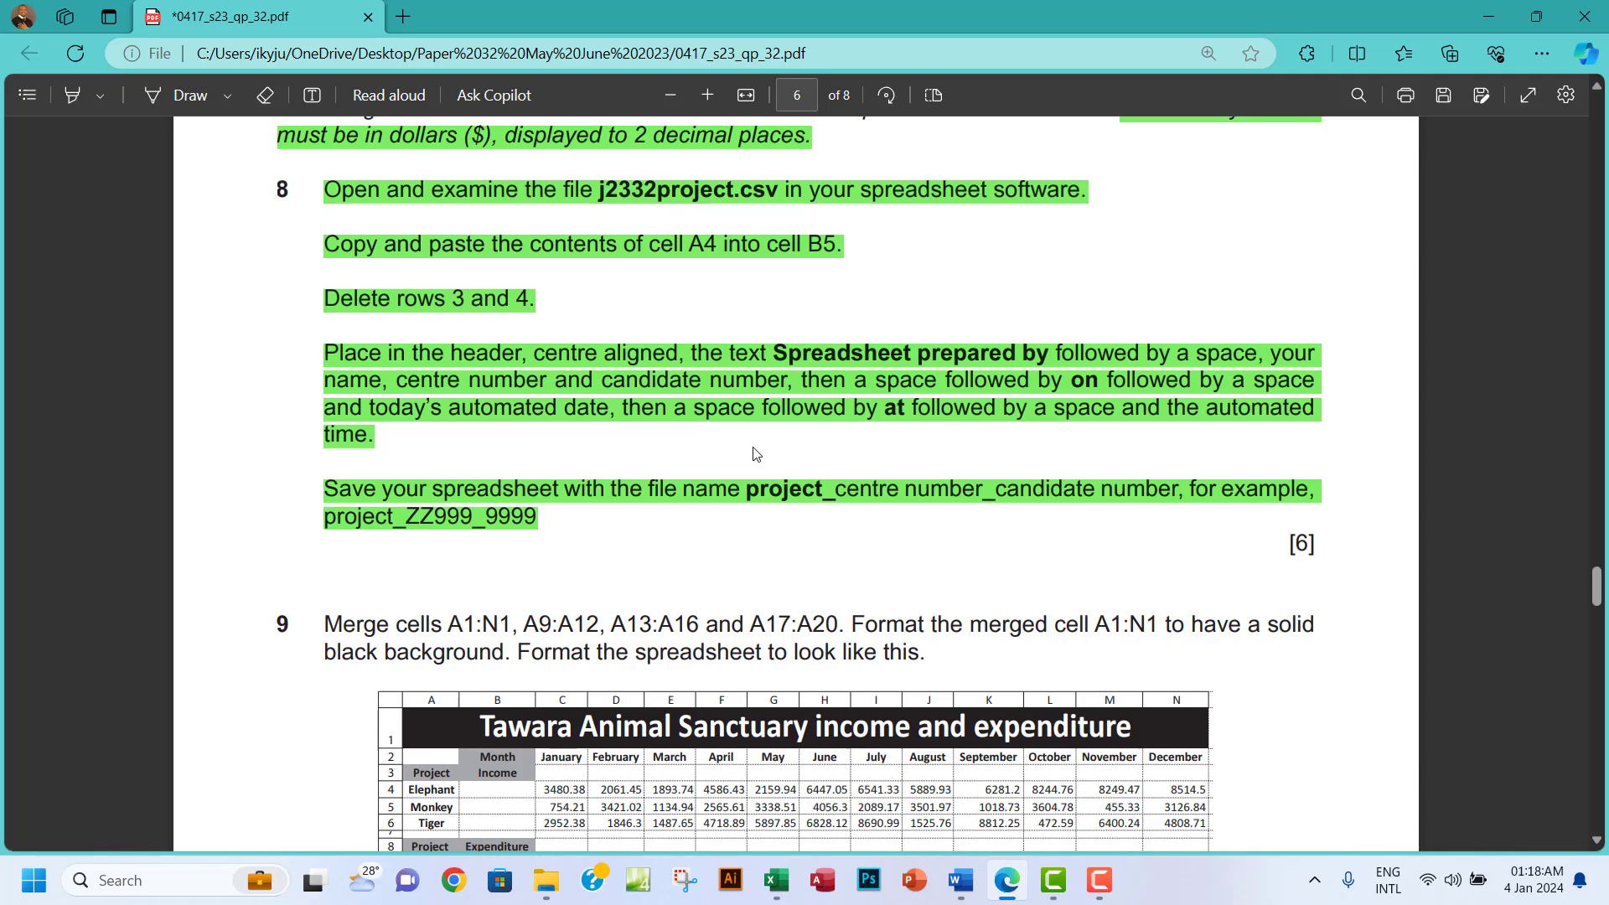
{"action": "scroll", "coordinate": [757, 536], "scroll_direction": "down", "scroll_amount": 3}
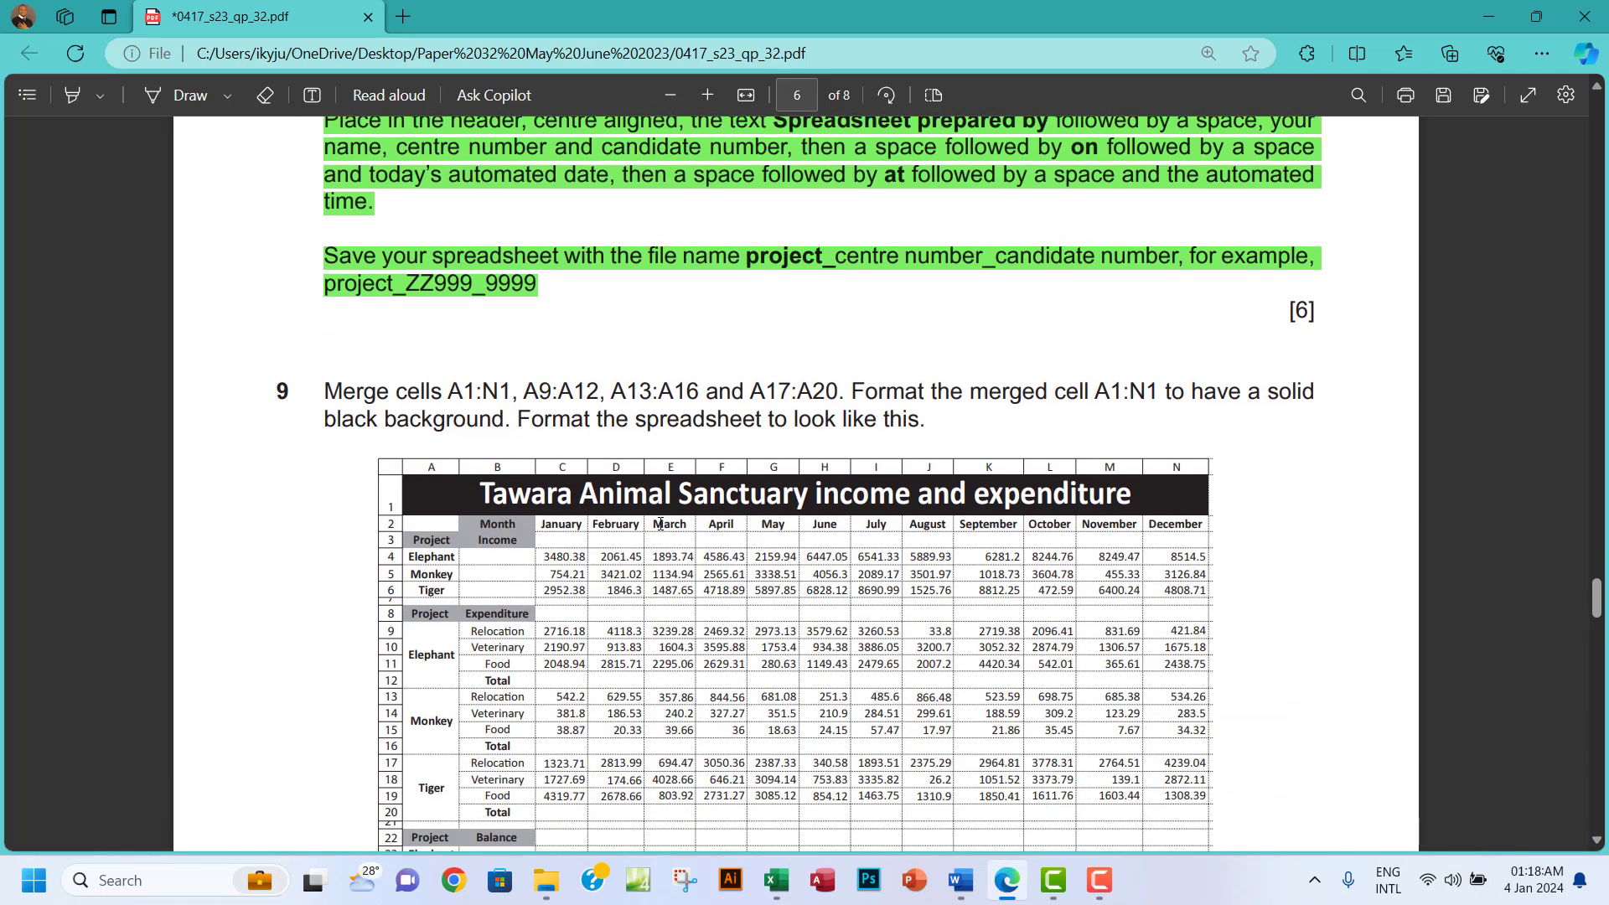
{"action": "scroll", "coordinate": [424, 489], "scroll_direction": "down", "scroll_amount": 2}
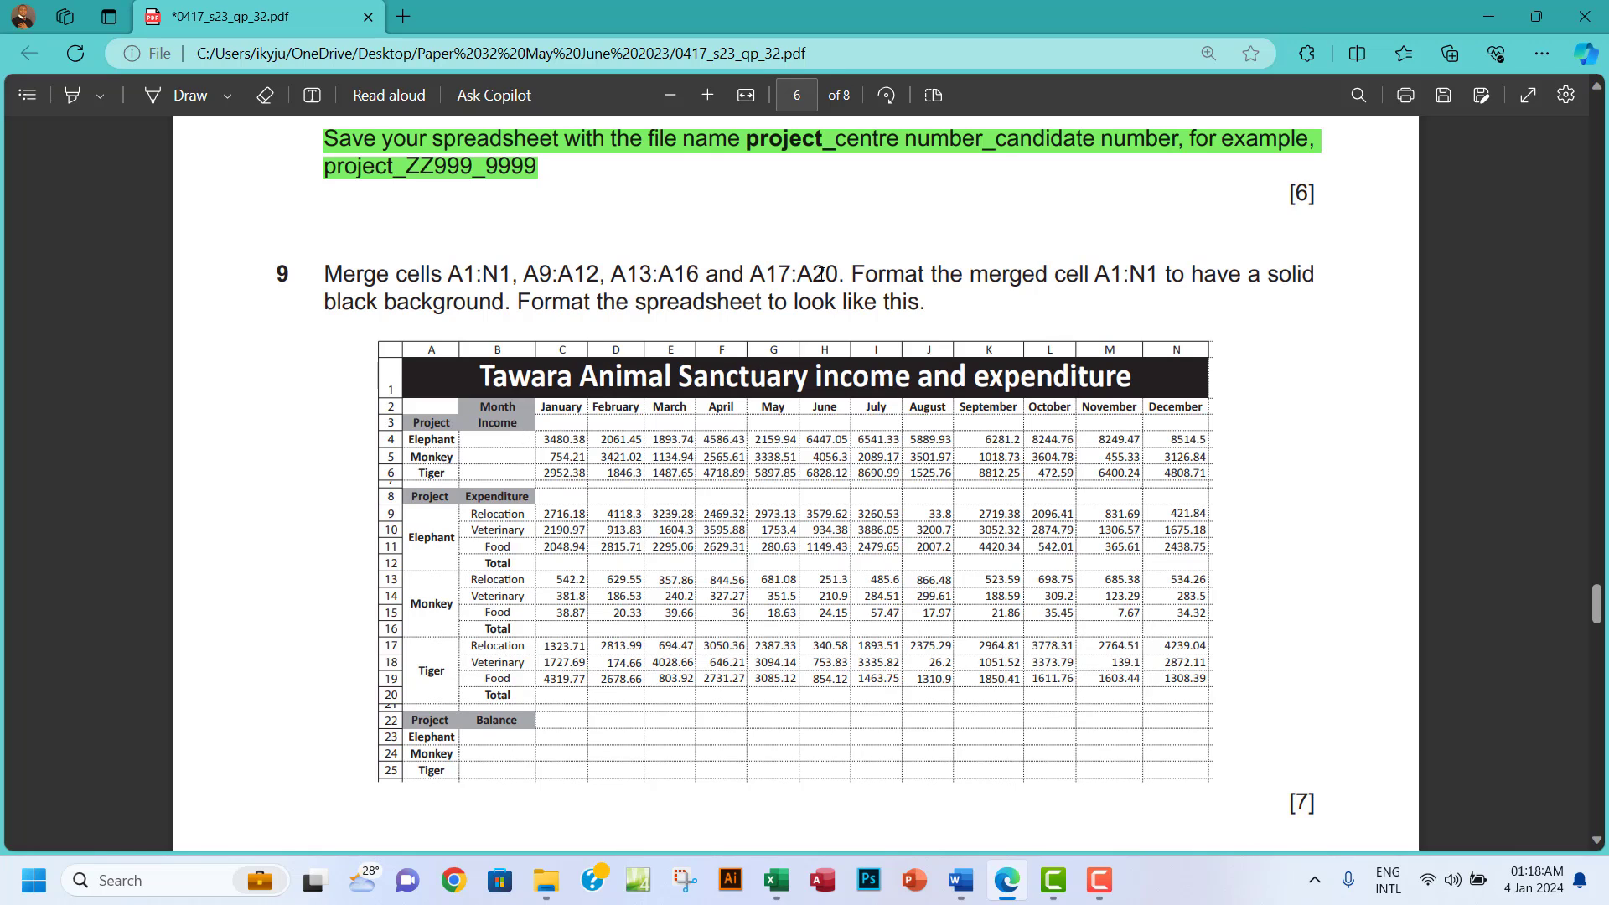
{"action": "left_click_drag", "start_coordinate": [779, 277], "coordinate": [838, 277]}
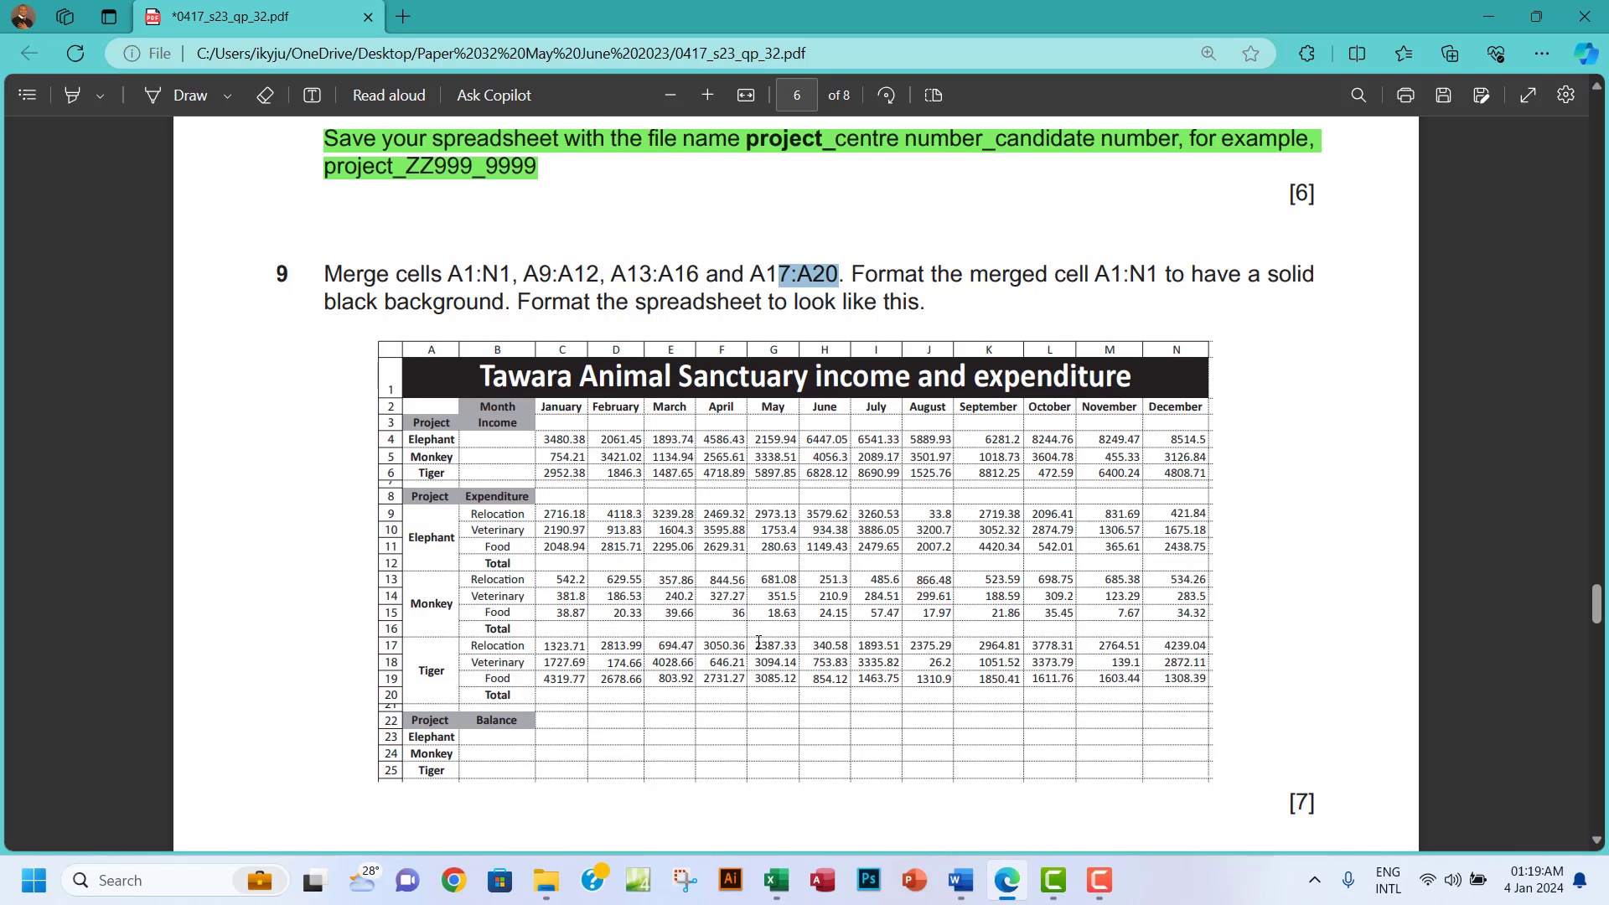
Merge and centre the Tawara Animal Sanctuary title across cells A1:N1.
{"action": "left_click", "coordinate": [775, 879]}
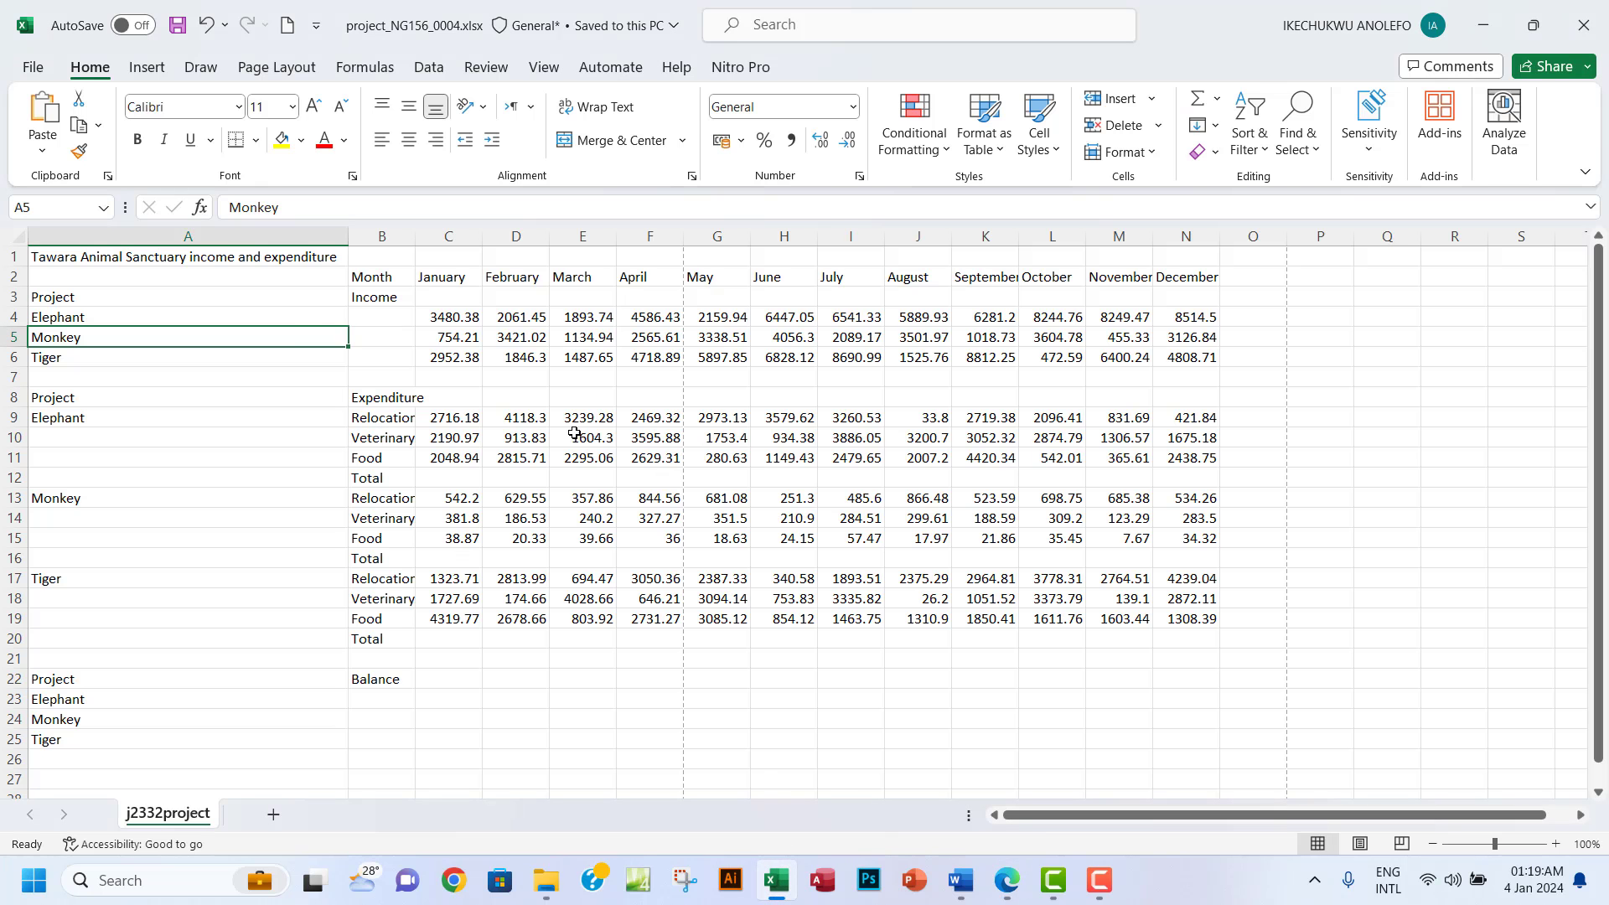
{"action": "left_click_drag", "start_coordinate": [176, 257], "coordinate": [1173, 249]}
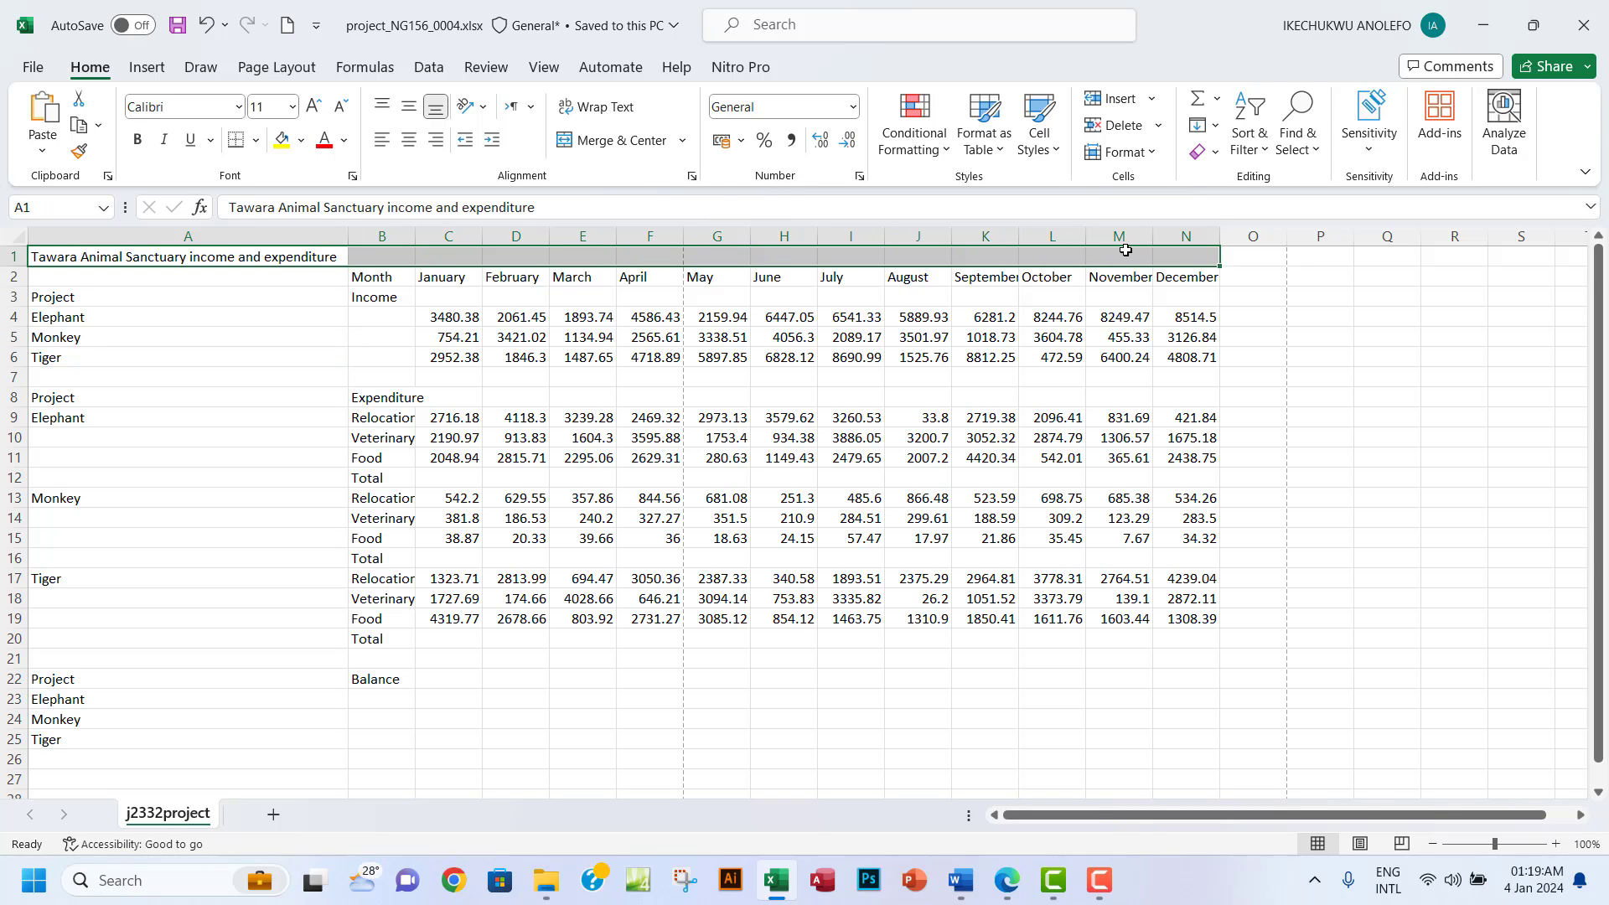
{"action": "left_click", "coordinate": [611, 140]}
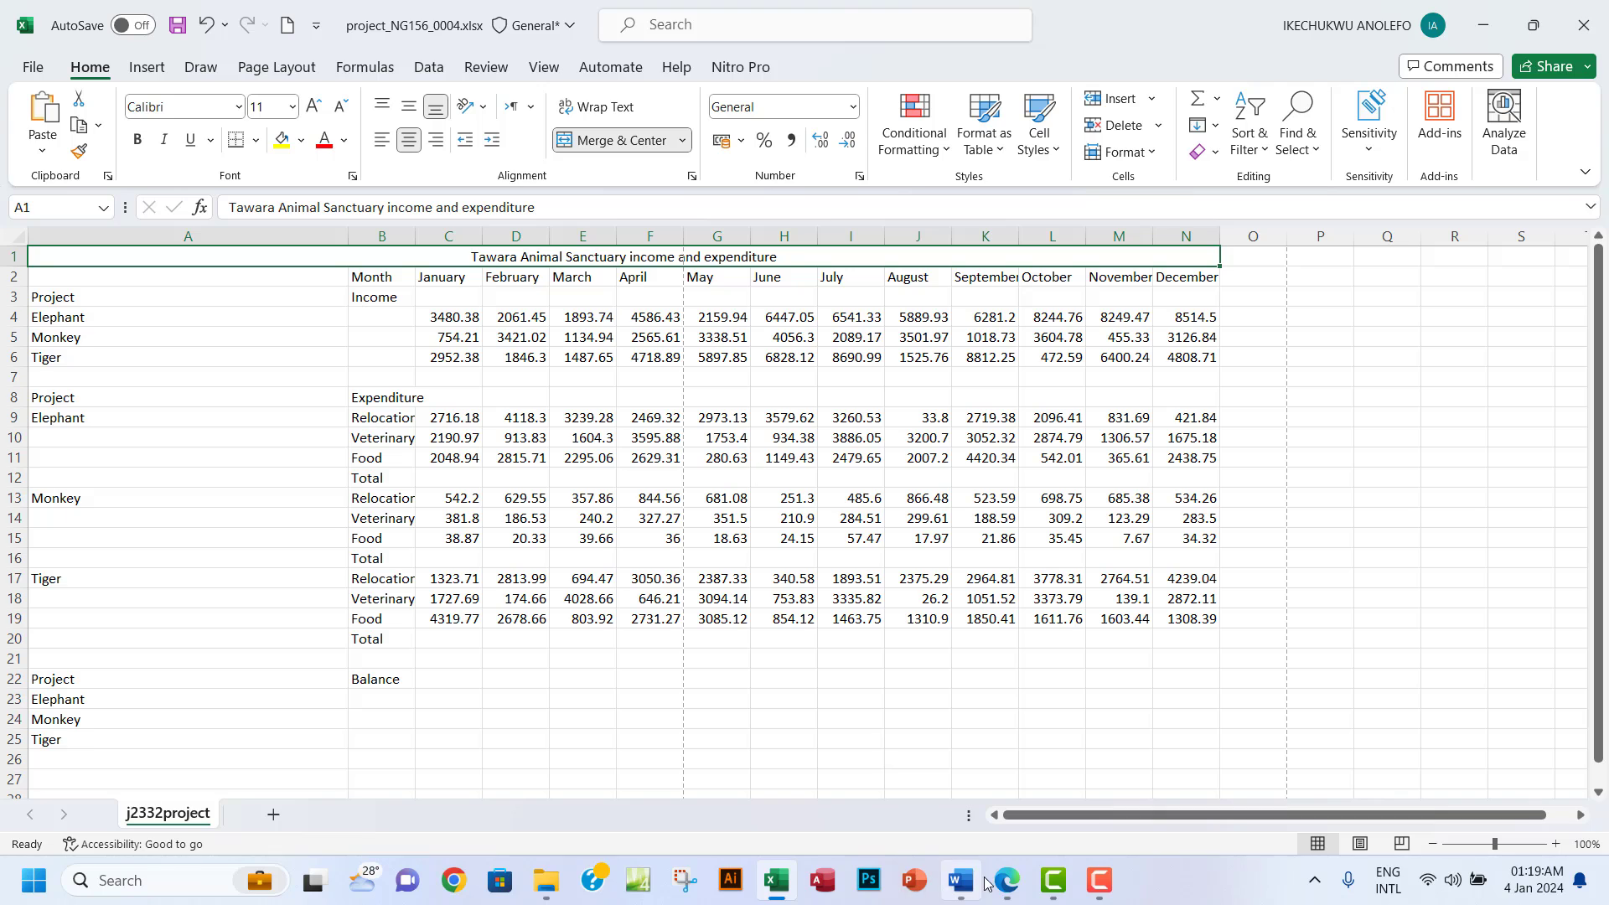
{"action": "left_click", "coordinate": [1009, 884]}
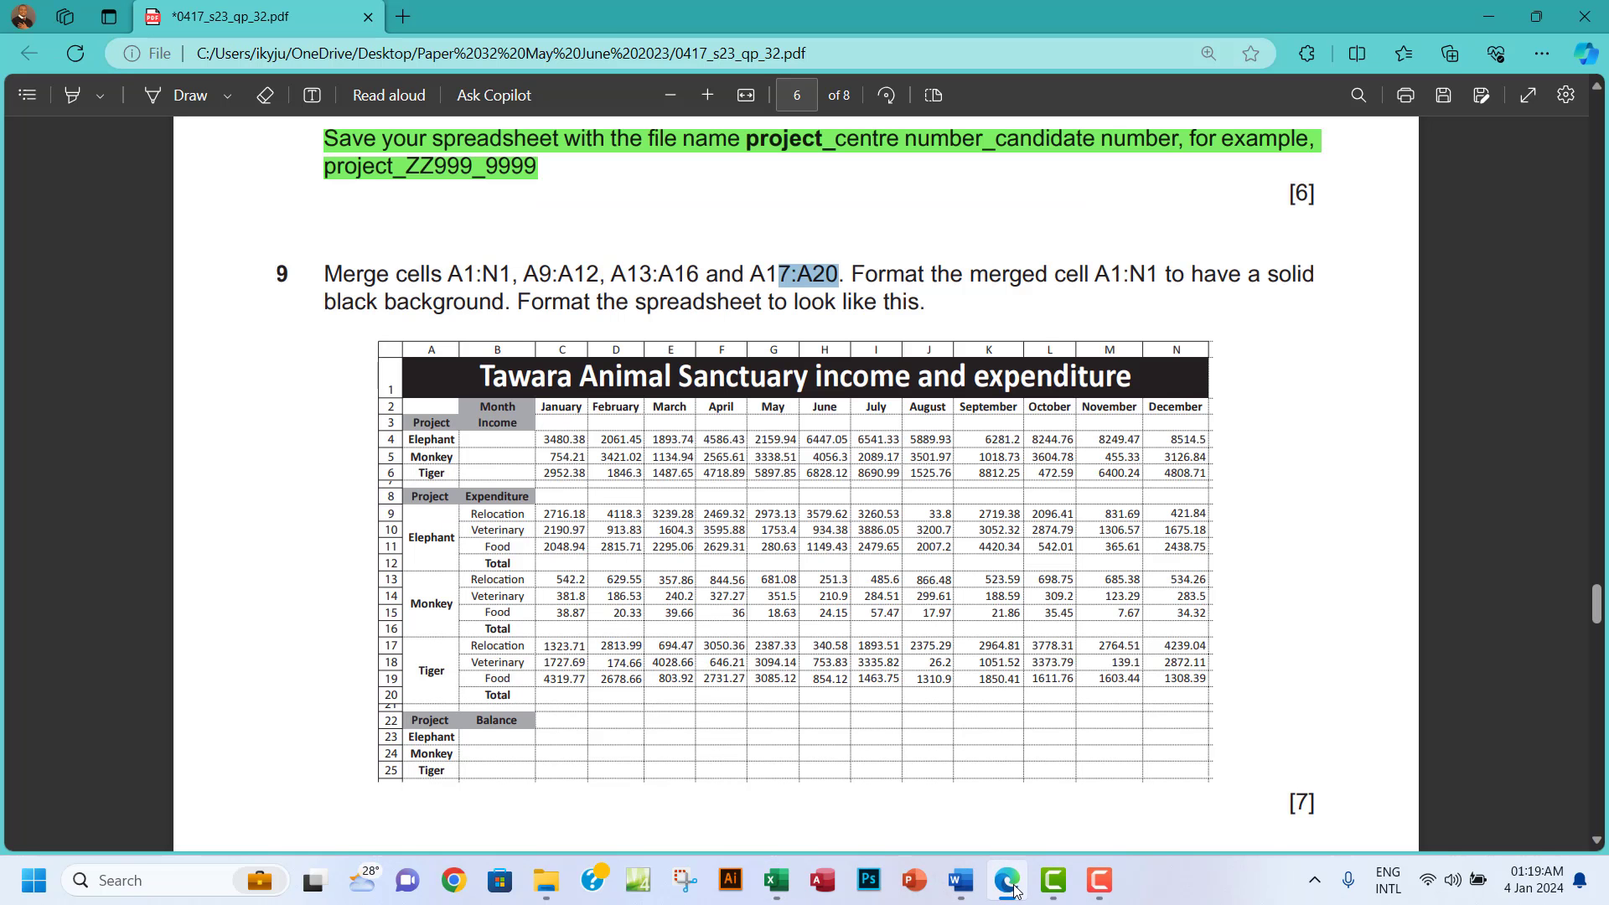
{"action": "left_click", "coordinate": [1010, 884]}
{"action": "left_click", "coordinate": [1009, 884]}
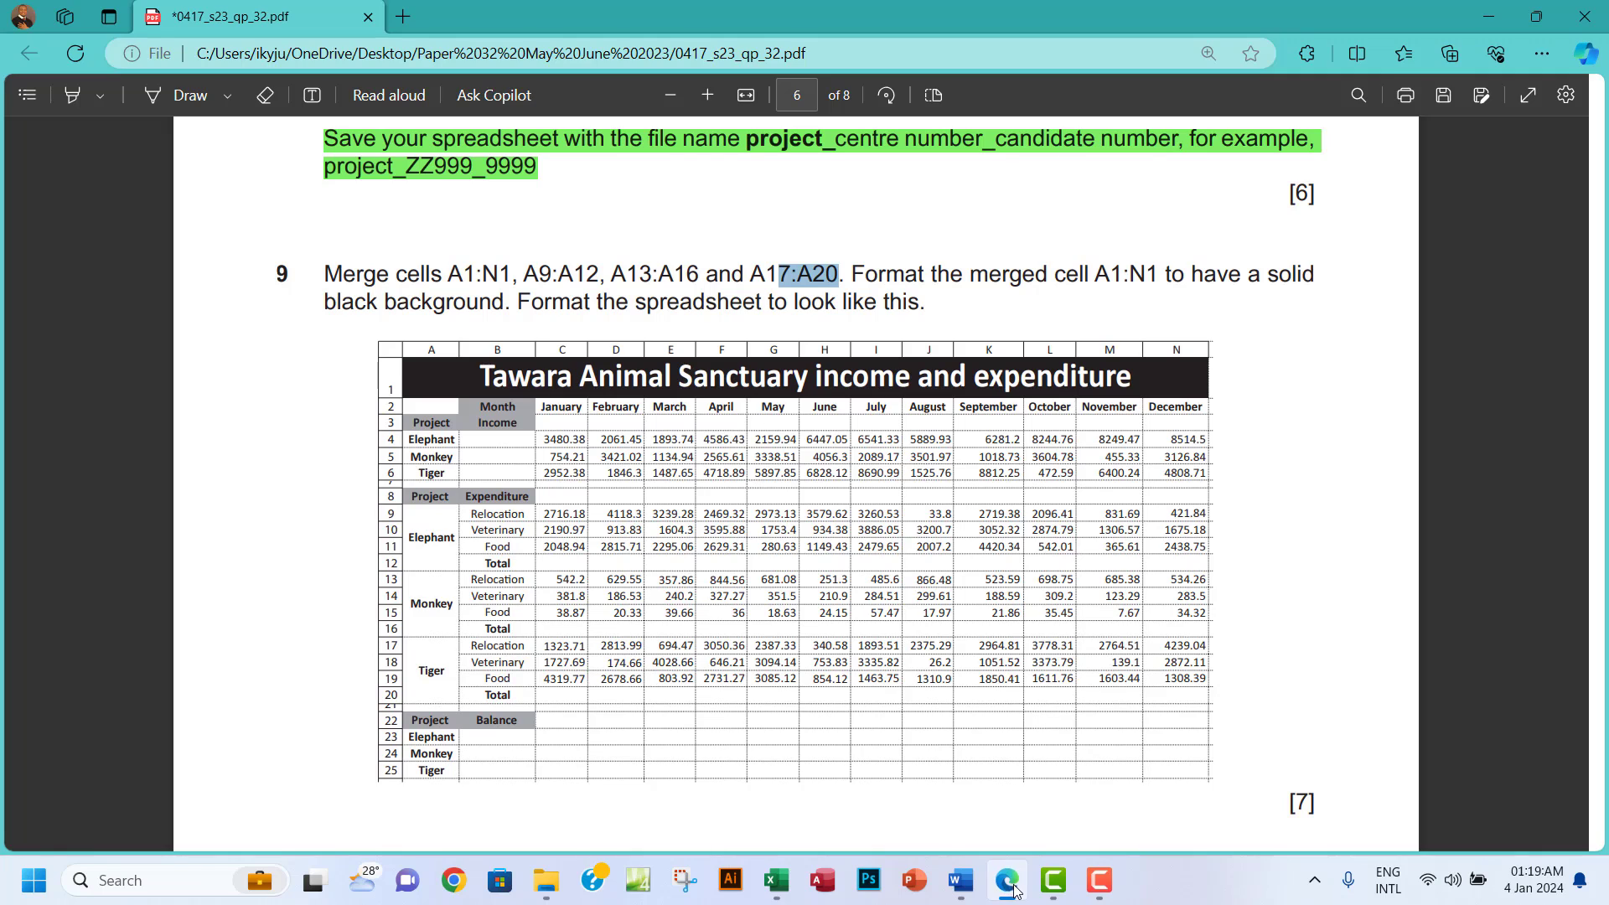
{"action": "left_click", "coordinate": [1014, 890]}
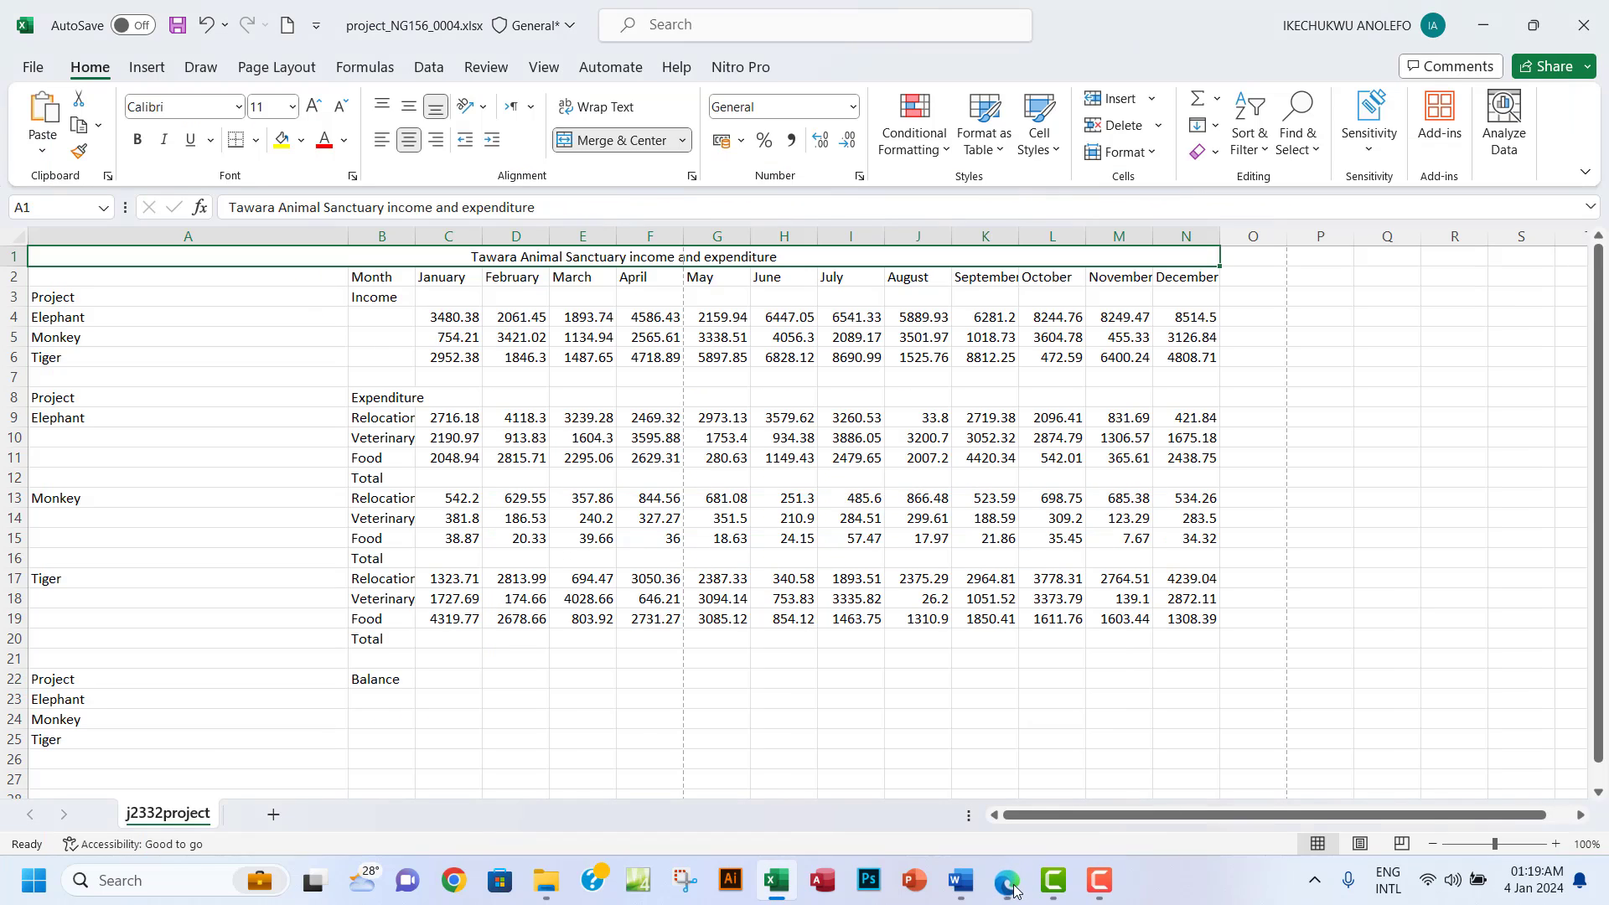
Merge and middle-centre A9:A12 for Elephant, then autofit column A.
{"action": "left_click", "coordinate": [51, 422]}
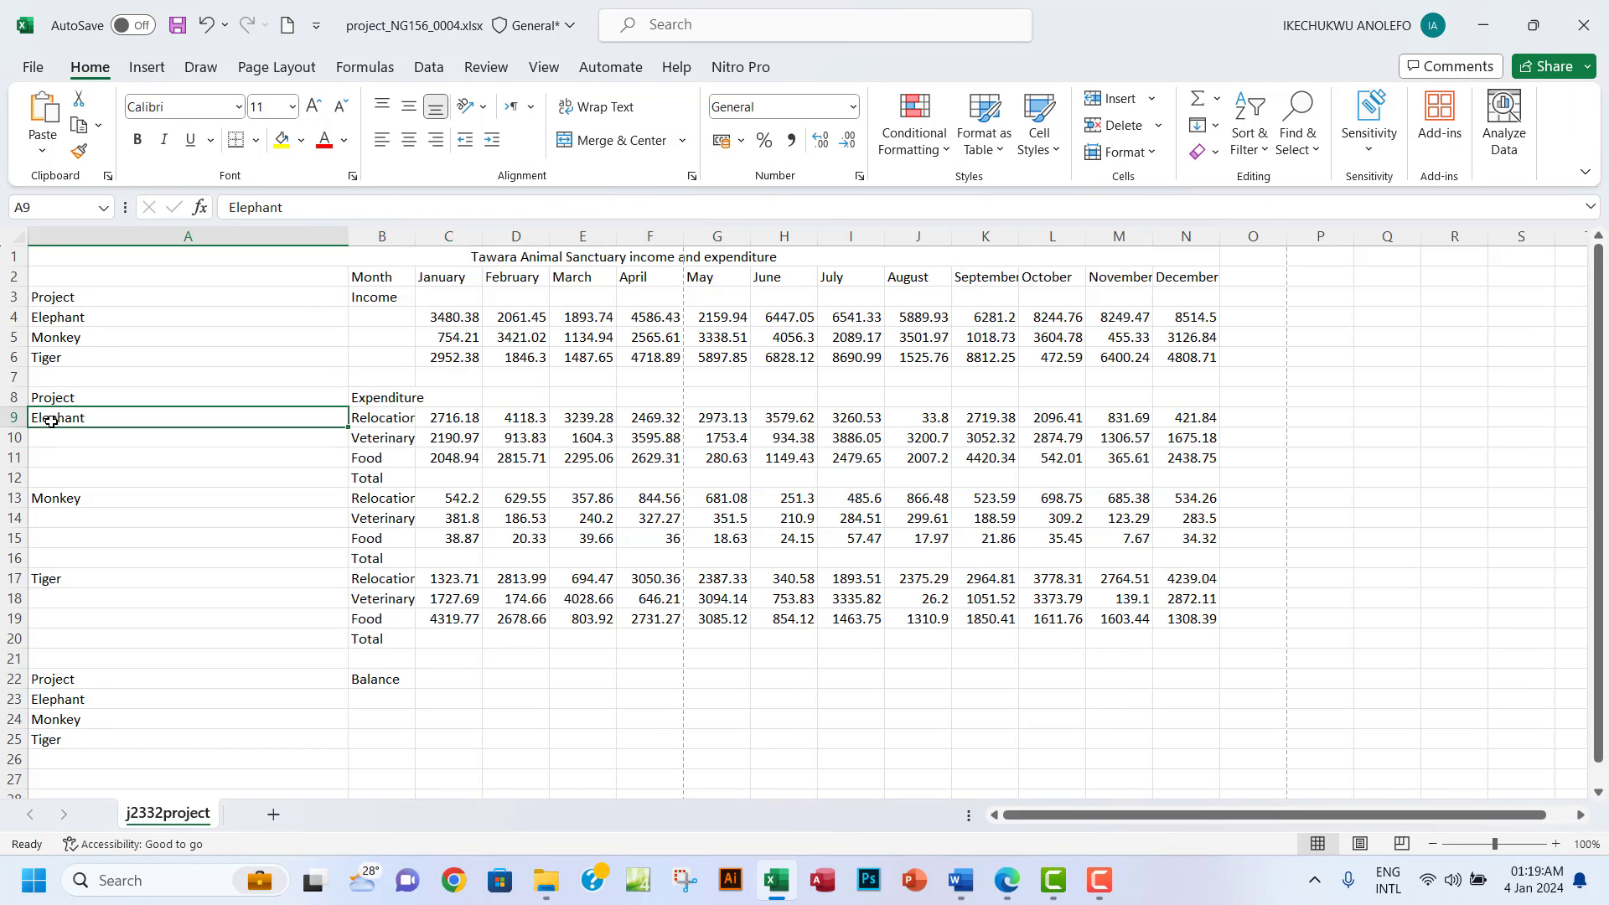
{"action": "left_click_drag", "start_coordinate": [51, 421], "coordinate": [60, 477]}
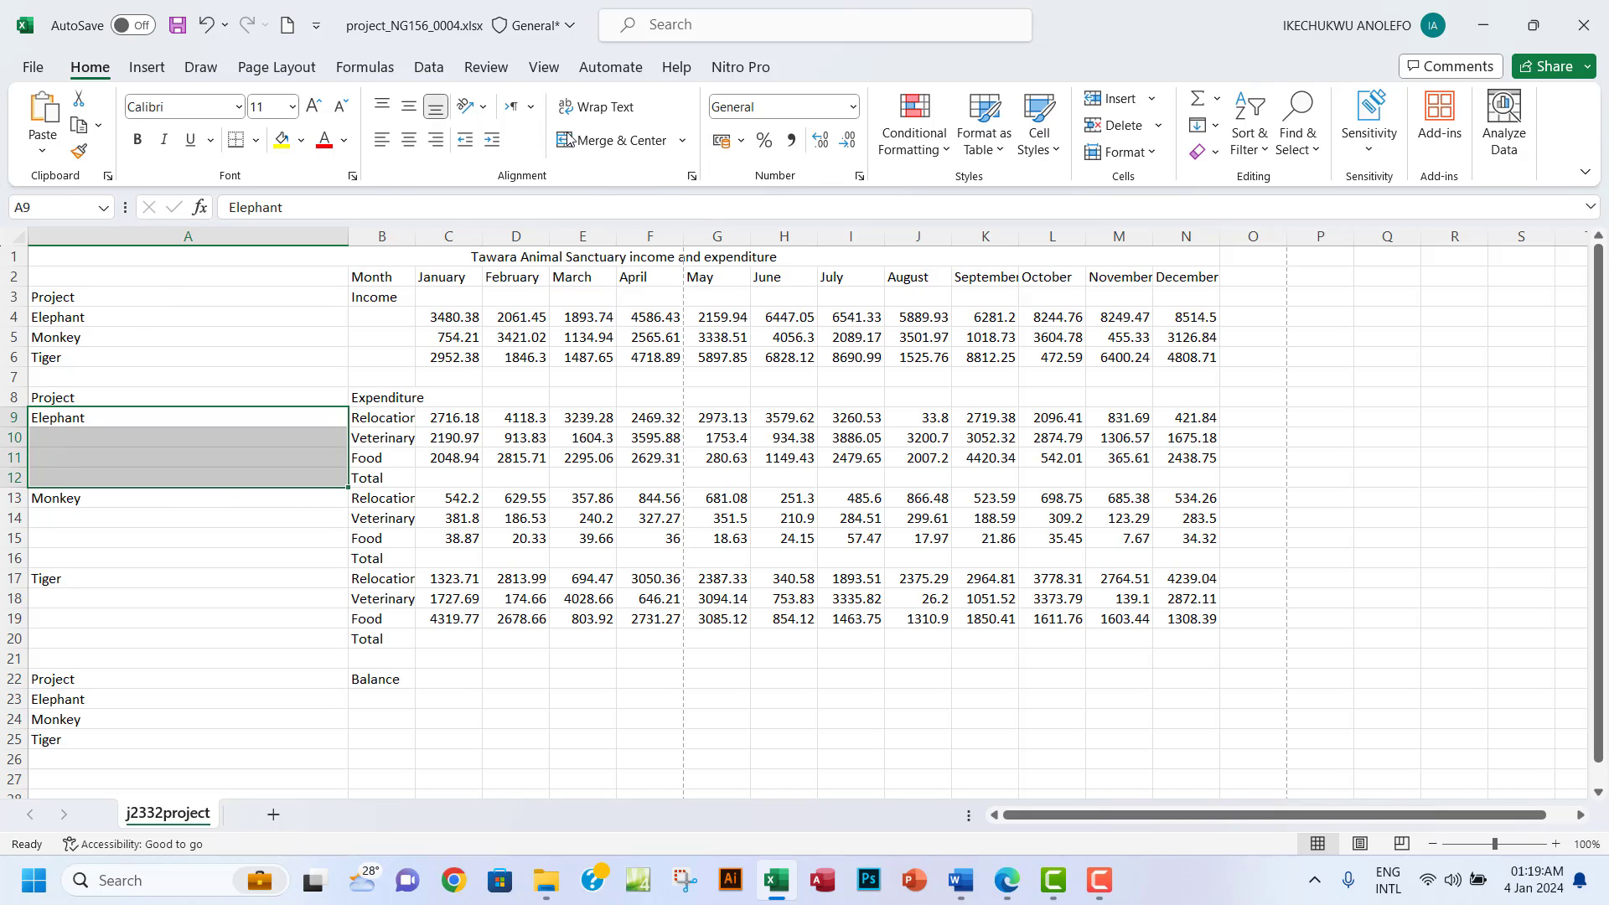
{"action": "left_click", "coordinate": [590, 141]}
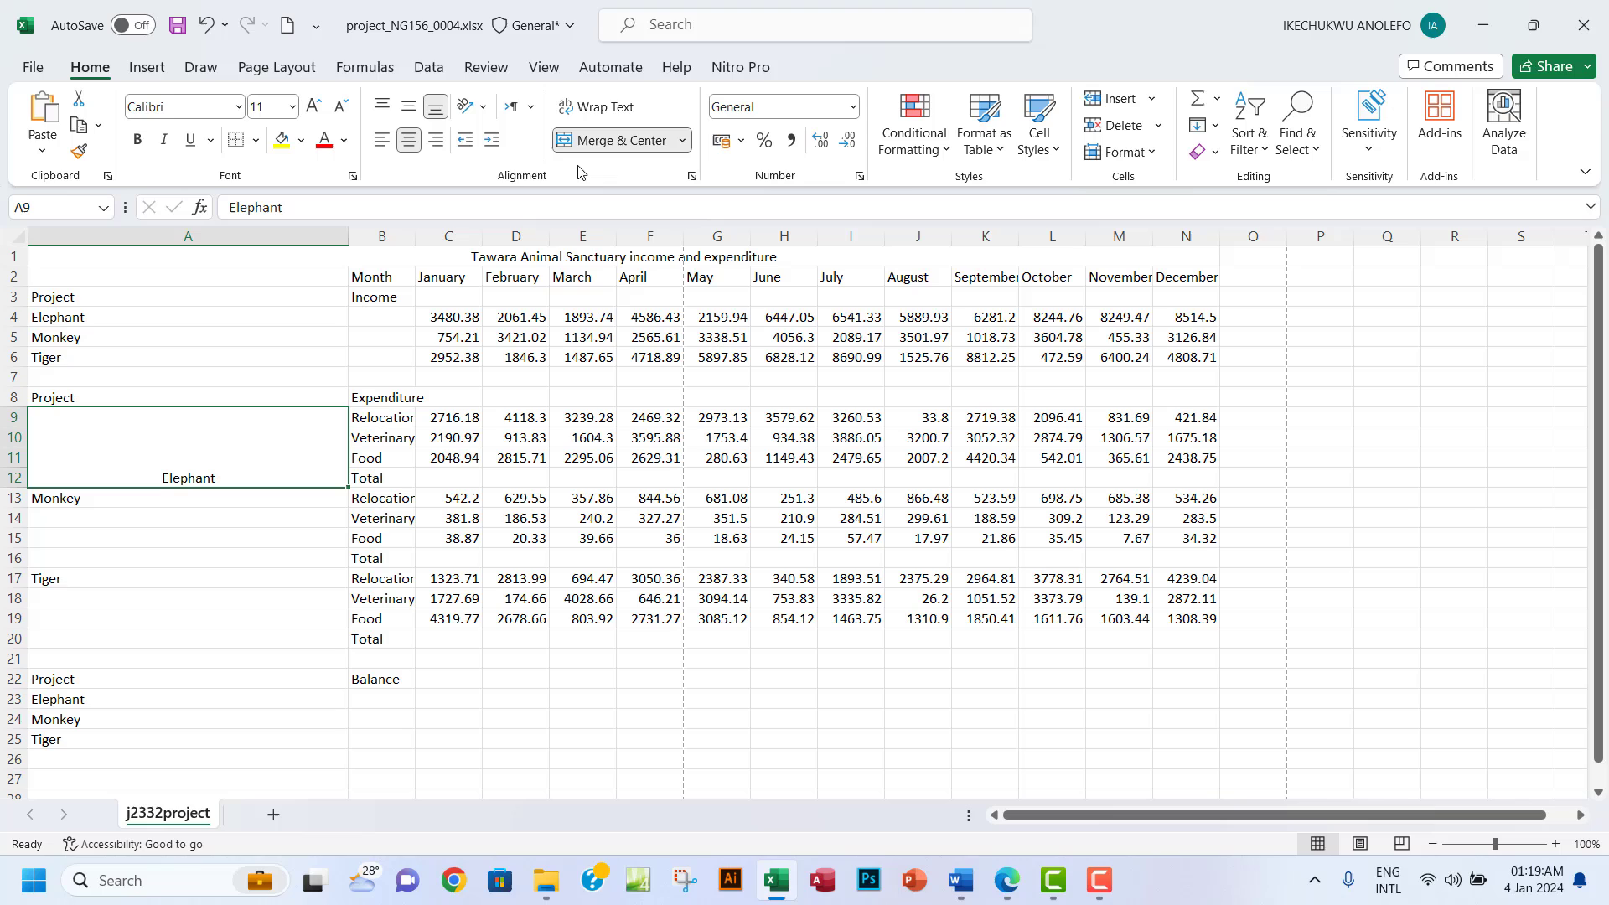
{"action": "left_click", "coordinate": [409, 106]}
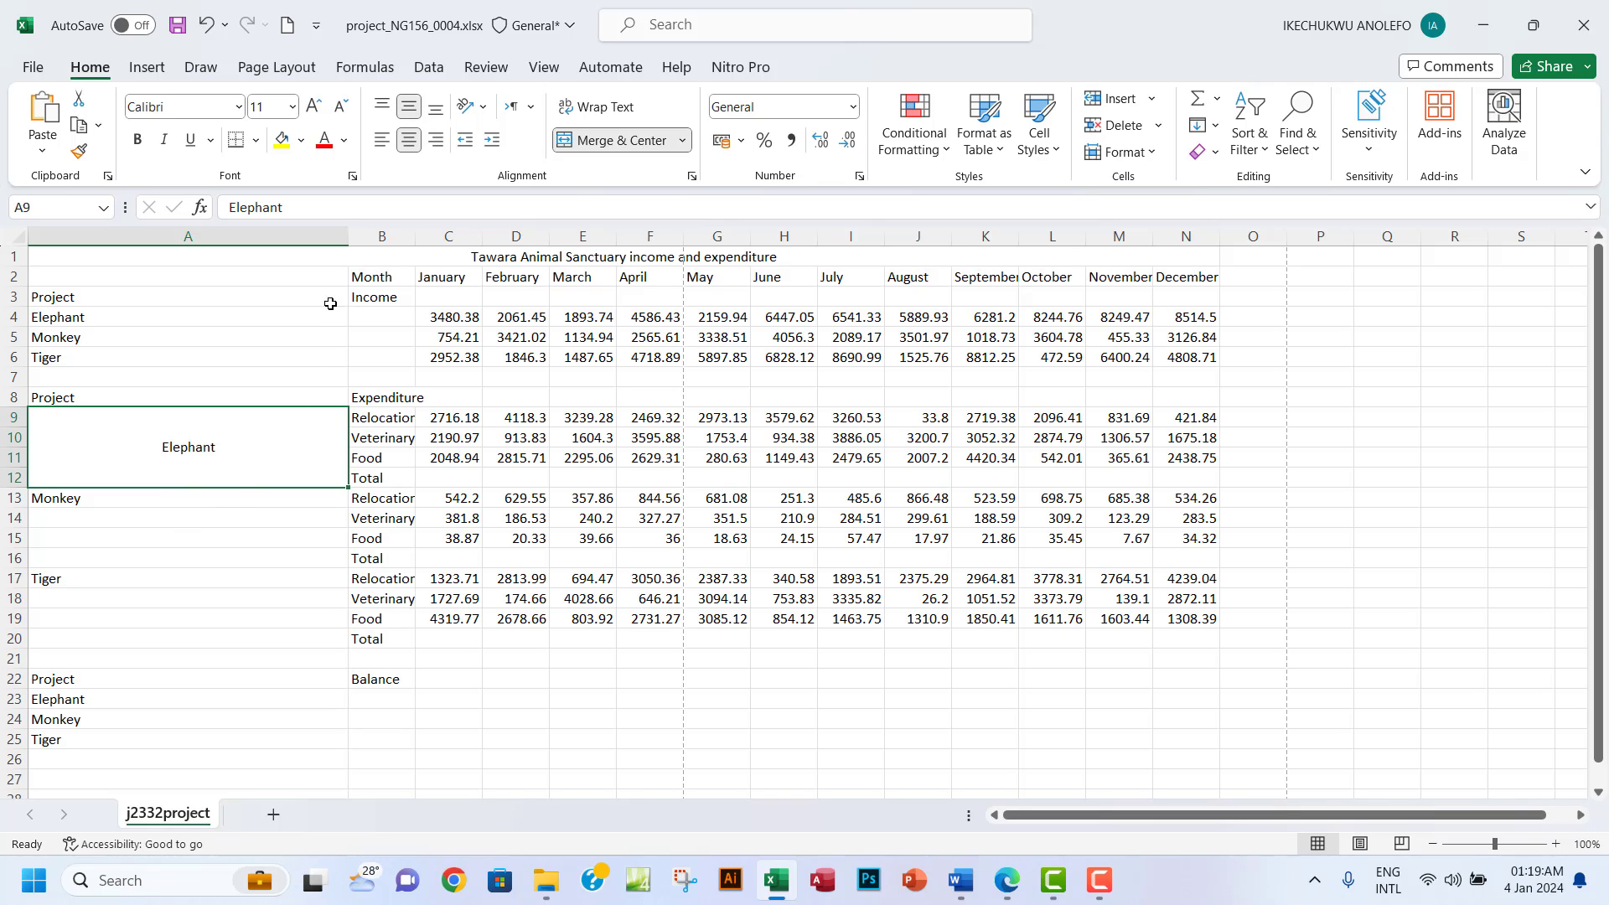
{"action": "double_click", "coordinate": [347, 242]}
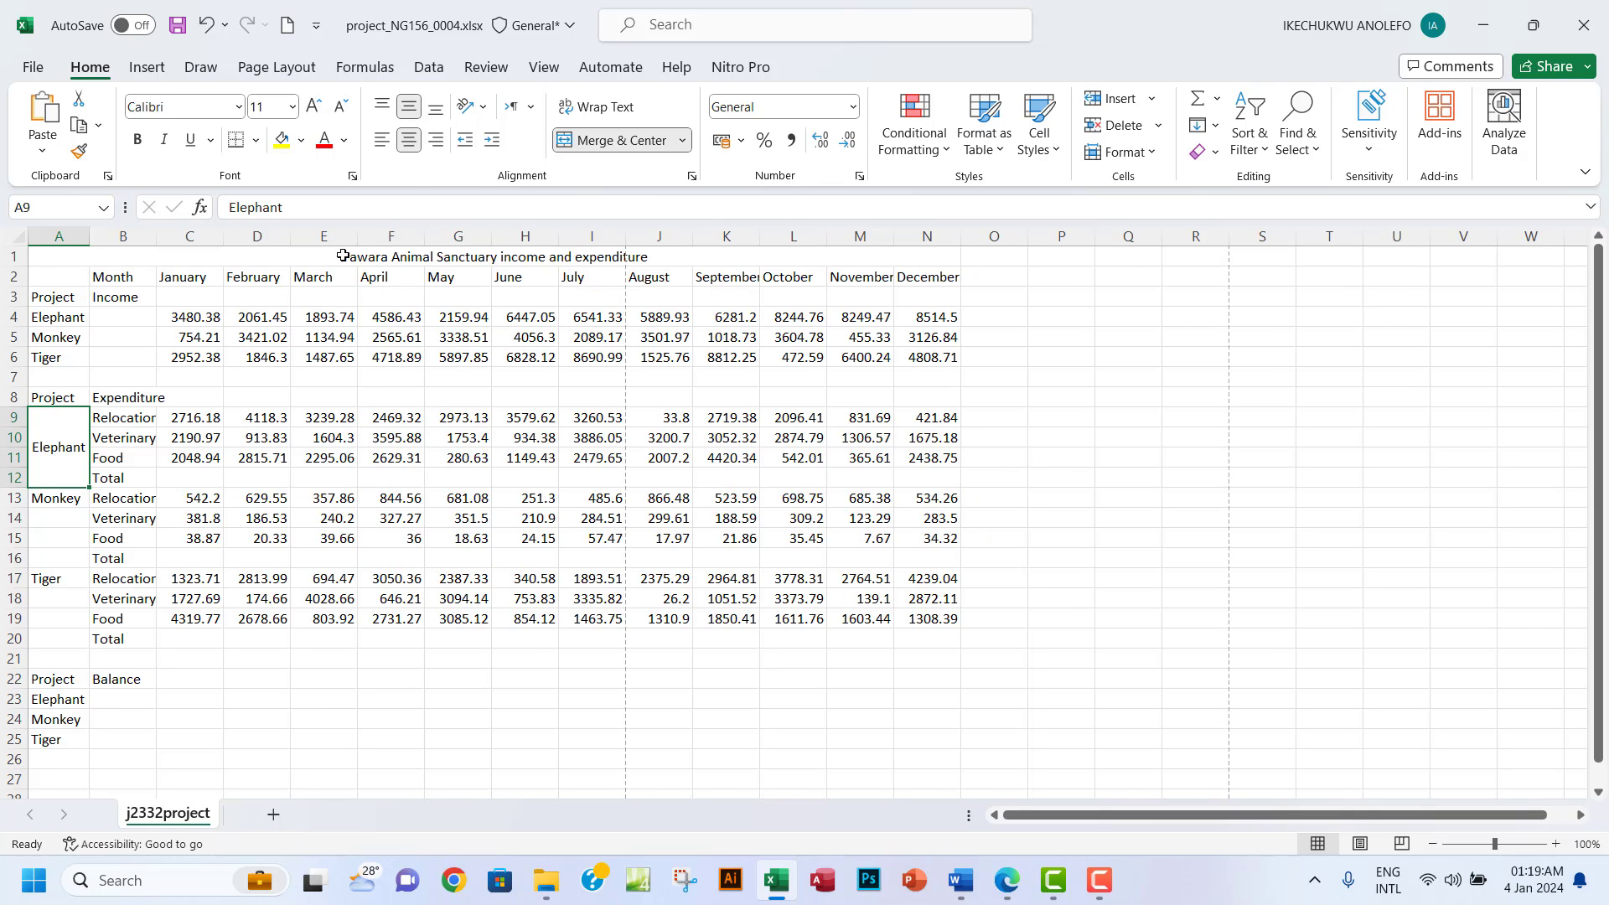
Merge and middle-centre A13:A16 for Monkey and A17:A20 for Tiger.
{"action": "left_click_drag", "start_coordinate": [59, 499], "coordinate": [71, 564]}
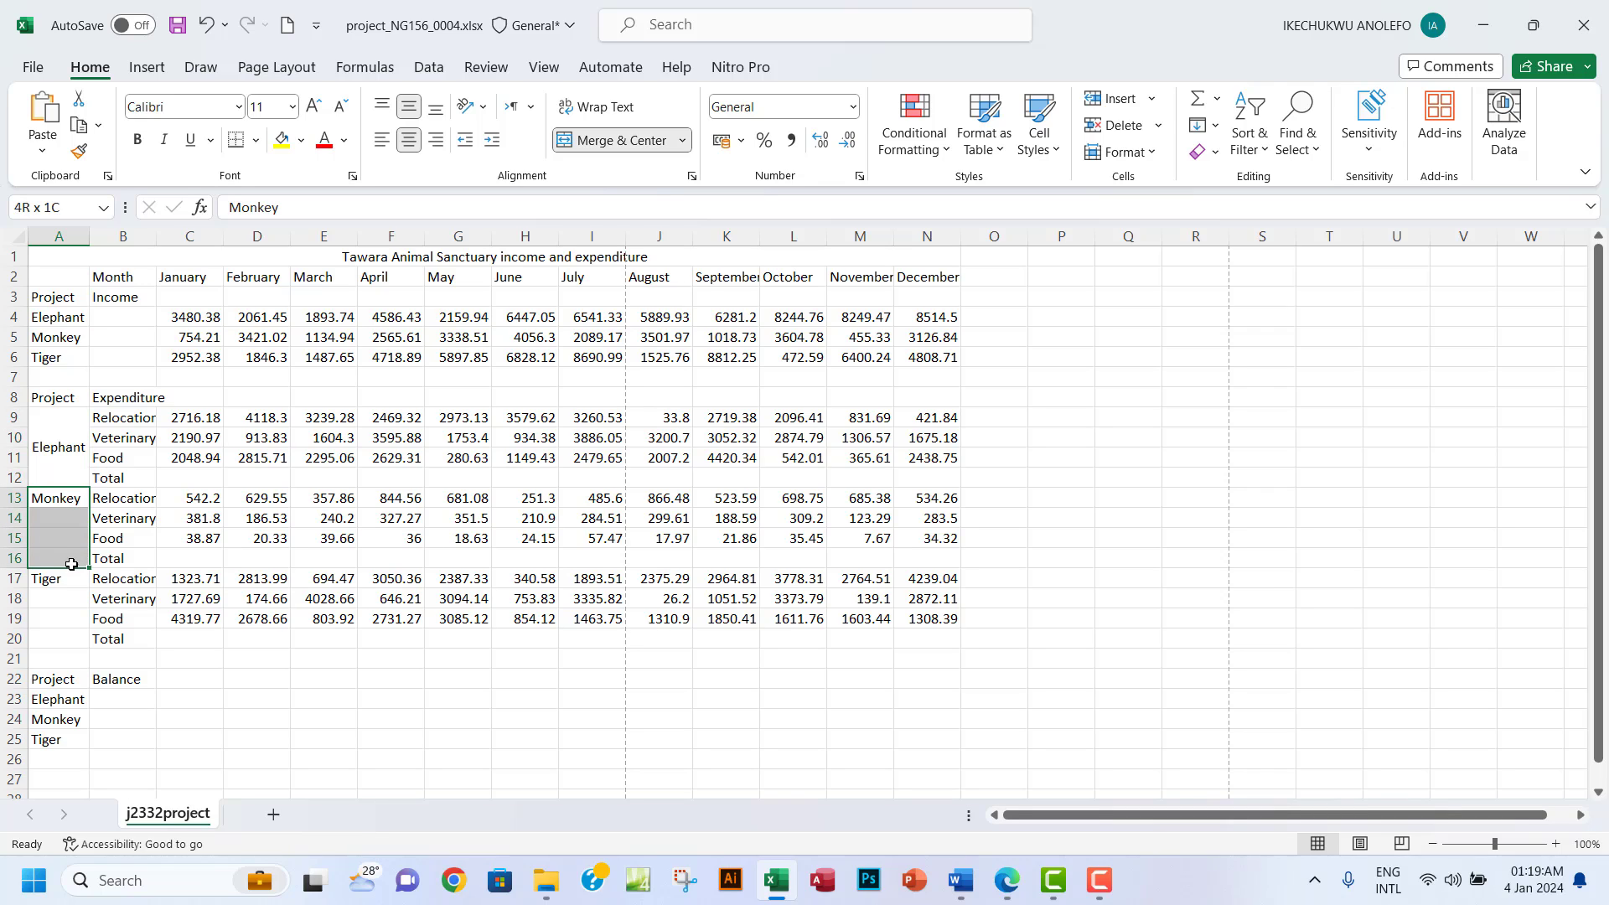
{"action": "left_click", "coordinate": [620, 140]}
{"action": "left_click", "coordinate": [408, 107]}
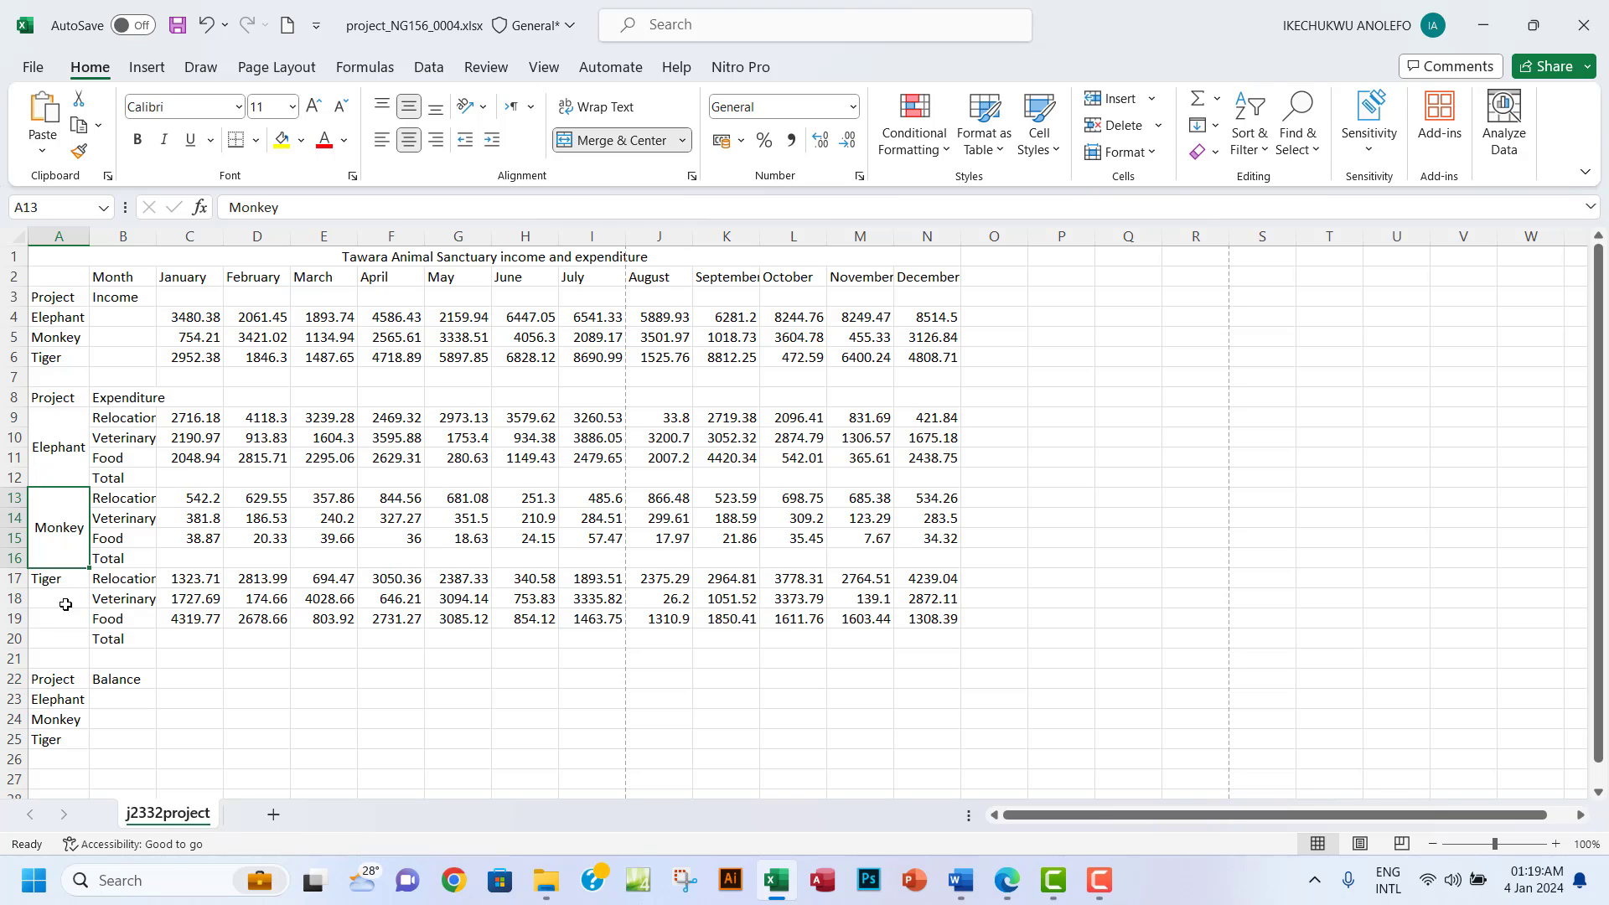
{"action": "left_click_drag", "start_coordinate": [67, 584], "coordinate": [73, 639]}
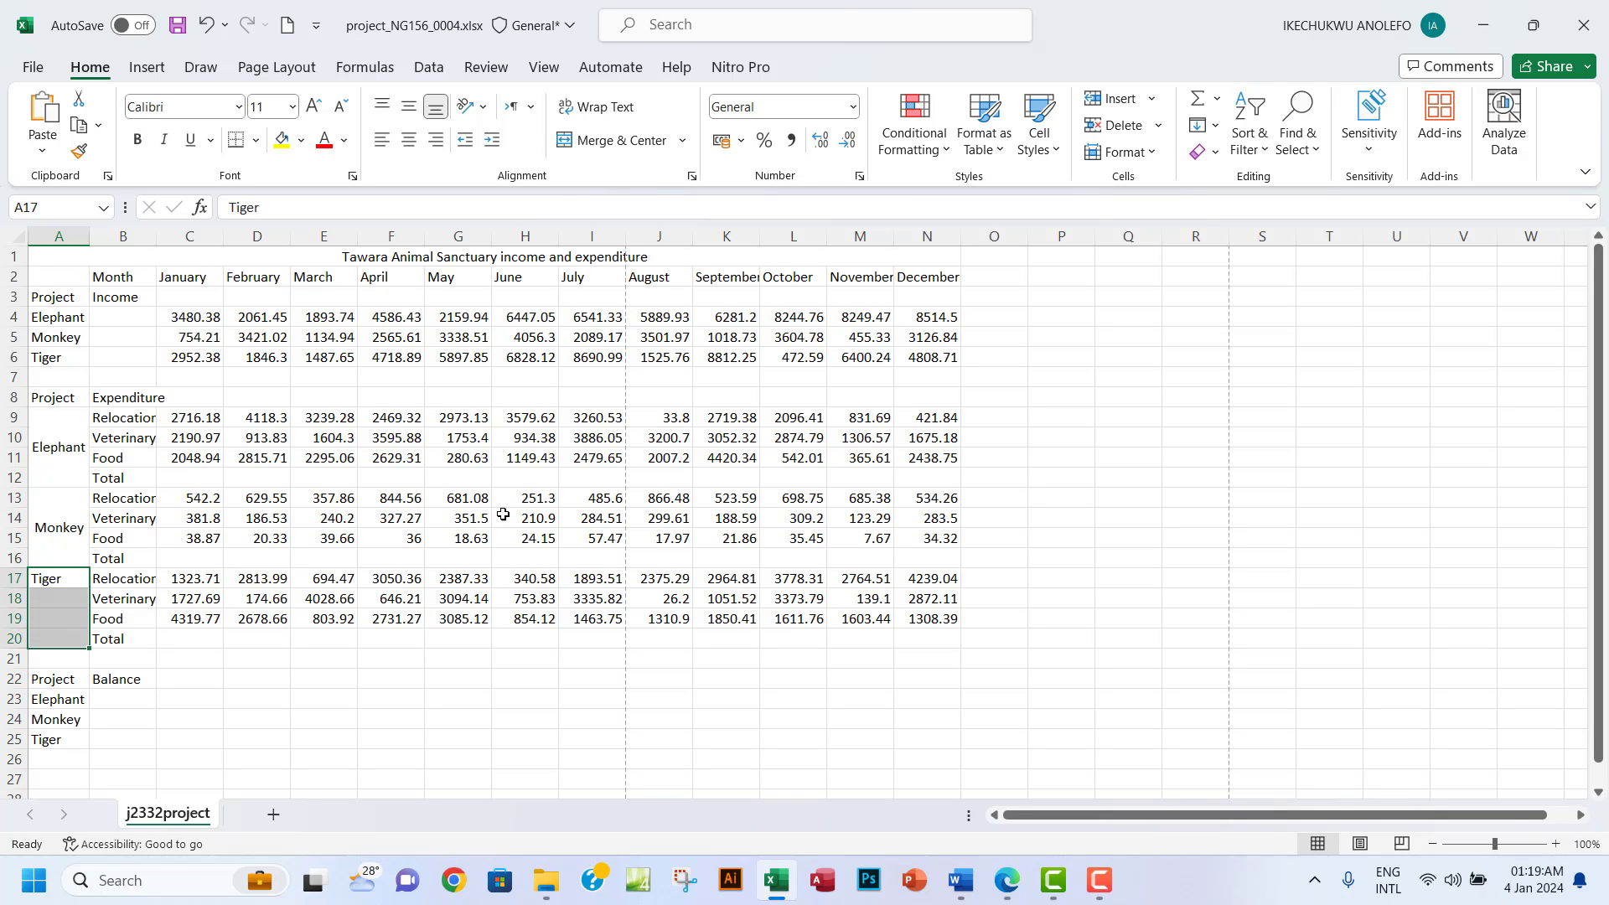
{"action": "left_click", "coordinate": [620, 140]}
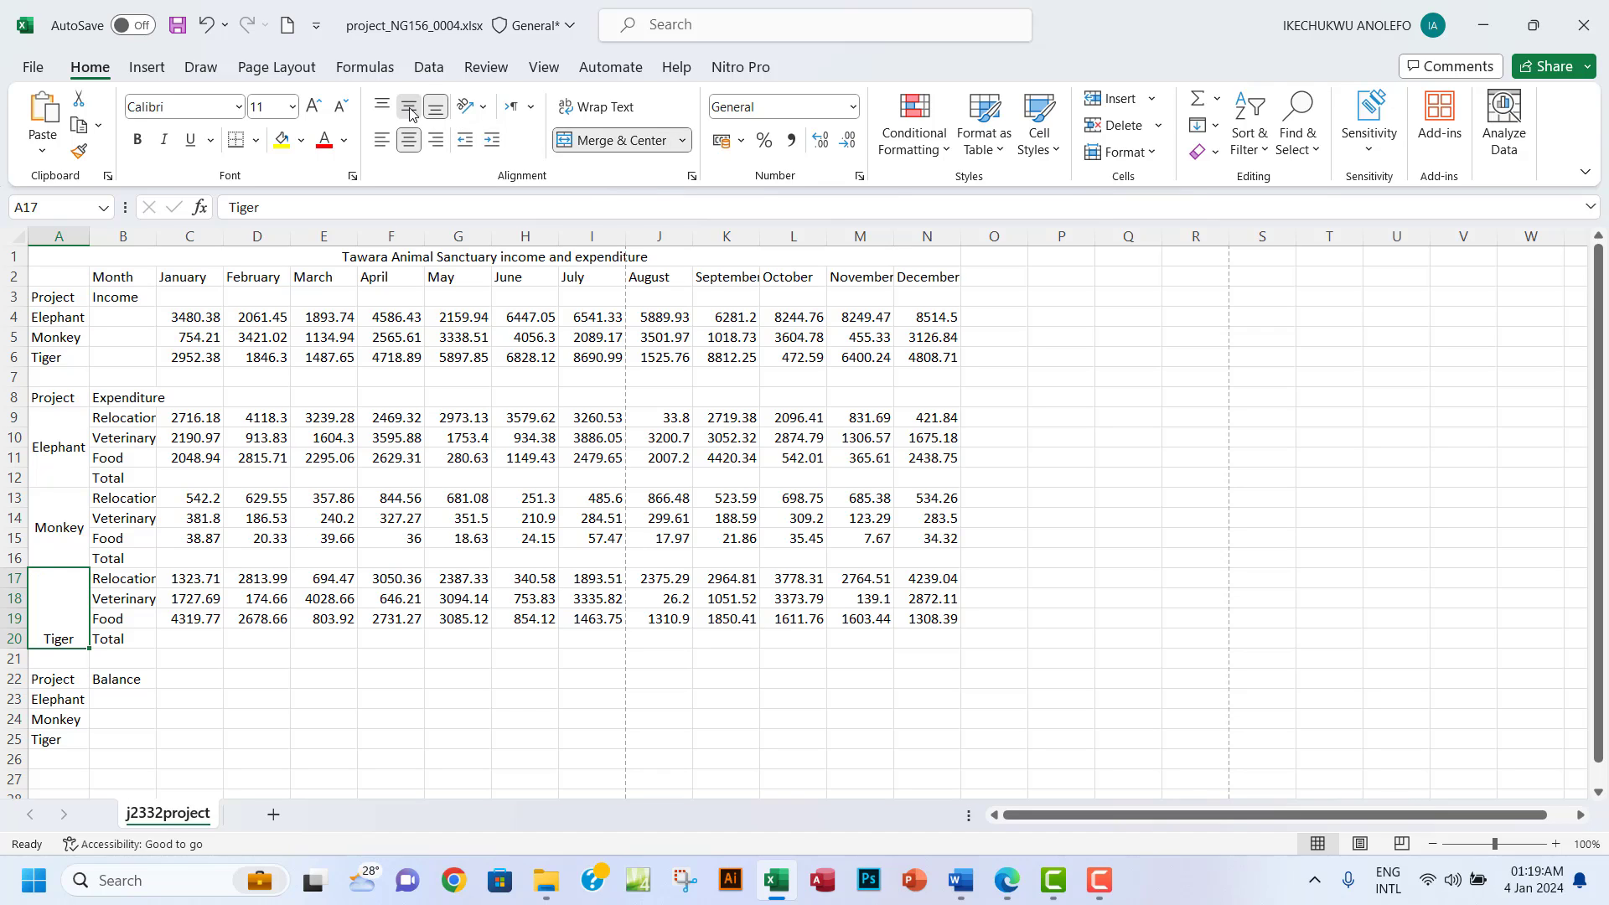
{"action": "left_click", "coordinate": [409, 107]}
{"action": "left_click", "coordinate": [1008, 881]}
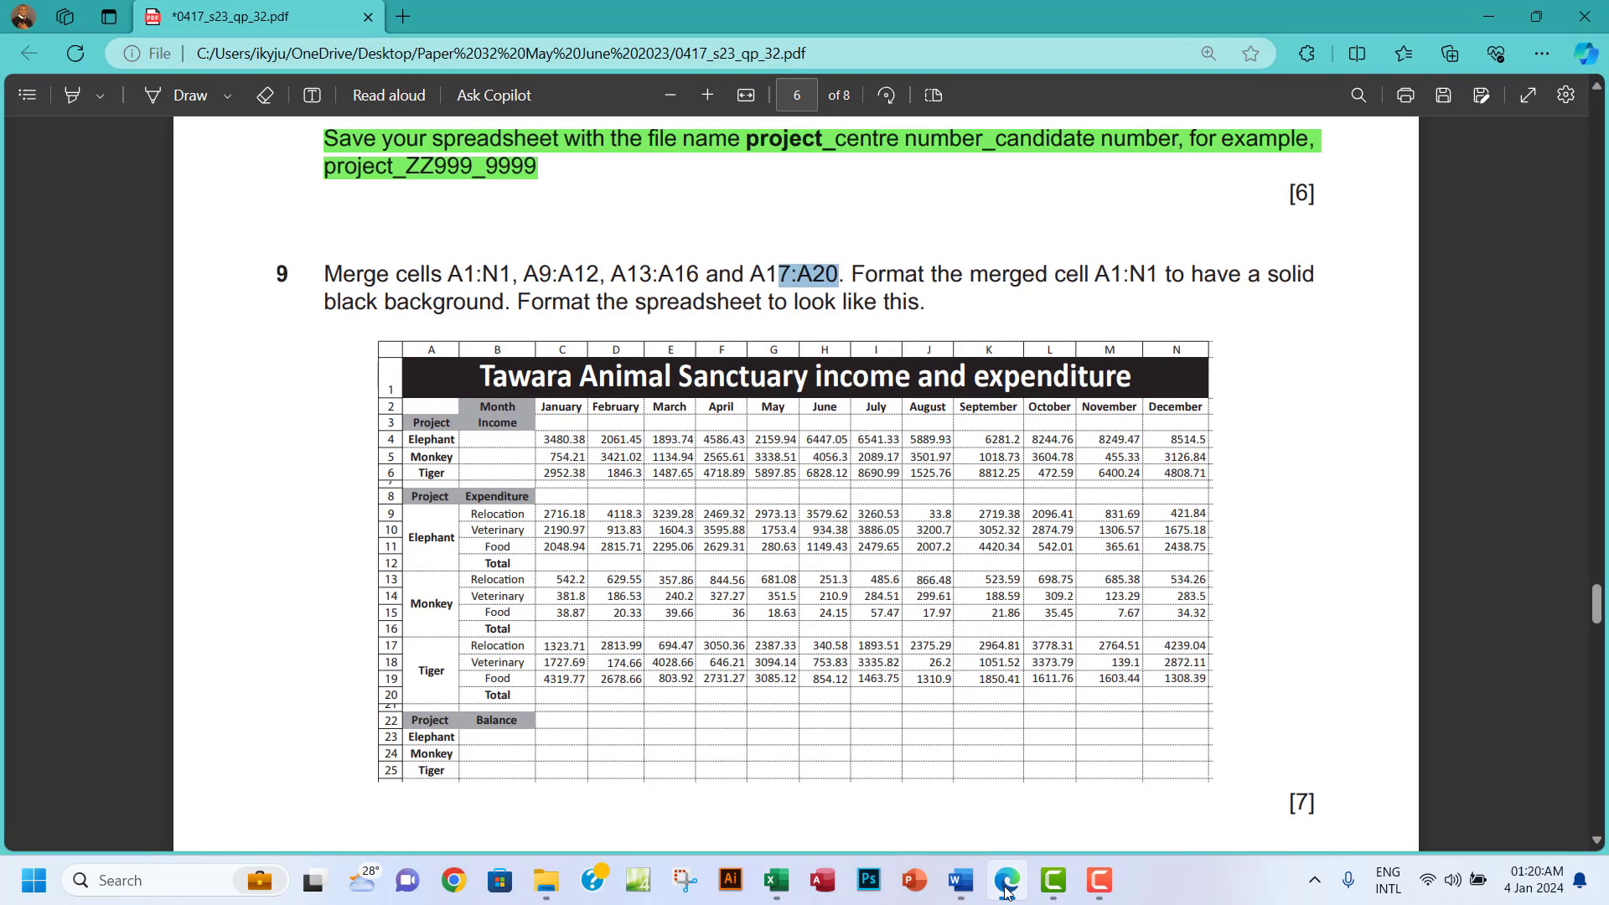
Give the merged A1:N1 title a black fill with white 20-point text.
{"action": "left_click", "coordinate": [1008, 892]}
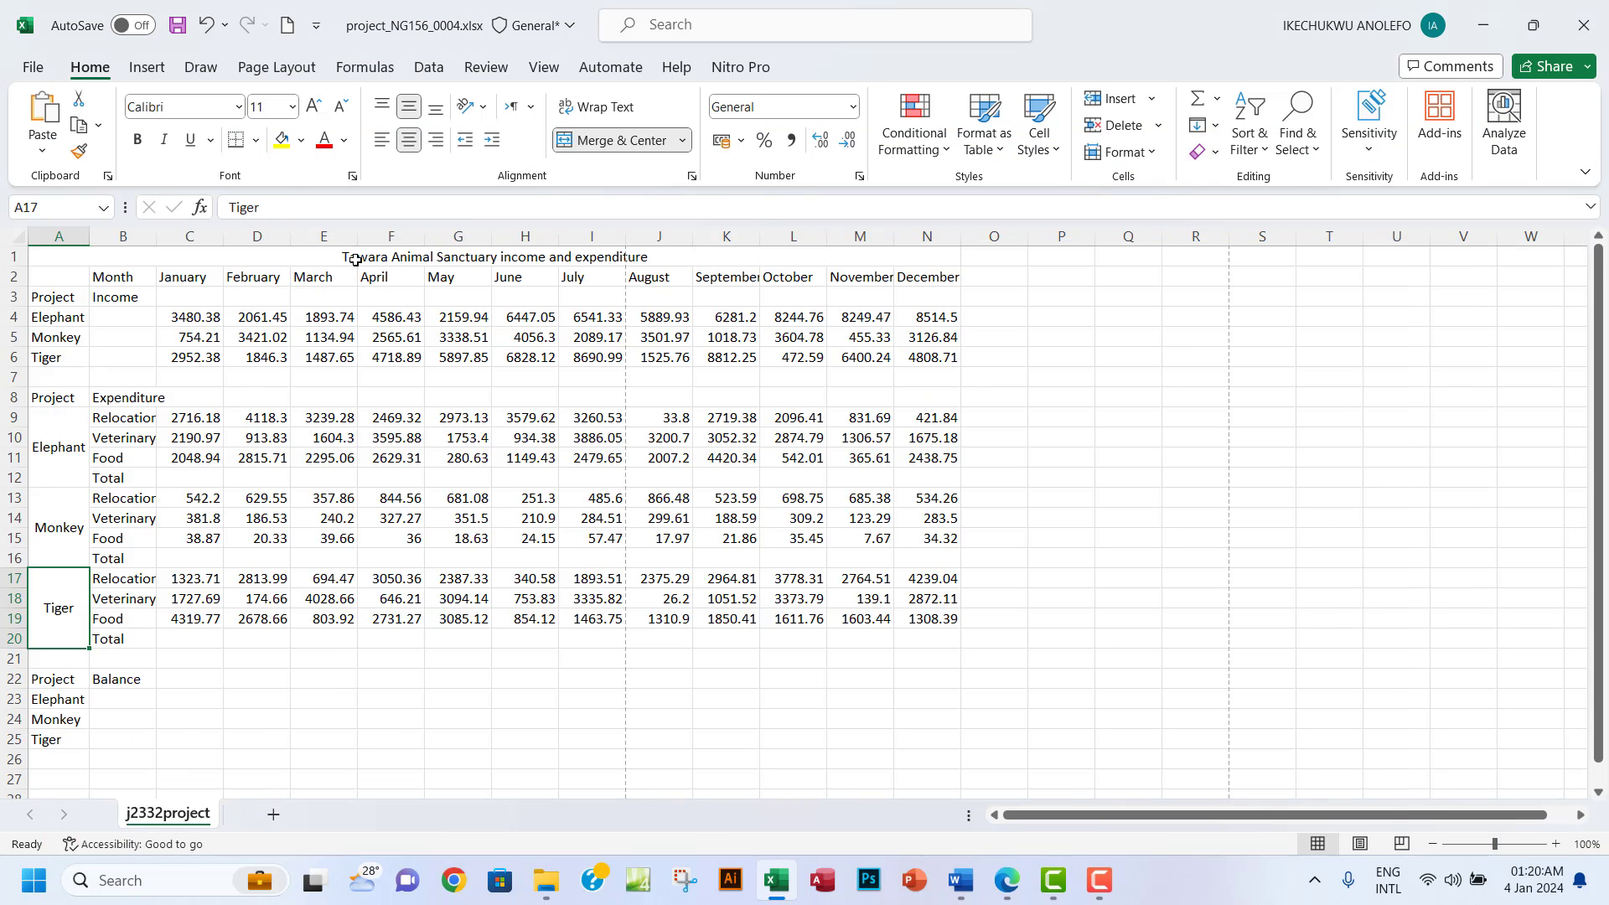
{"action": "left_click", "coordinate": [381, 257]}
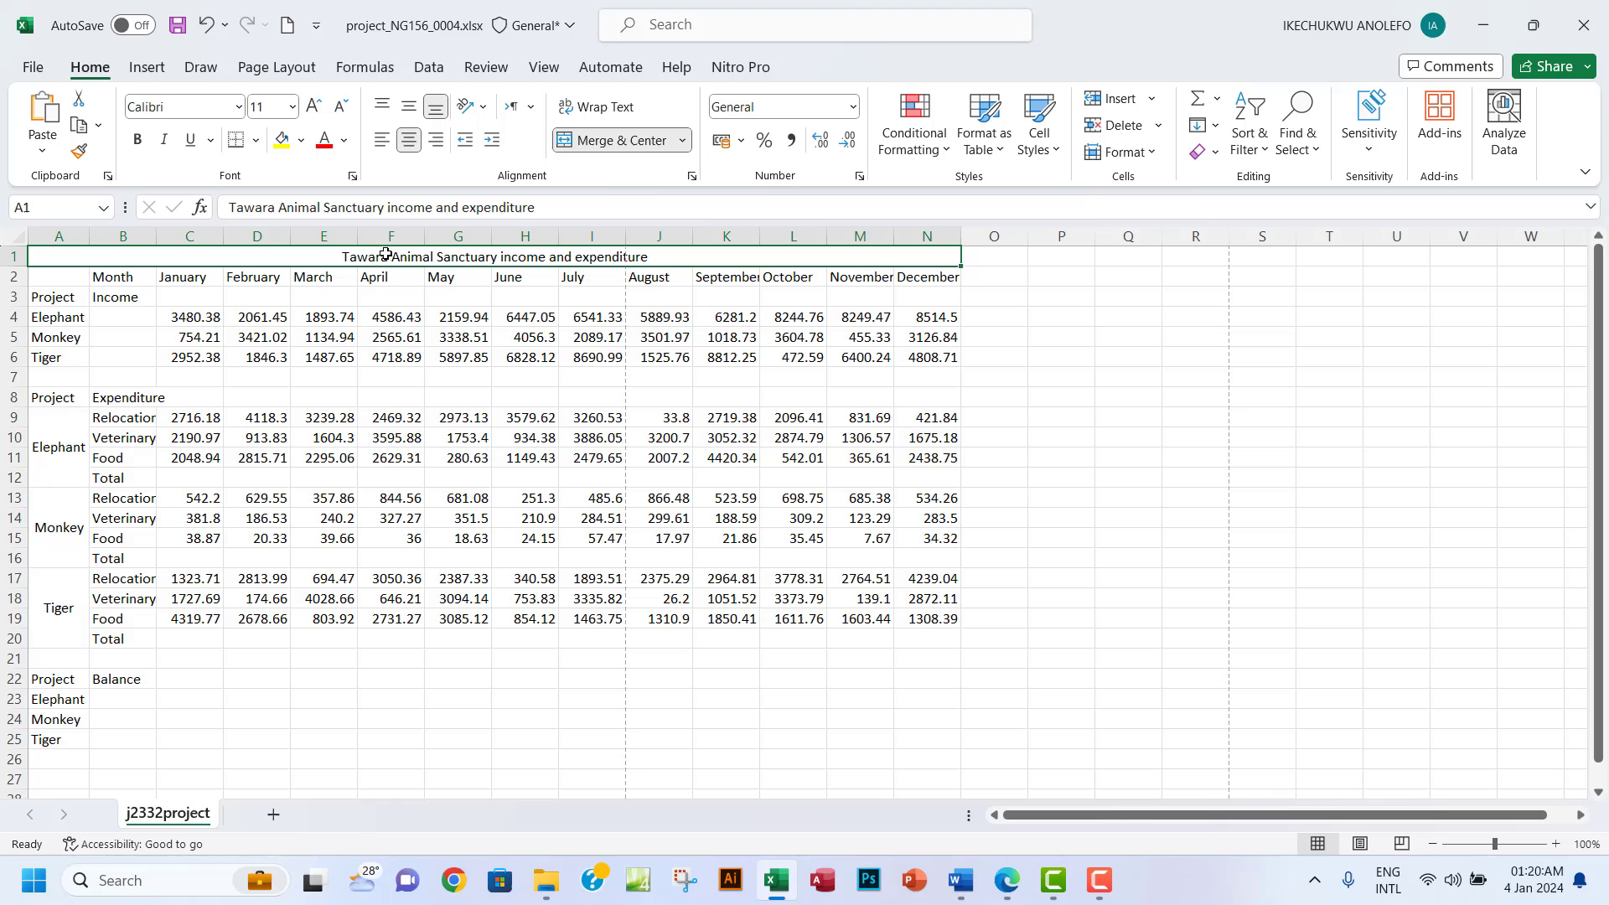
{"action": "left_click", "coordinate": [300, 140]}
{"action": "left_click", "coordinate": [305, 177]}
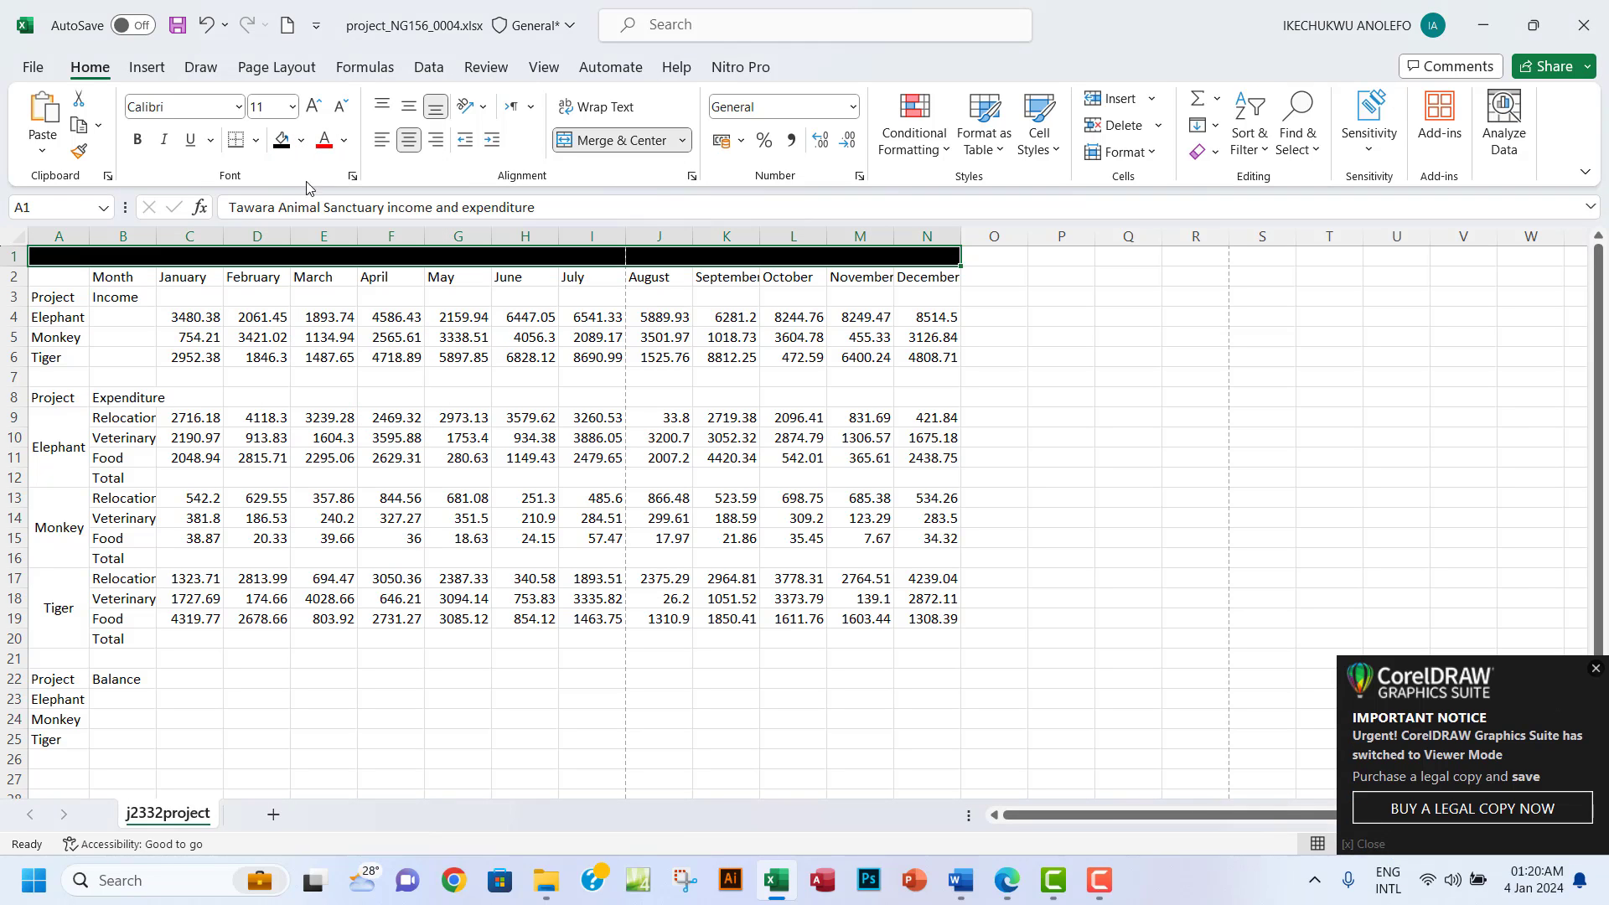
{"action": "left_click", "coordinate": [1596, 669]}
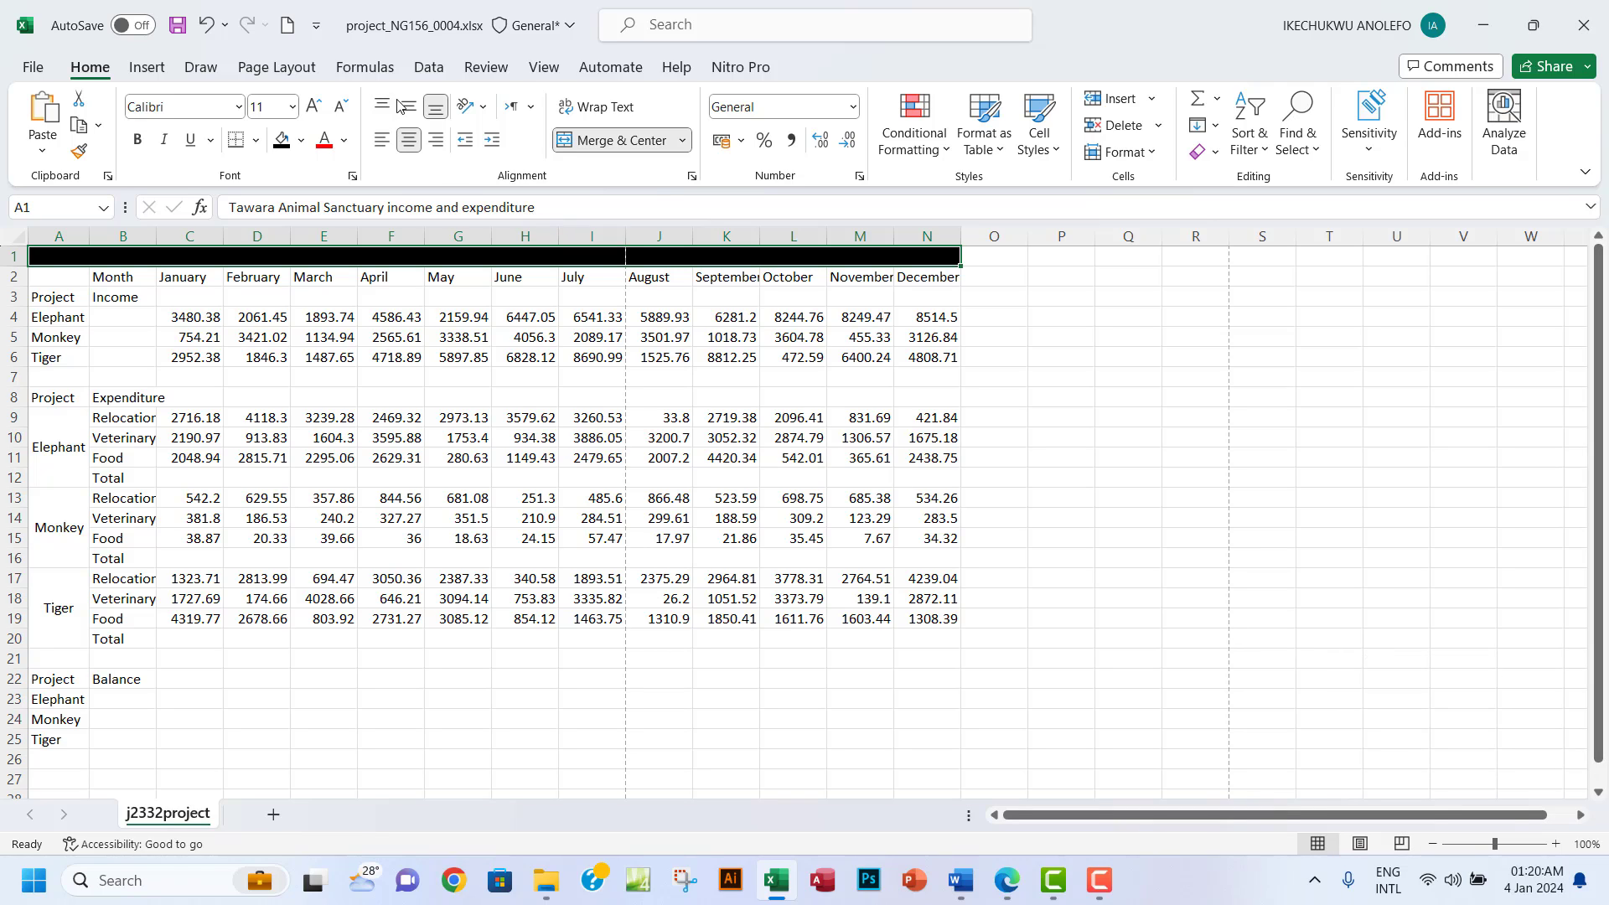
{"action": "left_click", "coordinate": [346, 148]}
{"action": "left_click", "coordinate": [325, 226]}
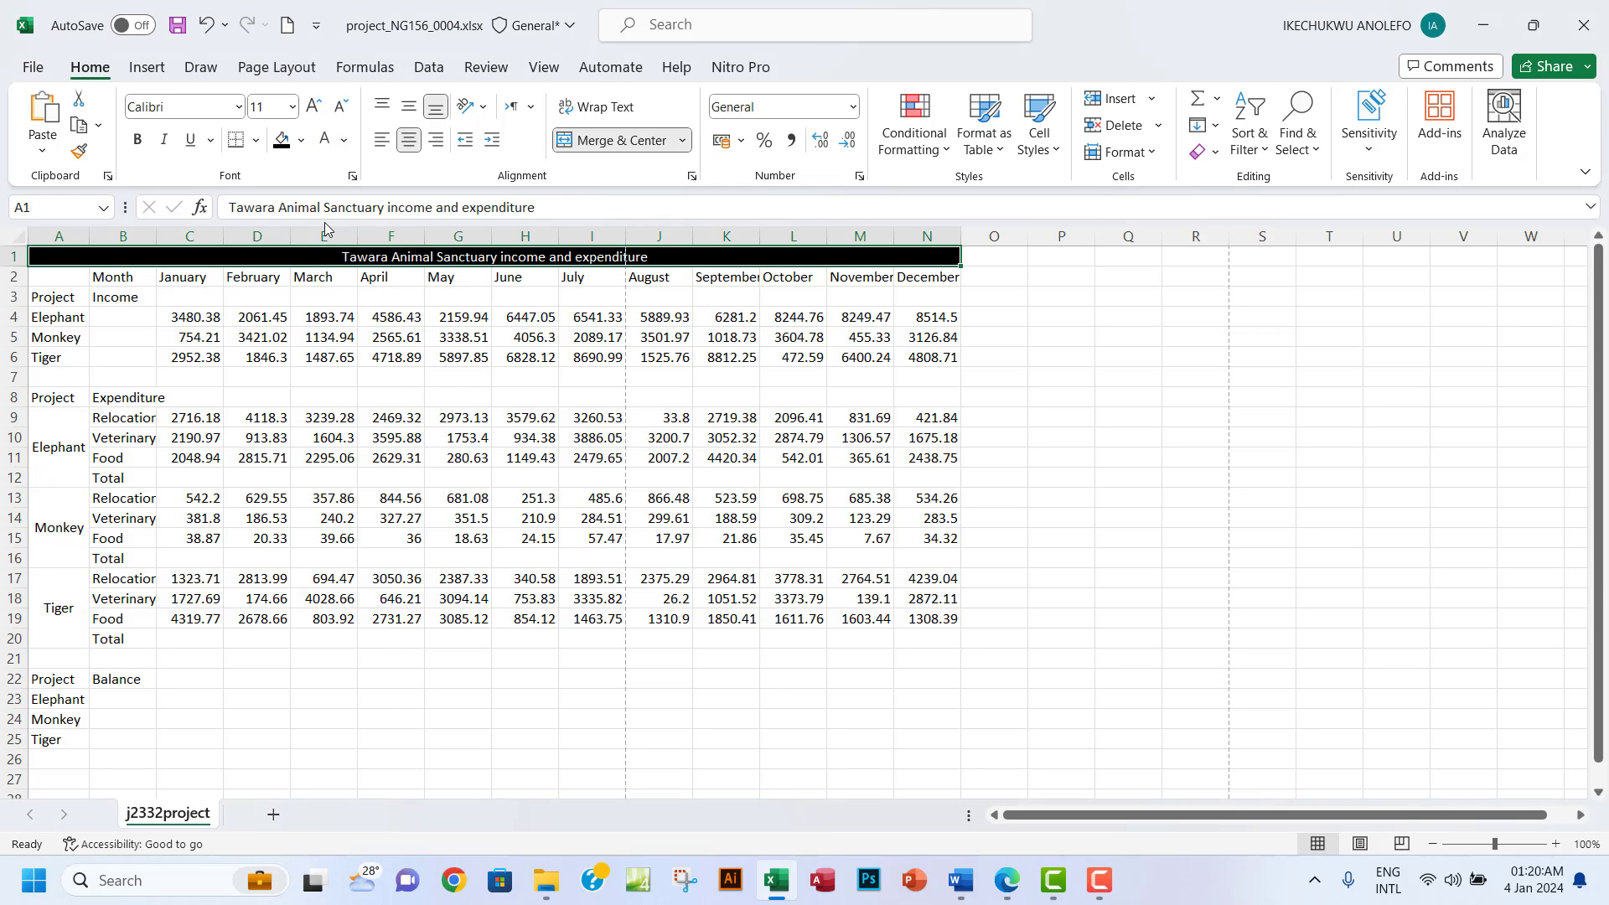
{"action": "left_click", "coordinate": [292, 107]}
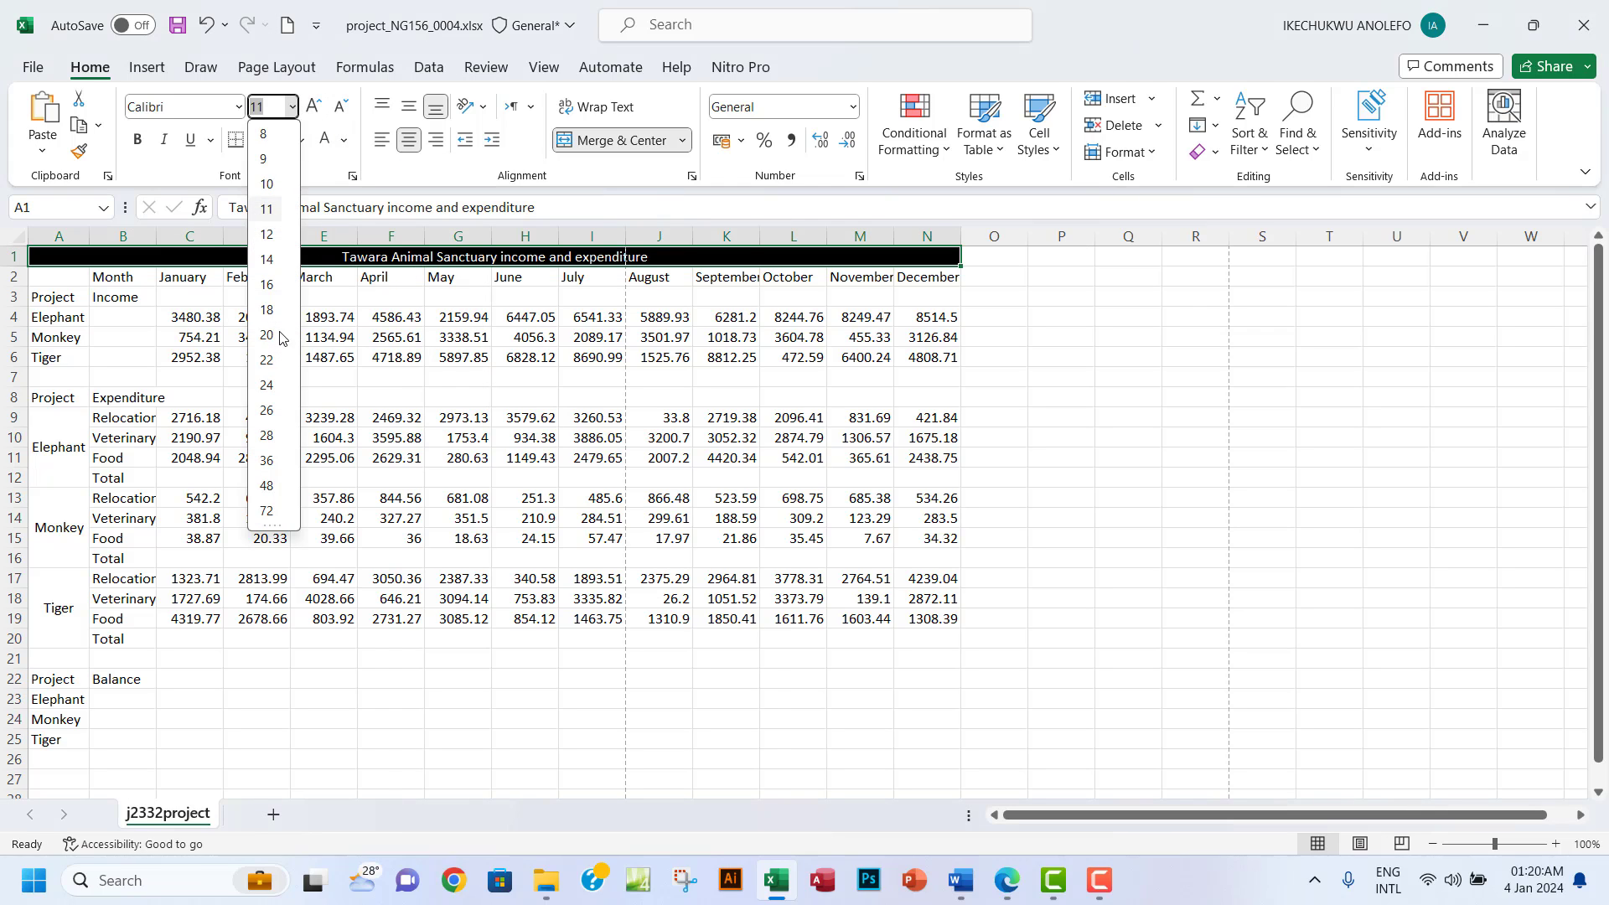
{"action": "left_click", "coordinate": [276, 340]}
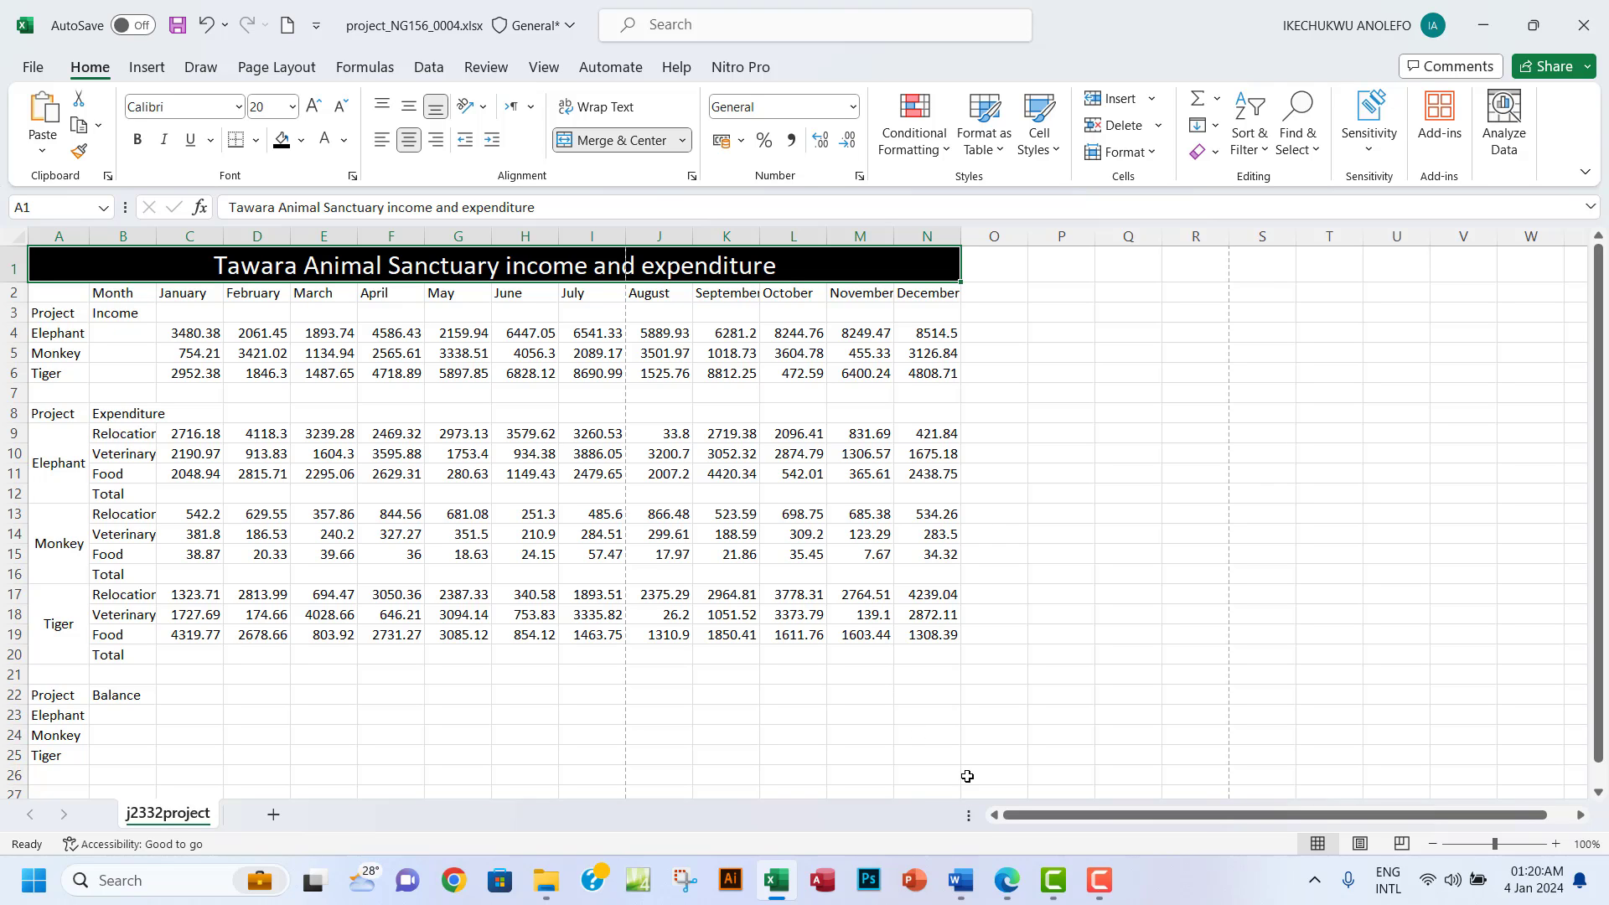
Make the sanctuary title bold and enlarge it to 26 points.
{"action": "left_click", "coordinate": [1006, 886]}
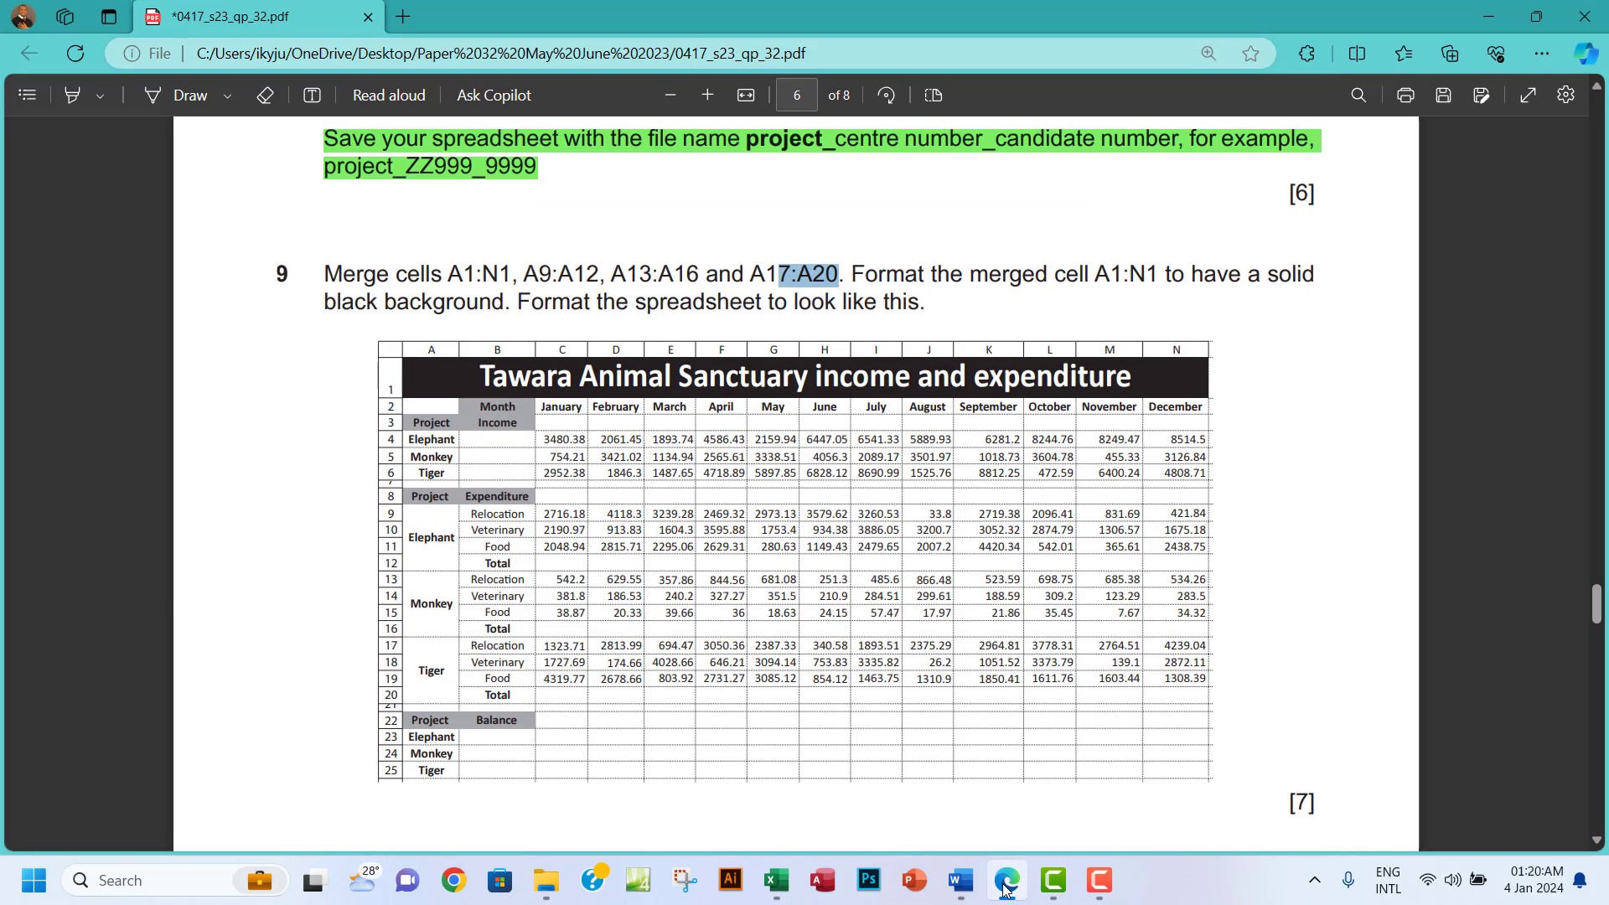
{"action": "left_click", "coordinate": [1006, 886]}
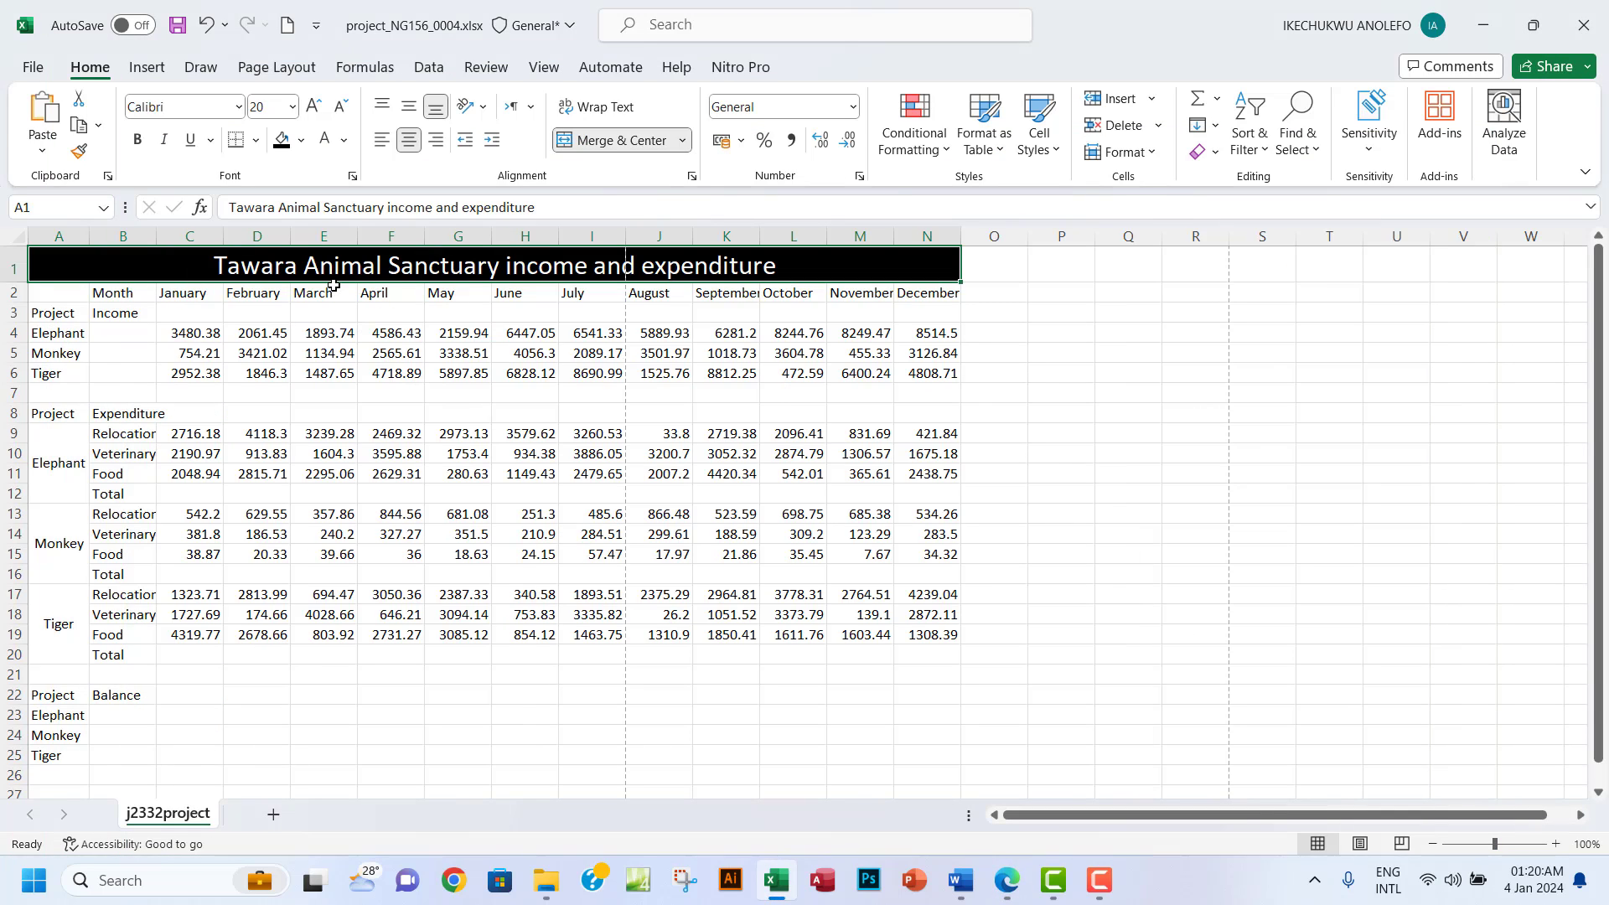
{"action": "left_click", "coordinate": [137, 139]}
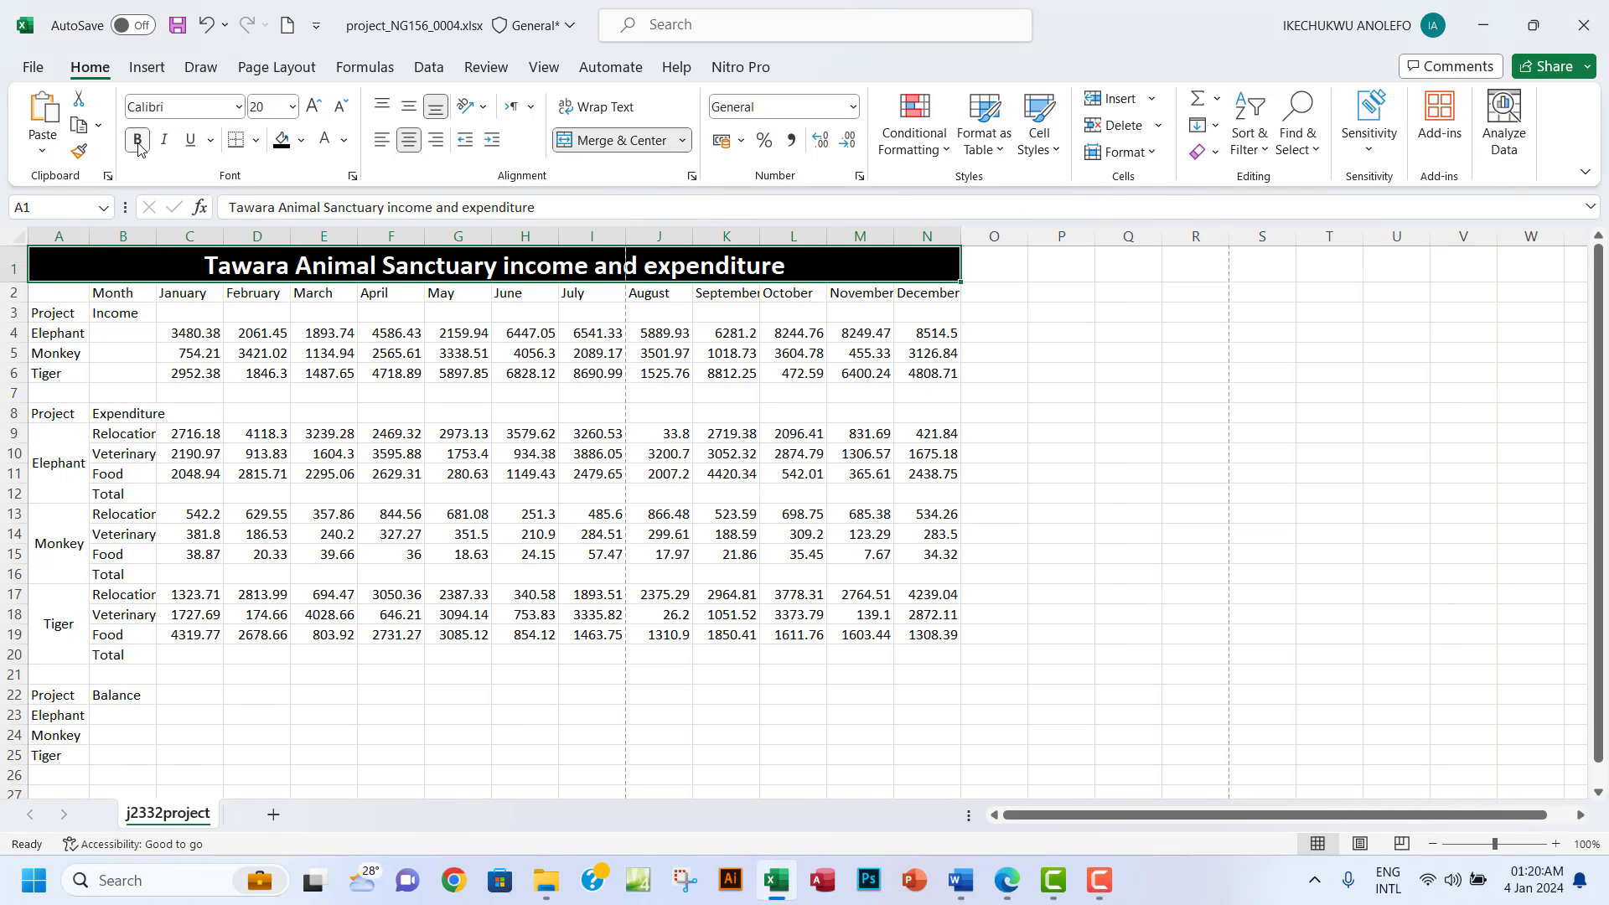
{"action": "left_click", "coordinate": [316, 108]}
{"action": "left_click", "coordinate": [315, 109]}
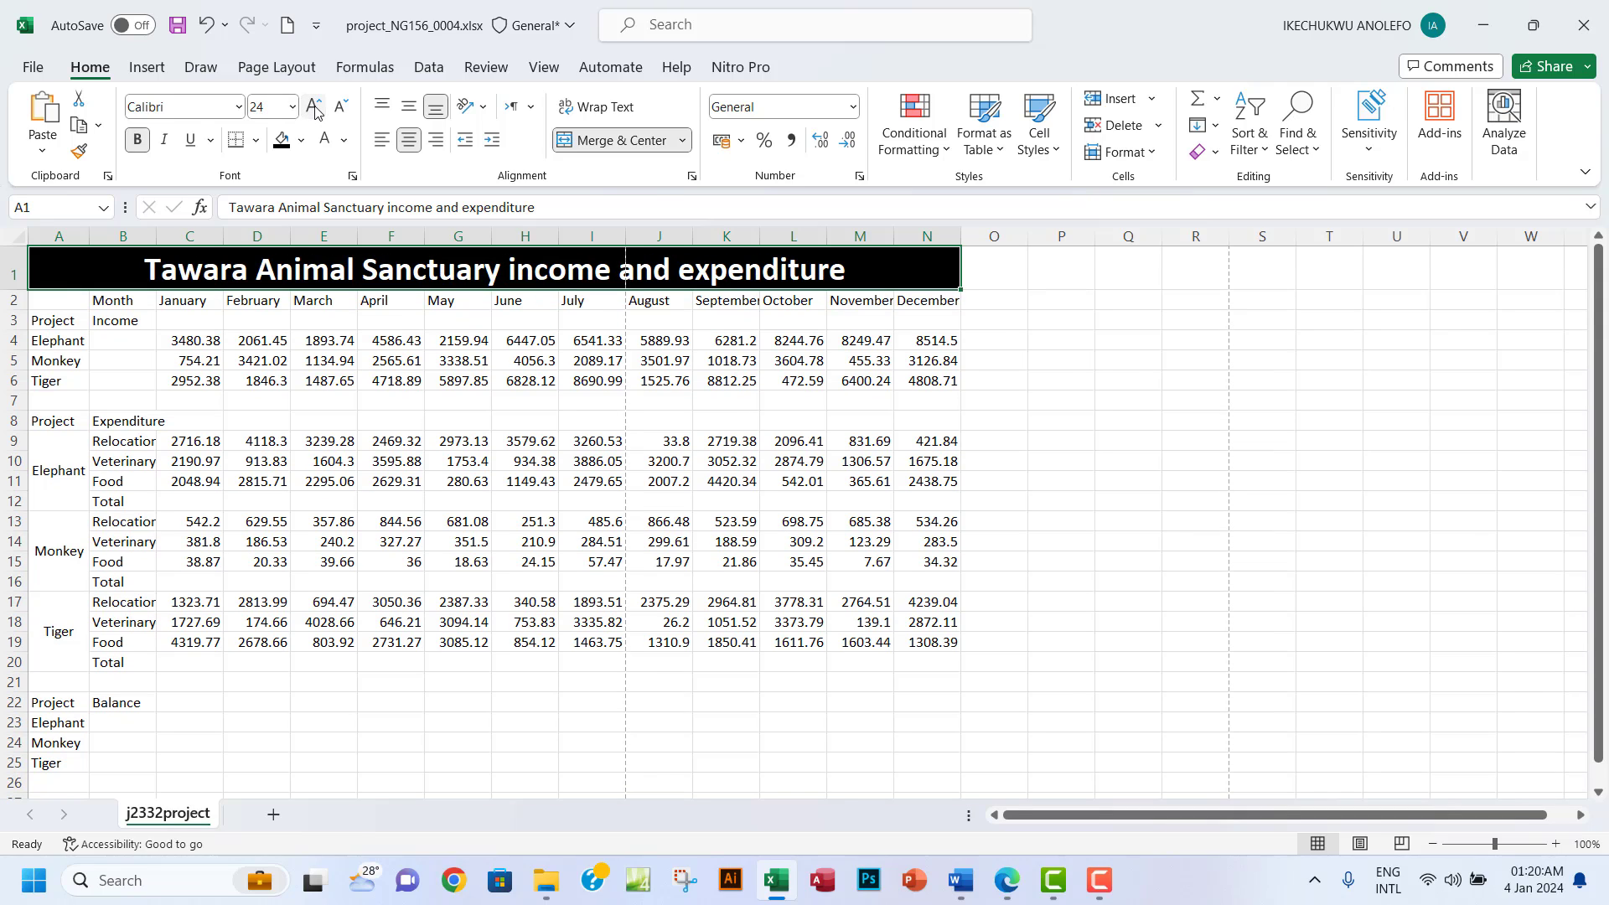
{"action": "left_click", "coordinate": [315, 109]}
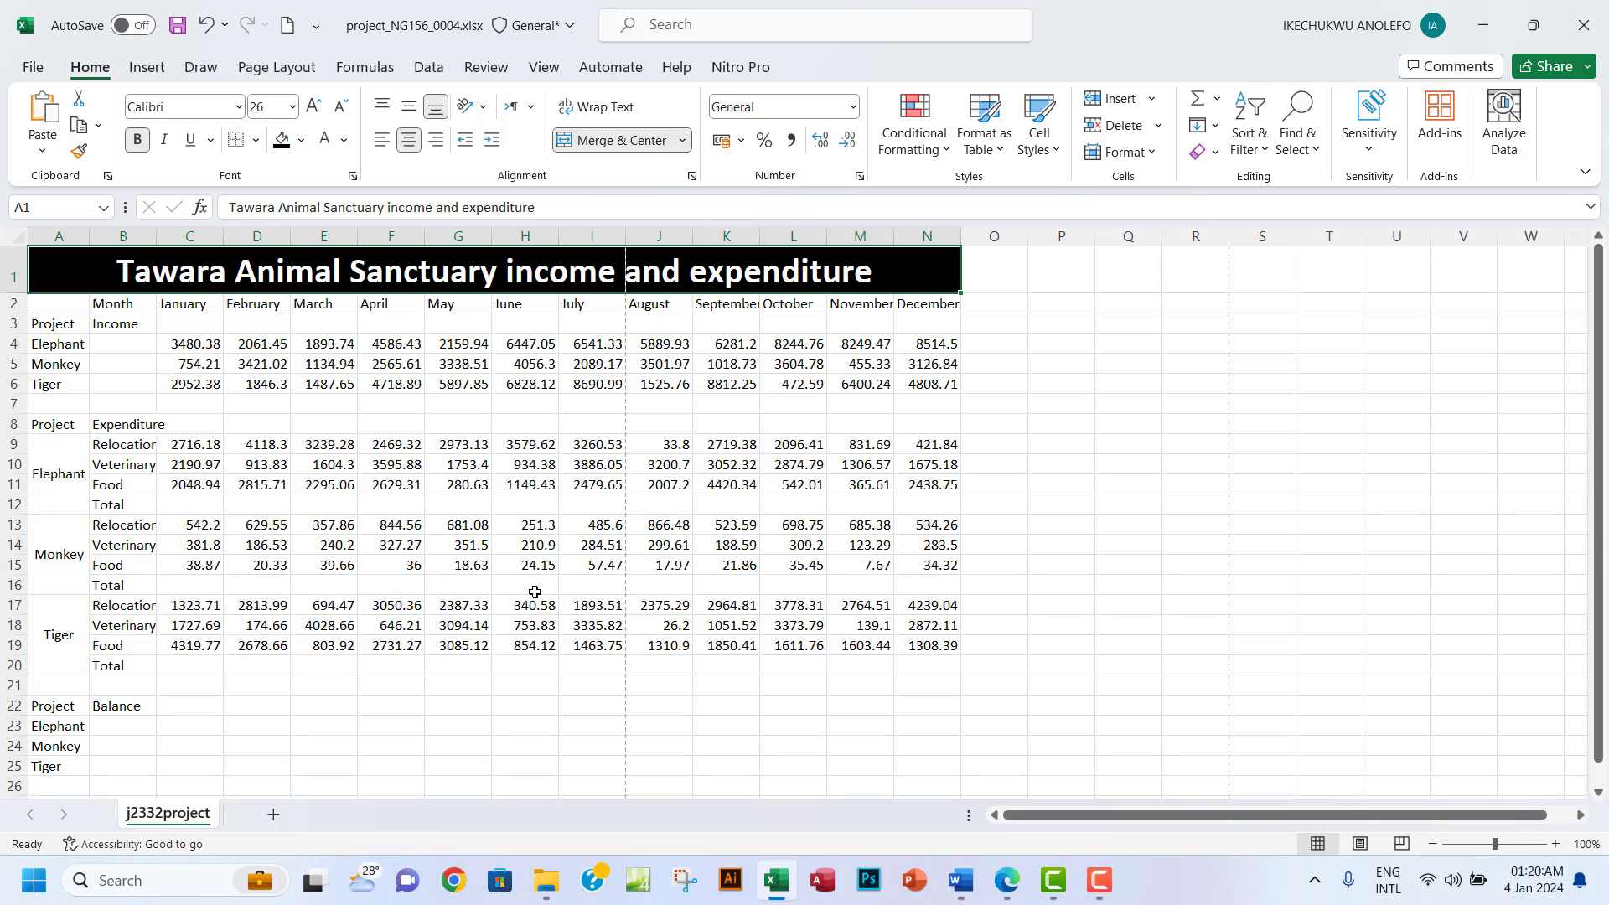
{"action": "left_click", "coordinate": [1003, 886]}
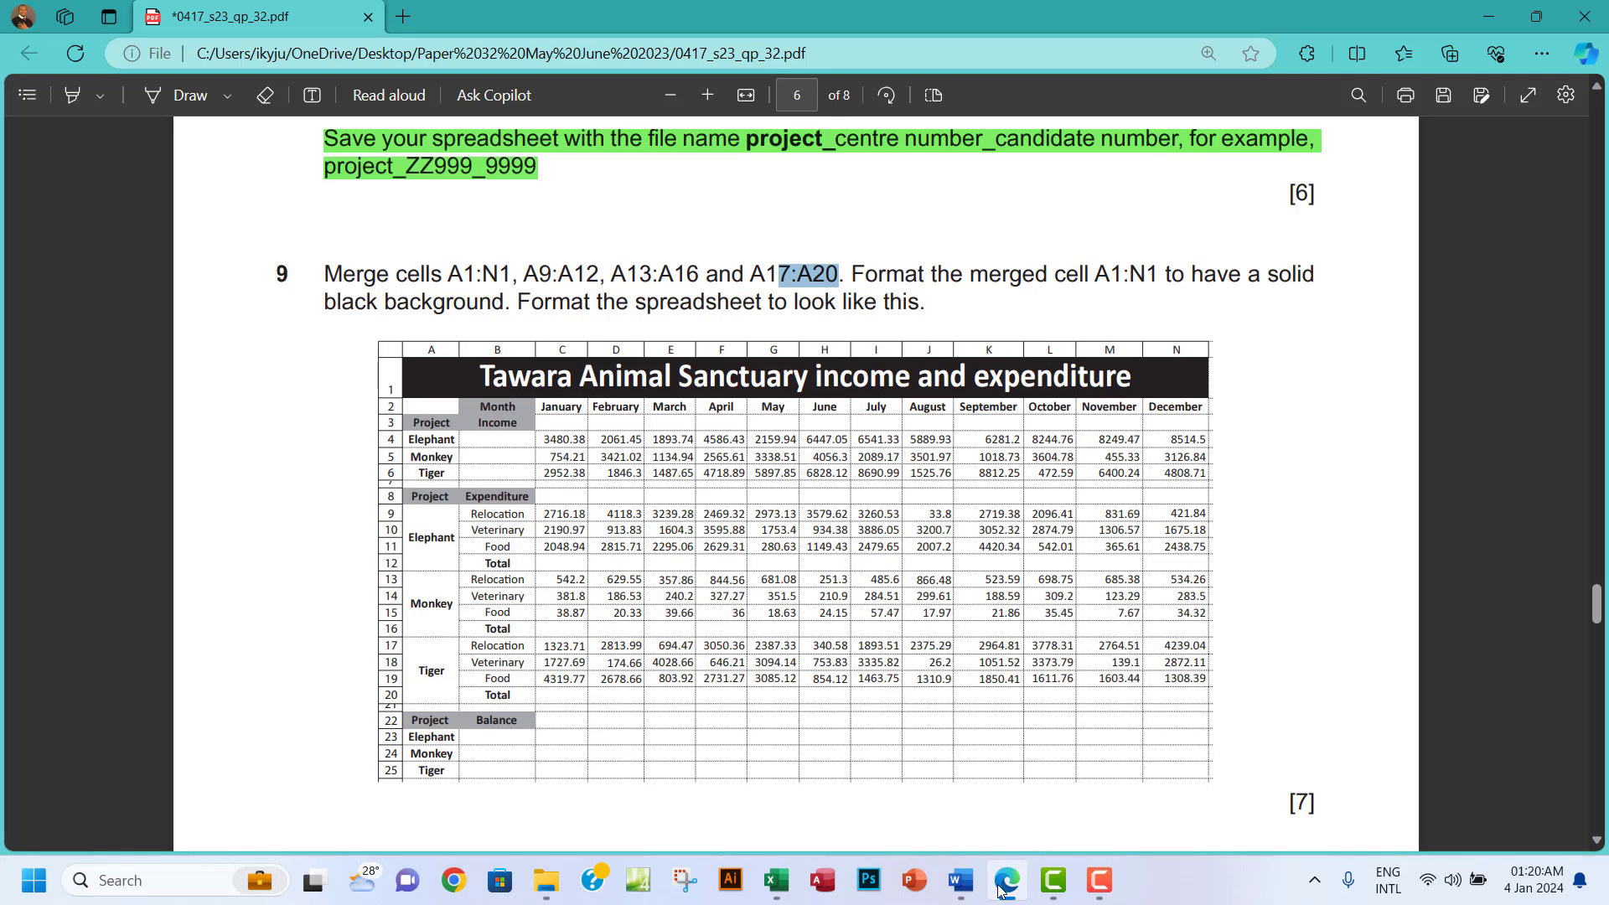
Bold the month headings B2:N2, labels A3:A25, and headings B3, B8, B22 plus Total labels.
{"action": "left_click", "coordinate": [1002, 888]}
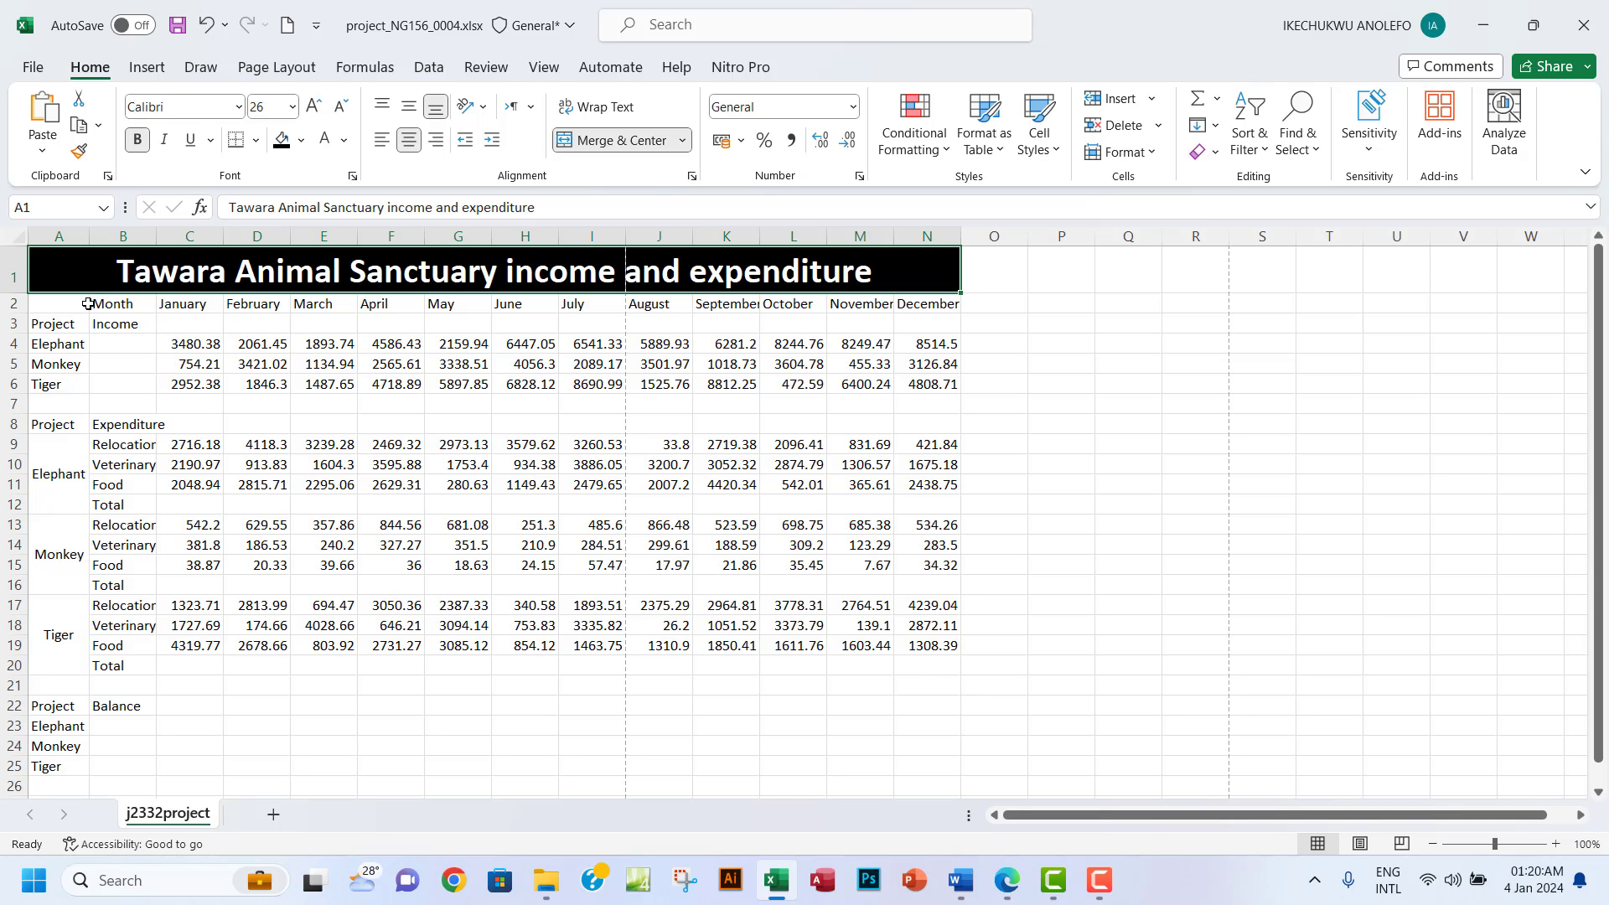
{"action": "left_click_drag", "start_coordinate": [88, 304], "coordinate": [931, 302]}
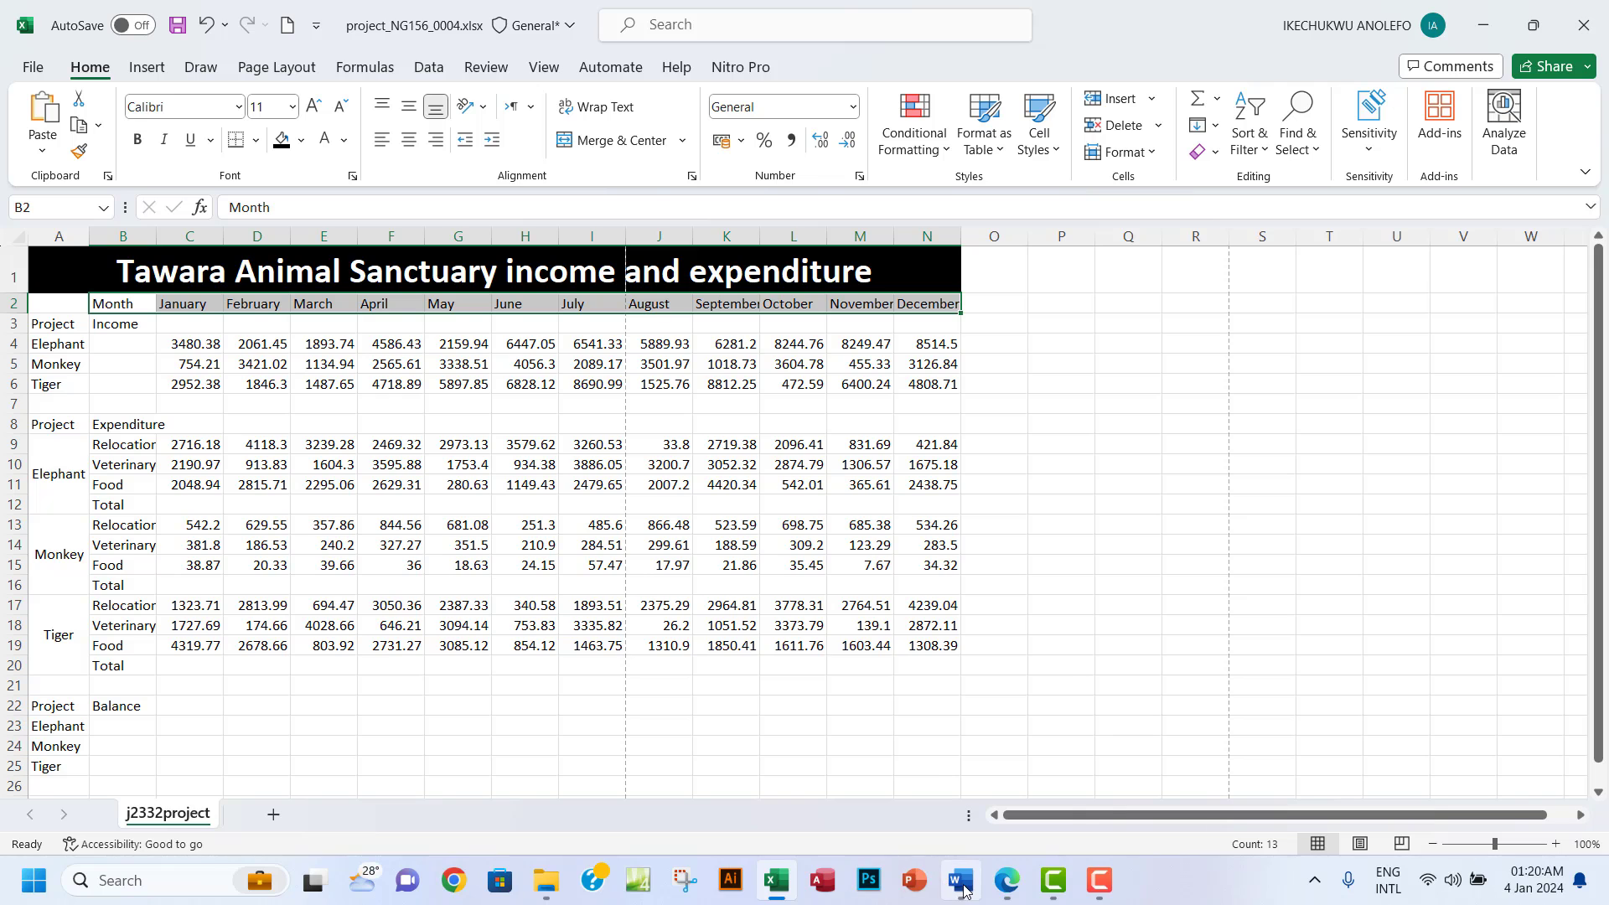
{"action": "left_click", "coordinate": [1008, 881]}
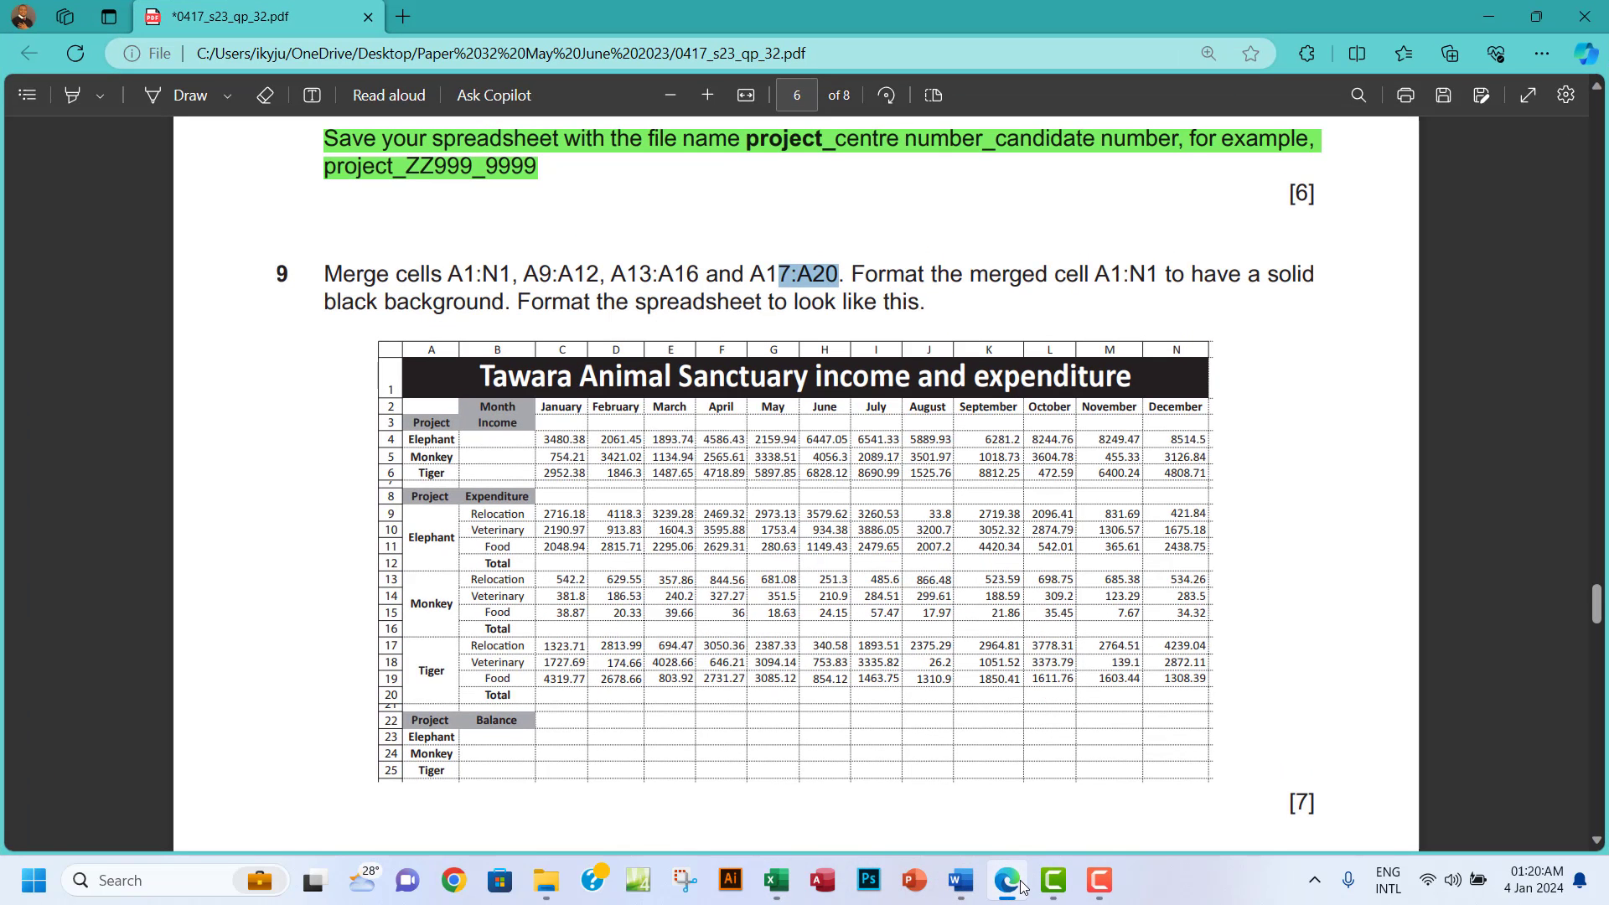
{"action": "left_click", "coordinate": [1020, 884]}
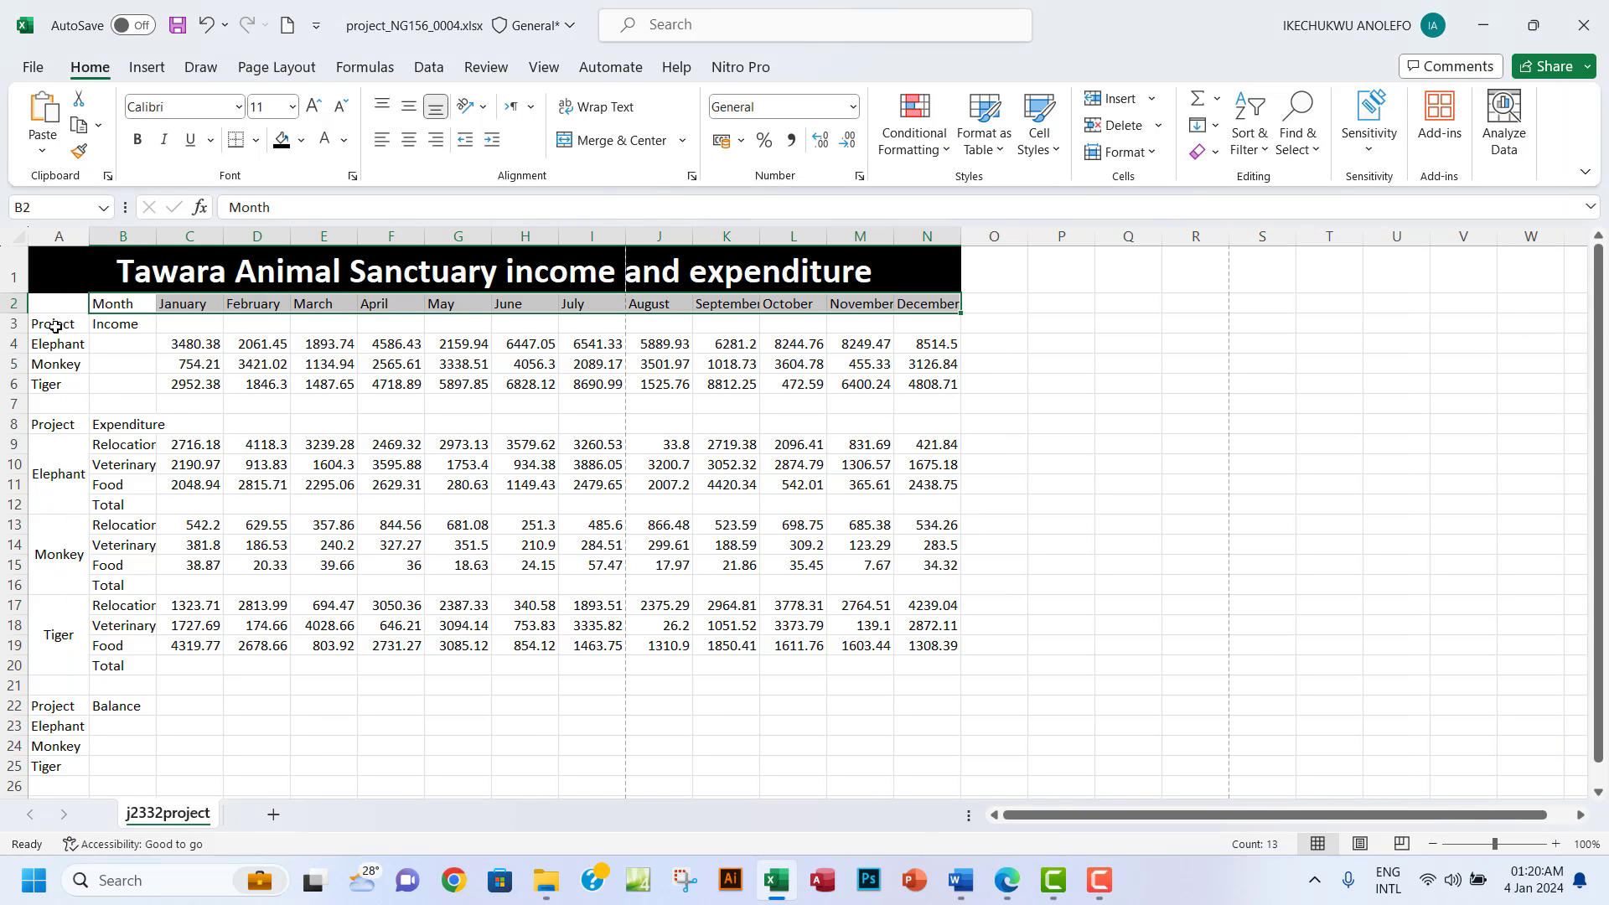
{"action": "left_click_drag", "start_coordinate": [54, 327], "coordinate": [36, 772]}
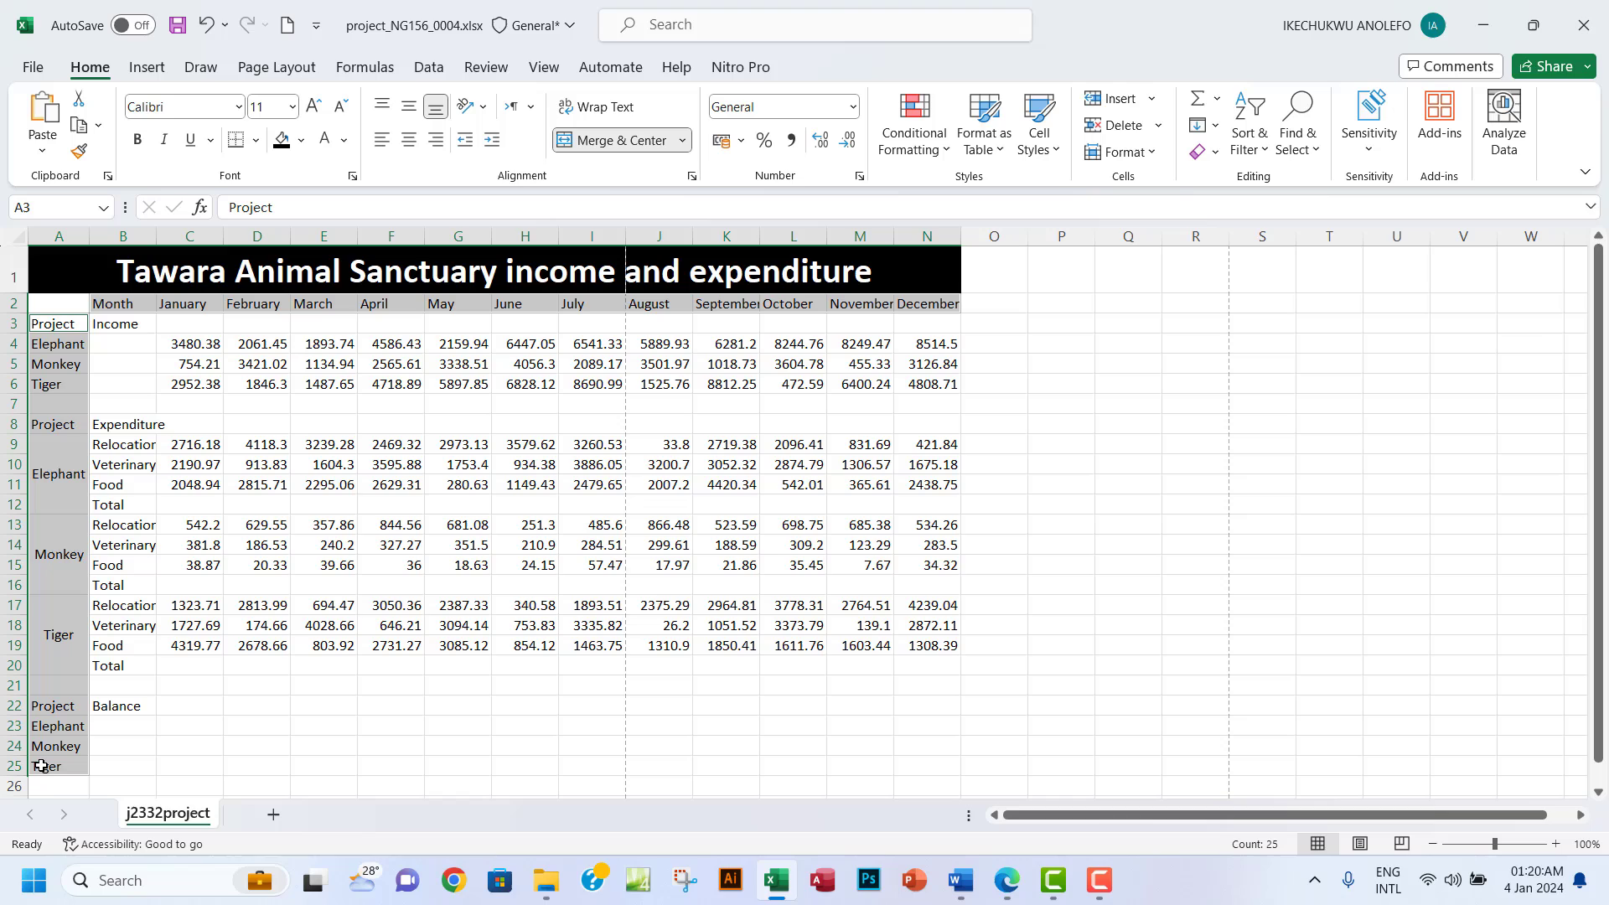
{"action": "left_click", "coordinate": [110, 706], "text": "ctrl"}
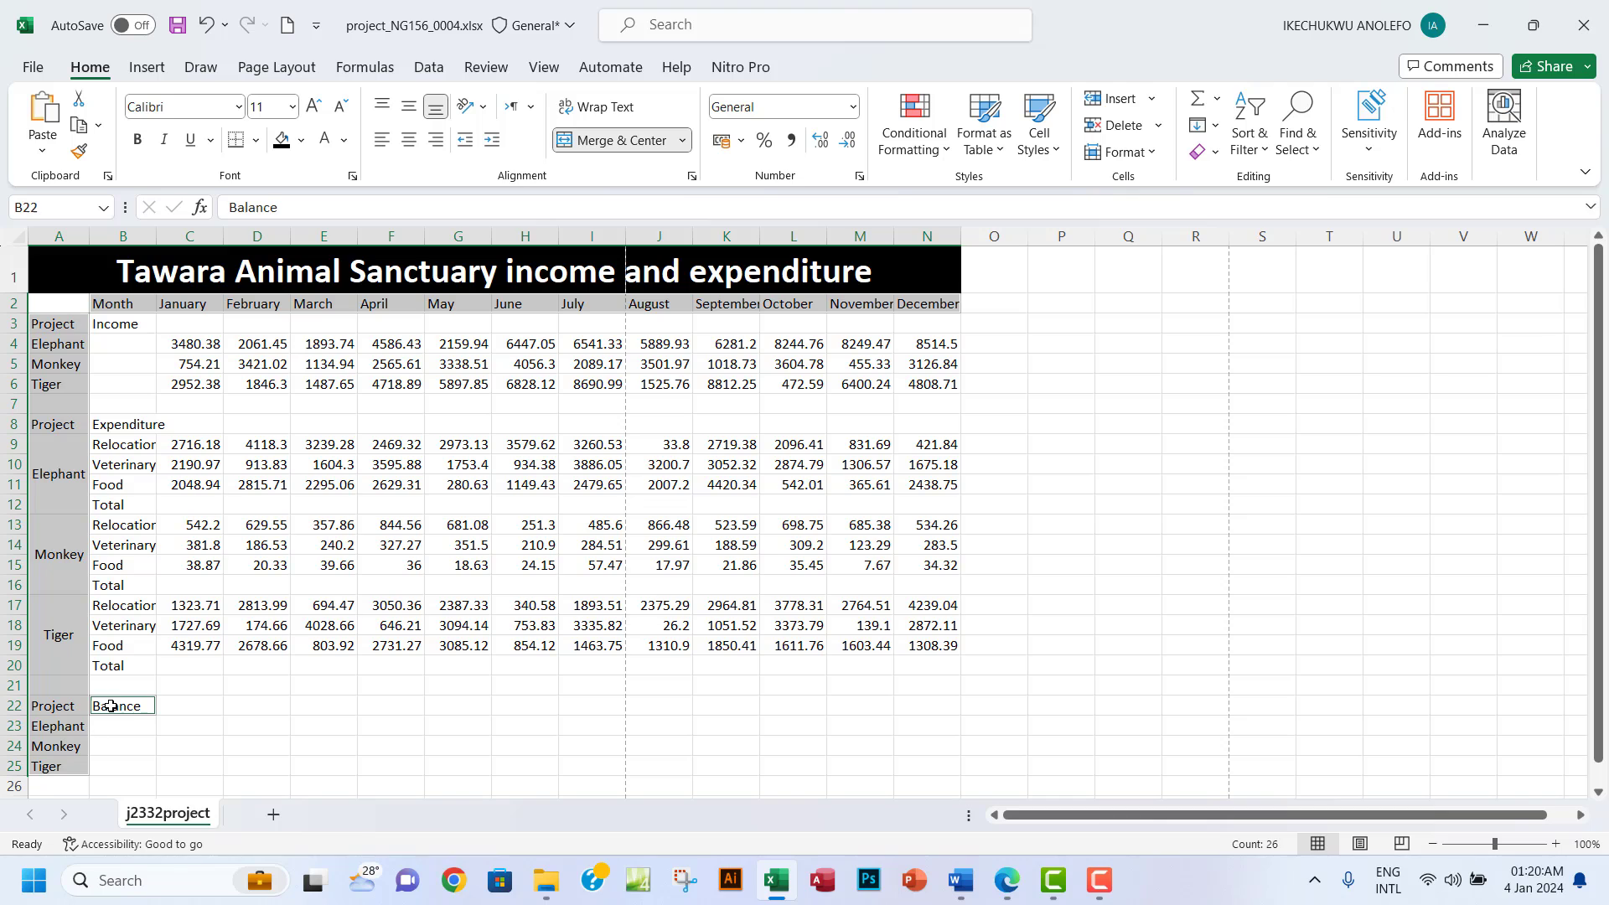
{"action": "left_click", "coordinate": [1014, 885]}
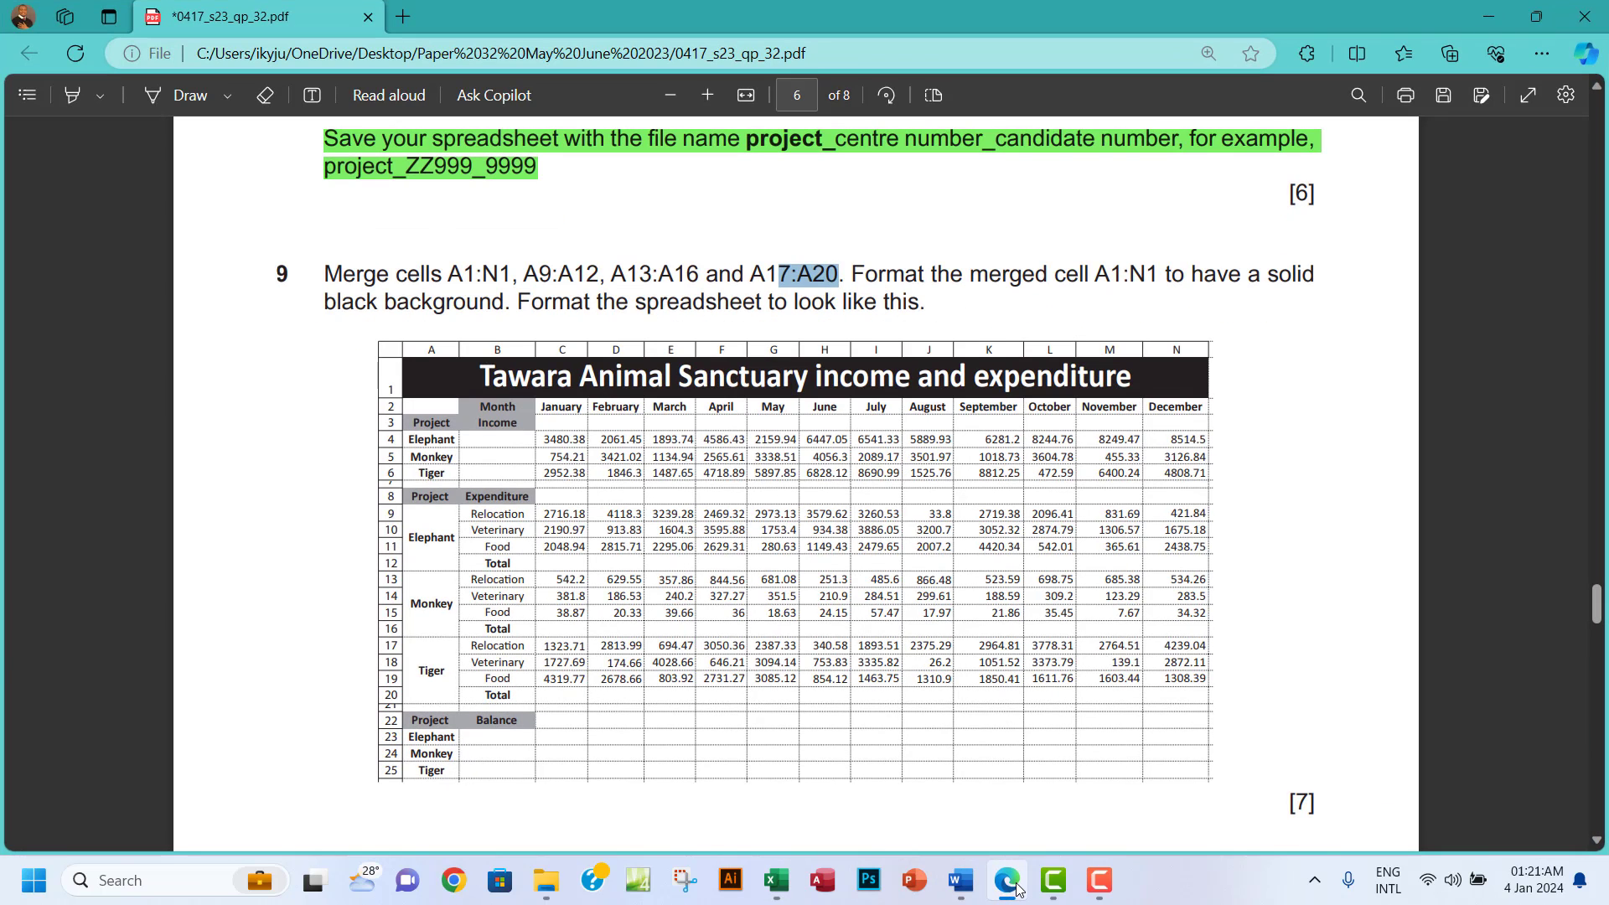
{"action": "left_click", "coordinate": [1010, 882]}
{"action": "left_click", "coordinate": [133, 431], "text": "ctrl"}
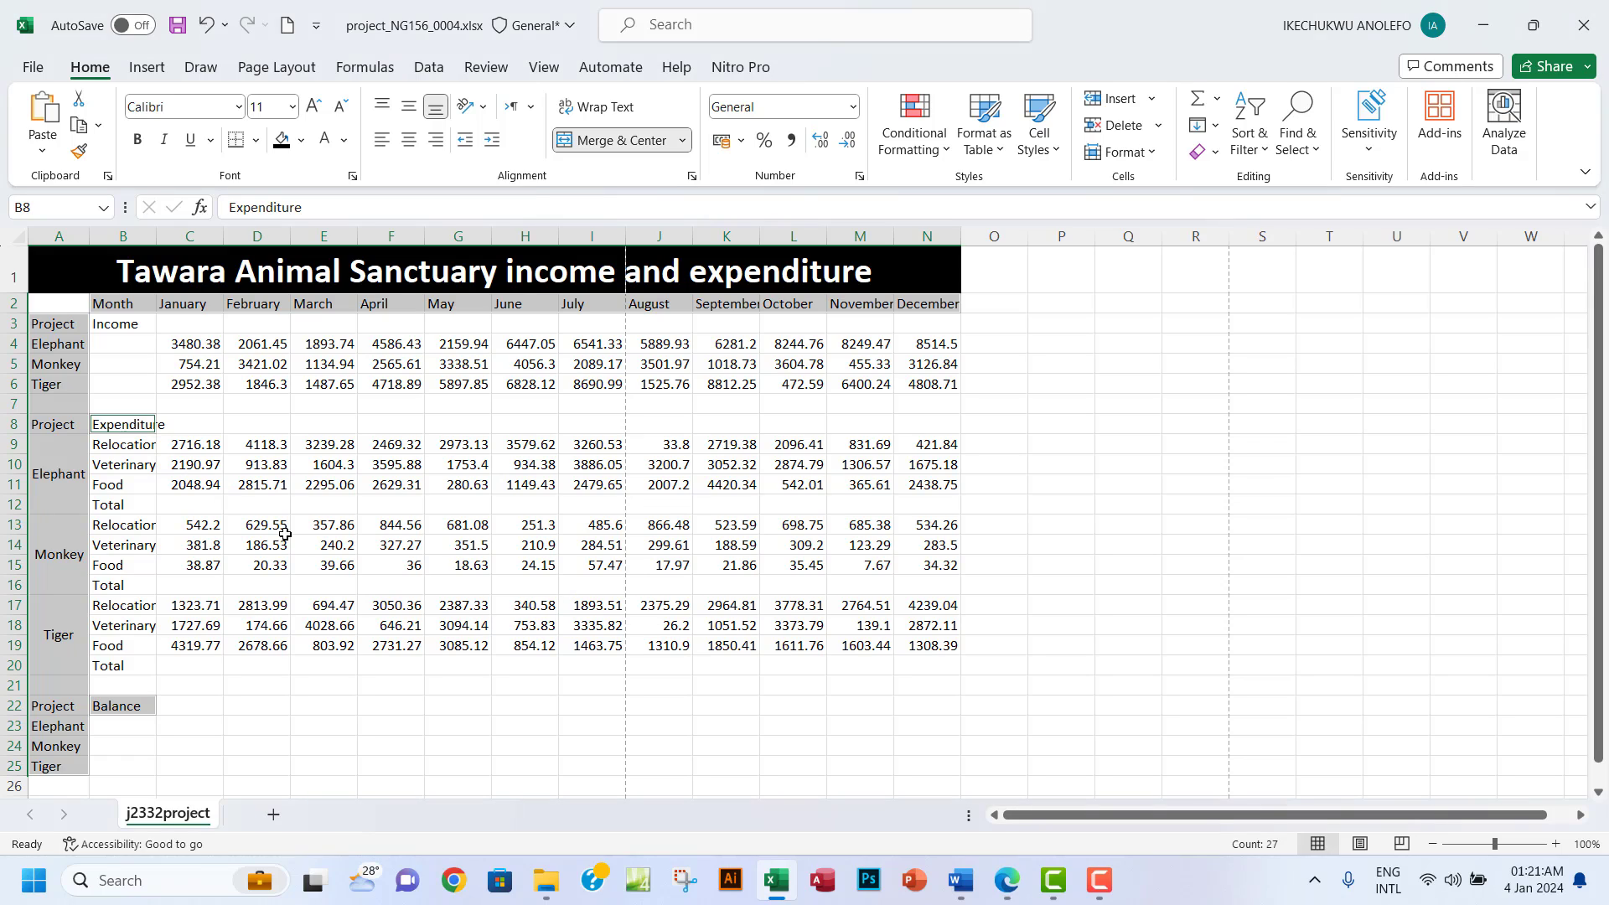
{"action": "left_click", "coordinate": [1007, 884]}
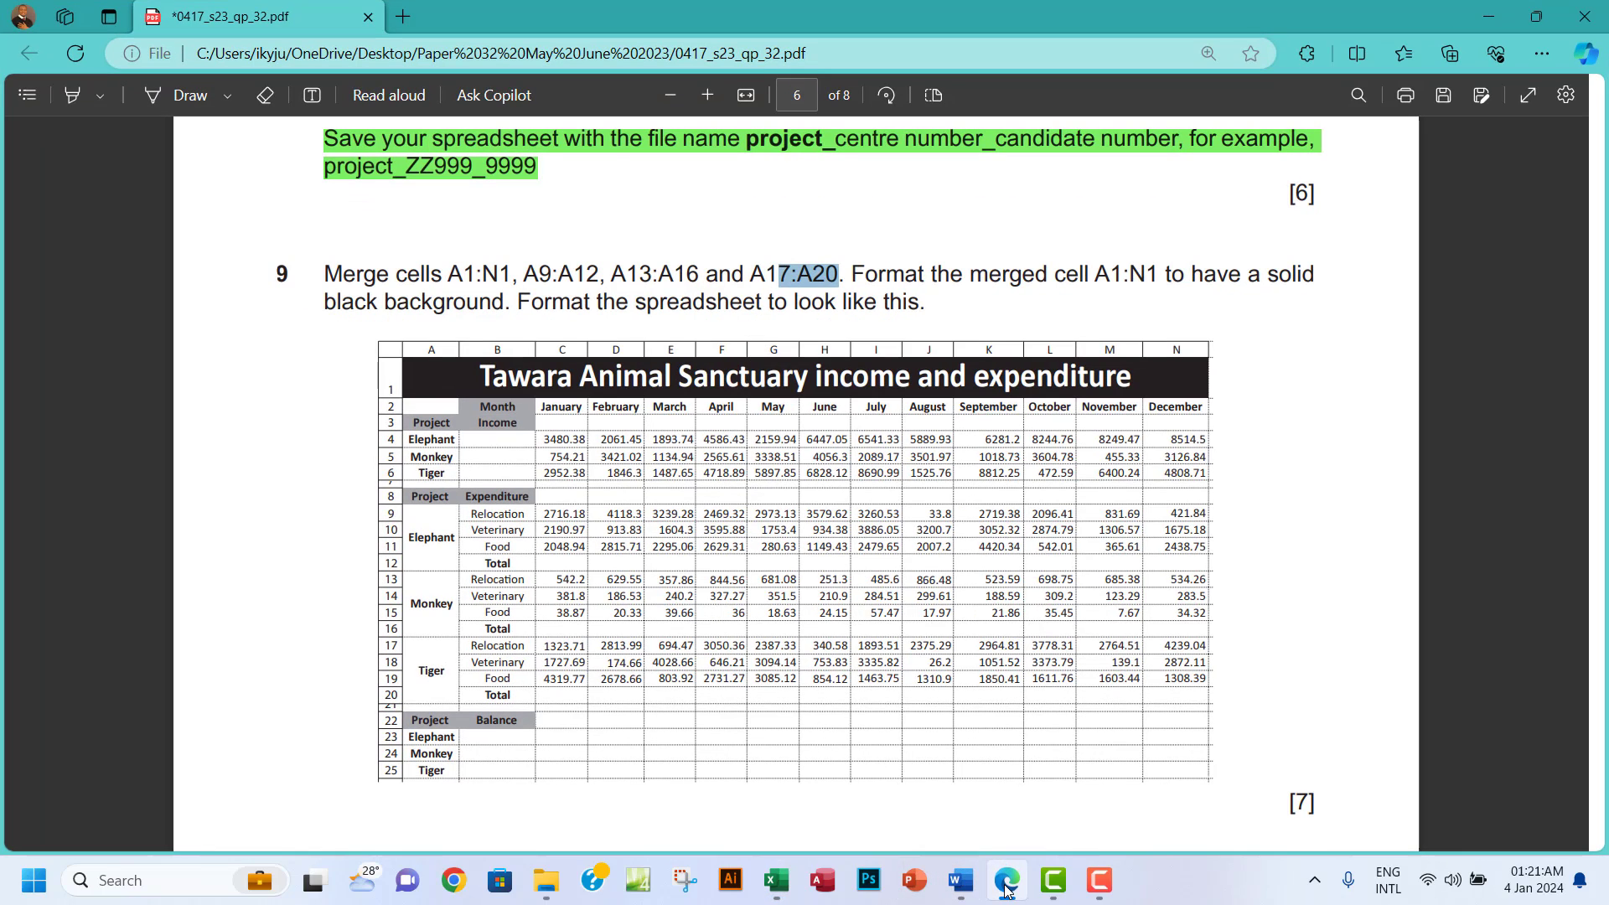
{"action": "left_click", "coordinate": [1007, 884]}
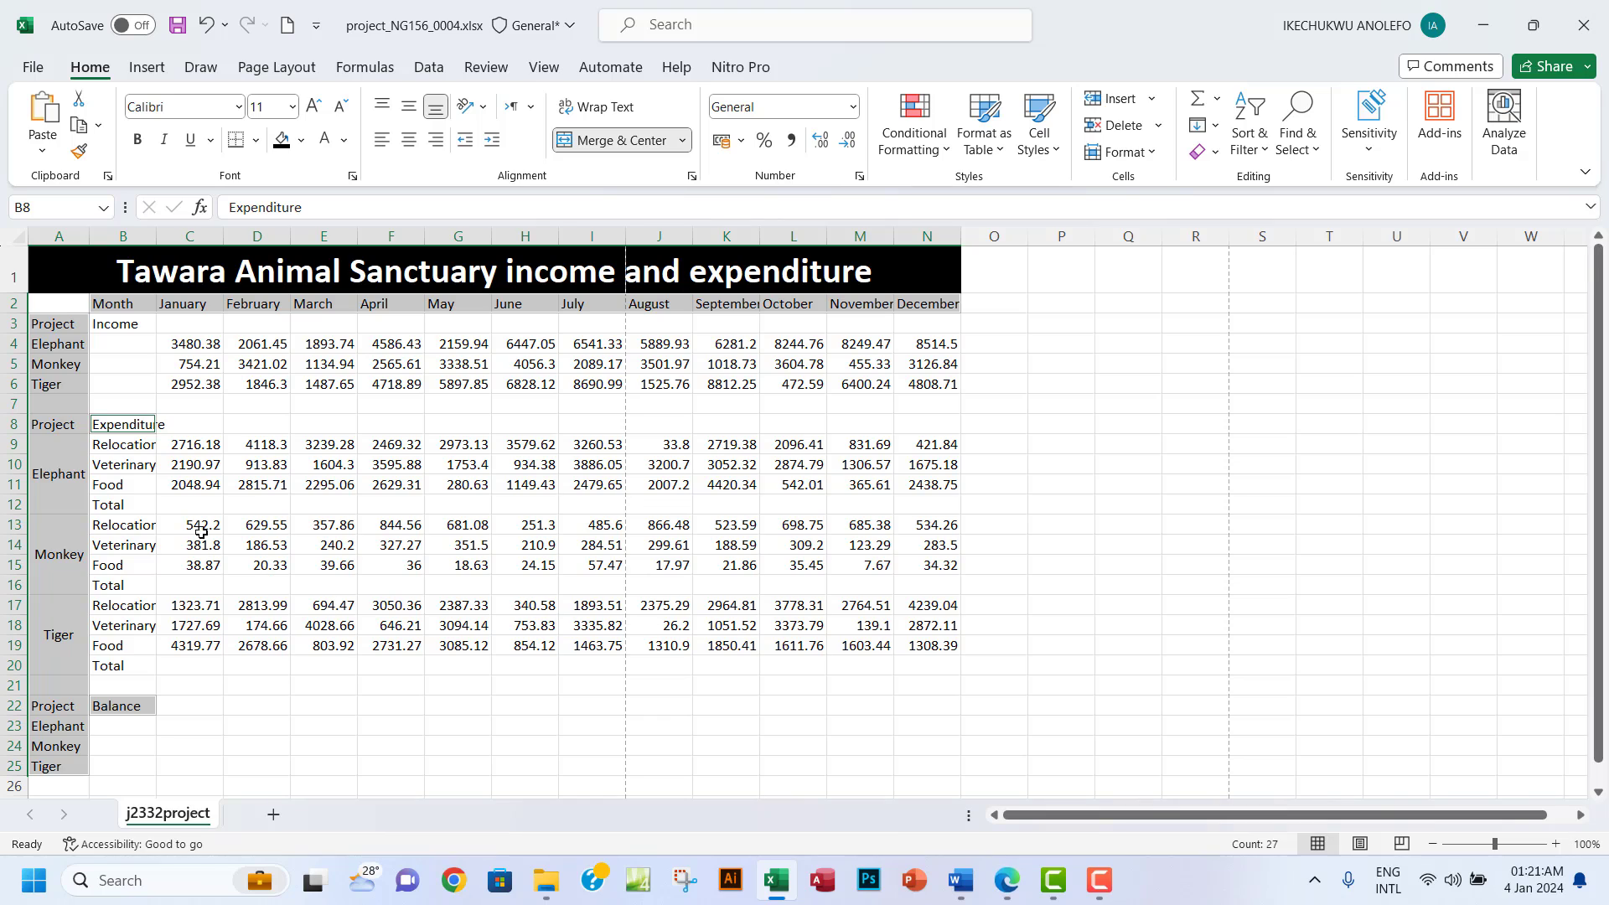
{"action": "left_click", "coordinate": [112, 507], "text": "ctrl"}
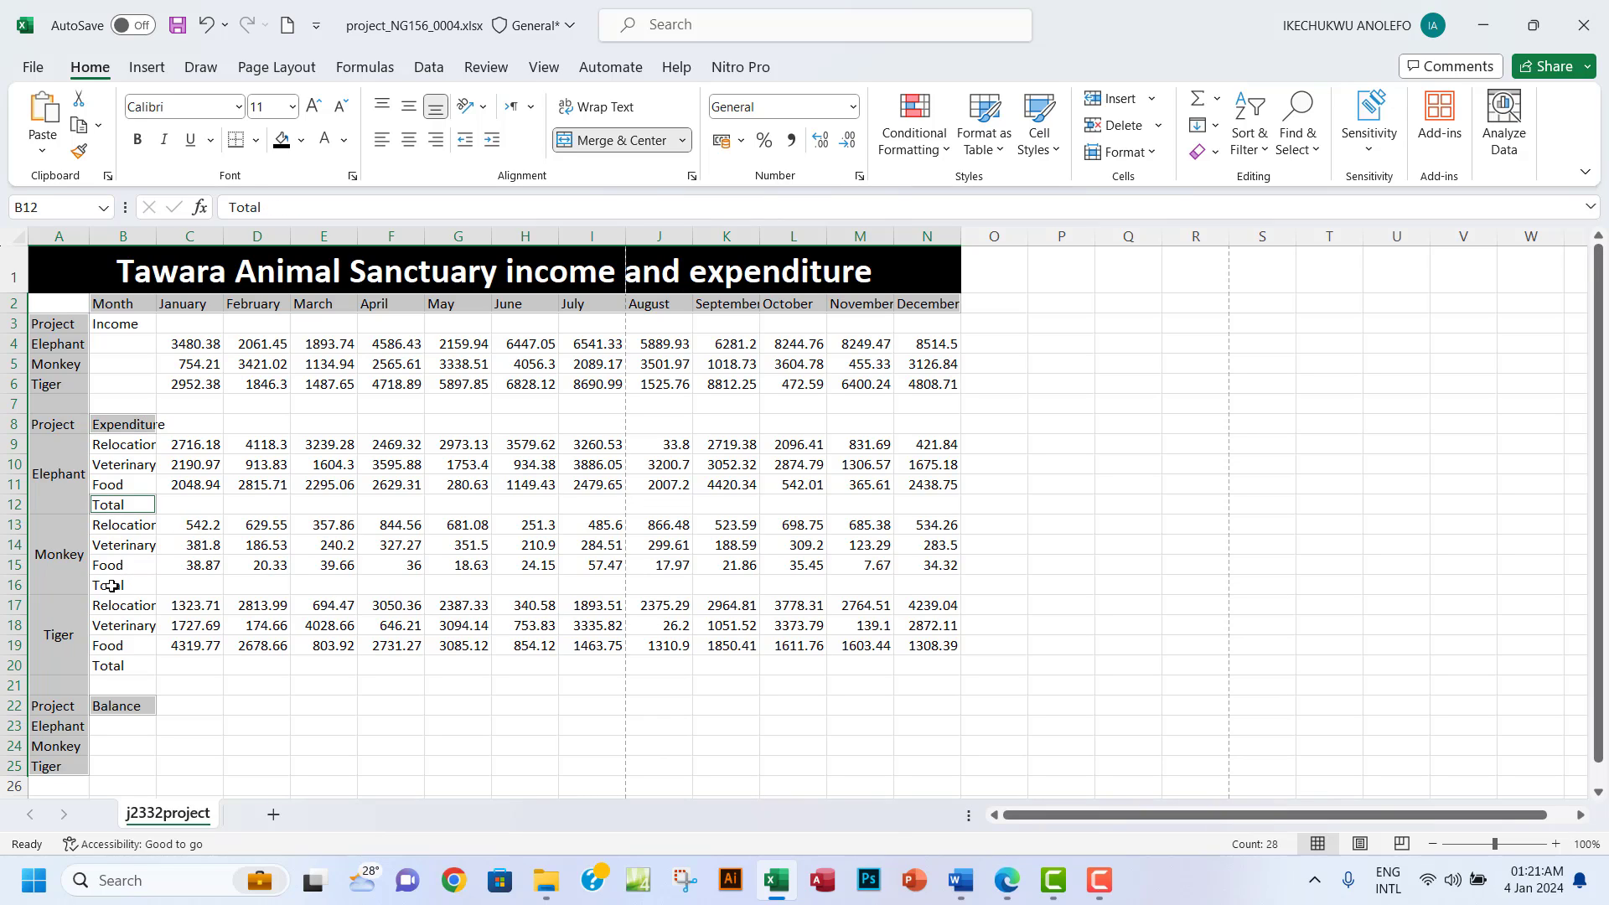
{"action": "left_click", "coordinate": [112, 586], "text": "ctrl"}
{"action": "left_click", "coordinate": [112, 666], "text": "ctrl"}
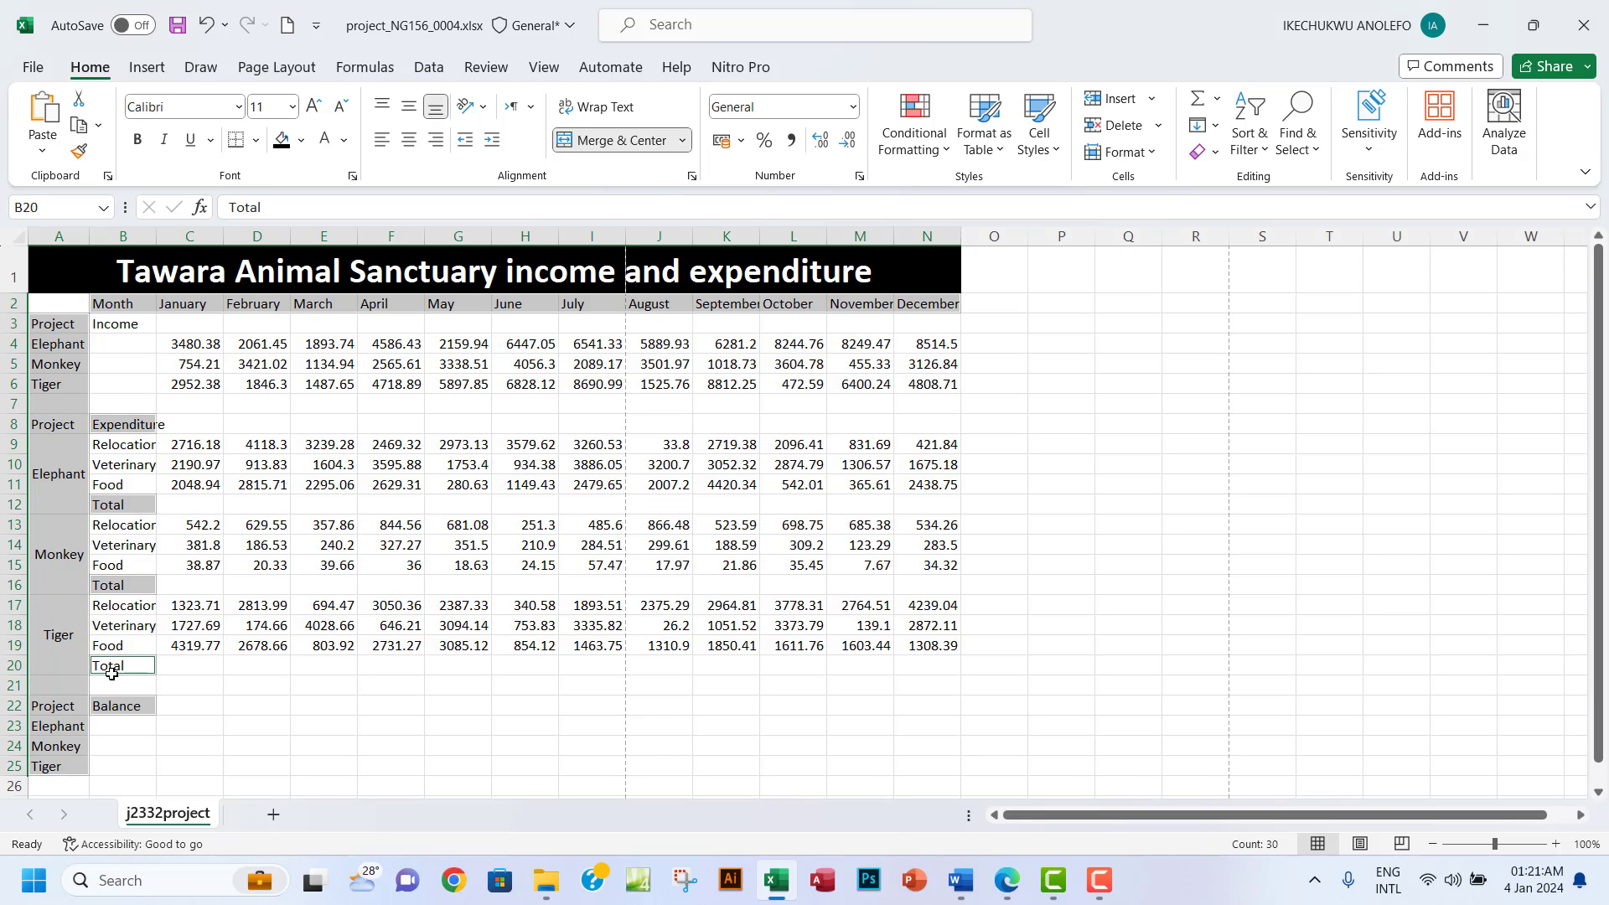
{"action": "left_click", "coordinate": [1006, 883]}
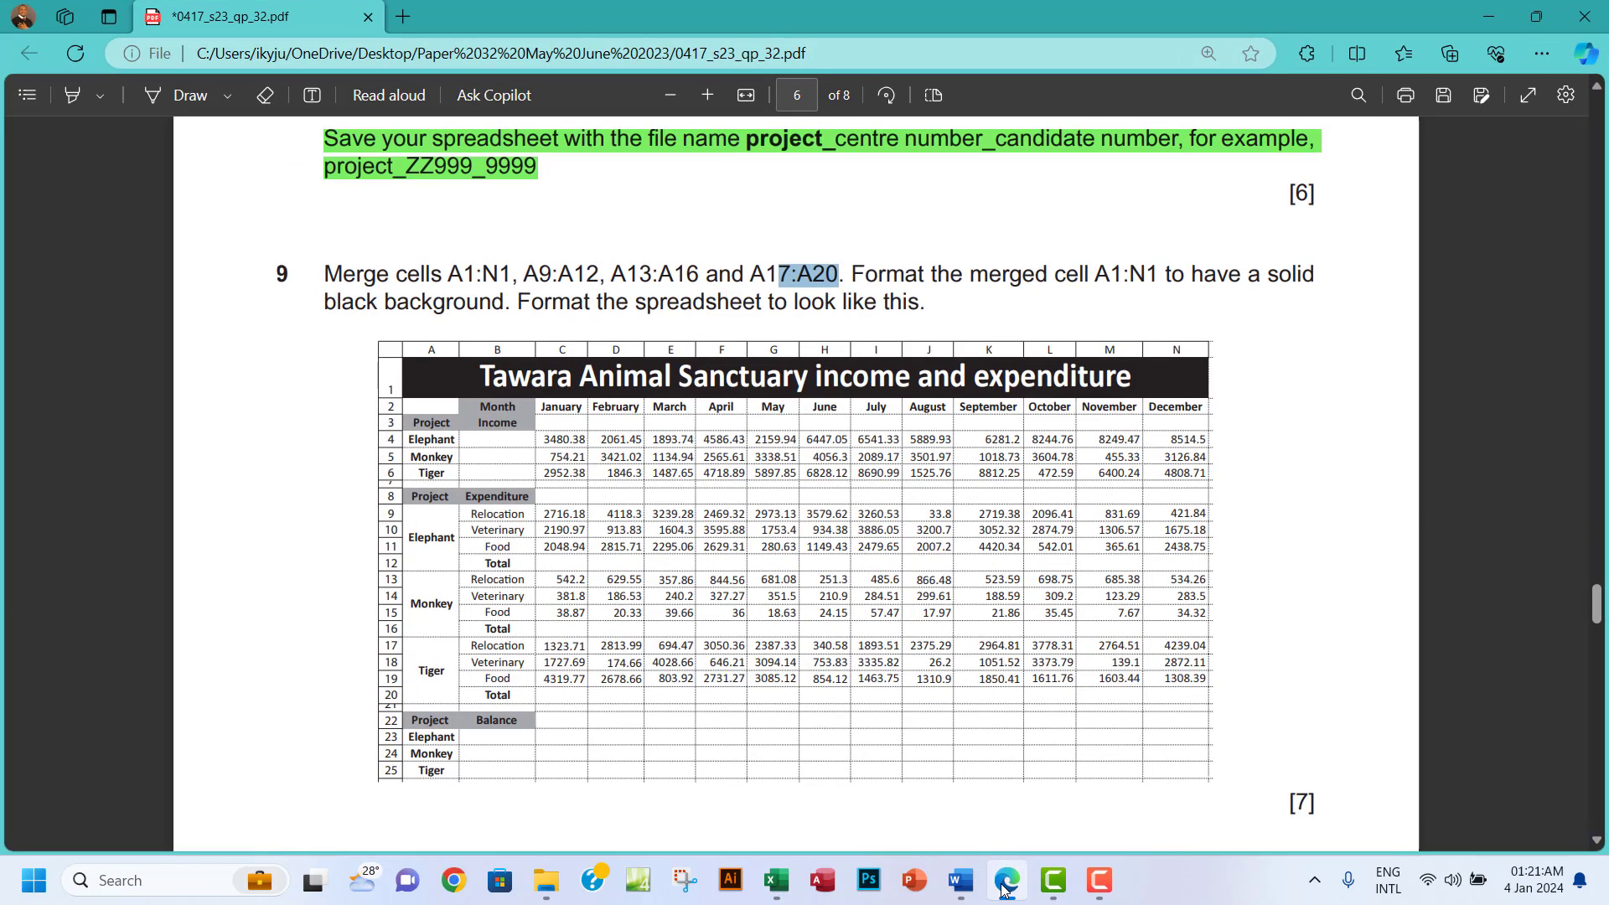
{"action": "left_click", "coordinate": [1004, 887]}
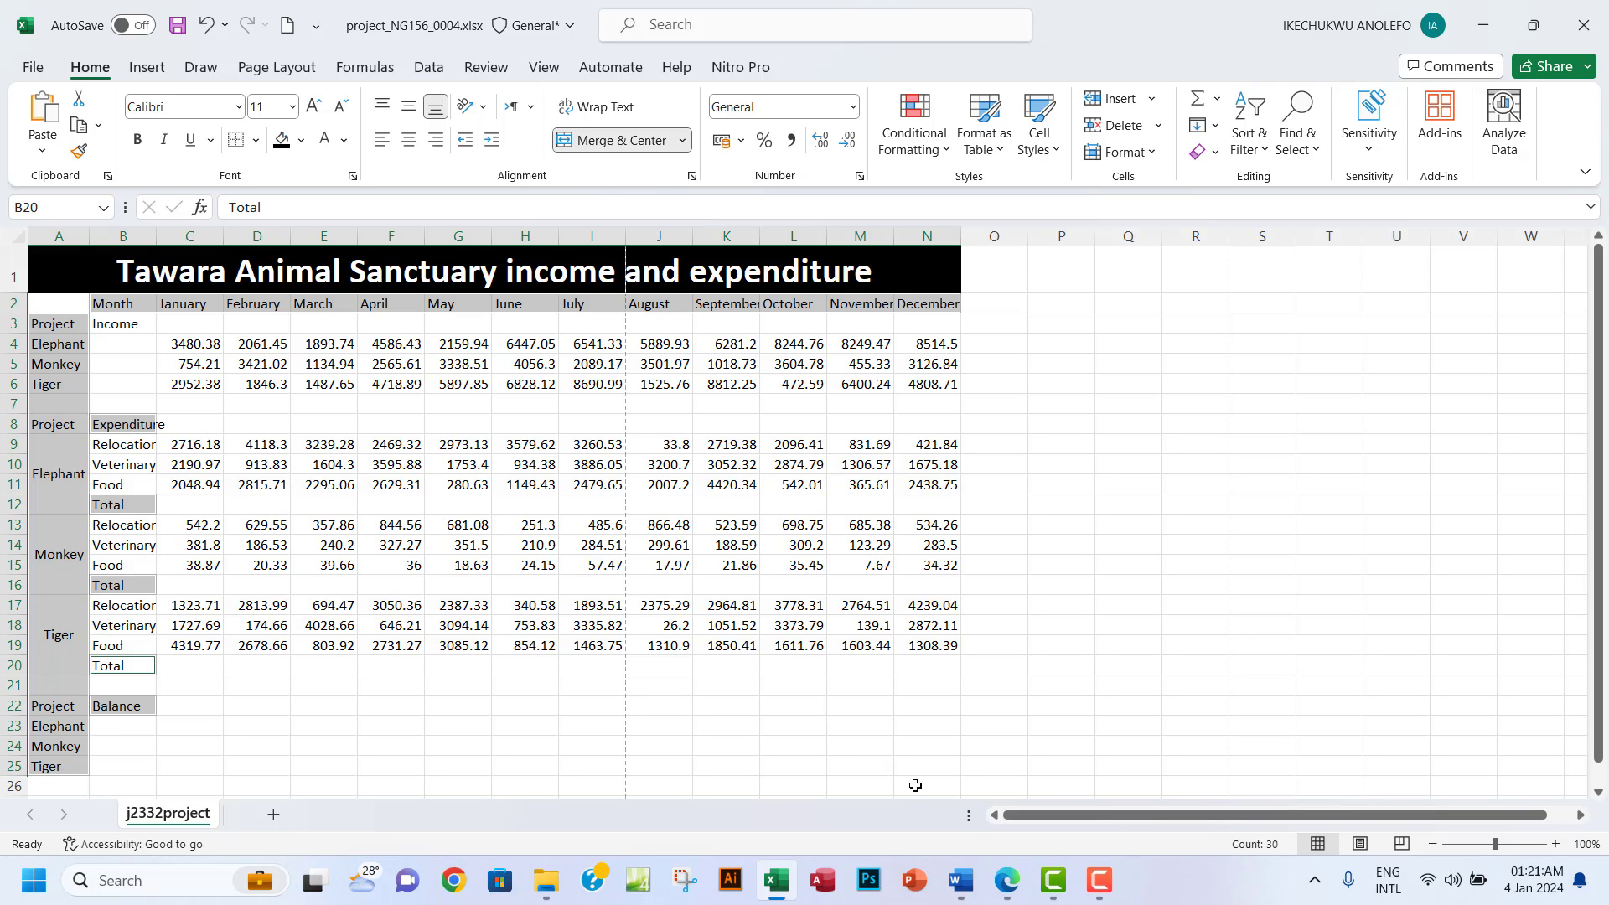
{"action": "left_click", "coordinate": [1015, 893]}
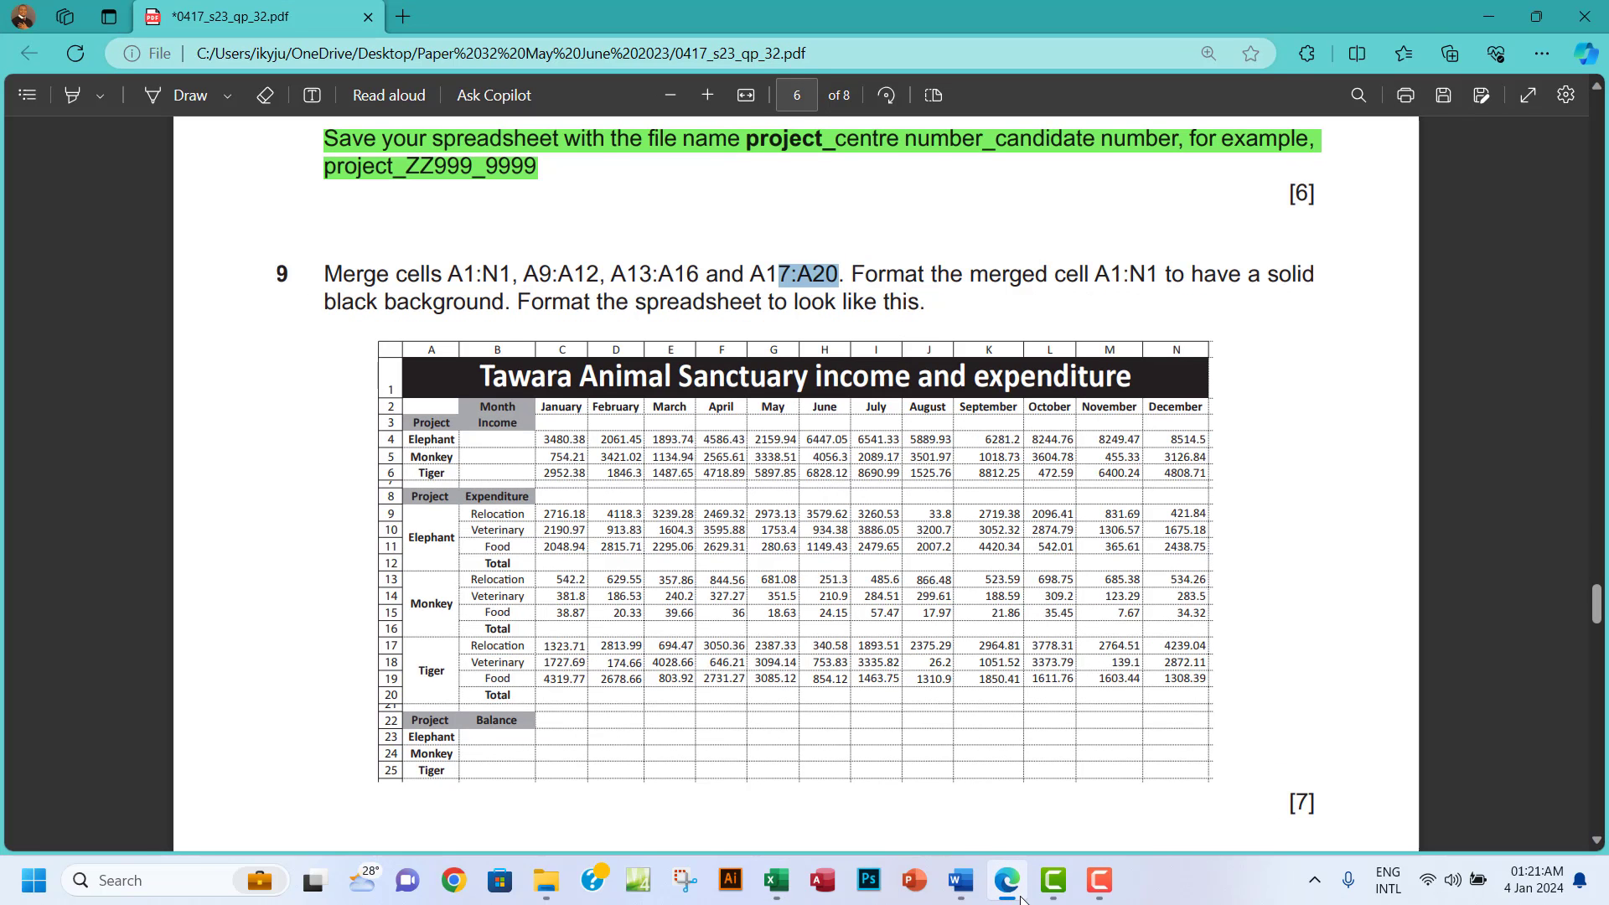
{"action": "left_click", "coordinate": [1022, 899]}
{"action": "left_click", "coordinate": [115, 327], "text": "ctrl"}
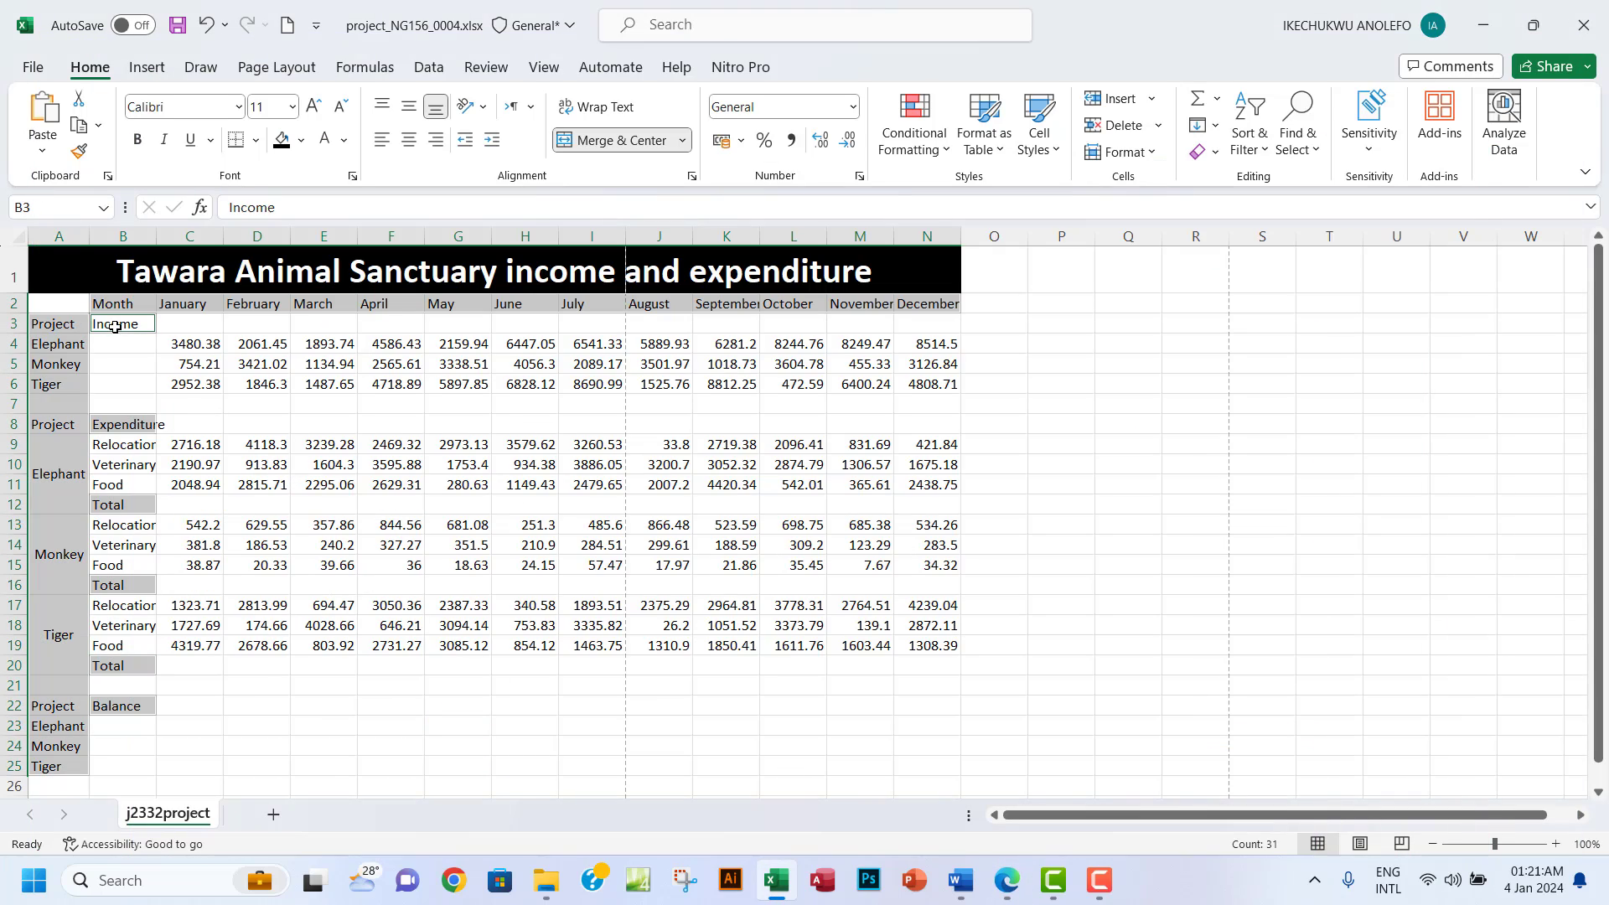
{"action": "left_click", "coordinate": [1002, 886]}
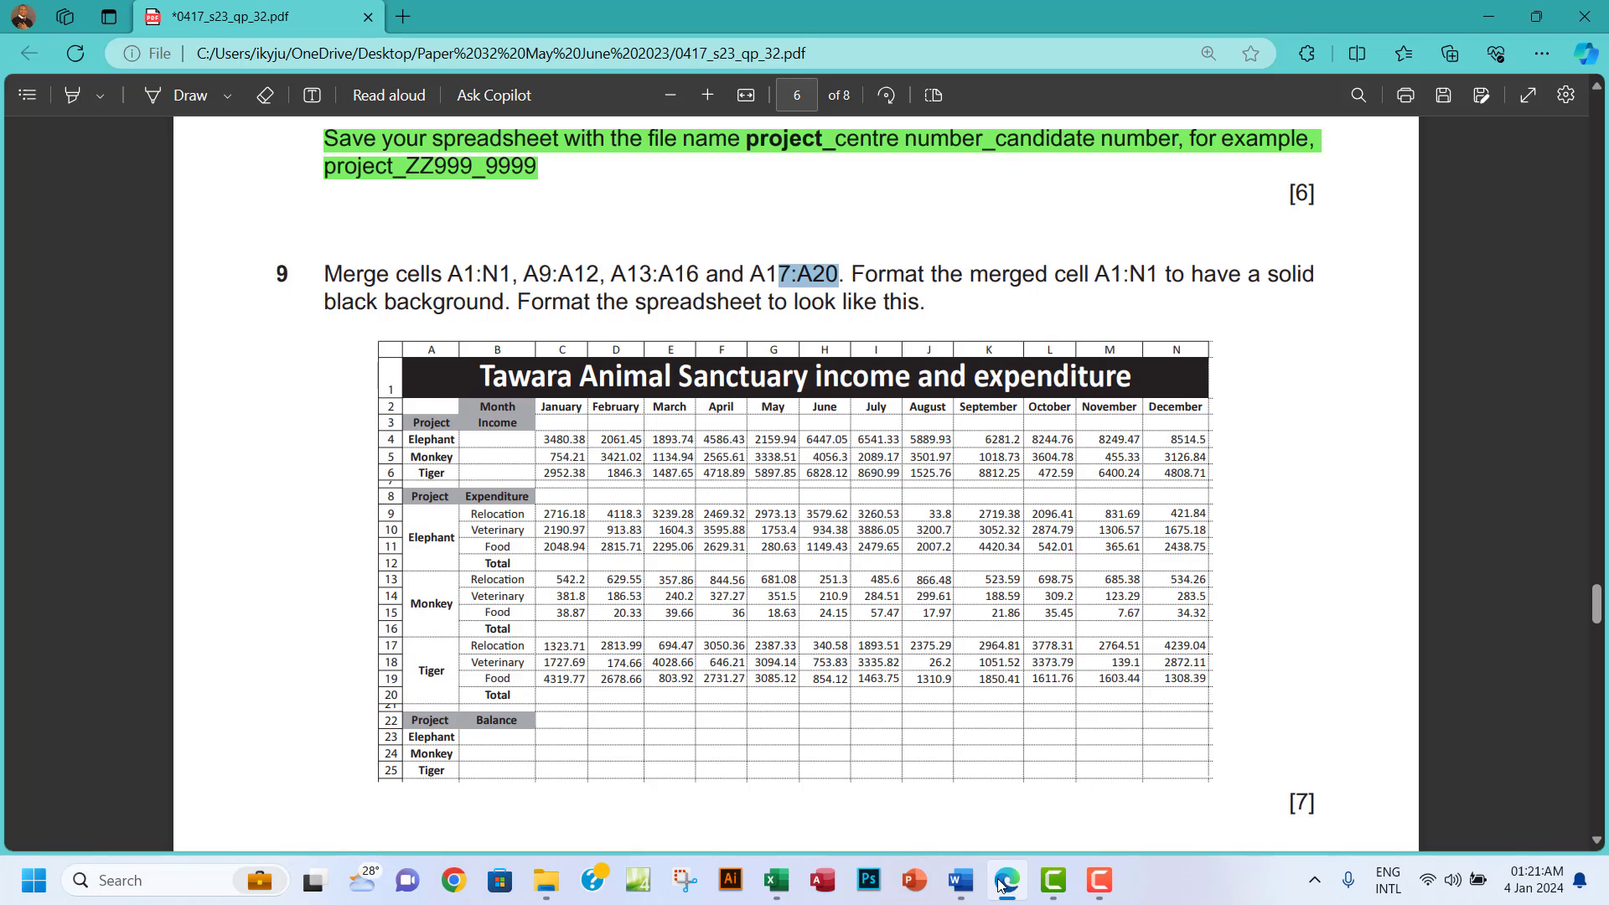
{"action": "left_click", "coordinate": [1002, 886]}
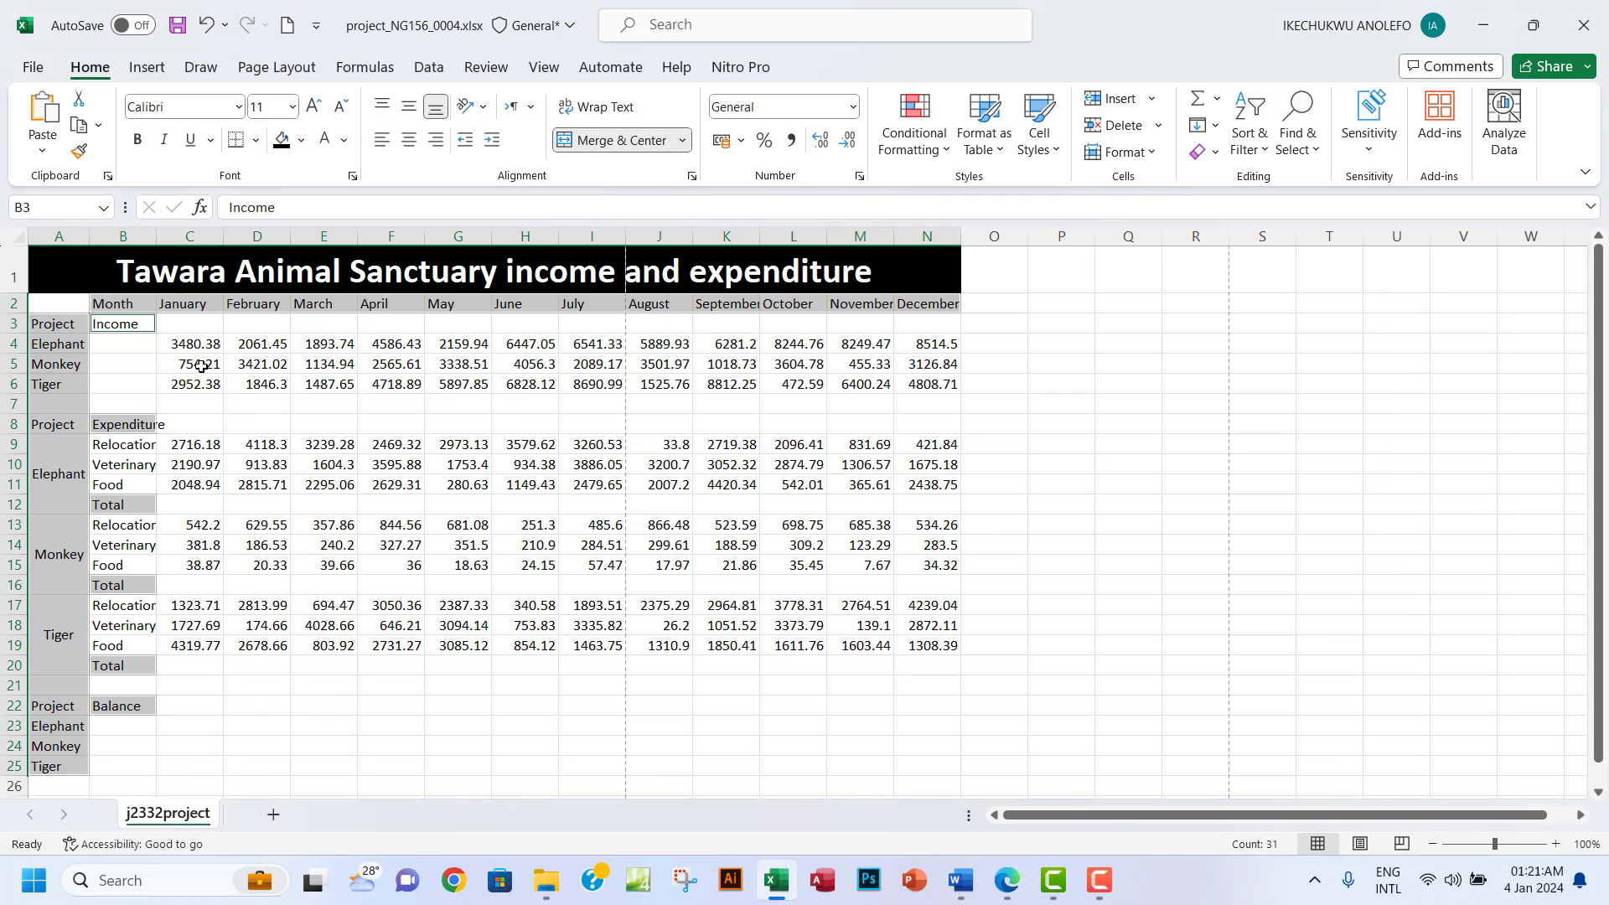
{"action": "left_click", "coordinate": [138, 139]}
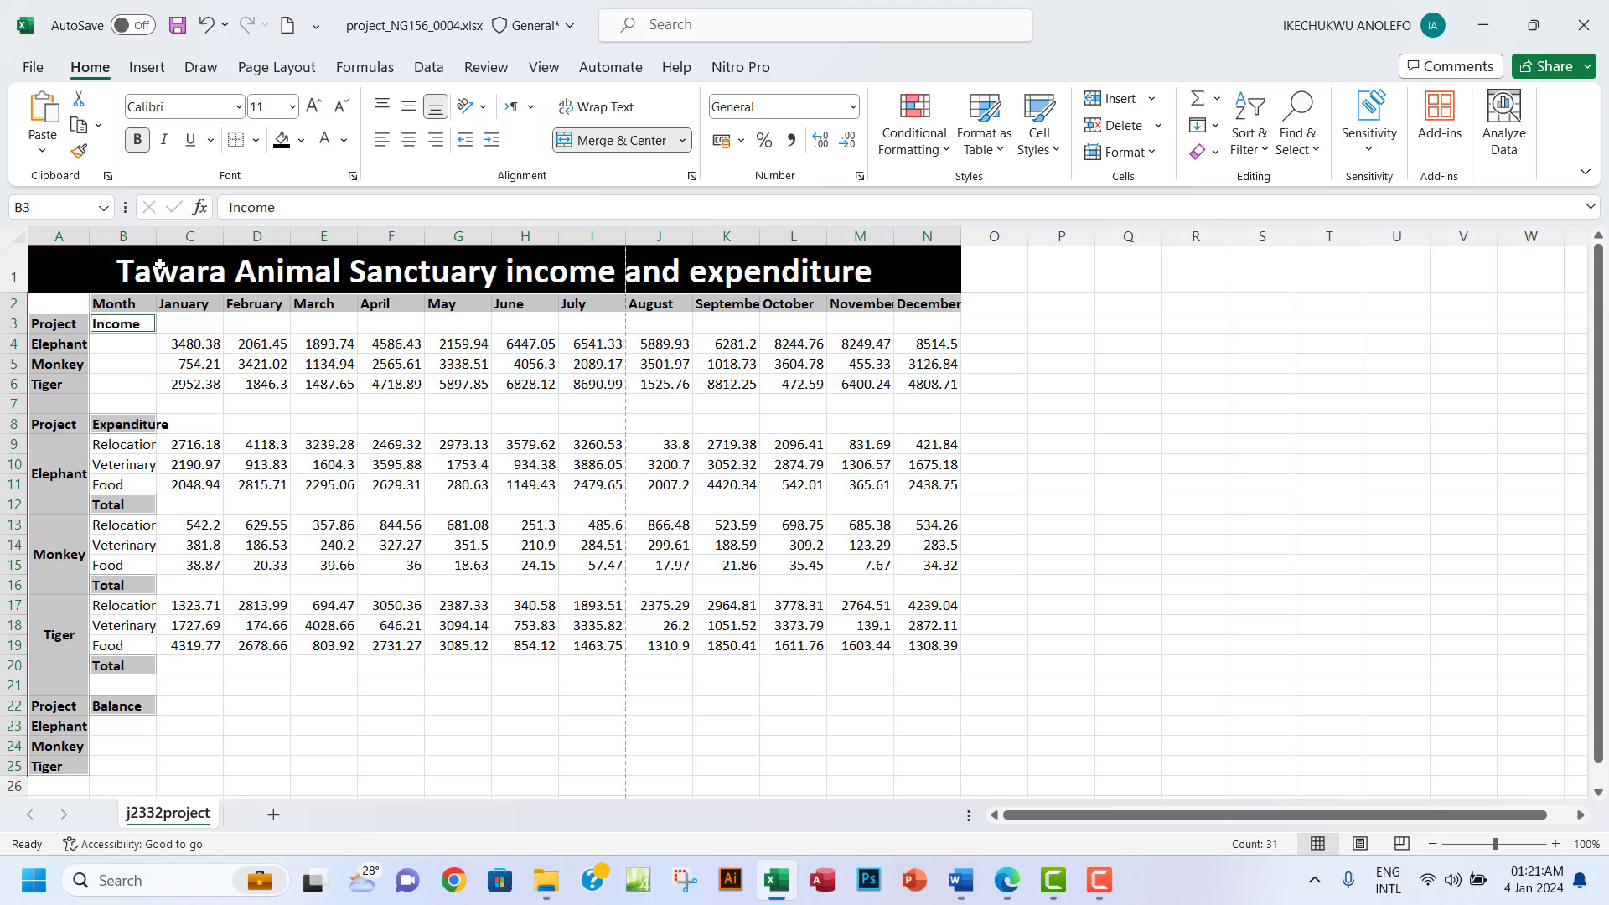
Autofit column B so 'Expenditure' fits.
{"action": "left_click", "coordinate": [147, 424]}
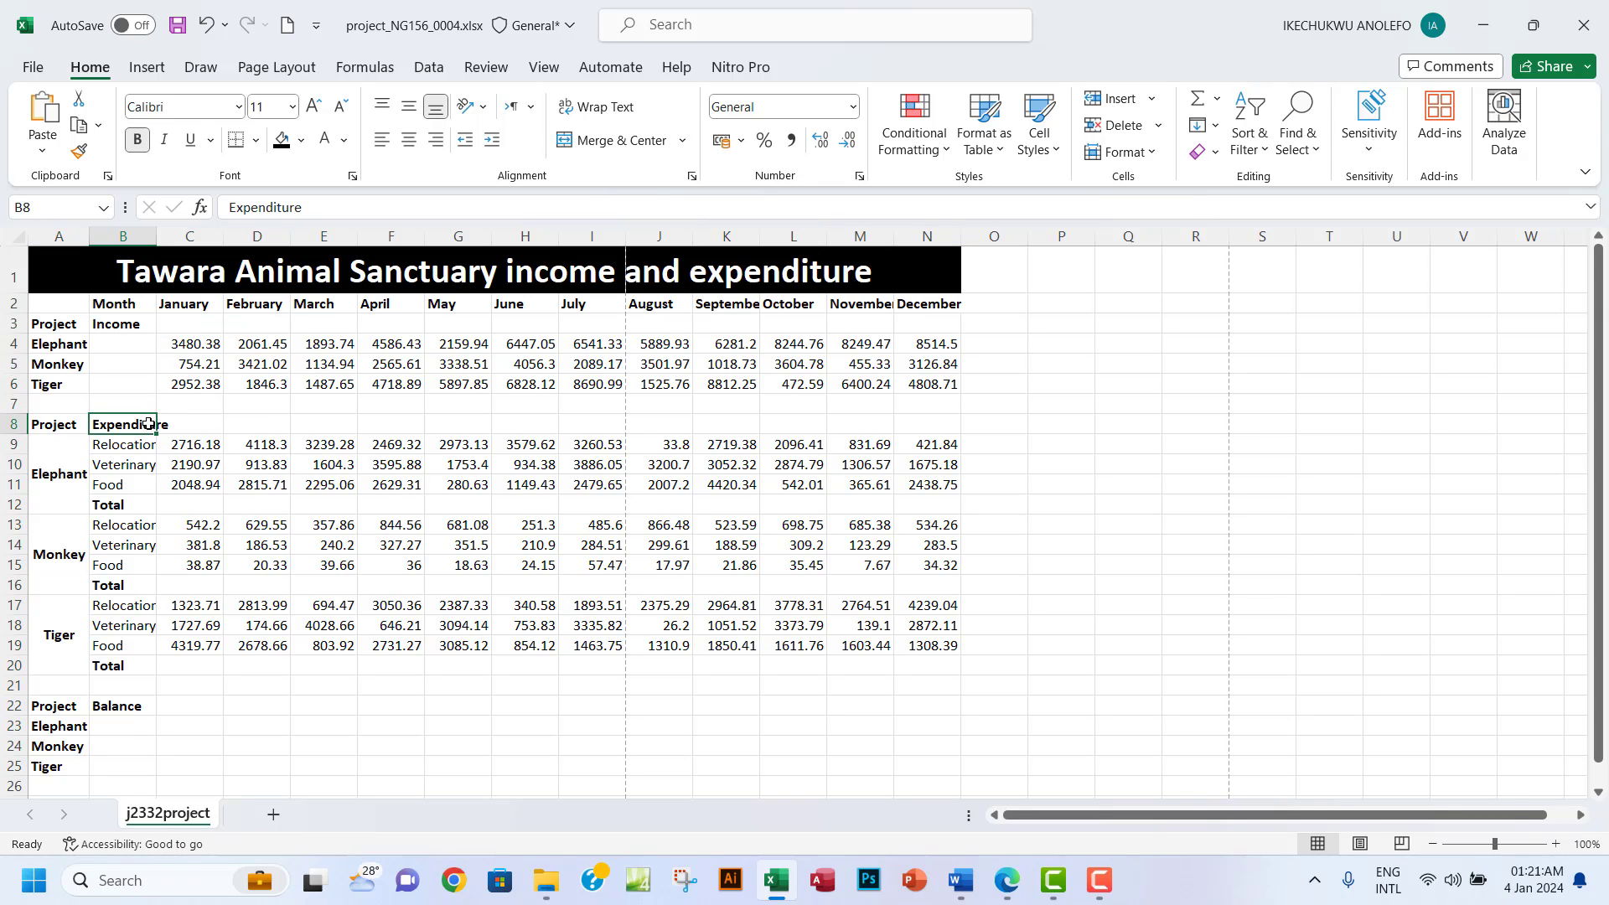
{"action": "double_click", "coordinate": [156, 243]}
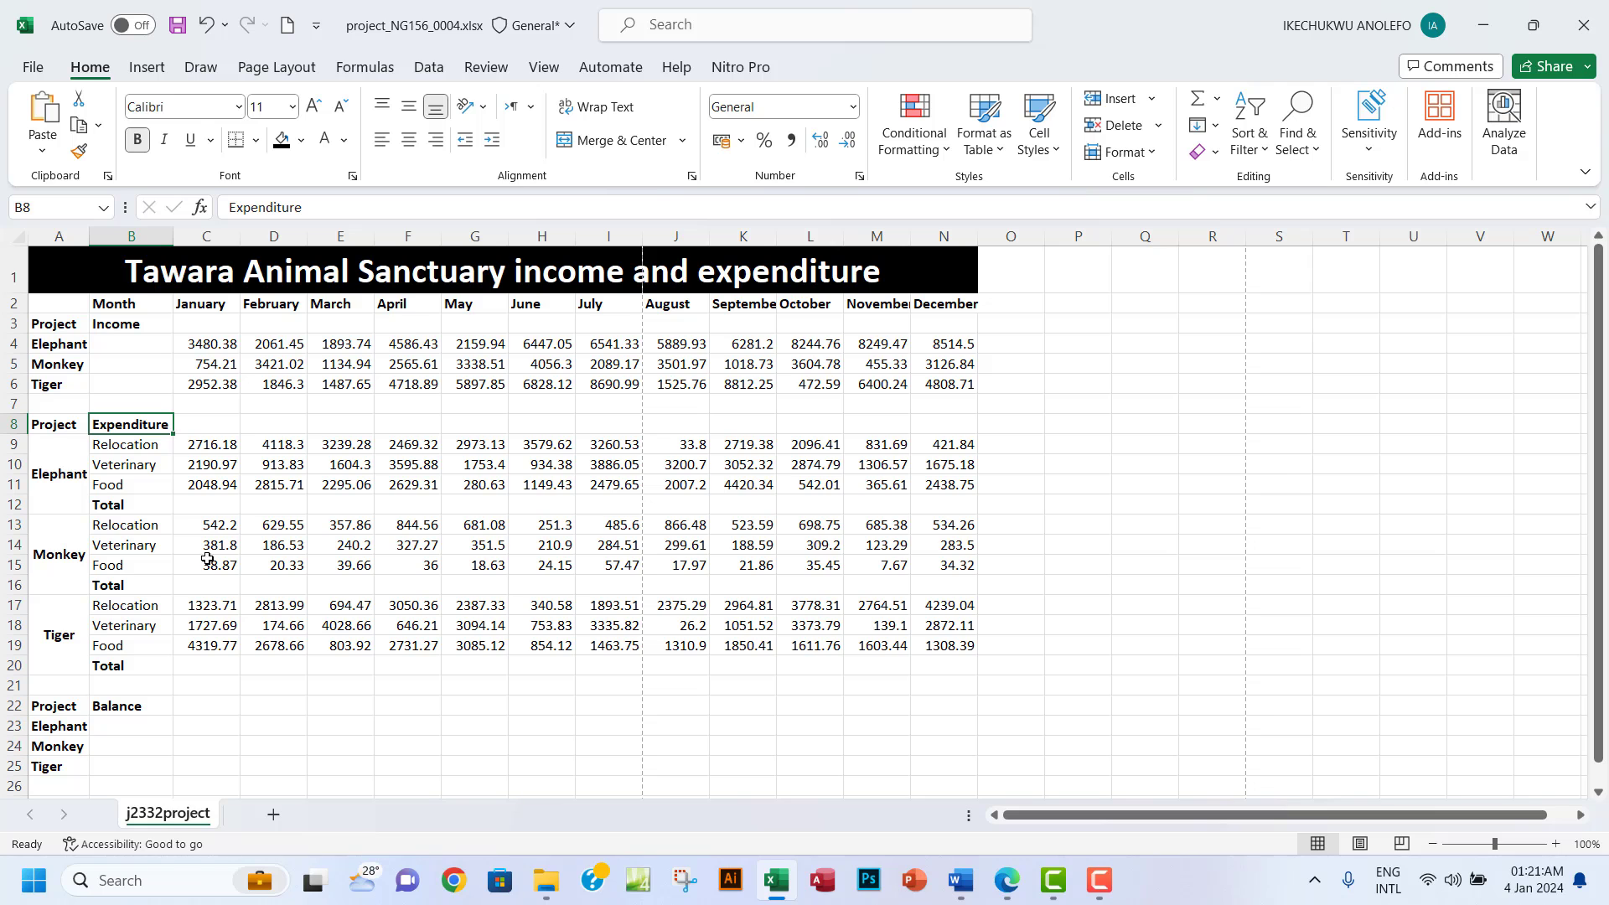
{"action": "left_click", "coordinate": [1009, 882]}
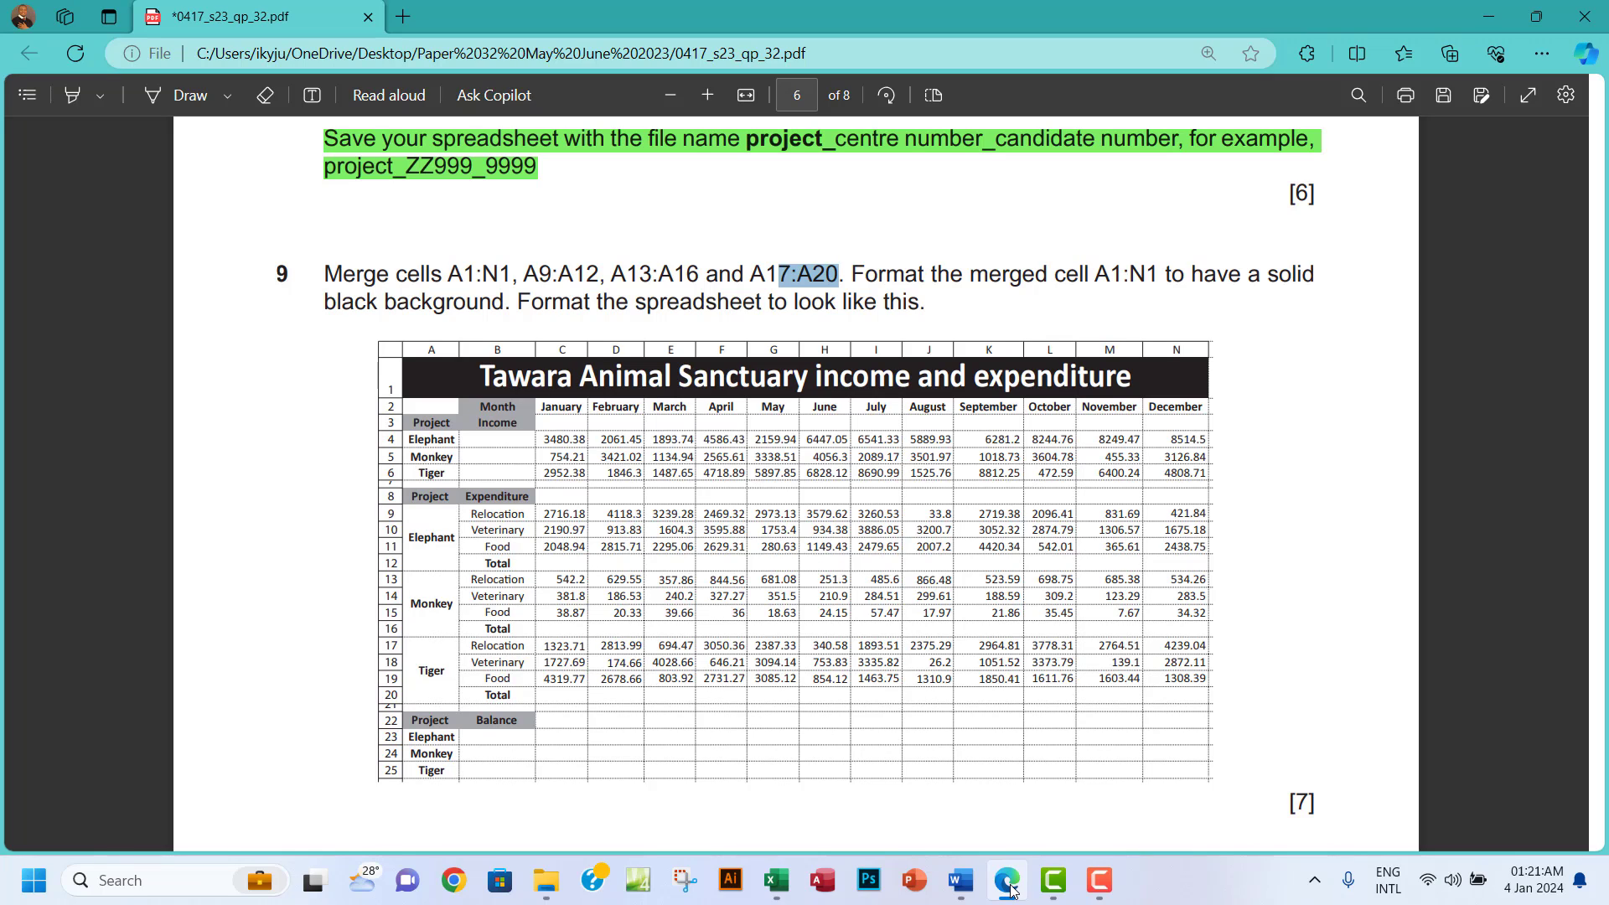
{"action": "left_click", "coordinate": [1010, 886]}
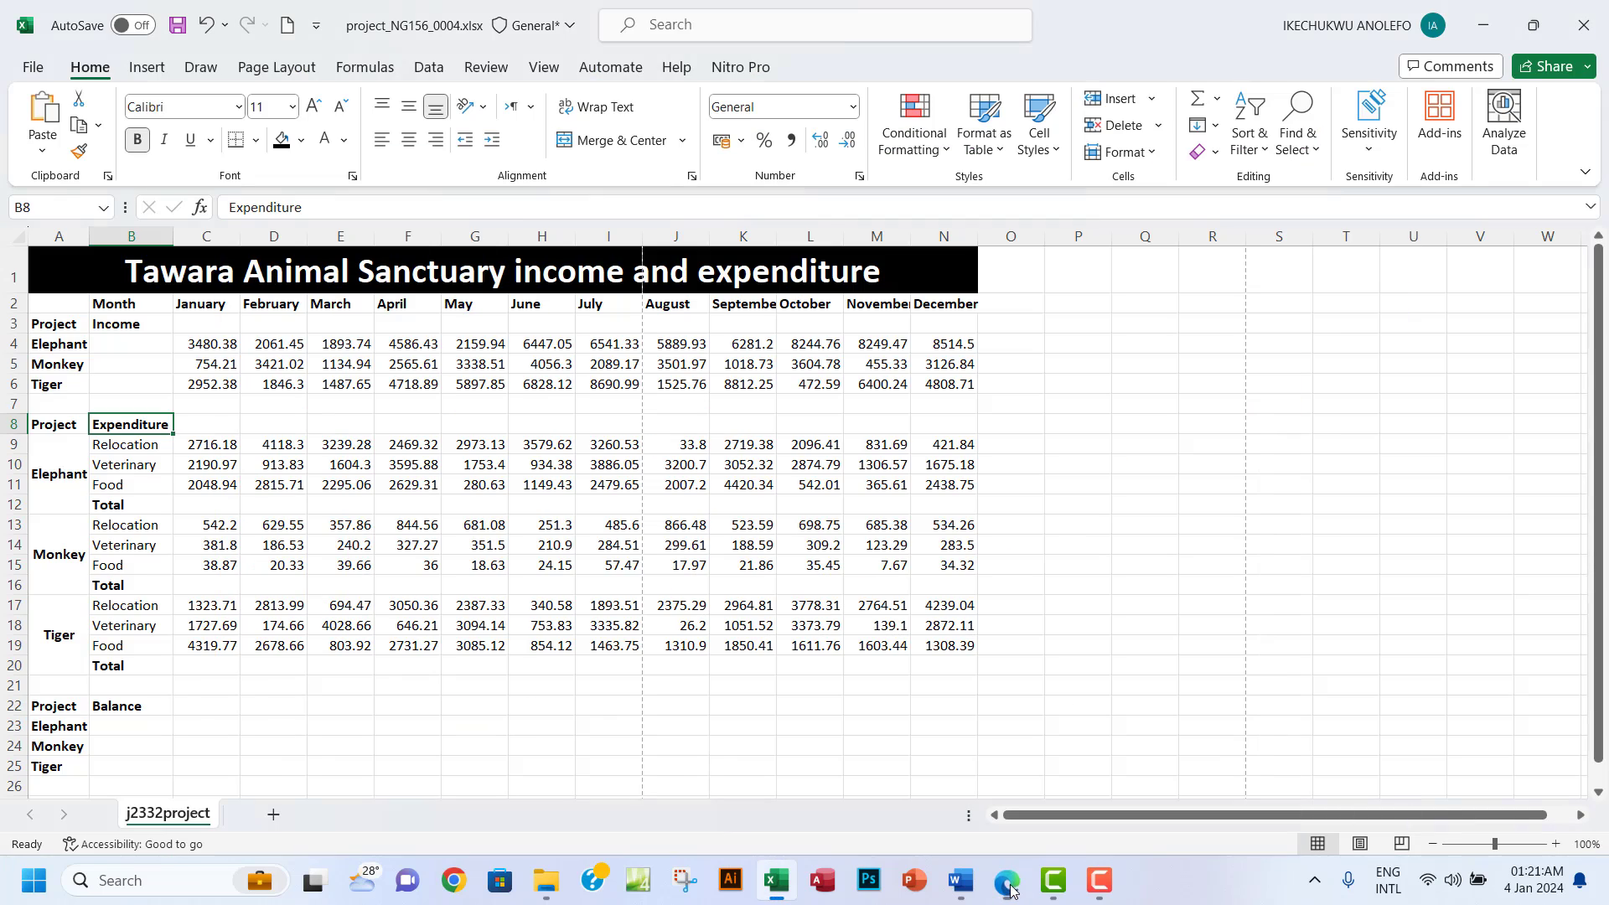
Shade header cells A3, B2:B3, A8:B8 and A22:B22 dark grey.
{"action": "left_click", "coordinate": [50, 330], "text": "ctrl"}
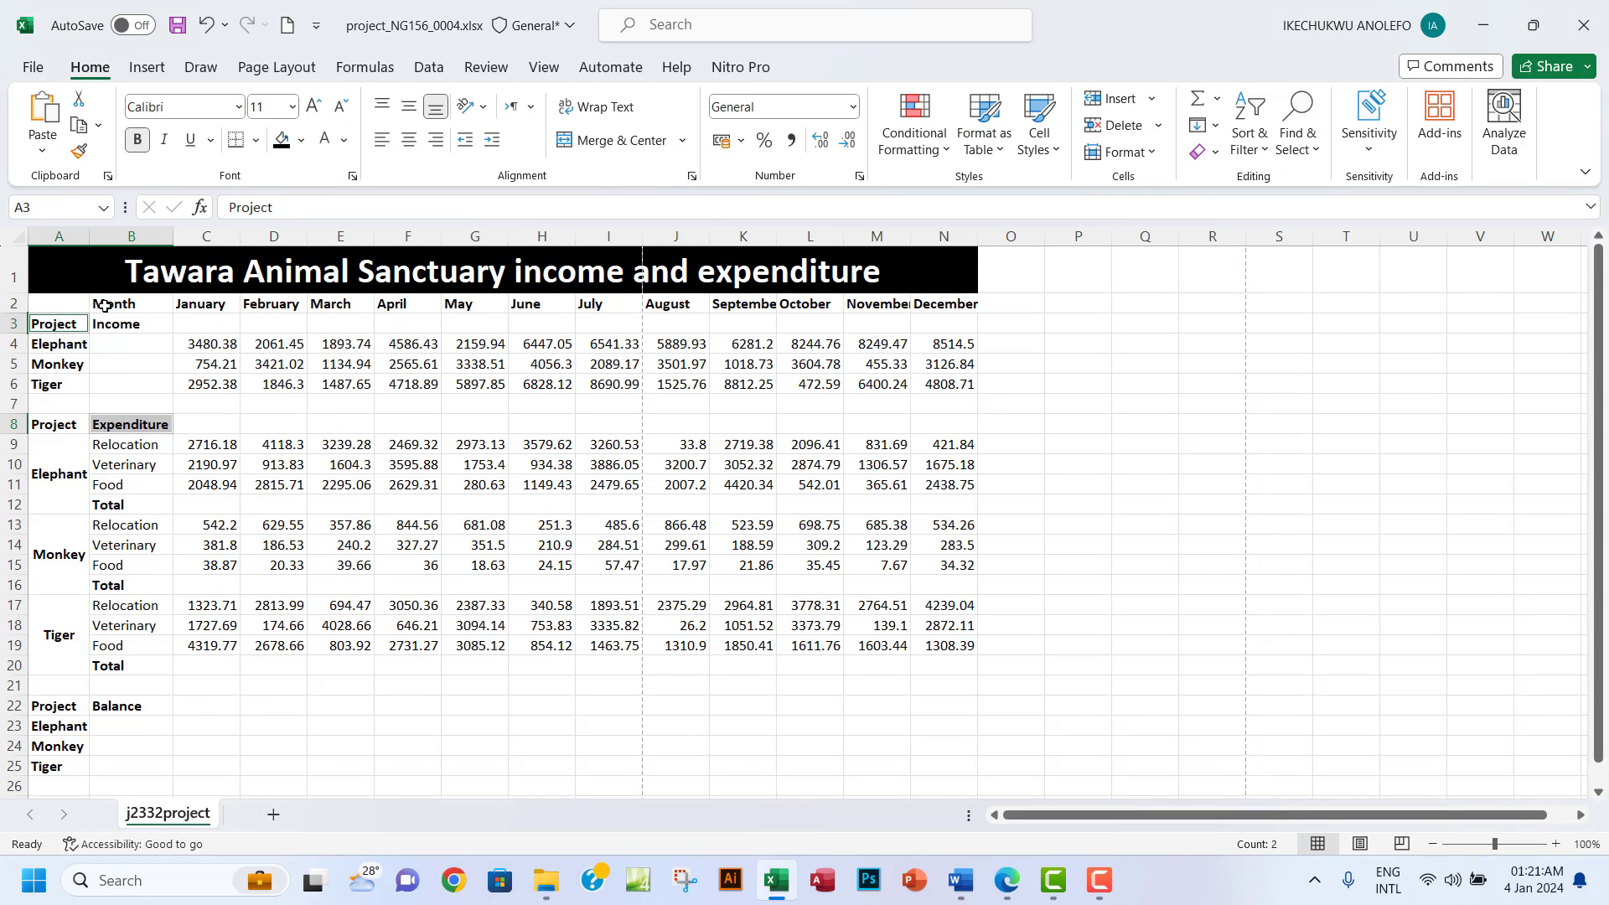
{"action": "left_click_drag", "start_coordinate": [105, 304], "coordinate": [105, 323]}
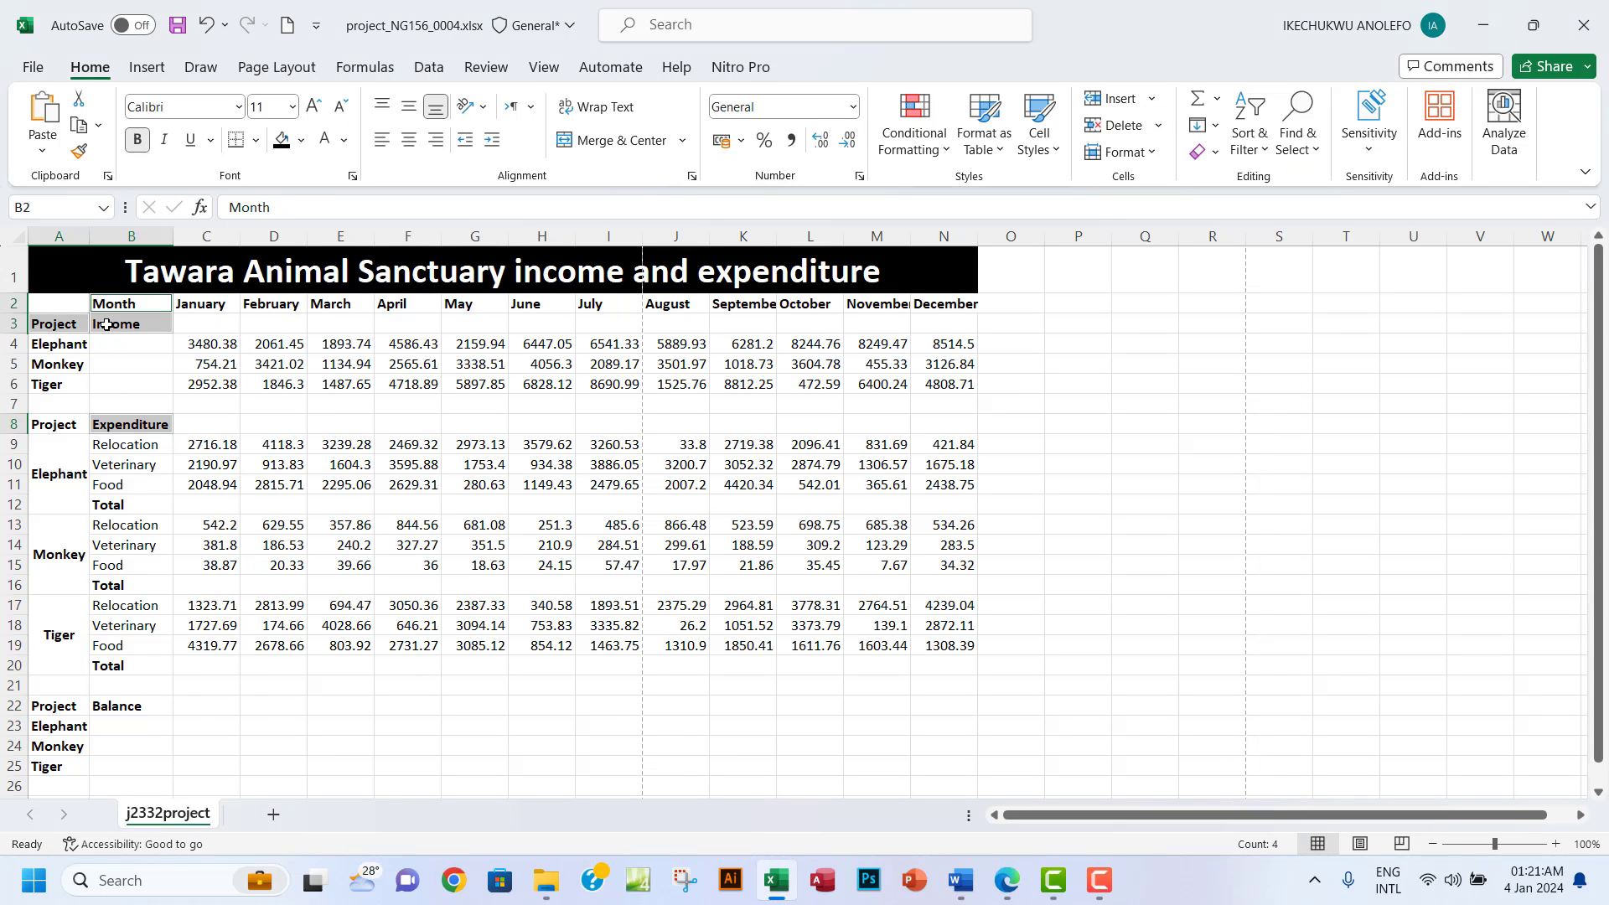
{"action": "left_click", "coordinate": [66, 326]}
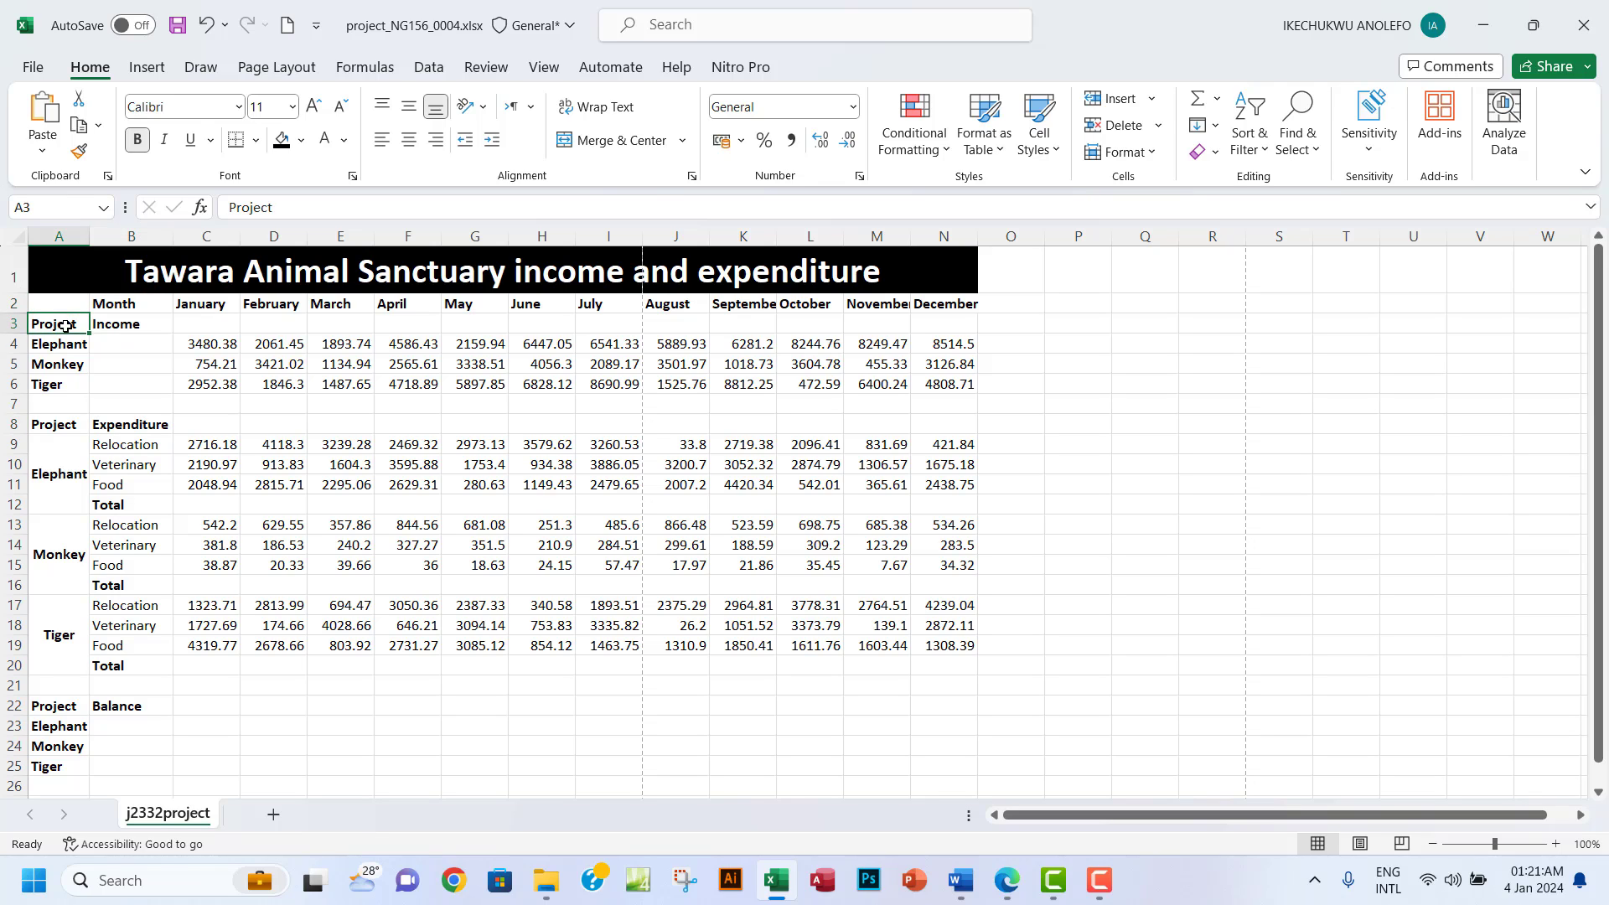
{"action": "left_click_drag", "start_coordinate": [117, 305], "coordinate": [118, 323]}
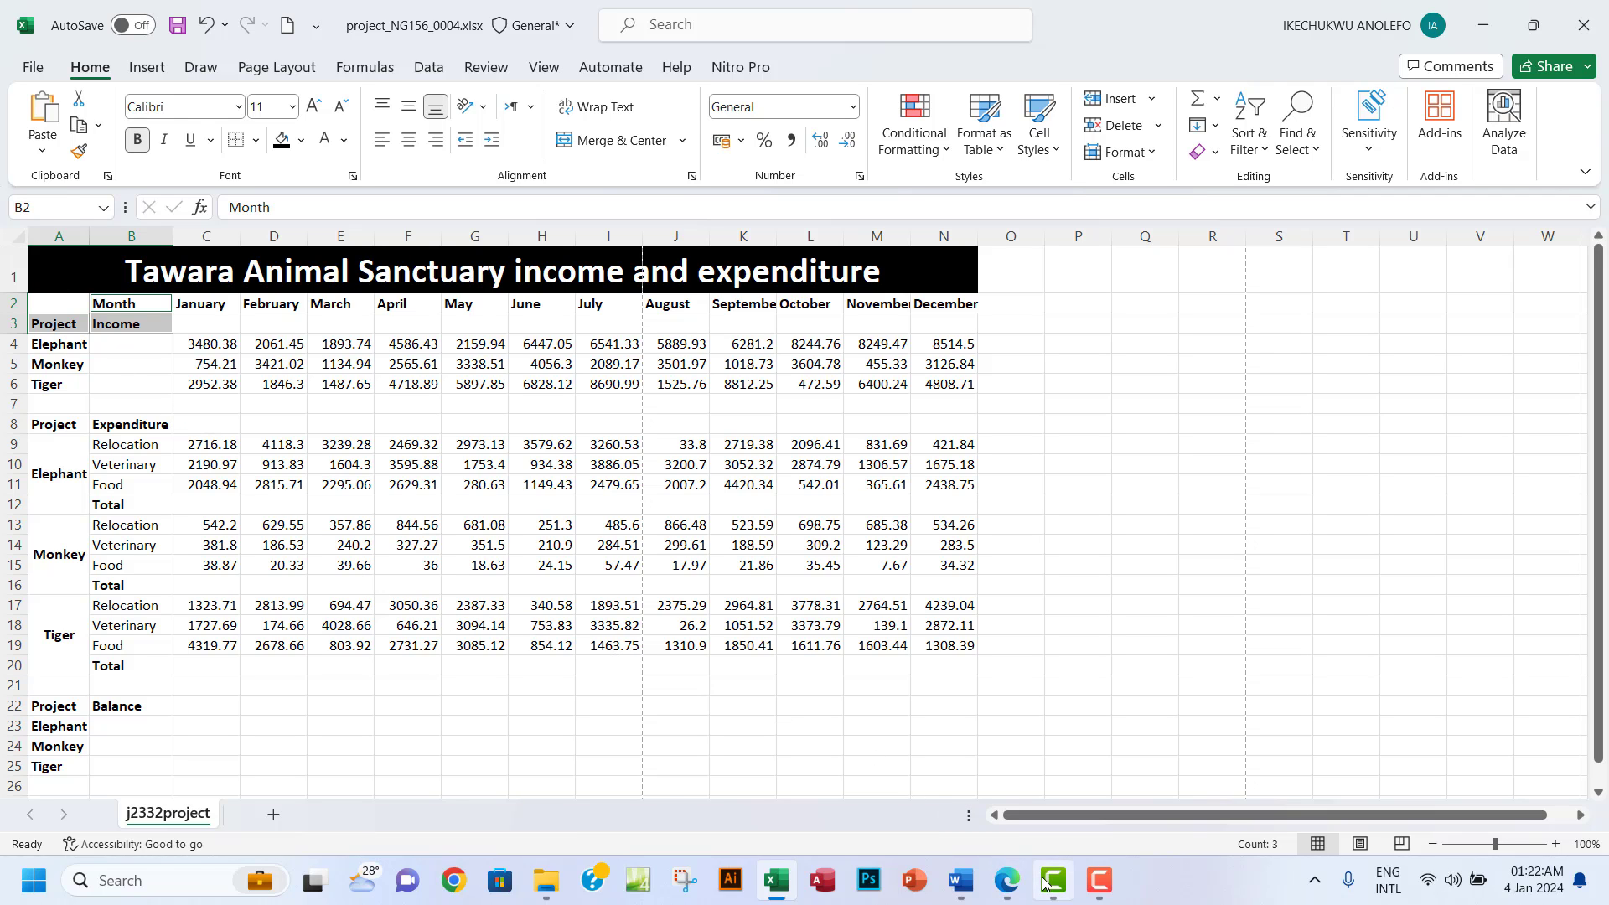
{"action": "left_click", "coordinate": [1019, 893]}
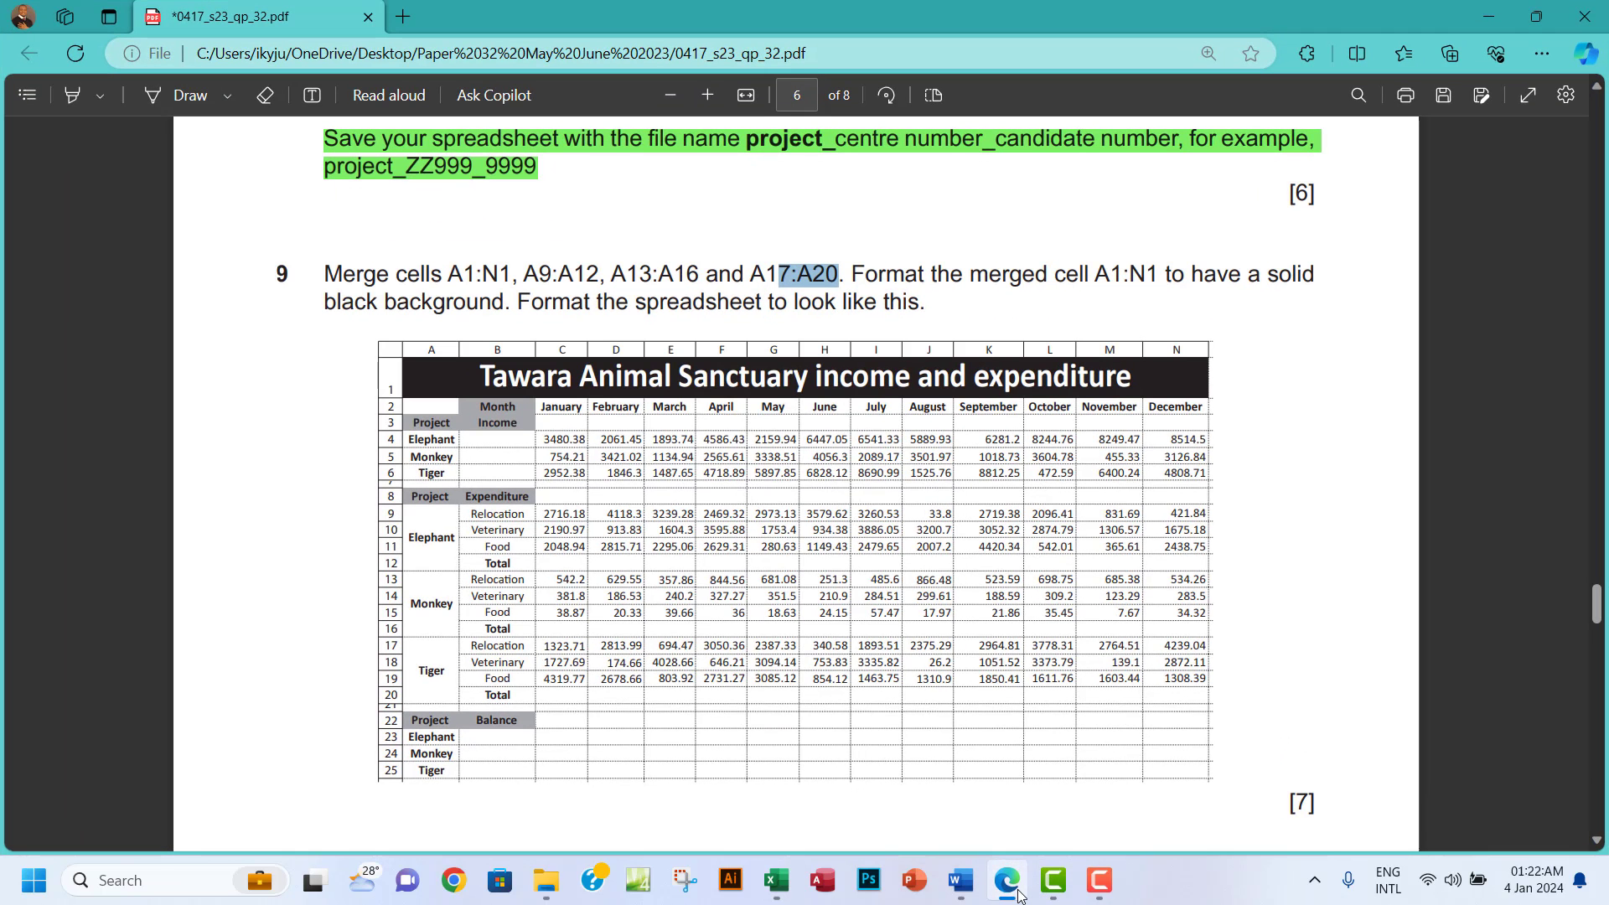
{"action": "left_click", "coordinate": [1019, 894]}
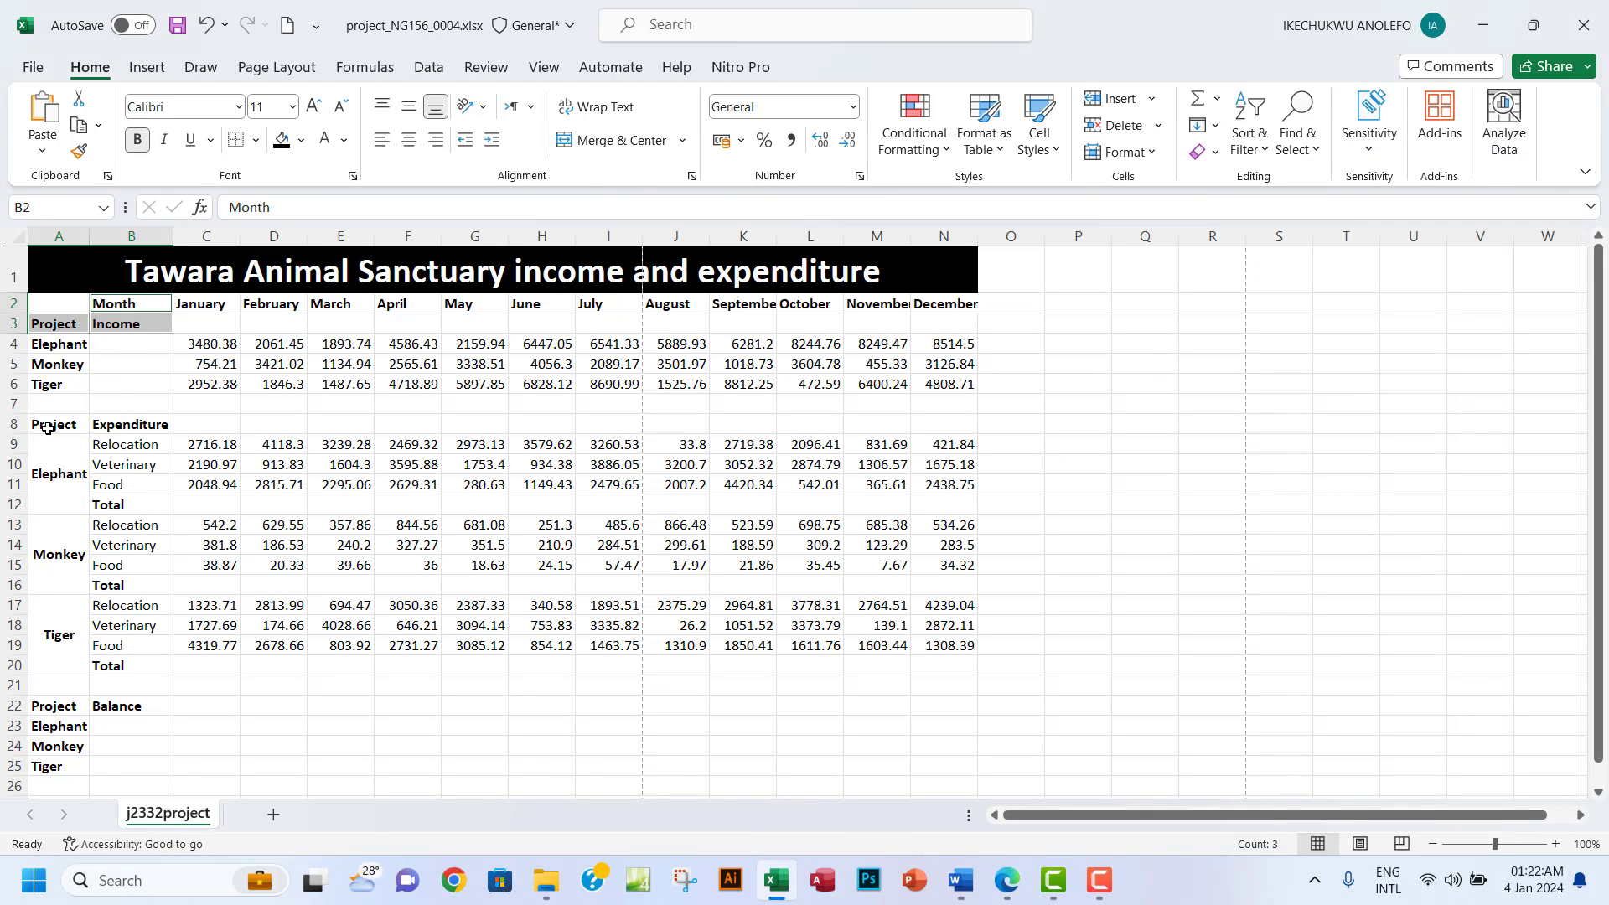
{"action": "left_click_drag", "start_coordinate": [47, 428], "coordinate": [134, 426]}
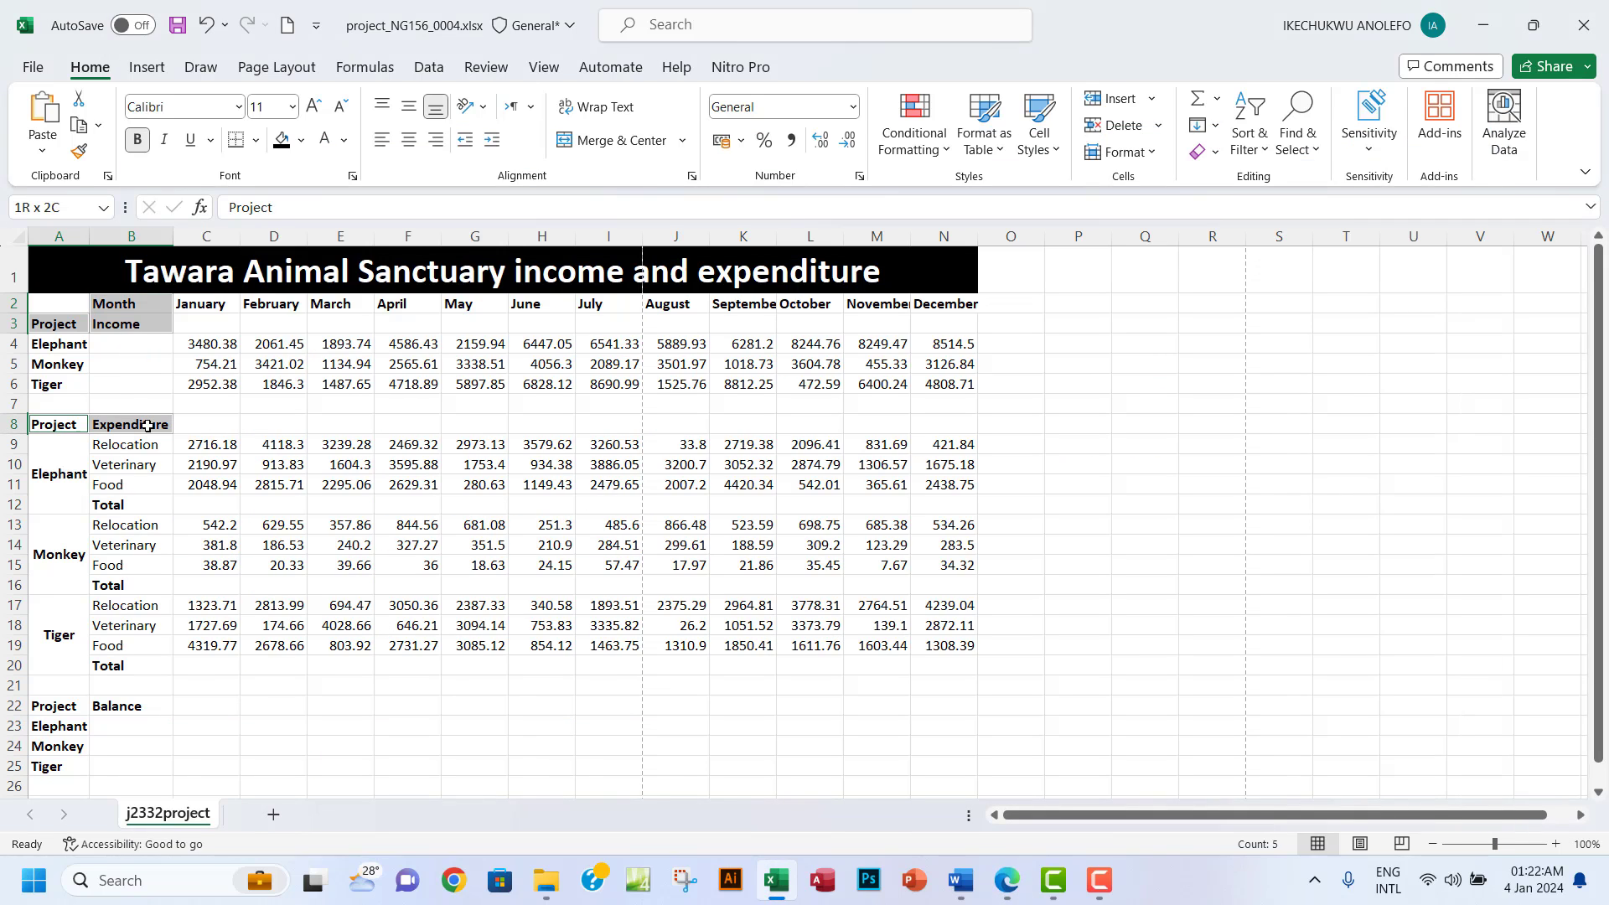
{"action": "left_click", "coordinate": [1004, 882]}
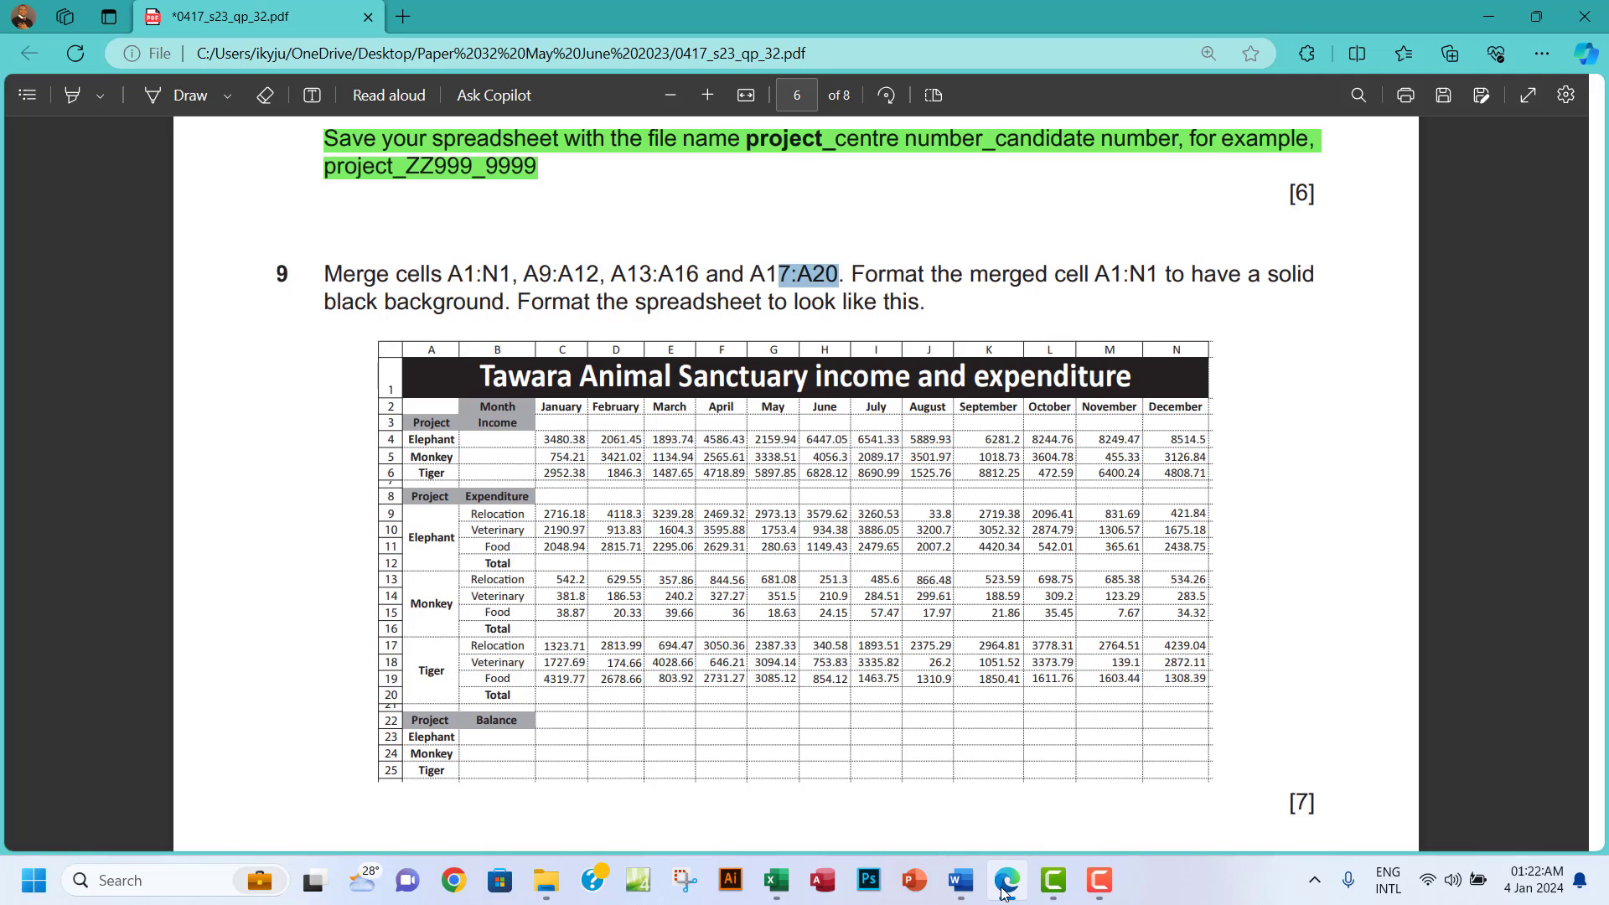
{"action": "left_click", "coordinate": [1004, 892]}
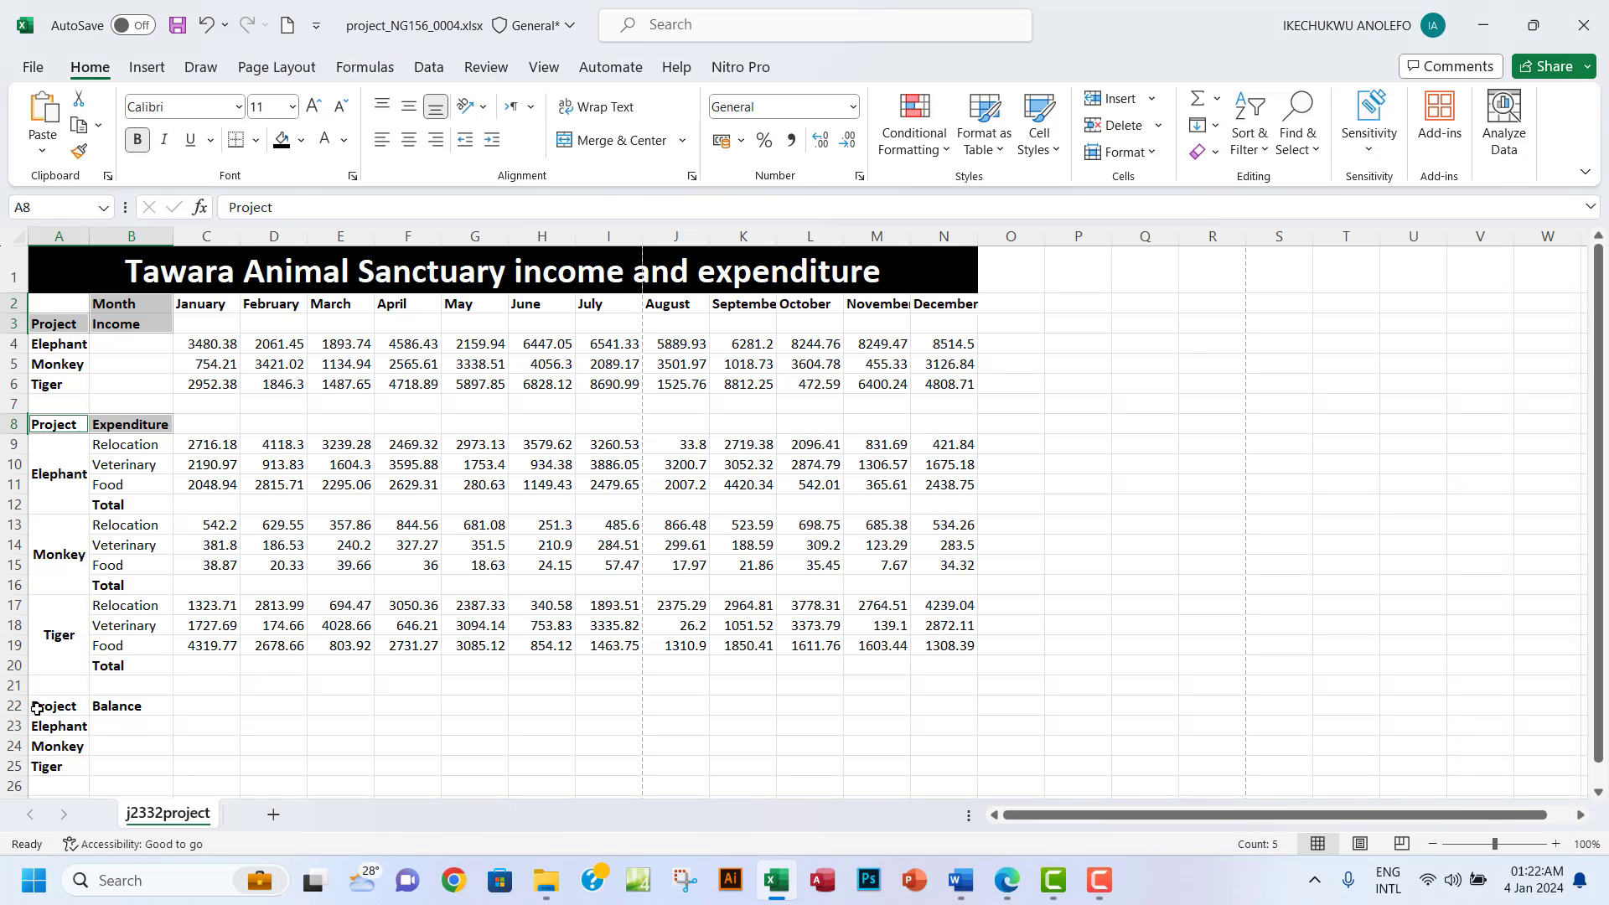
{"action": "left_click_drag", "start_coordinate": [37, 709], "coordinate": [120, 709]}
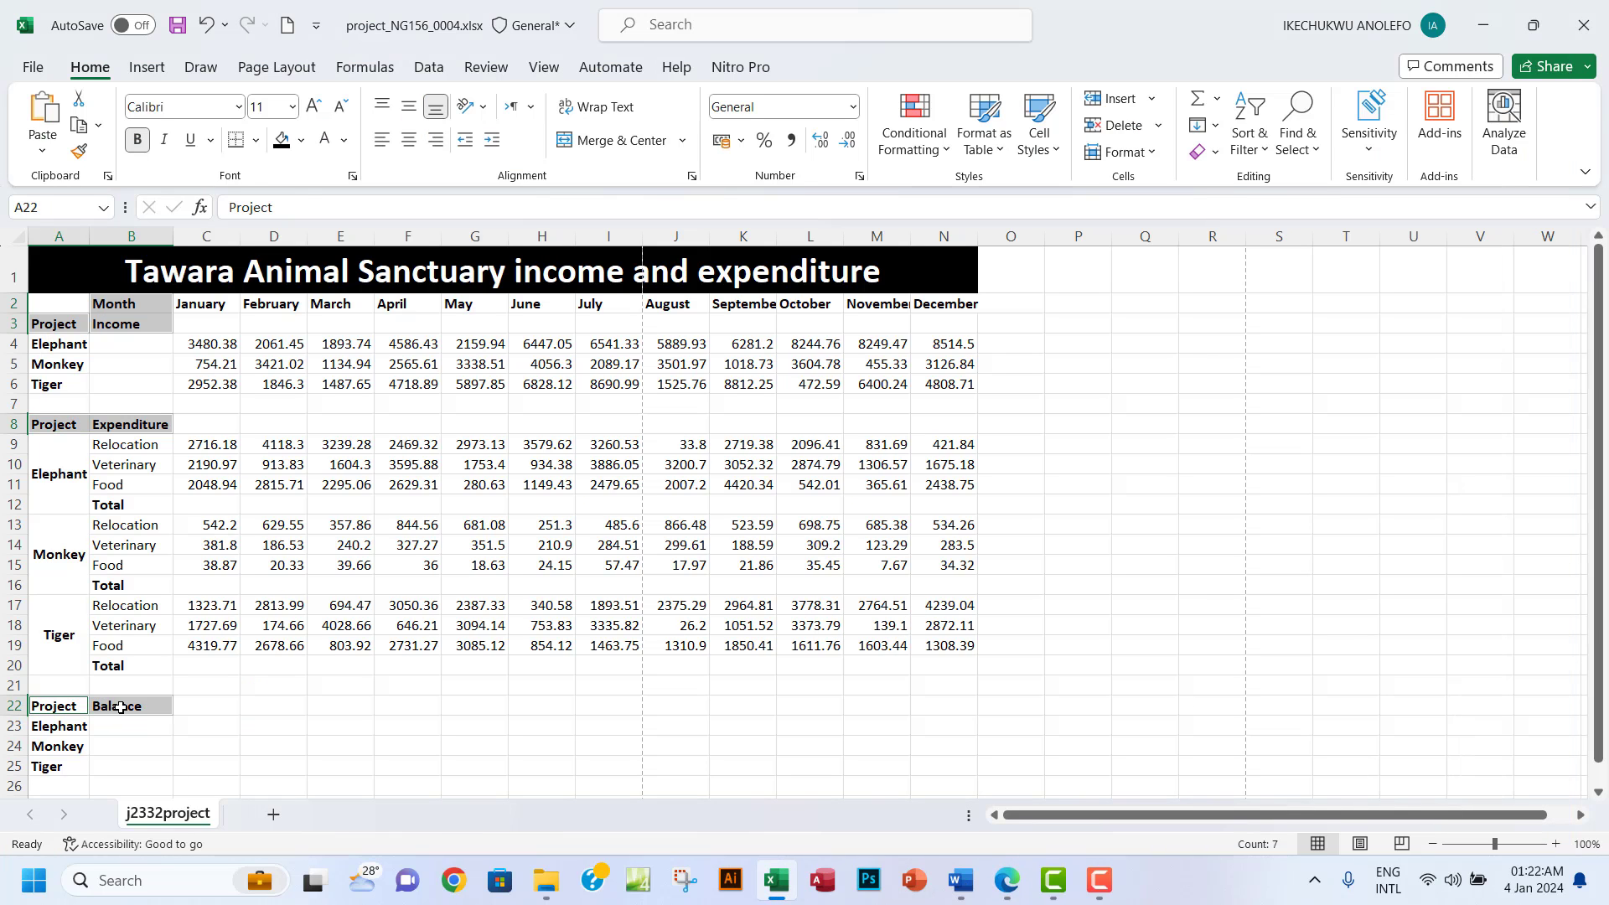
{"action": "left_click", "coordinate": [301, 140]}
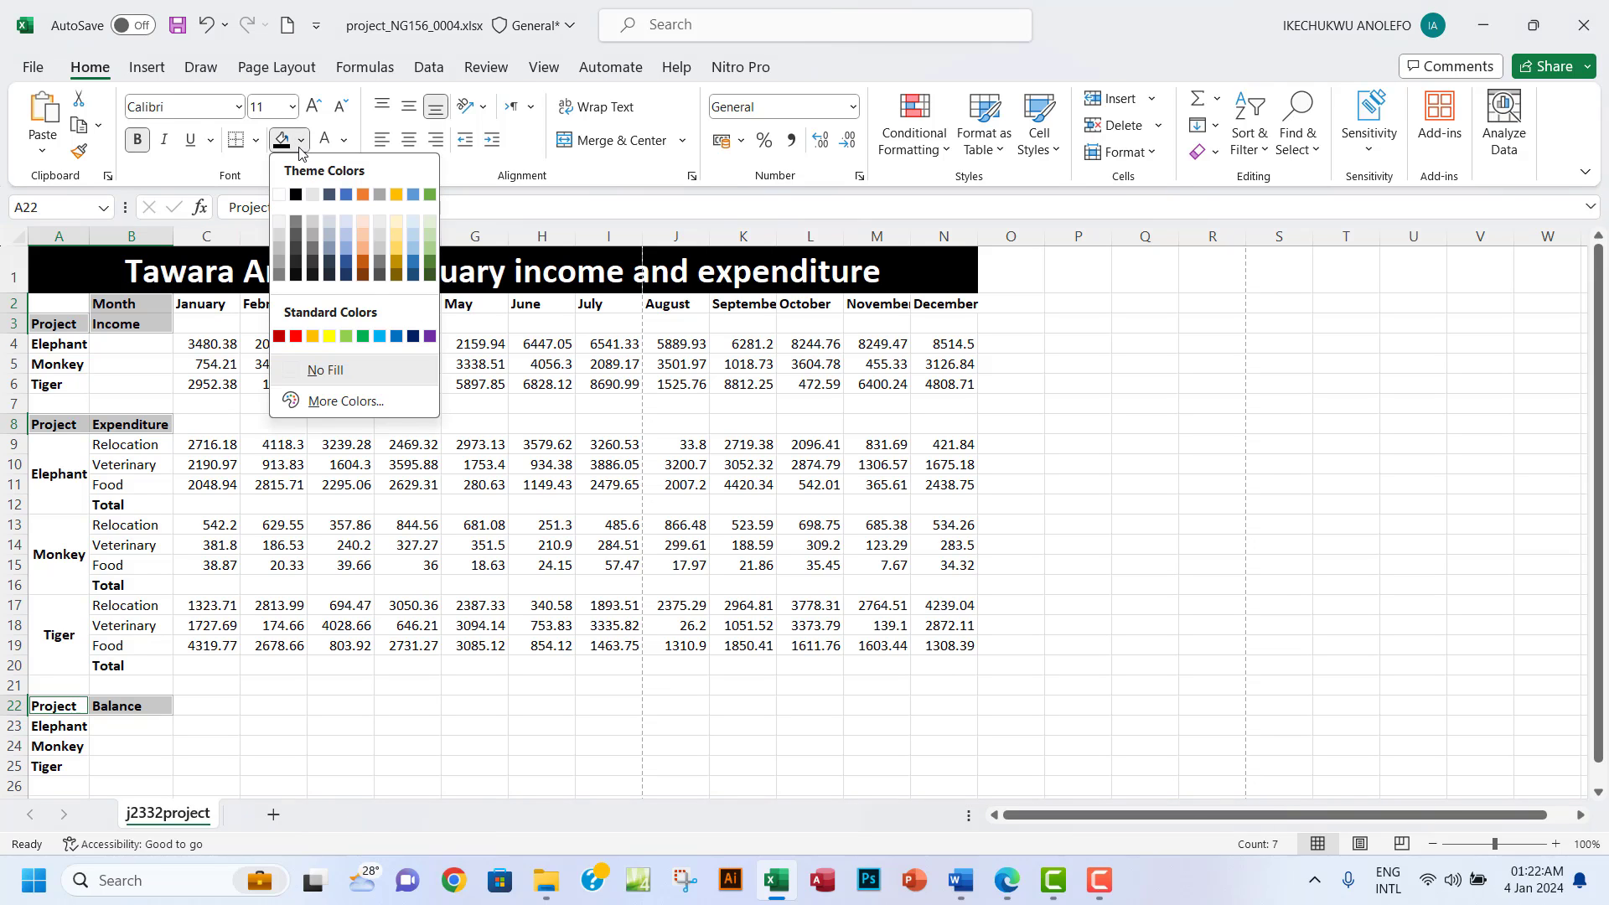
{"action": "left_click", "coordinate": [279, 259]}
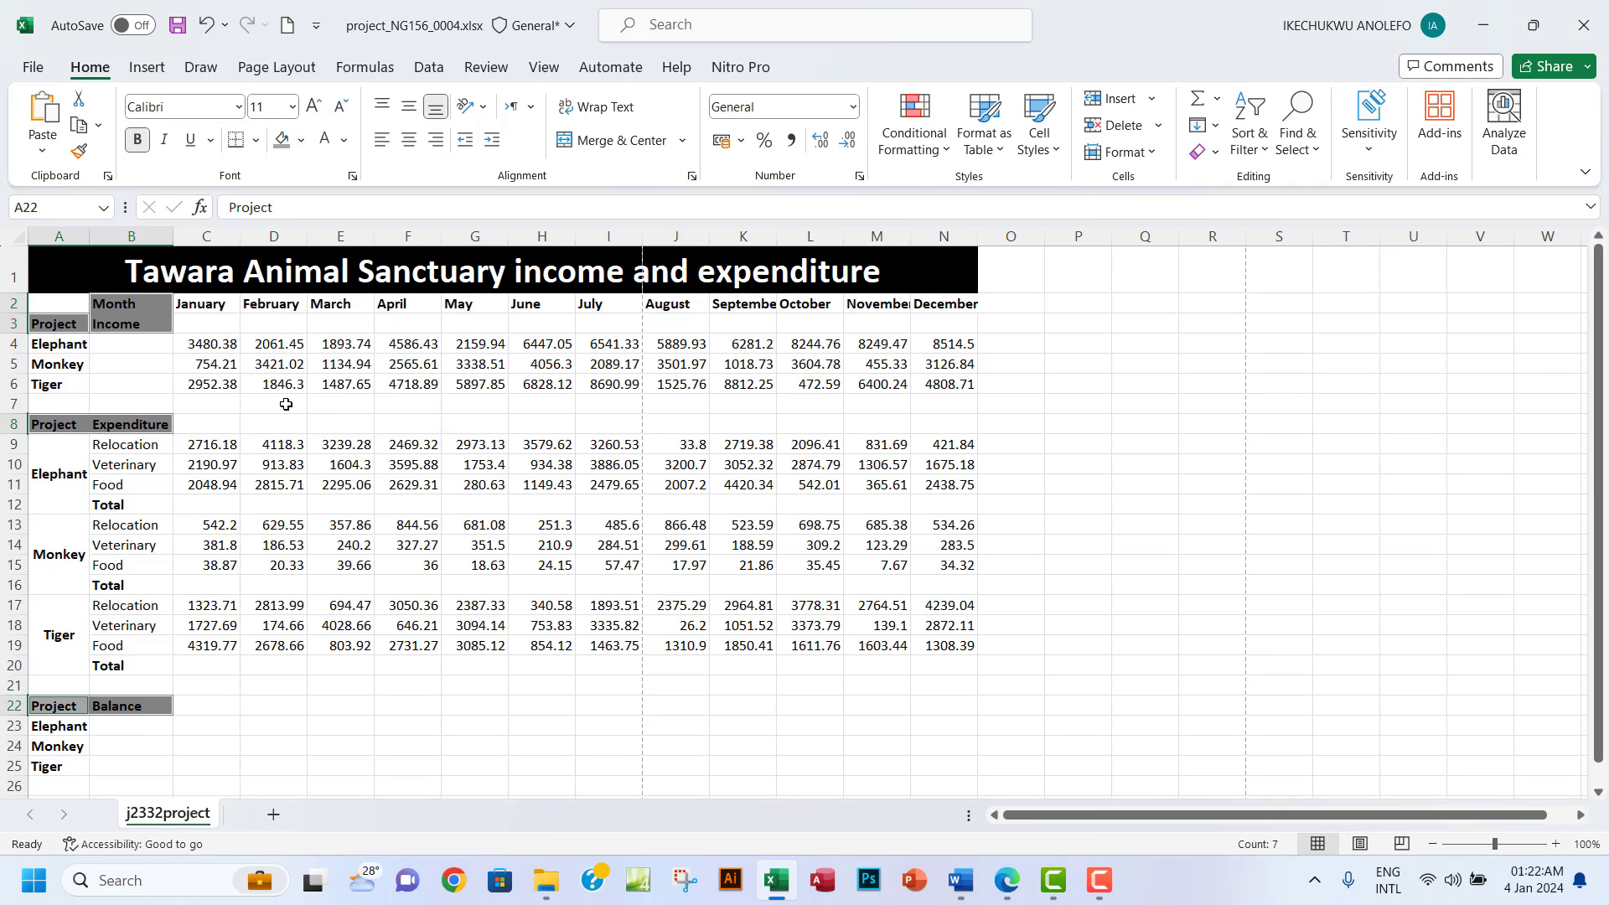
{"action": "left_click", "coordinate": [301, 140]}
{"action": "left_click", "coordinate": [280, 250]}
{"action": "left_click", "coordinate": [156, 364]}
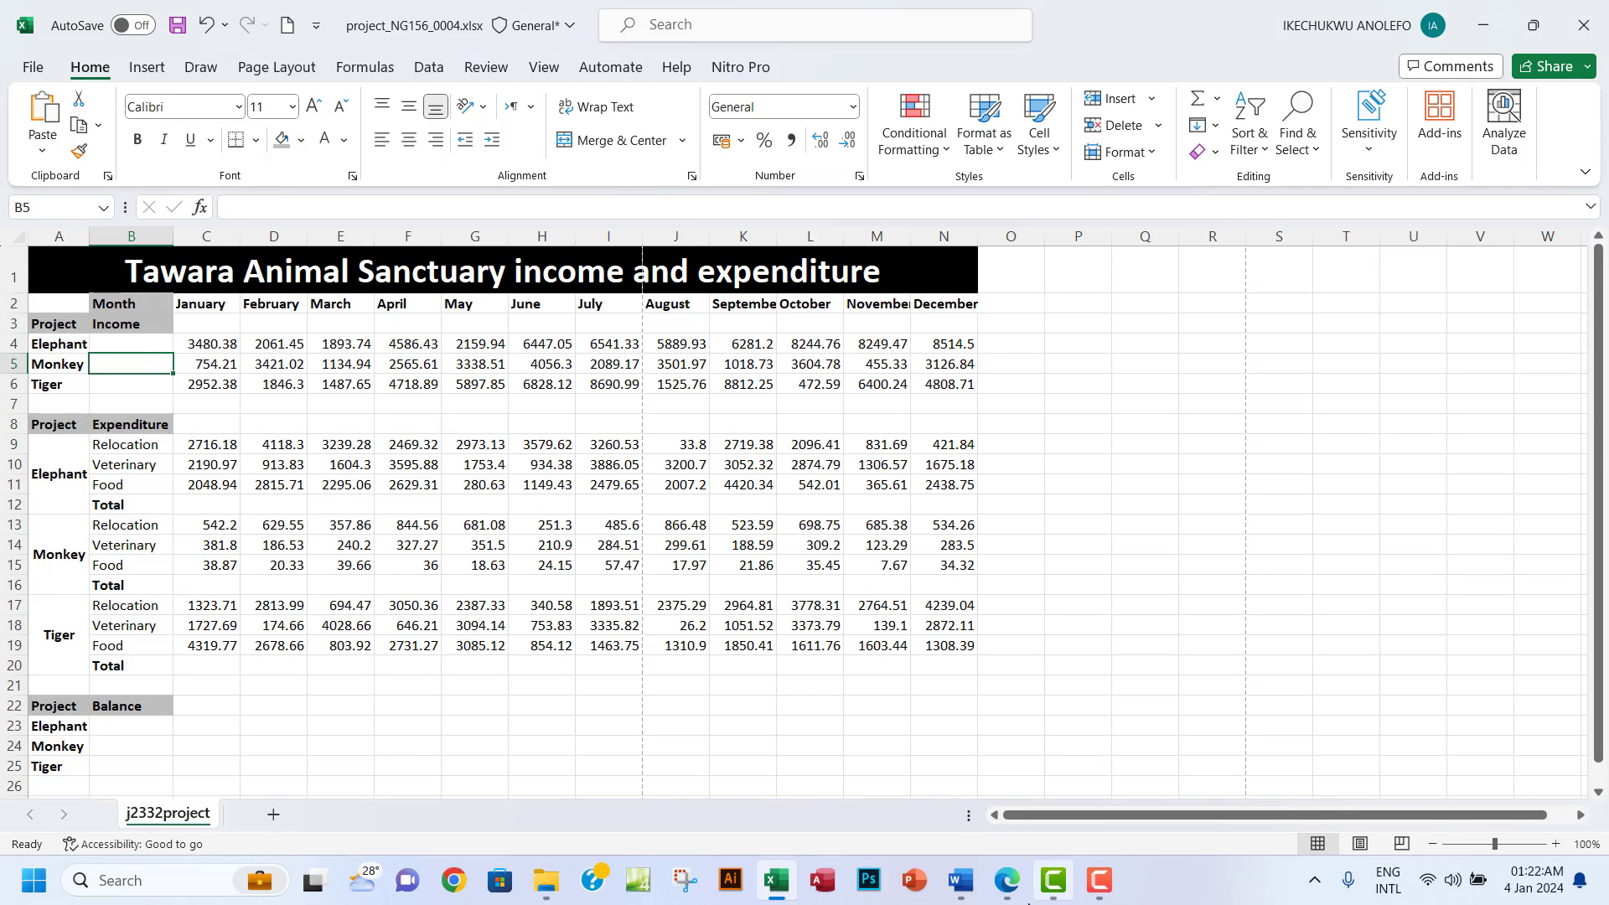
Shrink blank rows 7 and 21 into thin spacers and select the table A1:N25.
{"action": "left_click", "coordinate": [1008, 884]}
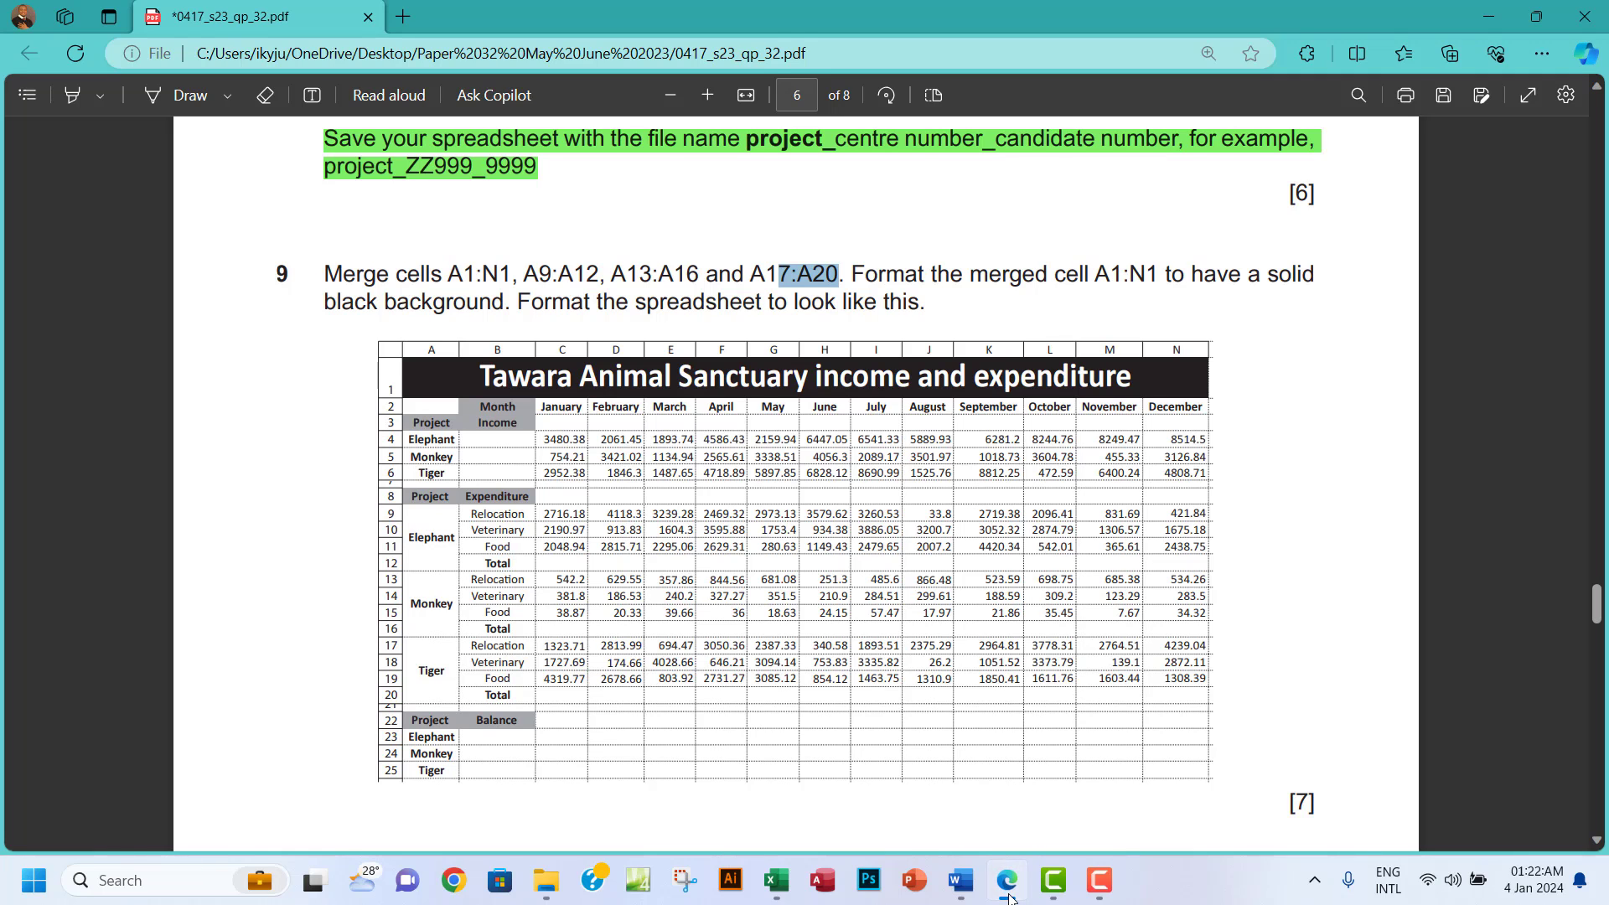
{"action": "left_click", "coordinate": [1008, 884]}
{"action": "left_click_drag", "start_coordinate": [27, 416], "coordinate": [21, 403]}
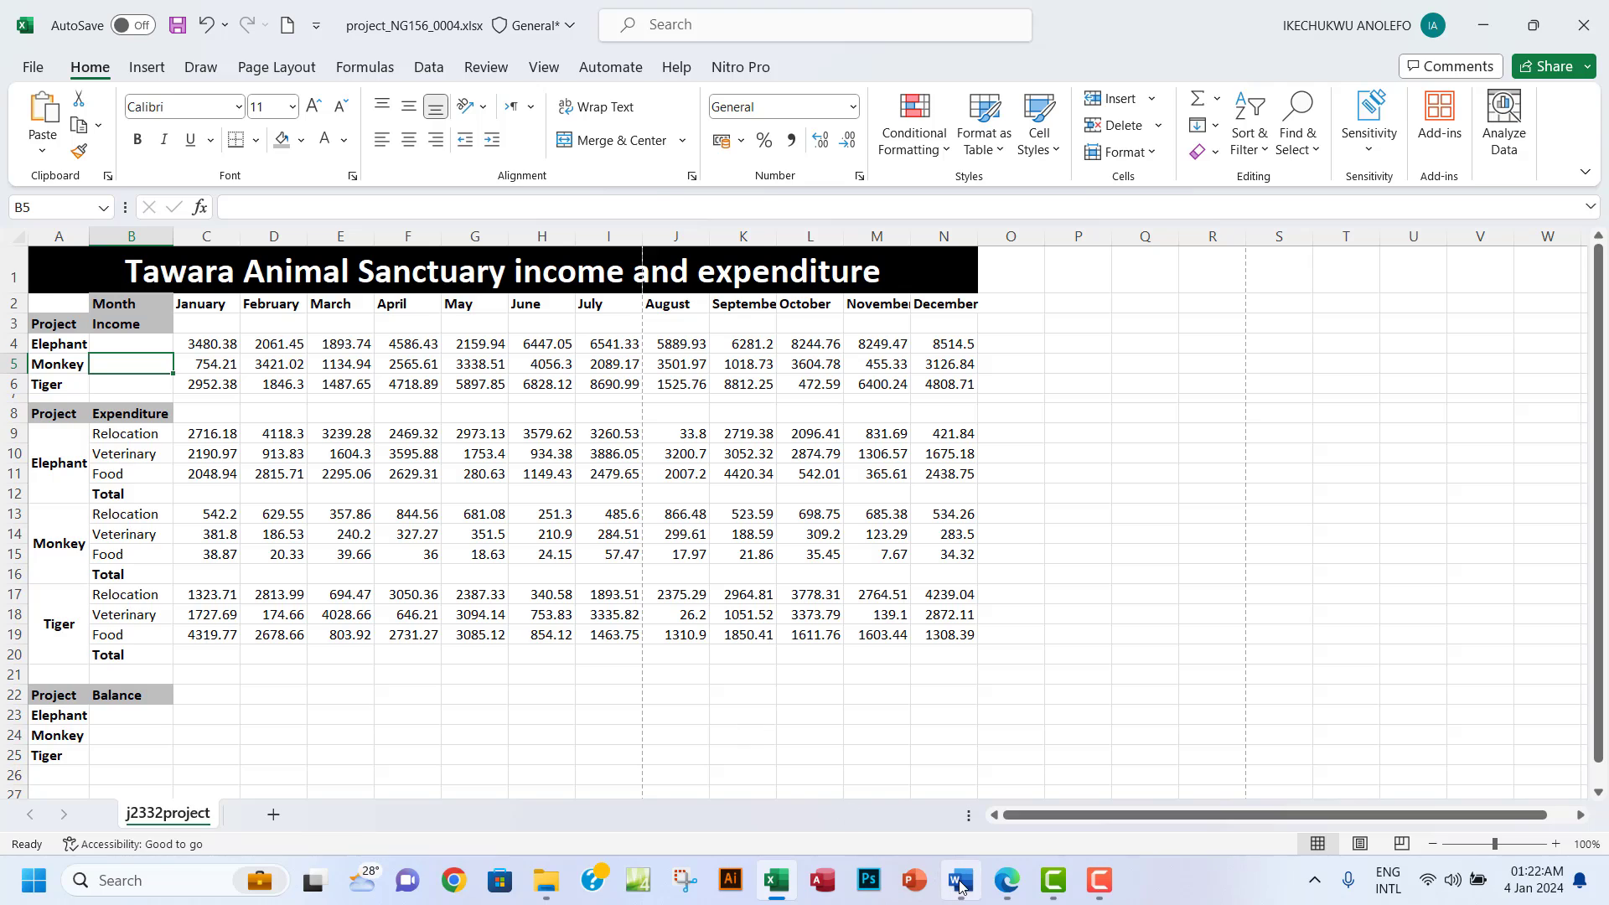
{"action": "left_click", "coordinate": [1008, 881]}
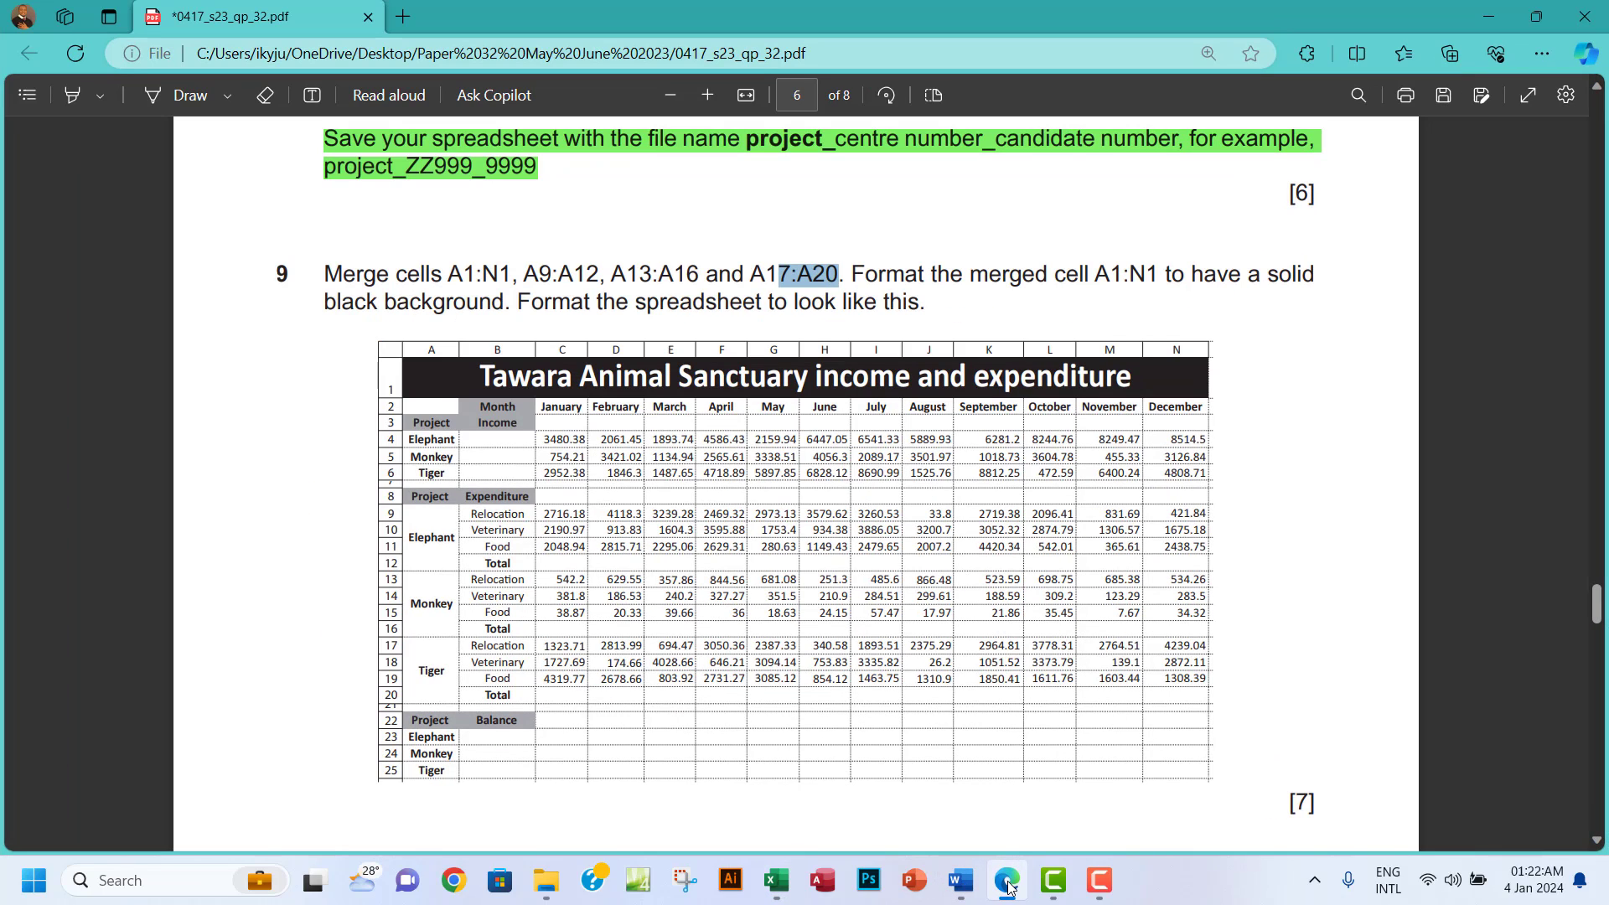
{"action": "left_click", "coordinate": [1008, 884]}
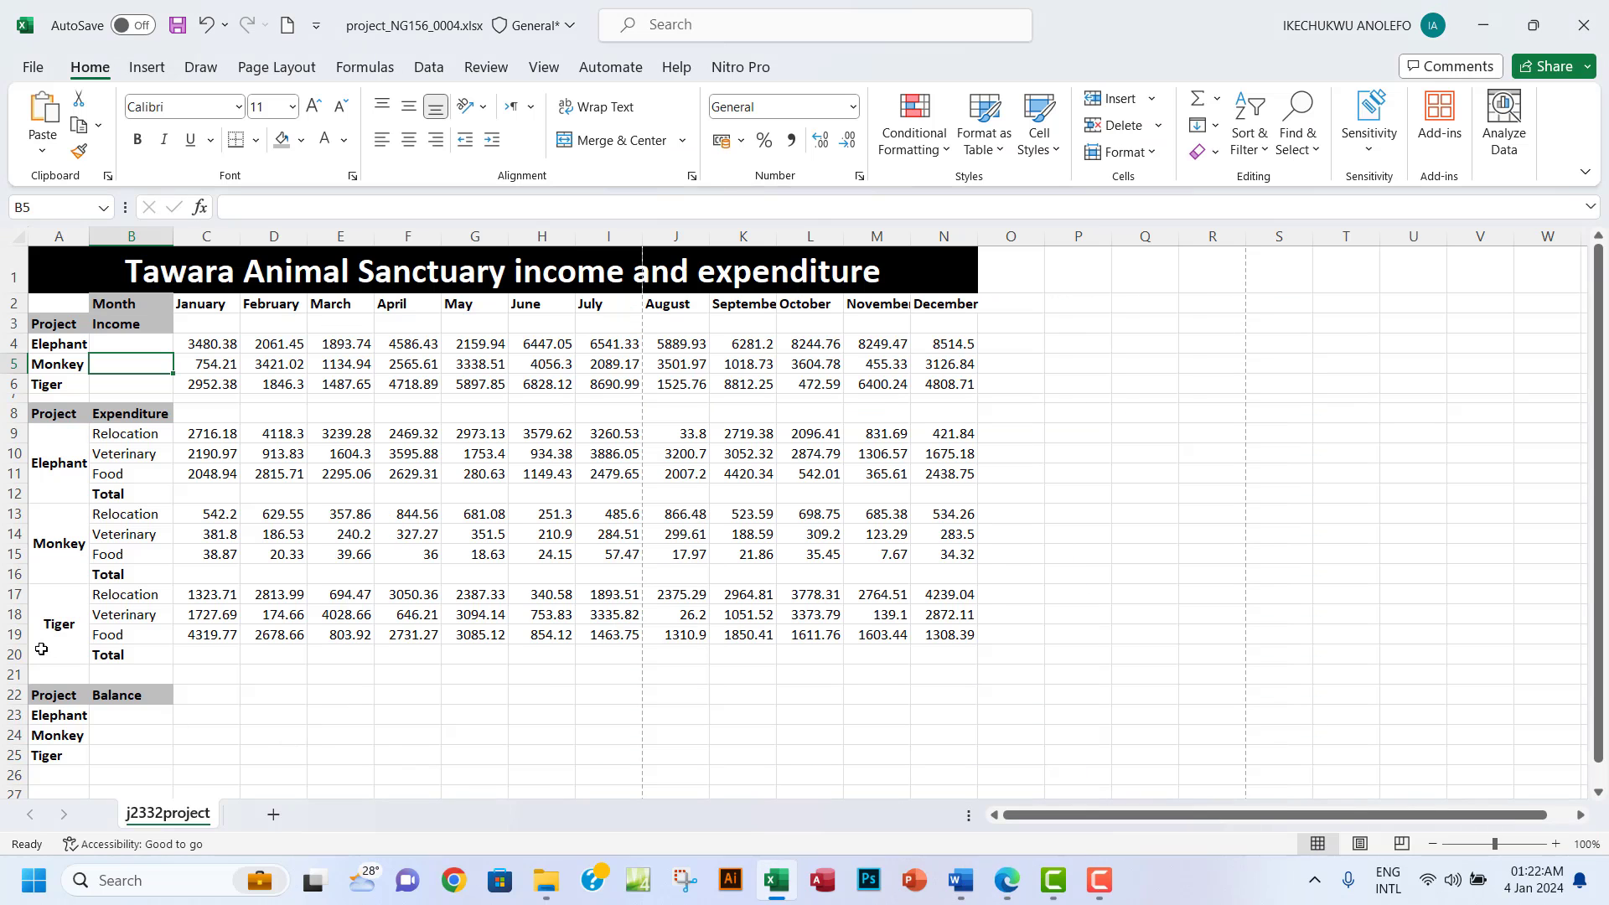
{"action": "left_click_drag", "start_coordinate": [15, 683], "coordinate": [26, 676]}
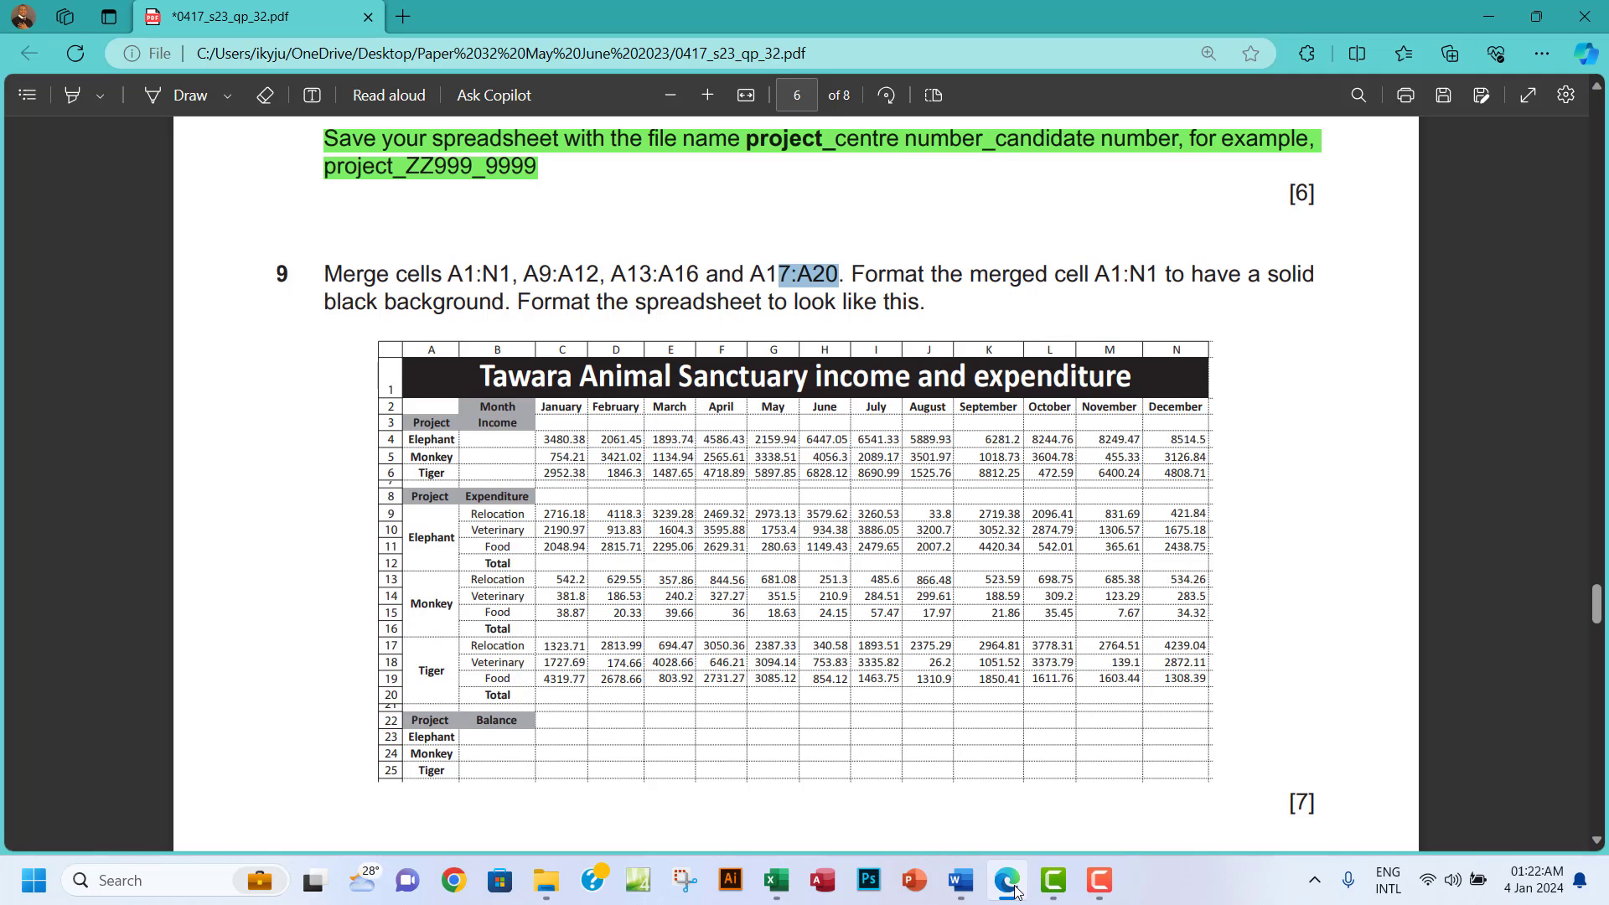
{"action": "left_click", "coordinate": [1014, 890]}
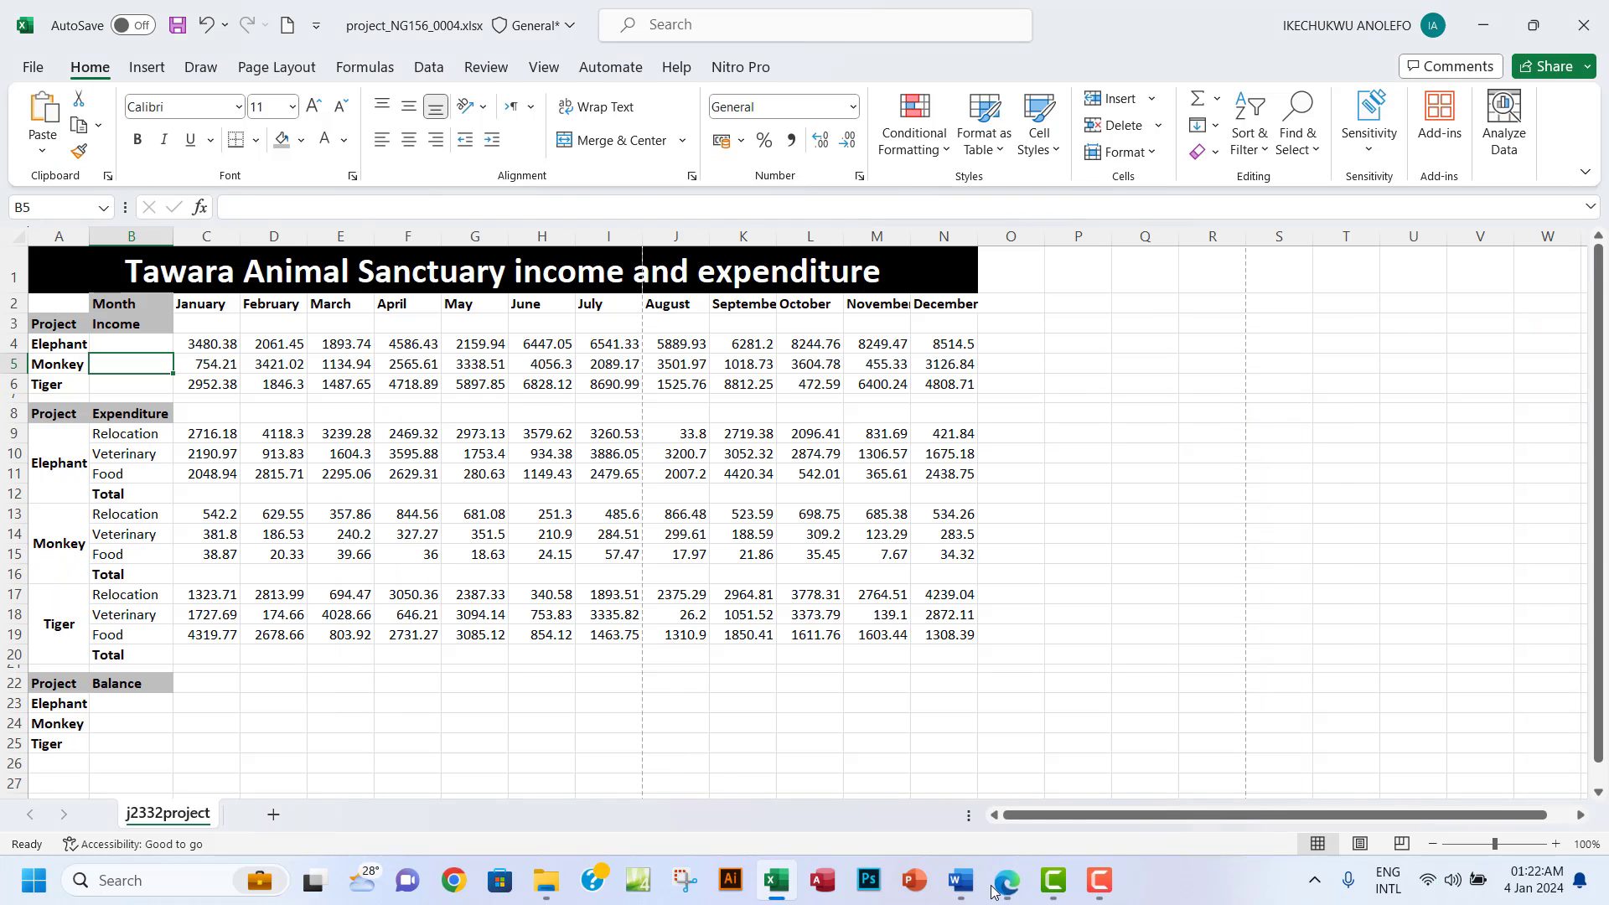
{"action": "left_click_drag", "start_coordinate": [57, 274], "coordinate": [639, 739]}
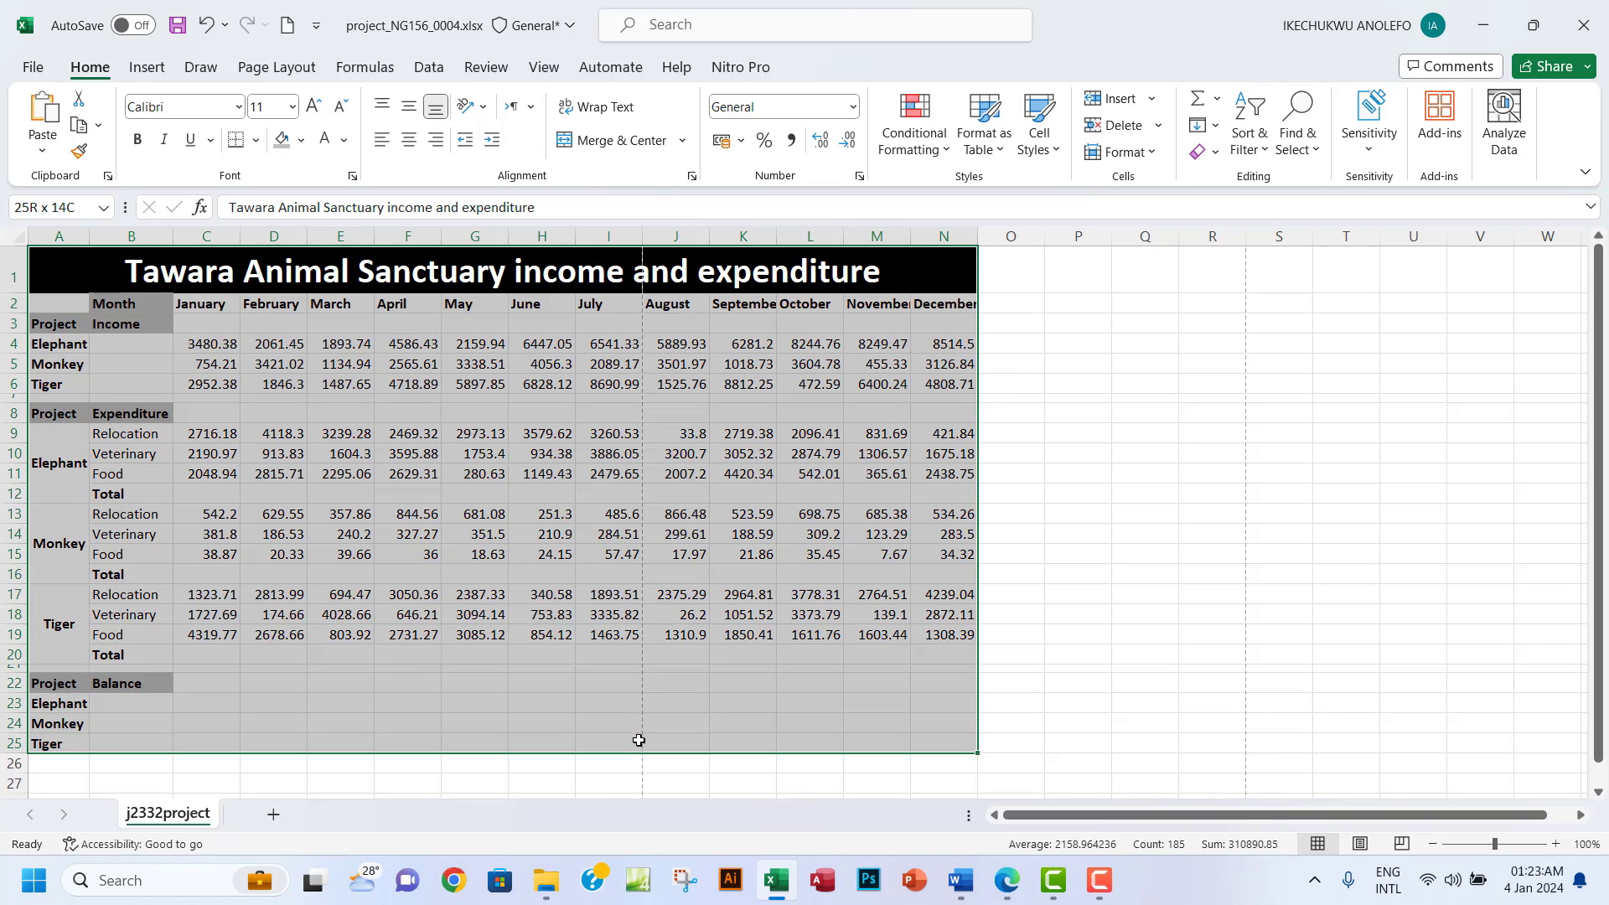
Apply All Borders to every cell of the A1:N25 table.
{"action": "left_click", "coordinate": [254, 143]}
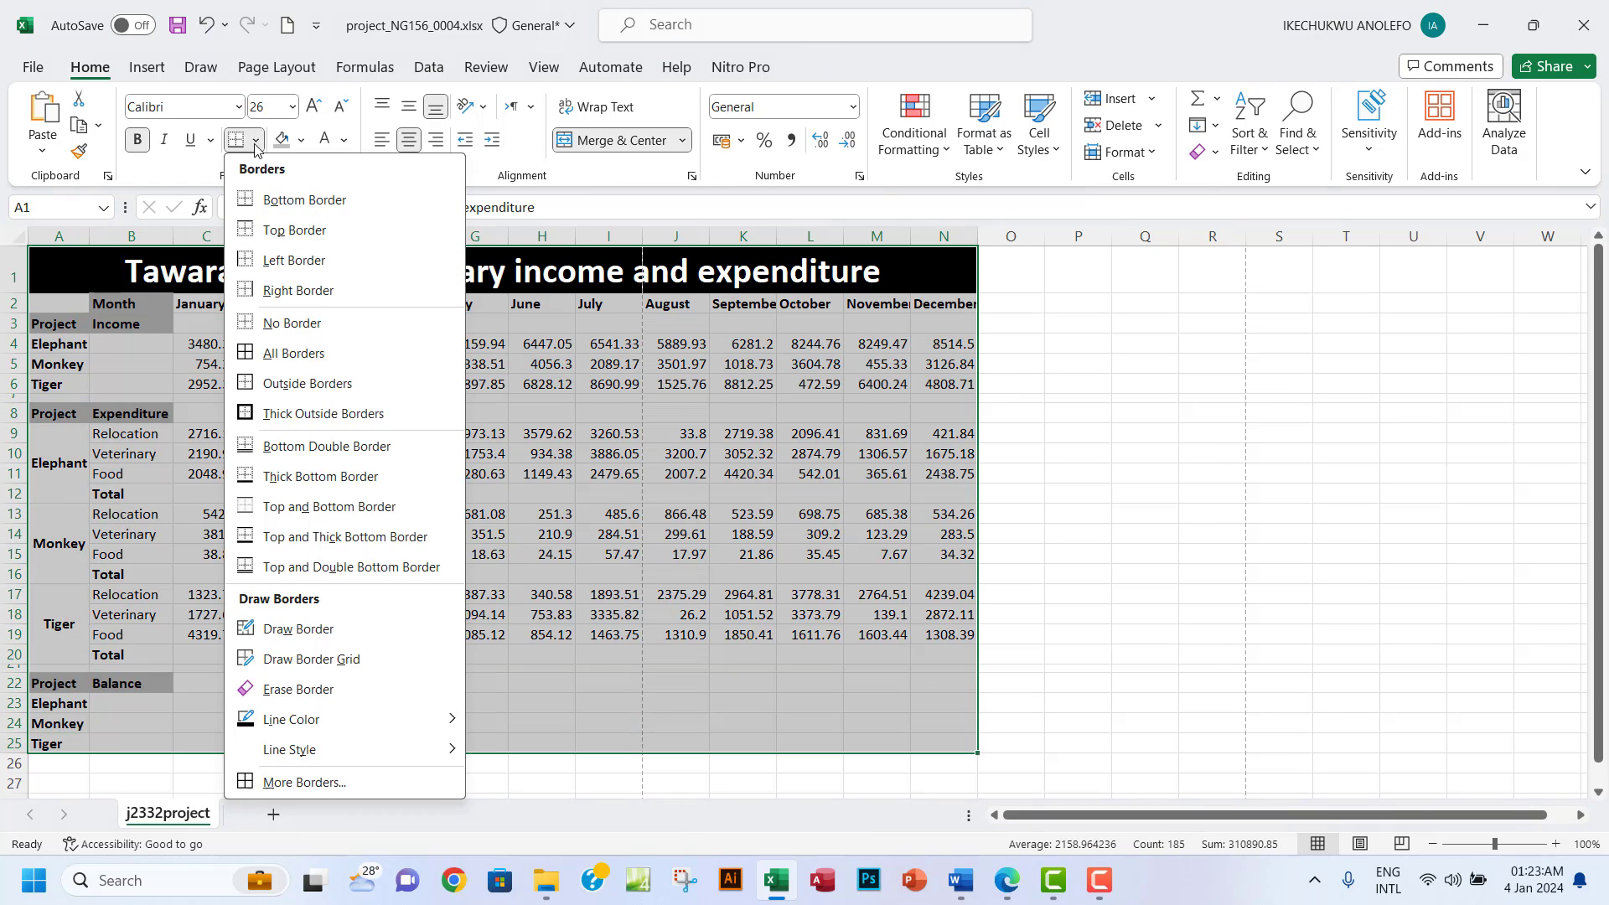
{"action": "left_click", "coordinate": [272, 353]}
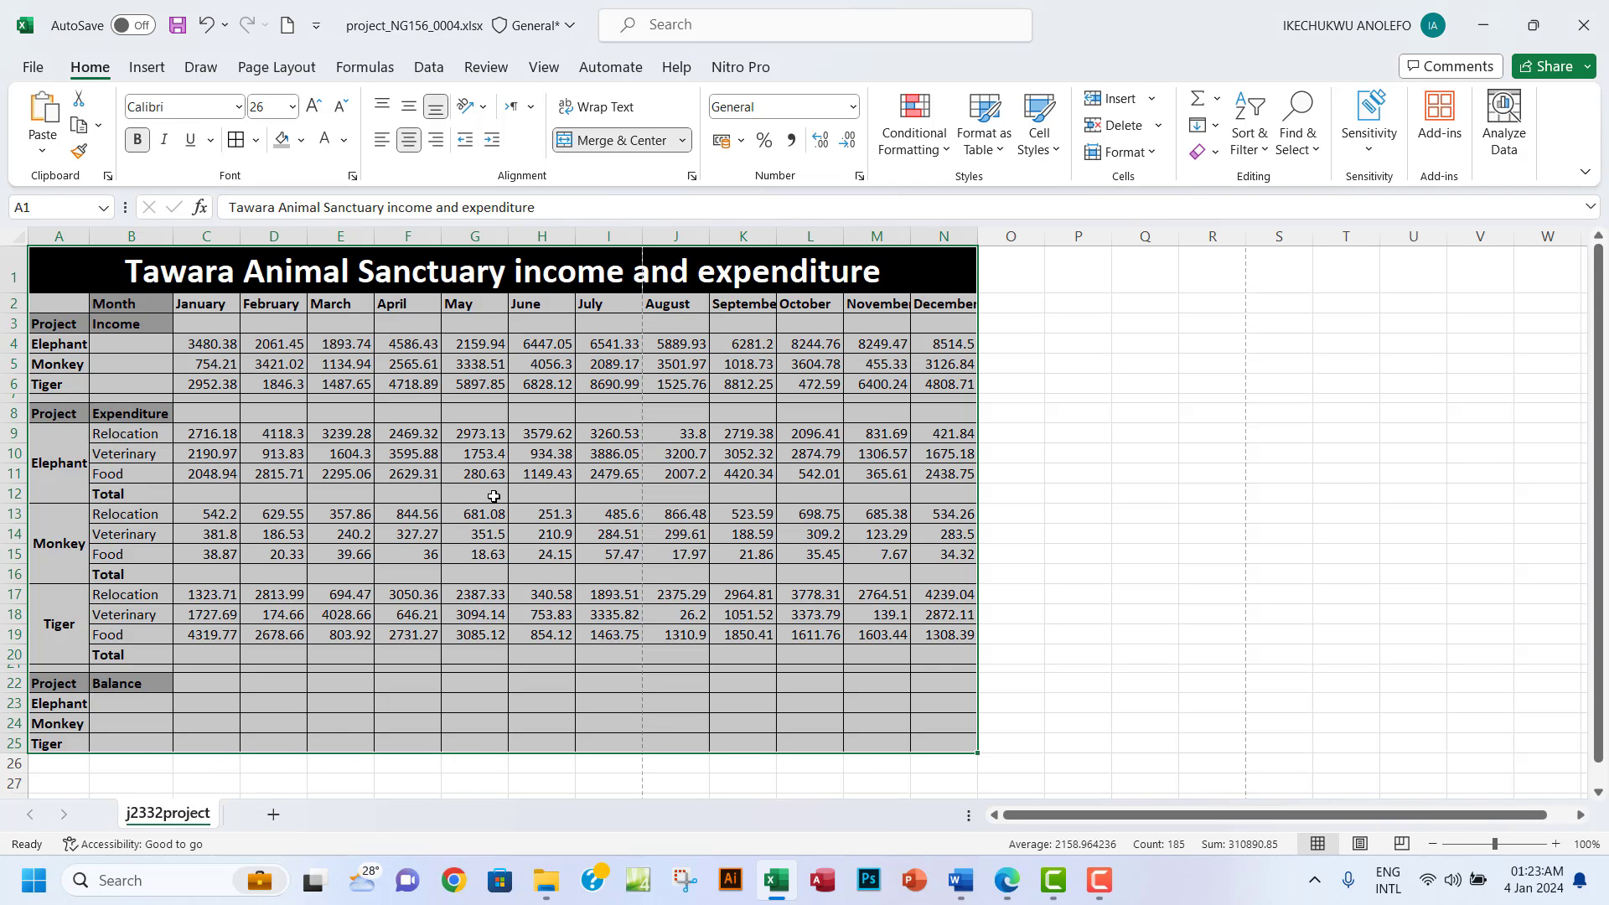
{"action": "left_click", "coordinate": [620, 468]}
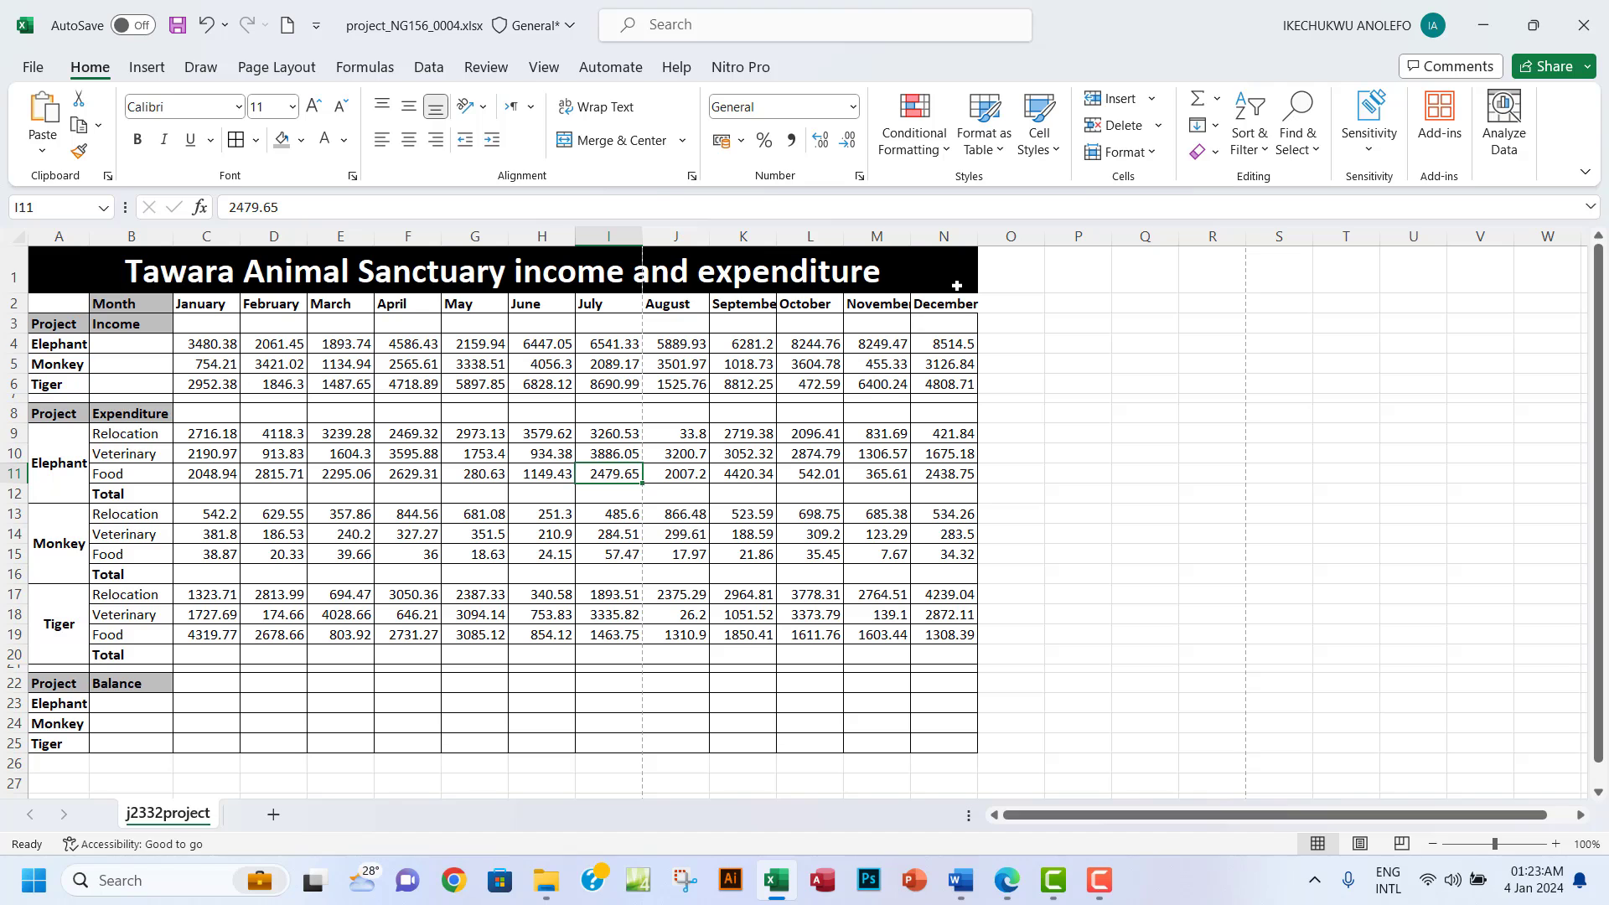
Autofit columns B to N so month names show fully, then autofit column A.
{"action": "left_click_drag", "start_coordinate": [980, 241], "coordinate": [982, 241]}
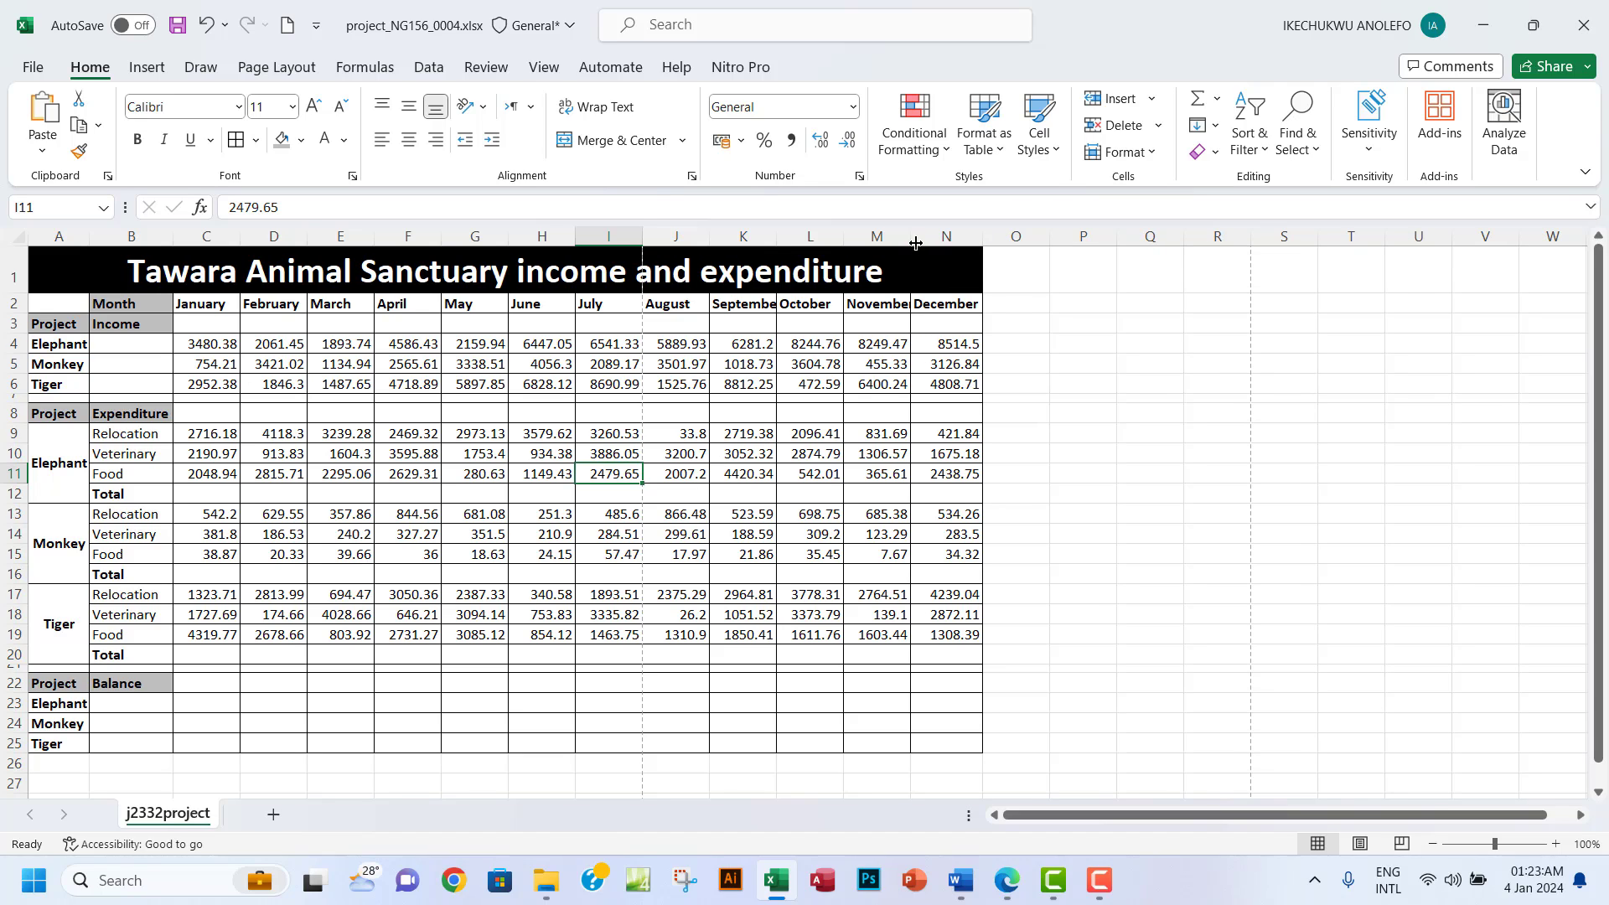
{"action": "double_click", "coordinate": [911, 239]}
{"action": "double_click", "coordinate": [850, 240]}
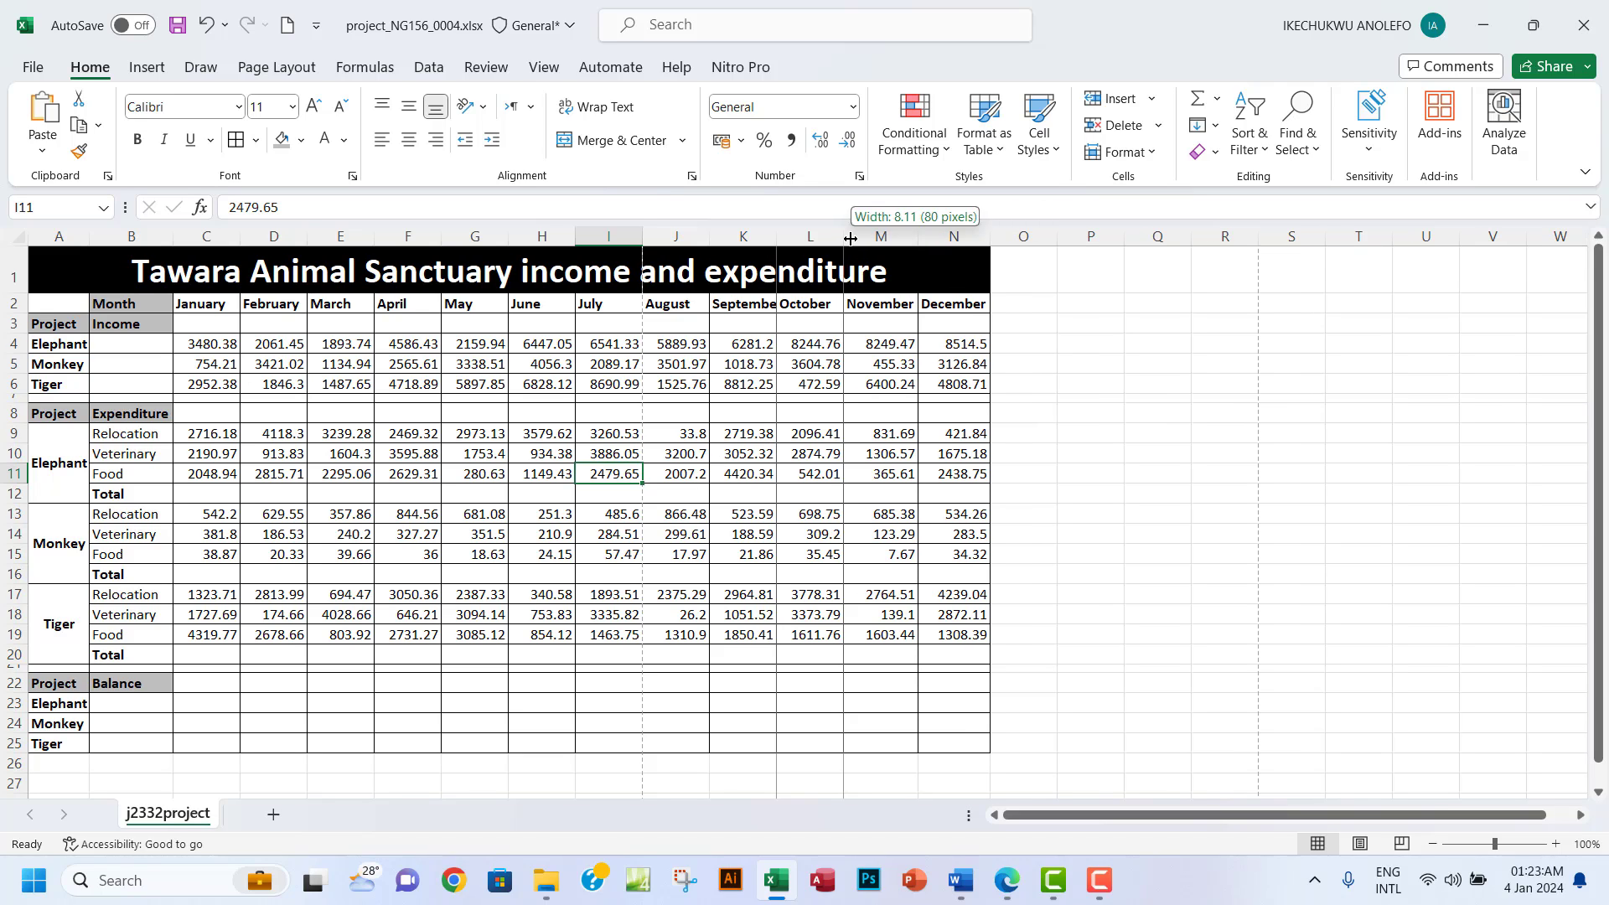
{"action": "left_click_drag", "start_coordinate": [132, 236], "coordinate": [972, 243]}
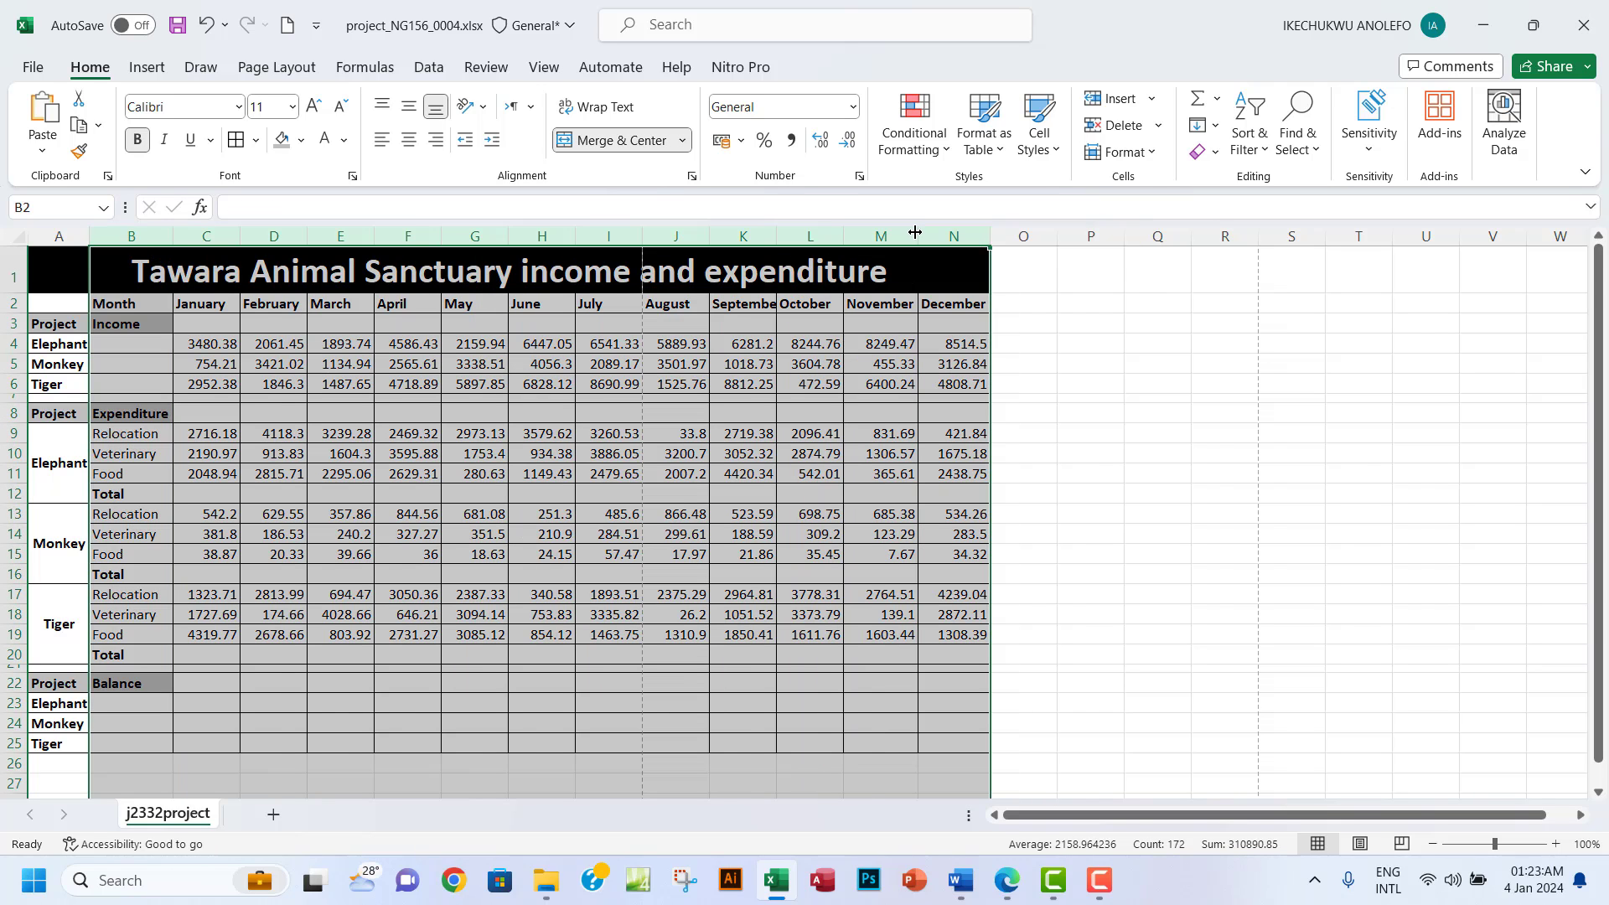
{"action": "double_click", "coordinate": [918, 237]}
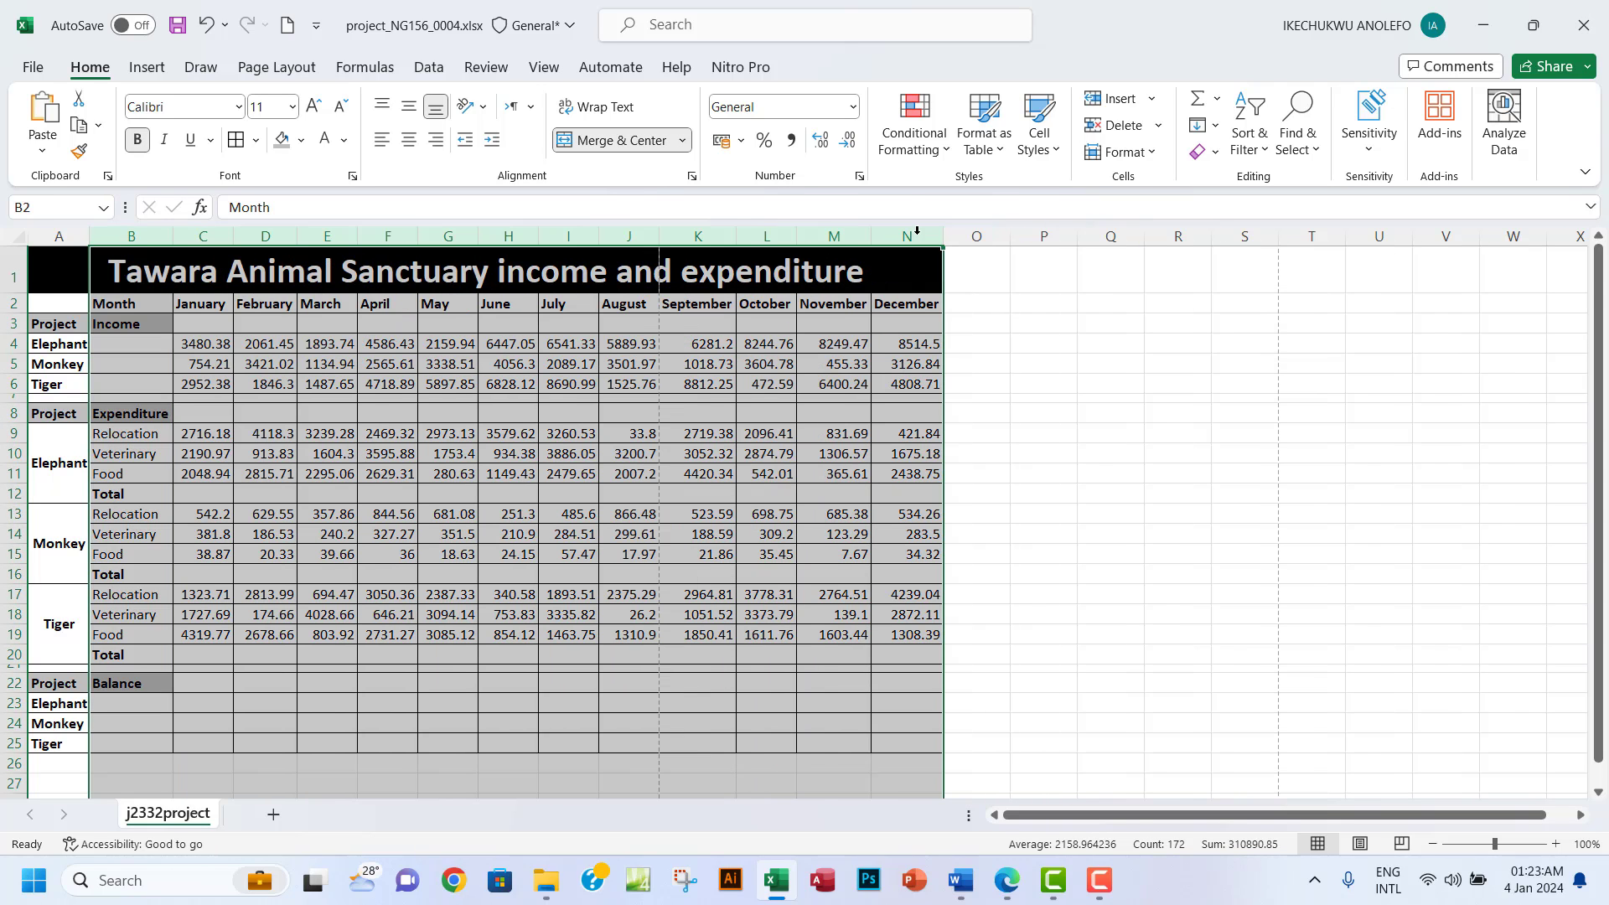
{"action": "left_click", "coordinate": [770, 434]}
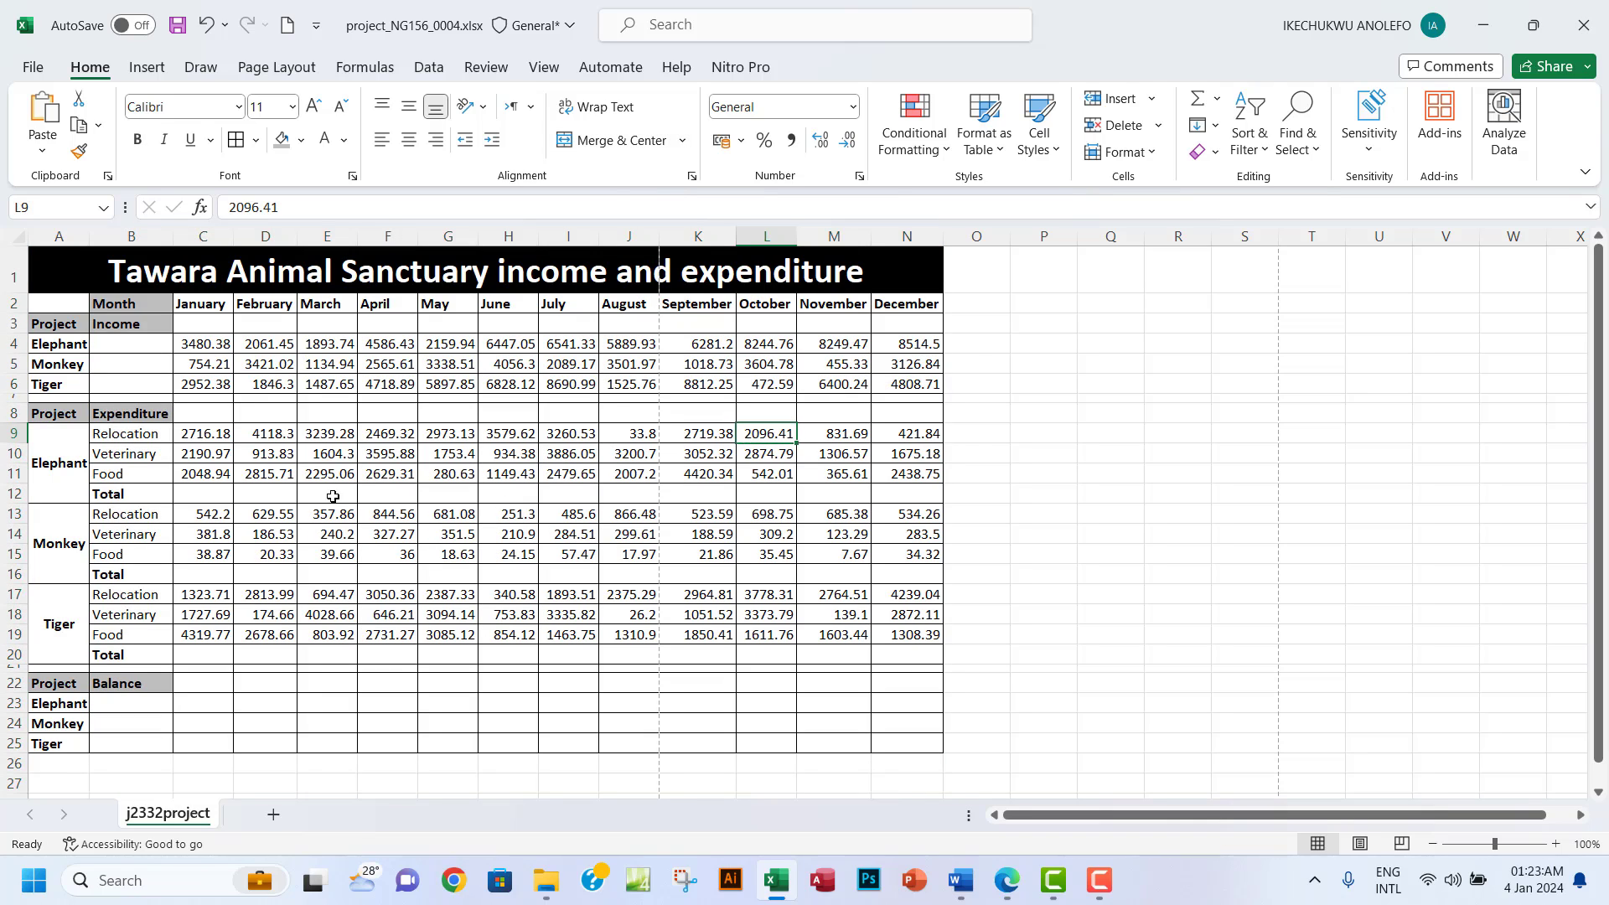
{"action": "double_click", "coordinate": [95, 244]}
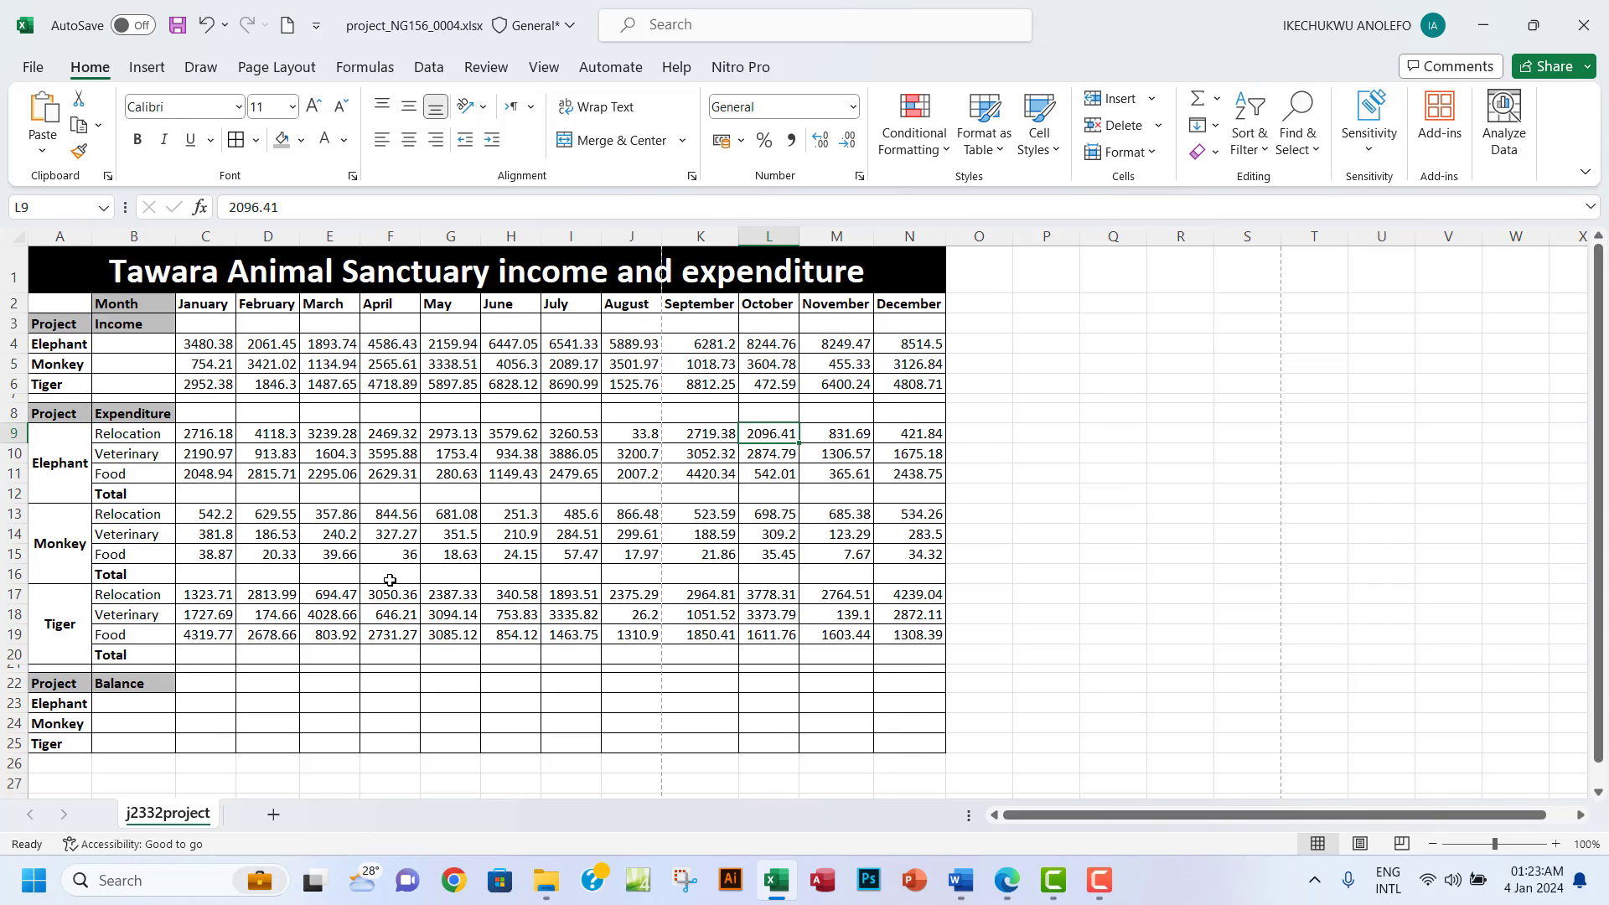
Read questions 10 and 11 in the exam paper PDF.
{"action": "left_click", "coordinate": [1006, 880]}
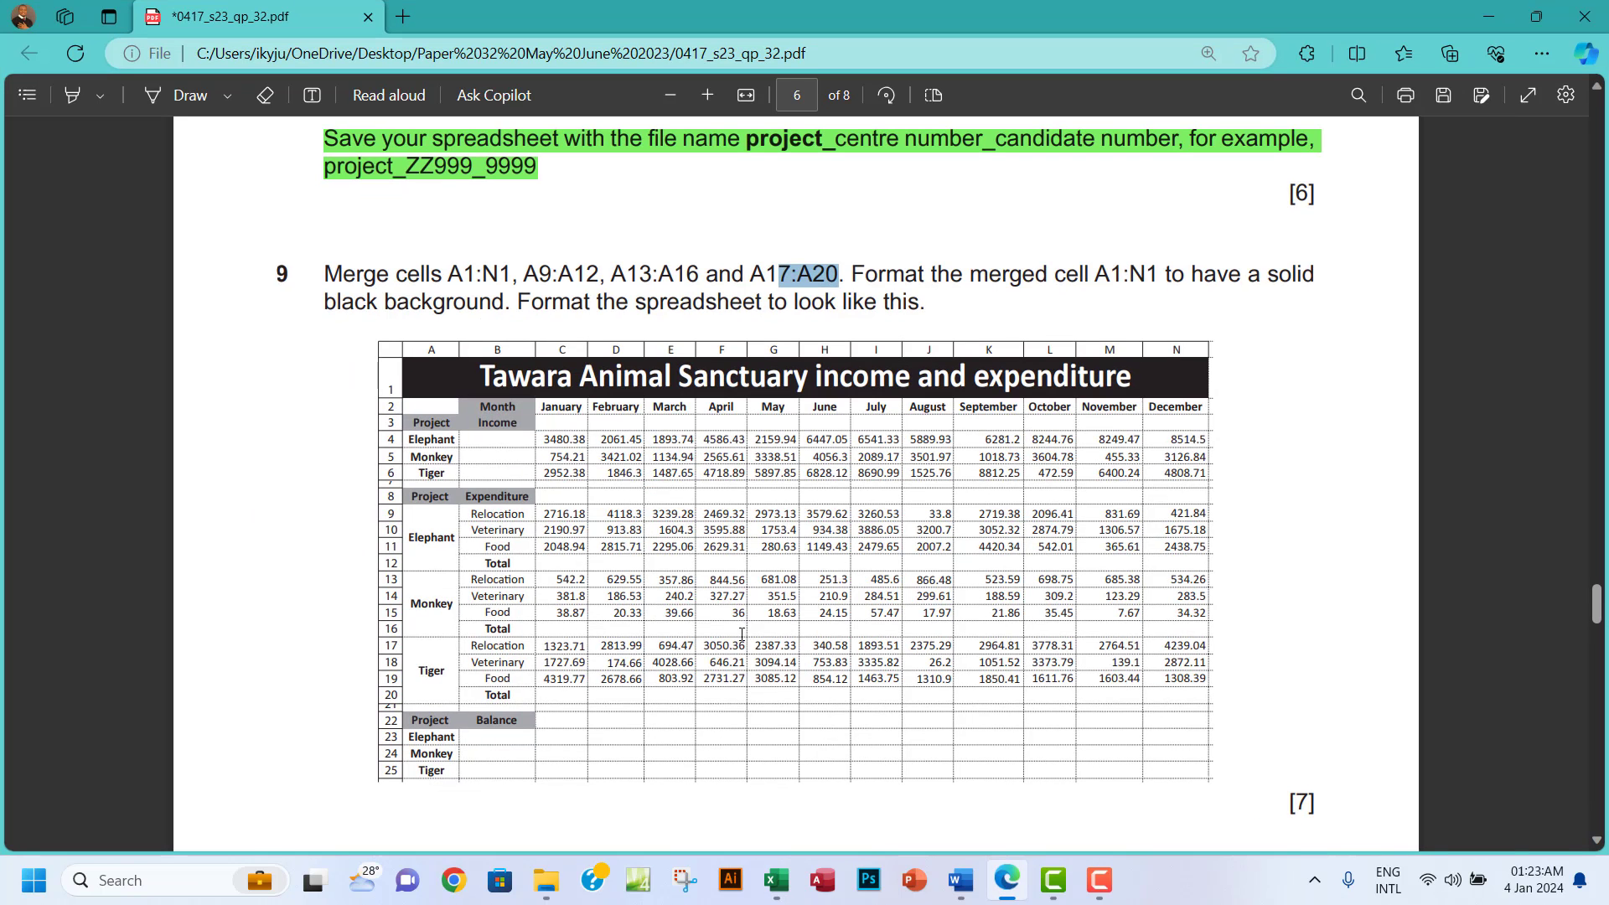
{"action": "left_click_drag", "start_coordinate": [708, 509], "coordinate": [890, 546]}
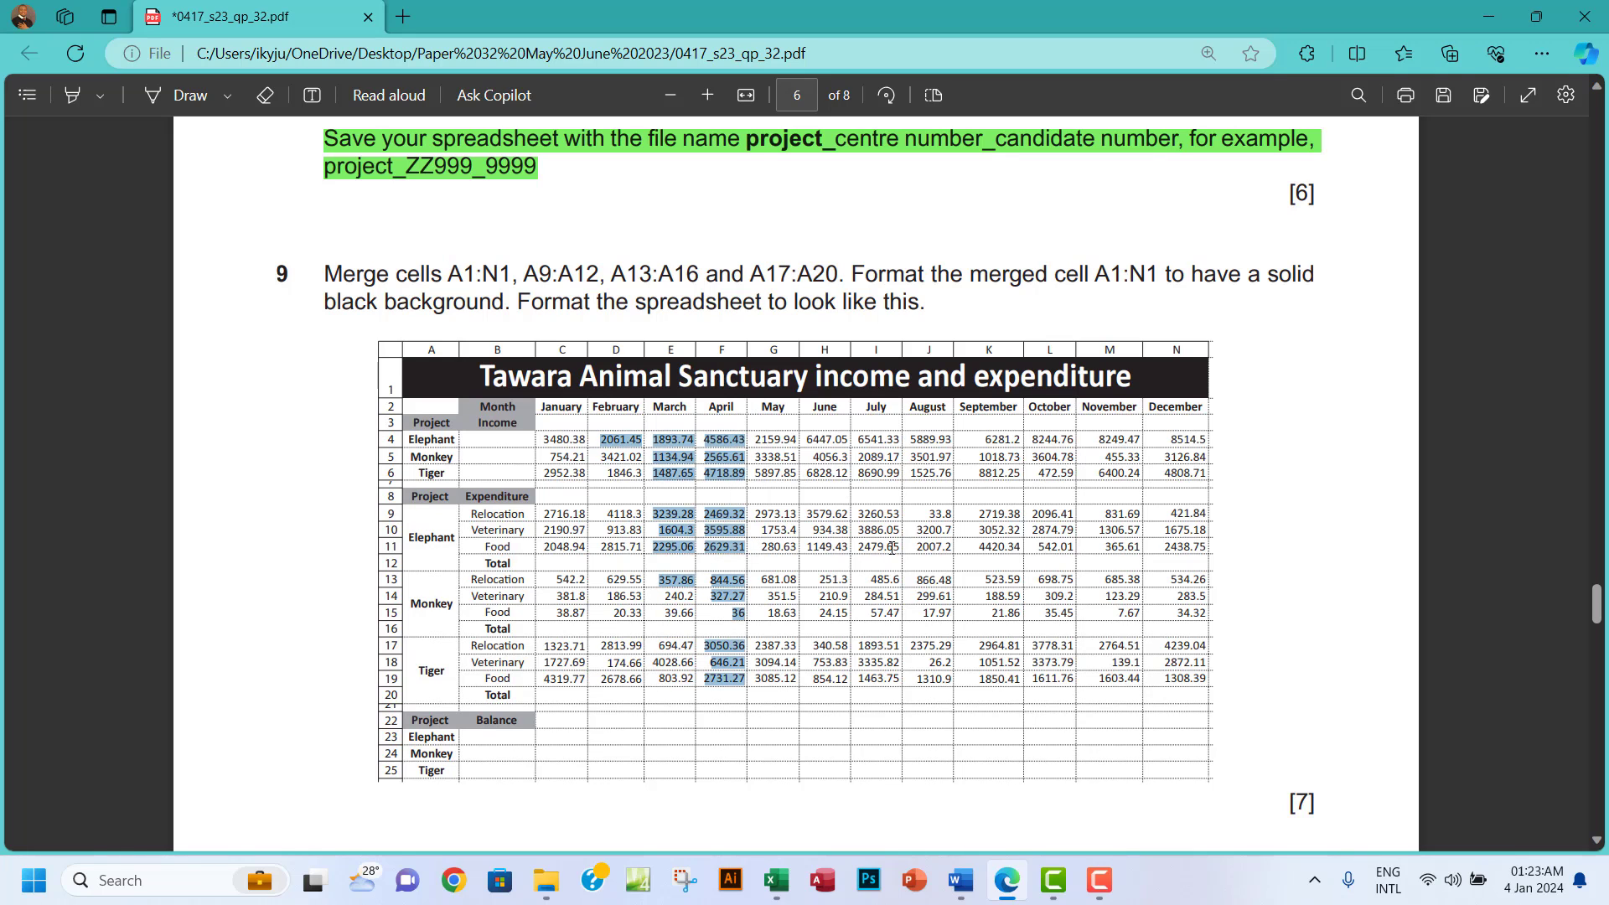
{"action": "scroll", "coordinate": [891, 546], "scroll_direction": "down", "scroll_amount": 5}
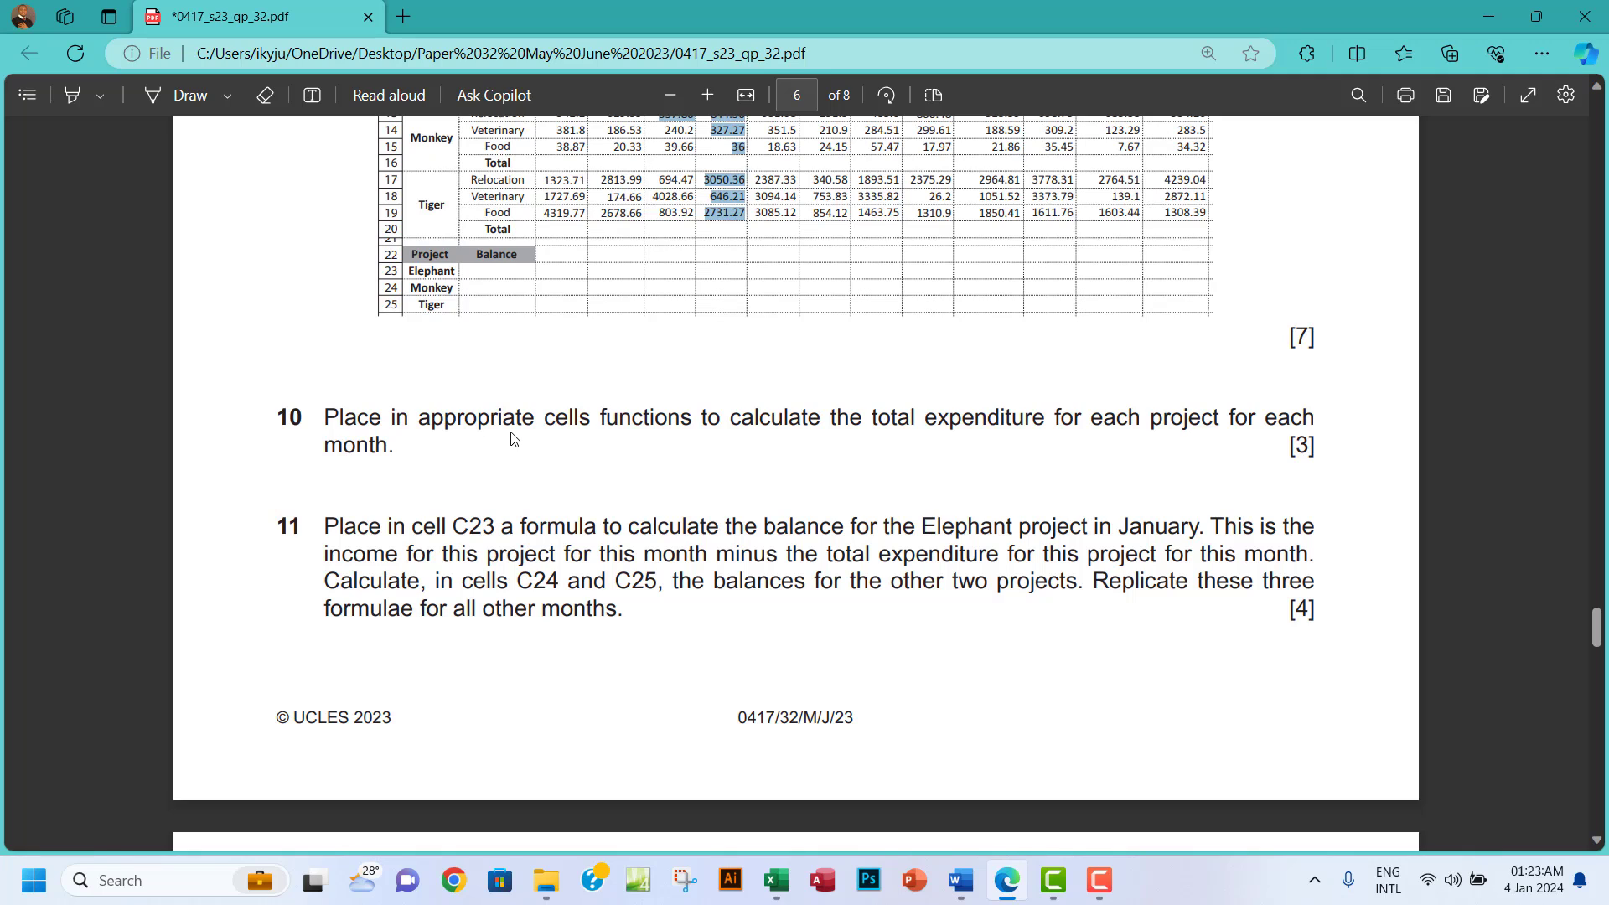
{"action": "scroll", "coordinate": [514, 438], "scroll_direction": "up", "scroll_amount": 2}
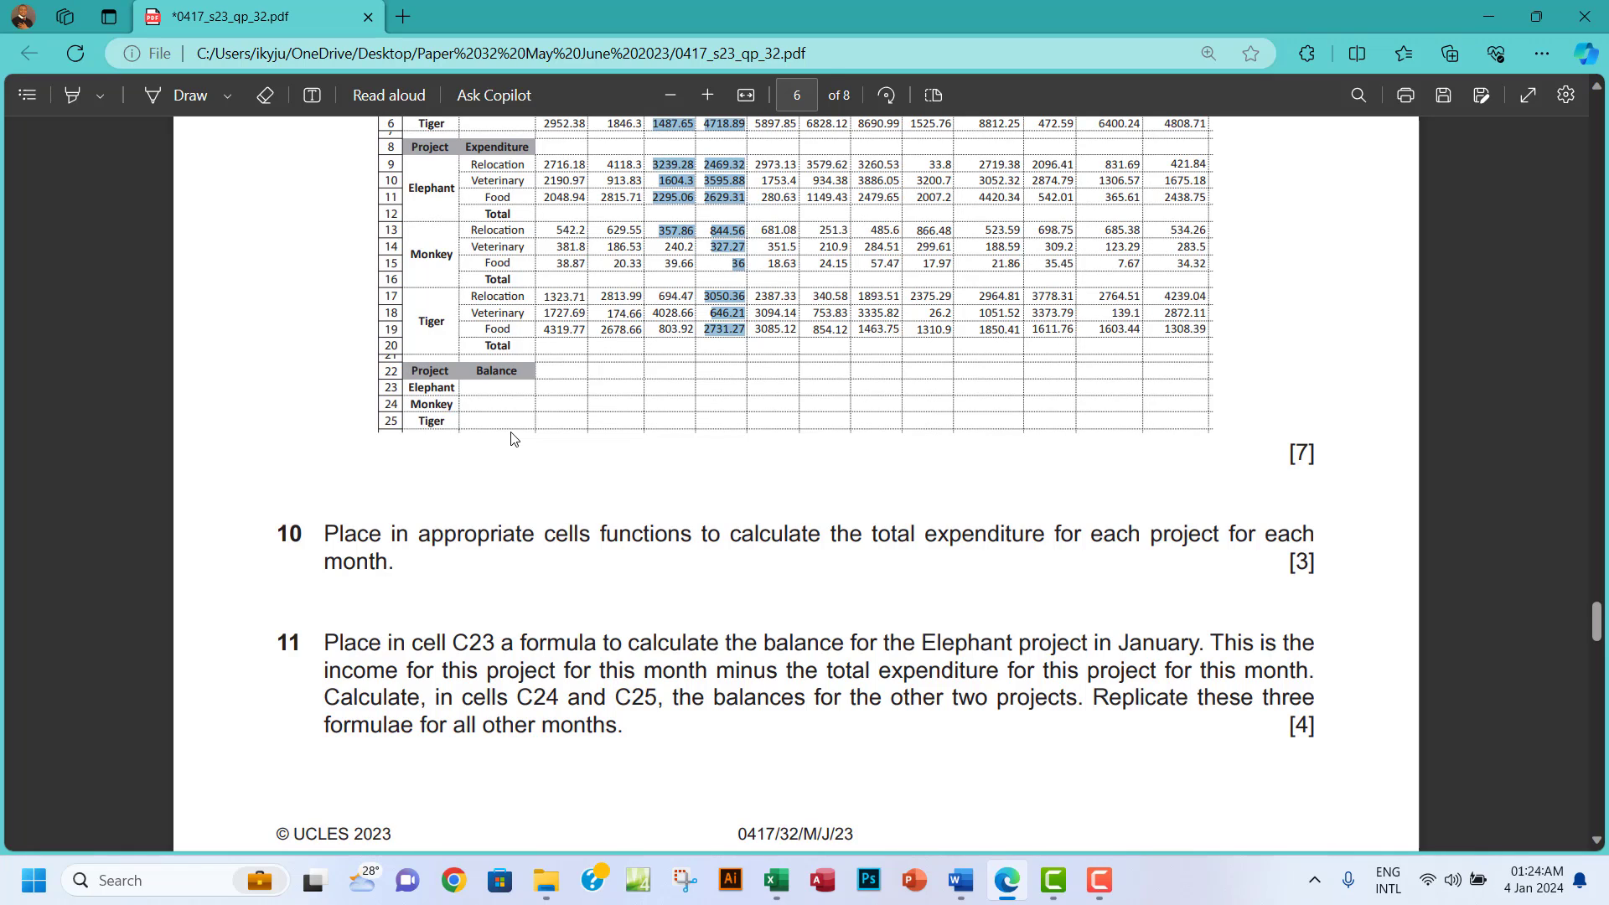
Enter =SUM(C9:C11) in C12 for the Elephant January total (6956.09).
{"action": "left_click", "coordinate": [776, 880]}
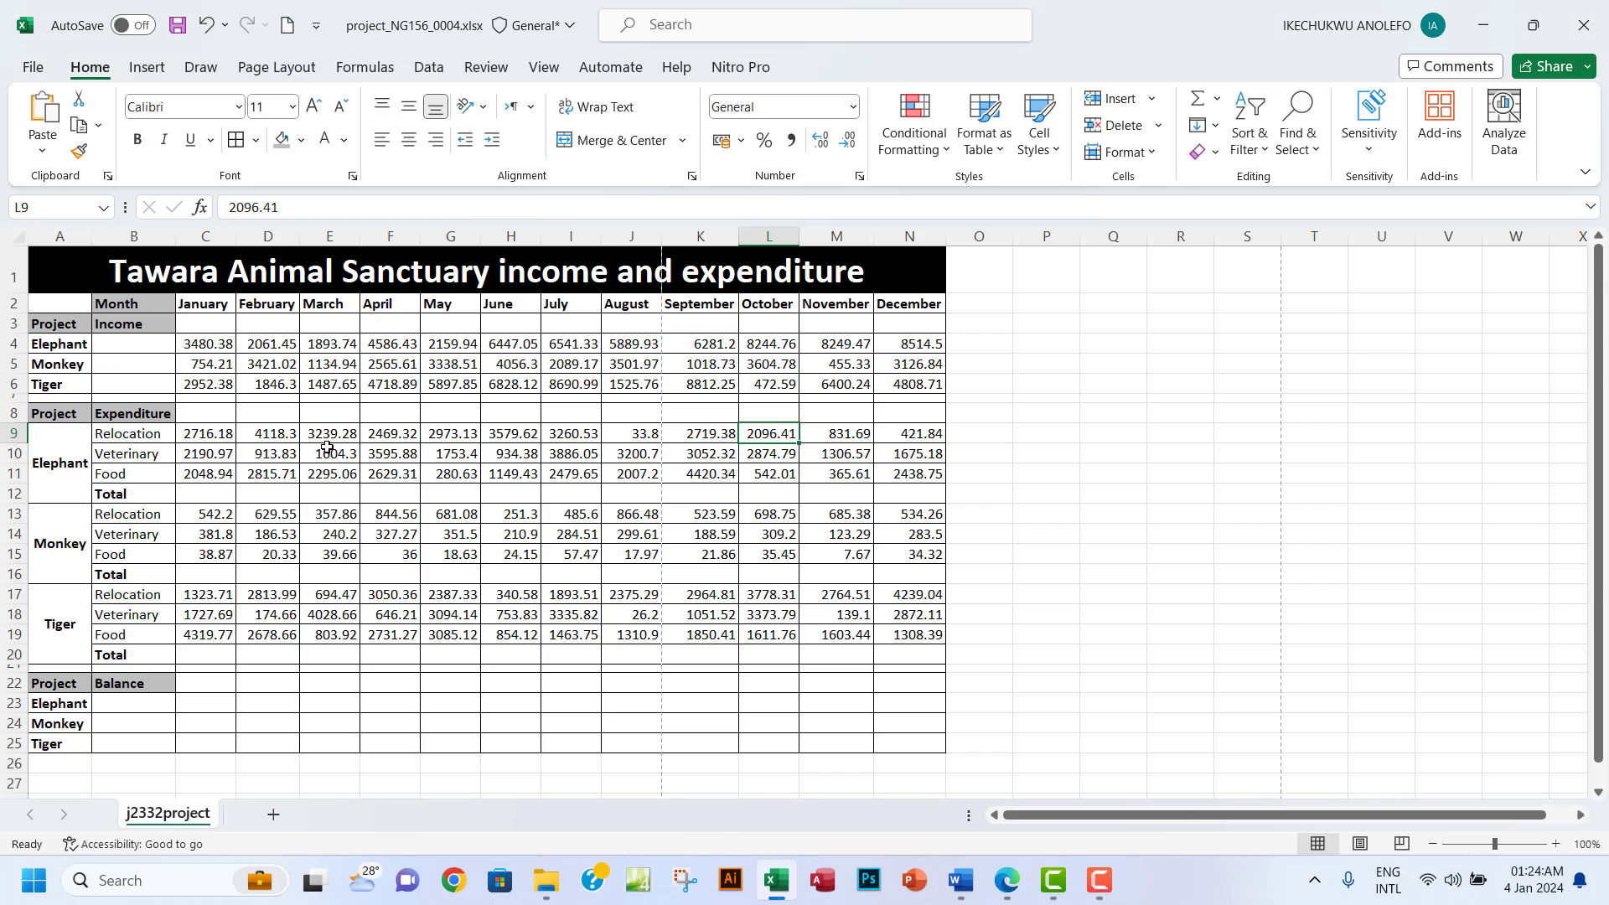
{"action": "left_click", "coordinate": [135, 412]}
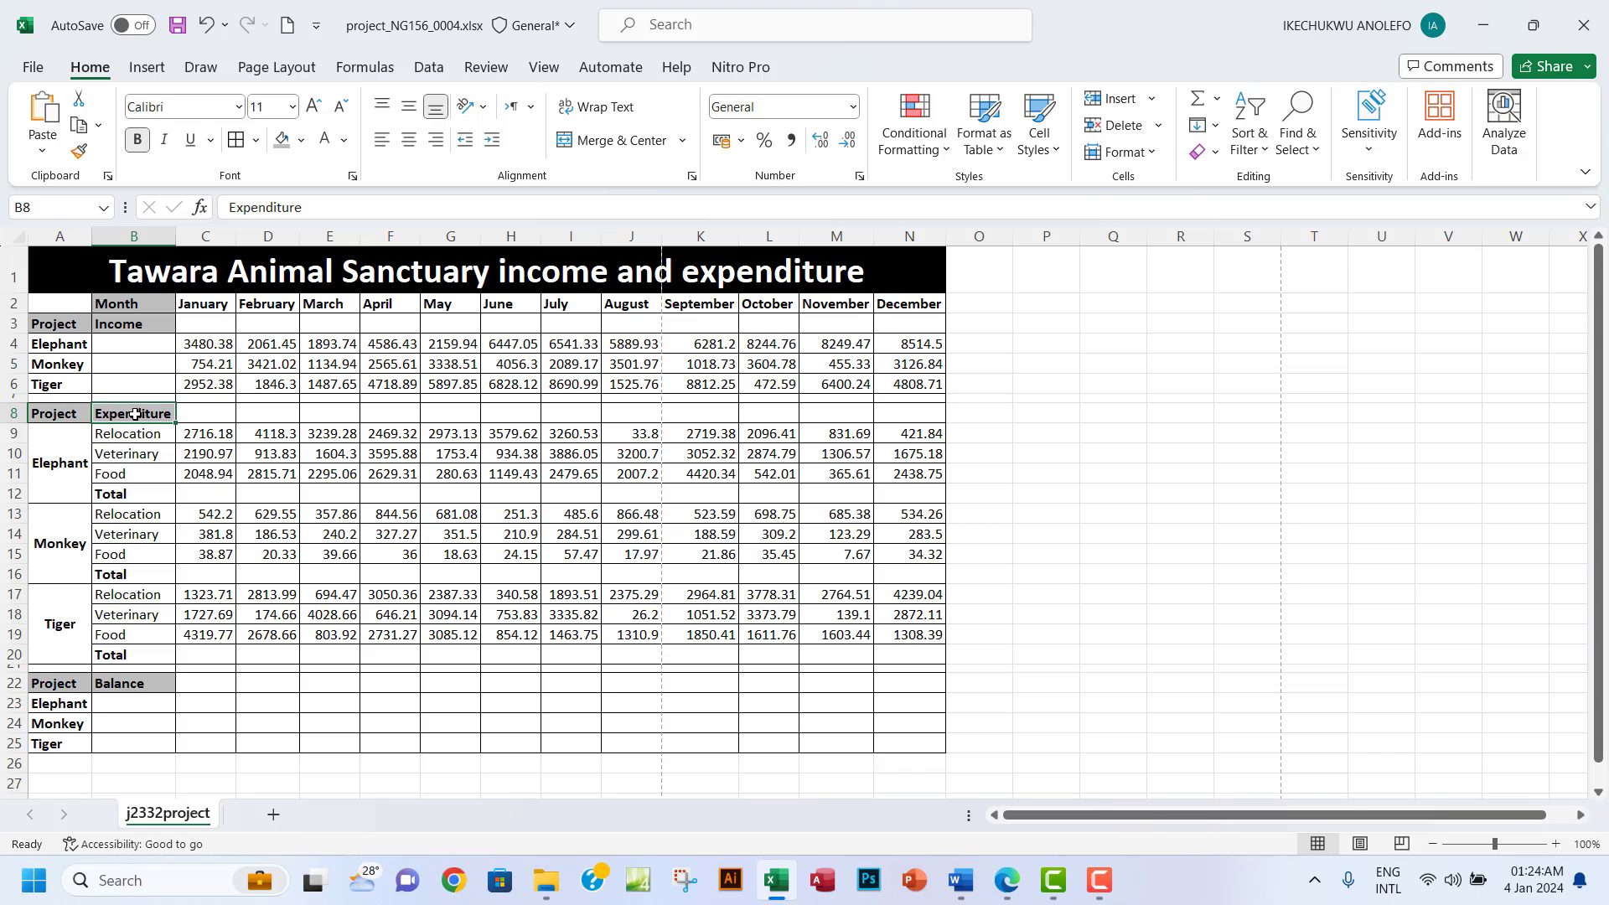
{"action": "left_click_drag", "start_coordinate": [135, 414], "coordinate": [903, 640]}
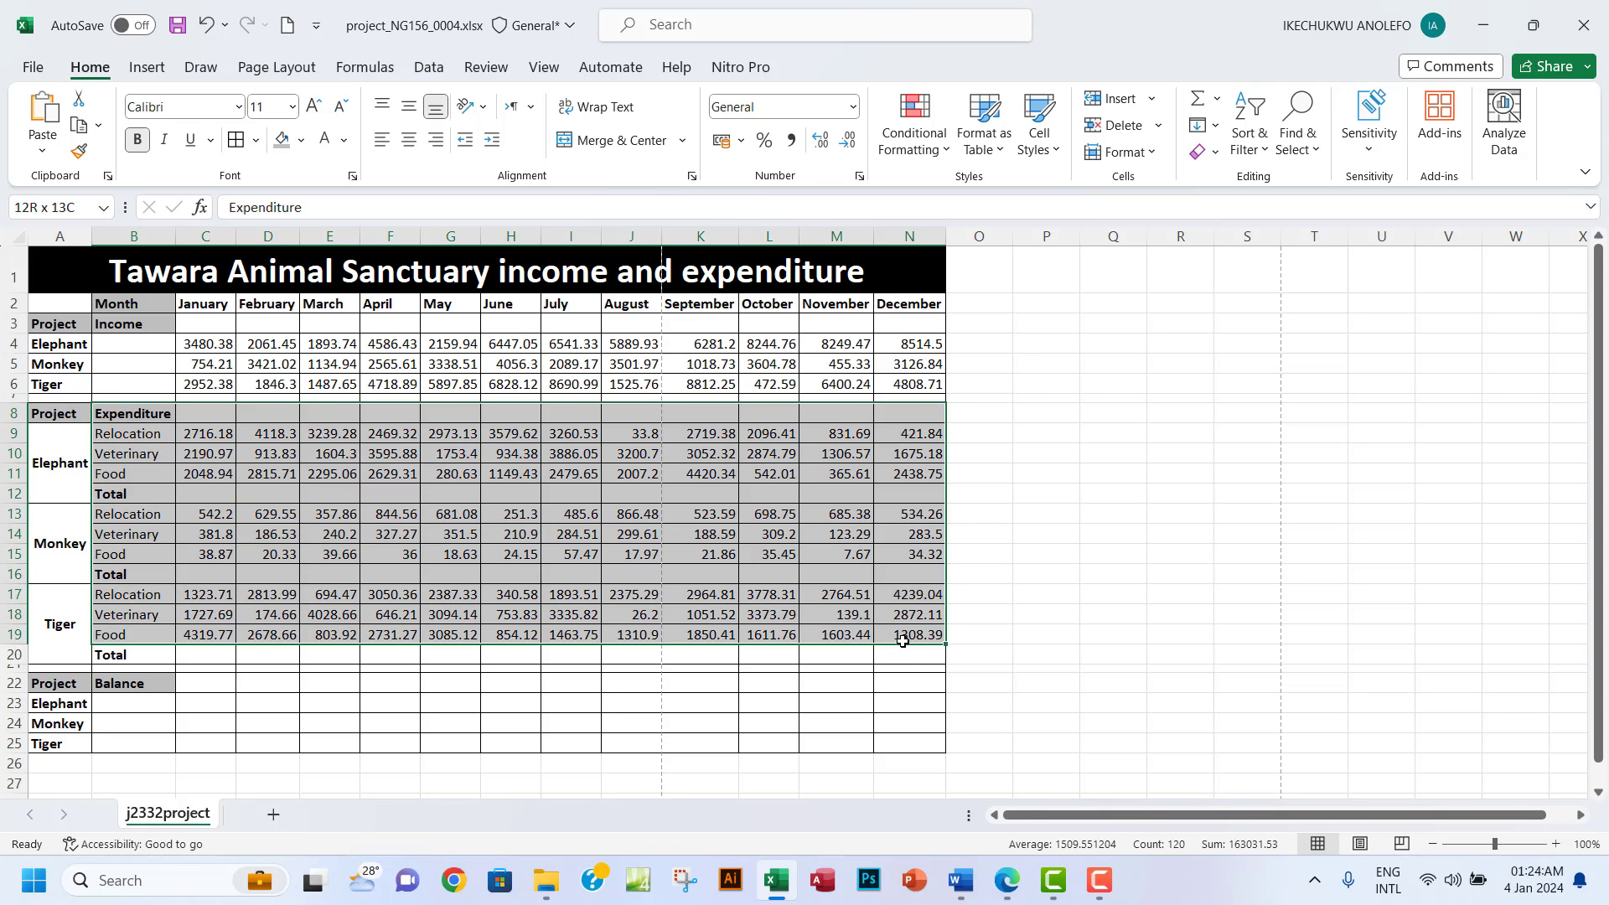
{"action": "left_click", "coordinate": [200, 493]}
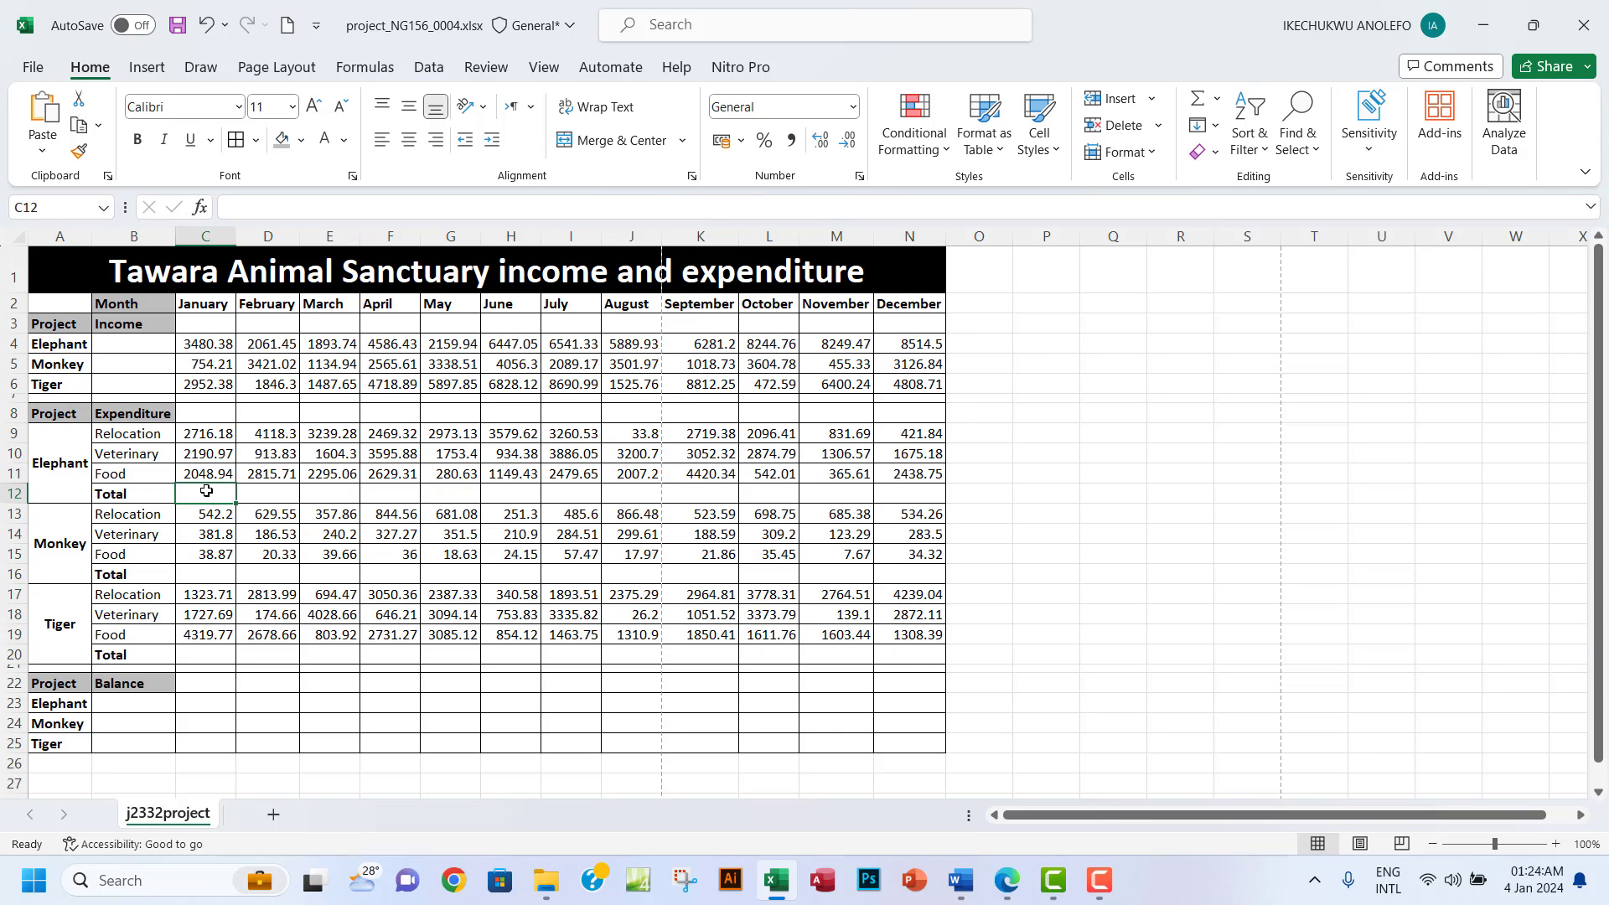
{"action": "type", "text": "="}
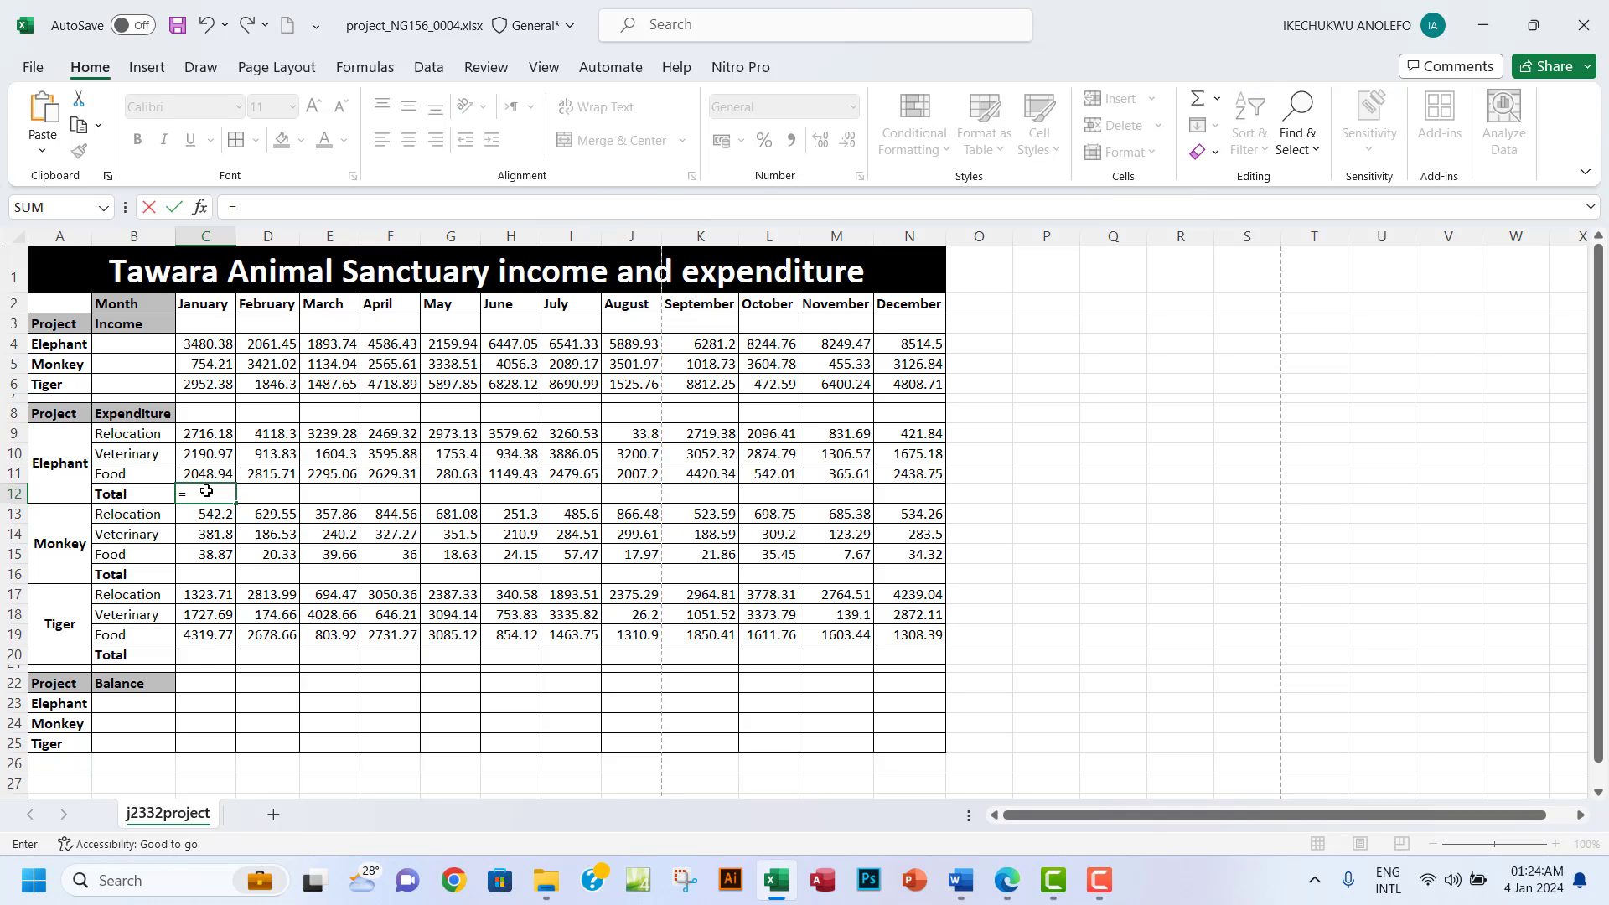
{"action": "type", "text": "SUM("}
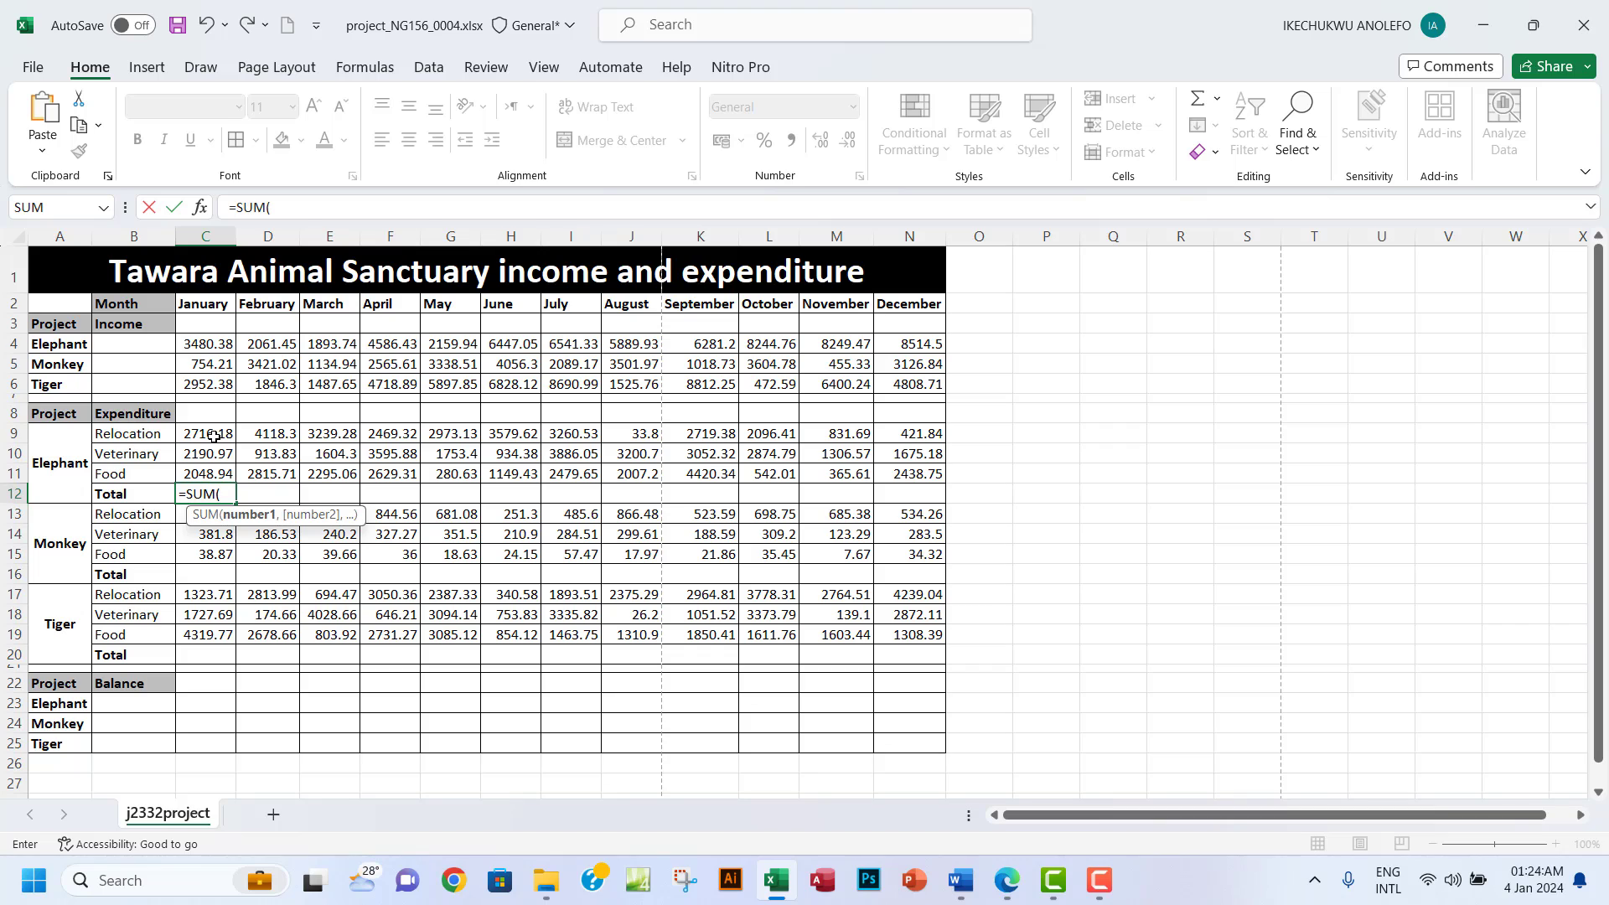
{"action": "left_click_drag", "start_coordinate": [213, 437], "coordinate": [210, 473]}
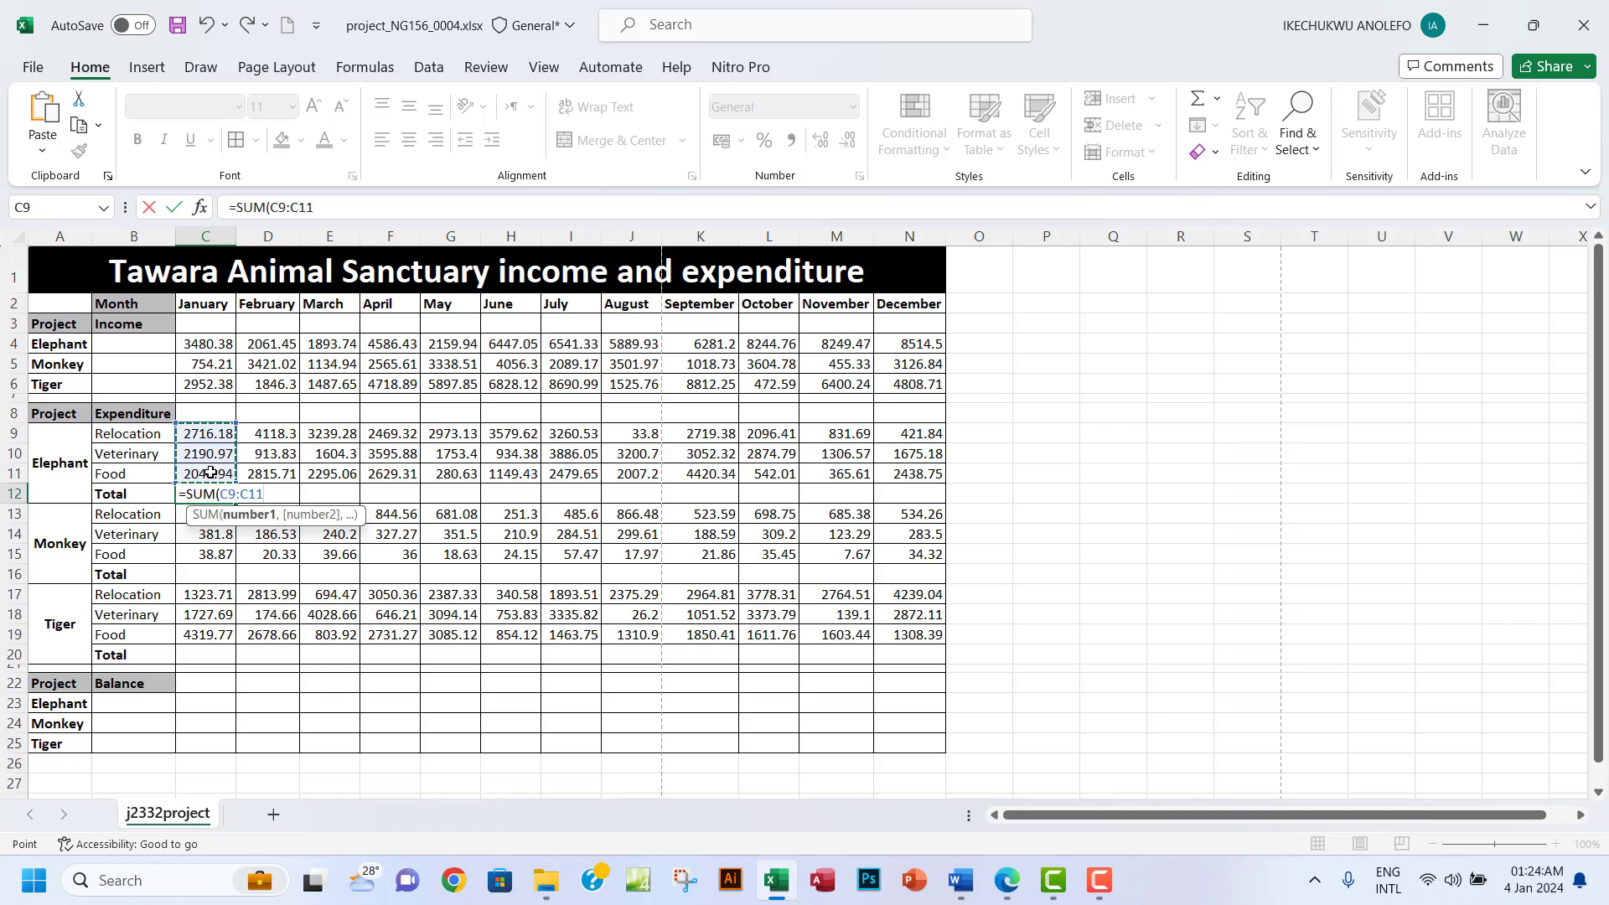
{"action": "key", "text": "Return"}
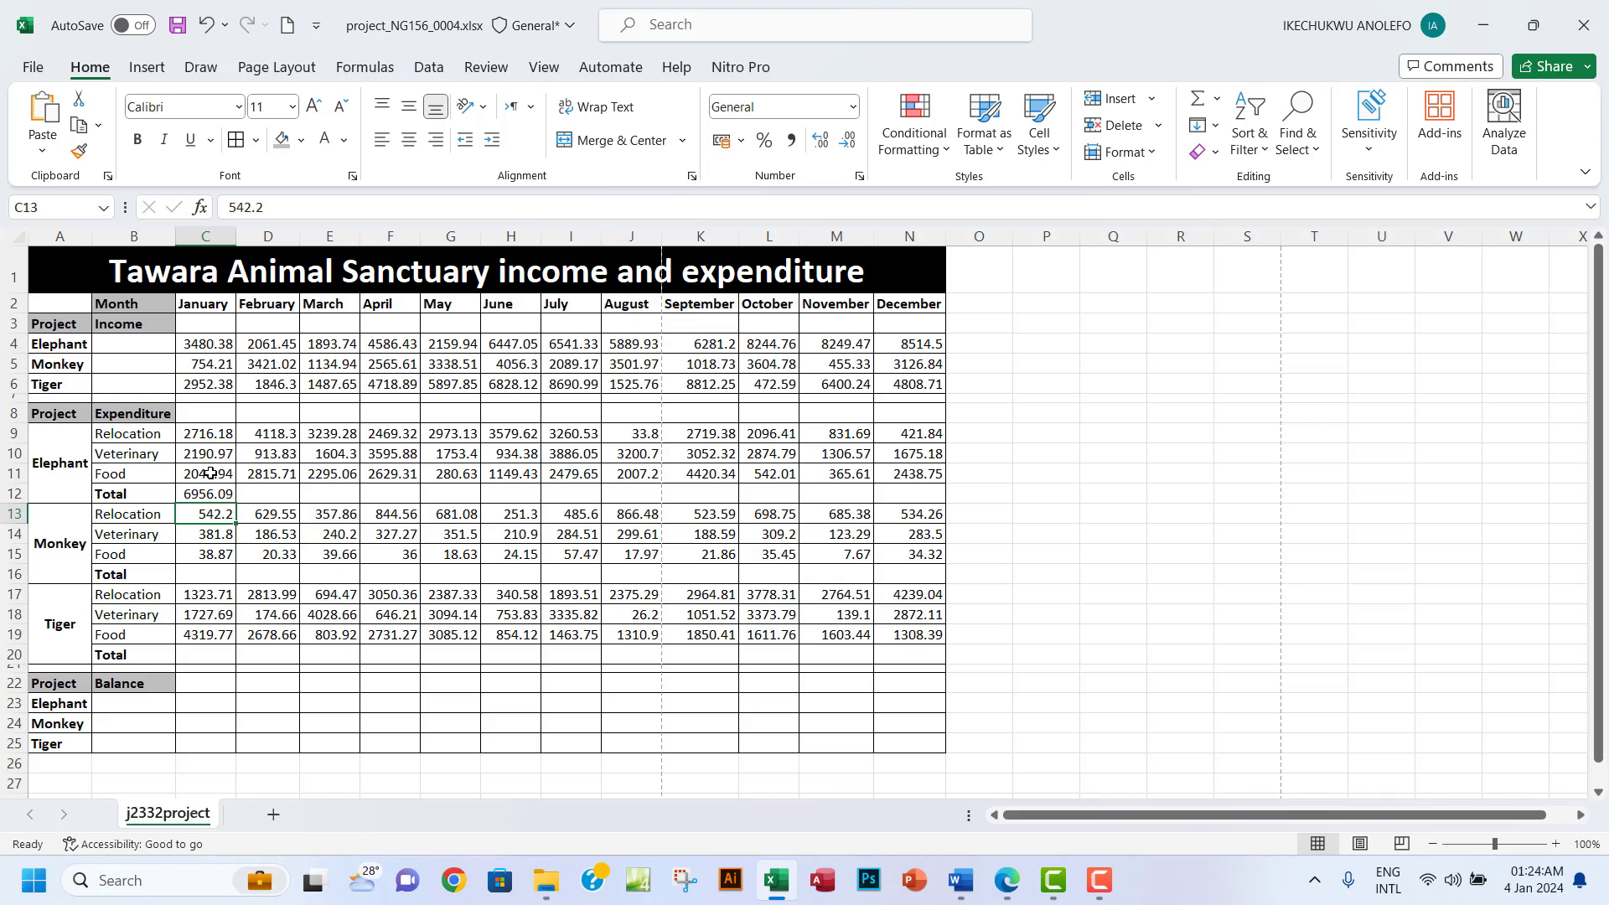
Enter =SUM(C13:C15) in C16 and =SUM(C17:C19) in C20 for Monkey and Tiger.
{"action": "left_click", "coordinate": [204, 575]}
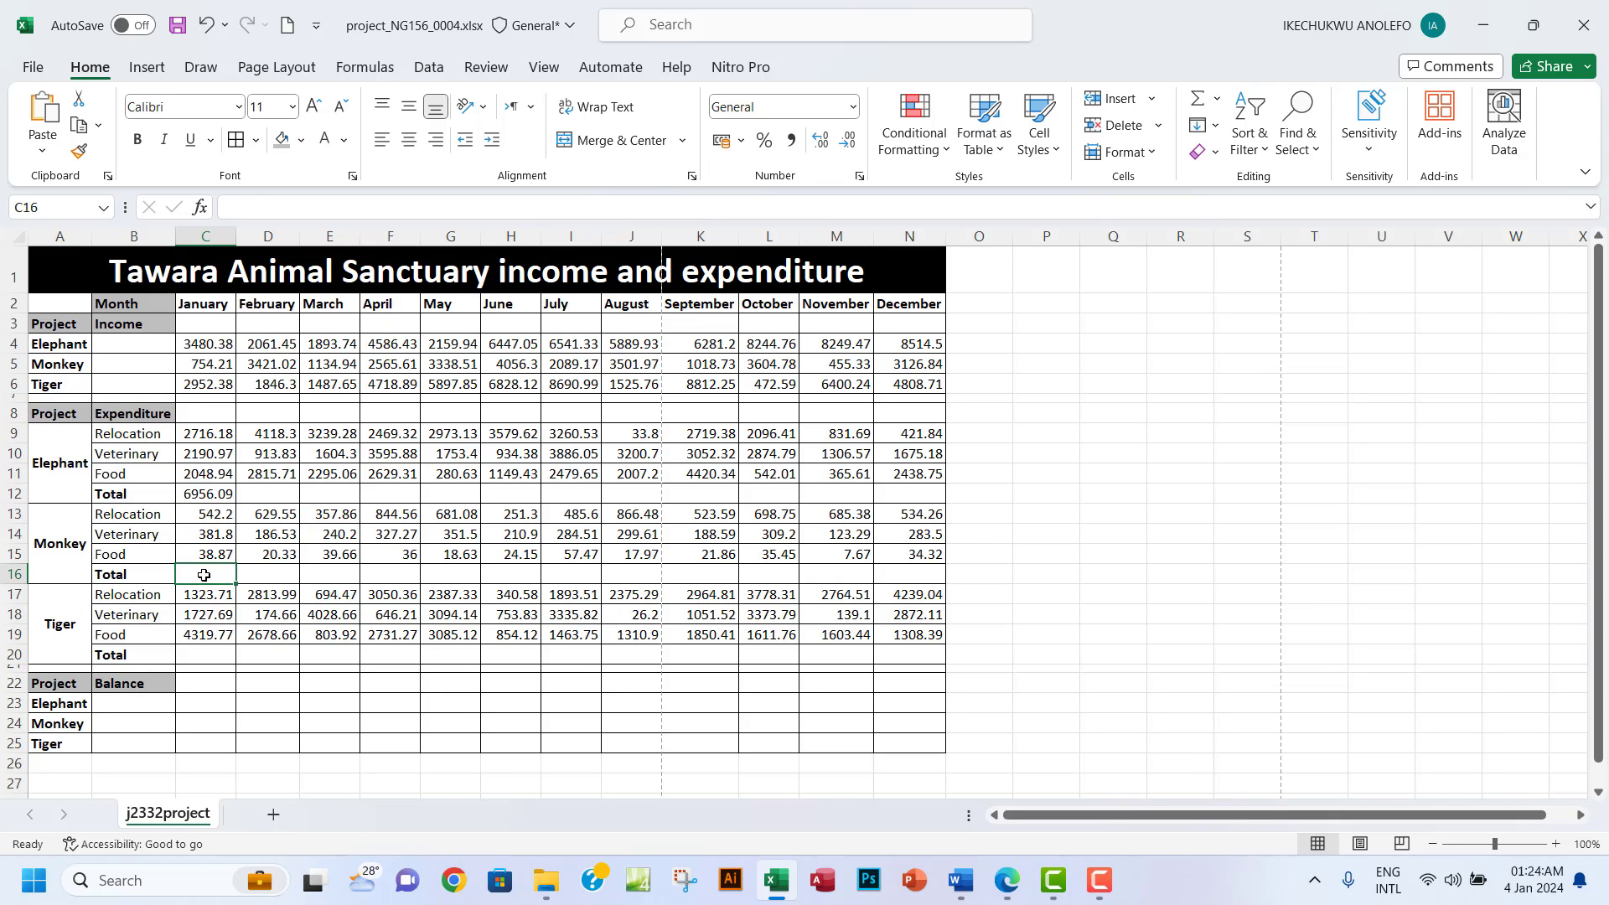
{"action": "type", "text": "="}
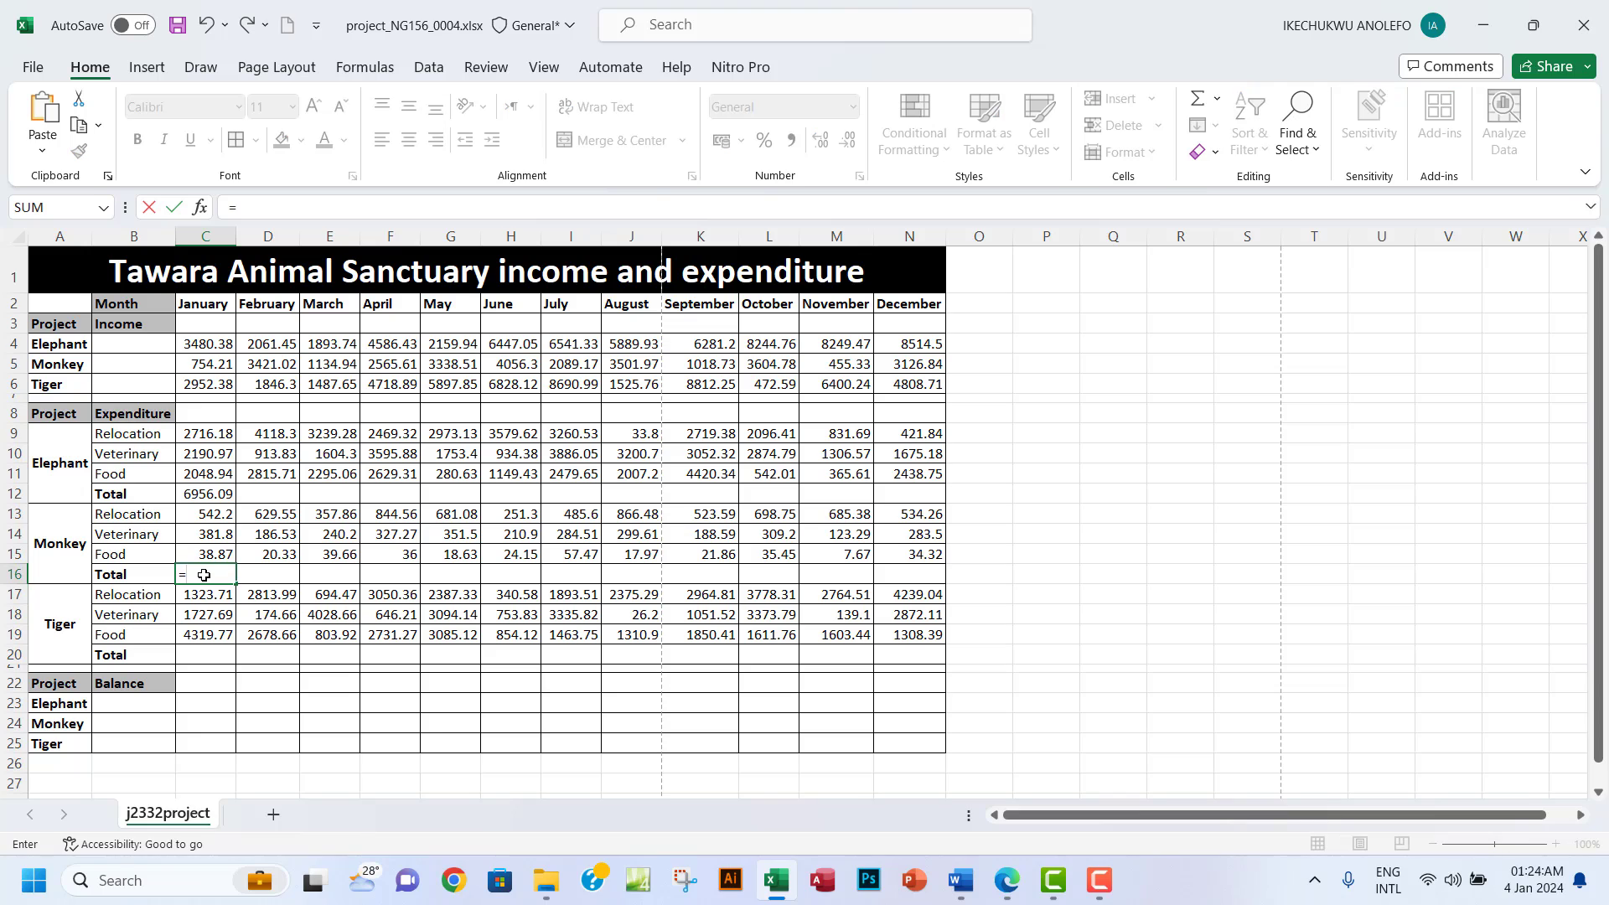
{"action": "type", "text": "SUM"}
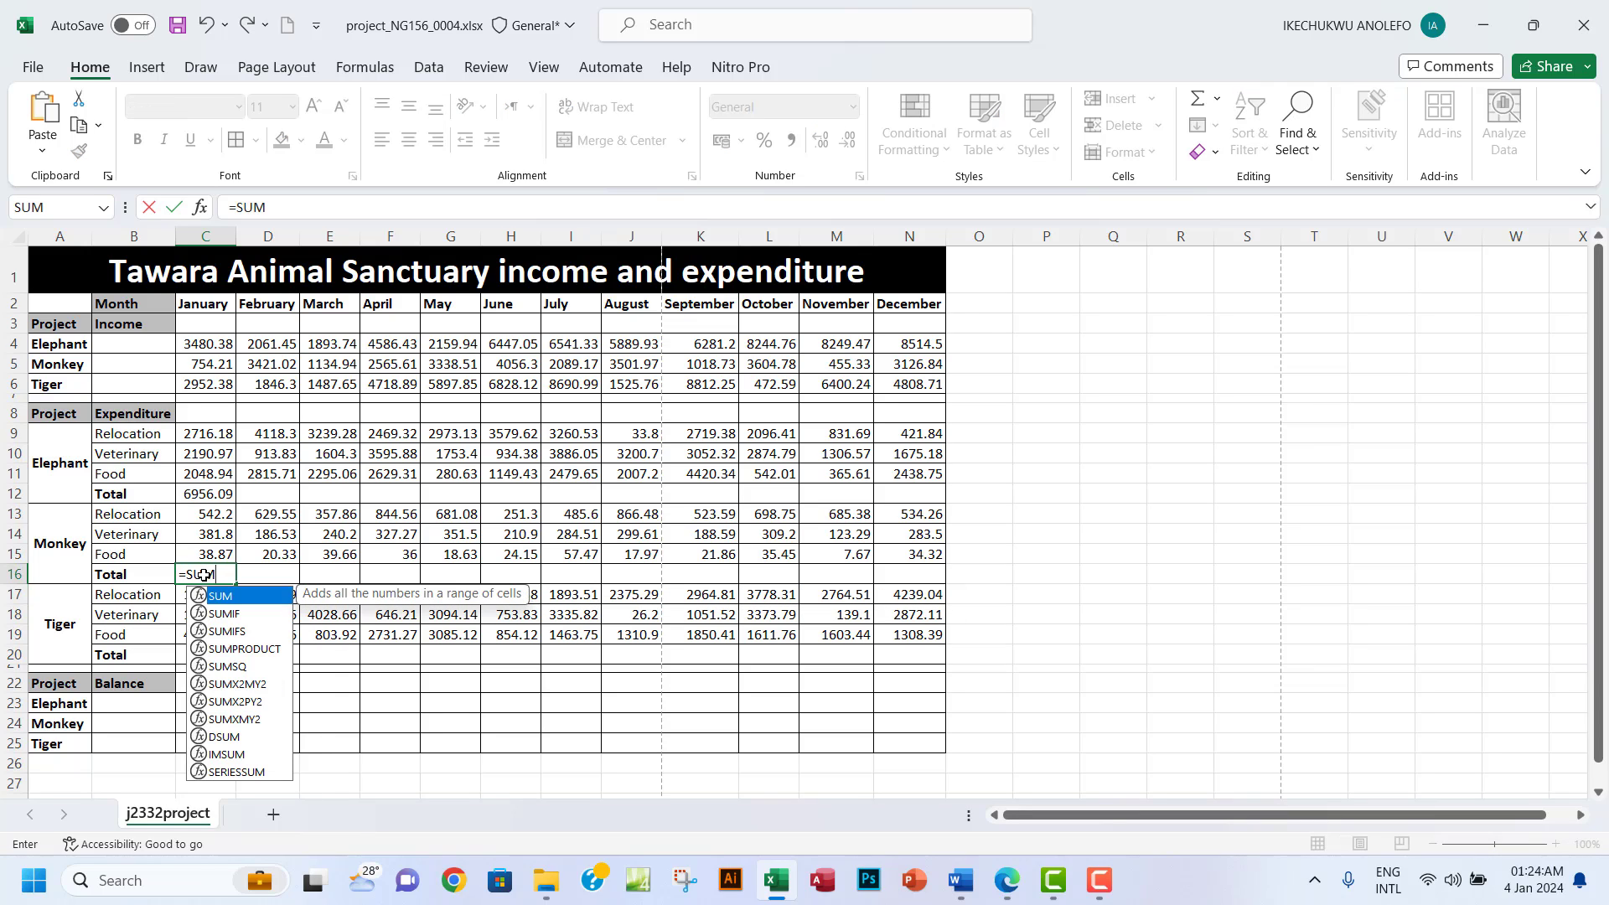
{"action": "type", "text": "("}
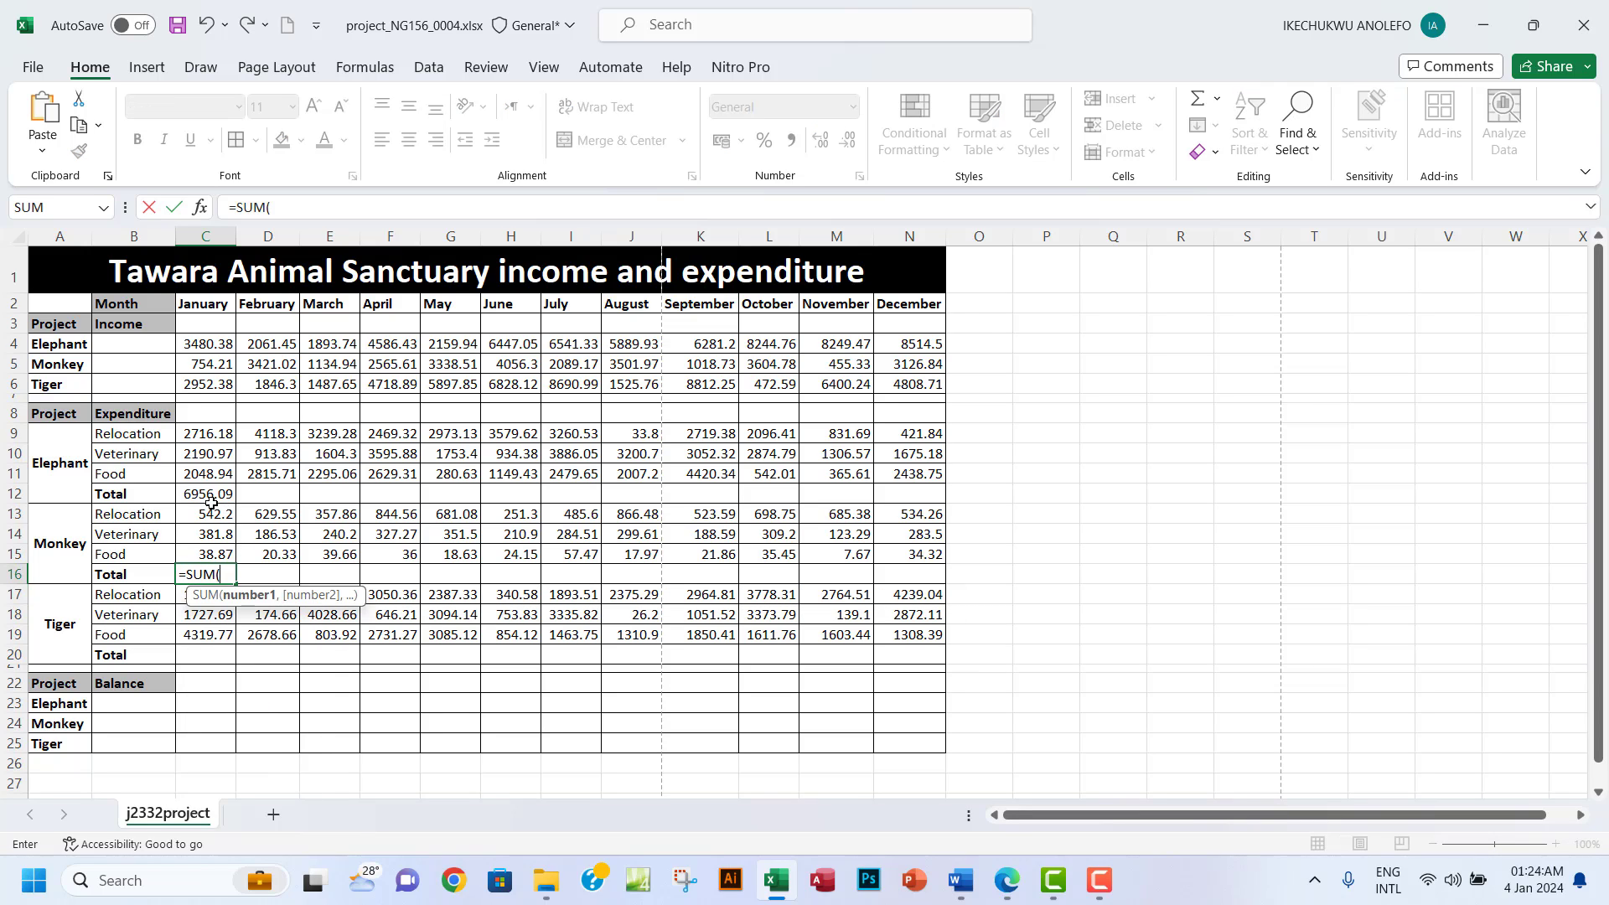
{"action": "left_click_drag", "start_coordinate": [208, 512], "coordinate": [199, 550]}
{"action": "key", "text": "Return"}
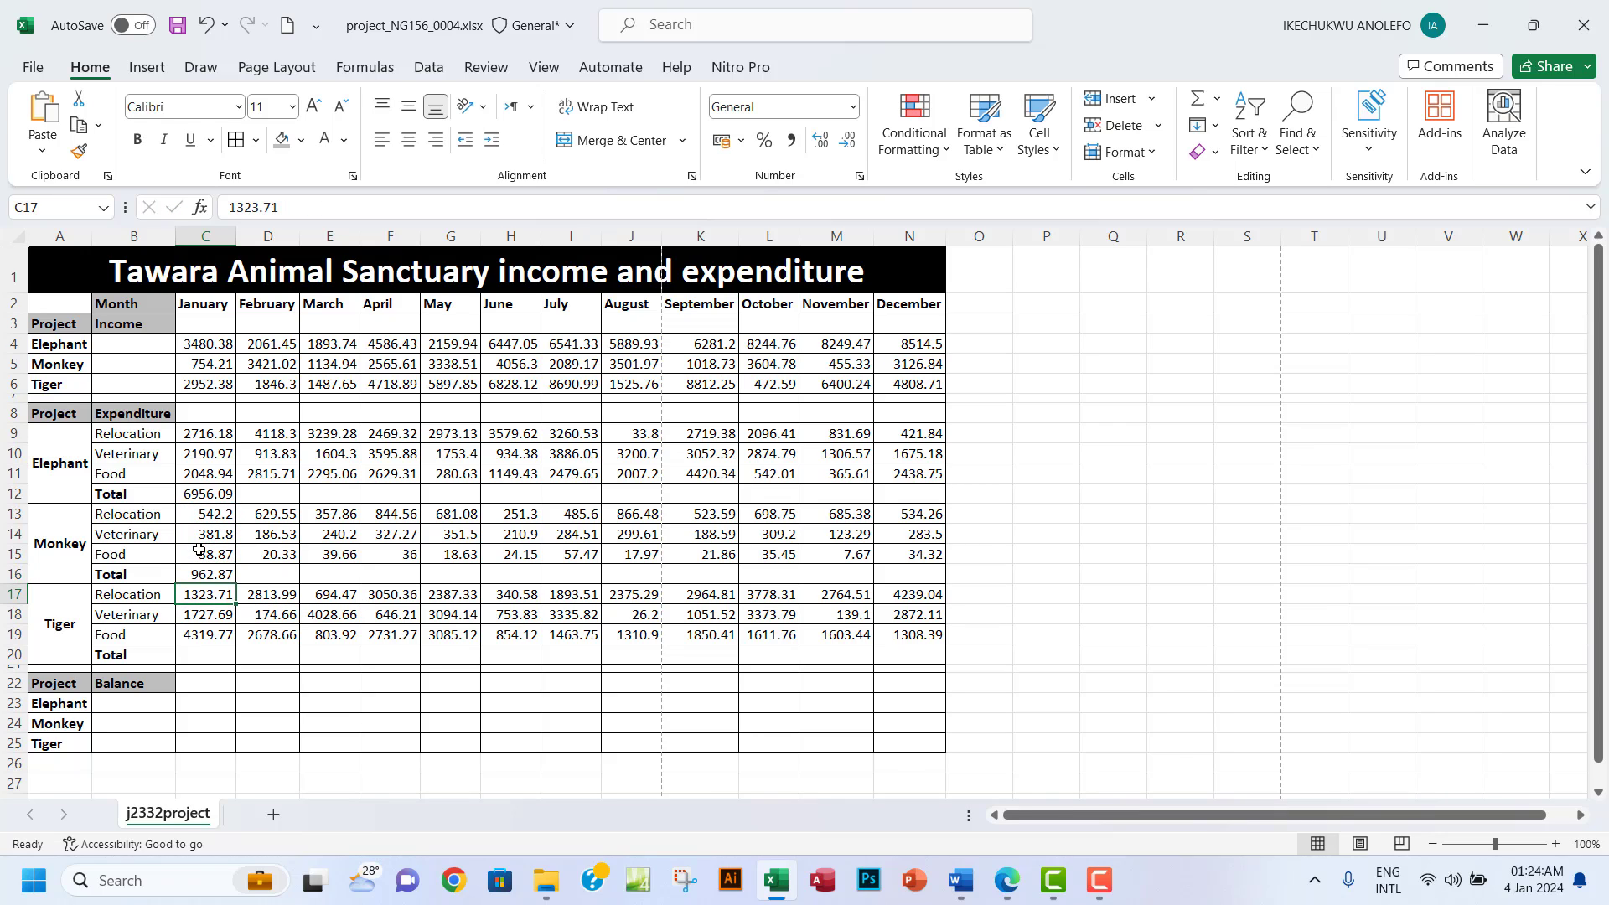
{"action": "left_click", "coordinate": [211, 655]}
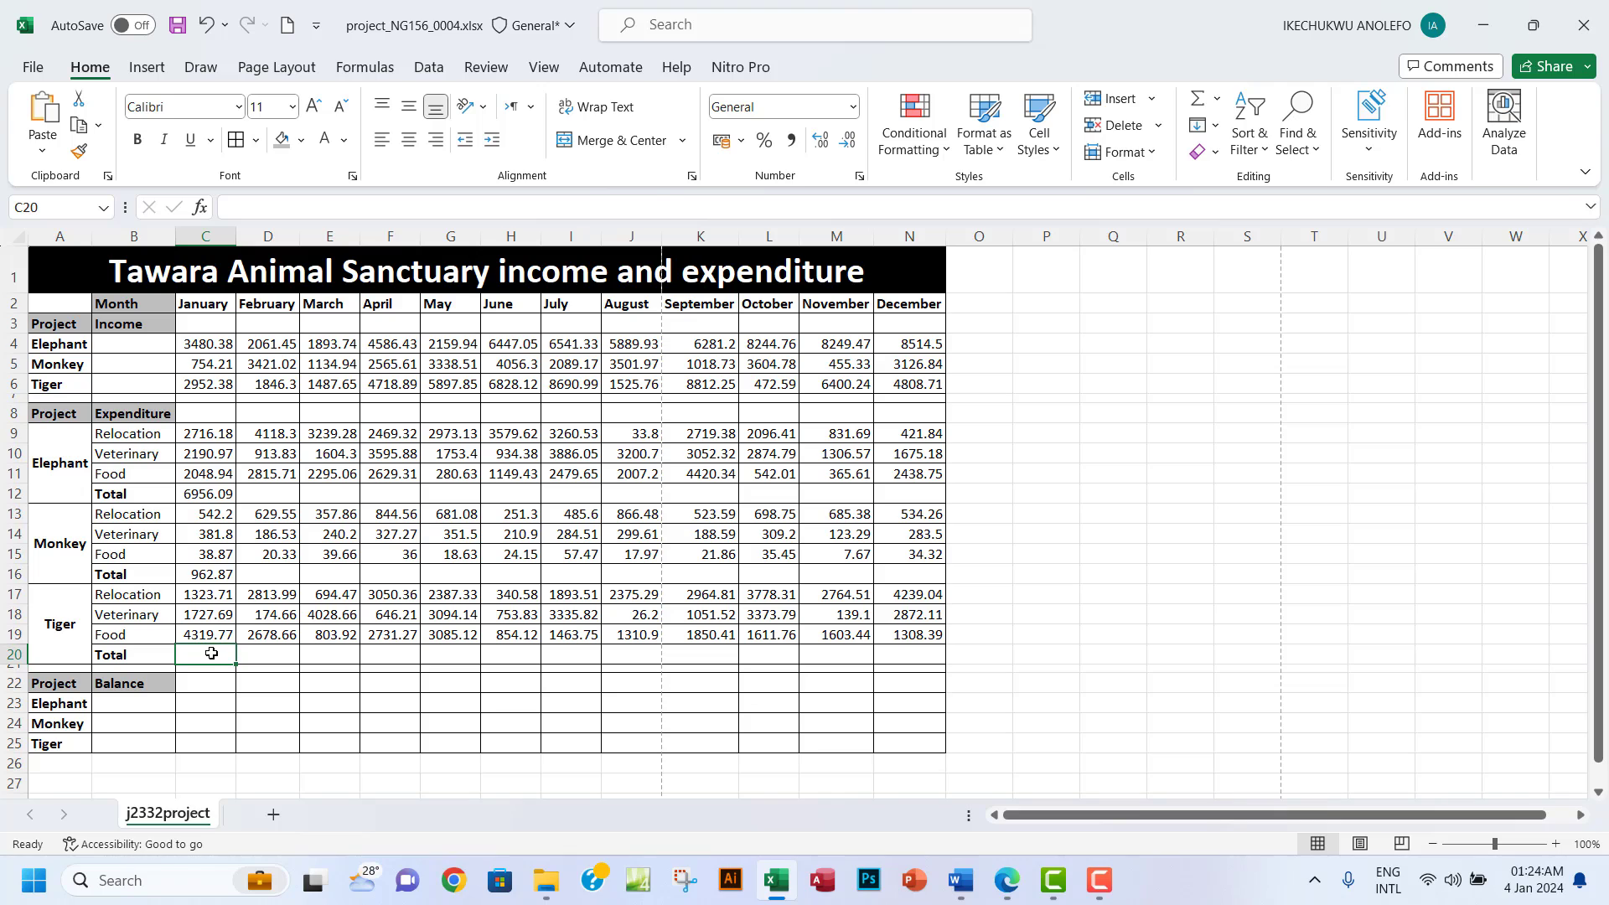
{"action": "type", "text": "="}
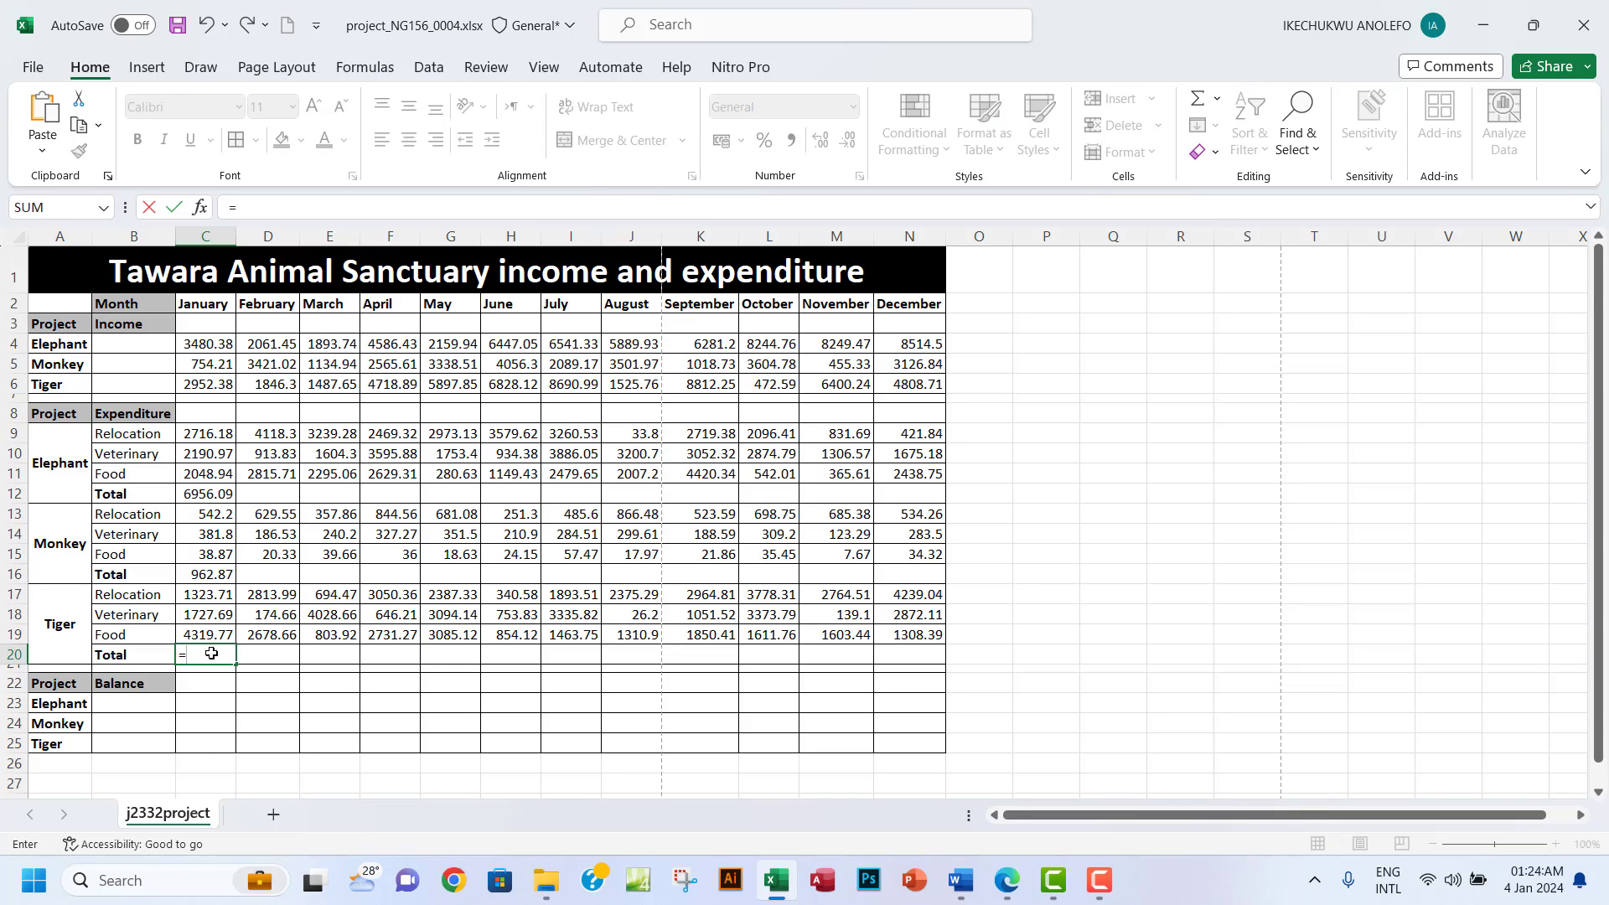
{"action": "type", "text": "SUM("}
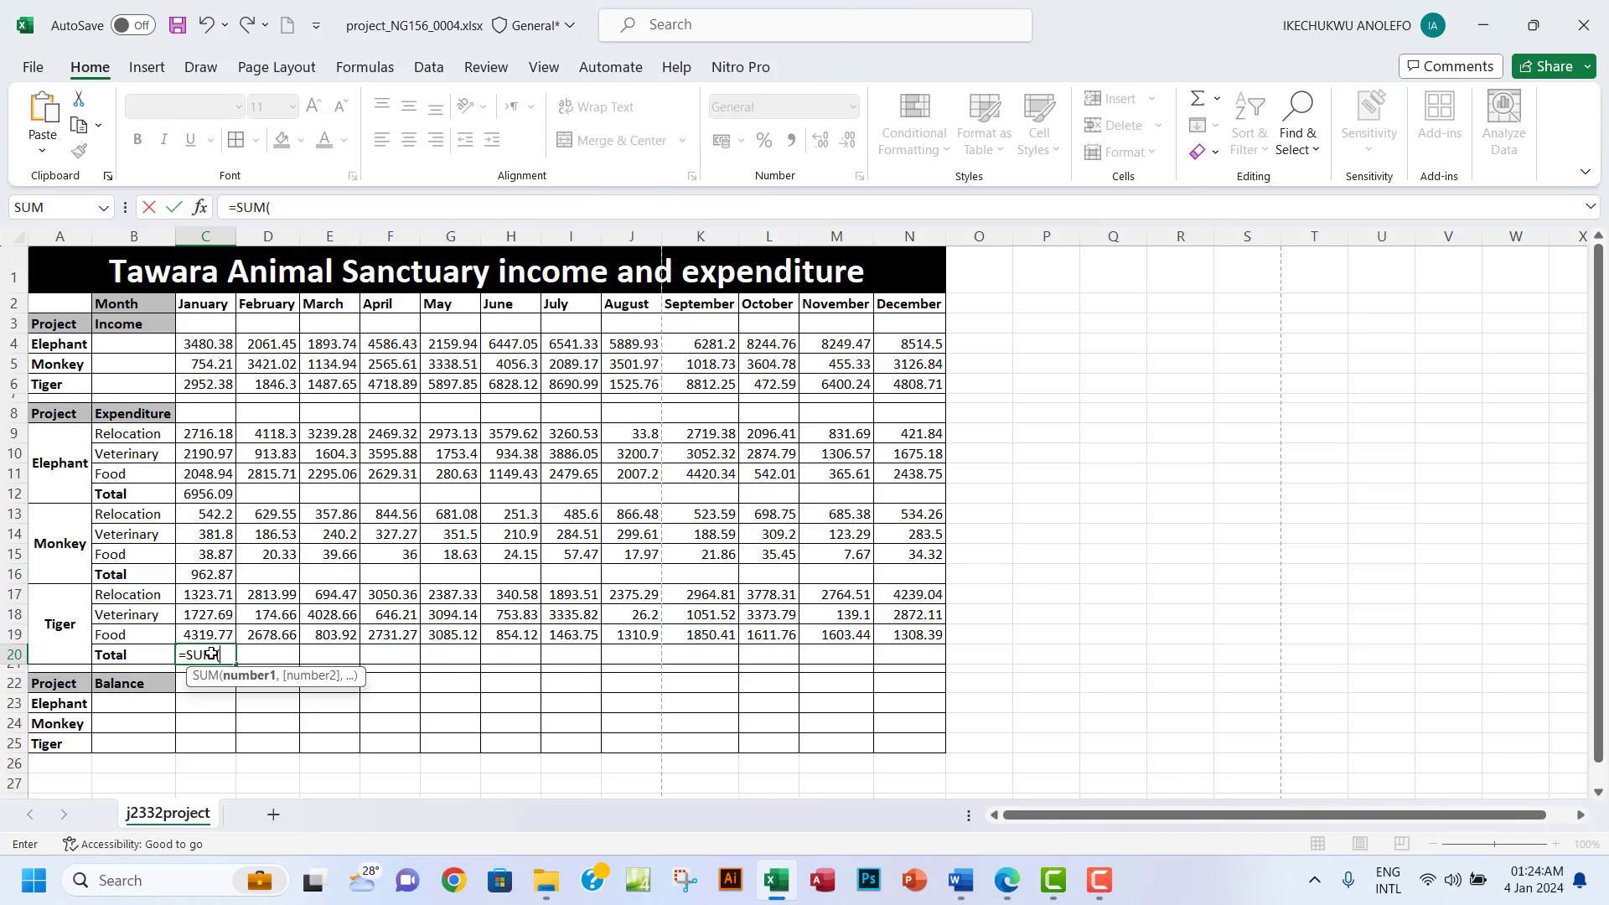
{"action": "left_click_drag", "start_coordinate": [218, 597], "coordinate": [218, 635]}
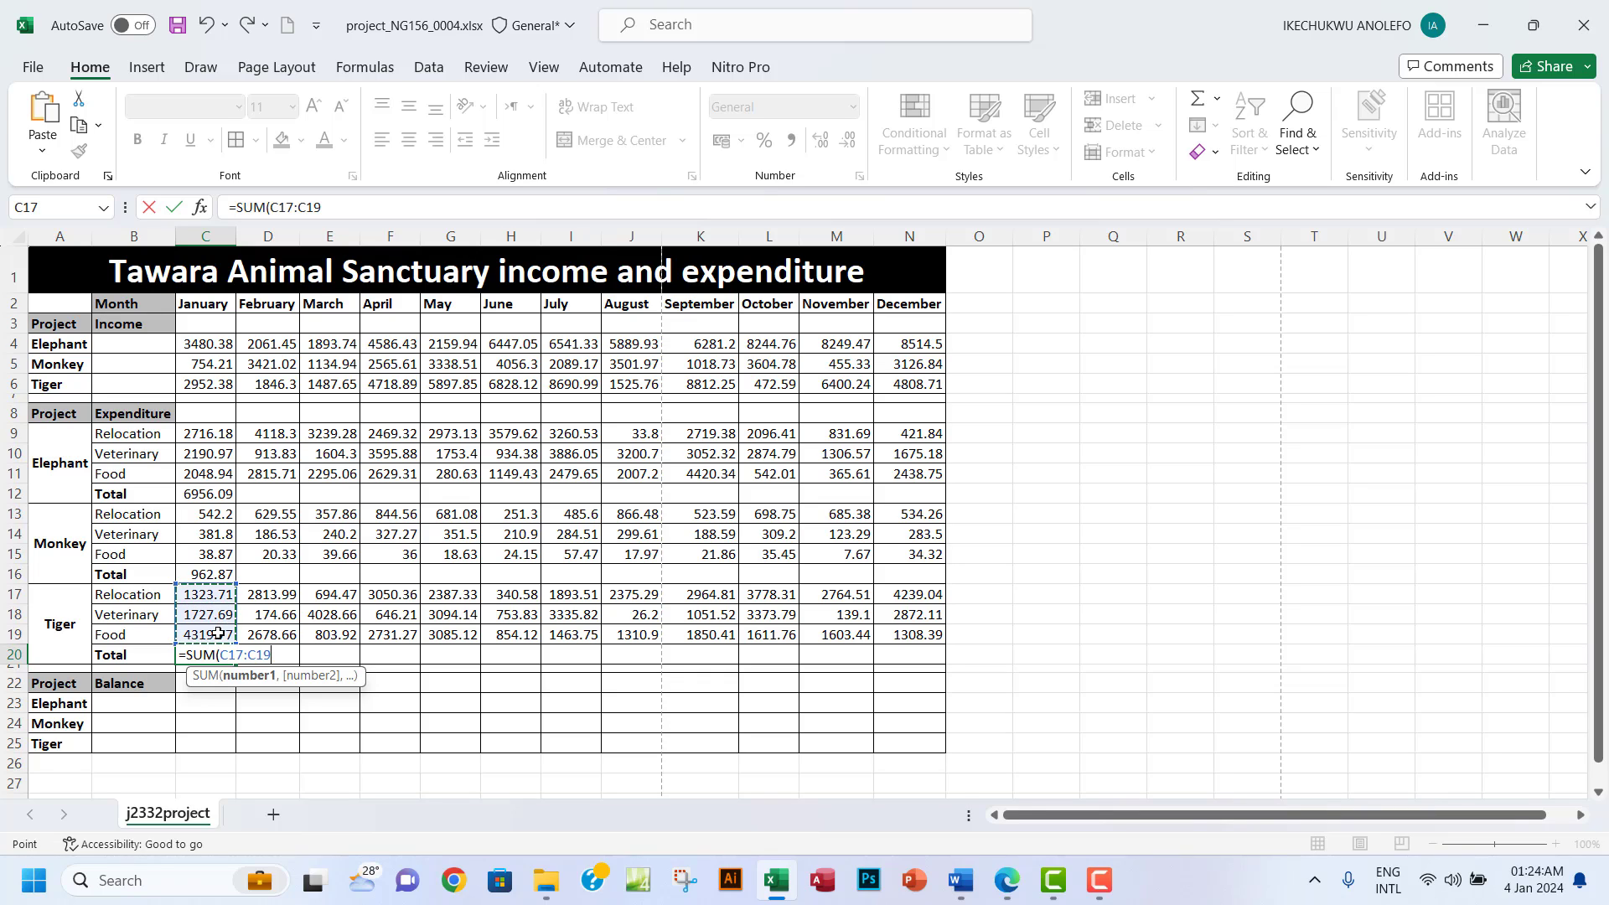
{"action": "key", "text": "Return"}
Fill the C12, C16 and C20 SUM formulas right through column N (December).
{"action": "left_click", "coordinate": [205, 494]}
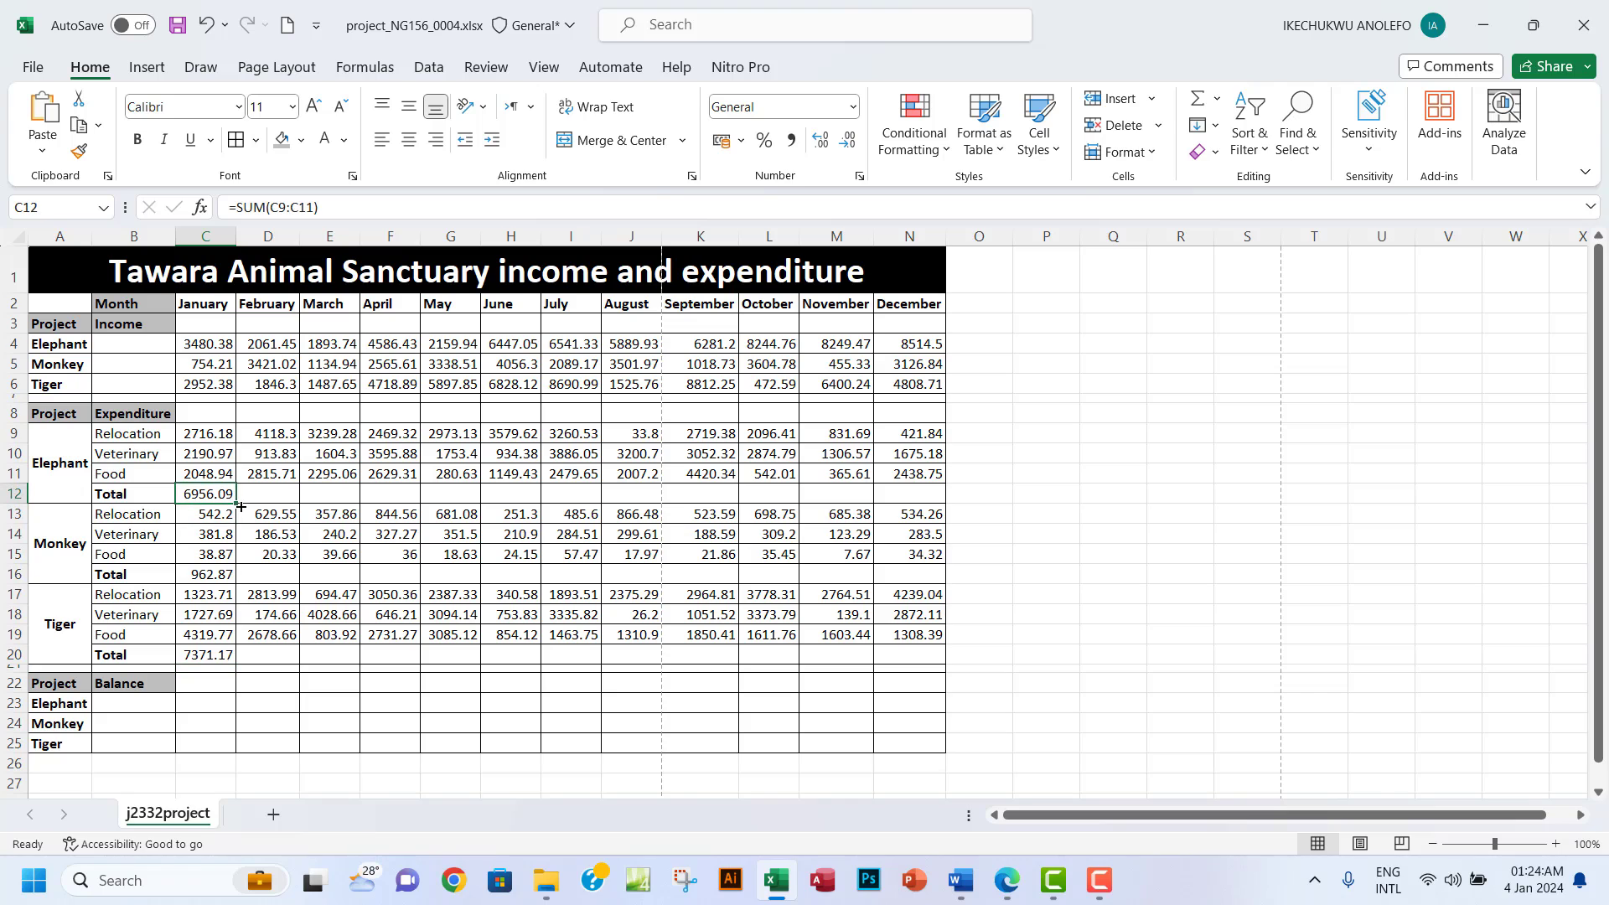
{"action": "left_click_drag", "start_coordinate": [233, 501], "coordinate": [922, 503]}
{"action": "left_click", "coordinate": [208, 576]}
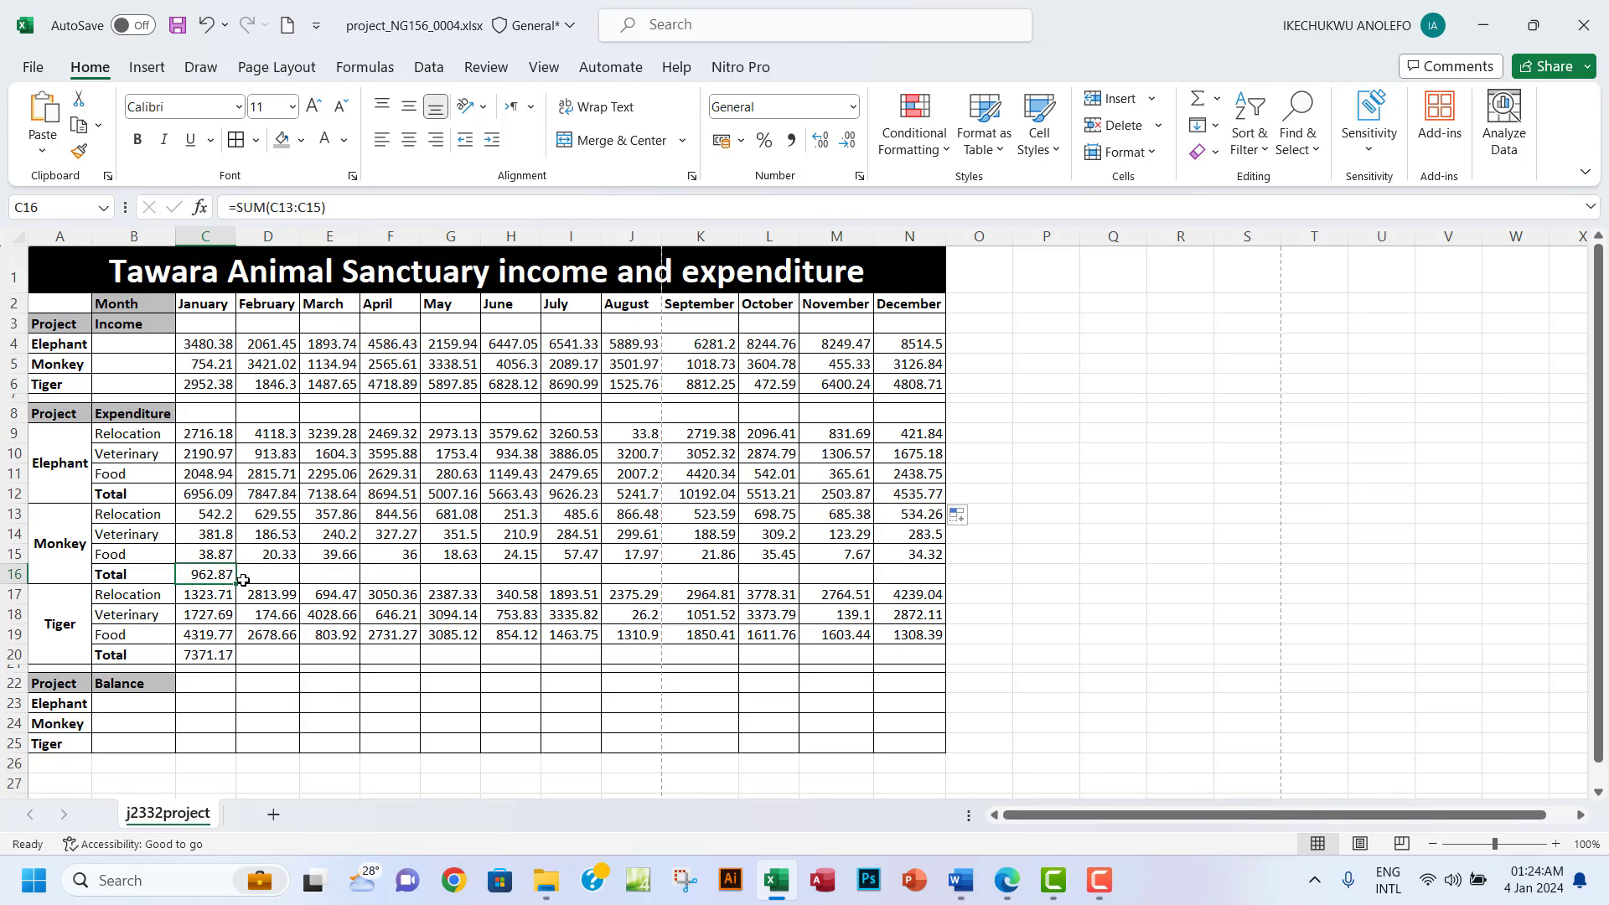
{"action": "left_click_drag", "start_coordinate": [238, 584], "coordinate": [926, 590]}
{"action": "left_click", "coordinate": [206, 656]}
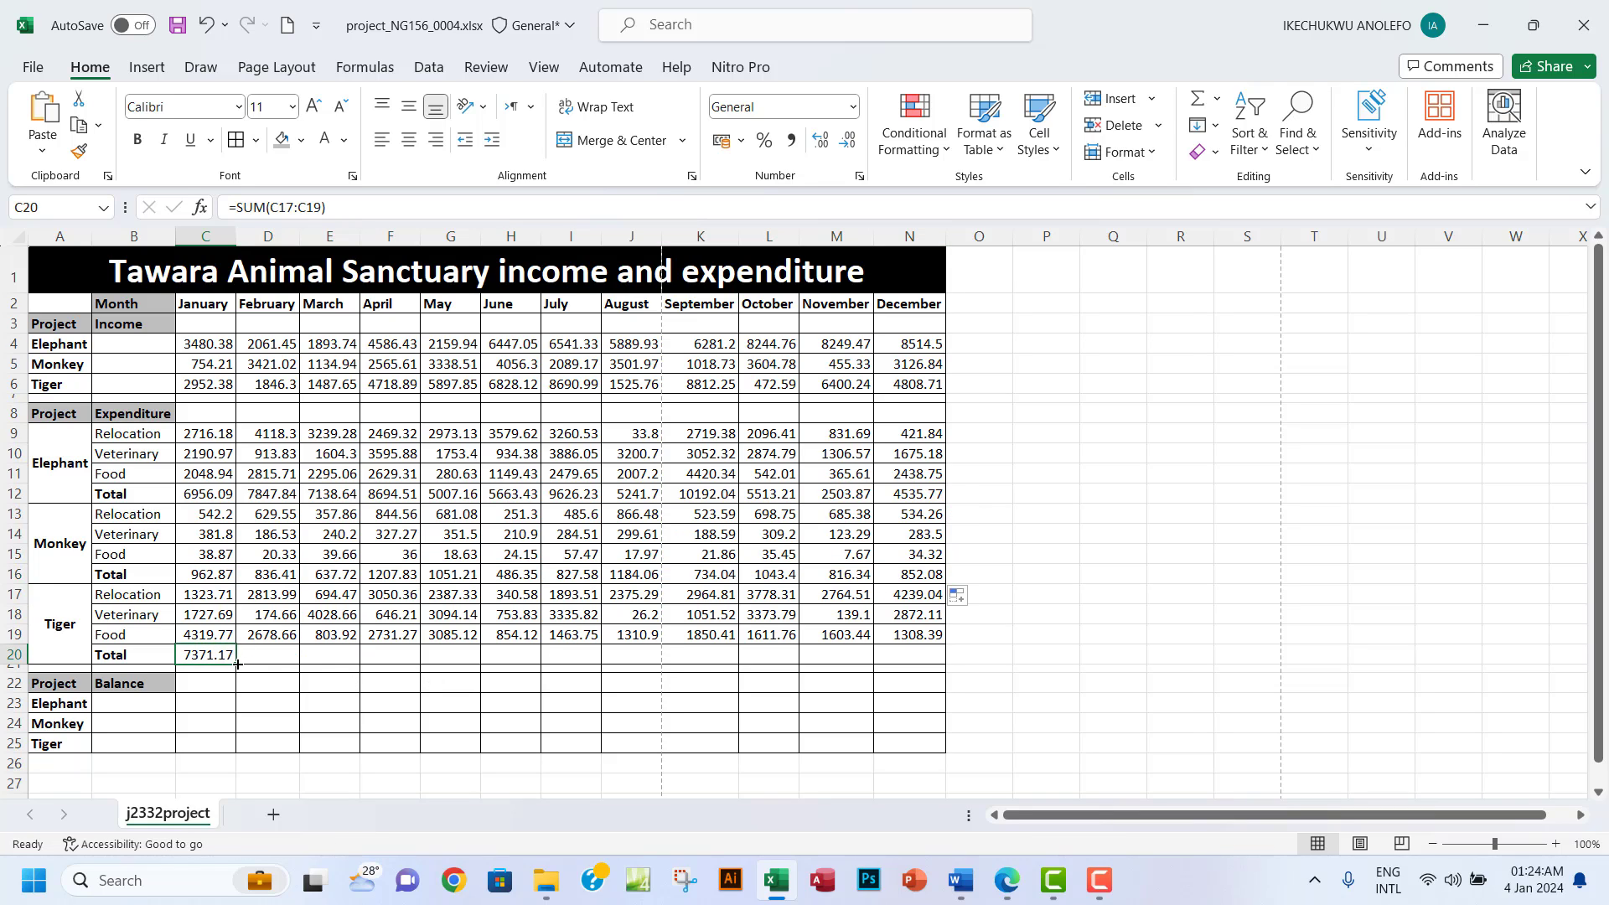
{"action": "left_click_drag", "start_coordinate": [236, 664], "coordinate": [922, 663]}
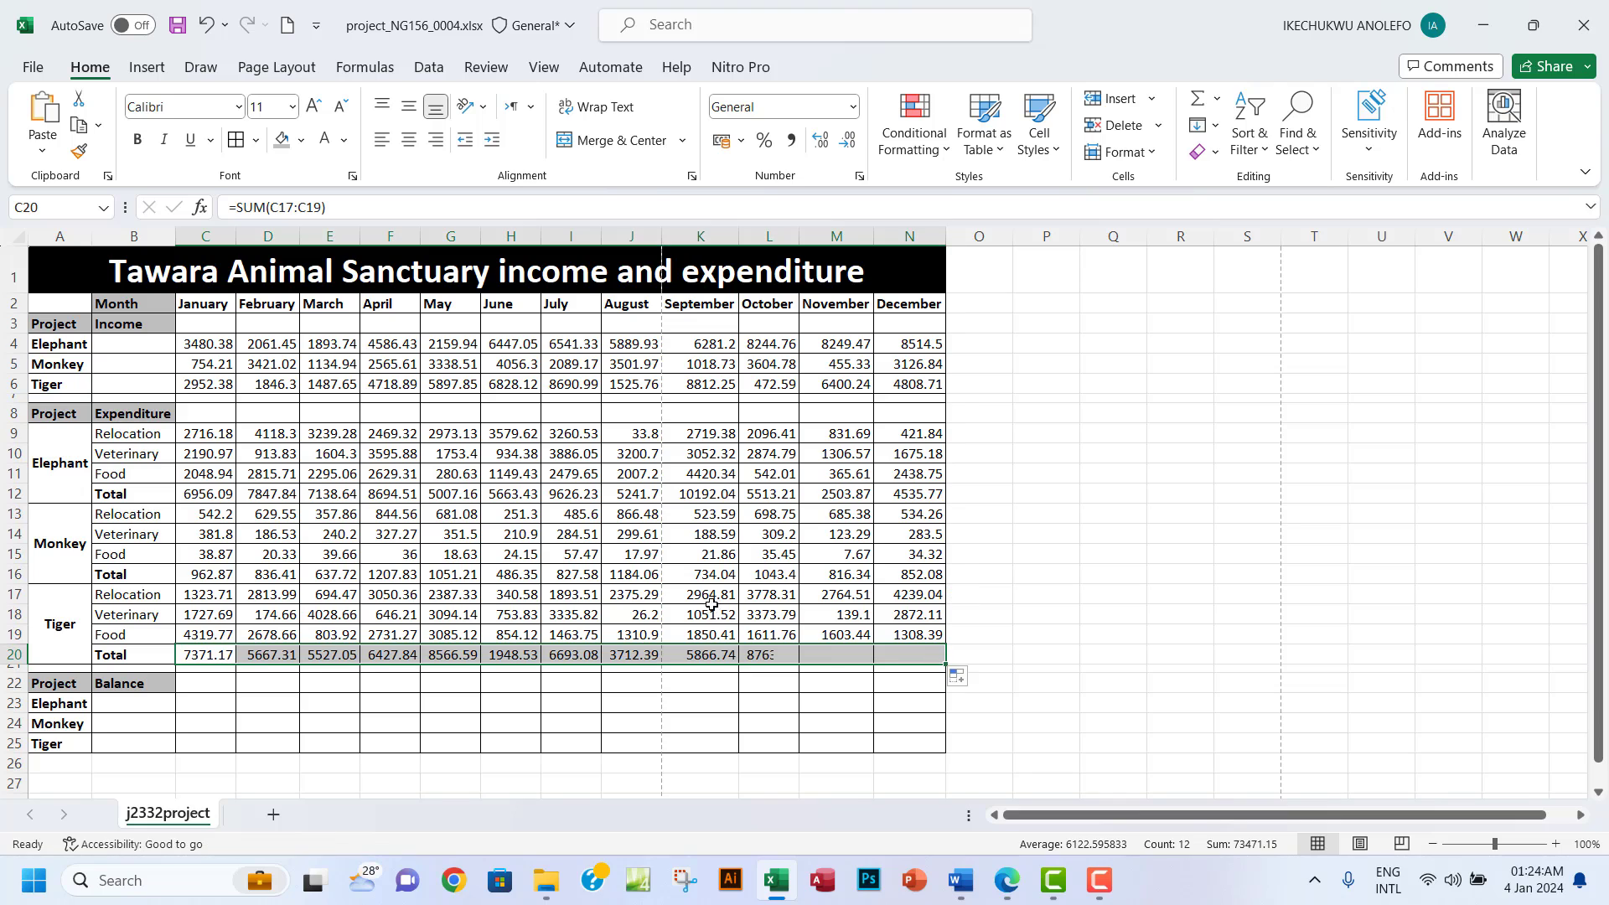
{"action": "scroll", "coordinate": [706, 574], "scroll_direction": "down", "scroll_amount": 1}
{"action": "scroll", "coordinate": [706, 574], "scroll_direction": "up", "scroll_amount": 1}
Highlight question 10 green in the exam PDF and select 'January' in question 11.
{"action": "left_click", "coordinate": [1007, 880]}
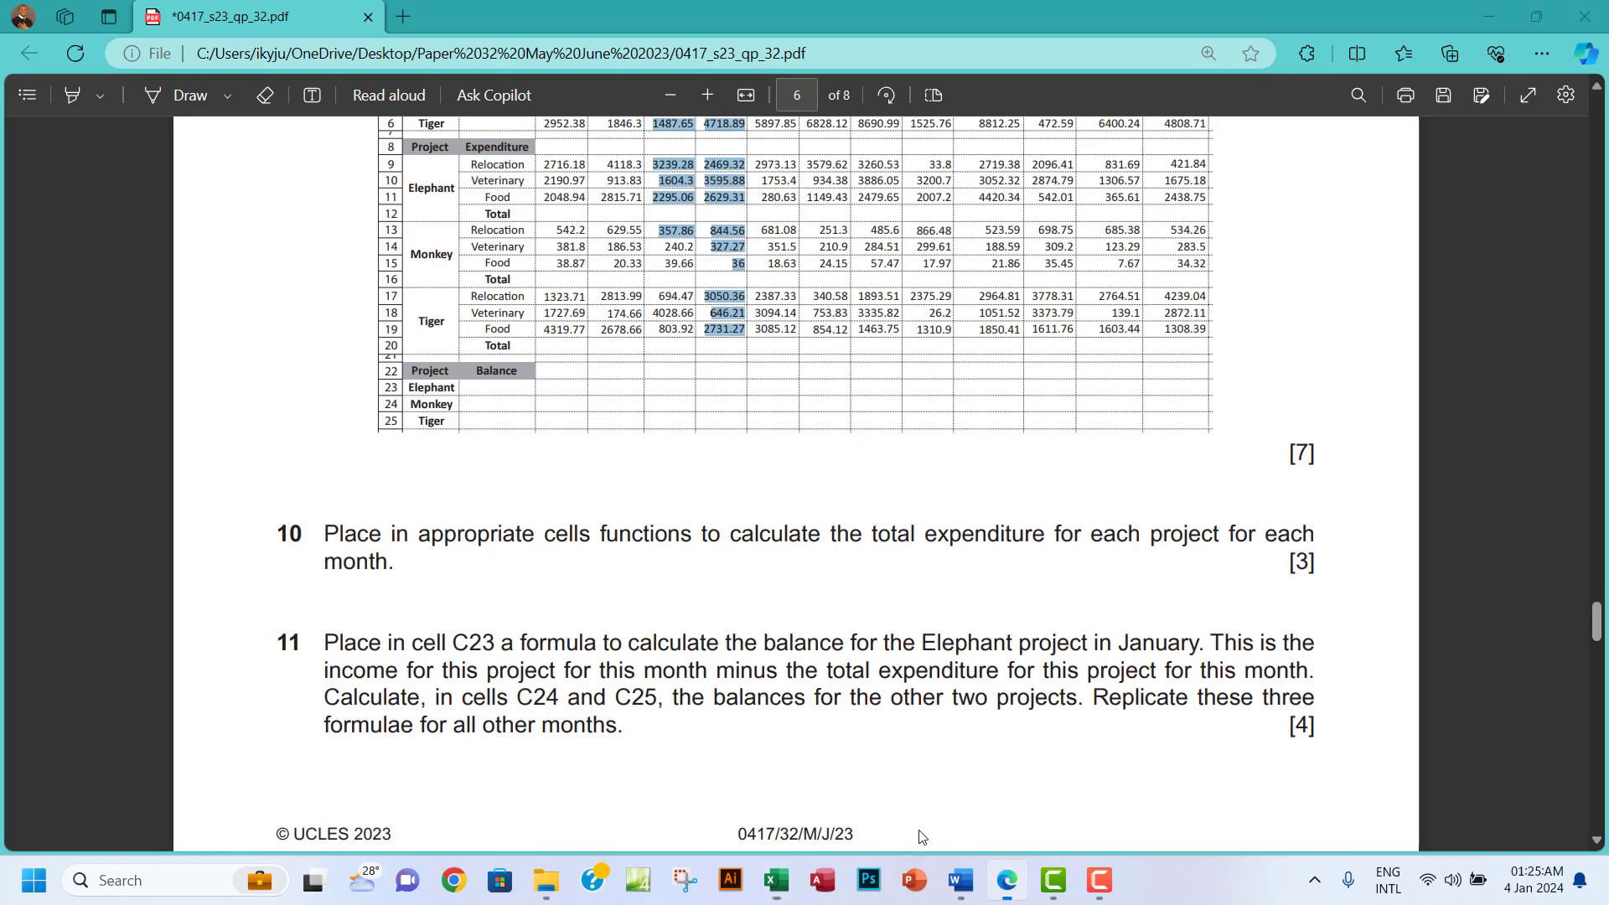
{"action": "left_click_drag", "start_coordinate": [325, 534], "coordinate": [400, 562]}
{"action": "mouse_move", "coordinate": [438, 465]}
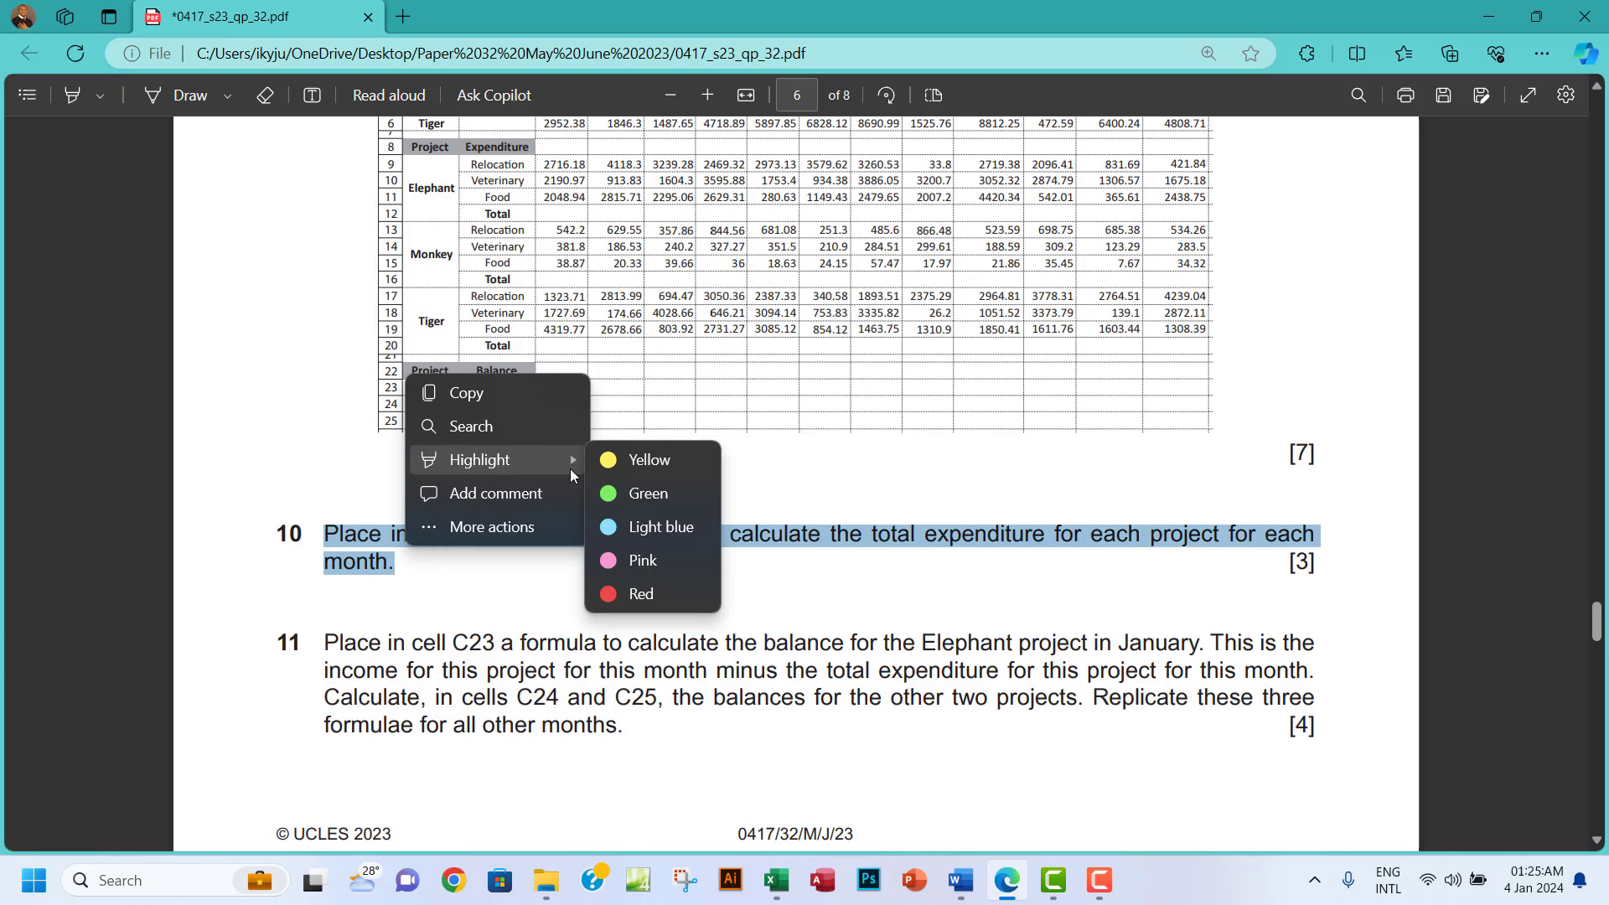
{"action": "left_click", "coordinate": [616, 495]}
{"action": "scroll", "coordinate": [715, 514], "scroll_direction": "down", "scroll_amount": 4}
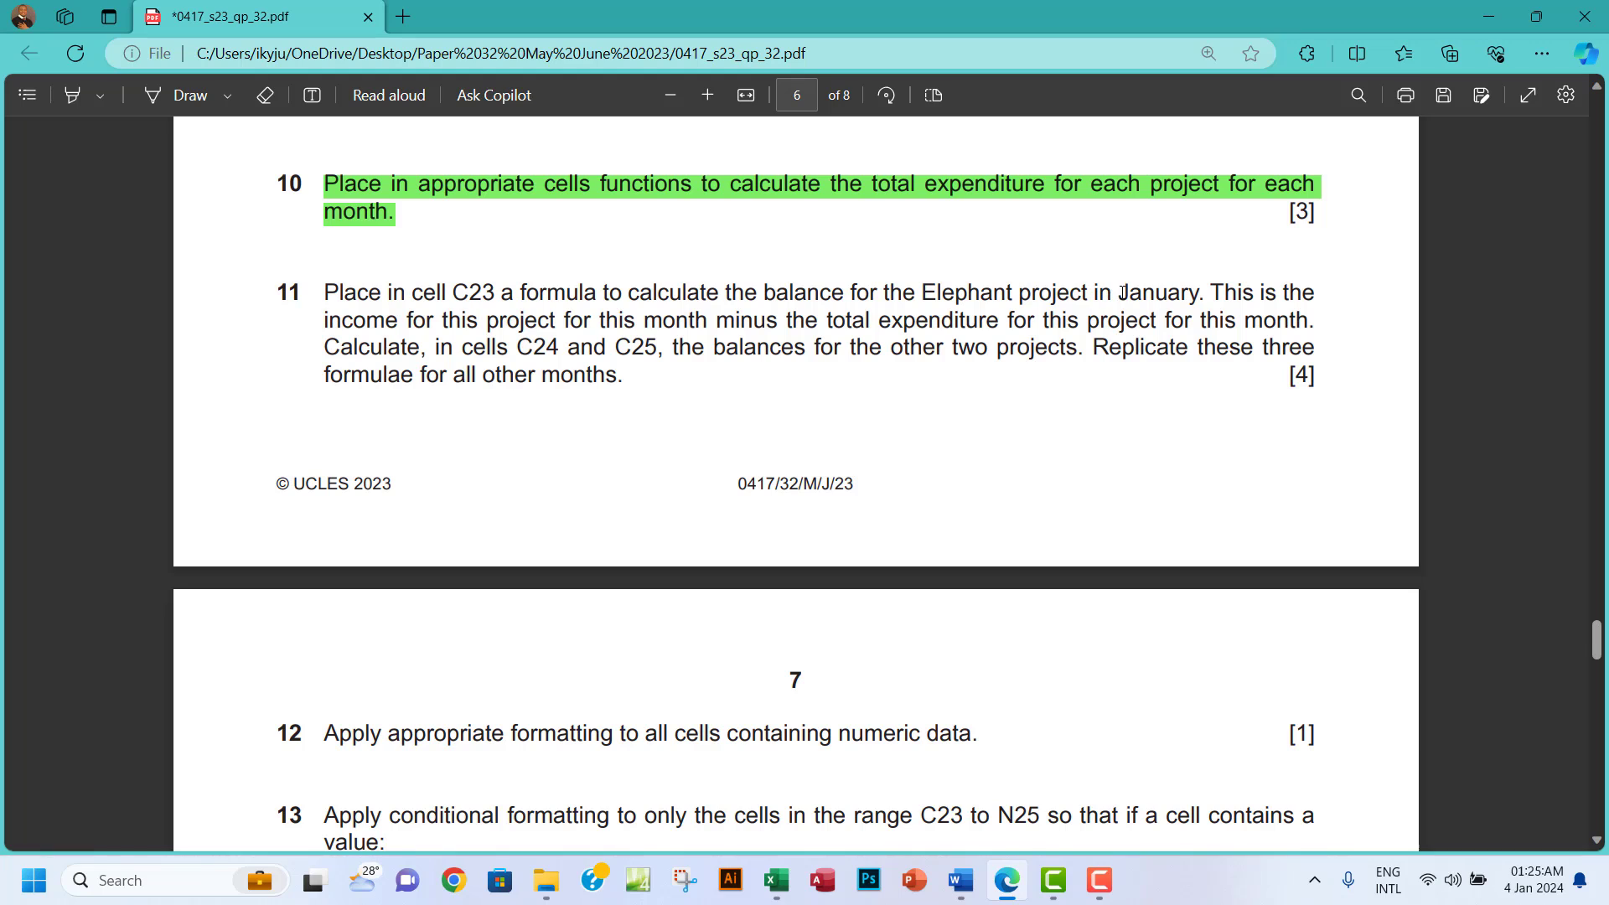
{"action": "left_click_drag", "start_coordinate": [1119, 292], "coordinate": [1201, 289]}
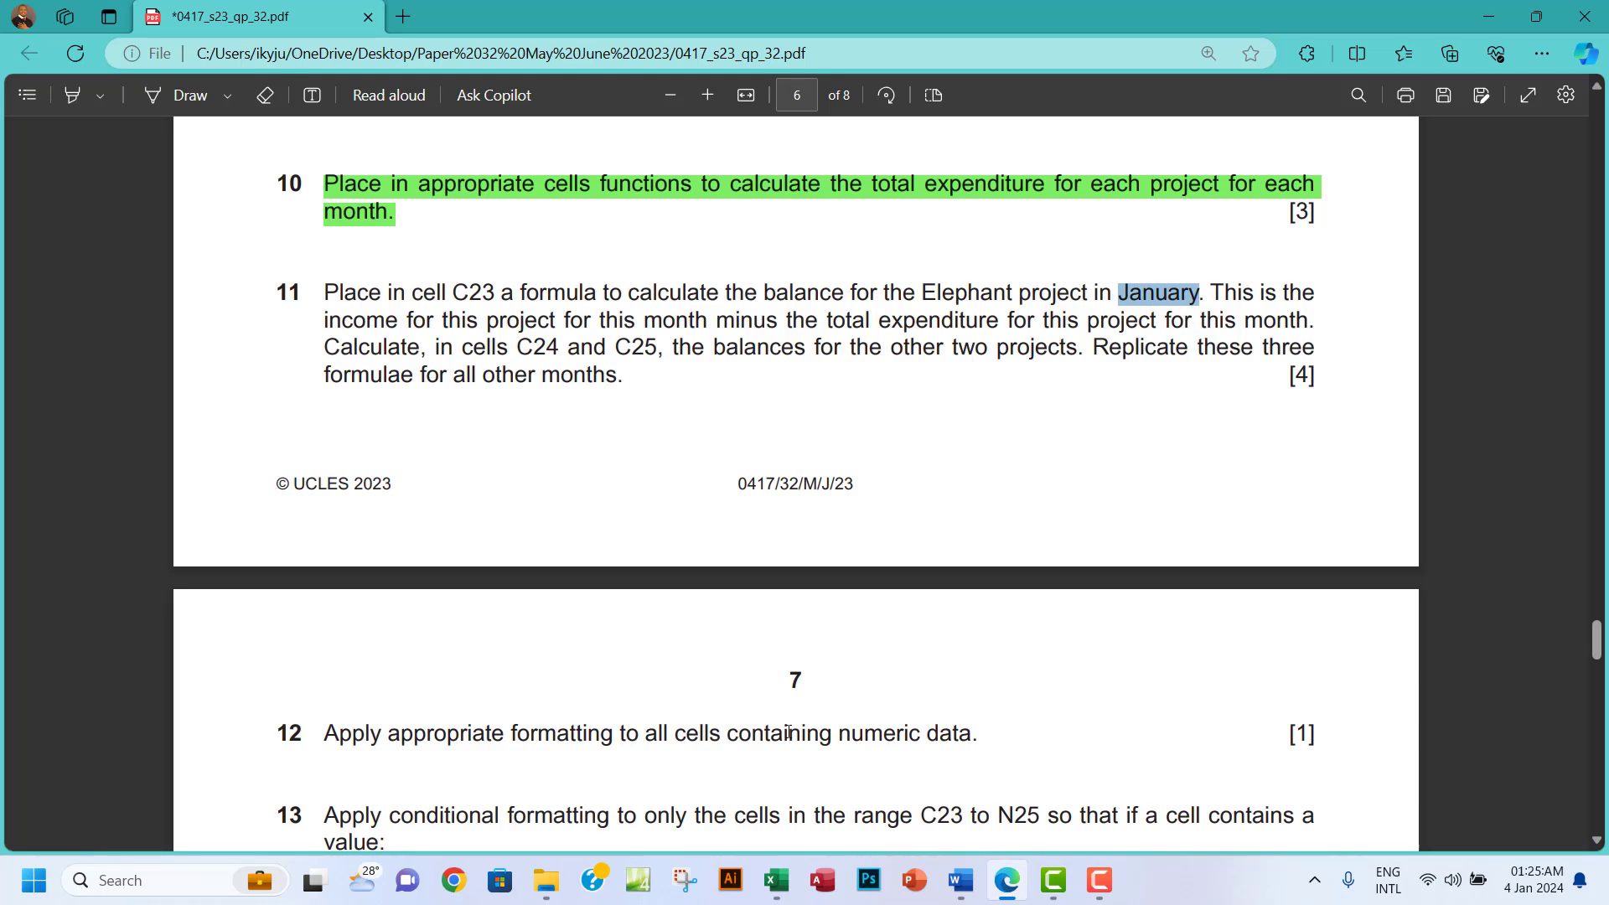
{"action": "left_click", "coordinate": [783, 892]}
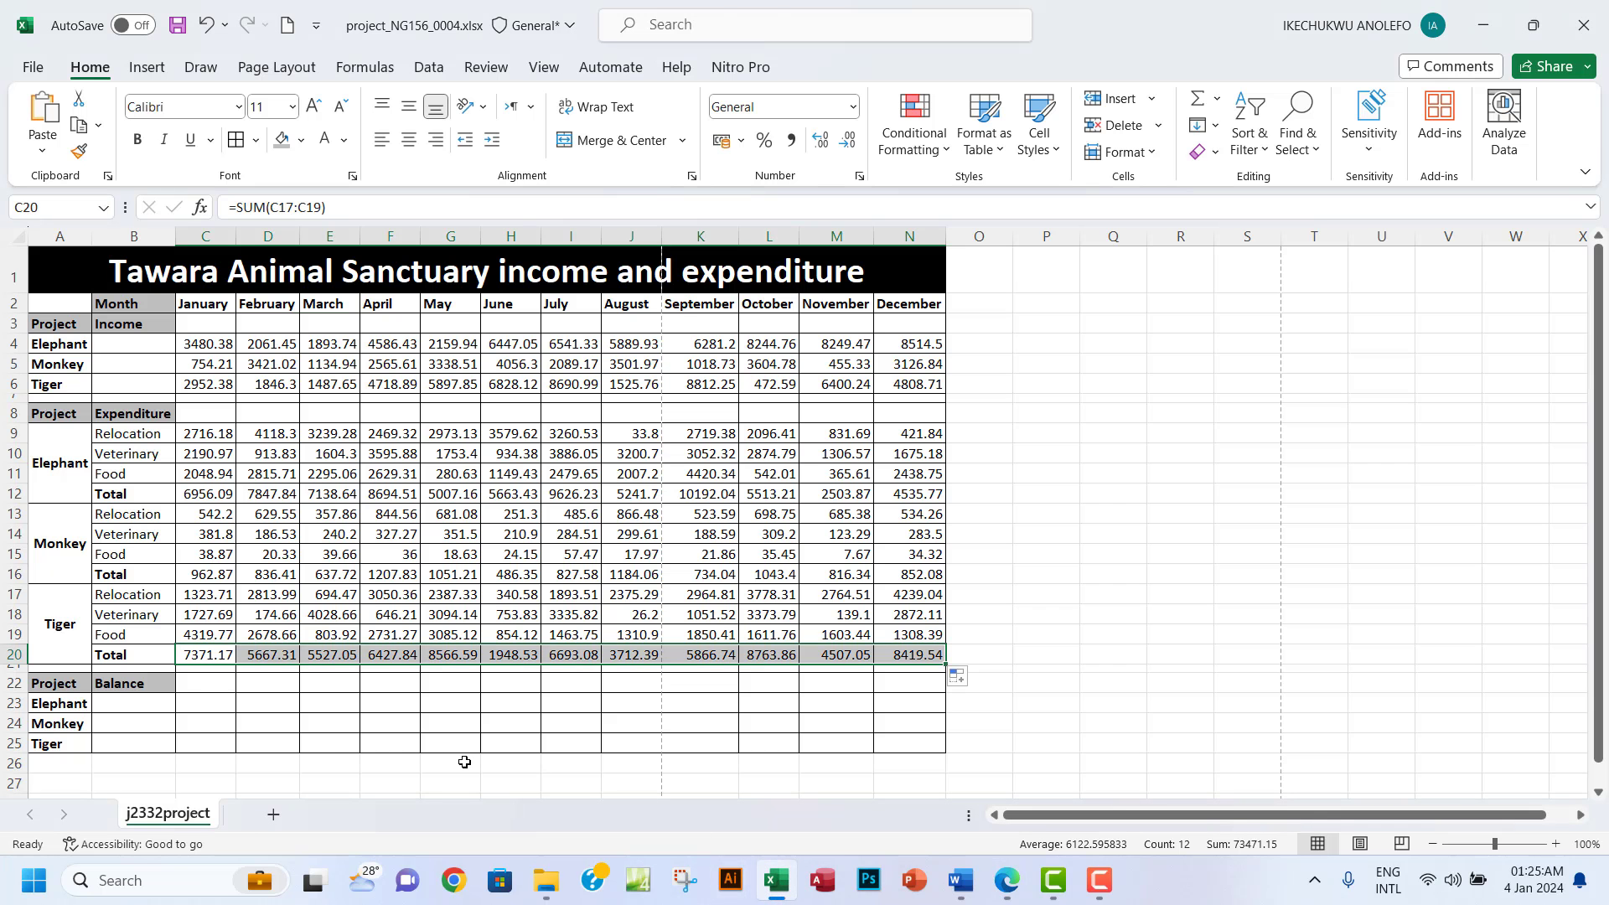
Review January column C and cell C23, then mark question 11's wording on the exam paper.
{"action": "left_click", "coordinate": [205, 236]}
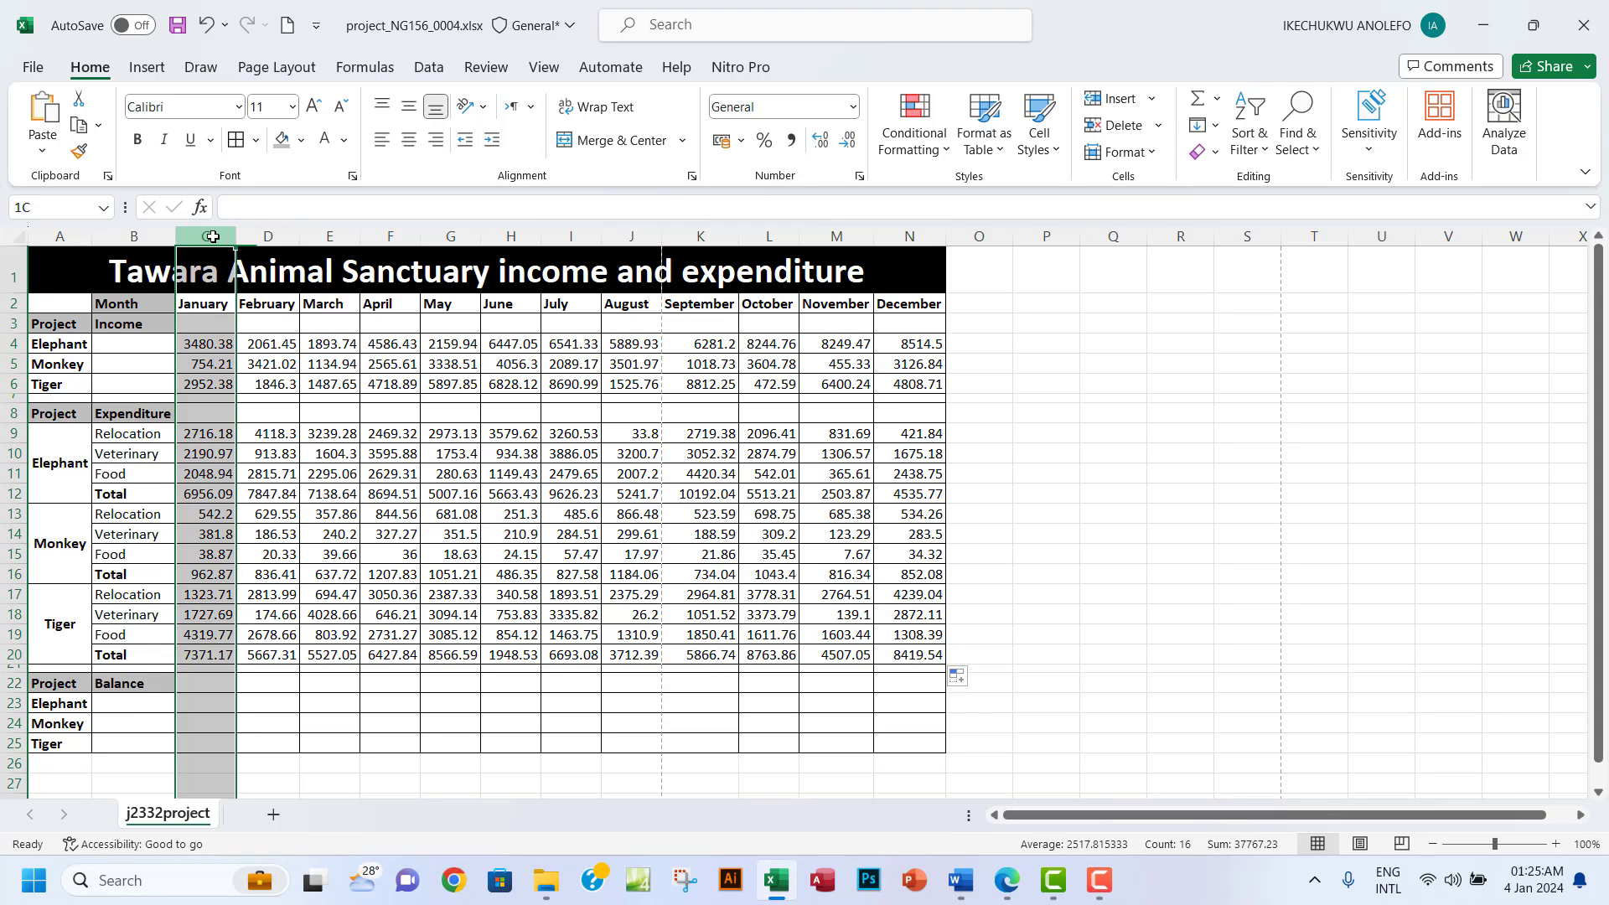
{"action": "left_click", "coordinate": [208, 709]}
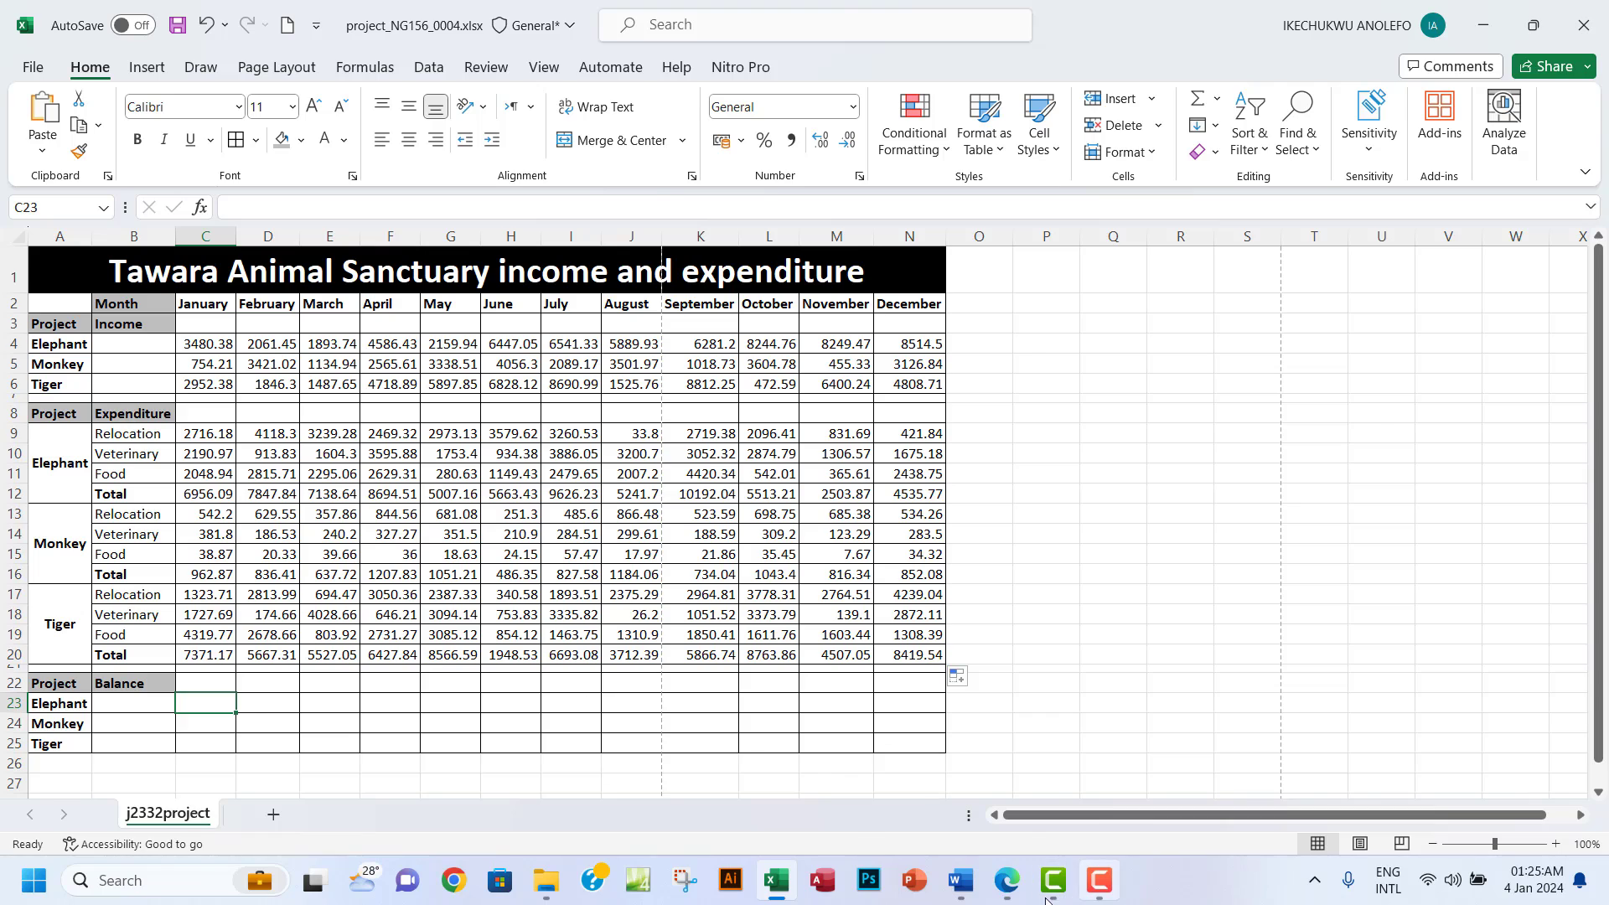
{"action": "left_click", "coordinate": [999, 890]}
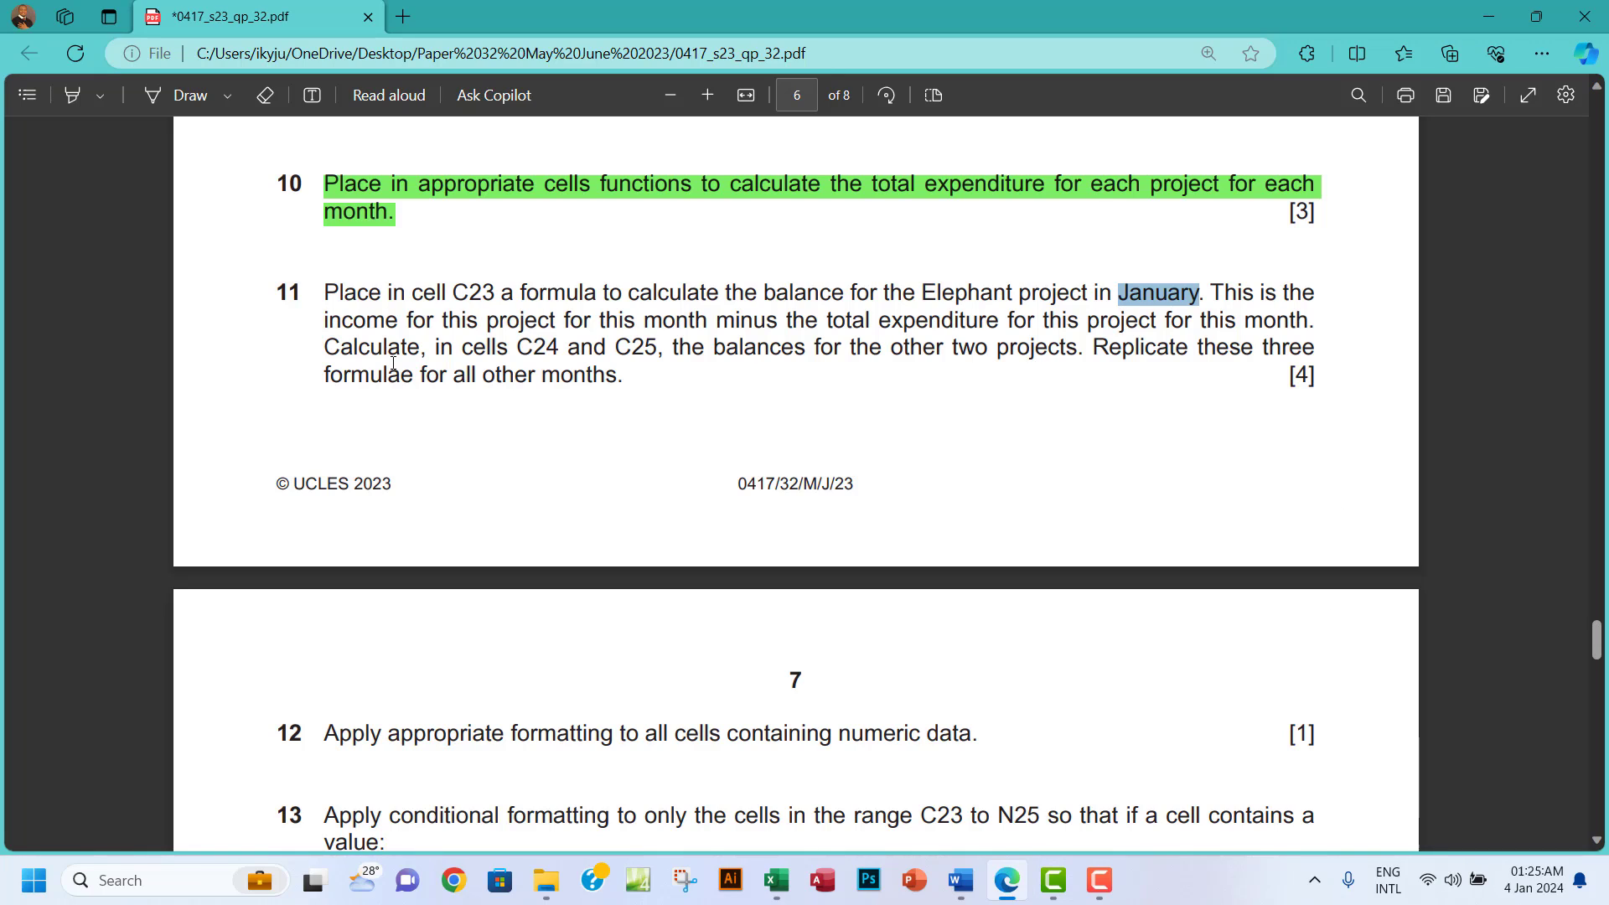
{"action": "left_click_drag", "start_coordinate": [486, 321], "coordinate": [576, 322]}
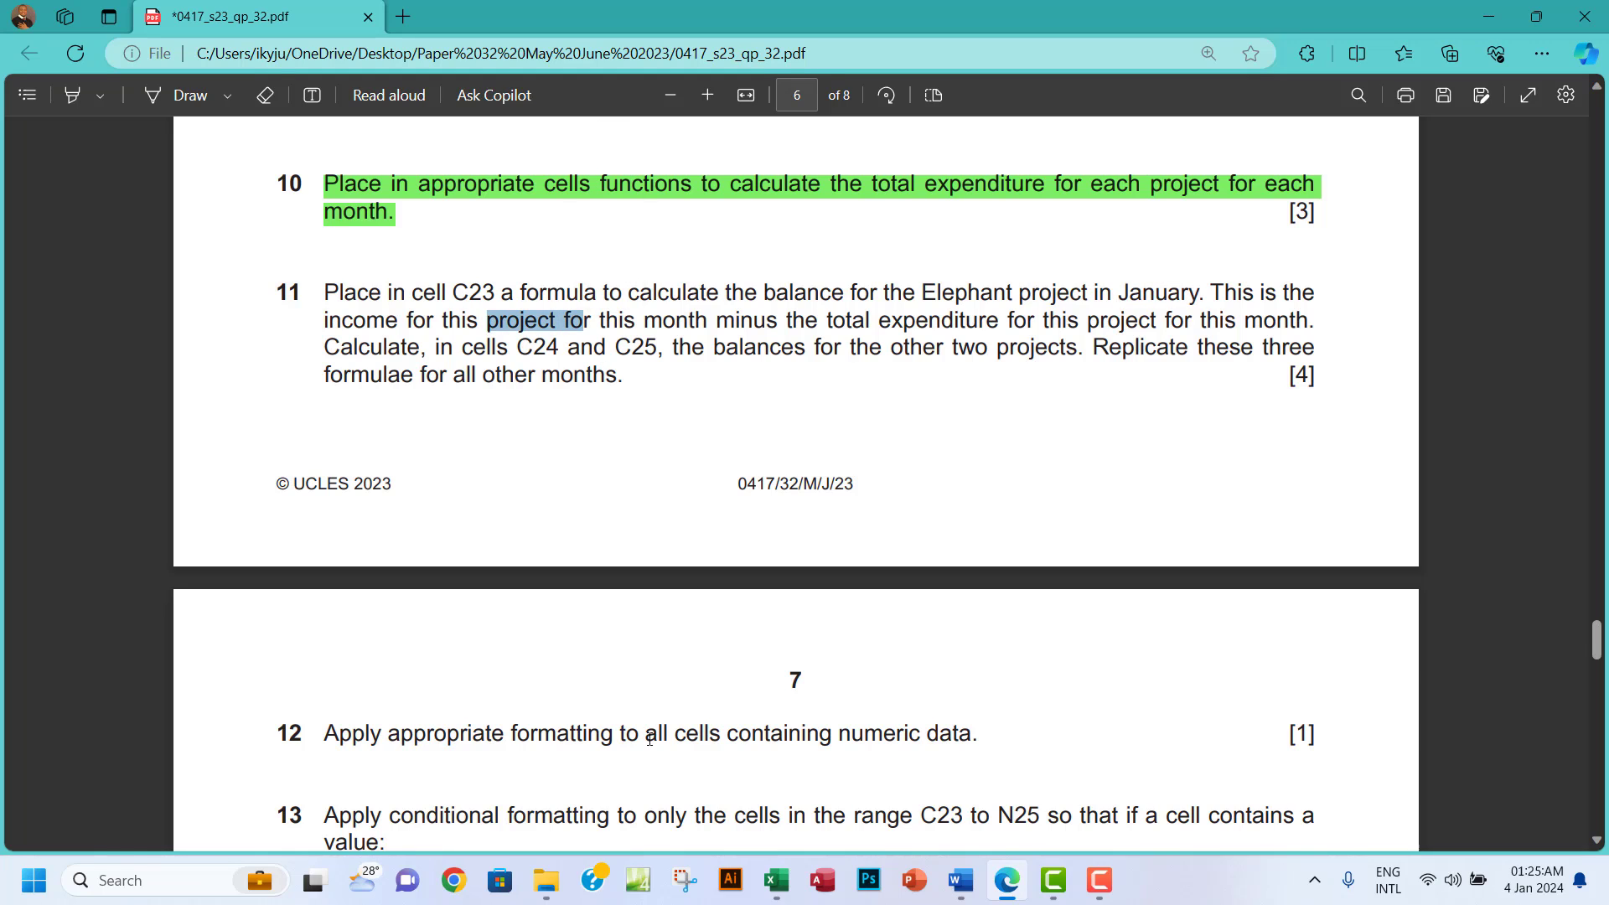
Check Elephant's January income in row 4 (C4) before rereading the exam question.
{"action": "left_click", "coordinate": [774, 881]}
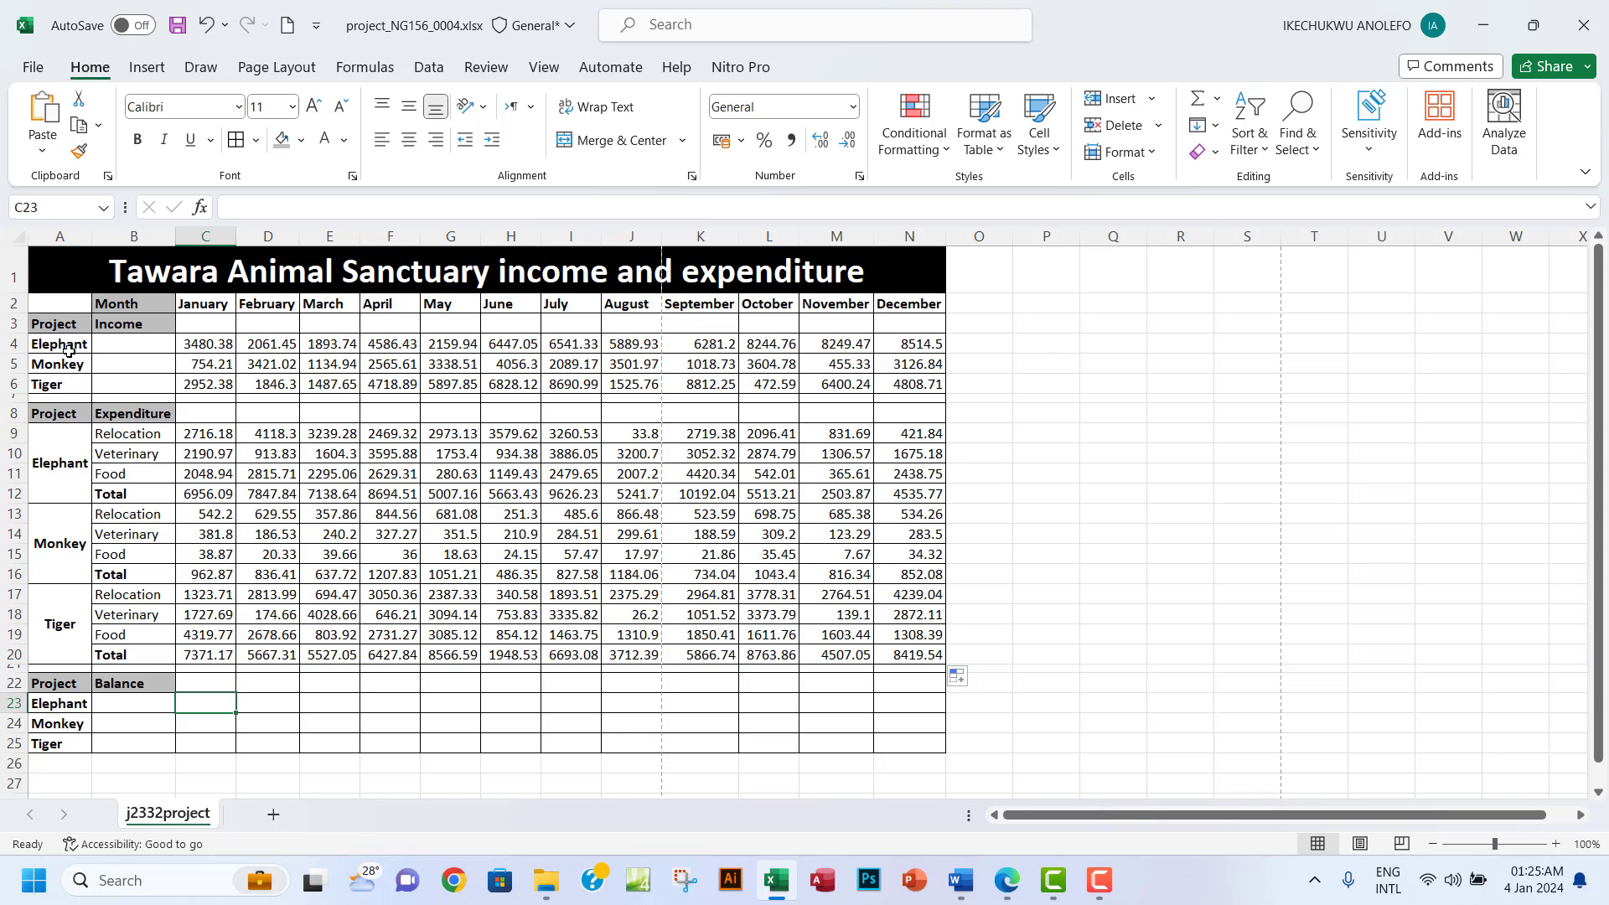
{"action": "left_click", "coordinate": [19, 344]}
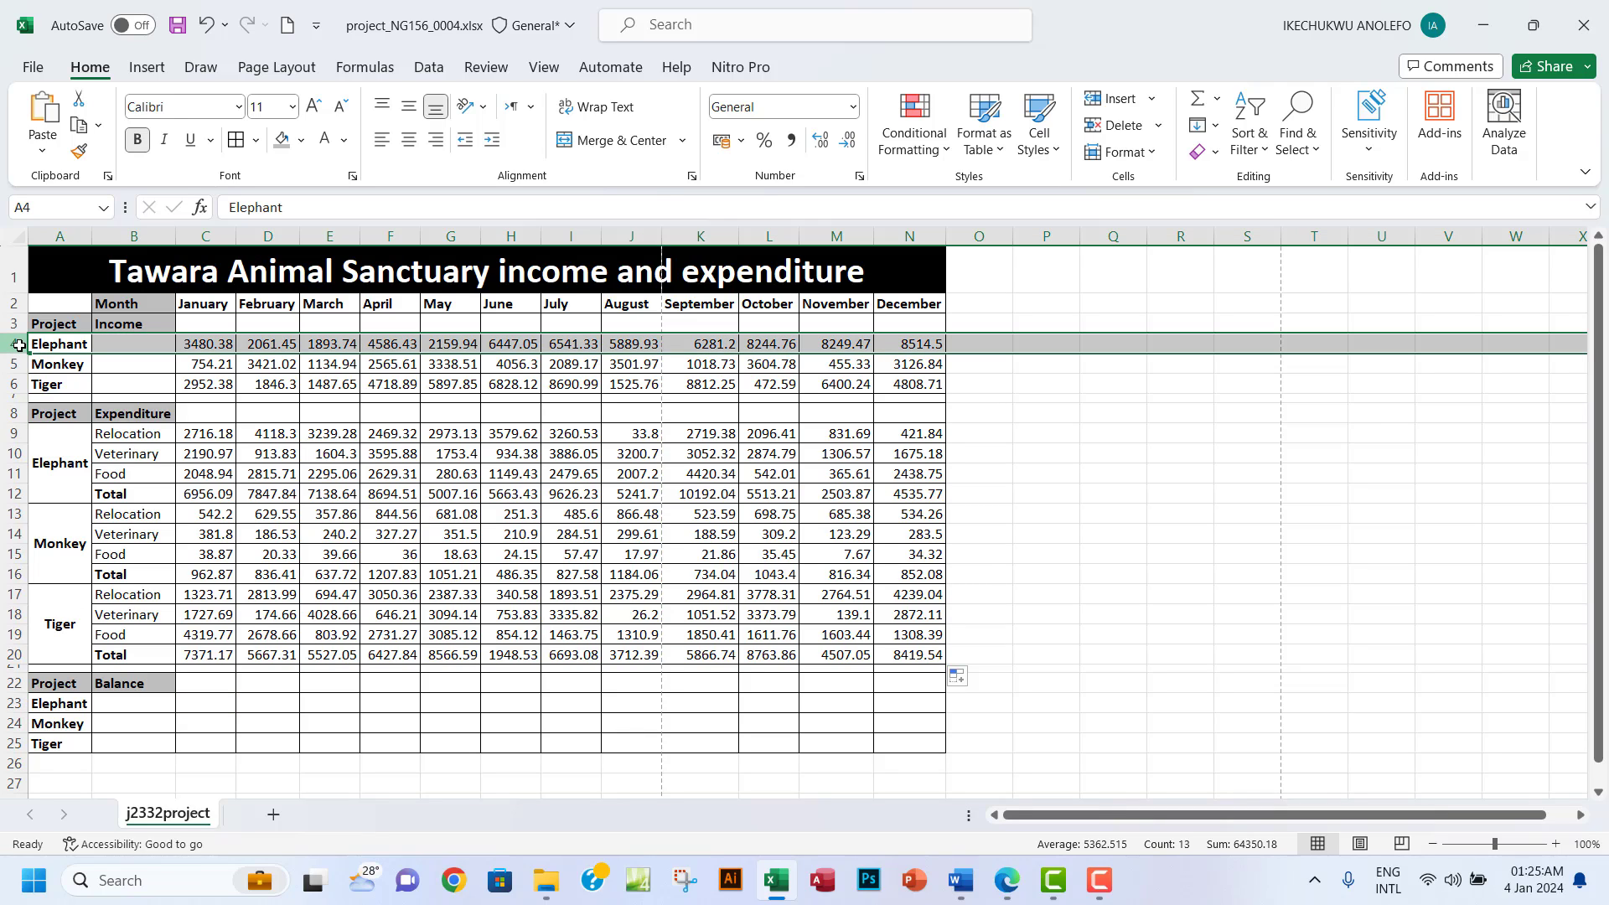
{"action": "left_click", "coordinate": [201, 343]}
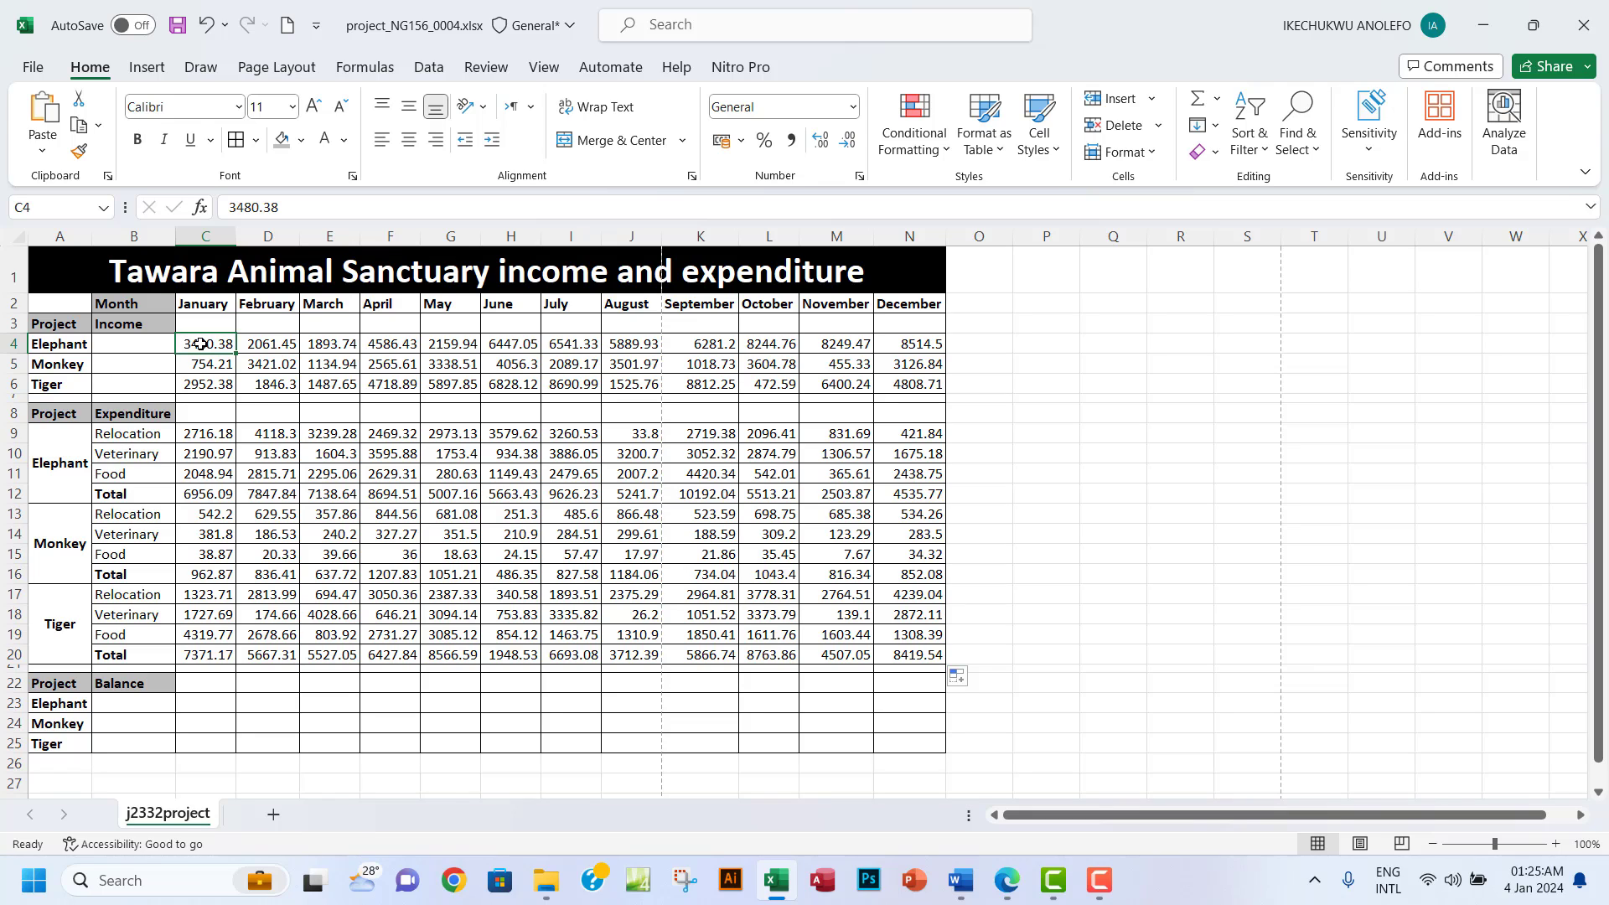
{"action": "left_click", "coordinate": [1008, 882]}
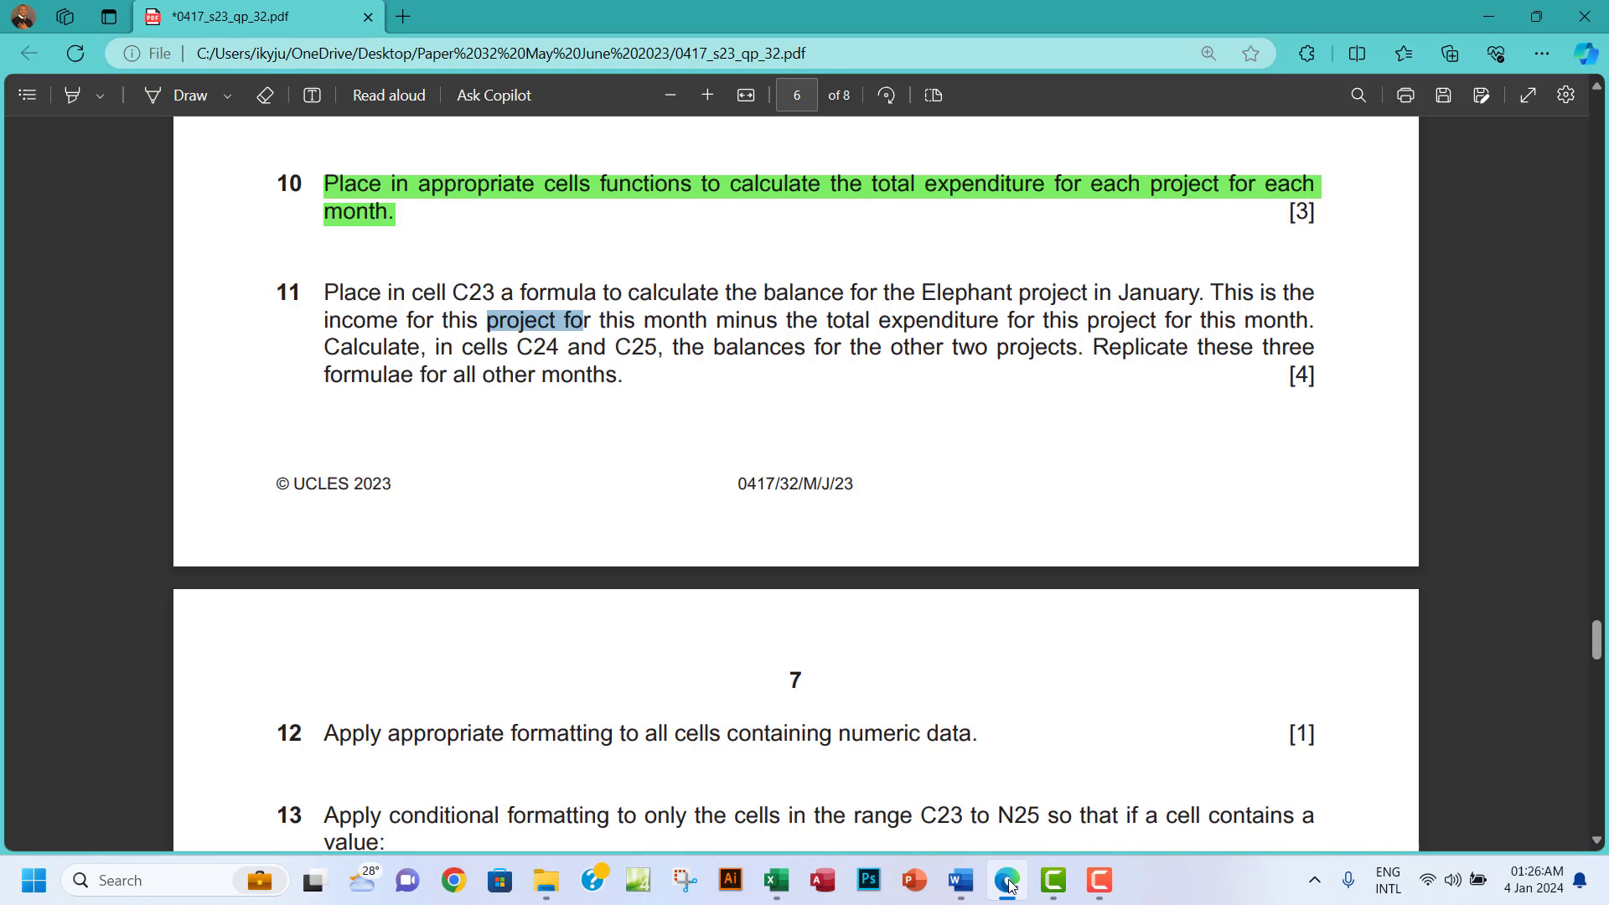
Compare Elephant's total expenditure formula in C12 with question 11's instructions.
{"action": "left_click", "coordinate": [1009, 884]}
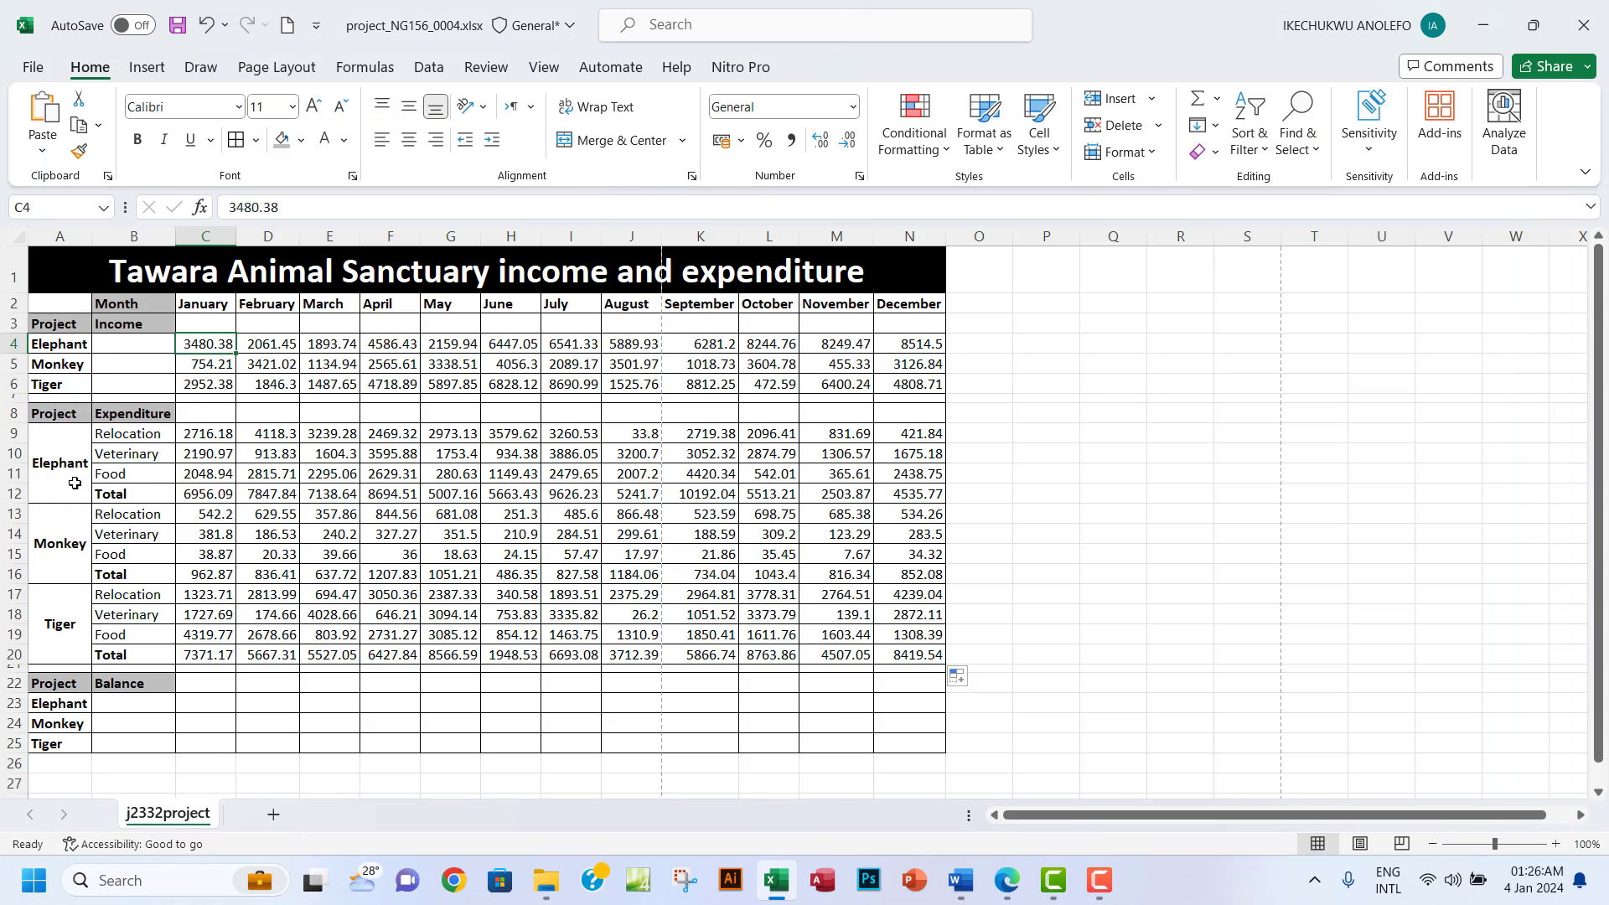
{"action": "left_click", "coordinate": [201, 495]}
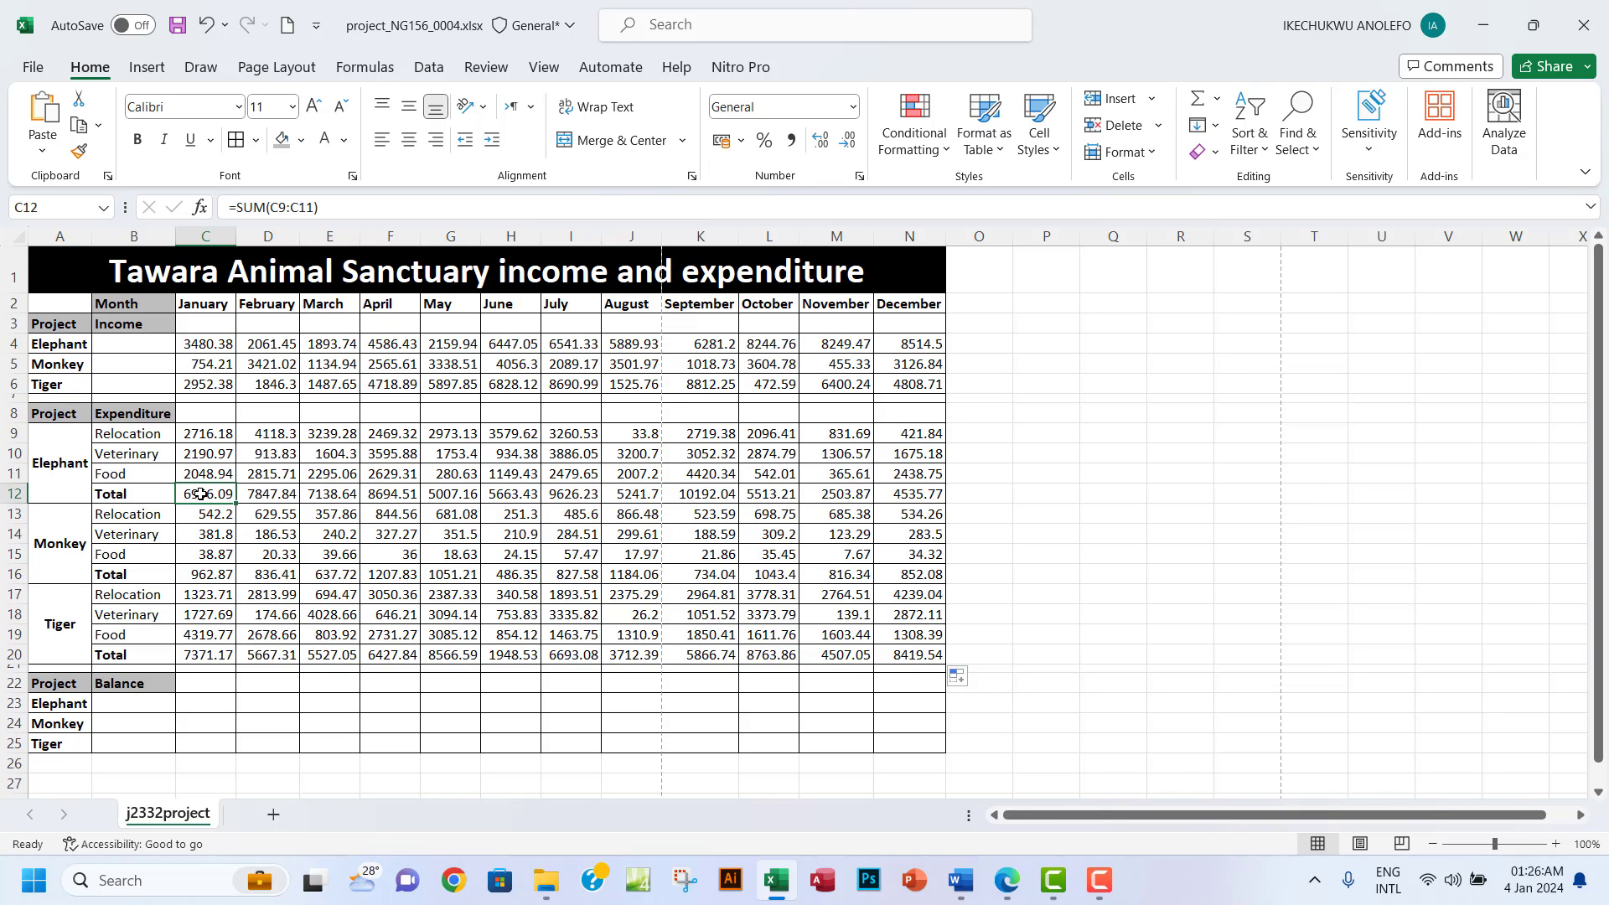
{"action": "left_click", "coordinate": [1008, 882]}
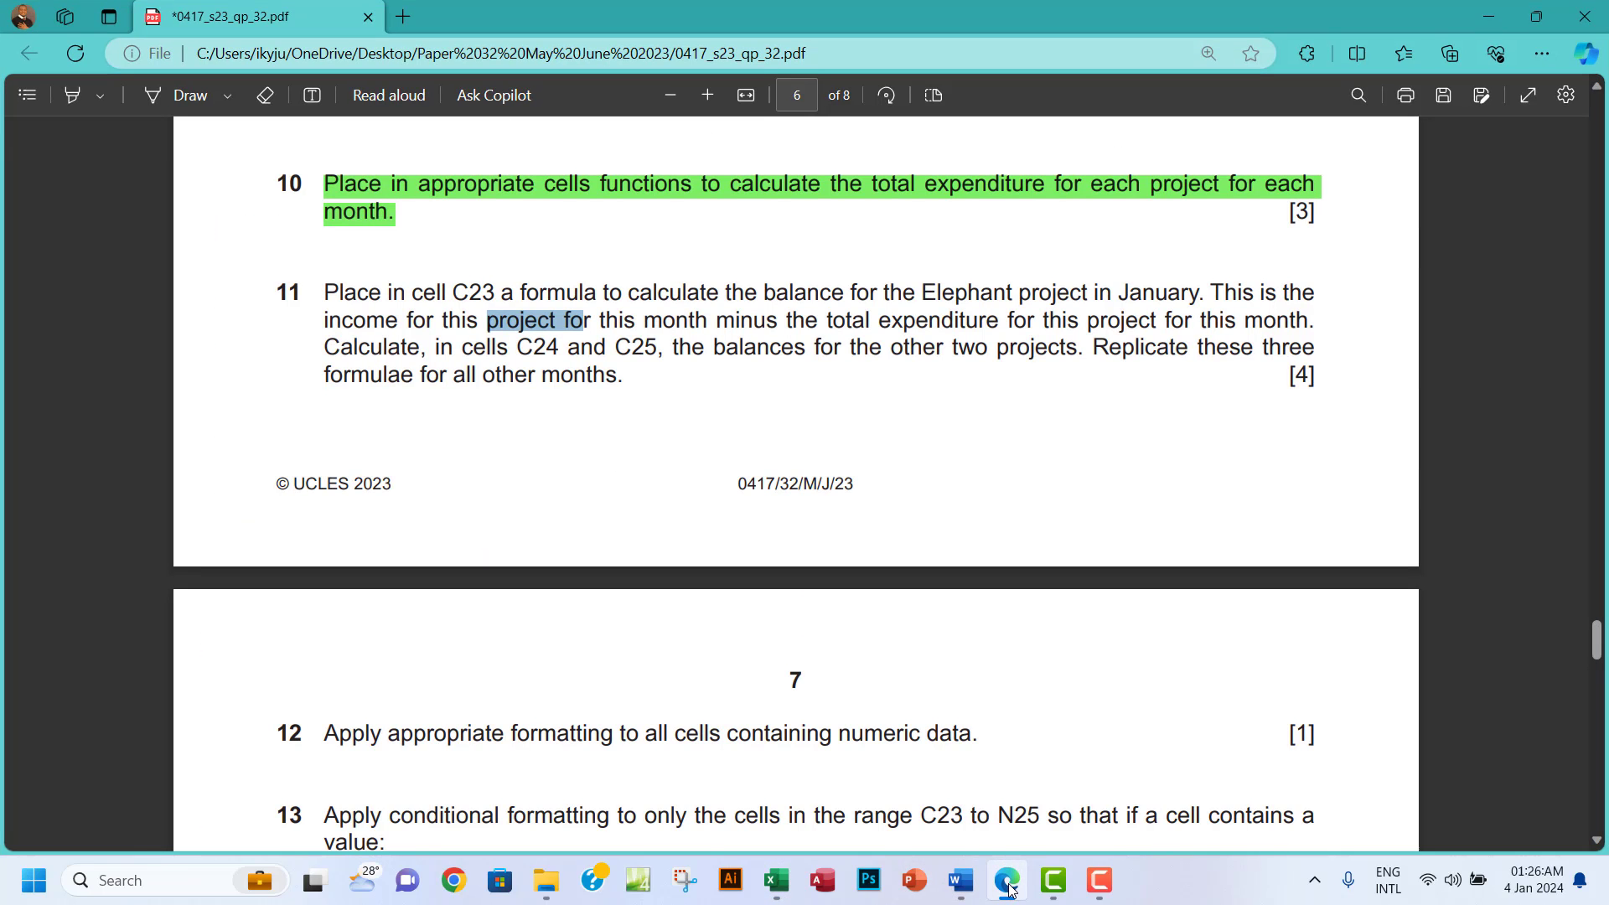
{"action": "left_click", "coordinate": [1008, 881]}
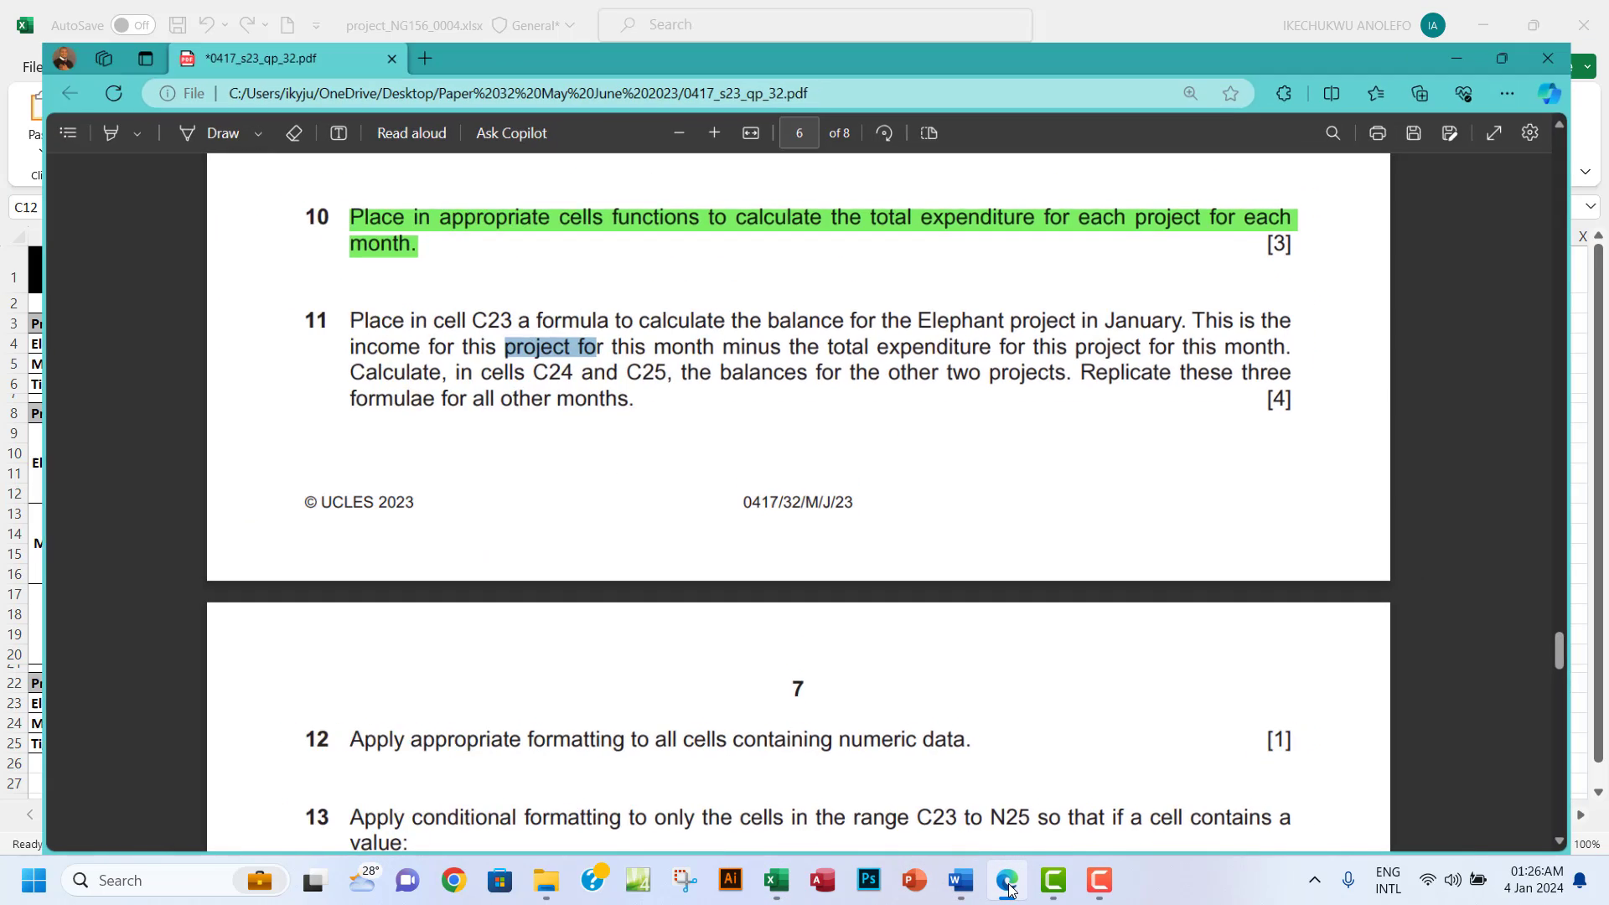
Enter =C4-C12 in C23, giving the Elephant January balance of -3475.7.
{"action": "left_click", "coordinate": [194, 705]}
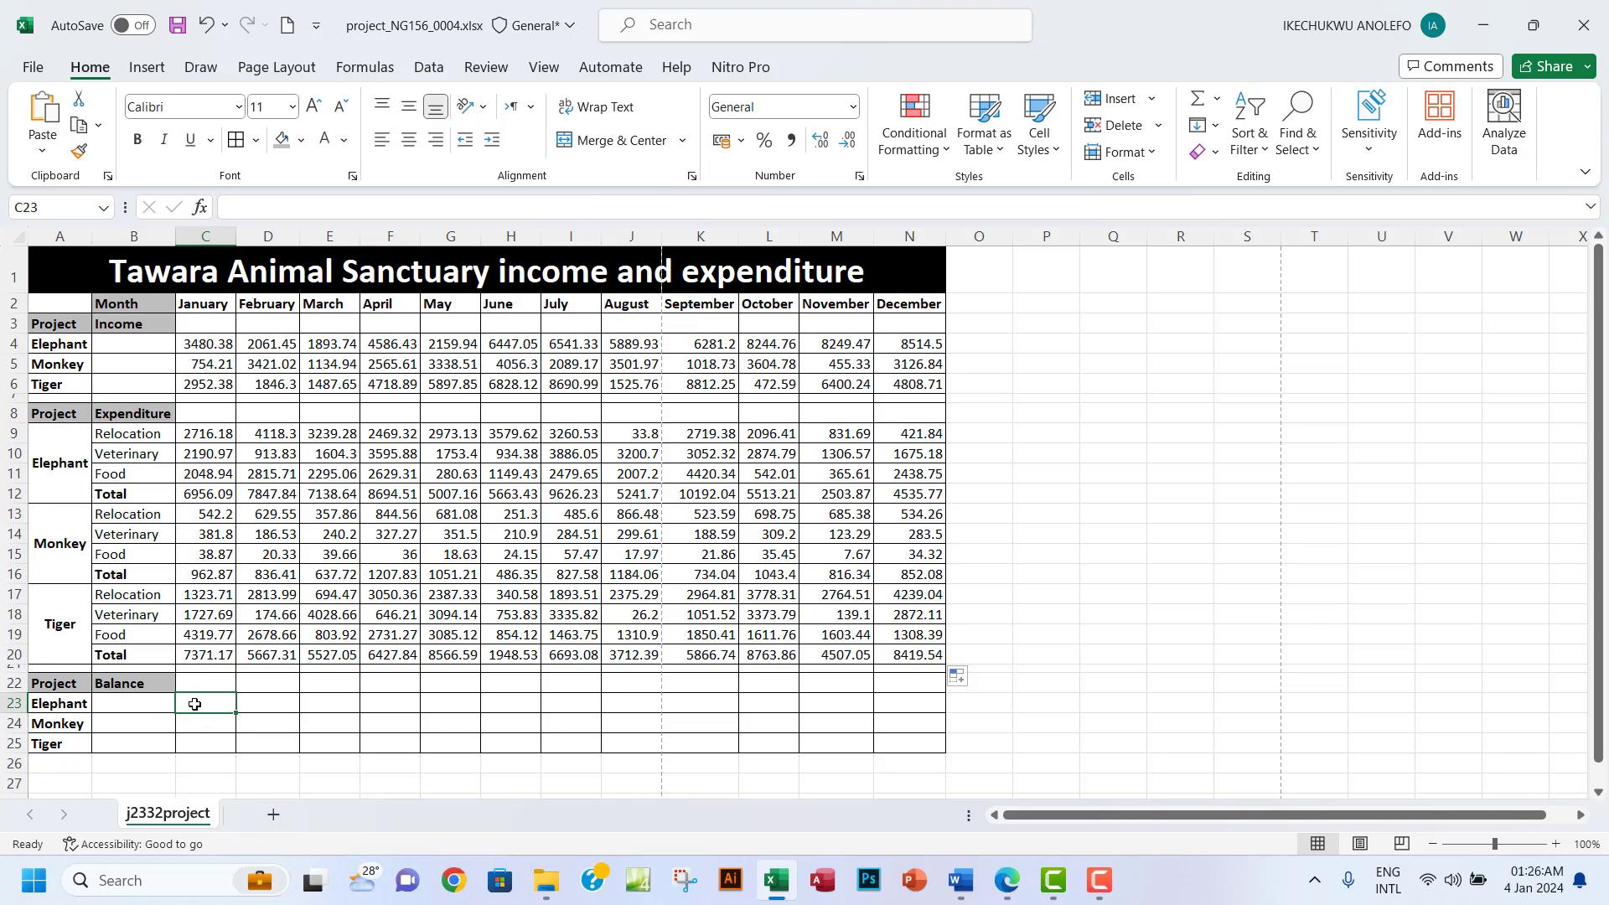
{"action": "type", "text": "="}
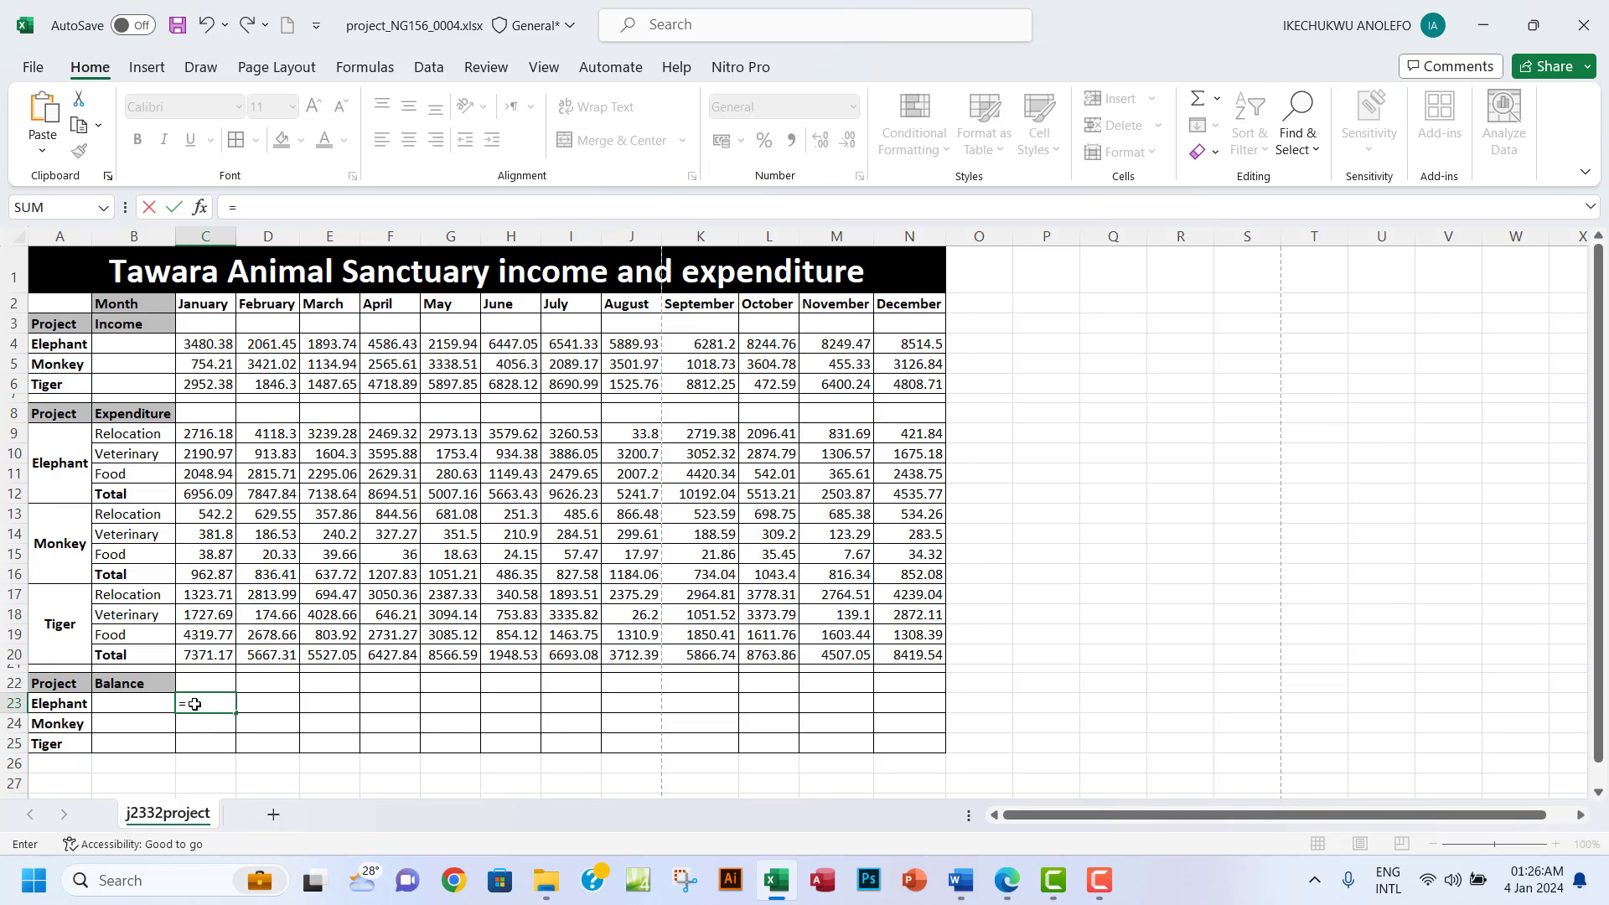
{"action": "left_click", "coordinate": [1008, 882]}
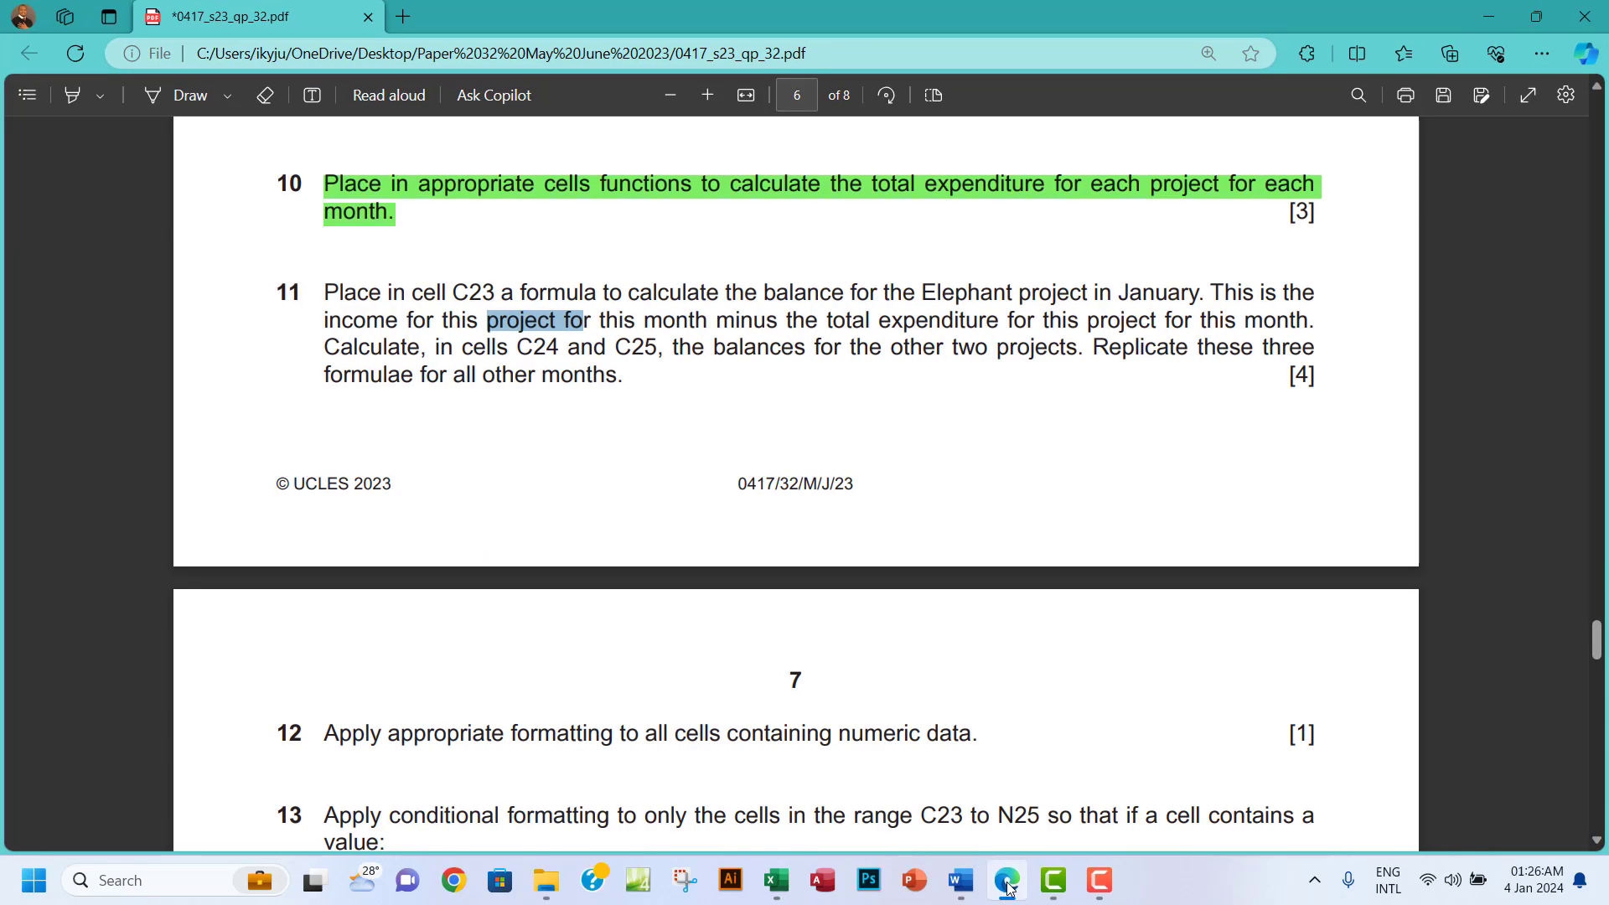
{"action": "key", "text": "alt+Tab"}
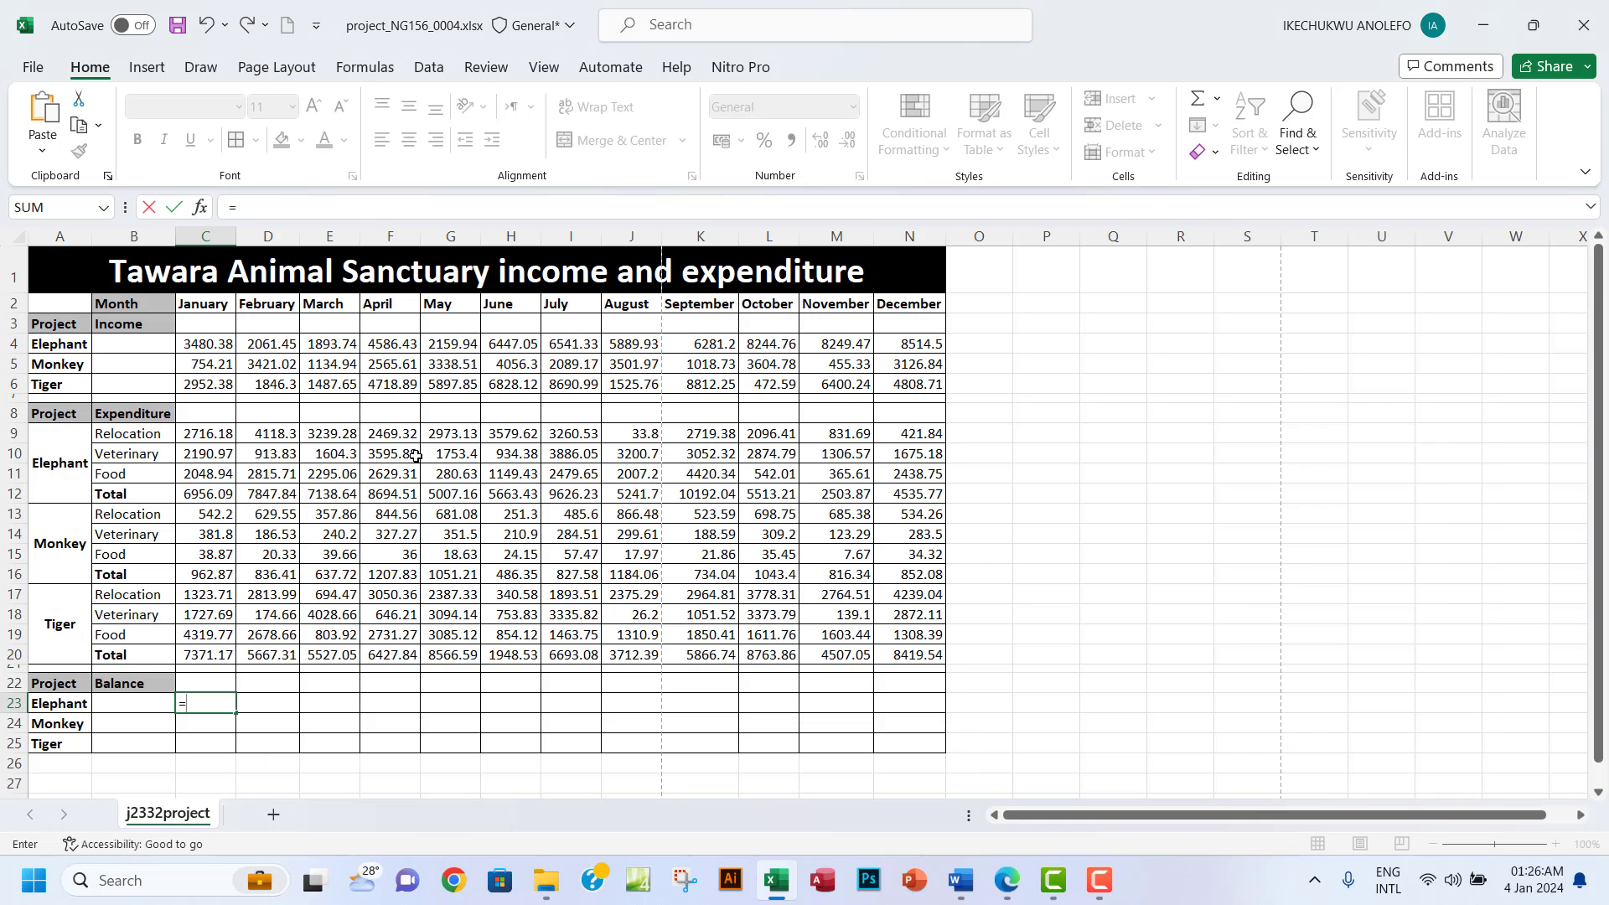
{"action": "left_click", "coordinate": [205, 343]}
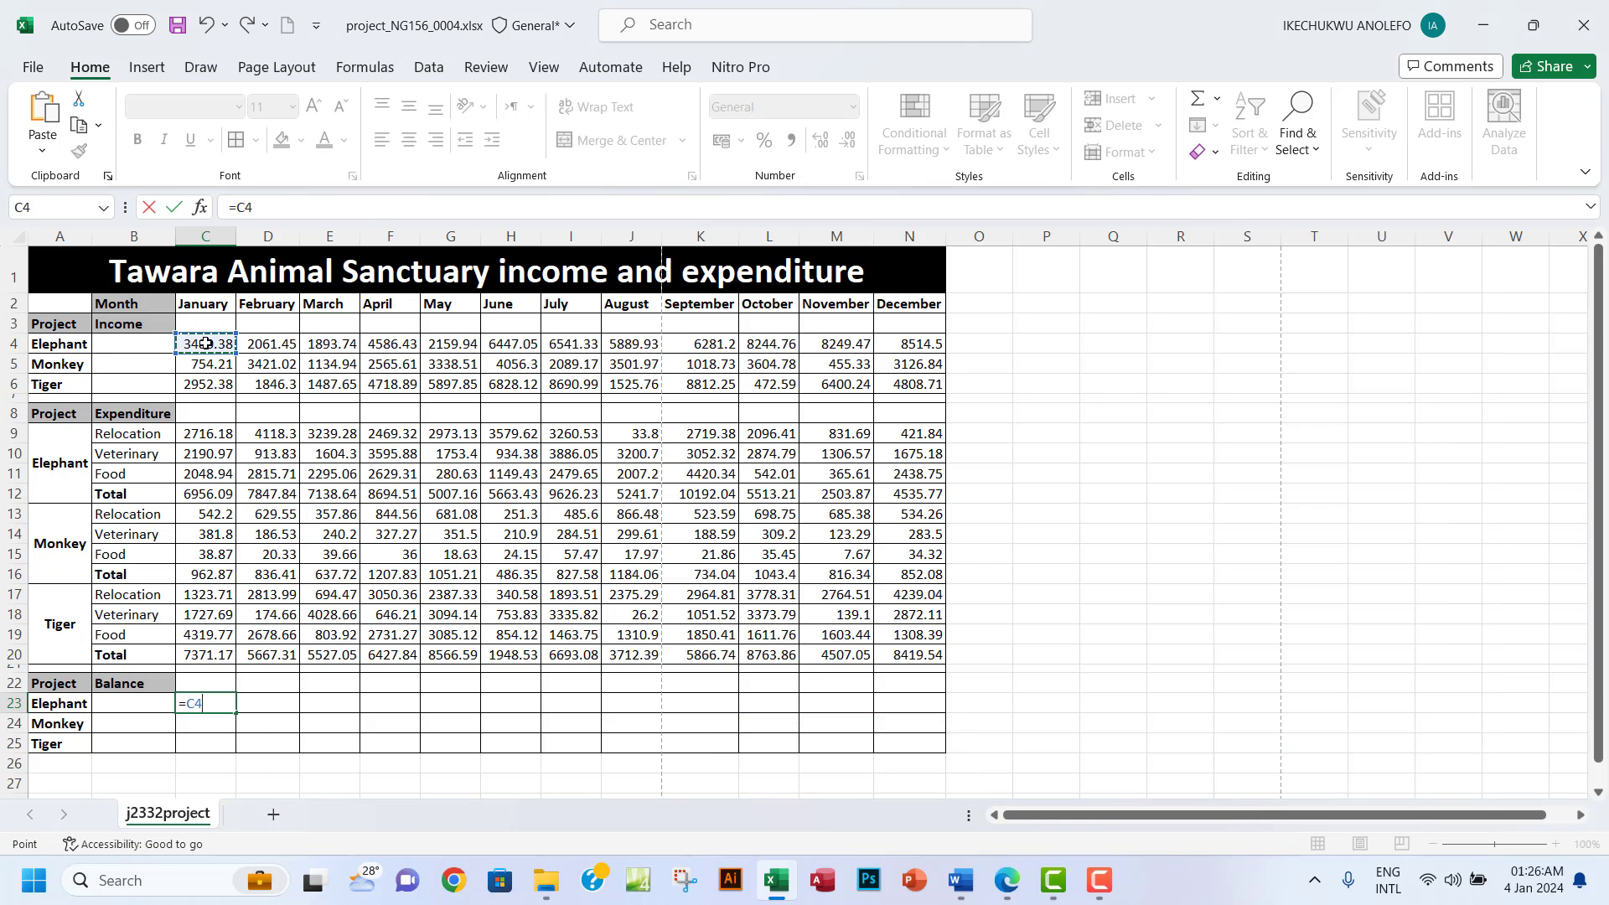
{"action": "type", "text": "-"}
{"action": "left_click", "coordinate": [209, 494]}
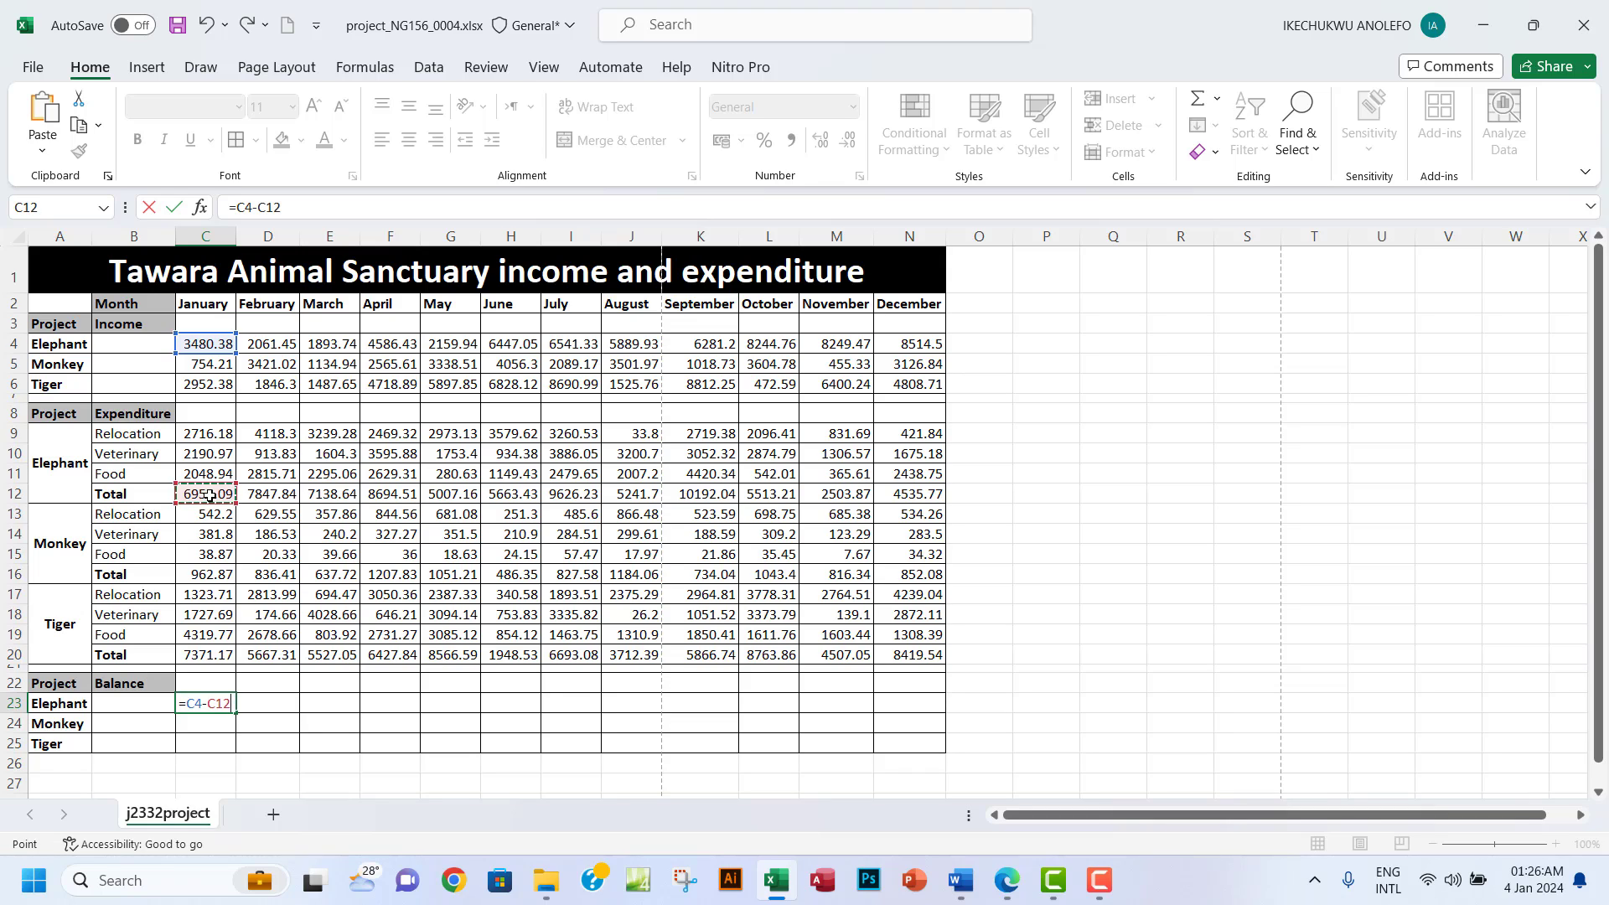
{"action": "key", "text": "Return"}
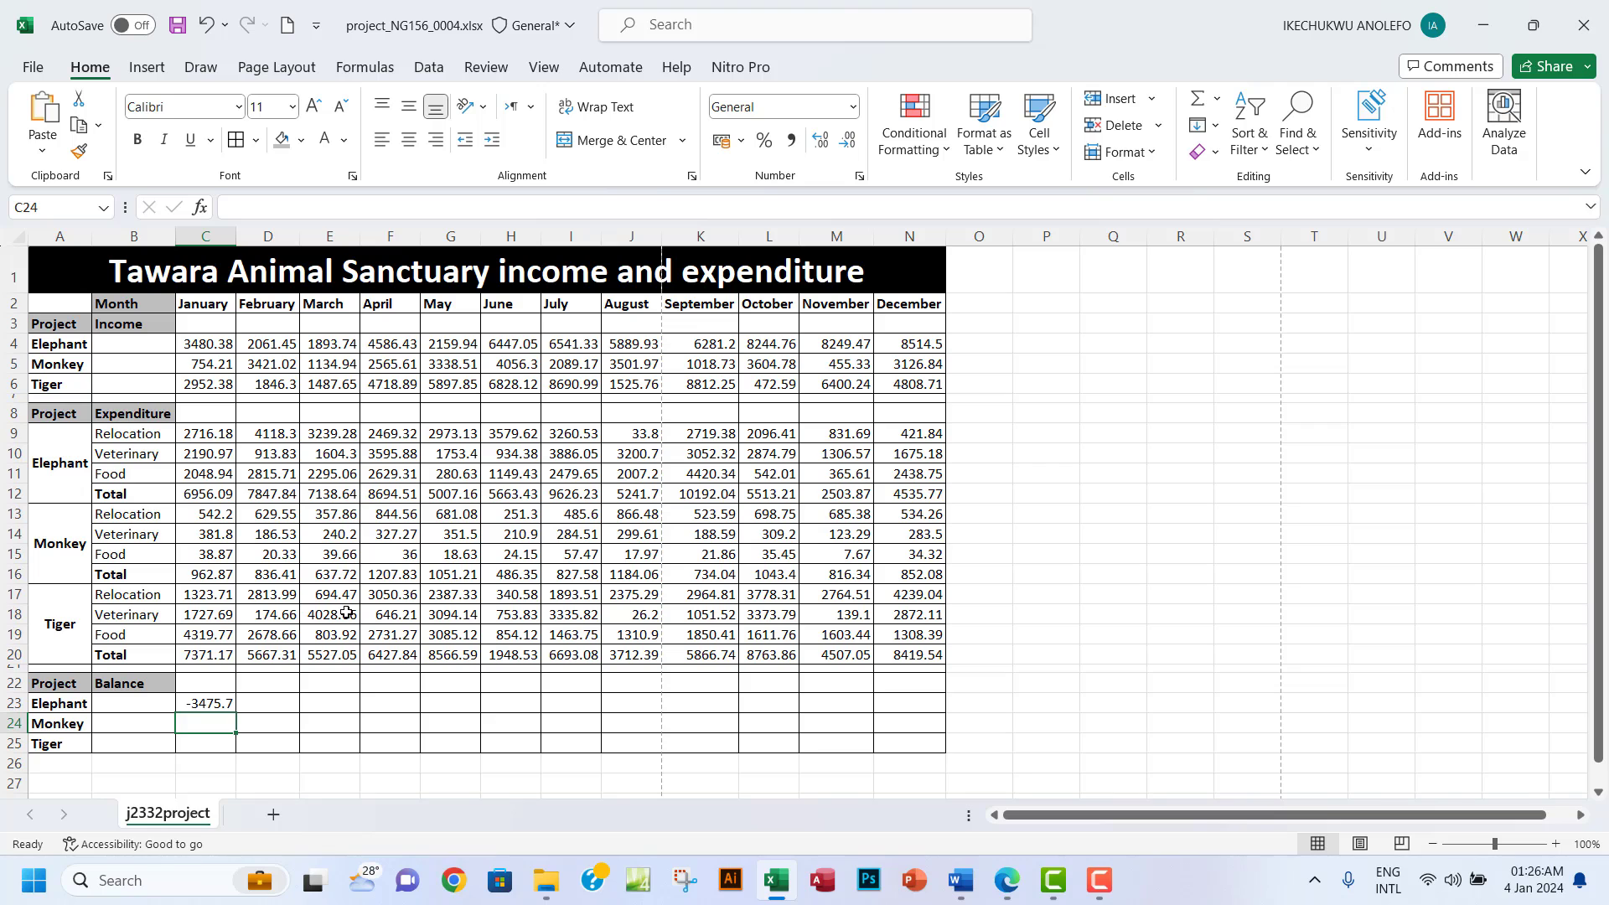
{"action": "left_click", "coordinate": [209, 707]}
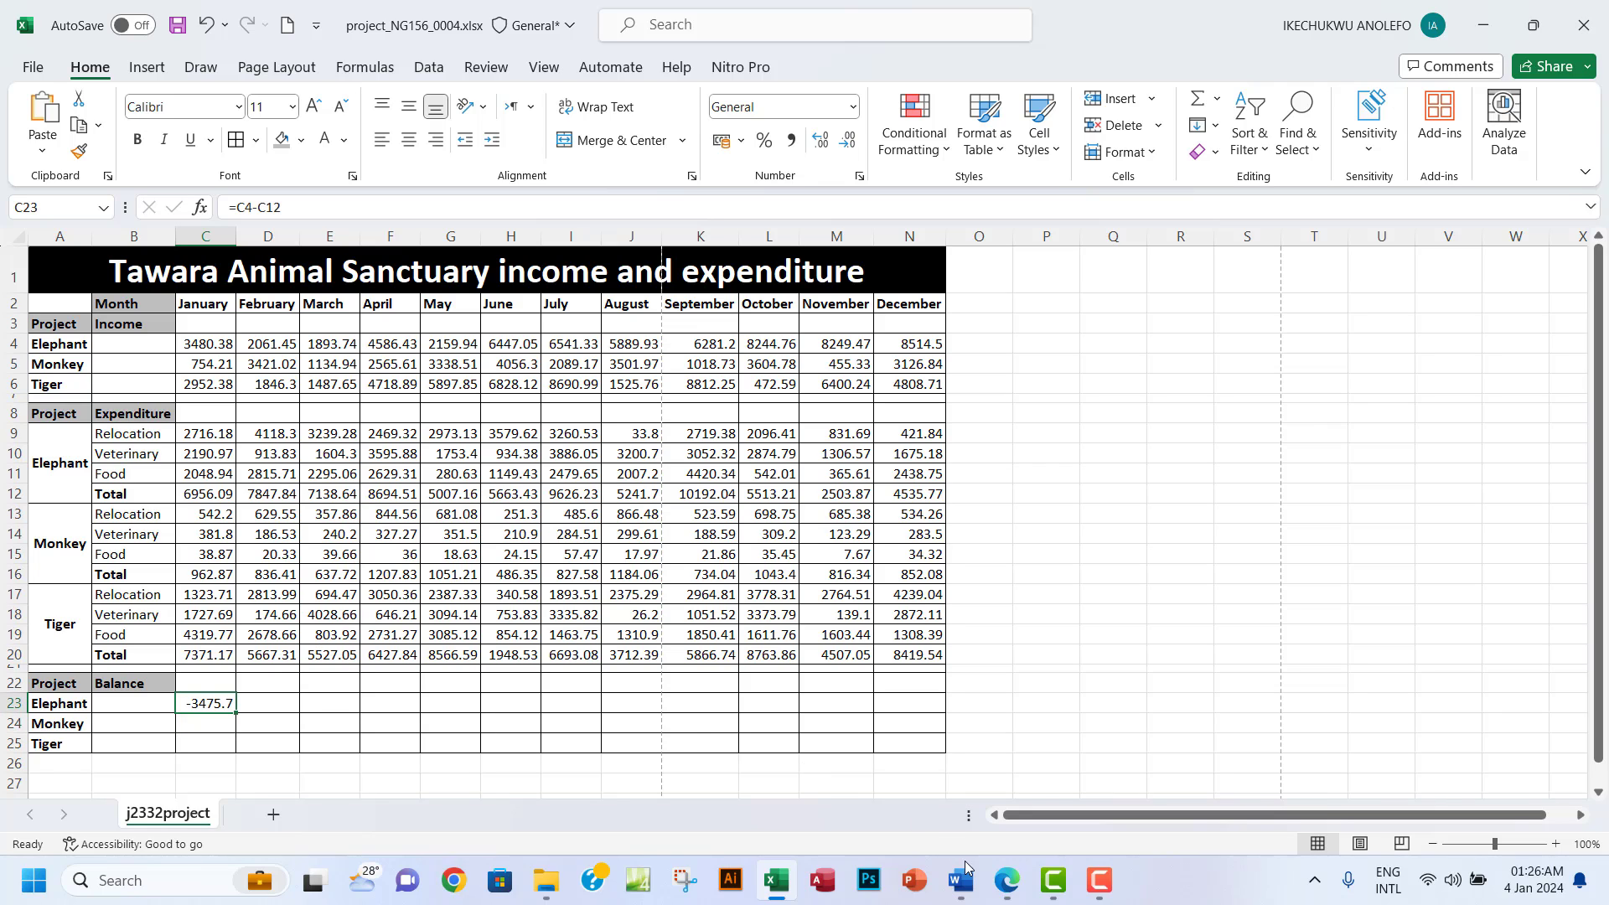
{"action": "left_click", "coordinate": [1008, 880]}
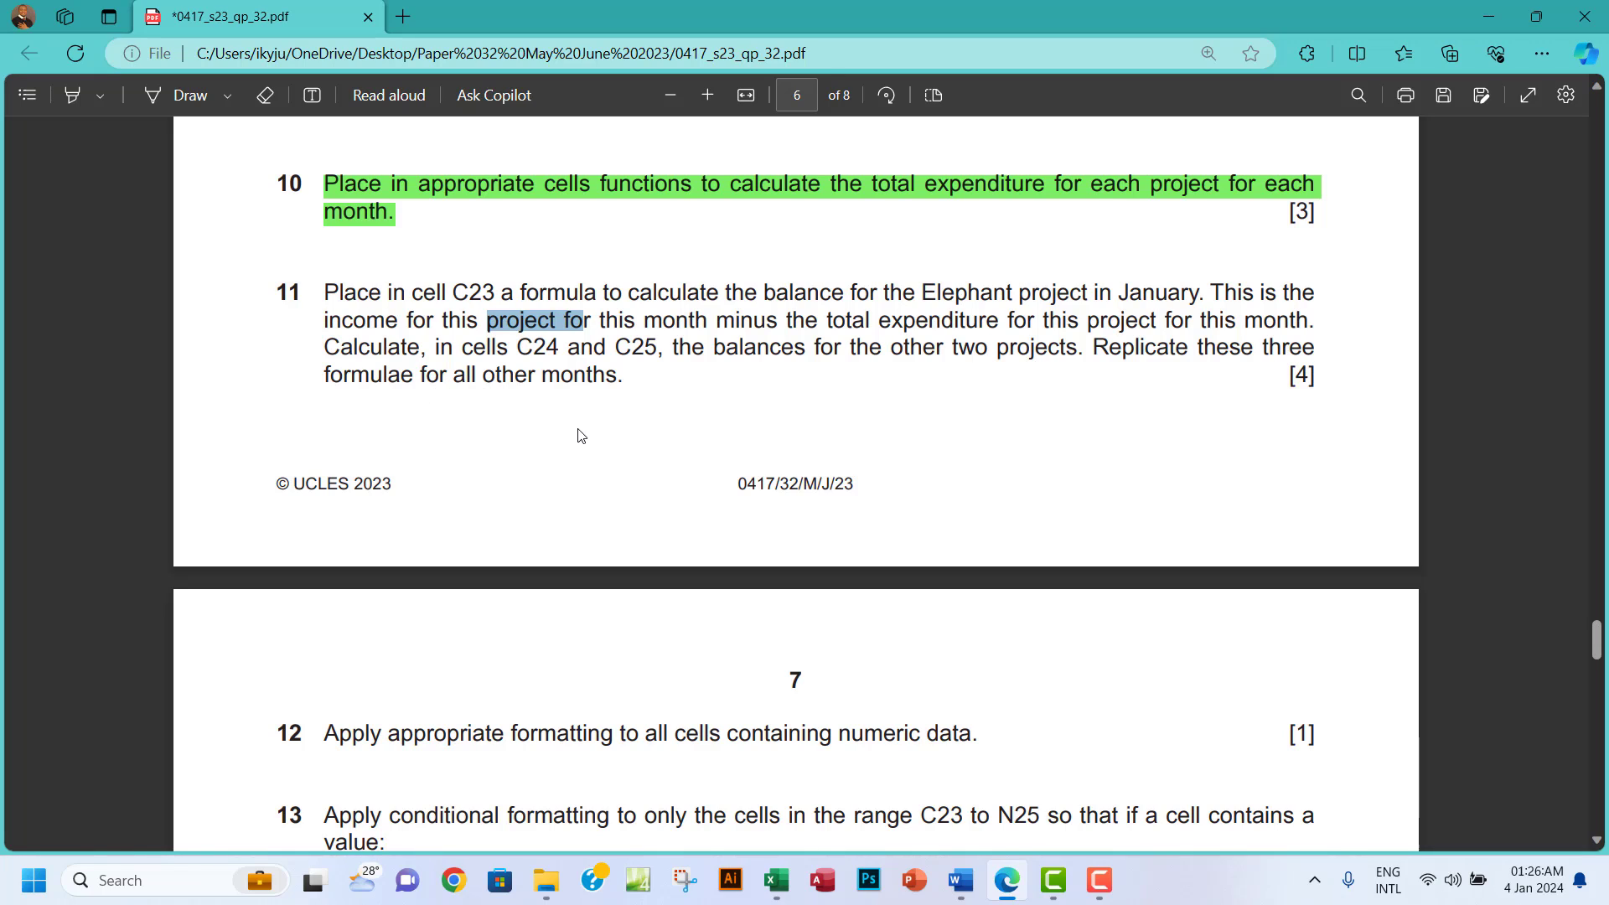
Return to the workbook and select C24 for the Monkey January balance.
{"action": "left_click", "coordinate": [771, 882]}
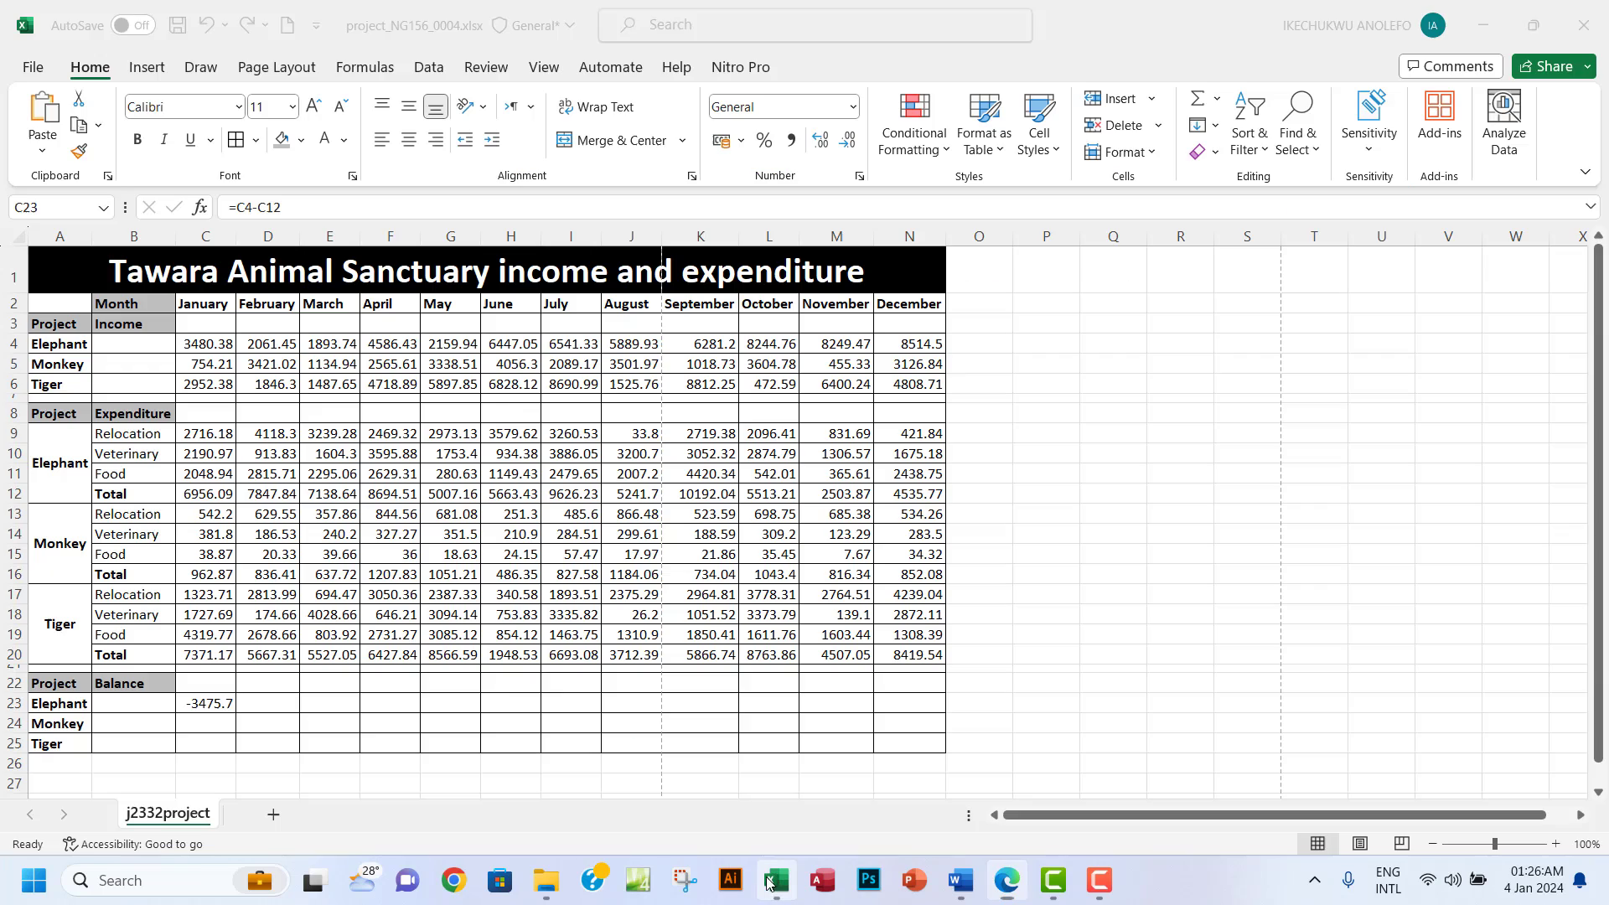
{"action": "scroll", "coordinate": [402, 645], "scroll_direction": "down", "scroll_amount": 2}
{"action": "left_click", "coordinate": [201, 603]}
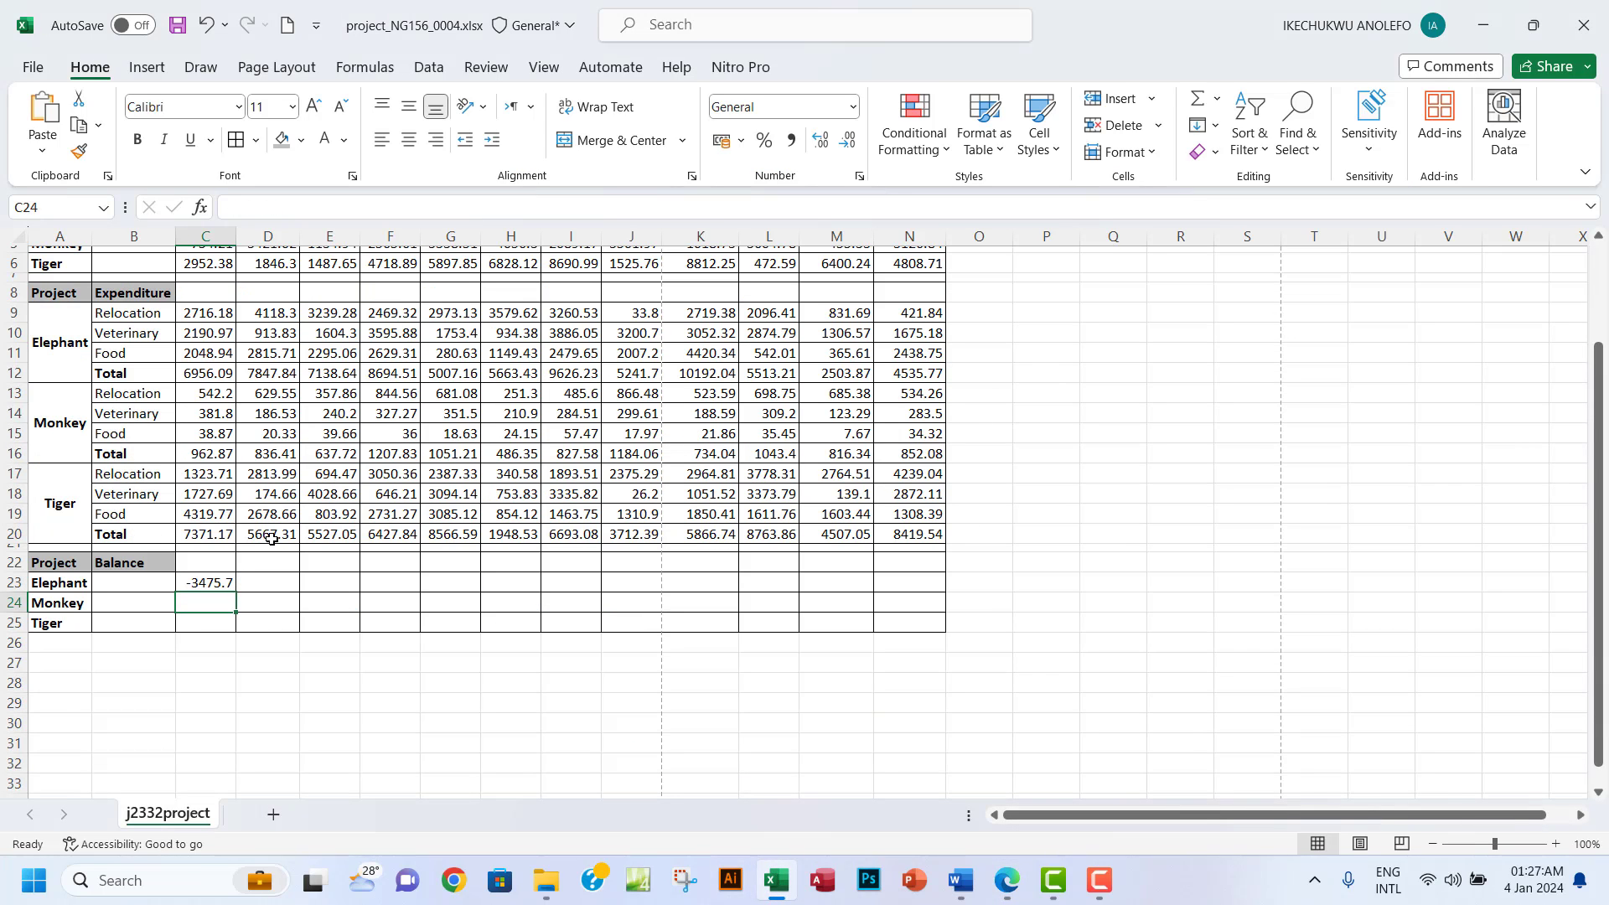
Enter =C5-C16 in C24 for Monkey's January balance of -208.66.
{"action": "type", "text": "="}
{"action": "scroll", "coordinate": [319, 538], "scroll_direction": "up", "scroll_amount": 2}
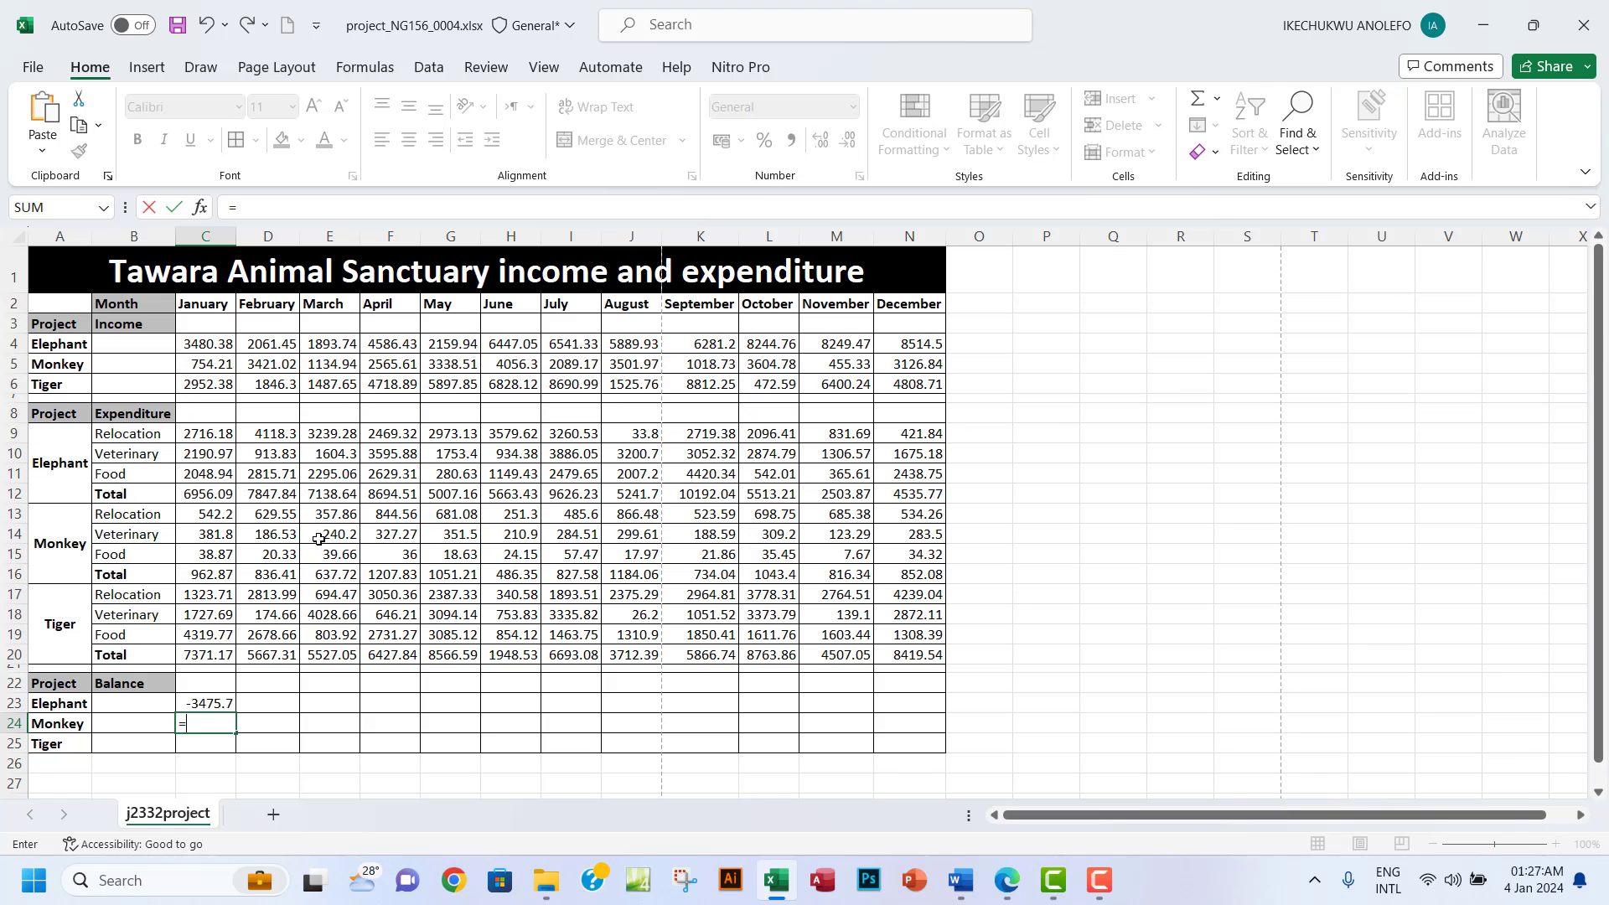
{"action": "left_click", "coordinate": [216, 363]}
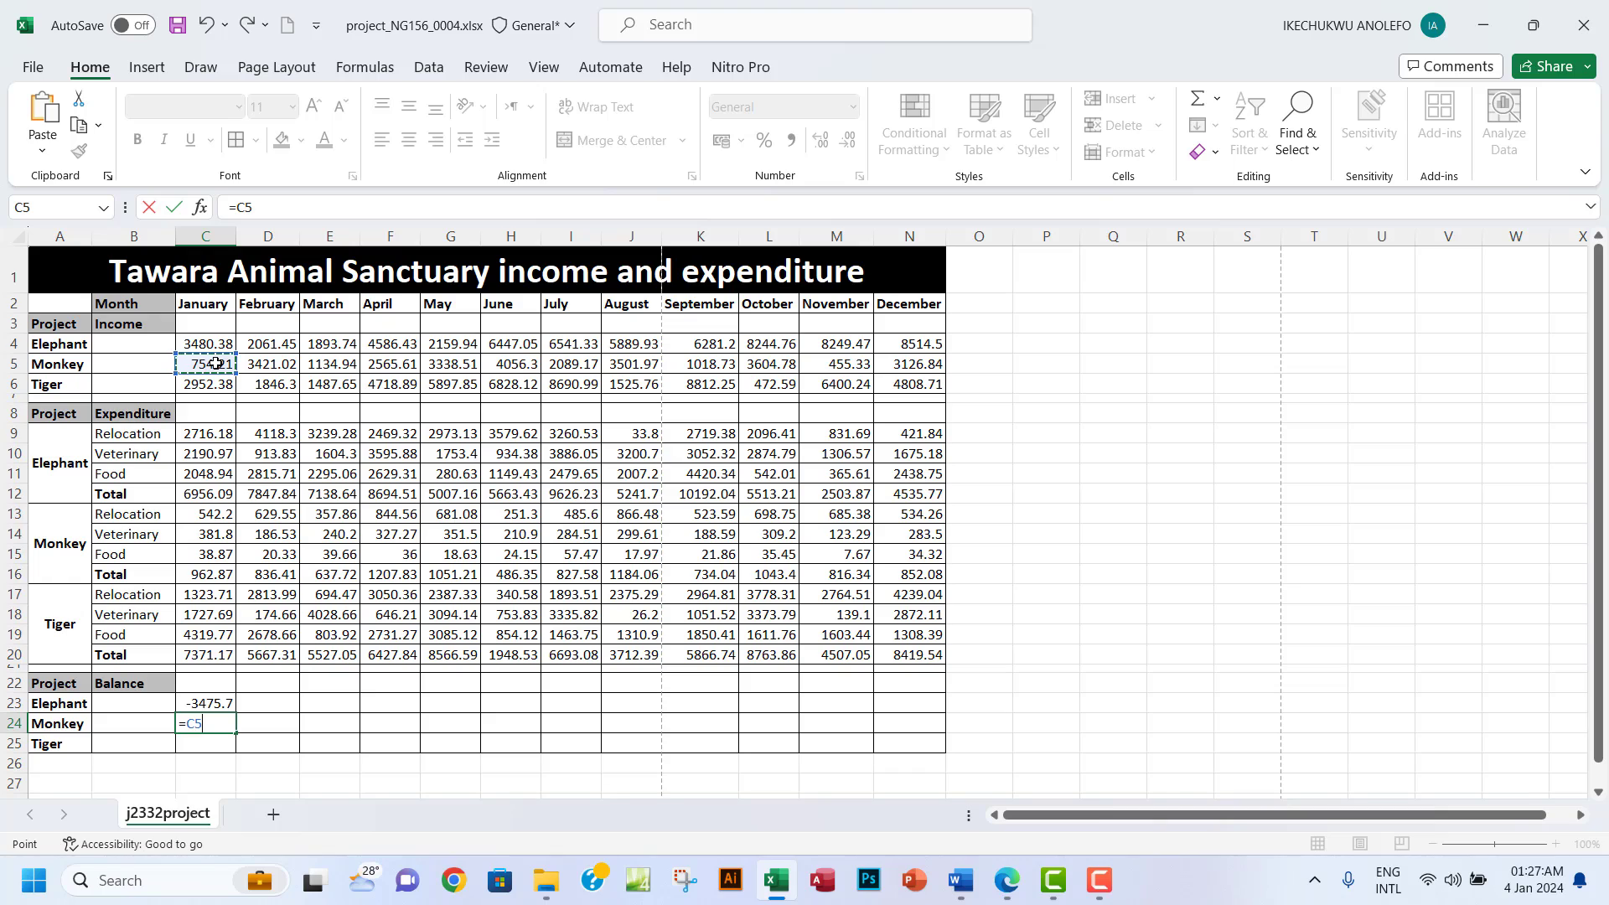
{"action": "type", "text": "-"}
{"action": "left_click", "coordinate": [207, 572]}
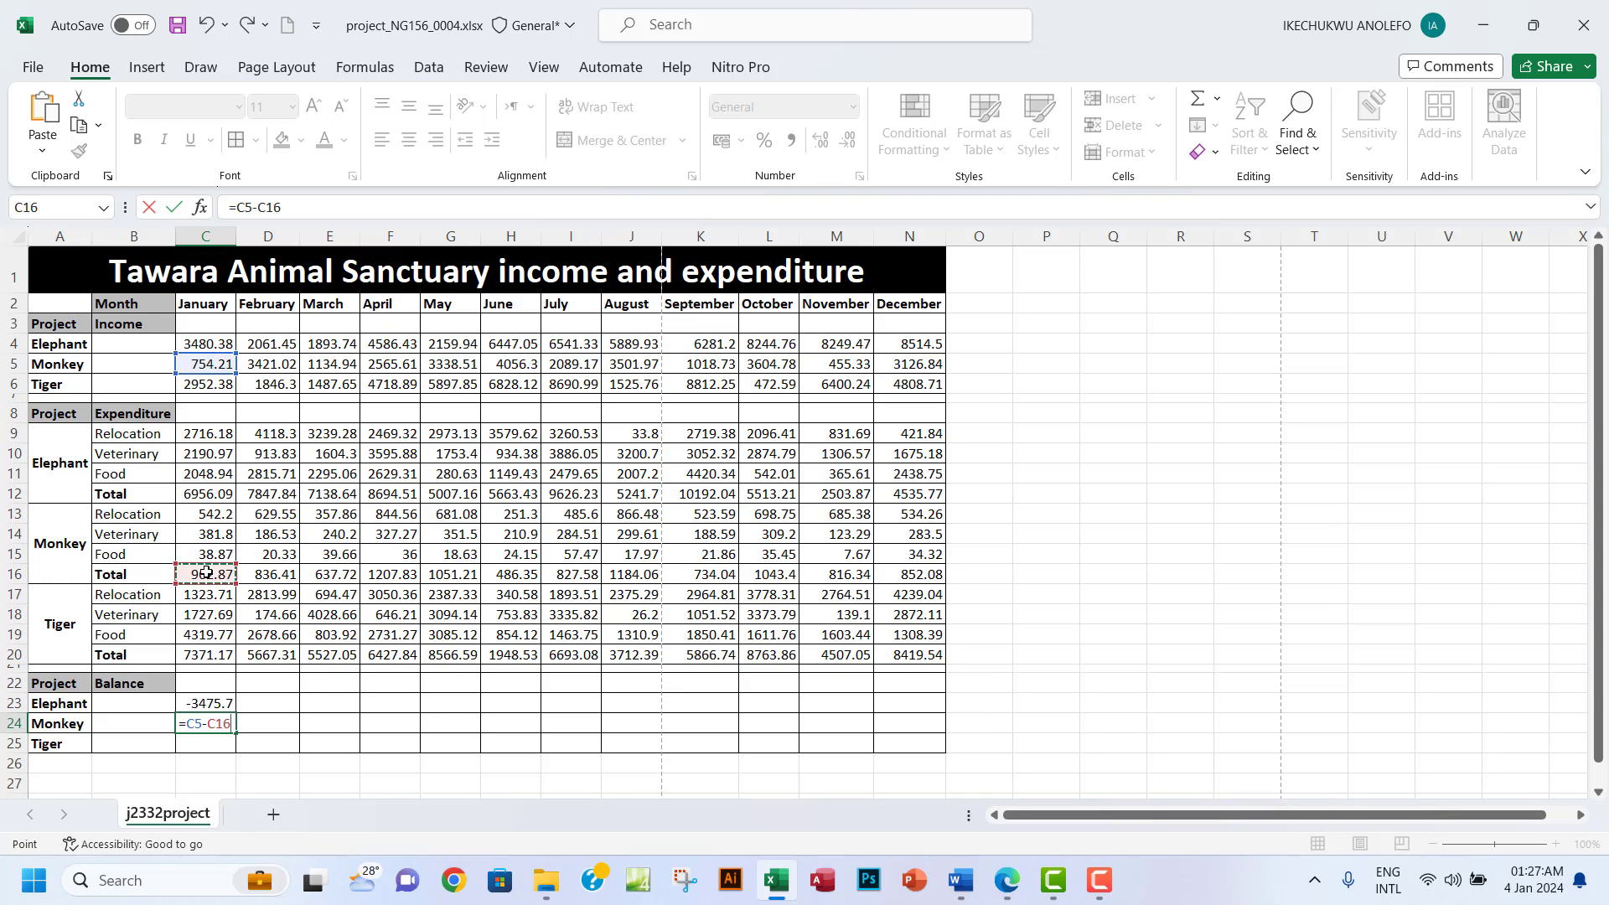
{"action": "key", "text": "Return"}
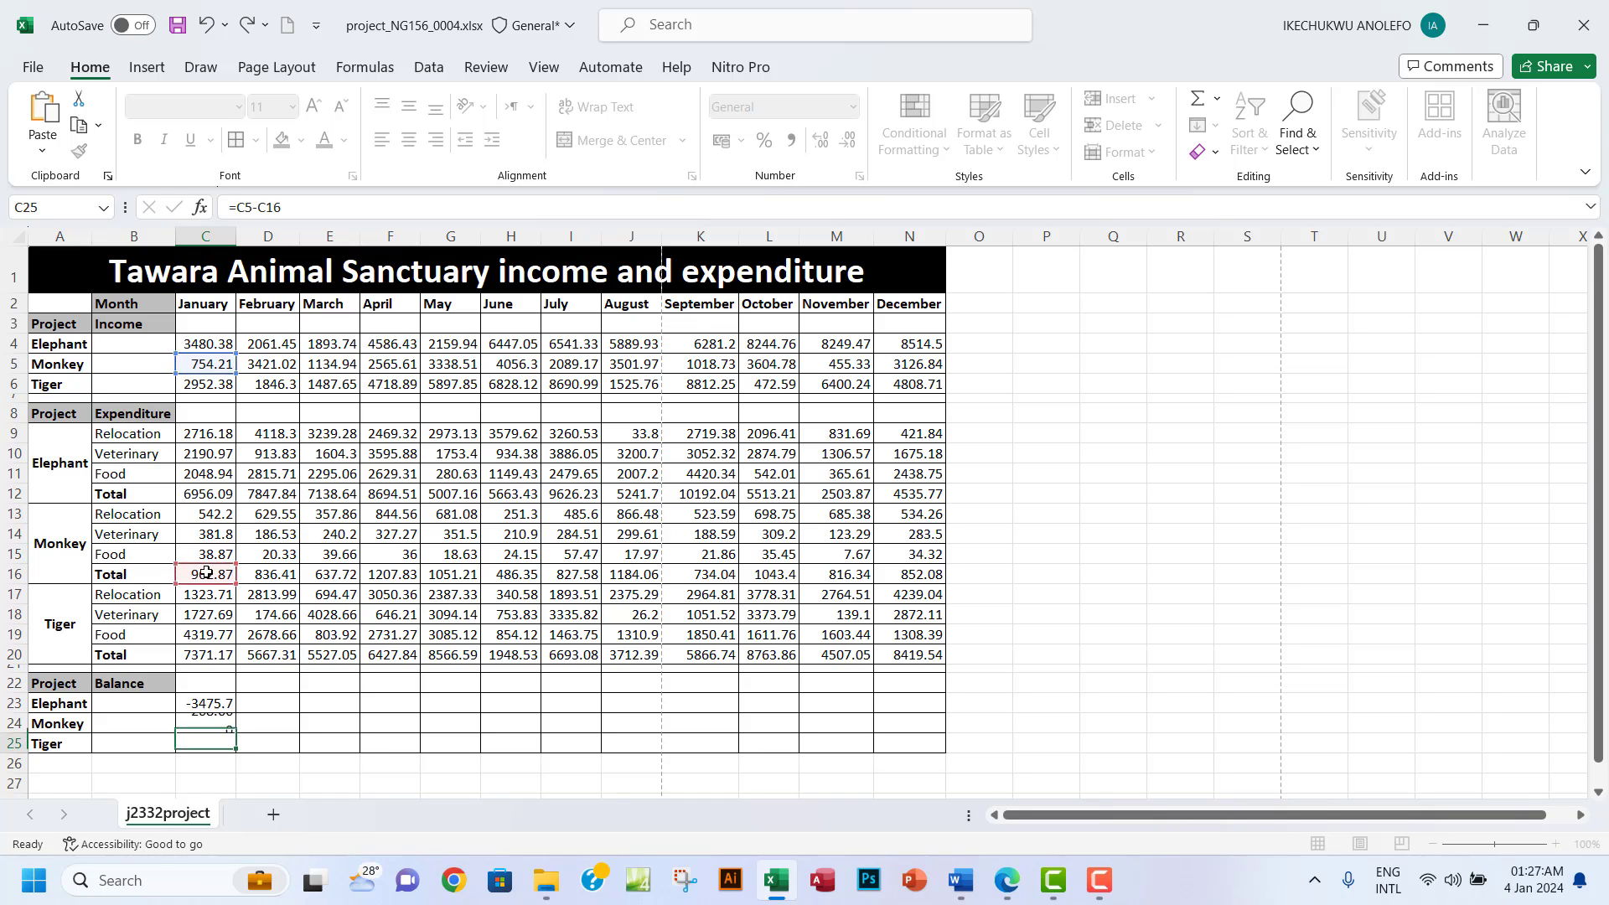
Enter =C6-C20 in C25 for Tiger's January balance of -4418.8.
{"action": "type", "text": "="}
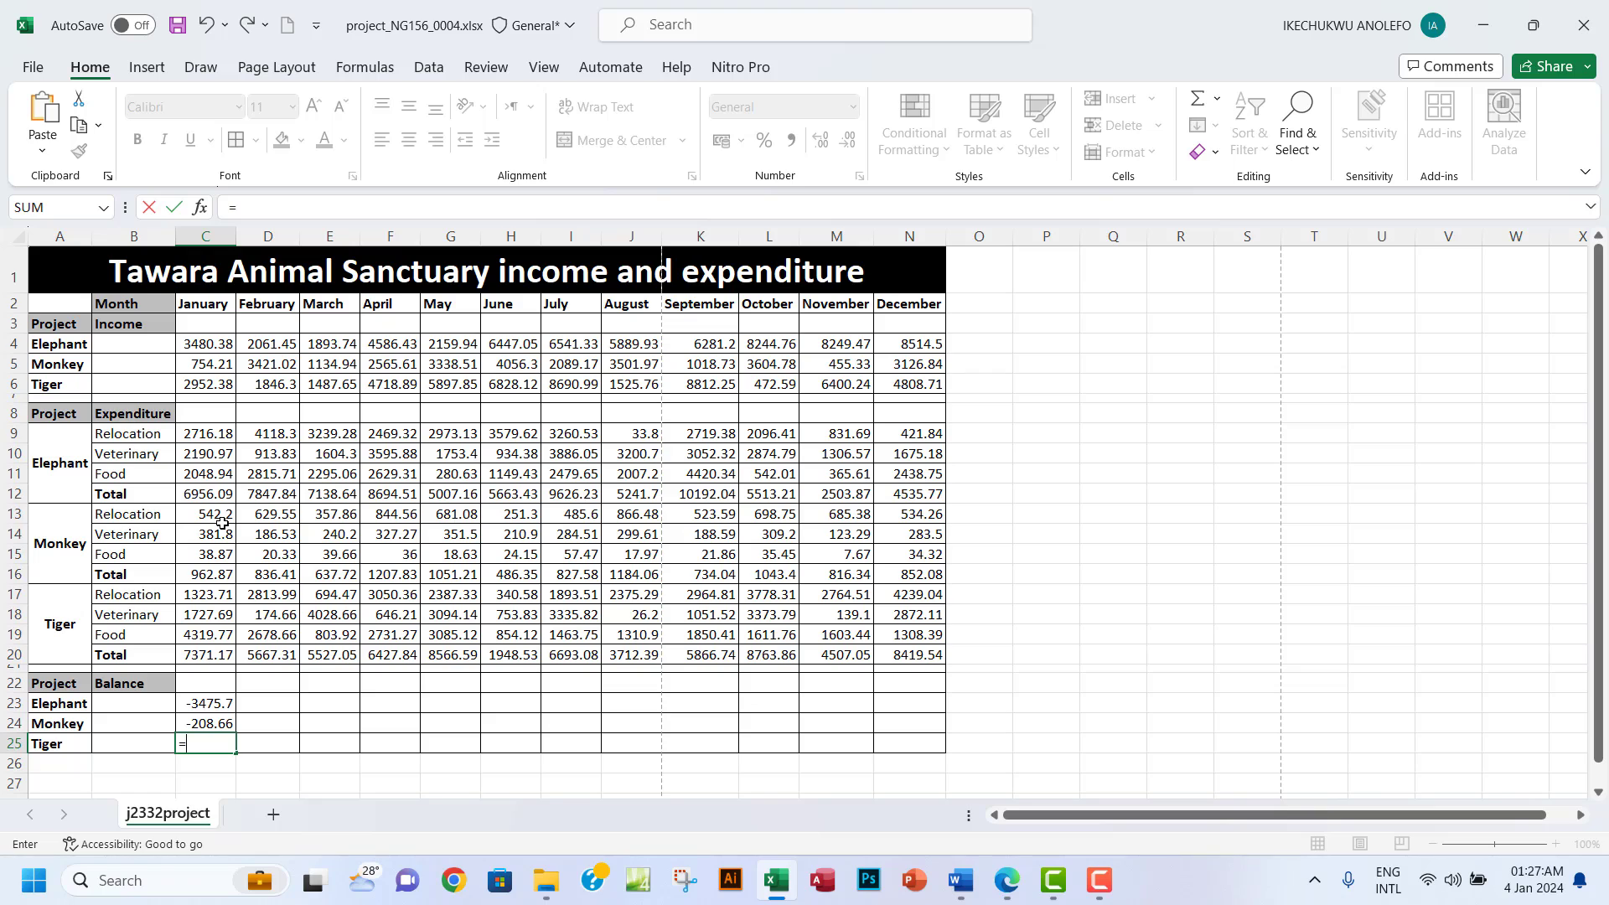
{"action": "left_click", "coordinate": [214, 389]}
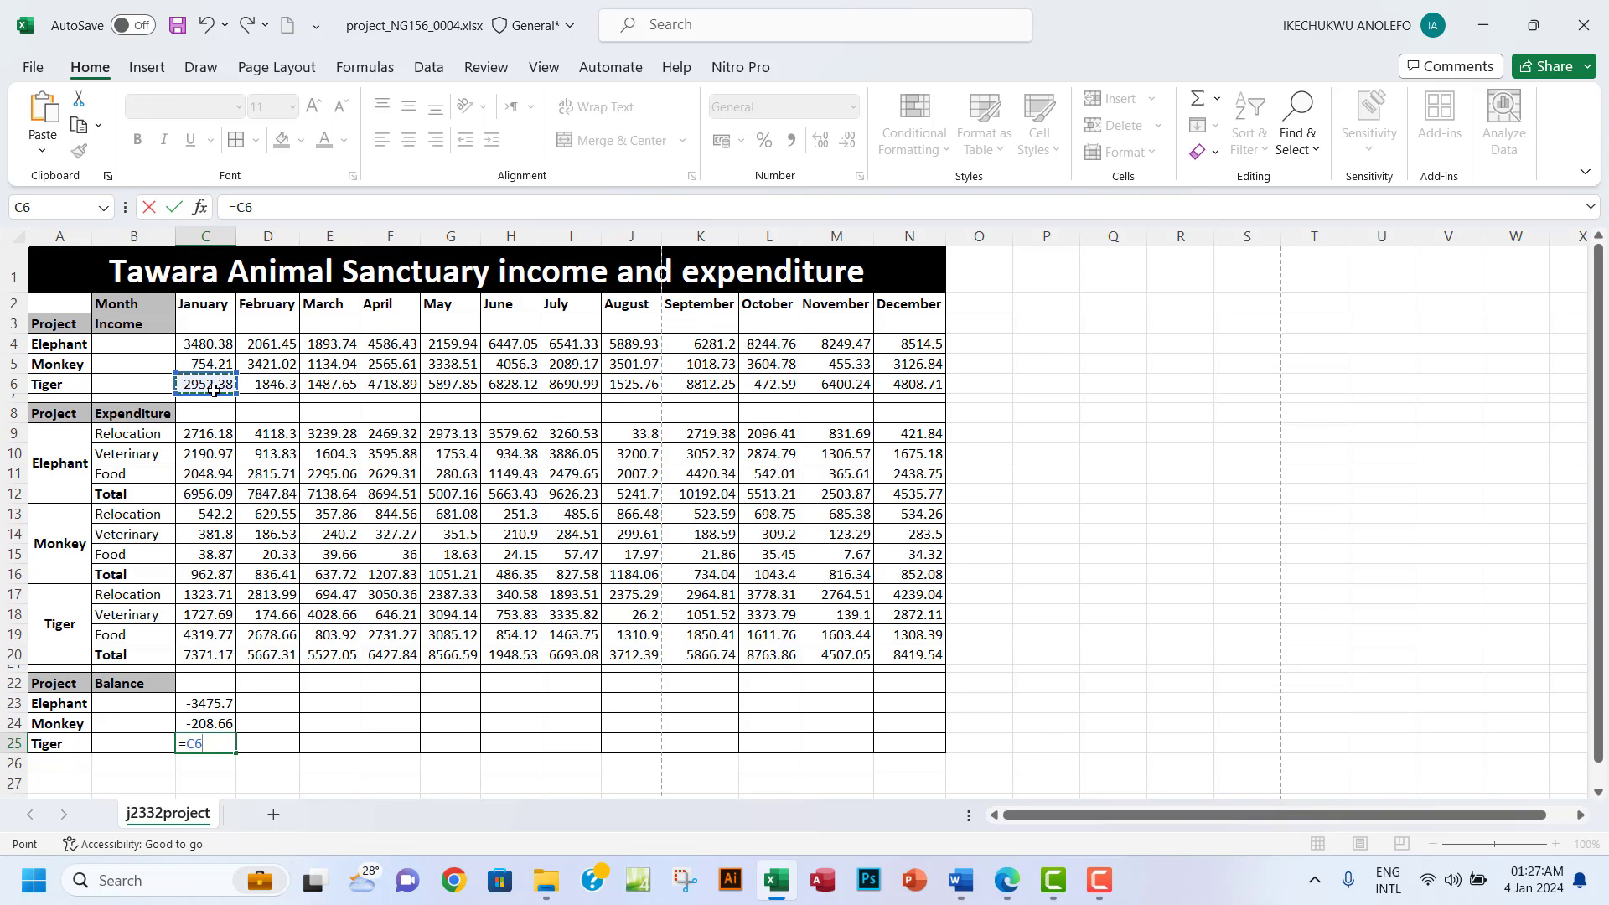
{"action": "type", "text": "-"}
{"action": "left_click", "coordinate": [204, 654]}
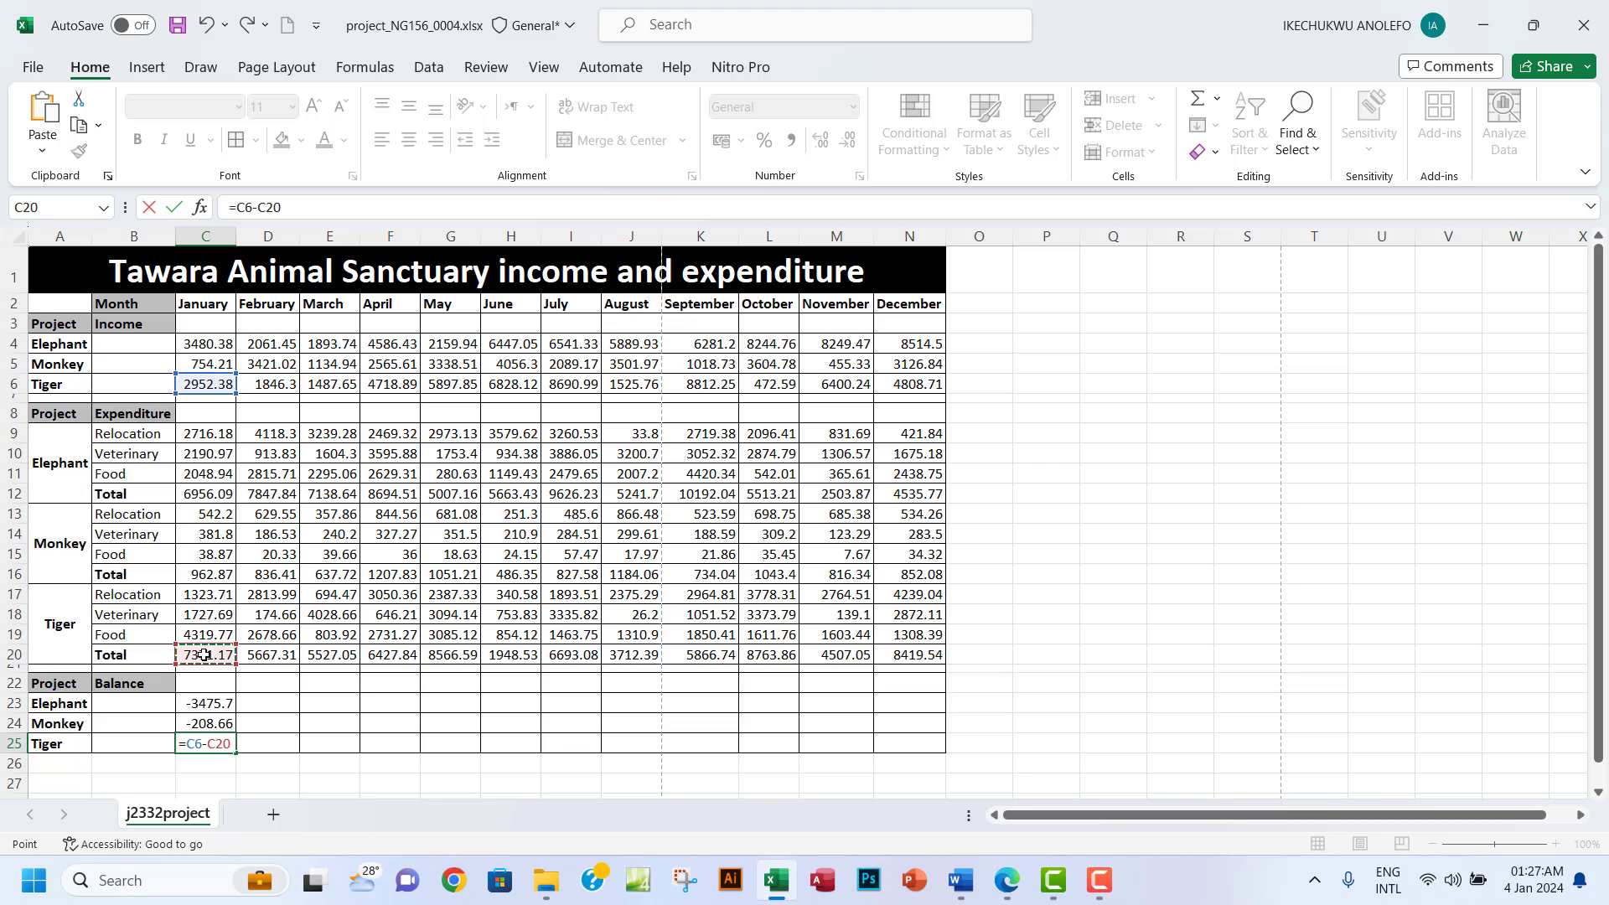
{"action": "key", "text": "Return"}
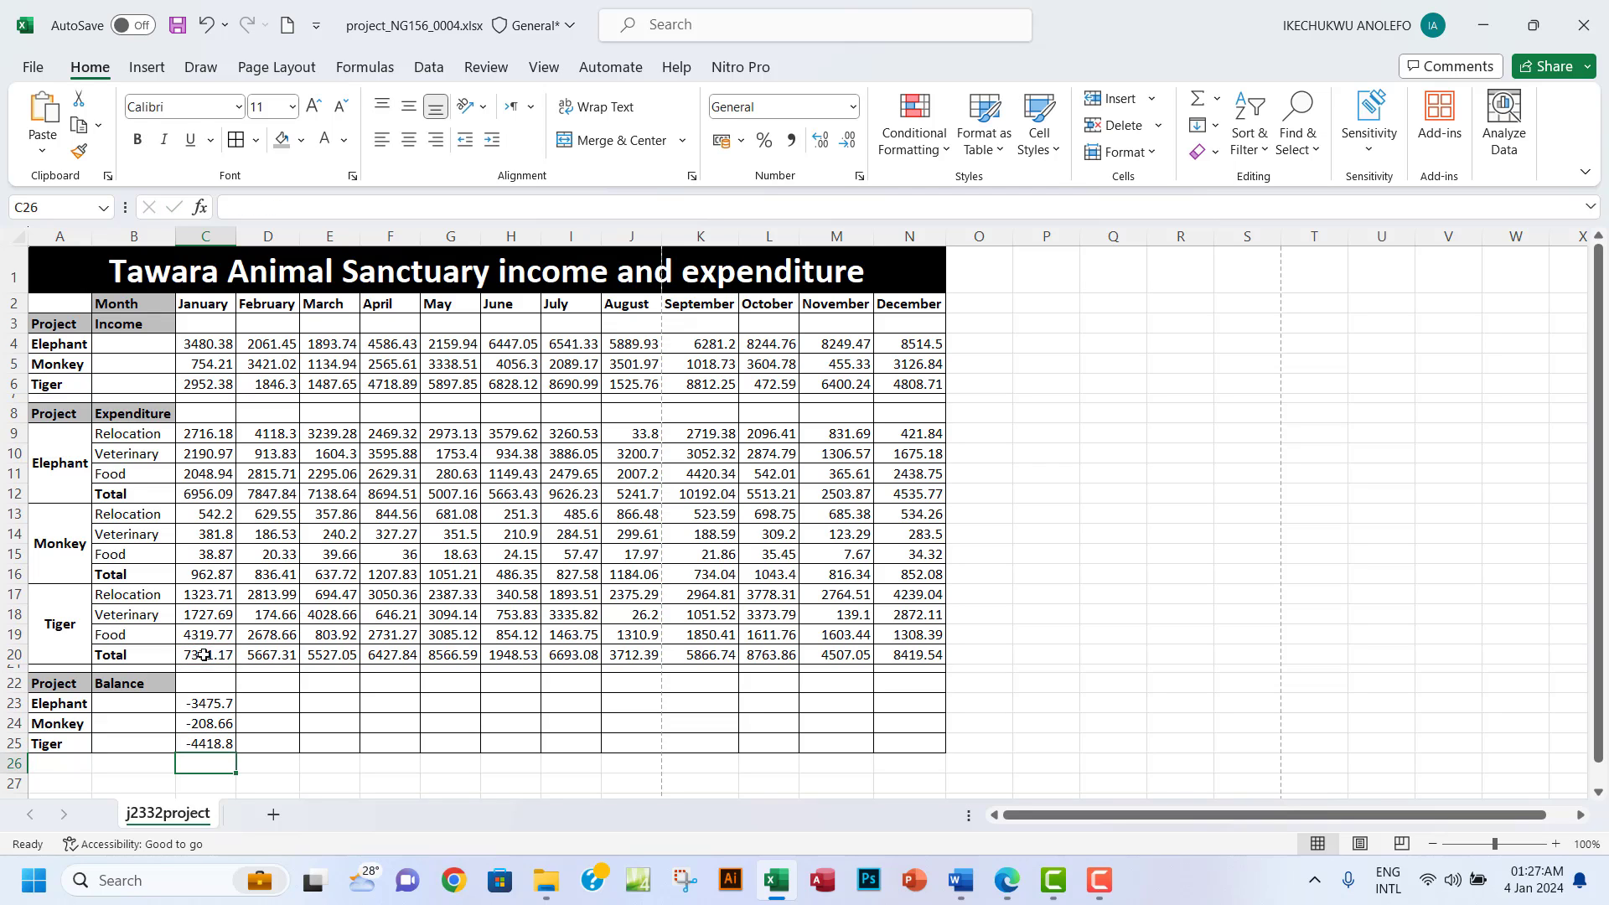
Fill the C23, C24 and C25 balance formulas across to column N (December).
{"action": "left_click", "coordinate": [1006, 884]}
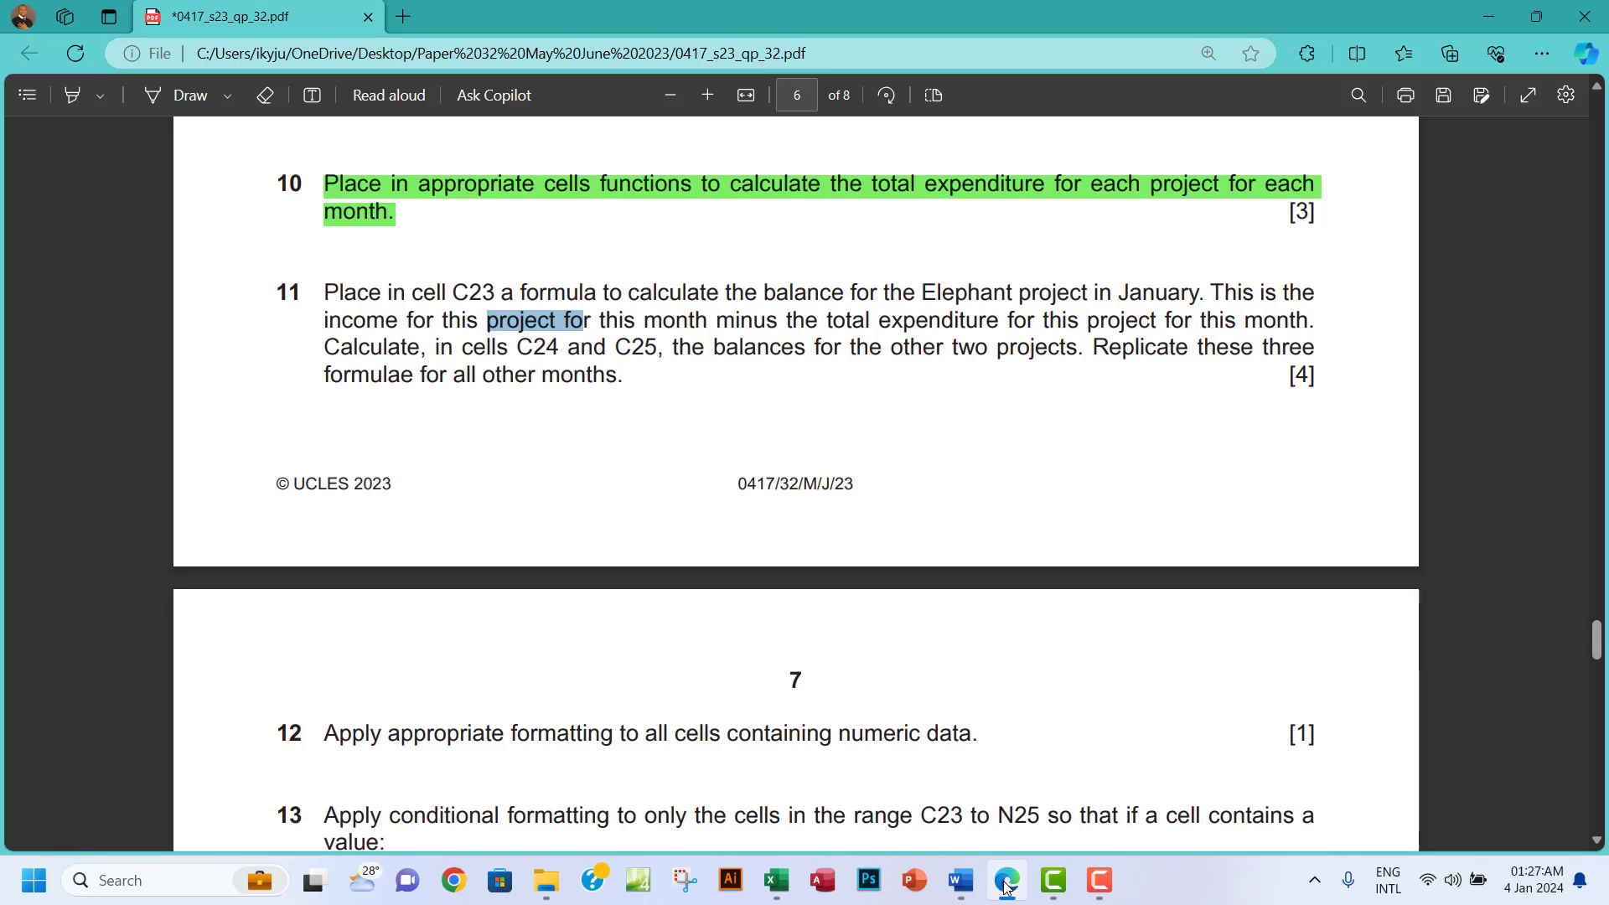
{"action": "left_click", "coordinate": [1005, 884]}
{"action": "left_click", "coordinate": [230, 708]}
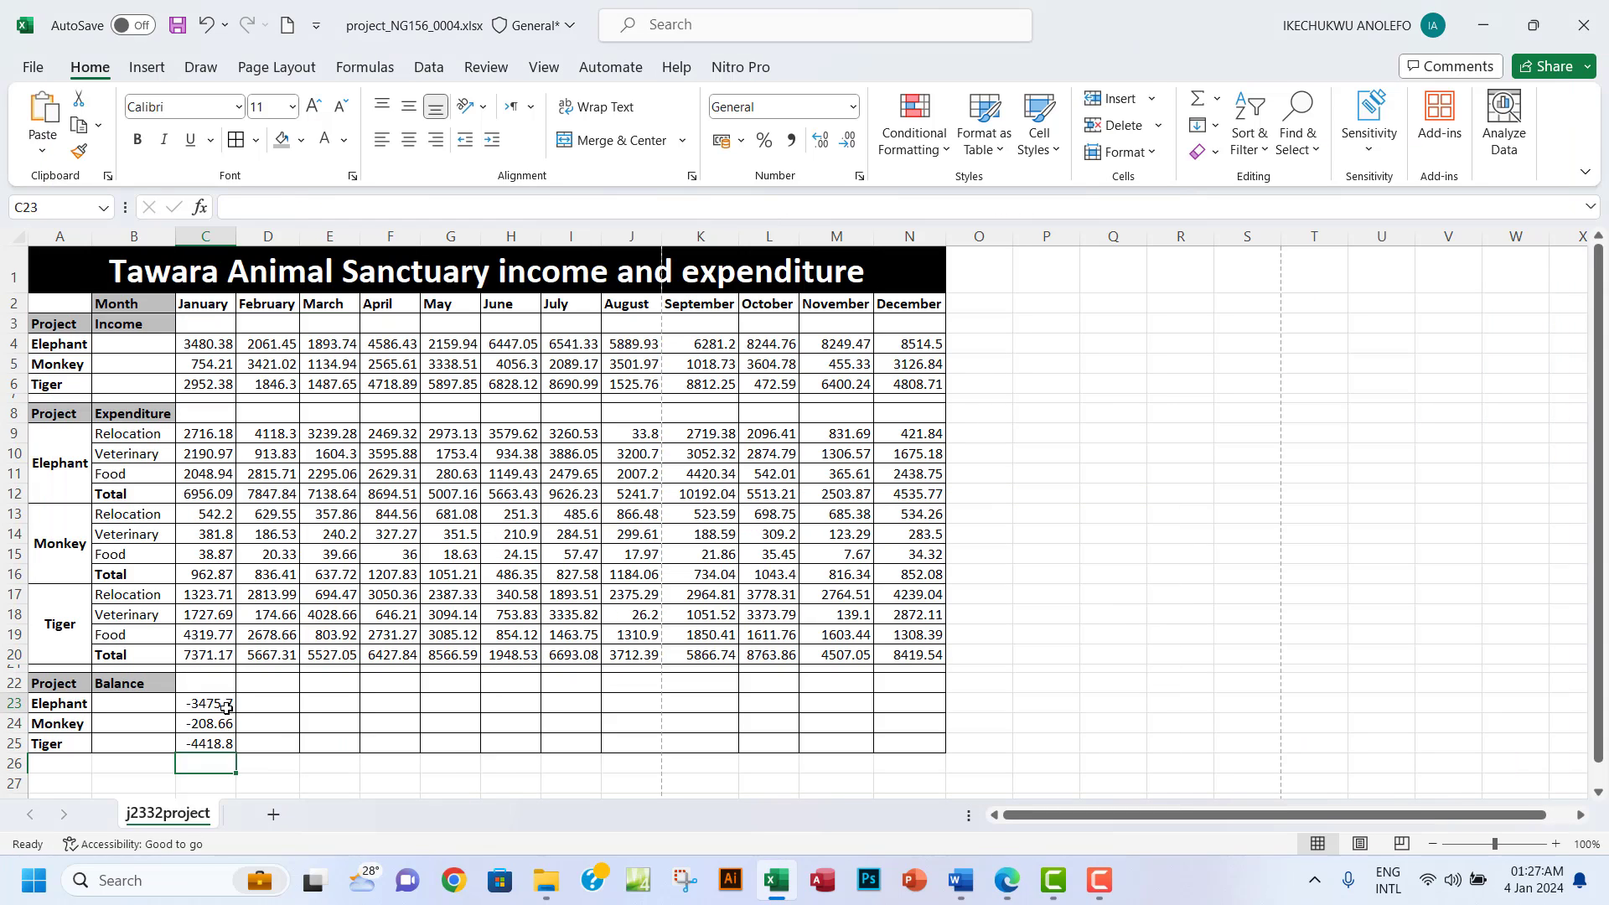
{"action": "left_click_drag", "start_coordinate": [234, 715], "coordinate": [926, 706]}
{"action": "left_click", "coordinate": [219, 729]}
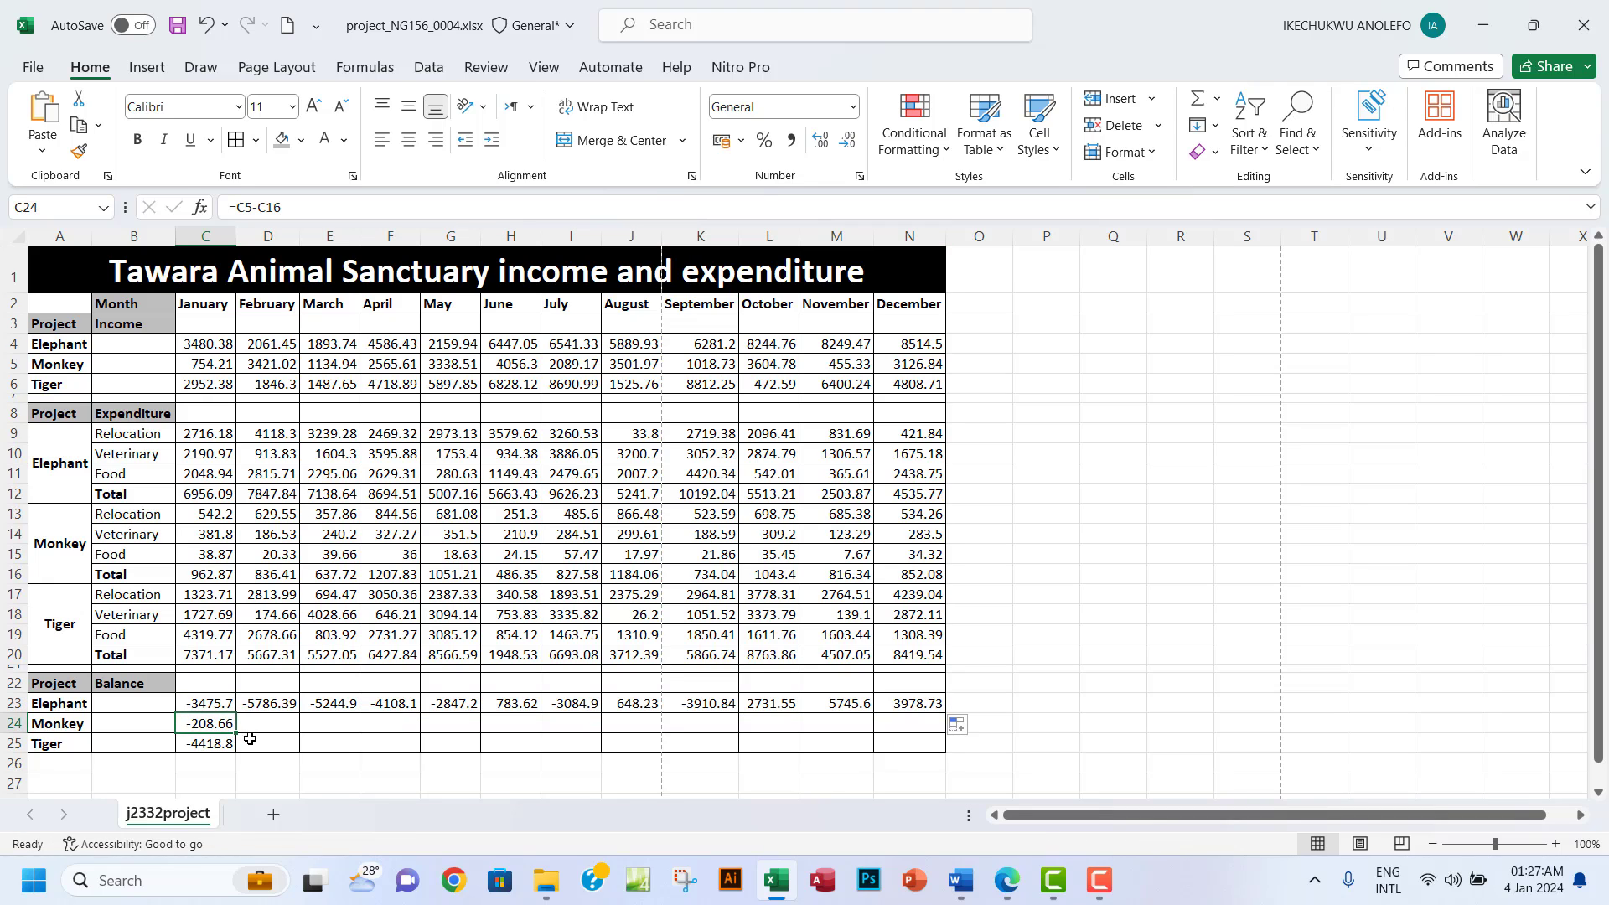
{"action": "left_click_drag", "start_coordinate": [238, 734], "coordinate": [921, 731]}
{"action": "left_click", "coordinate": [225, 745]}
{"action": "left_click_drag", "start_coordinate": [242, 752], "coordinate": [925, 796]}
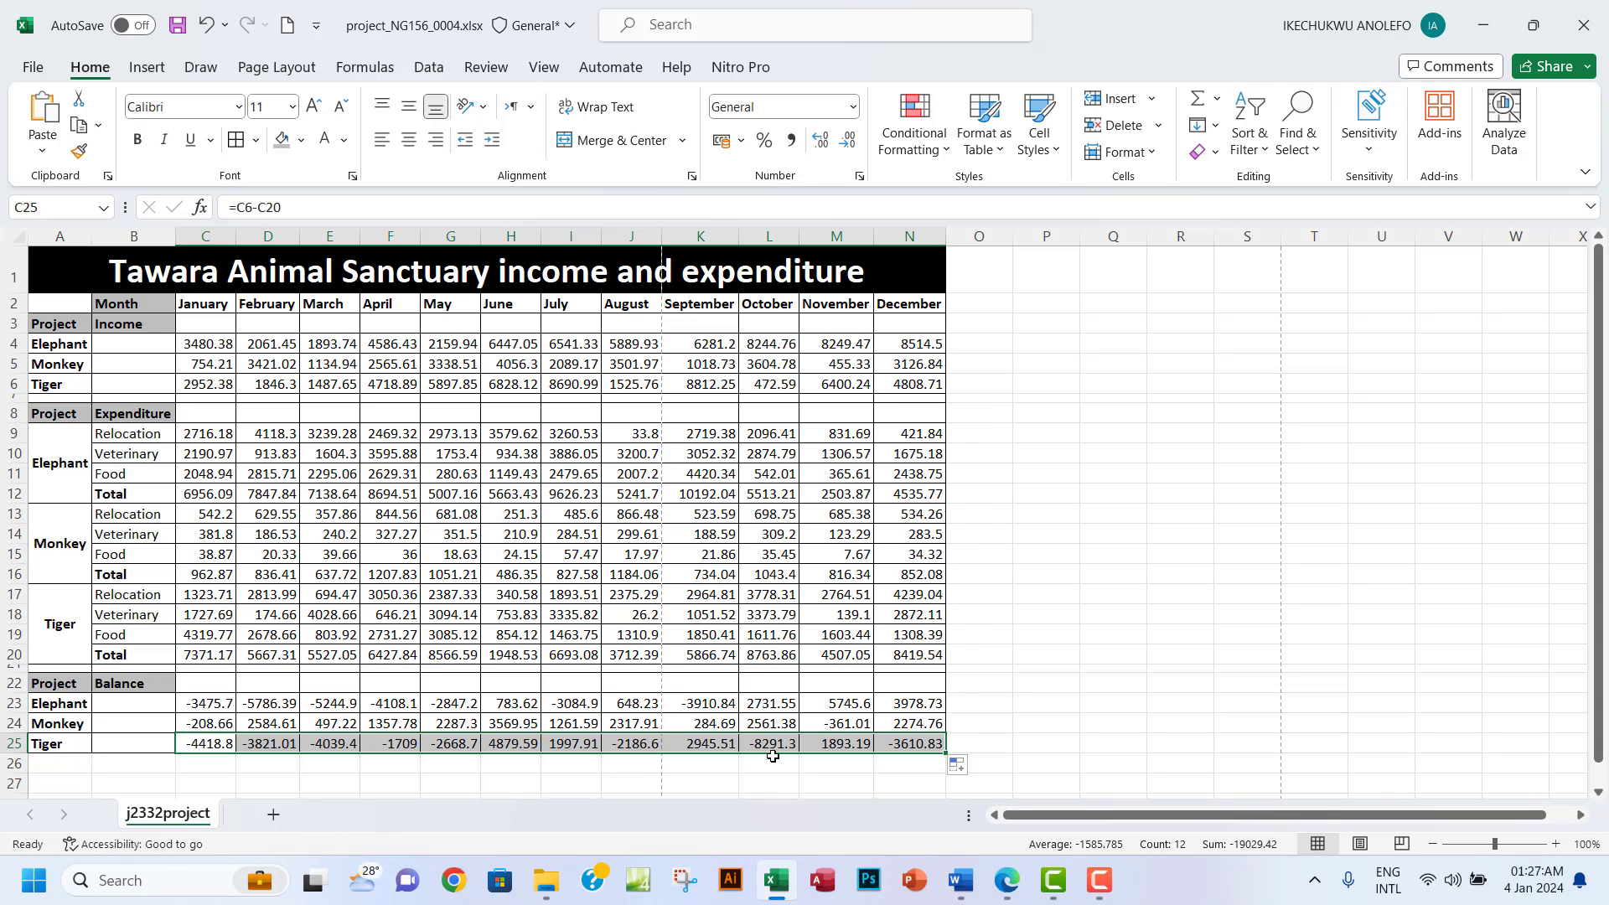
Verify July's Elephant balance formula against its income and expenditure total.
{"action": "left_click", "coordinate": [569, 238]}
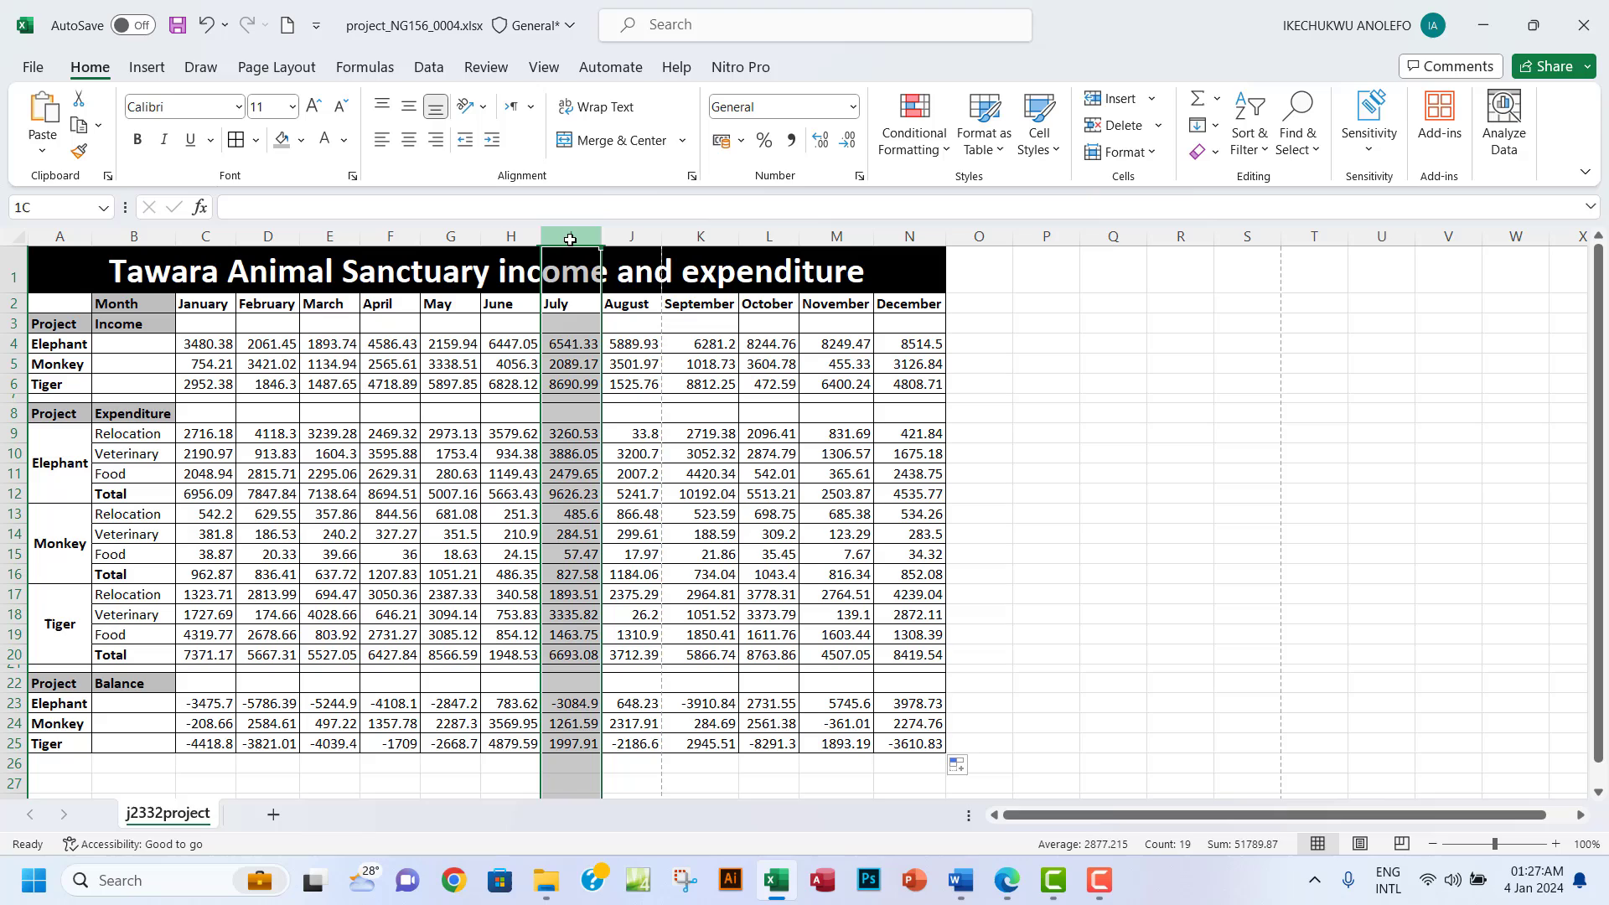
{"action": "left_click", "coordinate": [573, 710]}
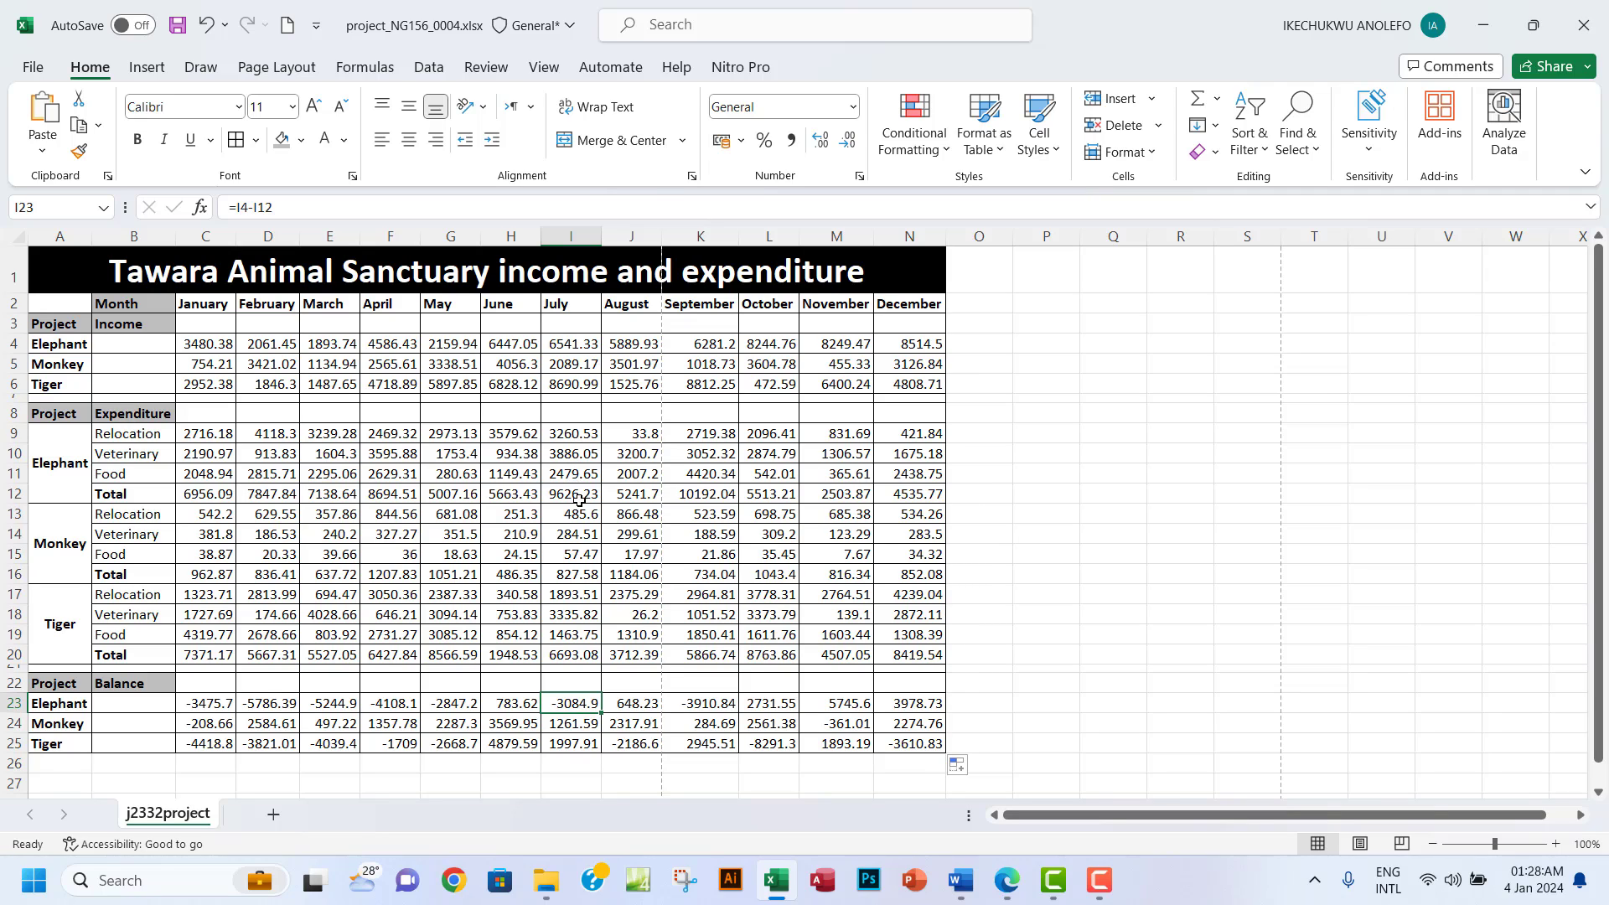
{"action": "left_click", "coordinate": [580, 344]}
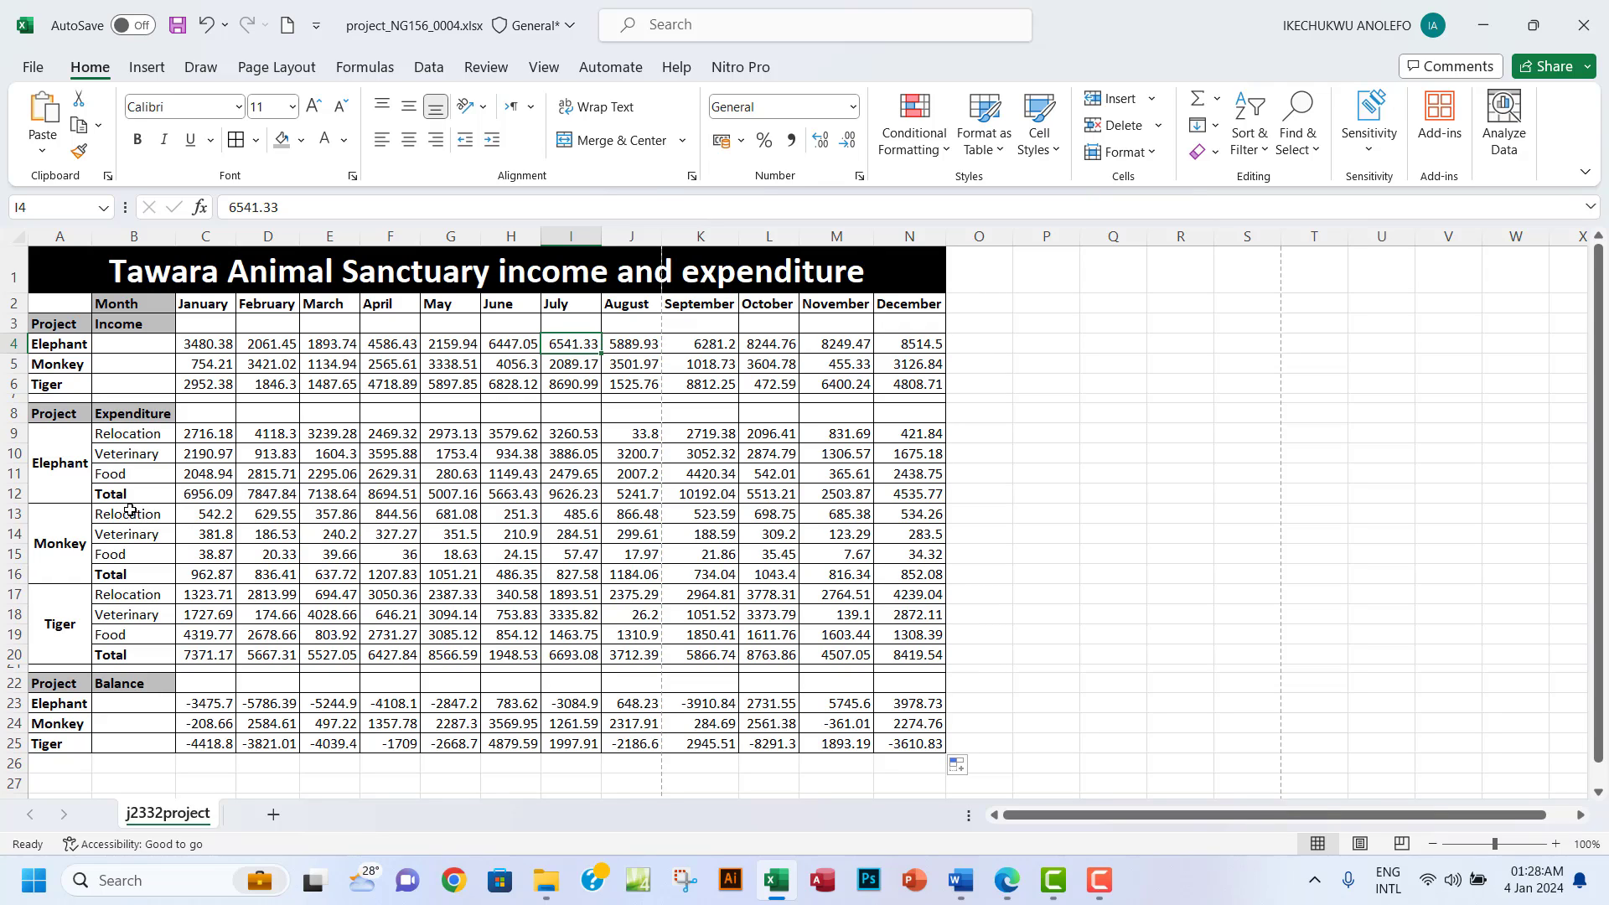
{"action": "left_click", "coordinate": [562, 497]}
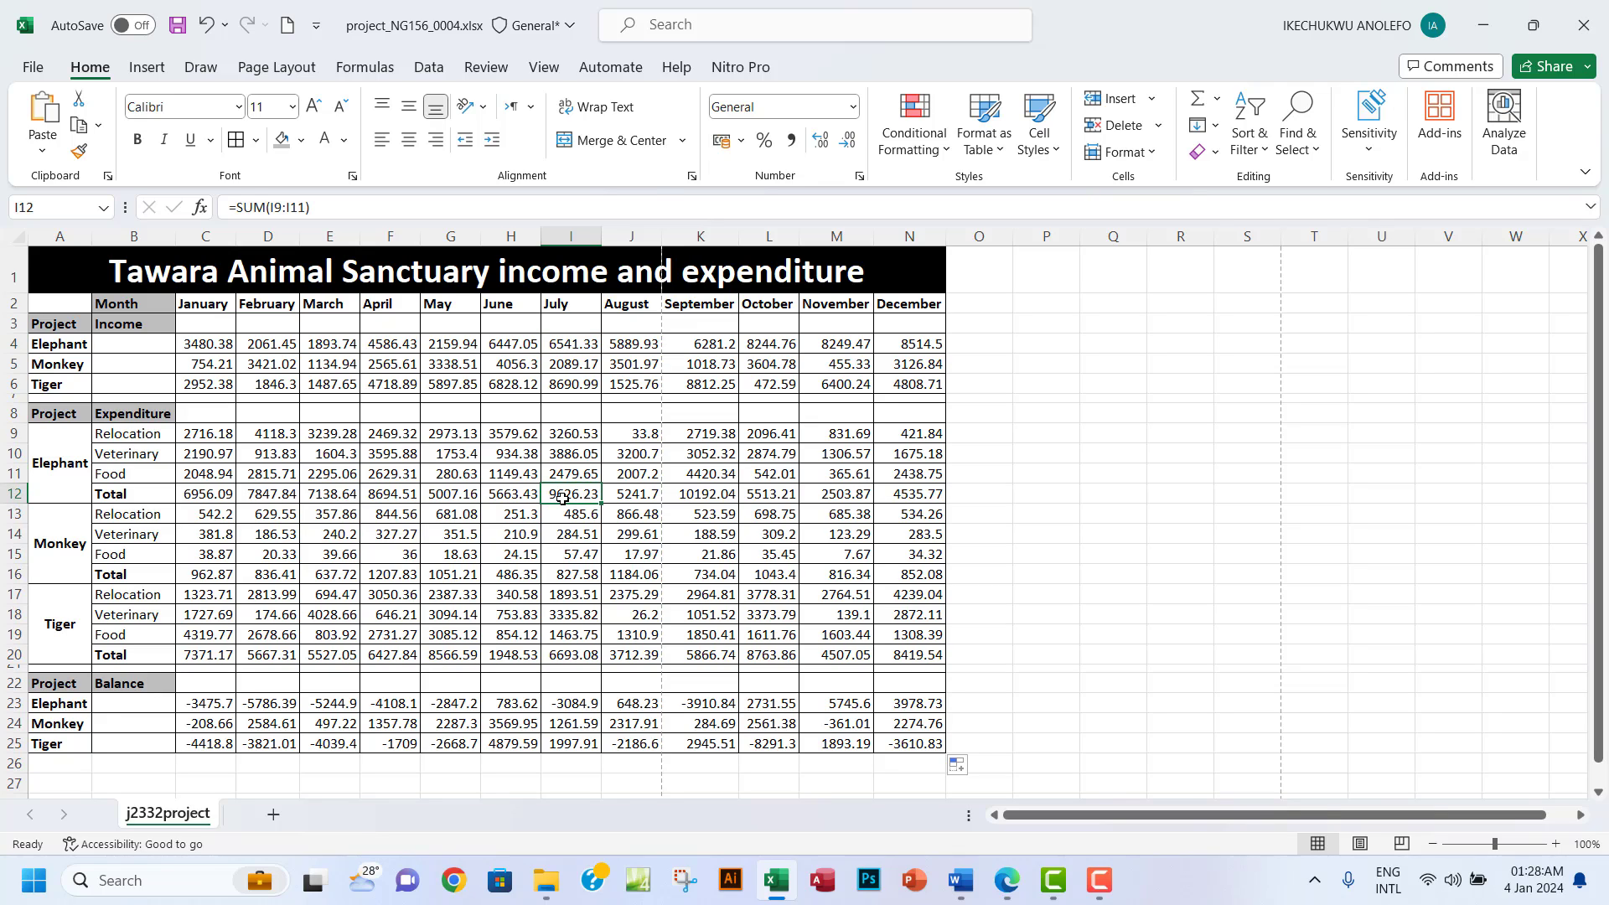
{"action": "left_click", "coordinate": [566, 710]}
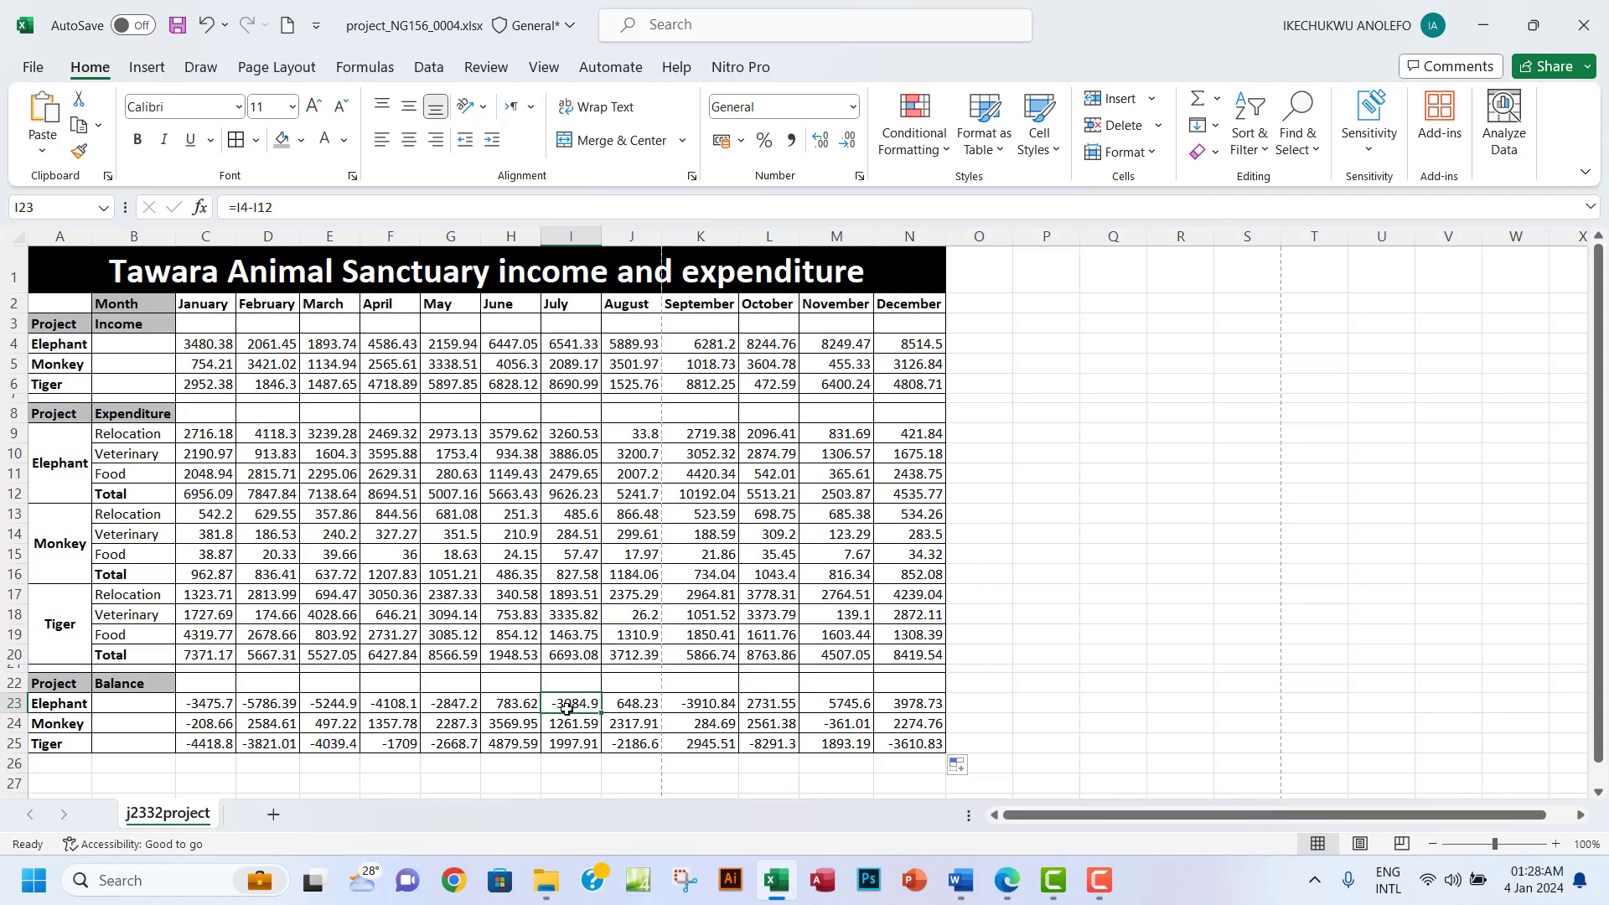
{"action": "left_click", "coordinate": [1005, 881]}
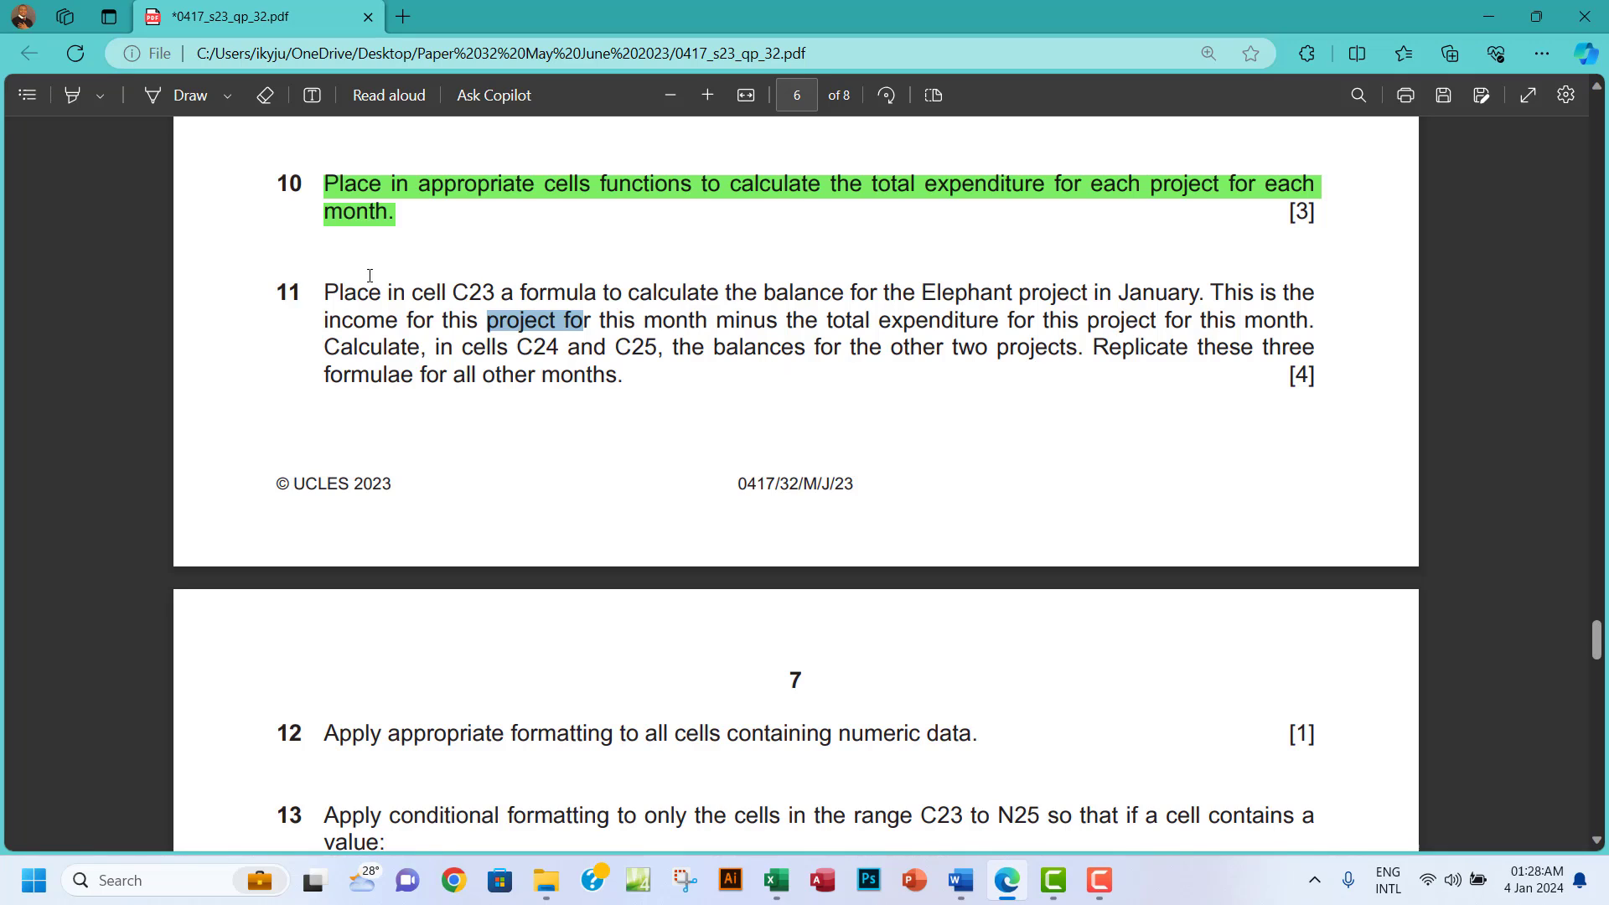
Highlight question 11 in green on the exam paper.
{"action": "left_click_drag", "start_coordinate": [330, 291], "coordinate": [640, 373]}
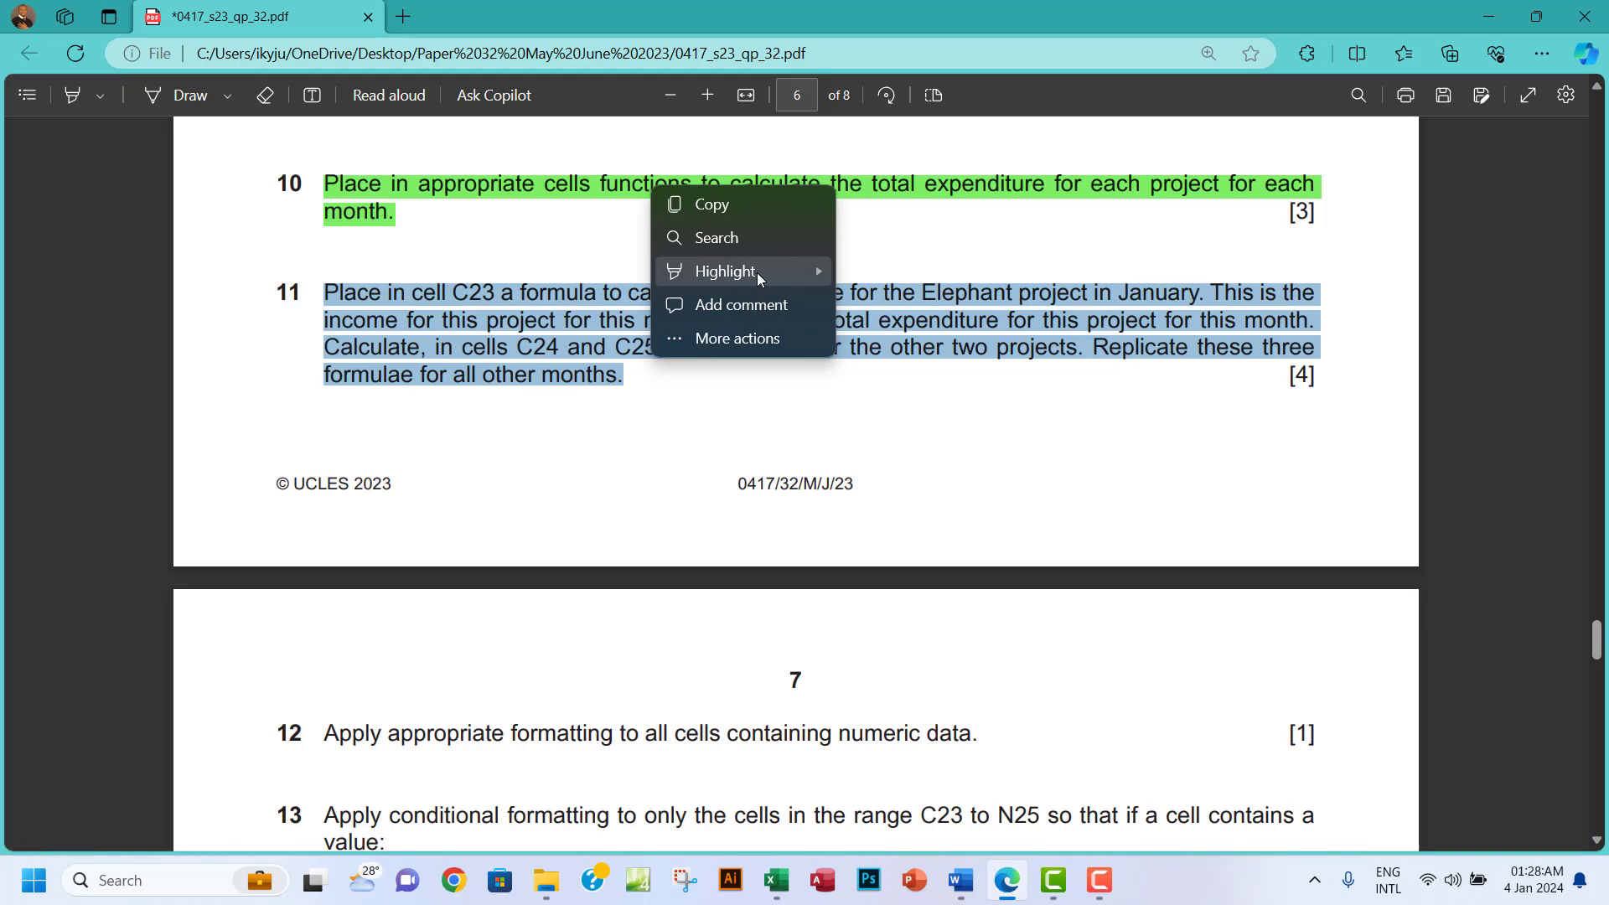
{"action": "mouse_move", "coordinate": [766, 272]}
{"action": "left_click", "coordinate": [884, 304]}
{"action": "scroll", "coordinate": [821, 440], "scroll_direction": "down", "scroll_amount": 5}
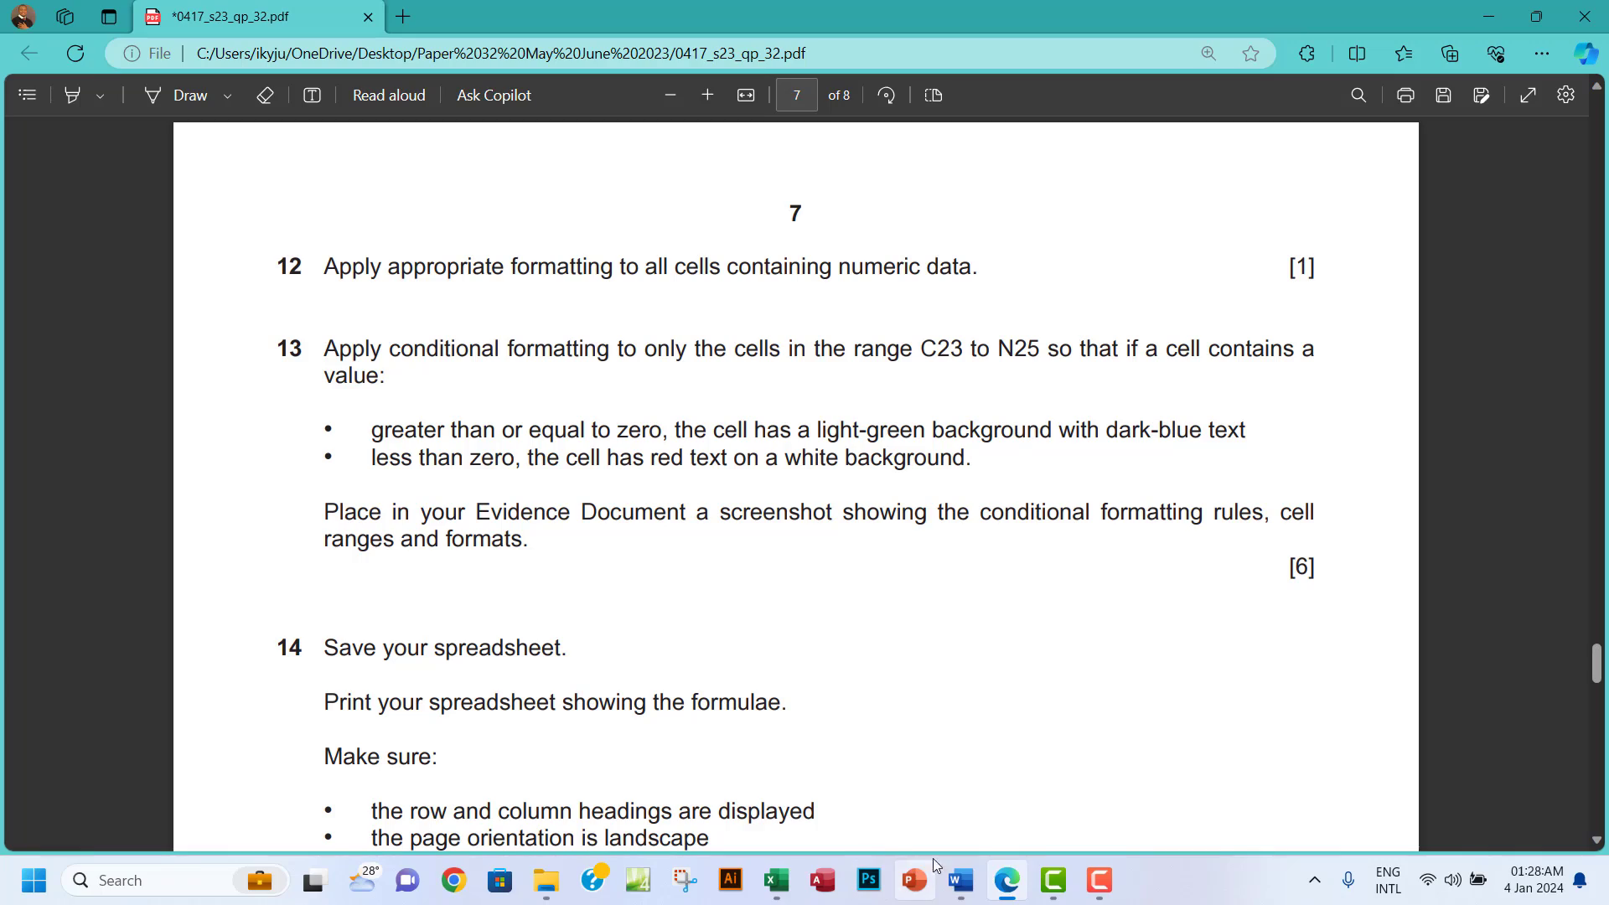
Scroll to question 12 and select its sentence on formatting numeric cells.
{"action": "left_click", "coordinate": [1004, 880]}
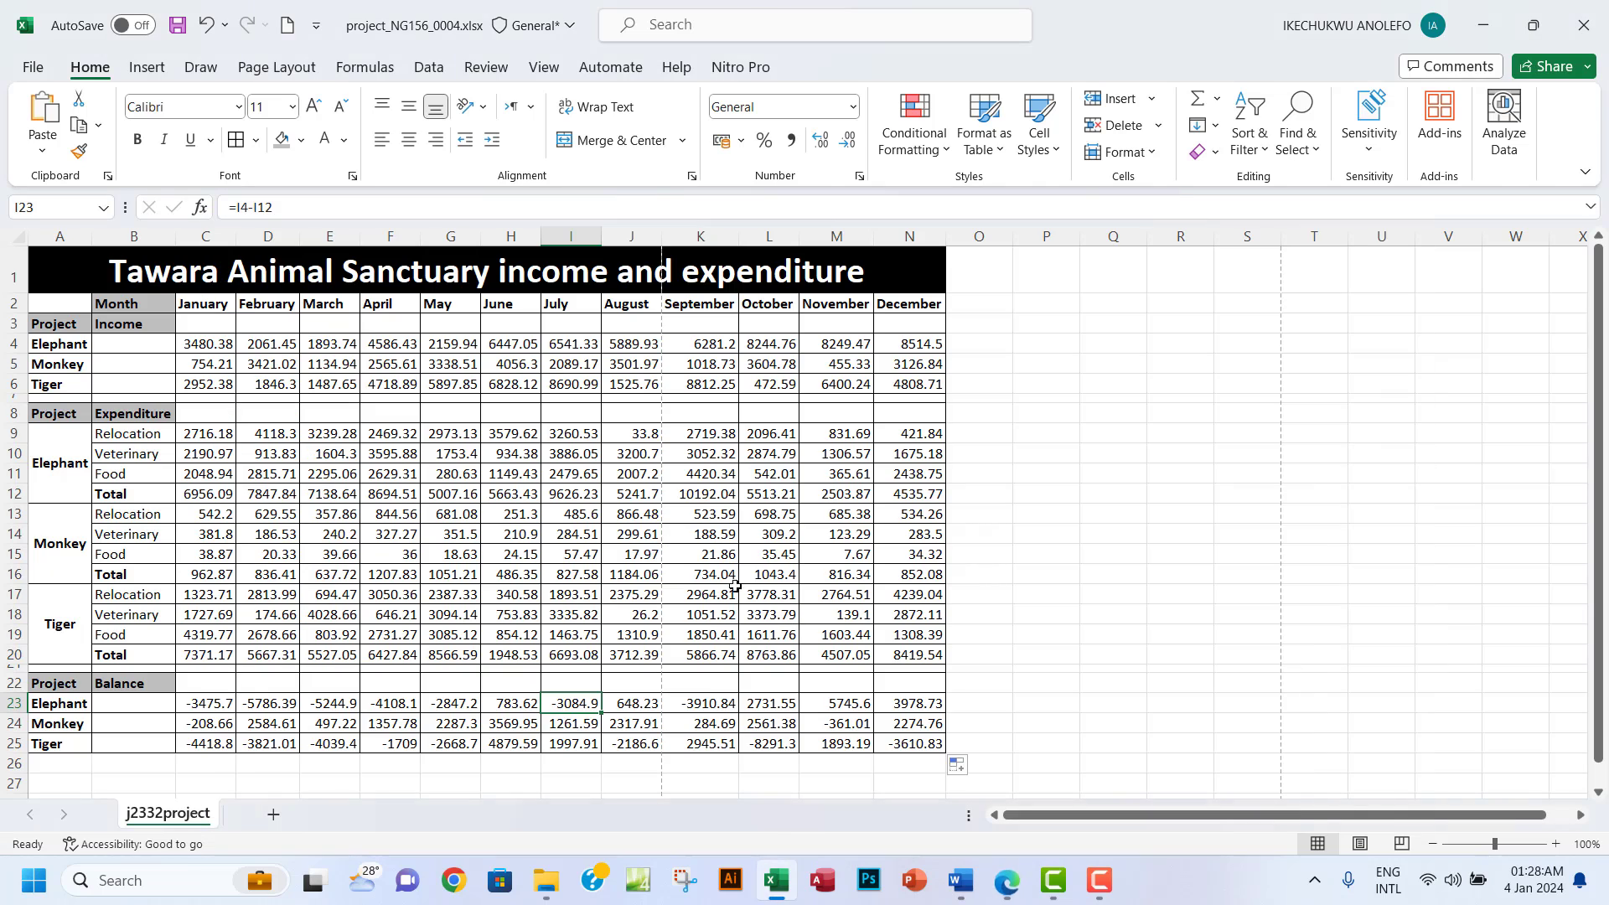
{"action": "left_click", "coordinate": [1005, 880]}
{"action": "scroll", "coordinate": [635, 495], "scroll_direction": "up", "scroll_amount": 20}
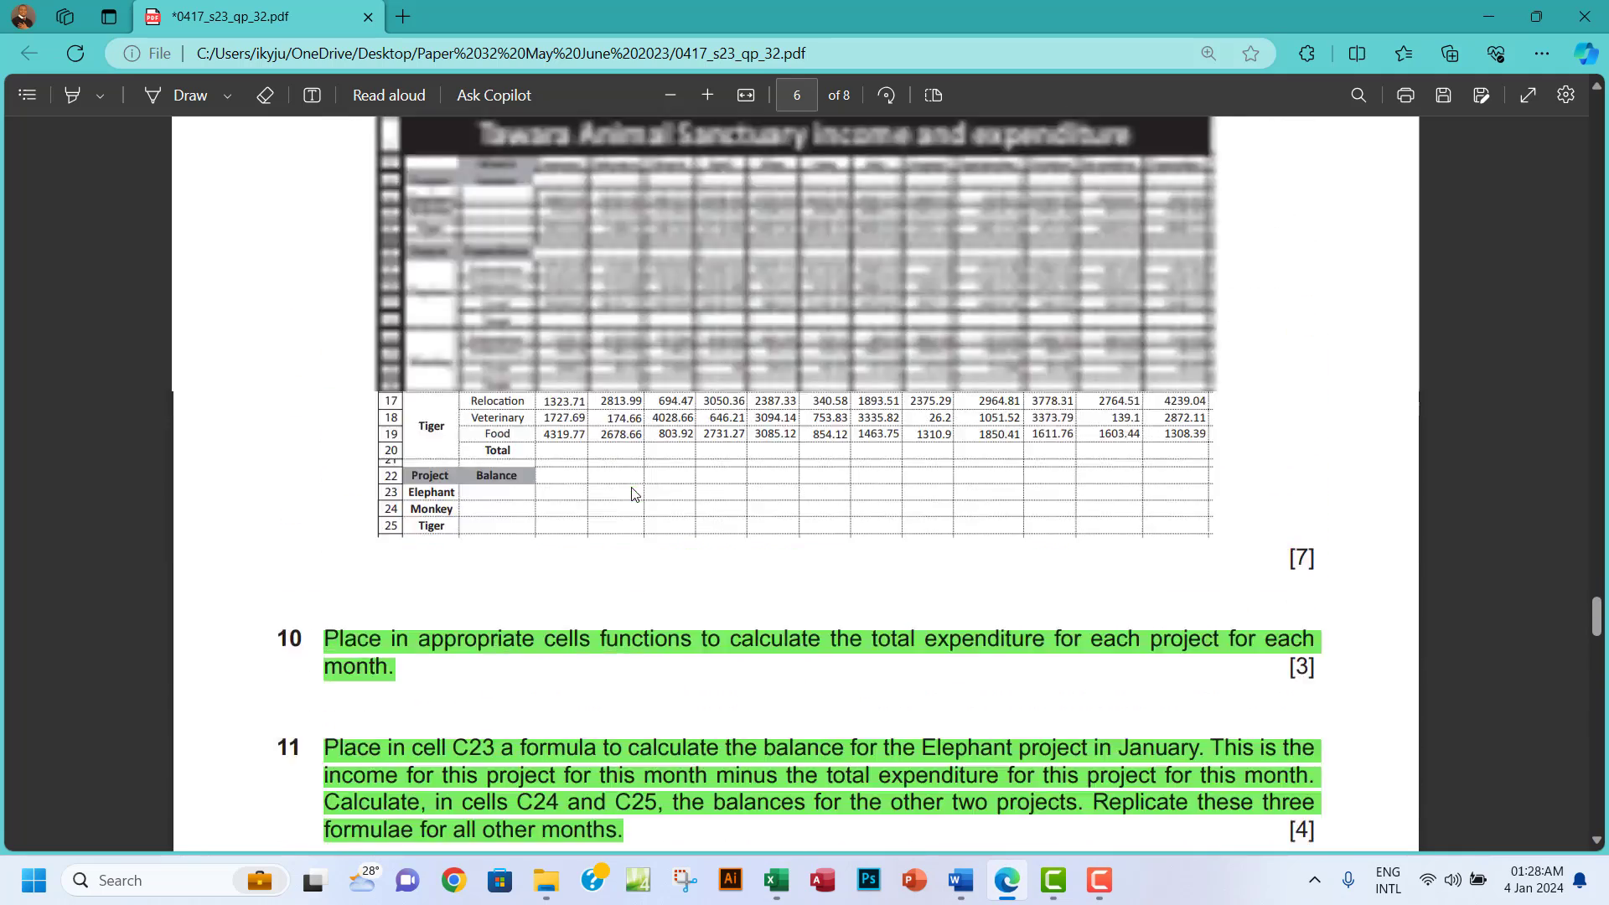
{"action": "scroll", "coordinate": [634, 495], "scroll_direction": "down", "scroll_amount": 2}
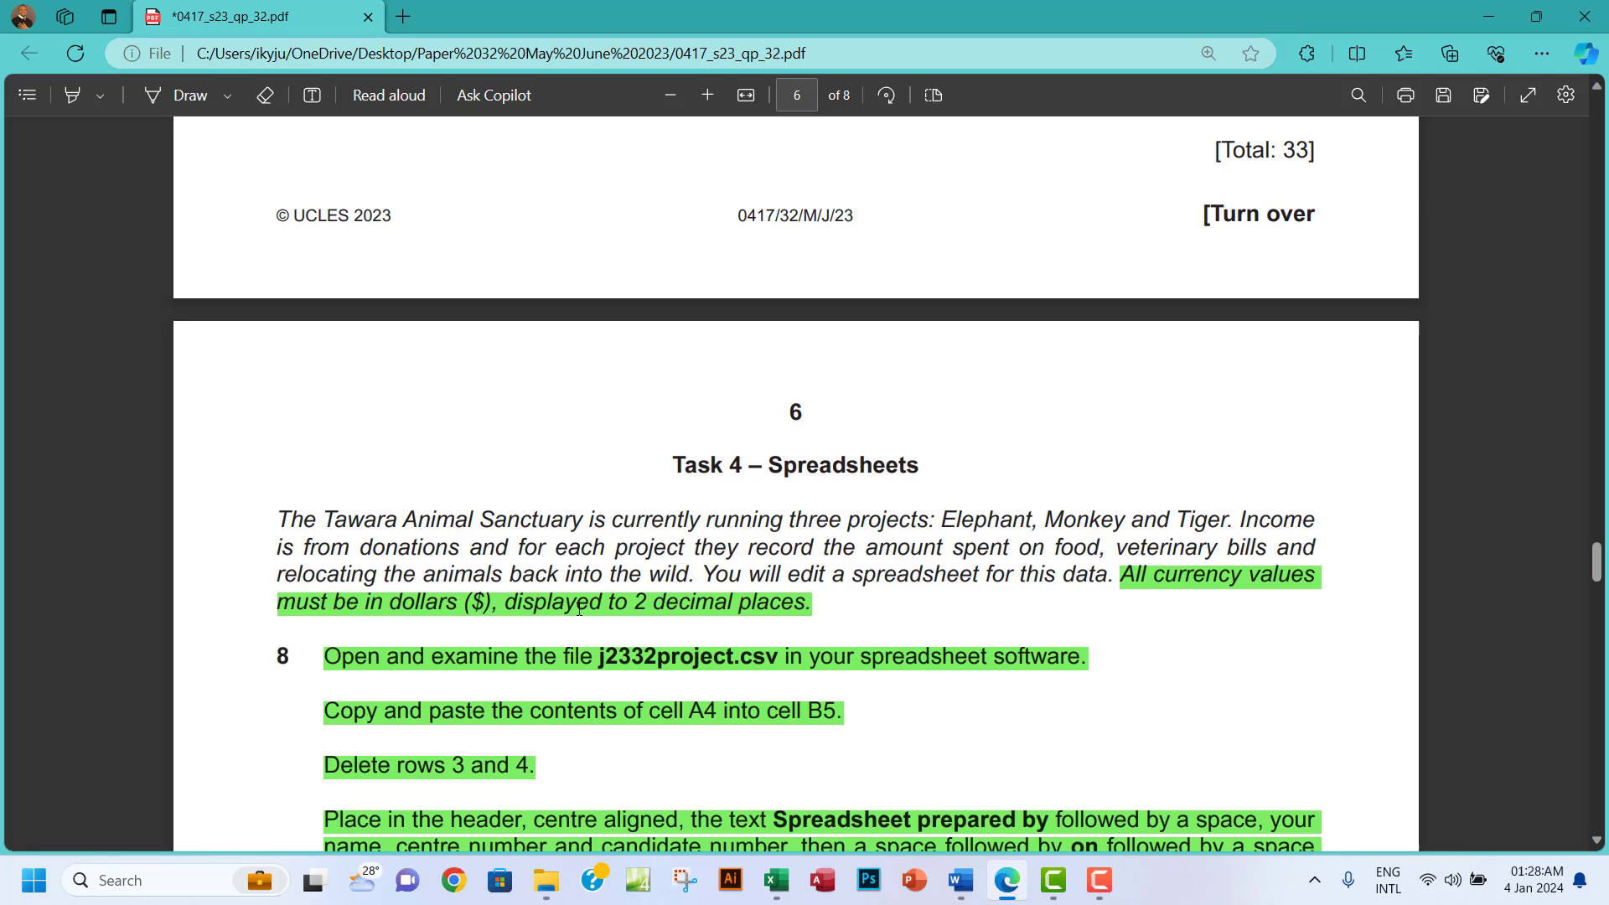
{"action": "scroll", "coordinate": [704, 610], "scroll_direction": "down", "scroll_amount": 18}
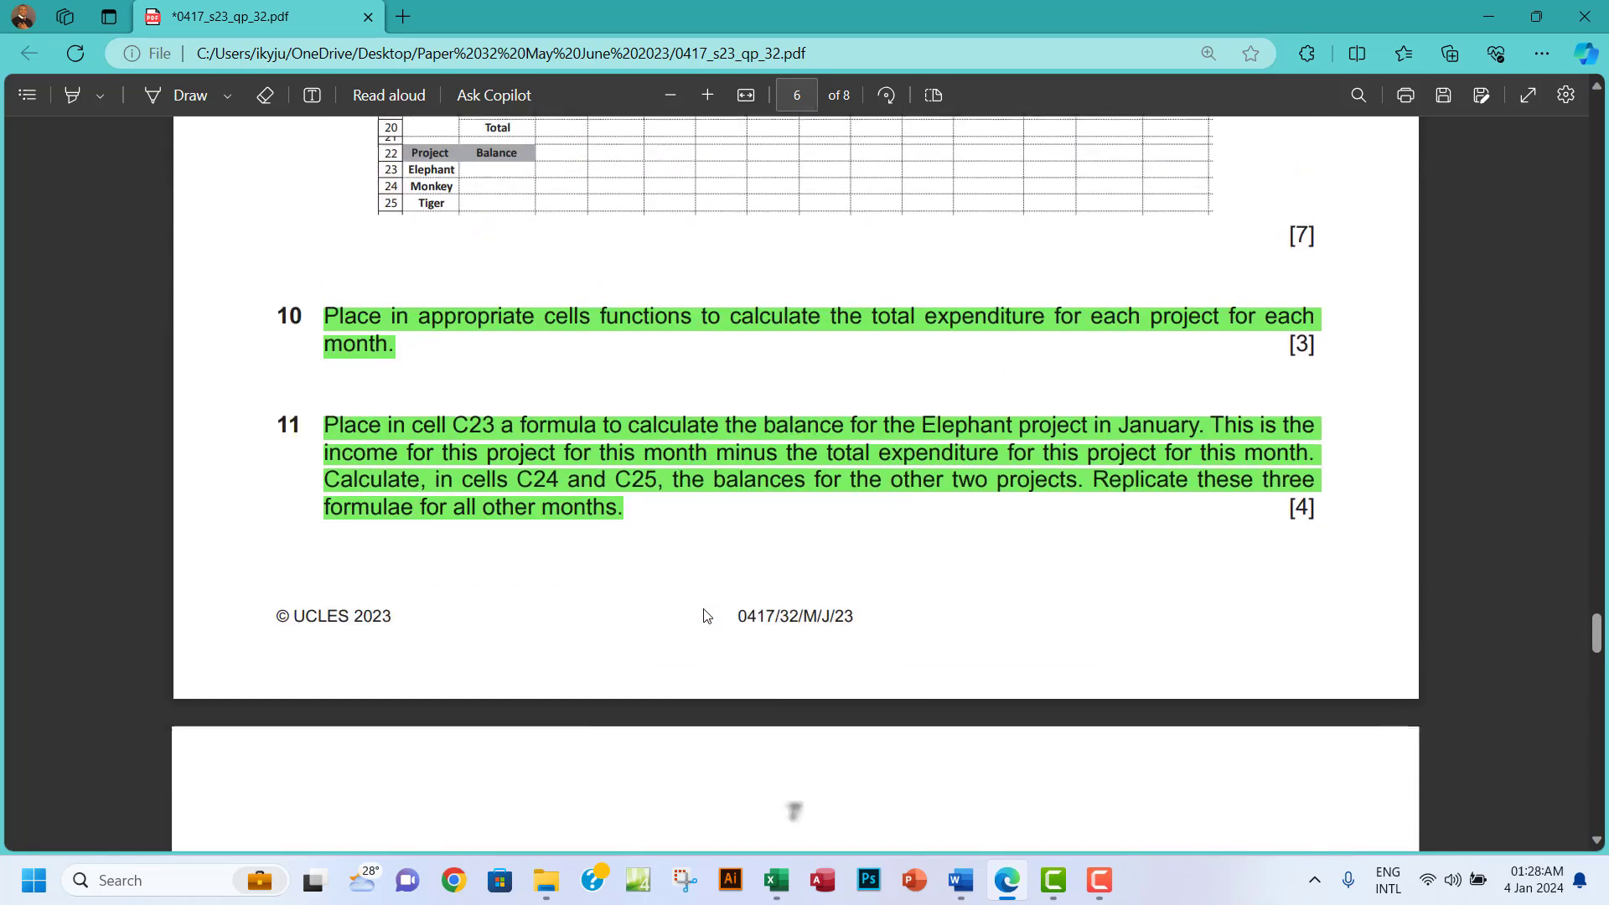
{"action": "scroll", "coordinate": [704, 616], "scroll_direction": "down", "scroll_amount": 2}
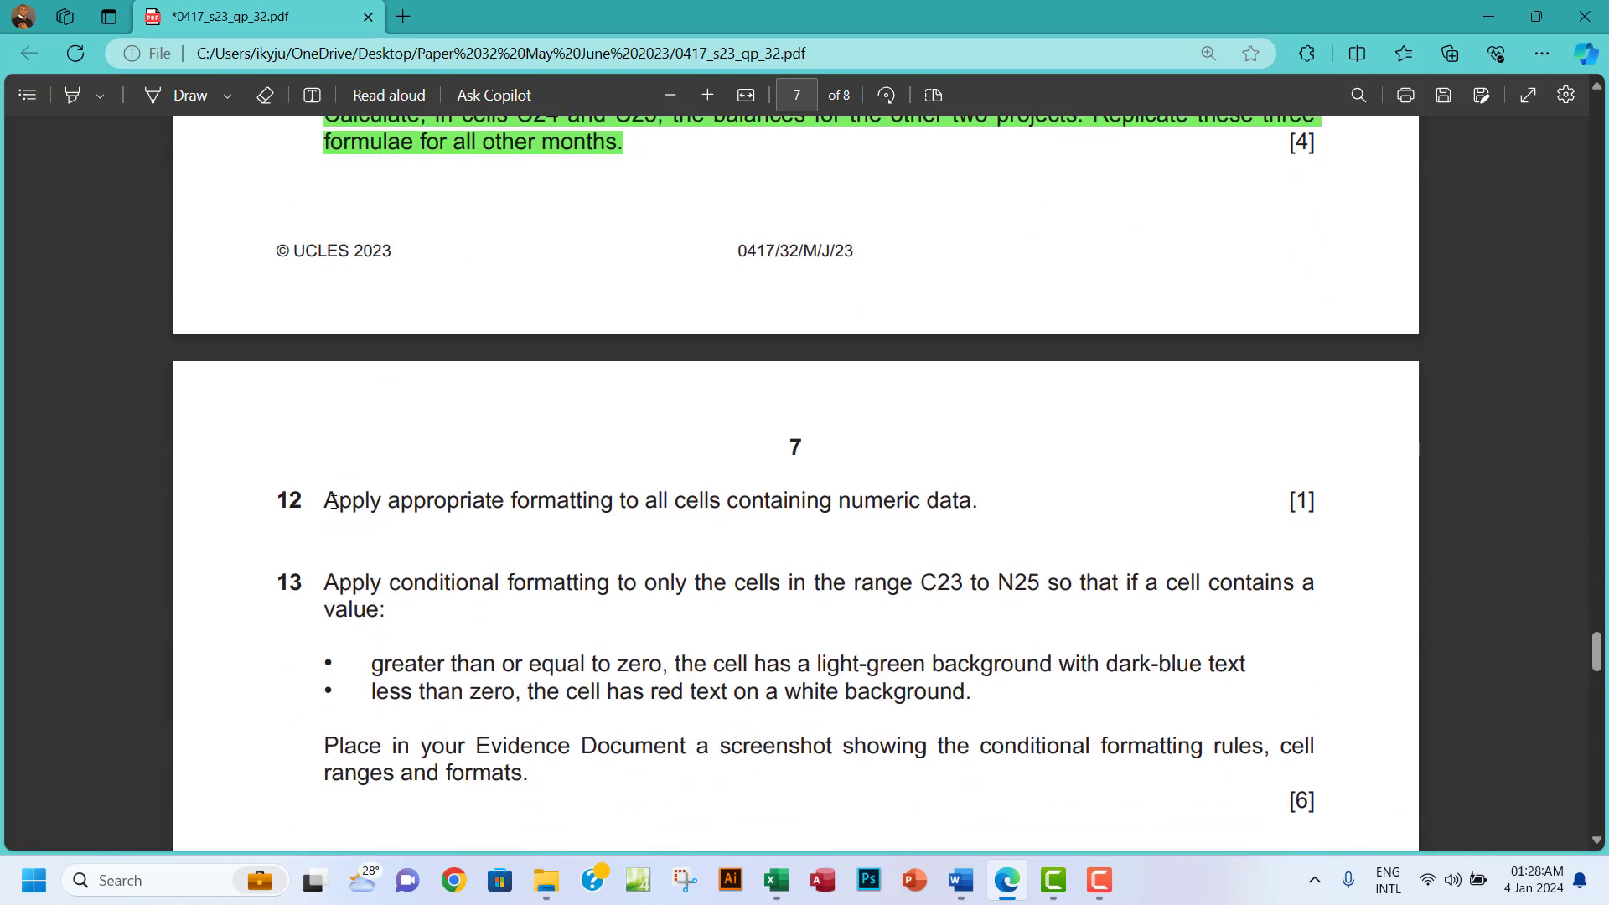
{"action": "left_click_drag", "start_coordinate": [332, 501], "coordinate": [1031, 502]}
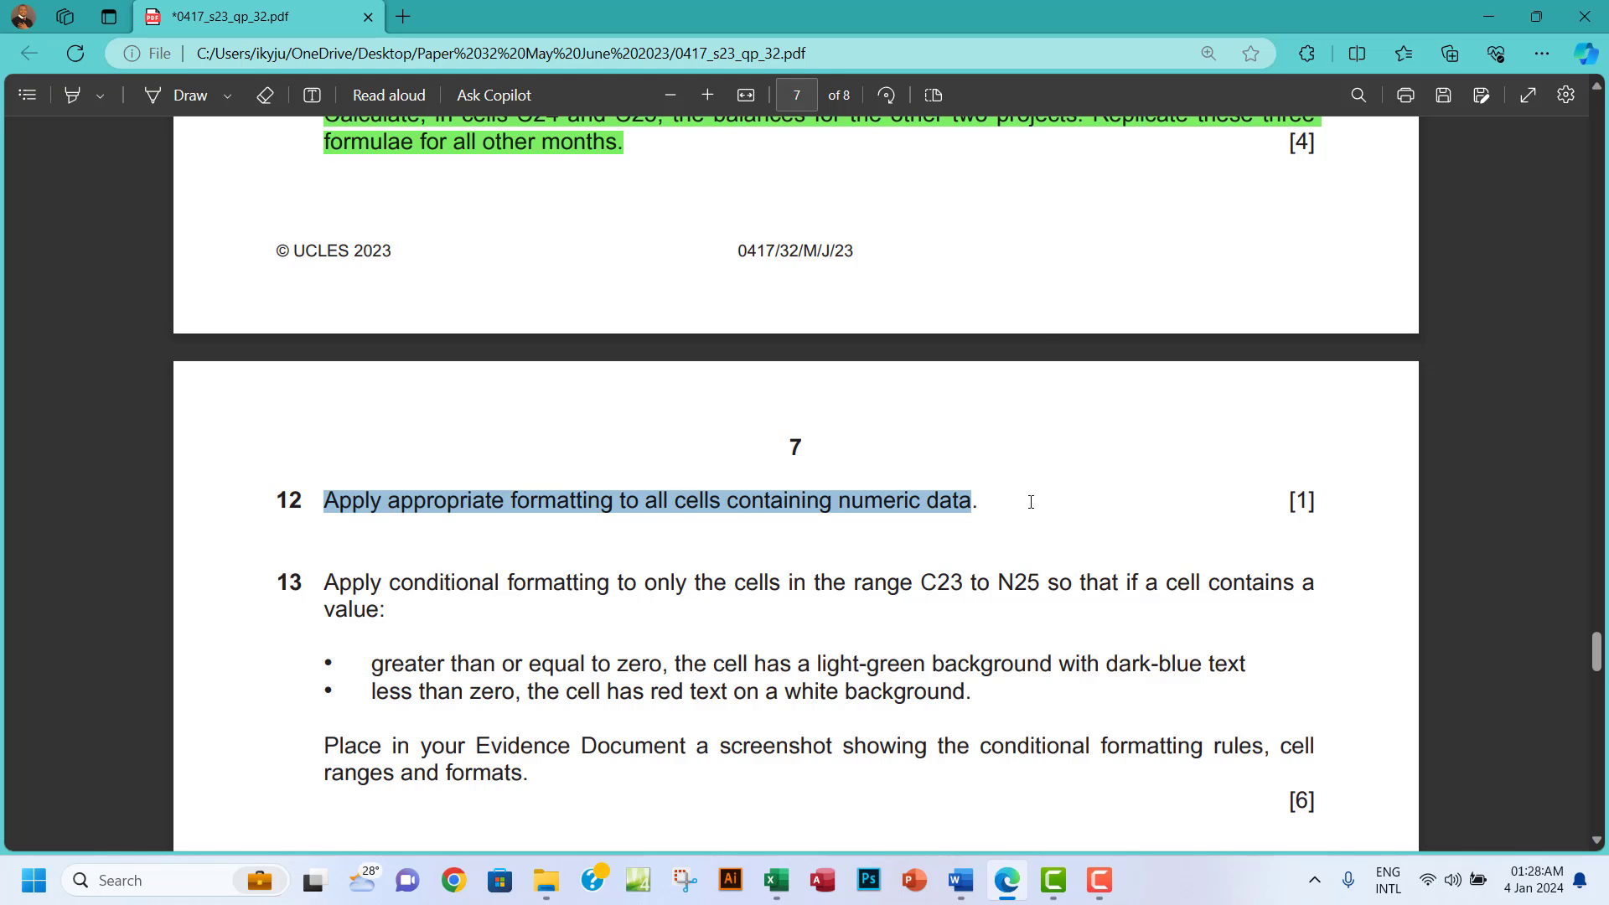
{"action": "left_click", "coordinate": [776, 880]}
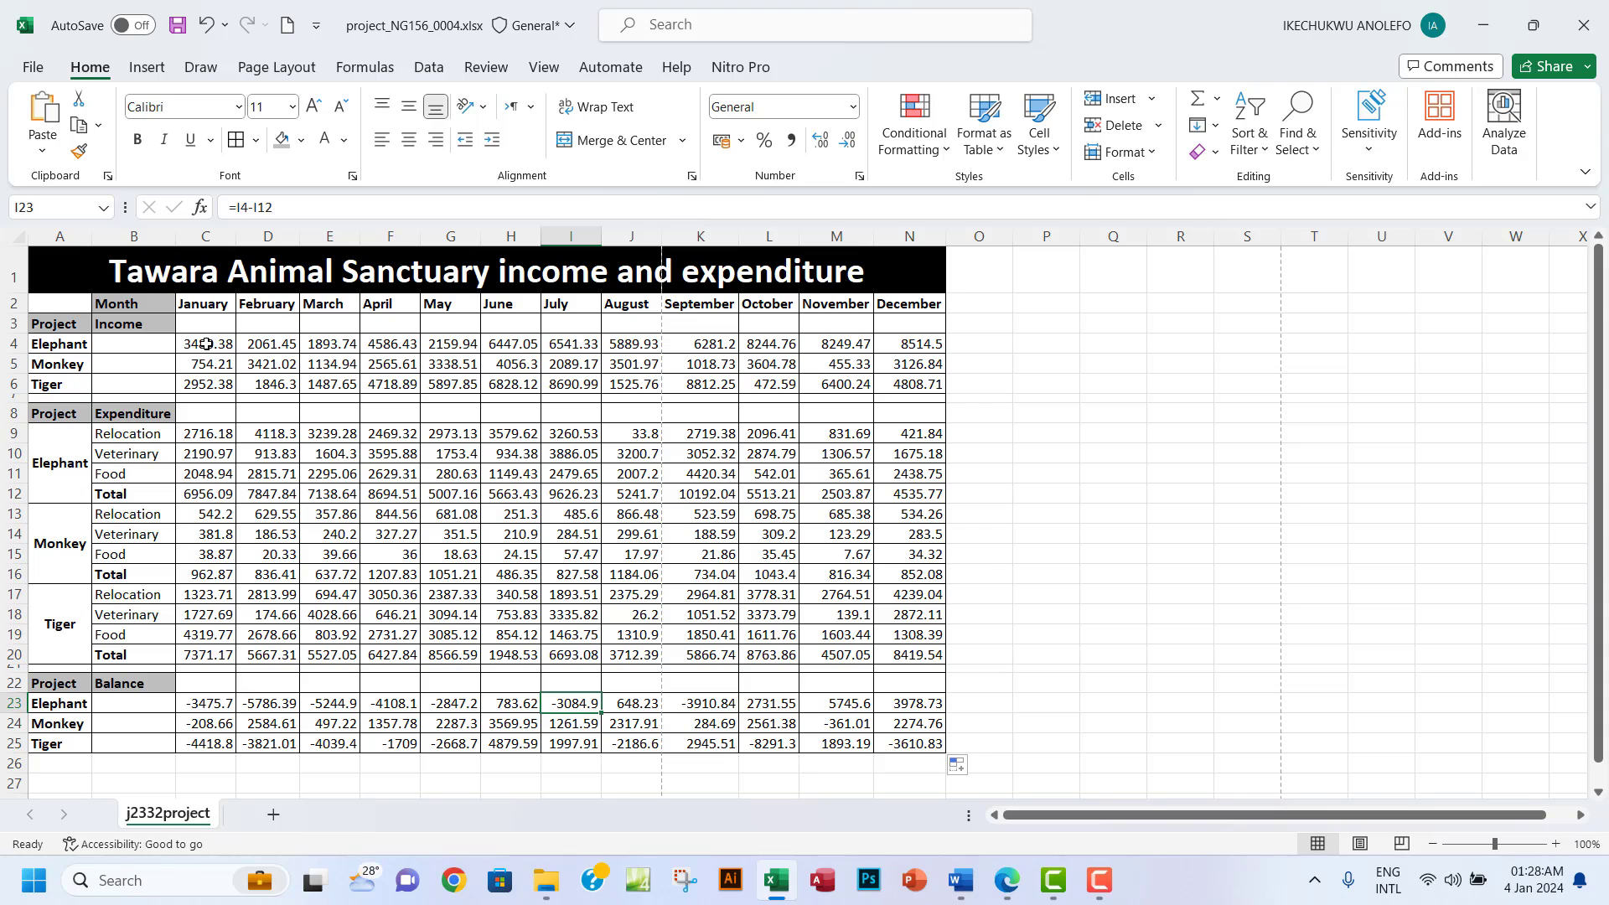
Format C4:N6, C9:N20 and C23:N25 as Currency, 2 decimals, $ English (United States).
{"action": "left_click_drag", "start_coordinate": [206, 345], "coordinate": [890, 383]}
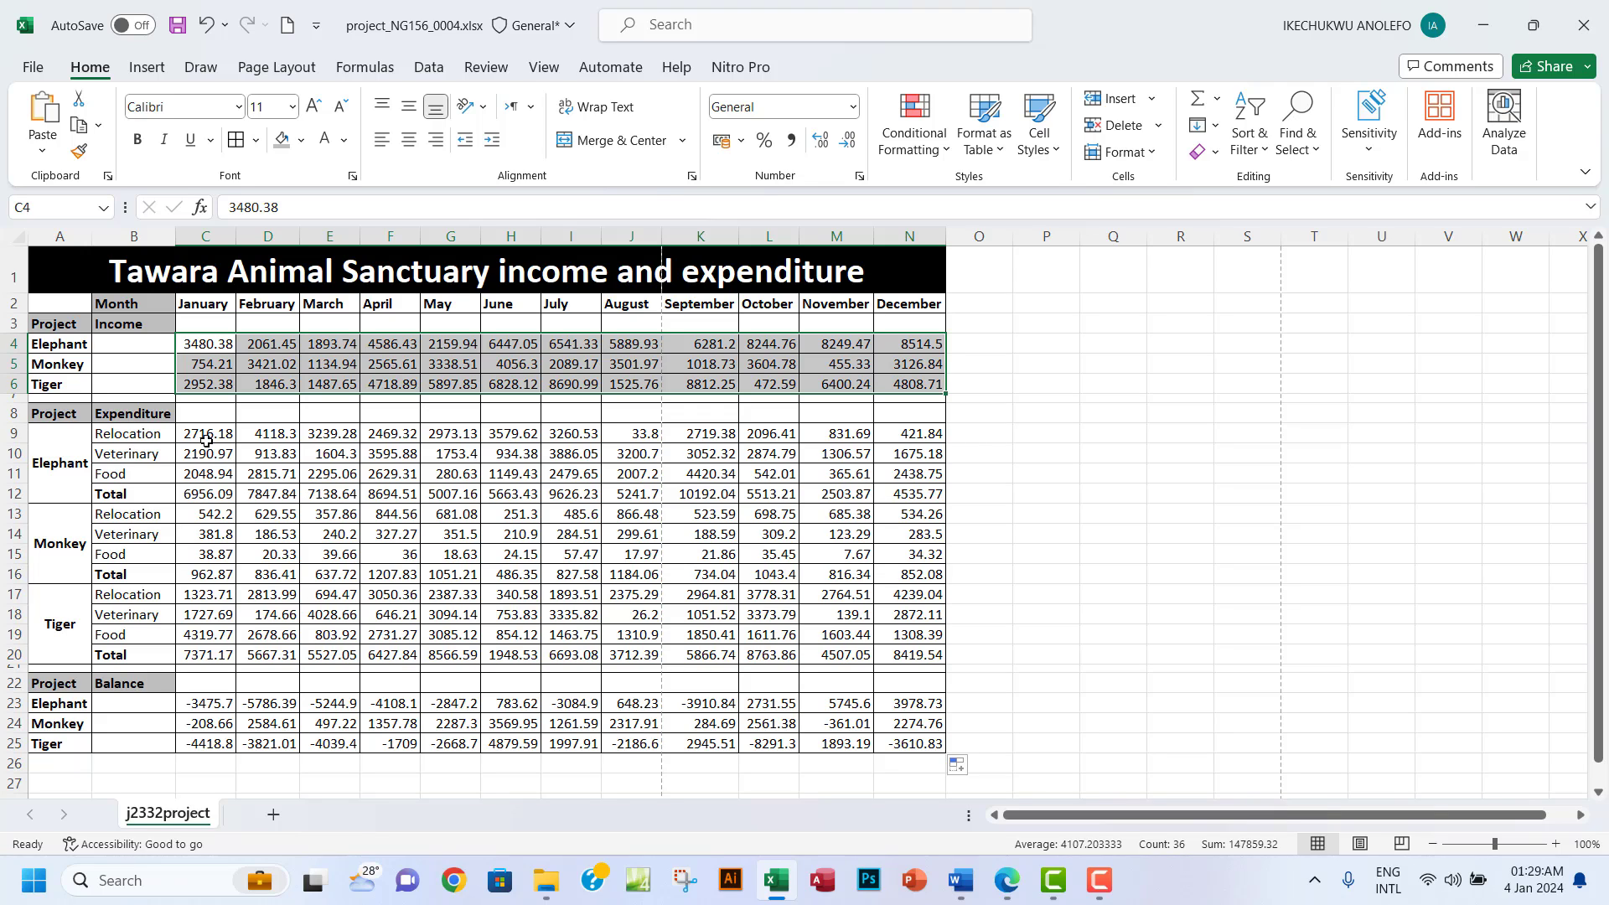
{"action": "left_click_drag", "start_coordinate": [206, 433], "coordinate": [904, 654]}
{"action": "left_click_drag", "start_coordinate": [210, 703], "coordinate": [895, 743], "text": "ctrl"}
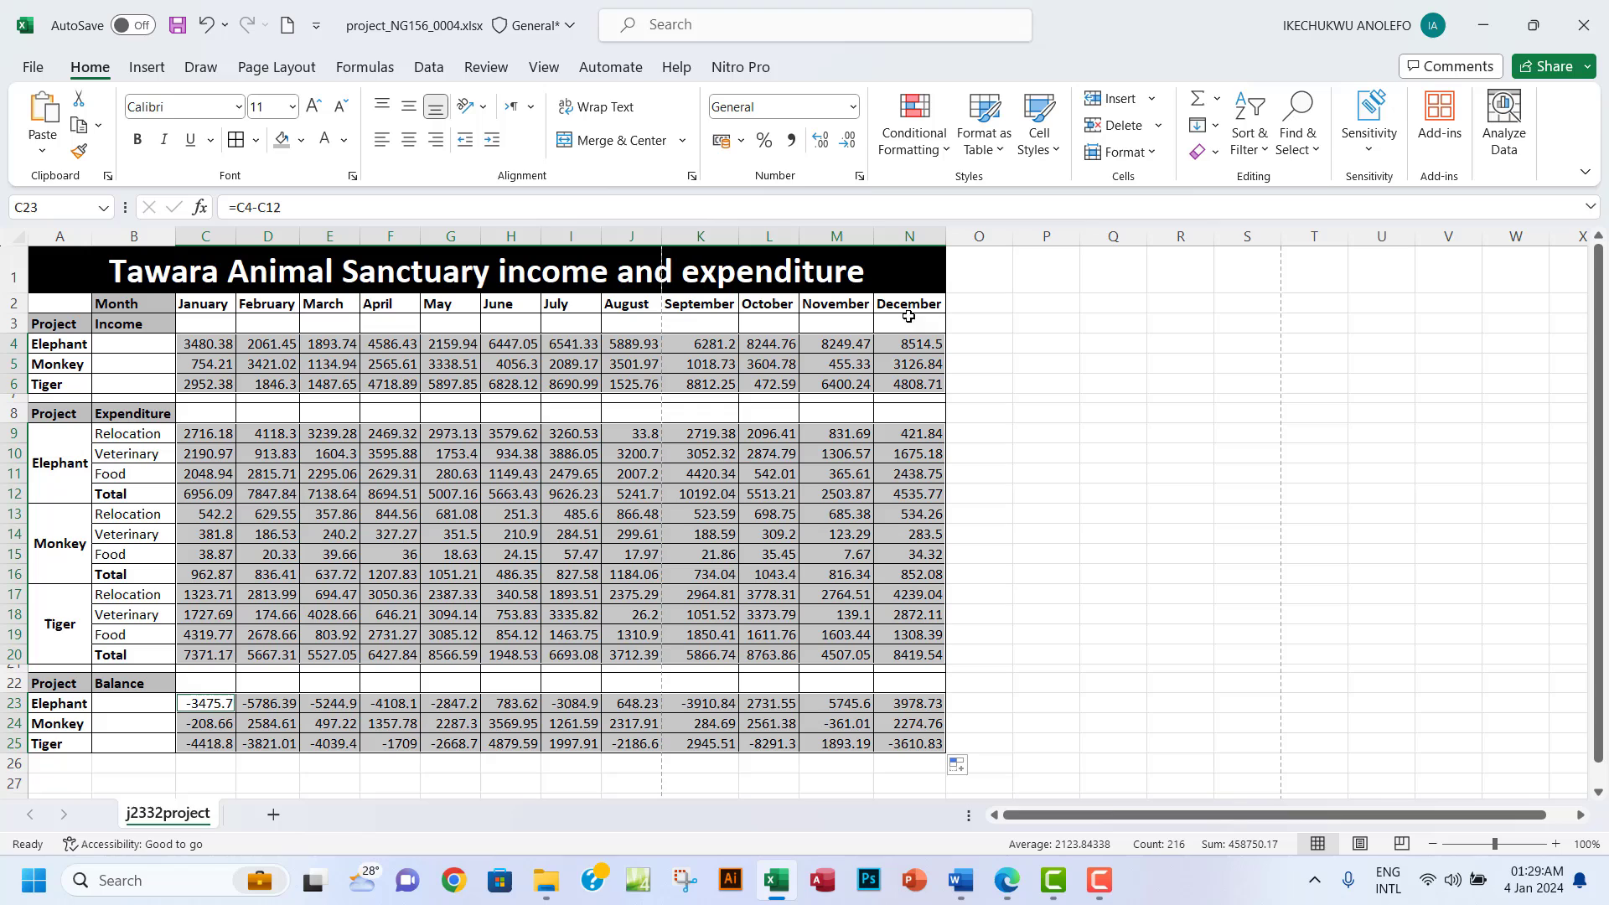
{"action": "left_click", "coordinate": [859, 176]}
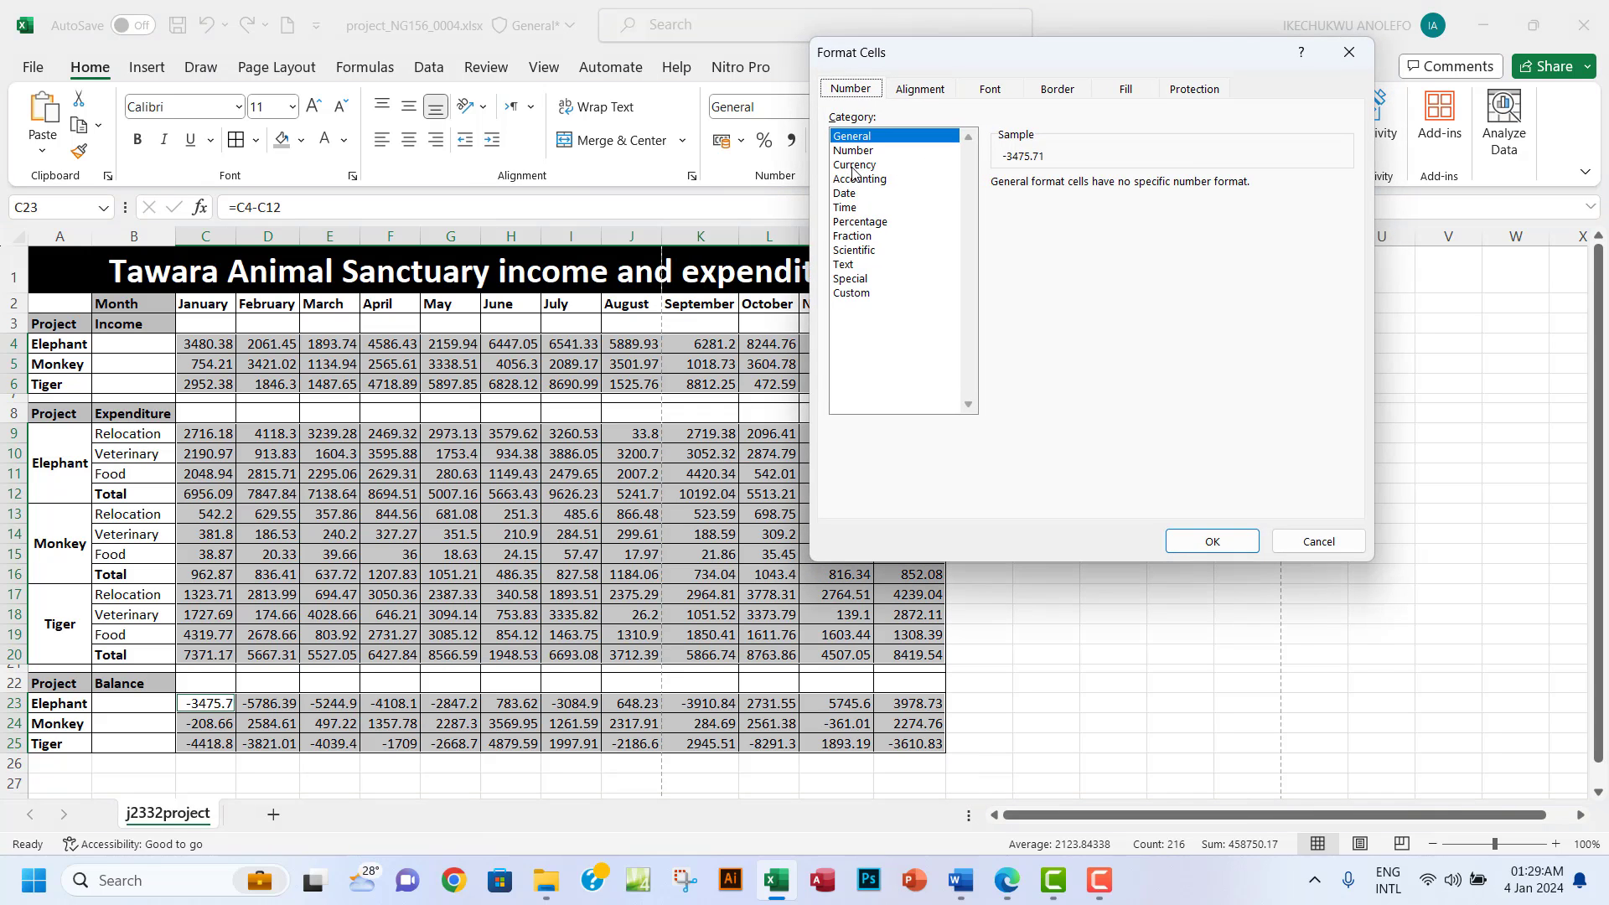
{"action": "left_click", "coordinate": [863, 166]}
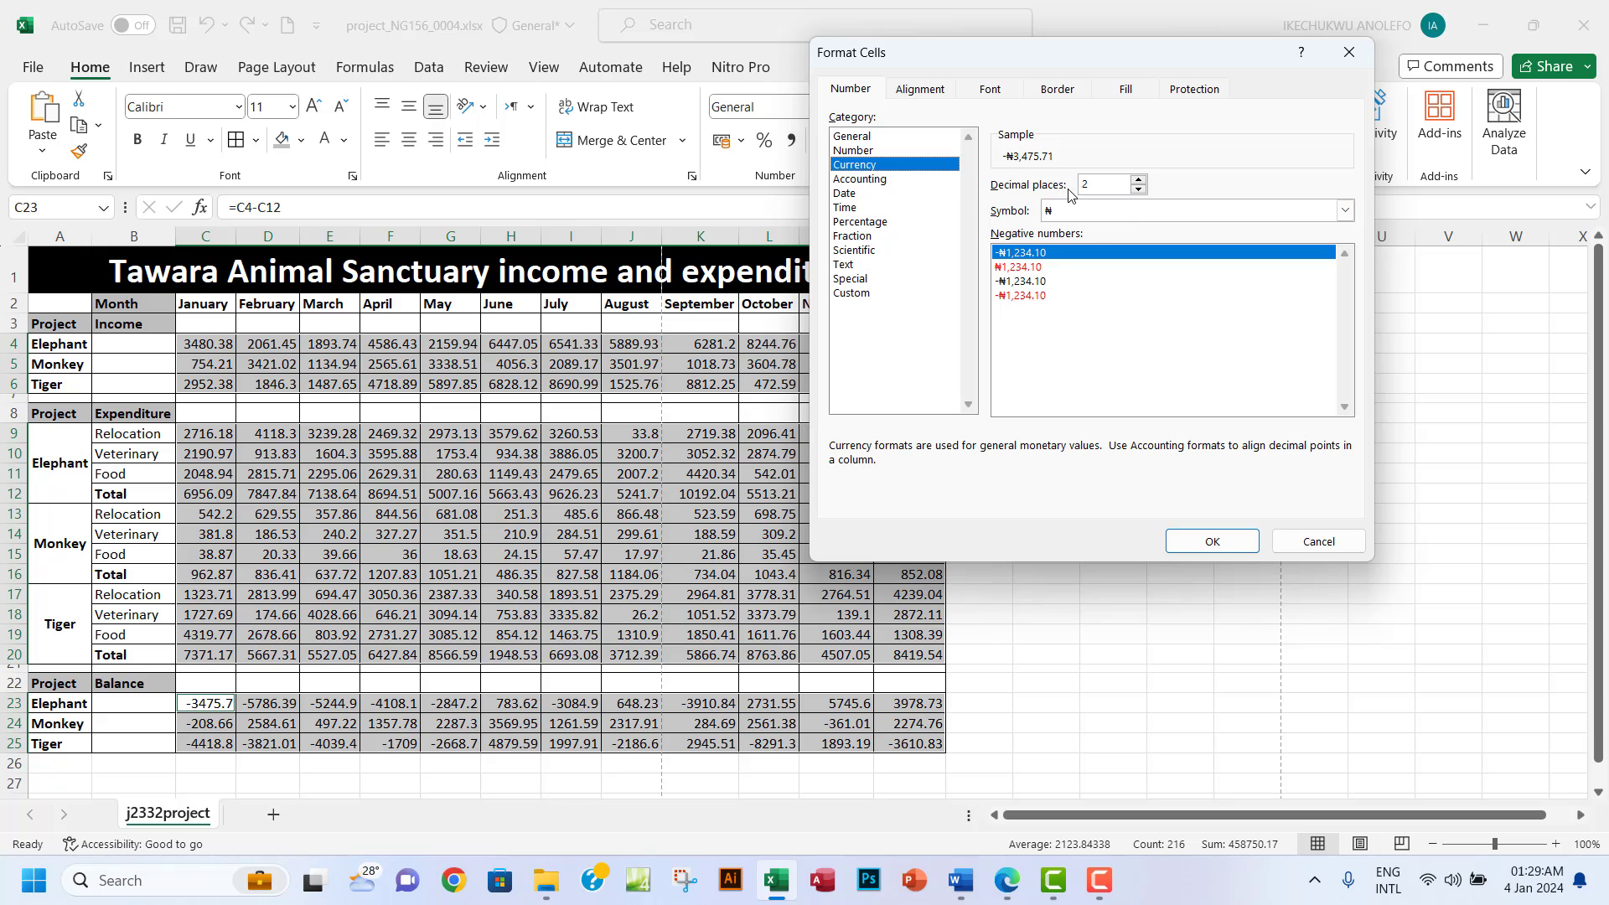
{"action": "left_click", "coordinate": [1333, 216]}
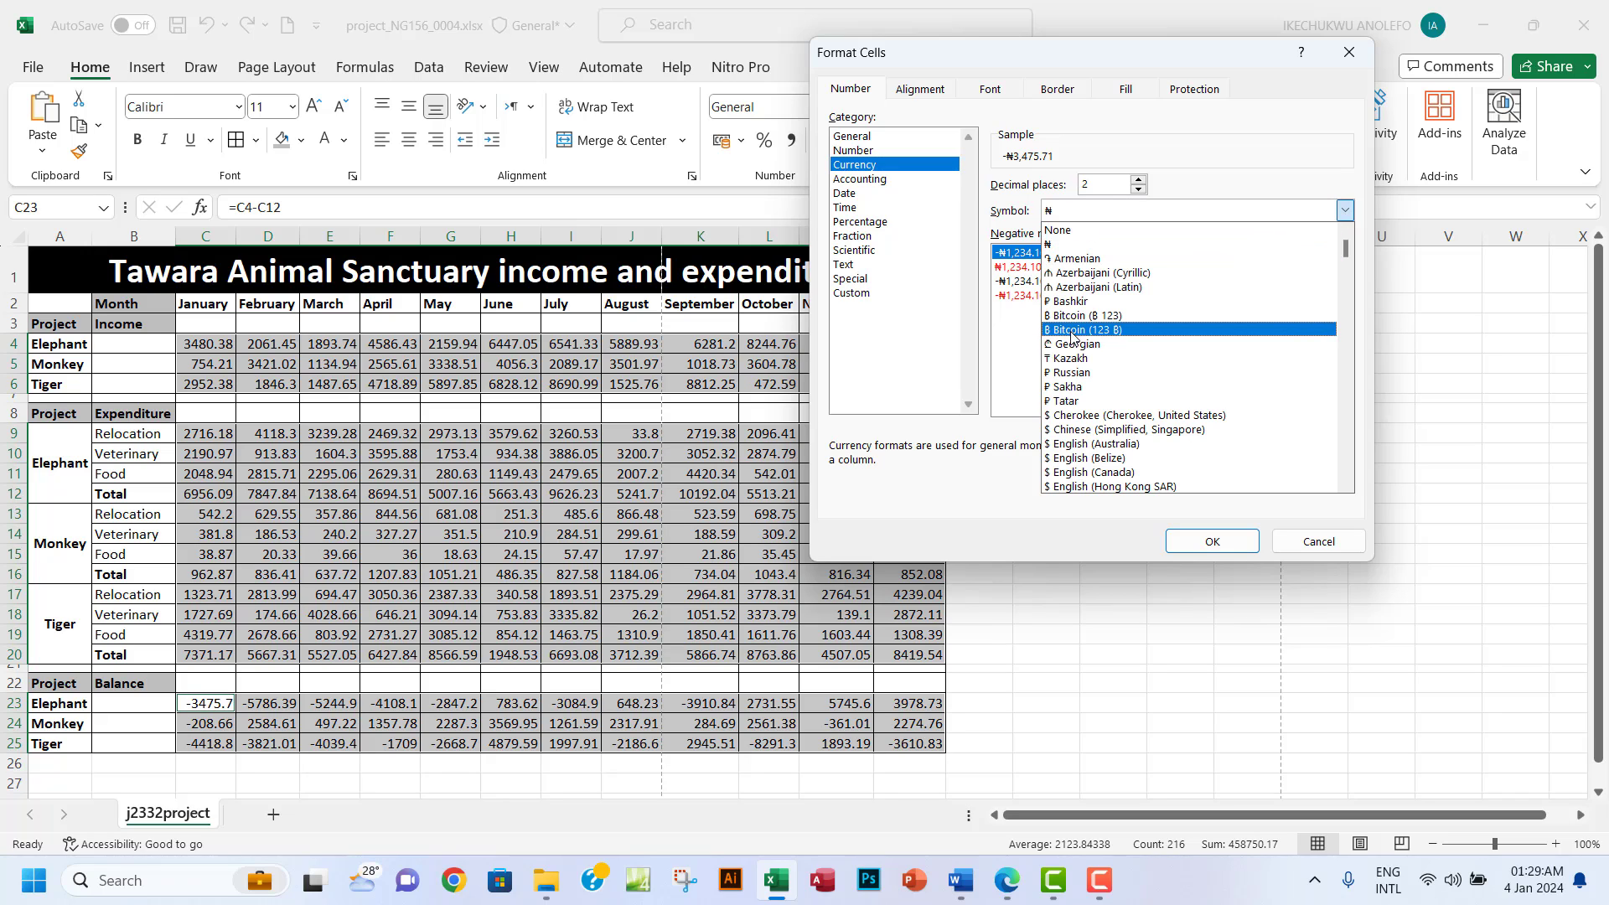
{"action": "scroll", "coordinate": [1074, 337], "scroll_direction": "down", "scroll_amount": 3}
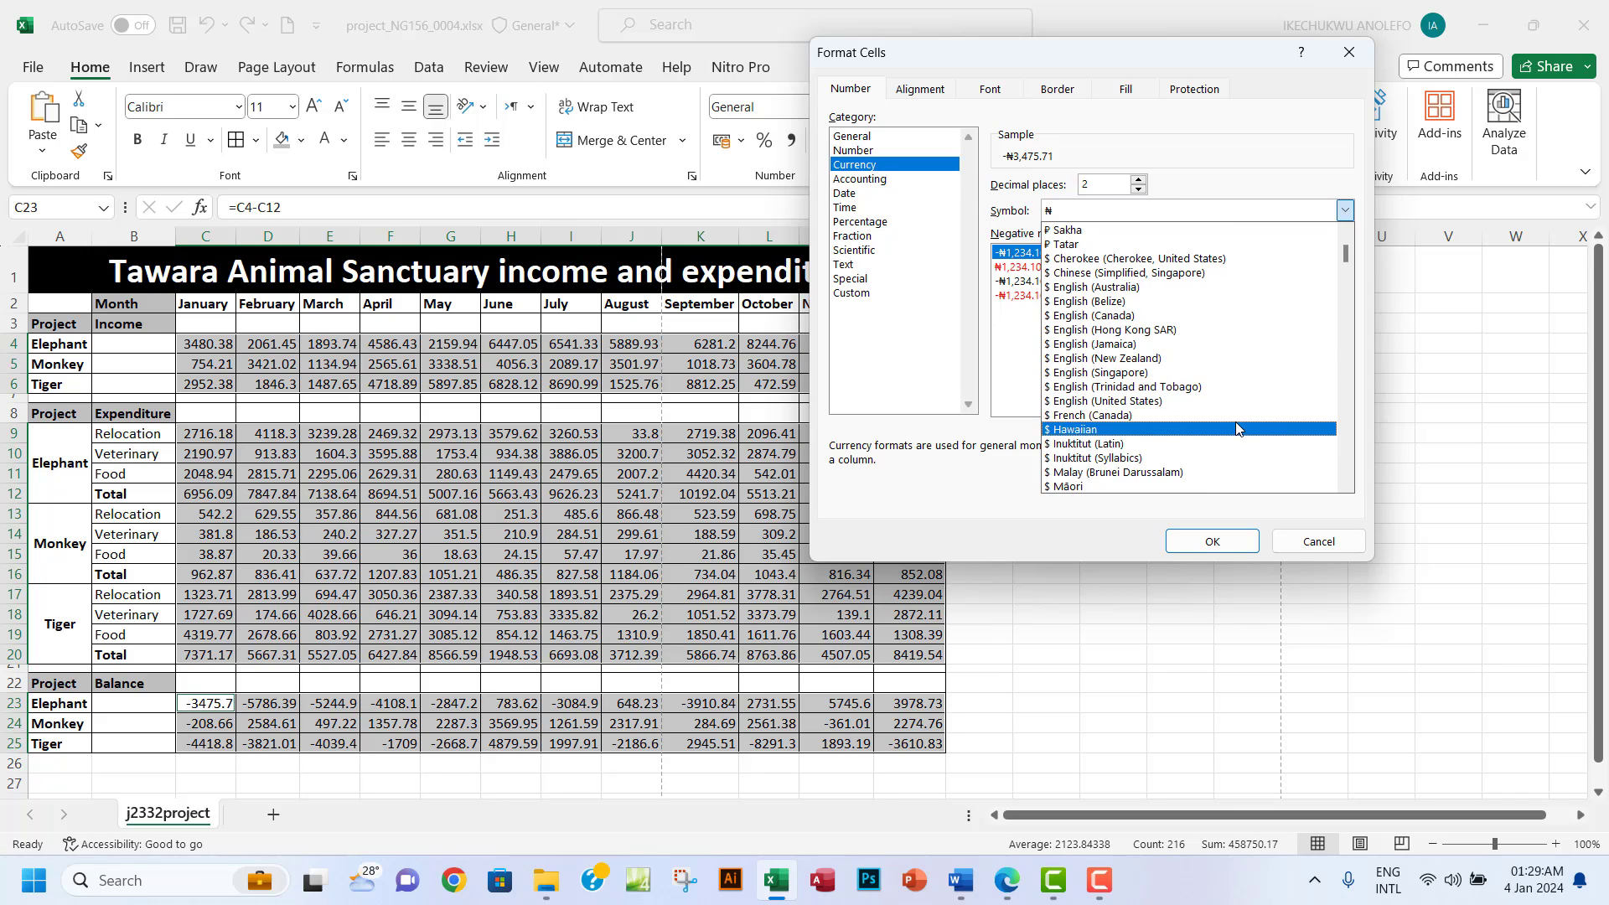
{"action": "left_click", "coordinate": [1159, 402]}
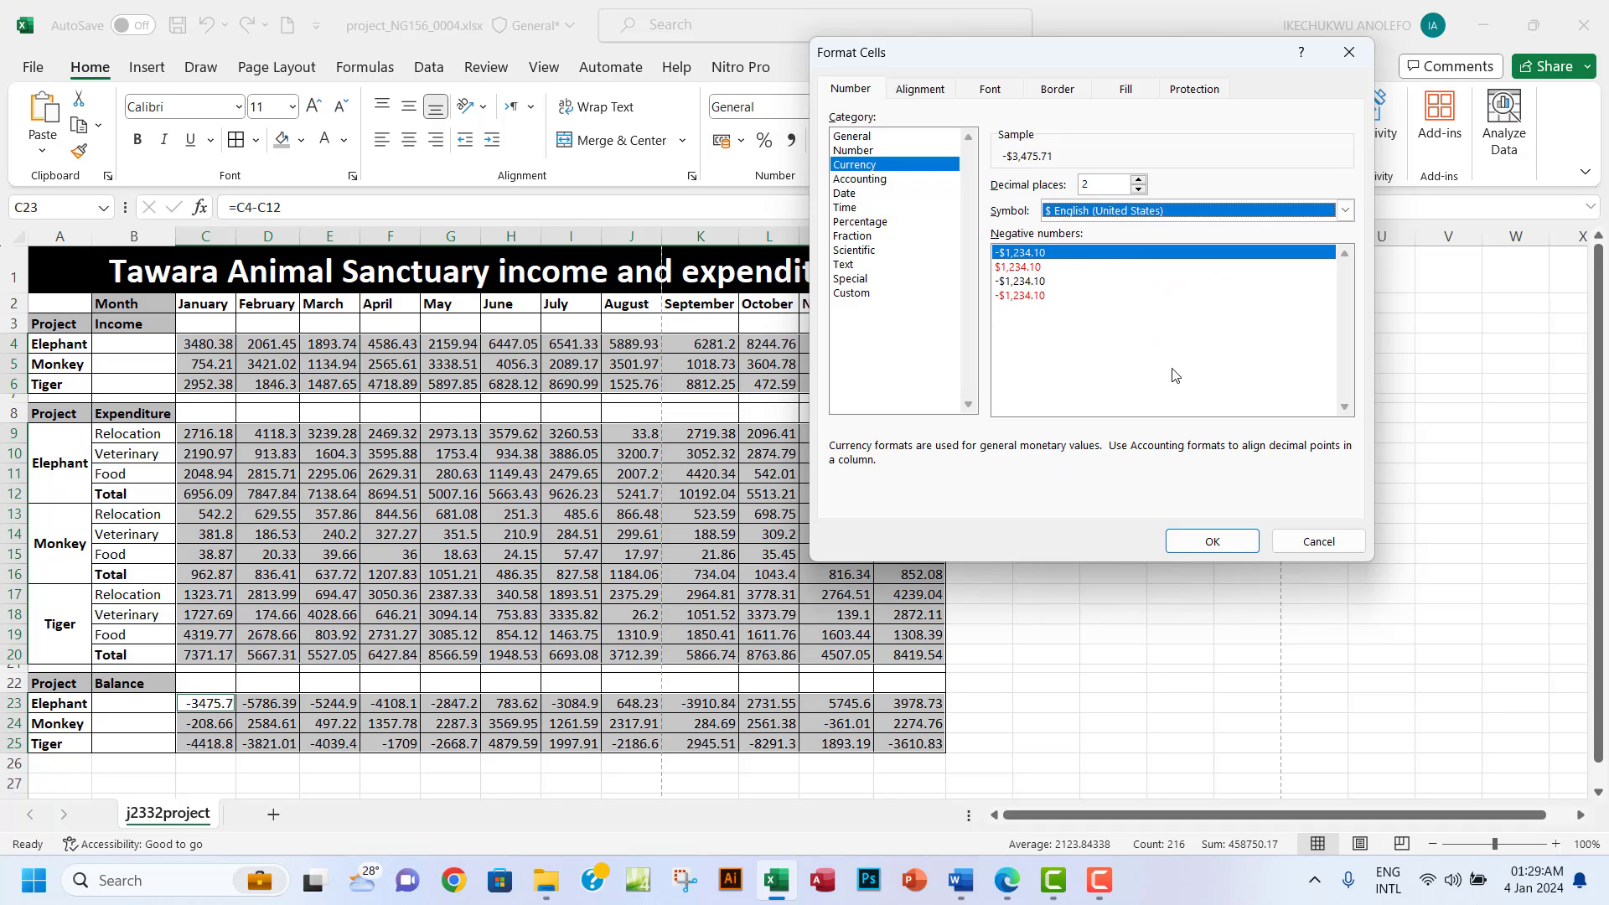
{"action": "left_click", "coordinate": [1199, 543]}
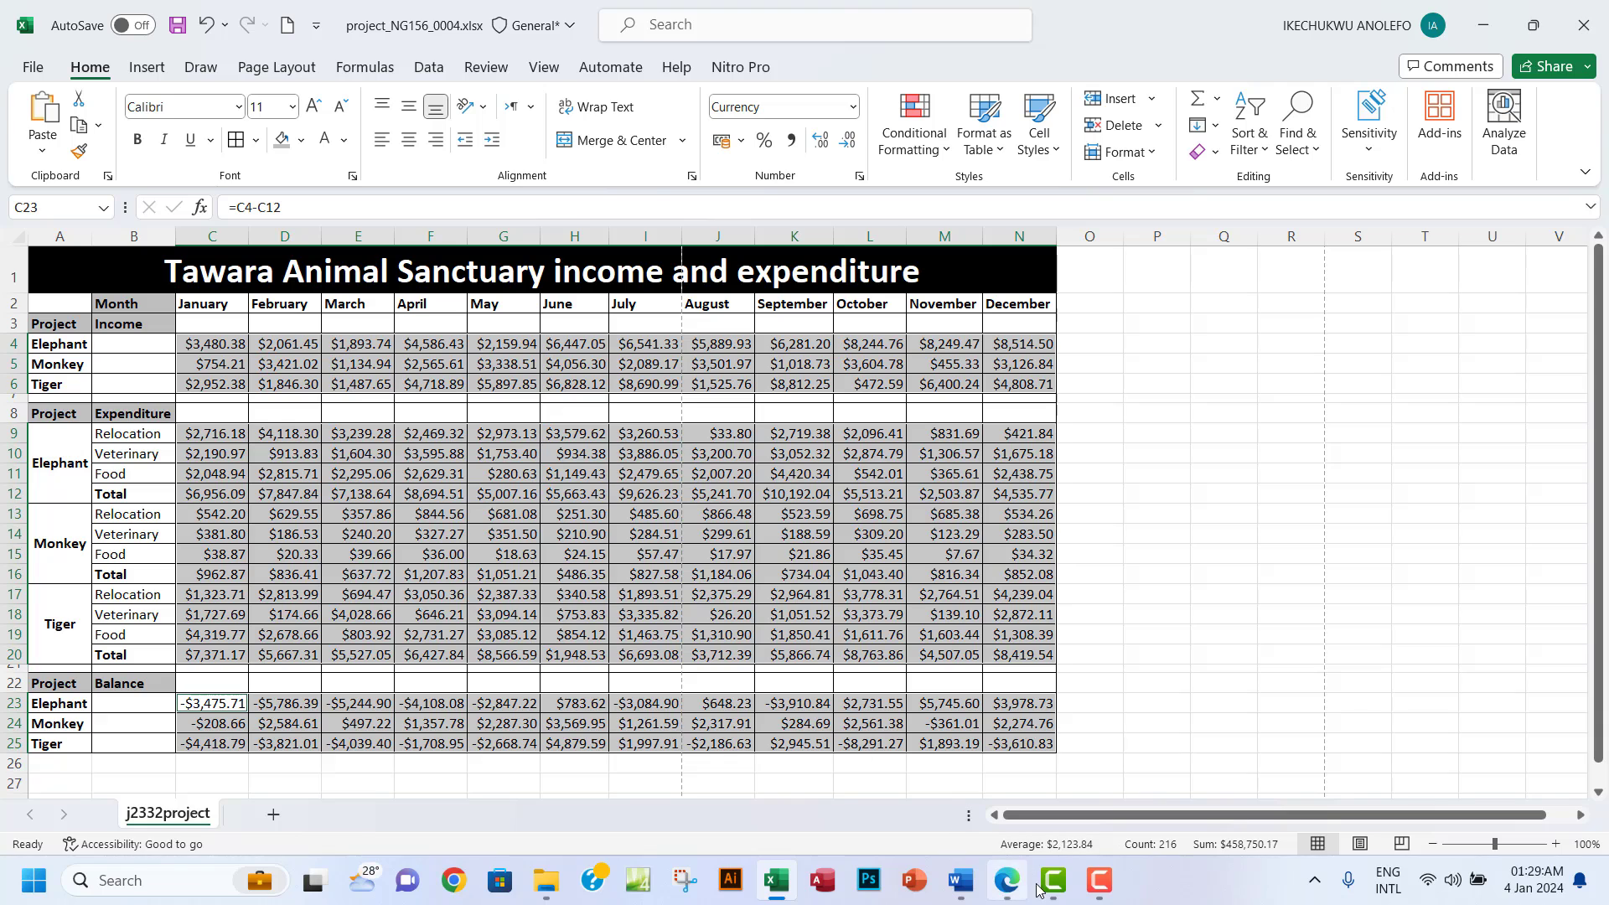
Highlight question 12 in green on the exam paper and scroll down to question 13.
{"action": "left_click", "coordinate": [1007, 886]}
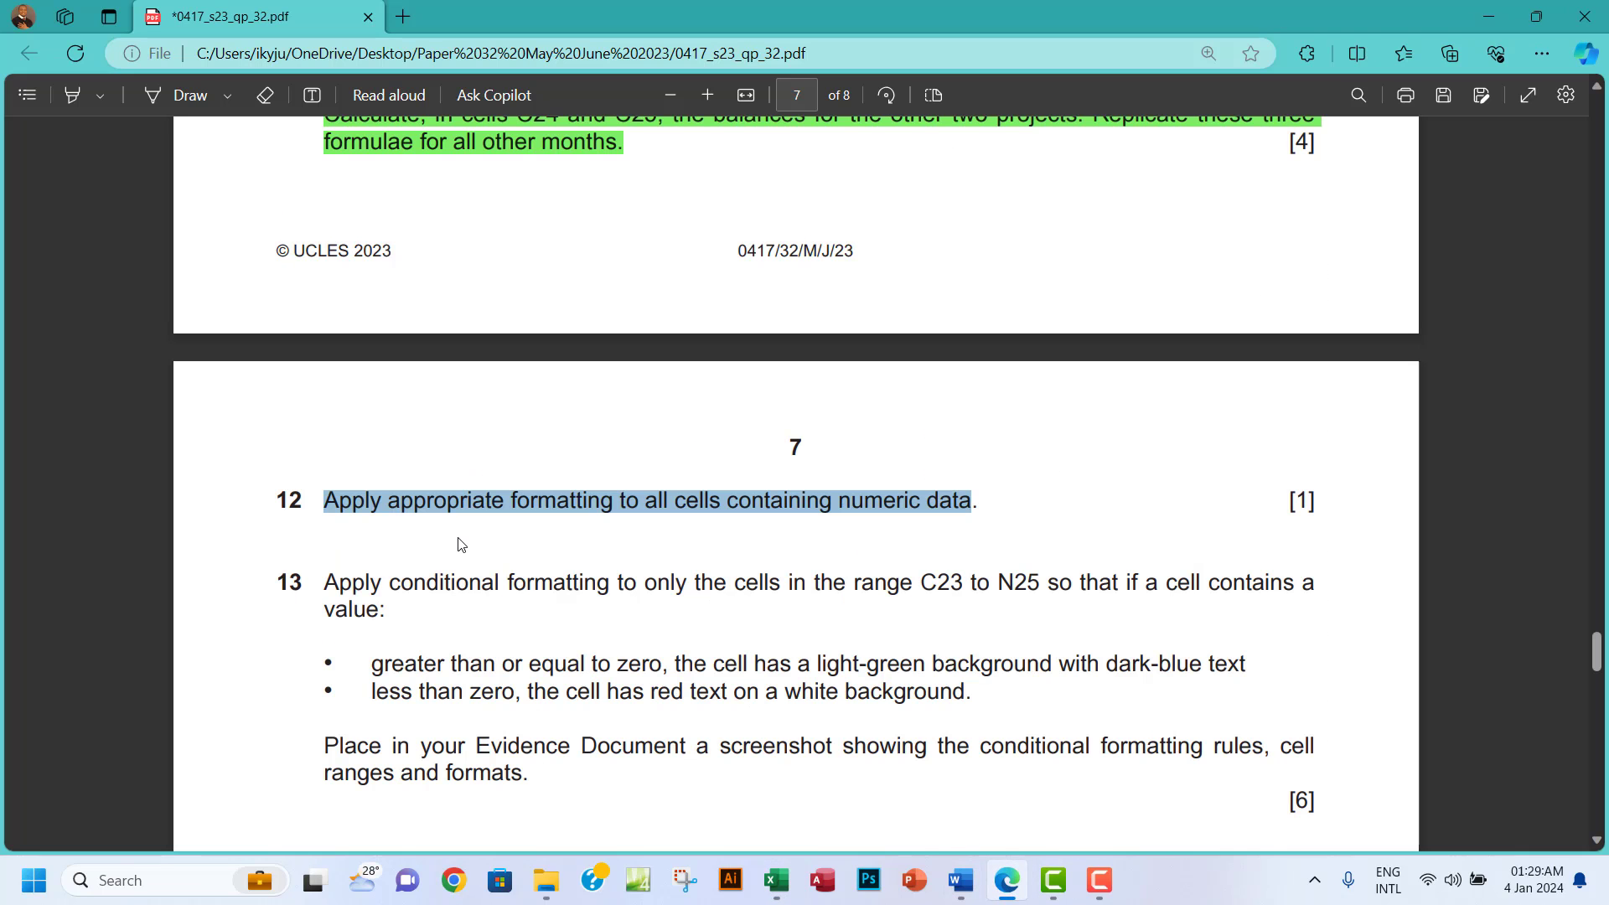
{"action": "right_click", "coordinate": [545, 501]}
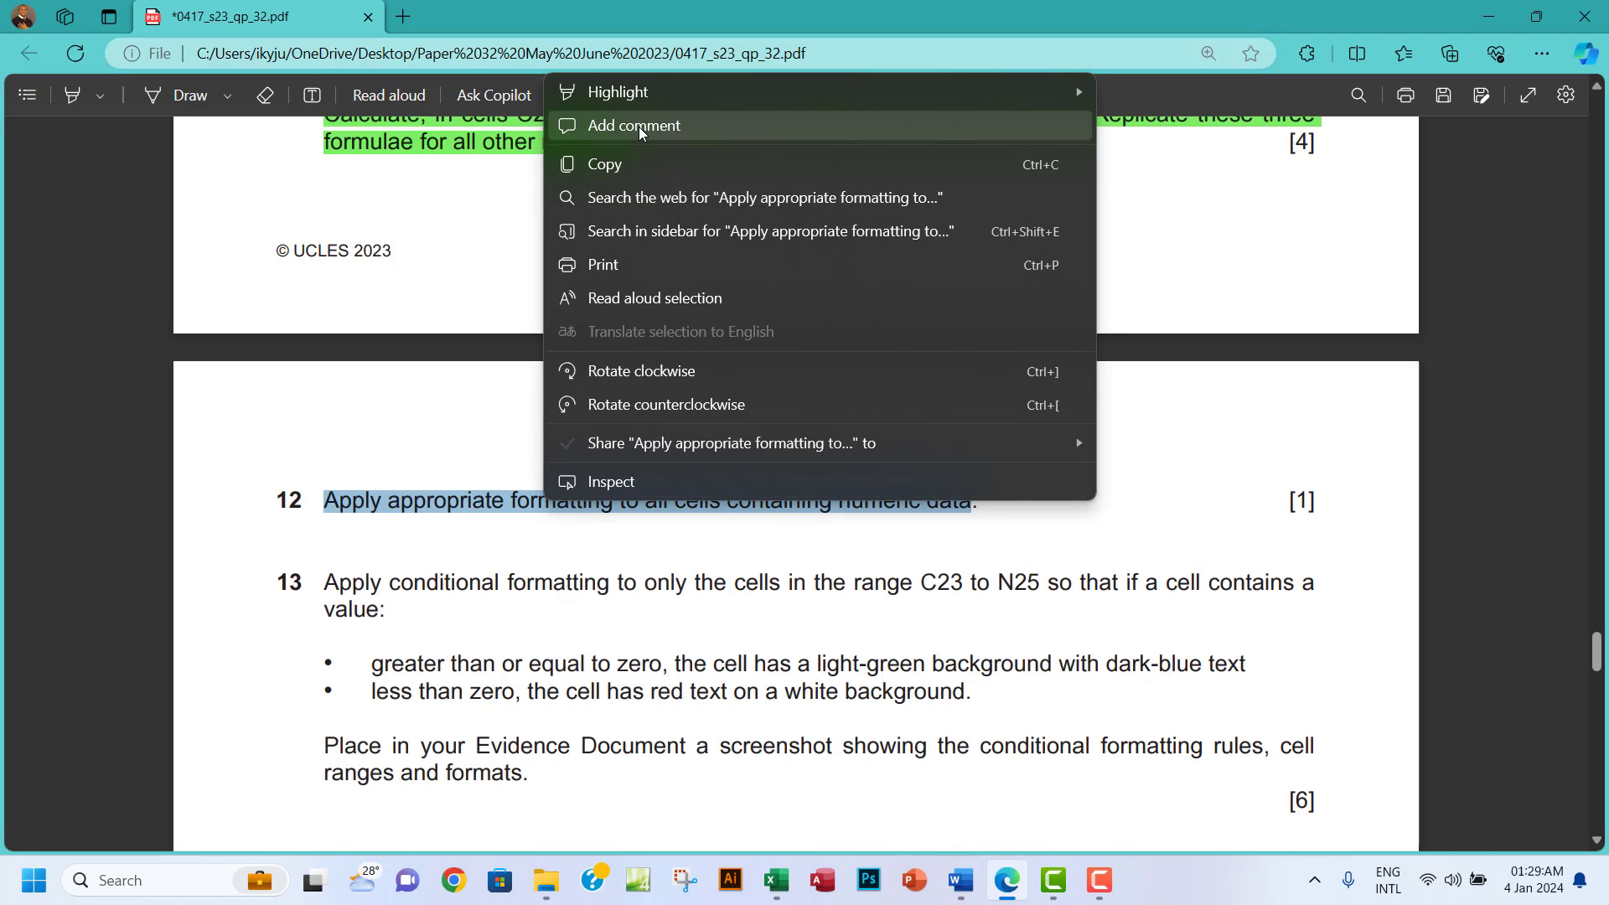
{"action": "mouse_move", "coordinate": [1094, 90]}
{"action": "left_click", "coordinate": [1154, 125]}
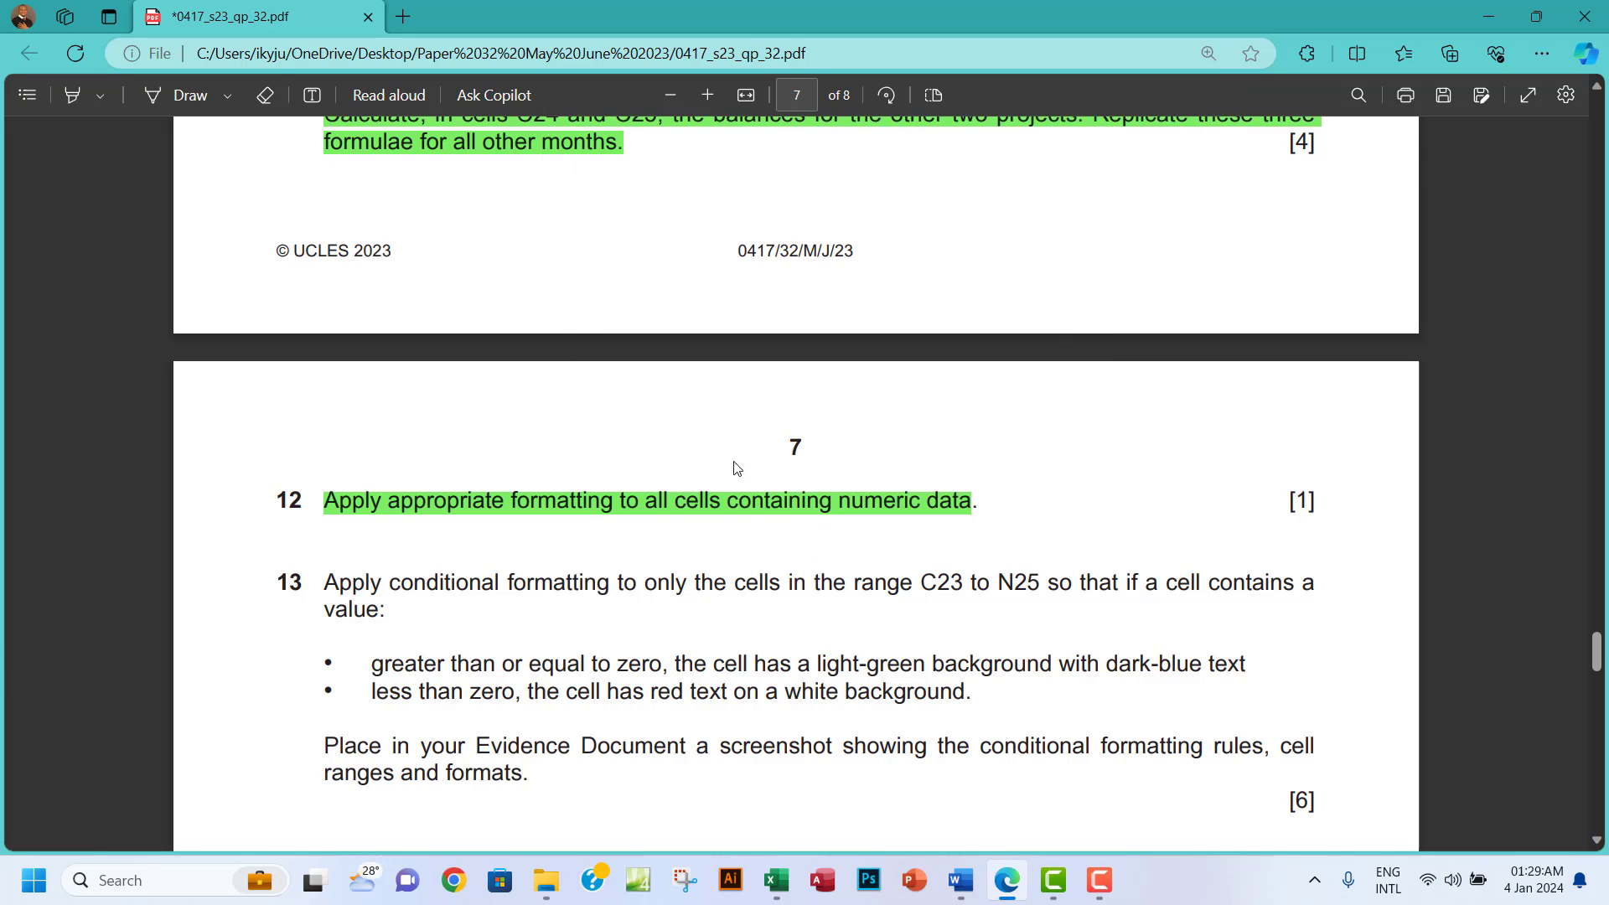
{"action": "scroll", "coordinate": [725, 472], "scroll_direction": "down", "scroll_amount": 1}
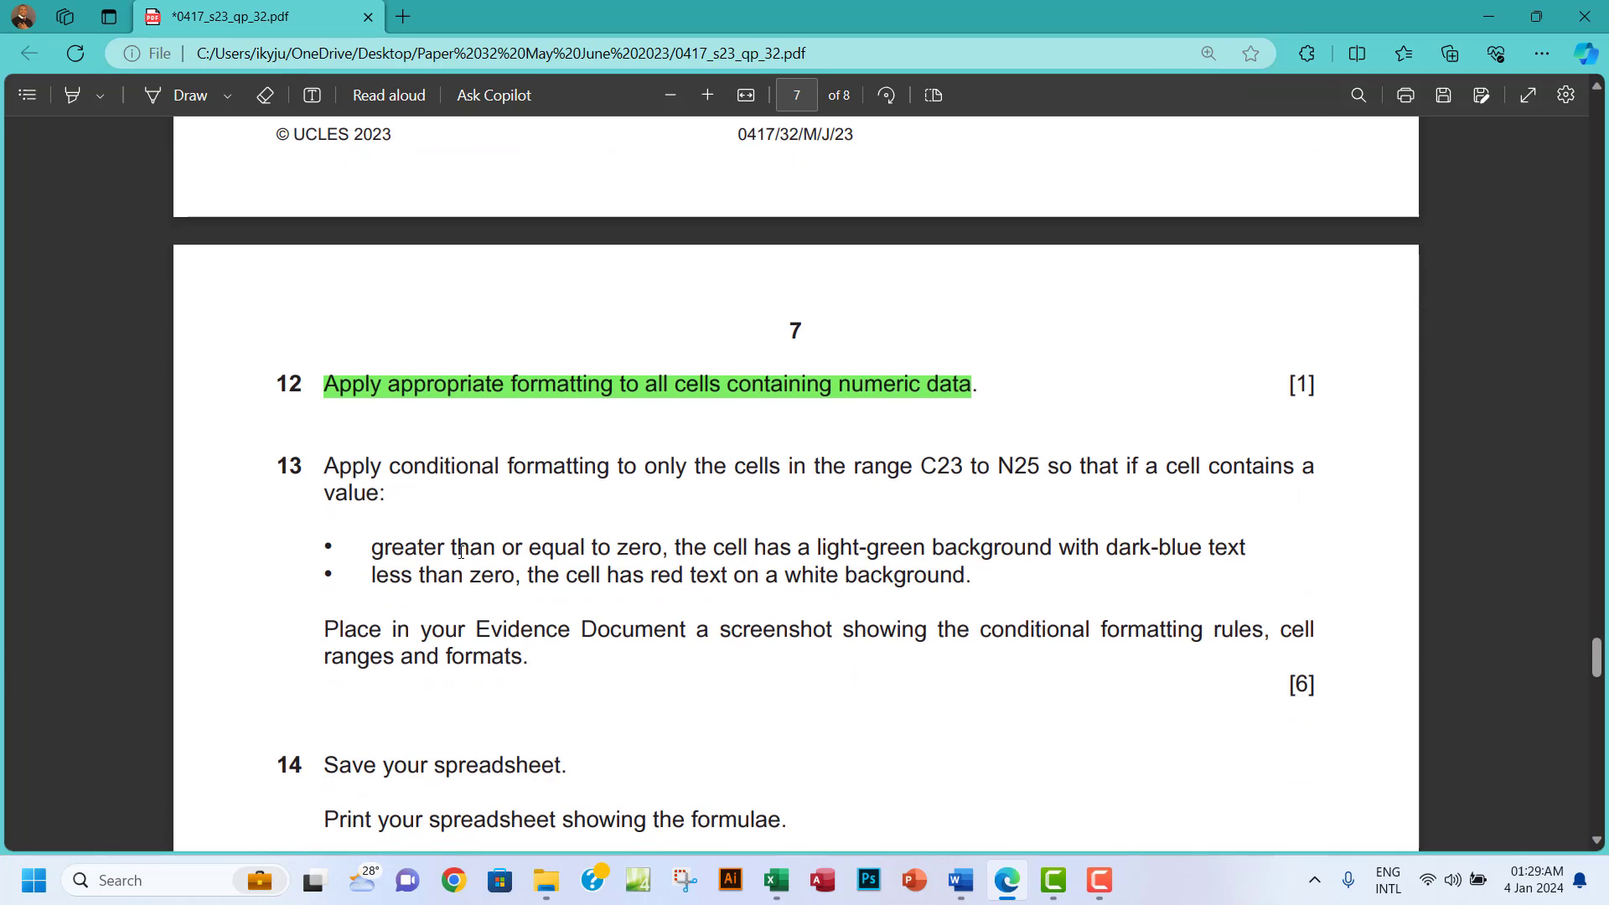
{"action": "scroll", "coordinate": [451, 548], "scroll_direction": "down", "scroll_amount": 1}
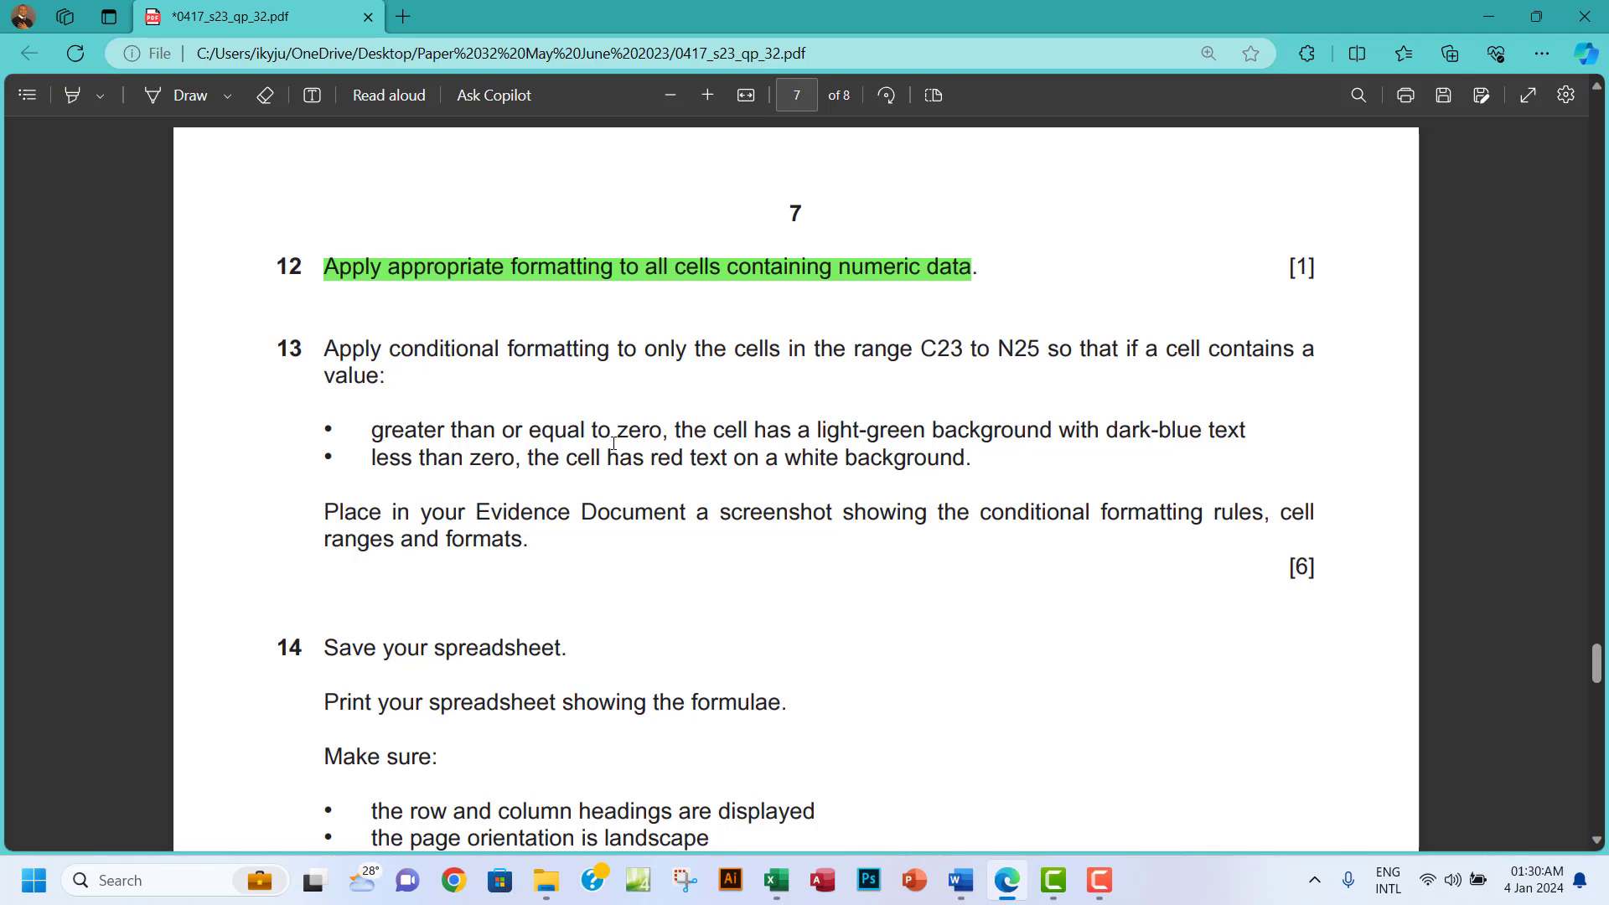
Select the balance range C23:N25 in Excel, then go back to question 13 in the PDF.
{"action": "left_click", "coordinate": [776, 879]}
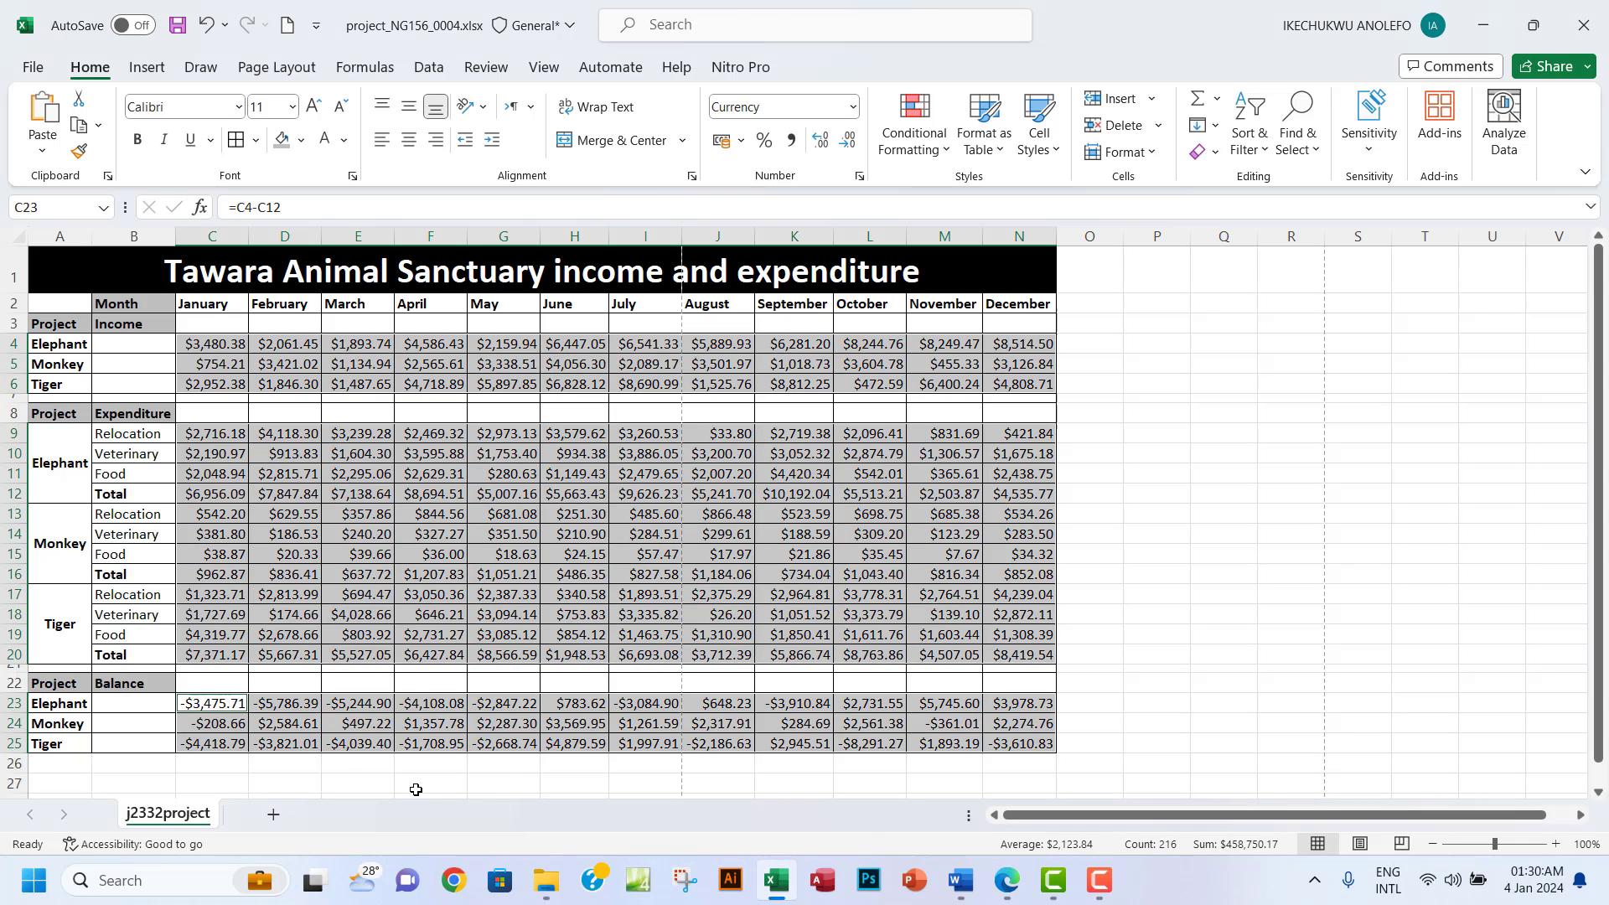
{"action": "left_click", "coordinate": [206, 706]}
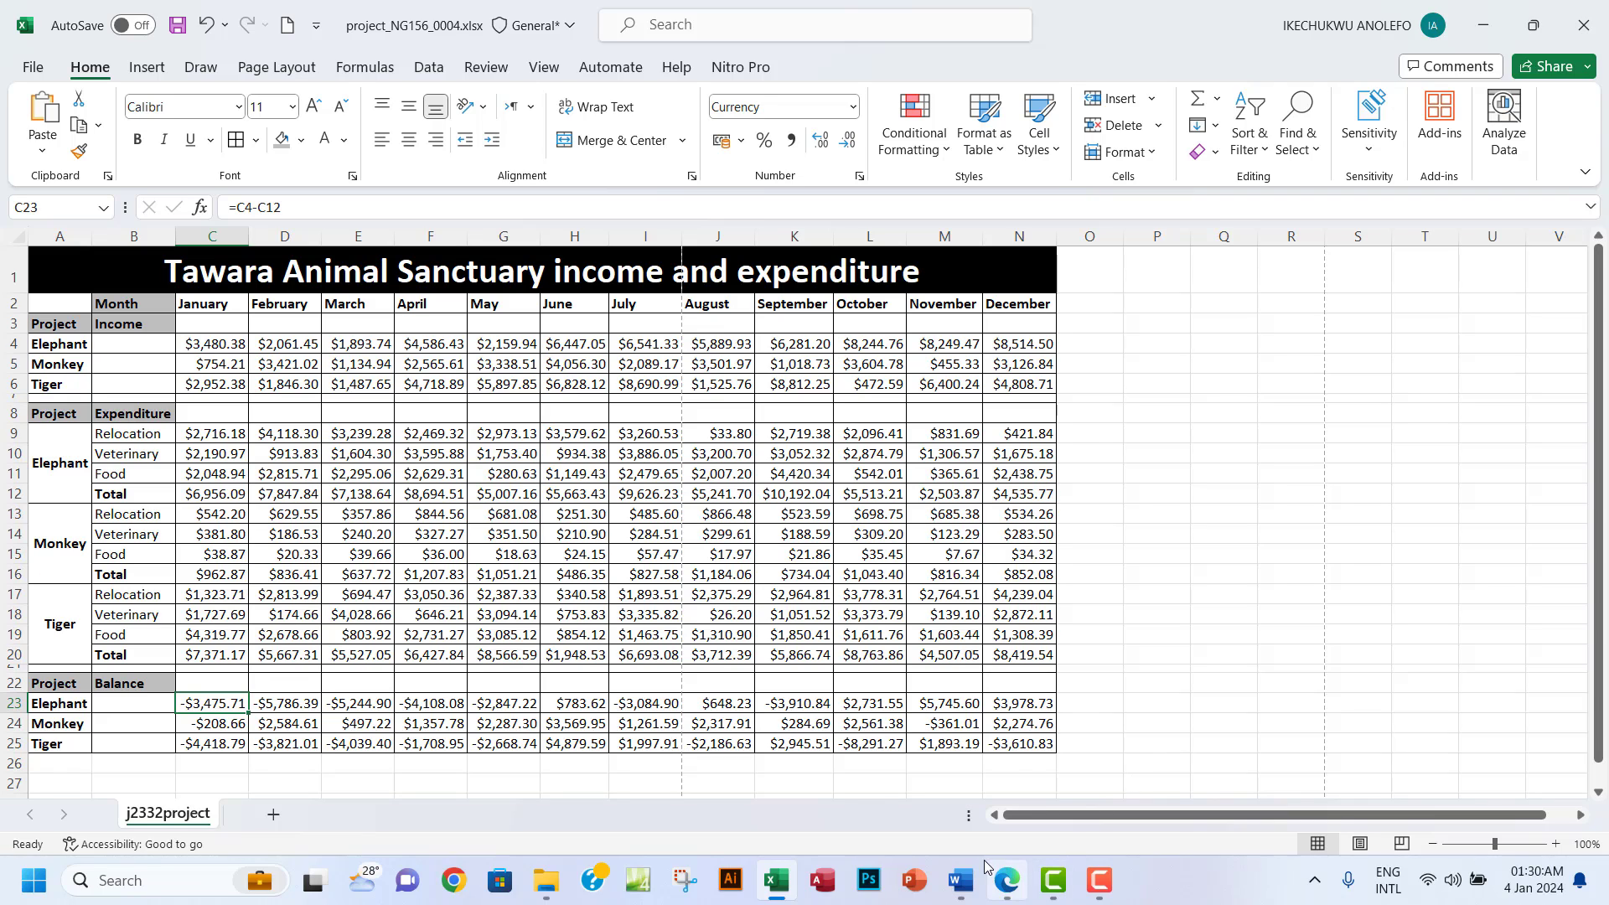
{"action": "left_click", "coordinate": [1008, 879]}
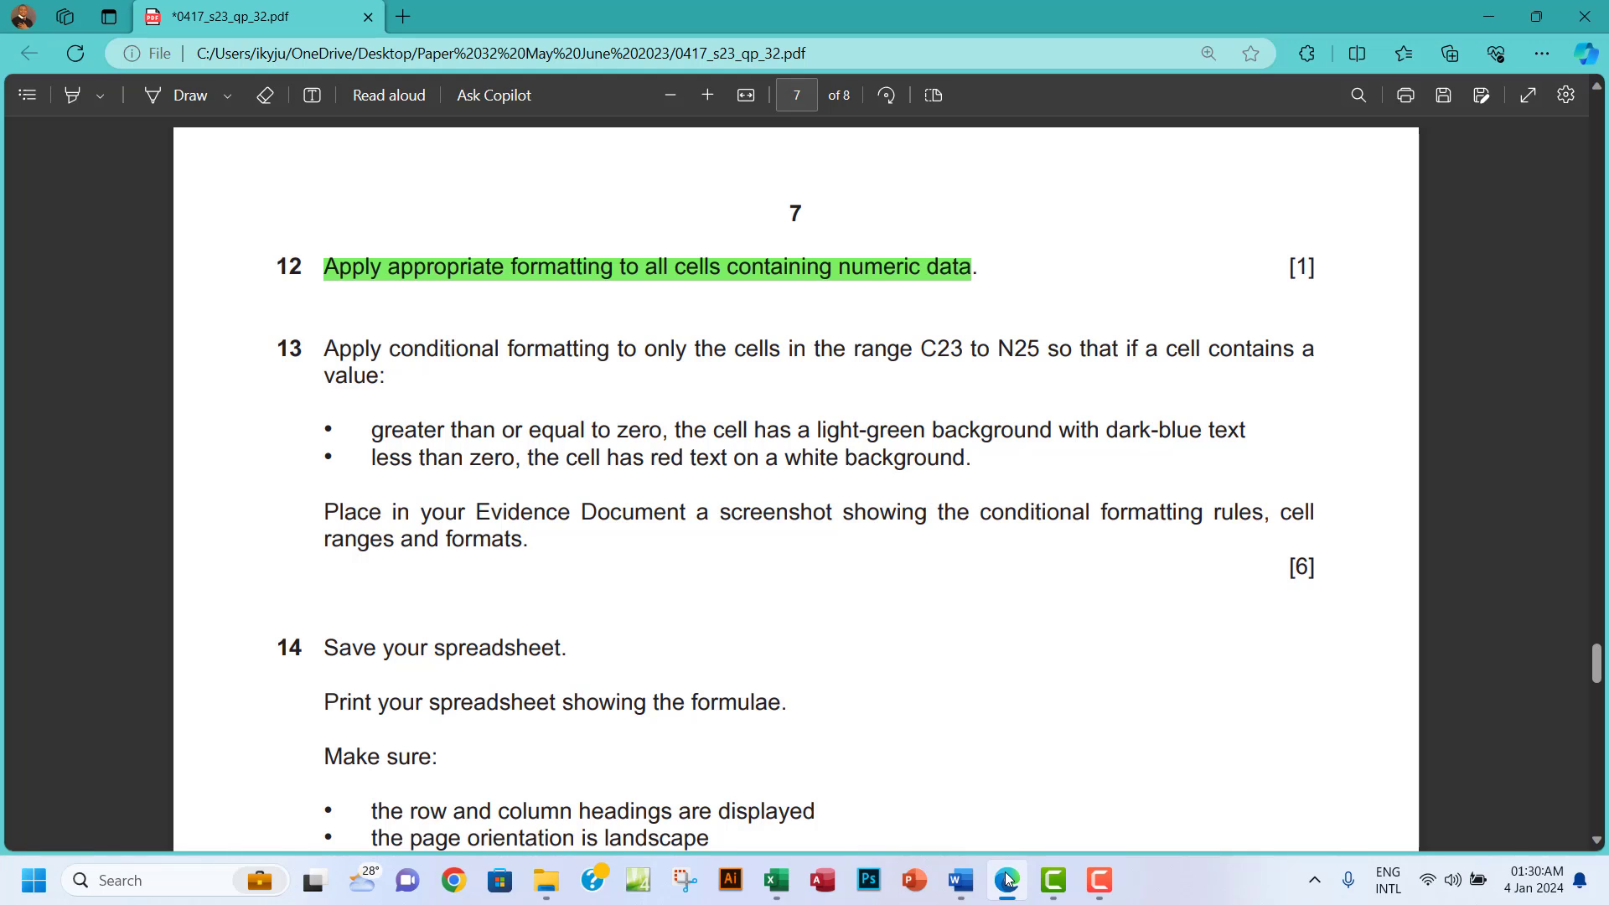
{"action": "left_click", "coordinate": [1008, 880]}
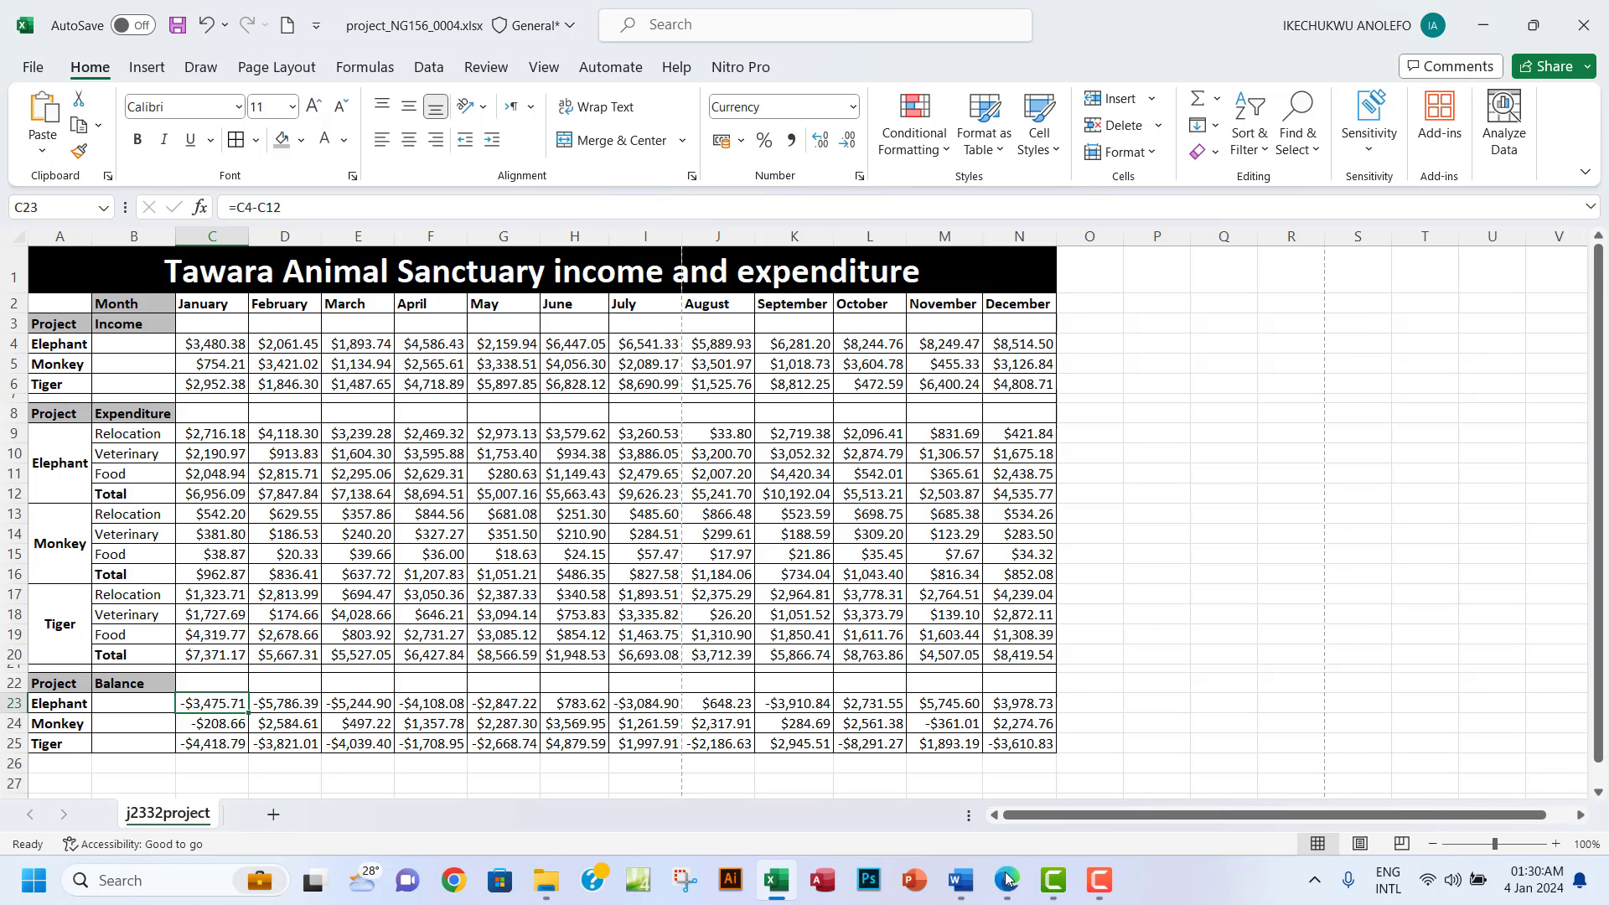
{"action": "left_click", "coordinate": [1020, 749]}
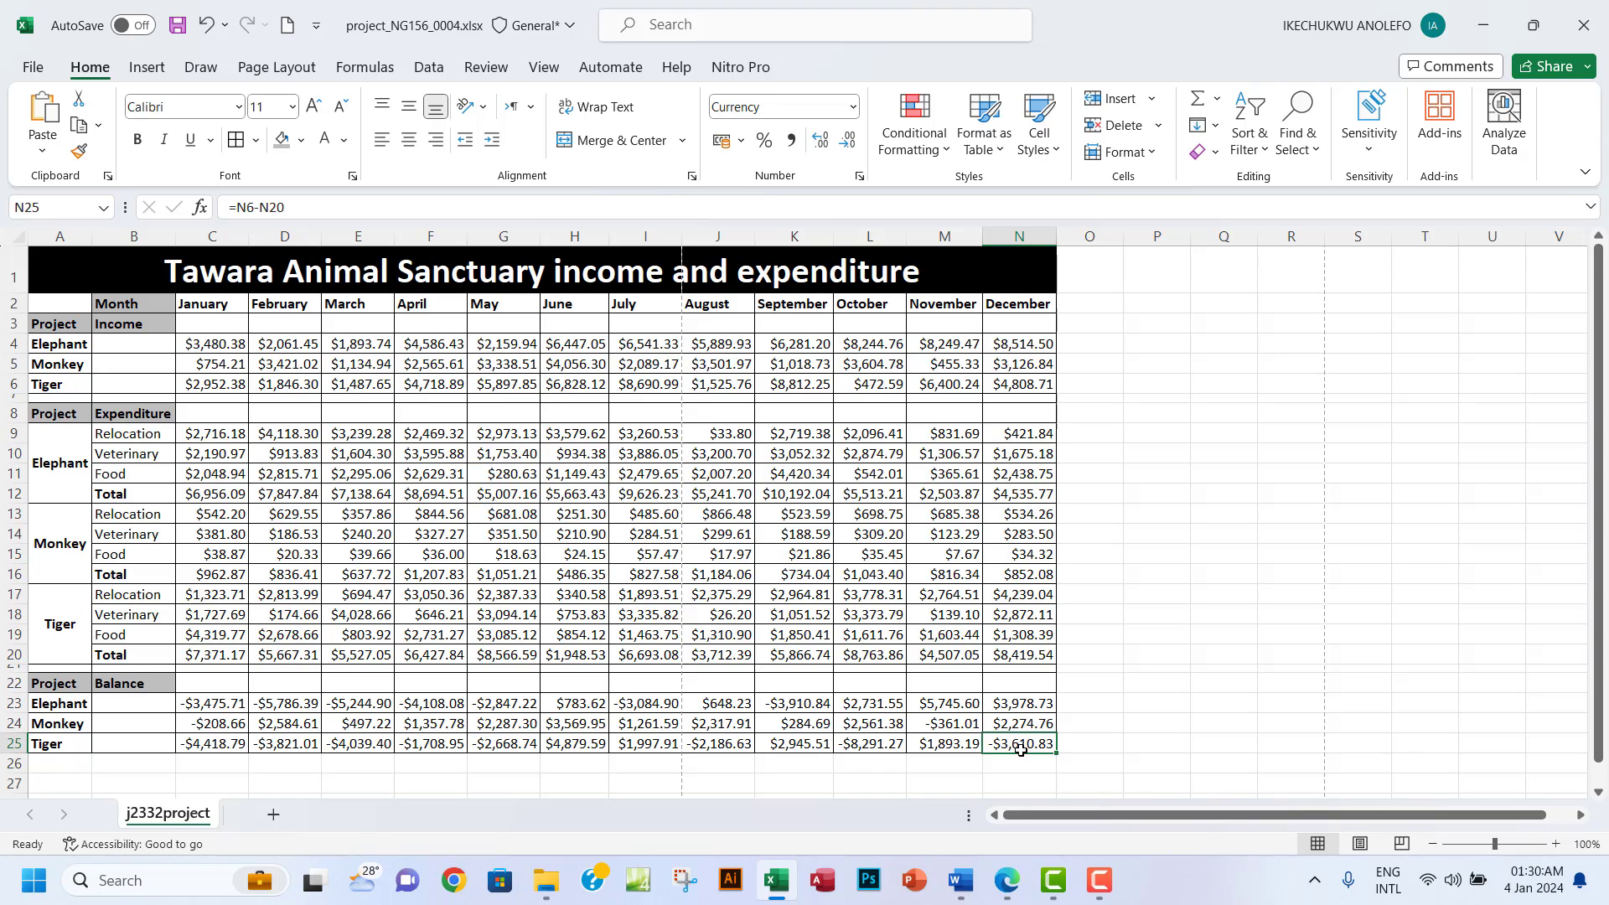
{"action": "left_click", "coordinate": [227, 704]}
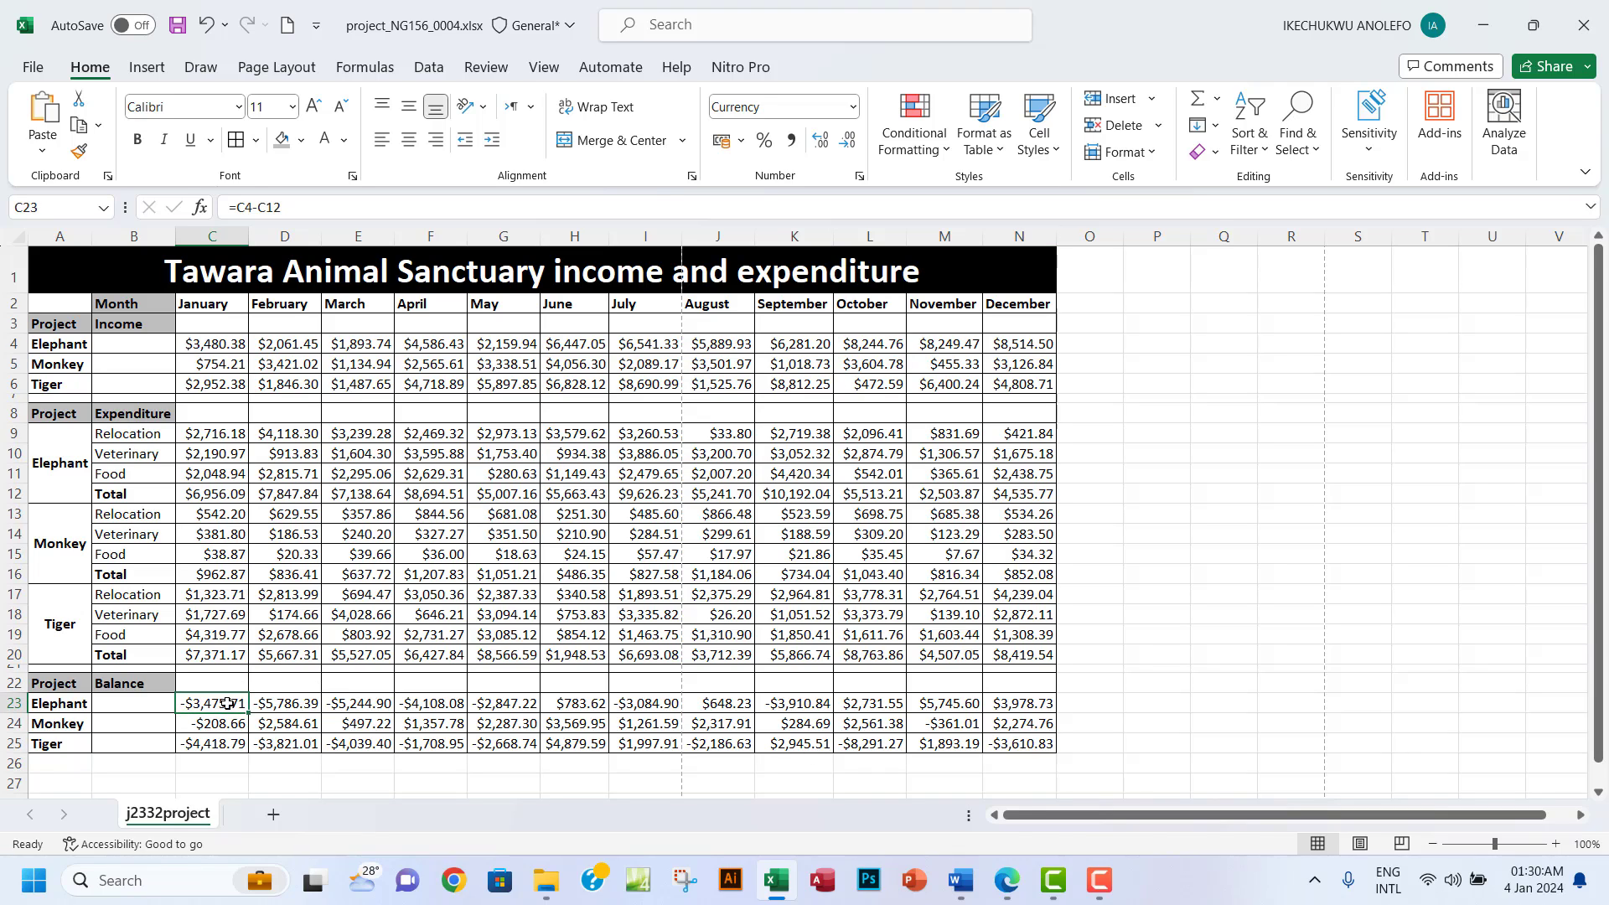
{"action": "left_click_drag", "start_coordinate": [227, 704], "coordinate": [1019, 743]}
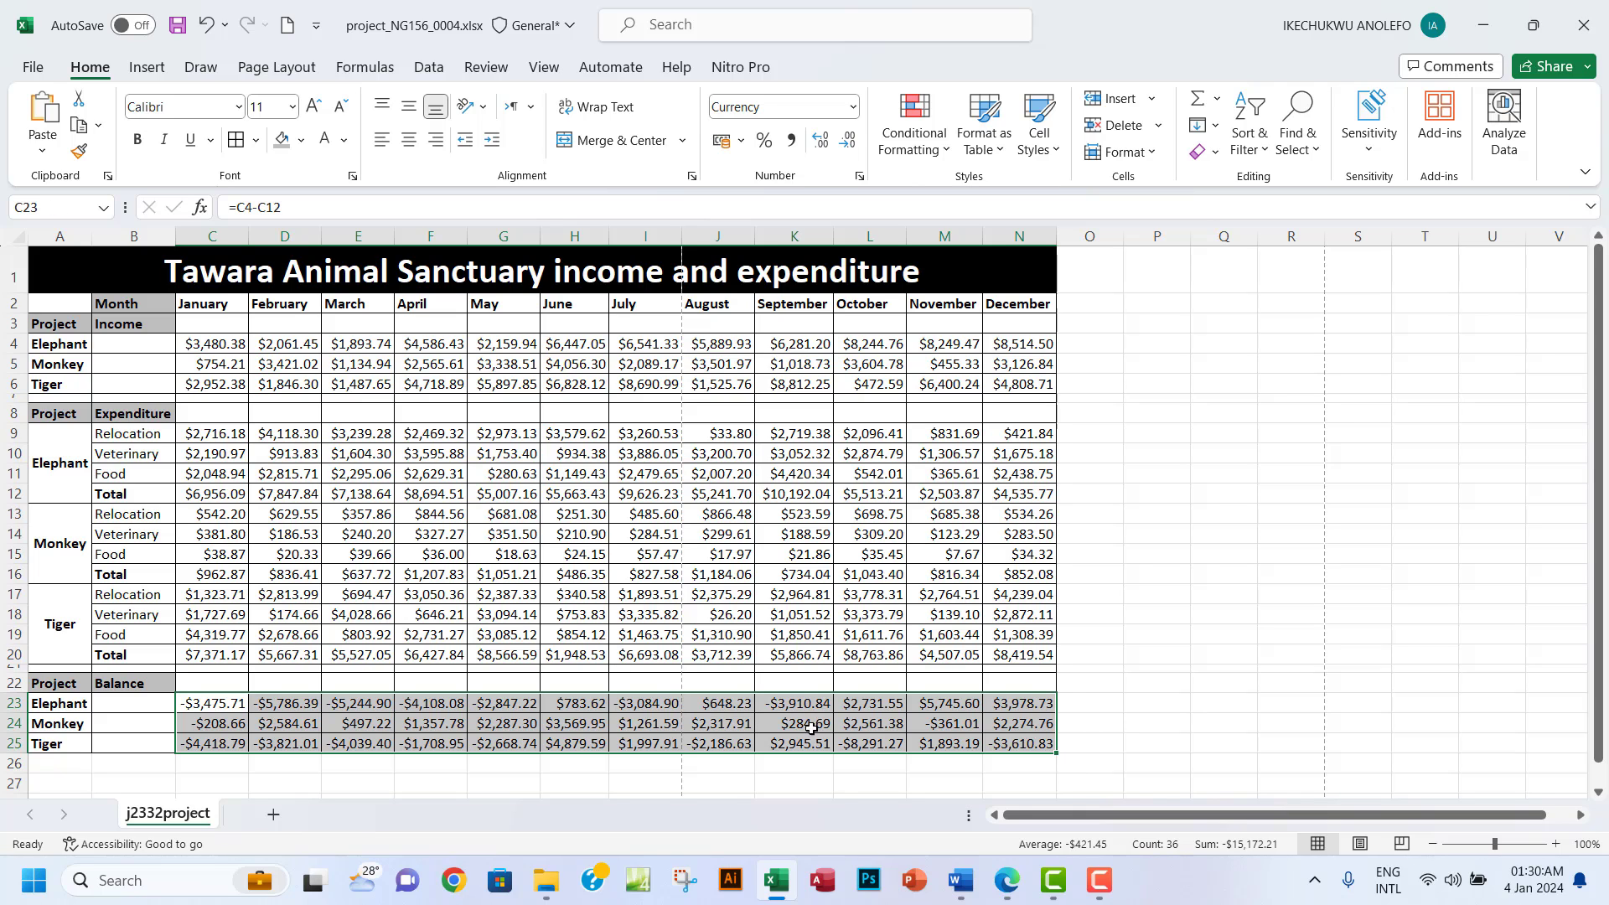
{"action": "left_click", "coordinate": [1008, 880]}
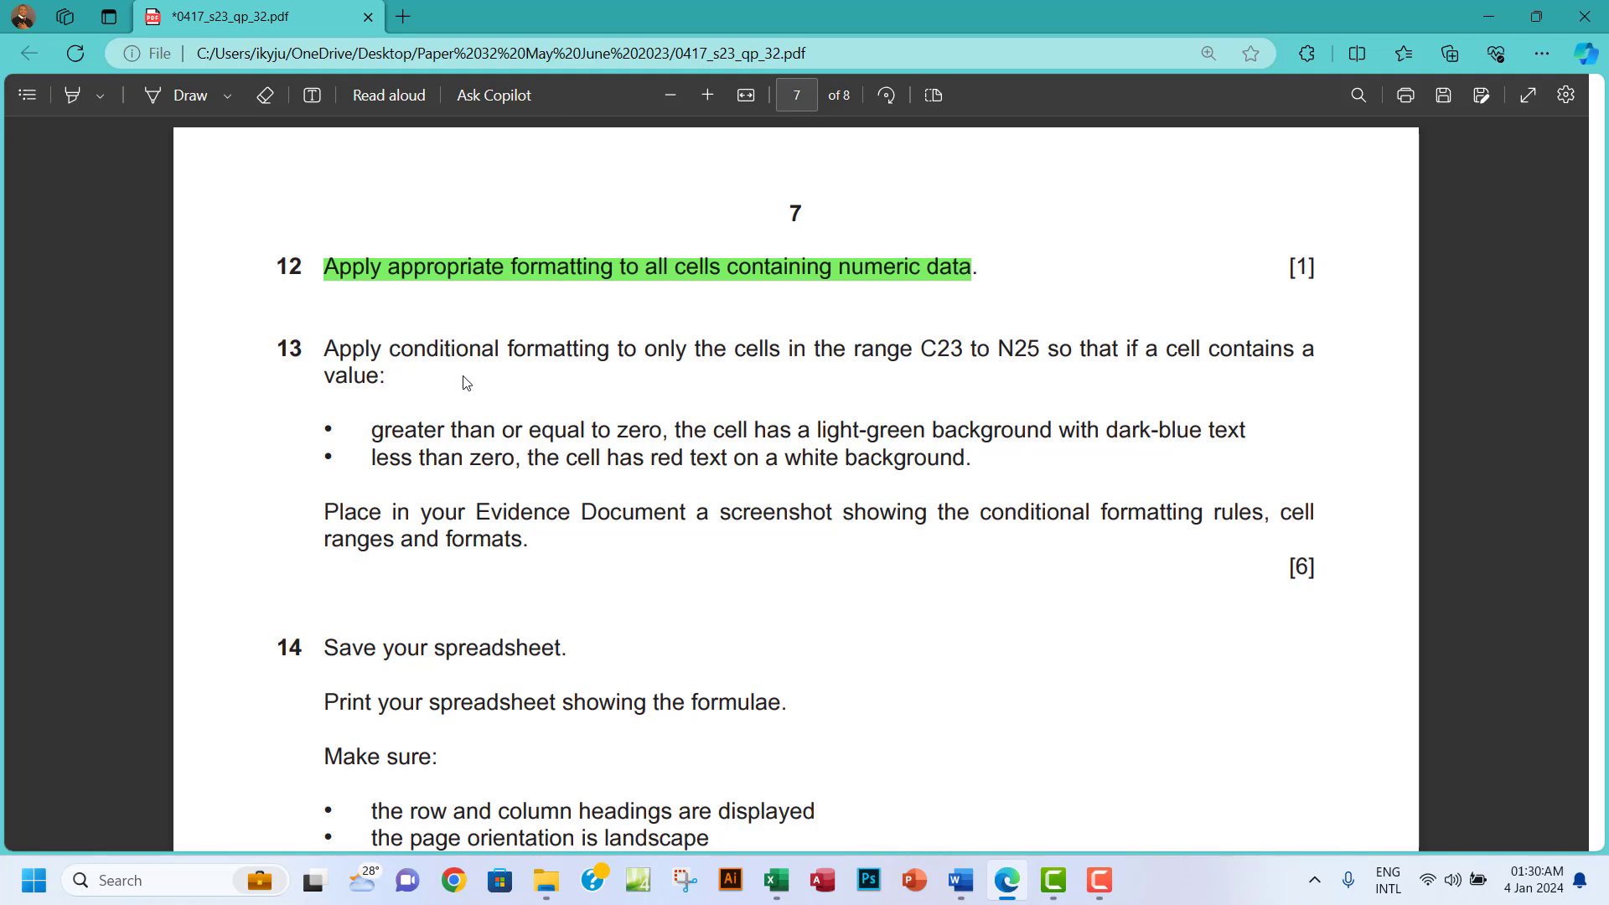
Add a note below question 13: '>=0: Light-green background, dark-blue text' and '<0: red text, white background'.
{"action": "left_click", "coordinate": [311, 95]}
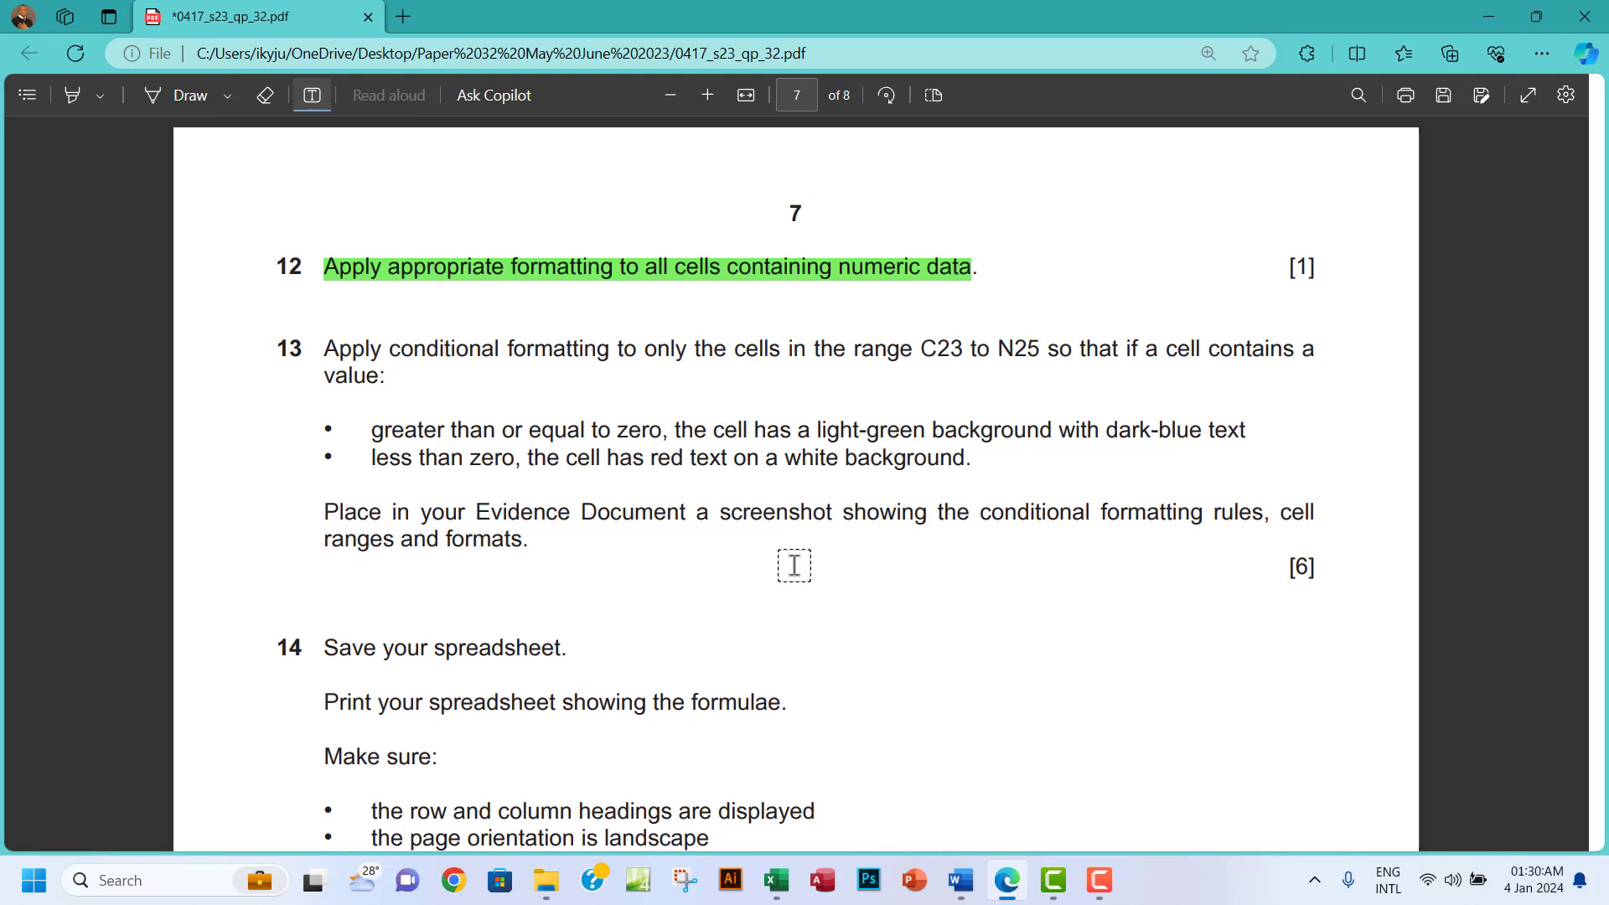
{"action": "left_click", "coordinate": [772, 551]}
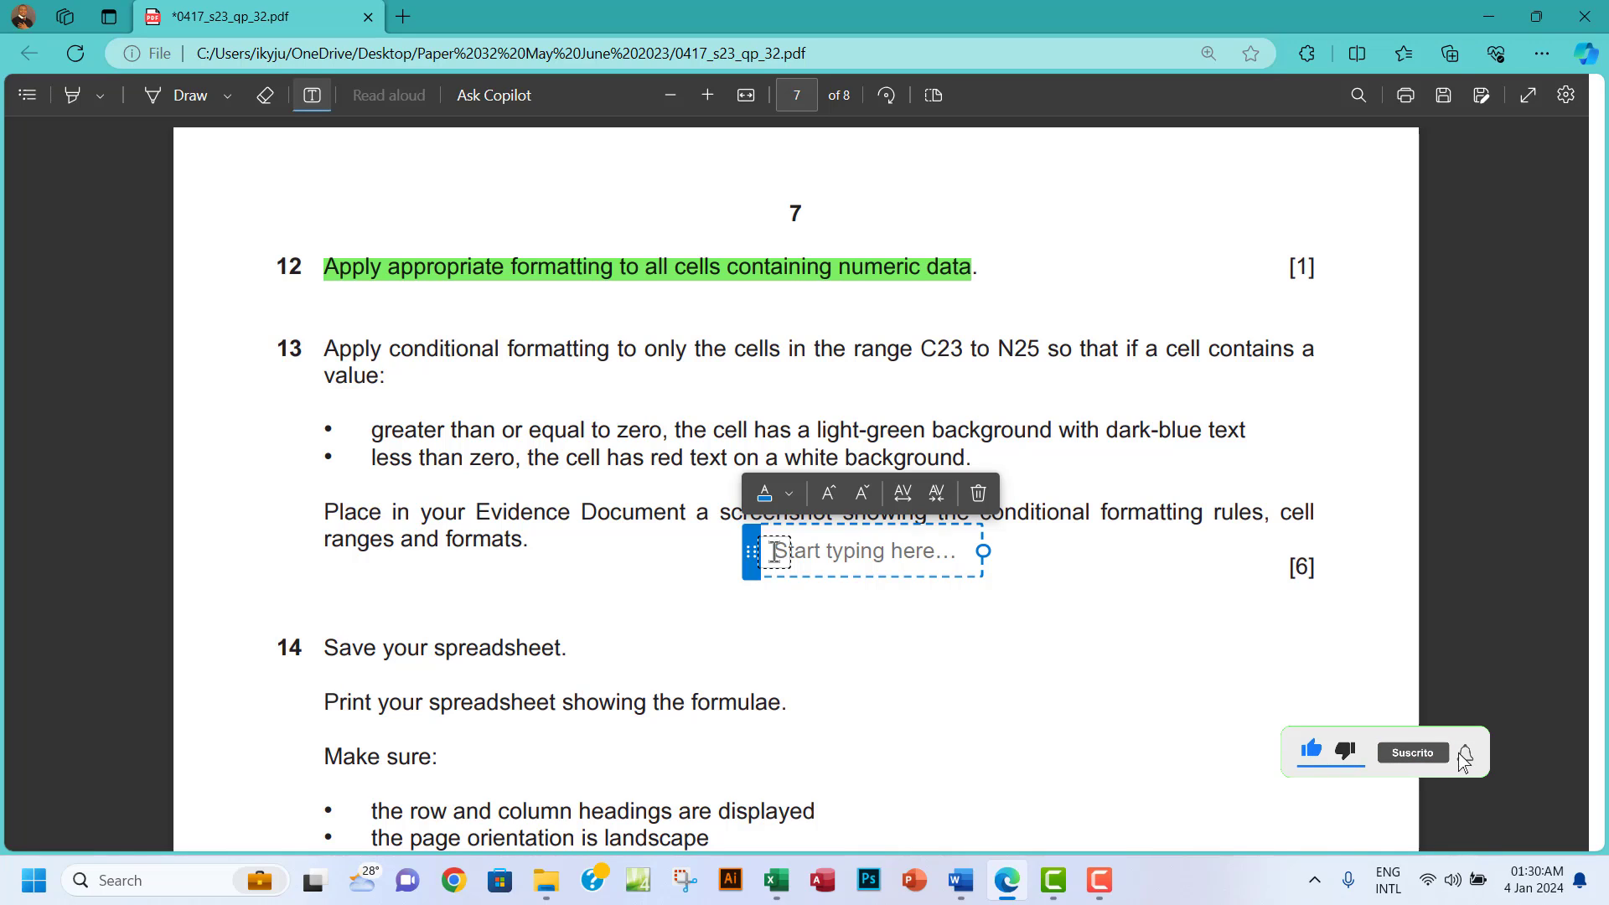
{"action": "type", "text": ">="}
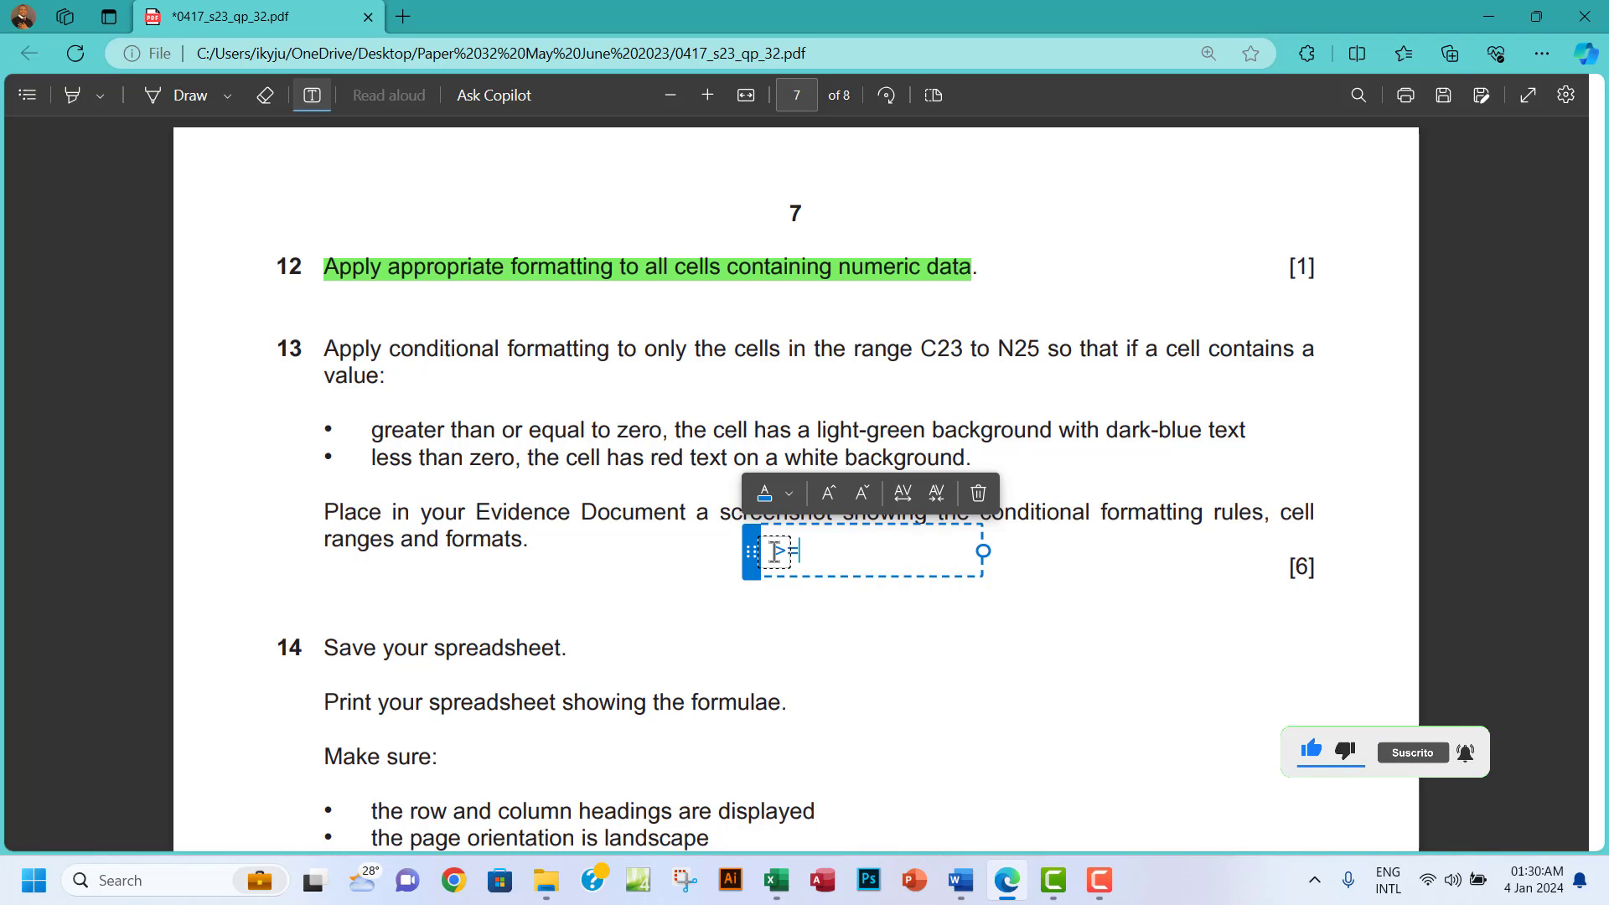
{"action": "type", "text": "0:"}
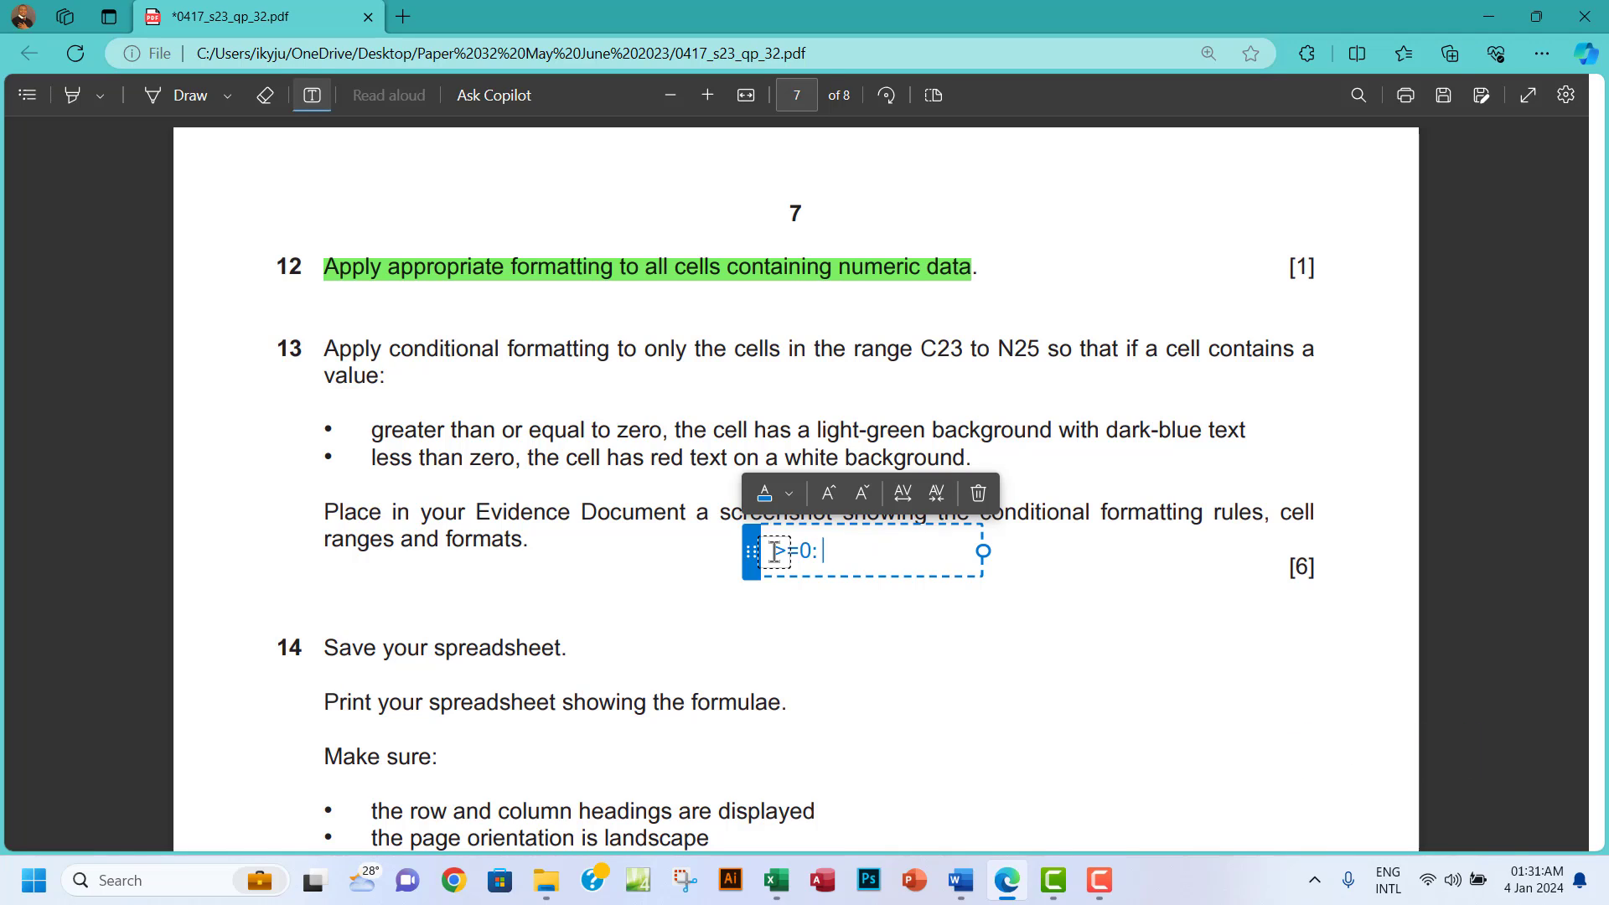
{"action": "type", "text": " Light-green back"}
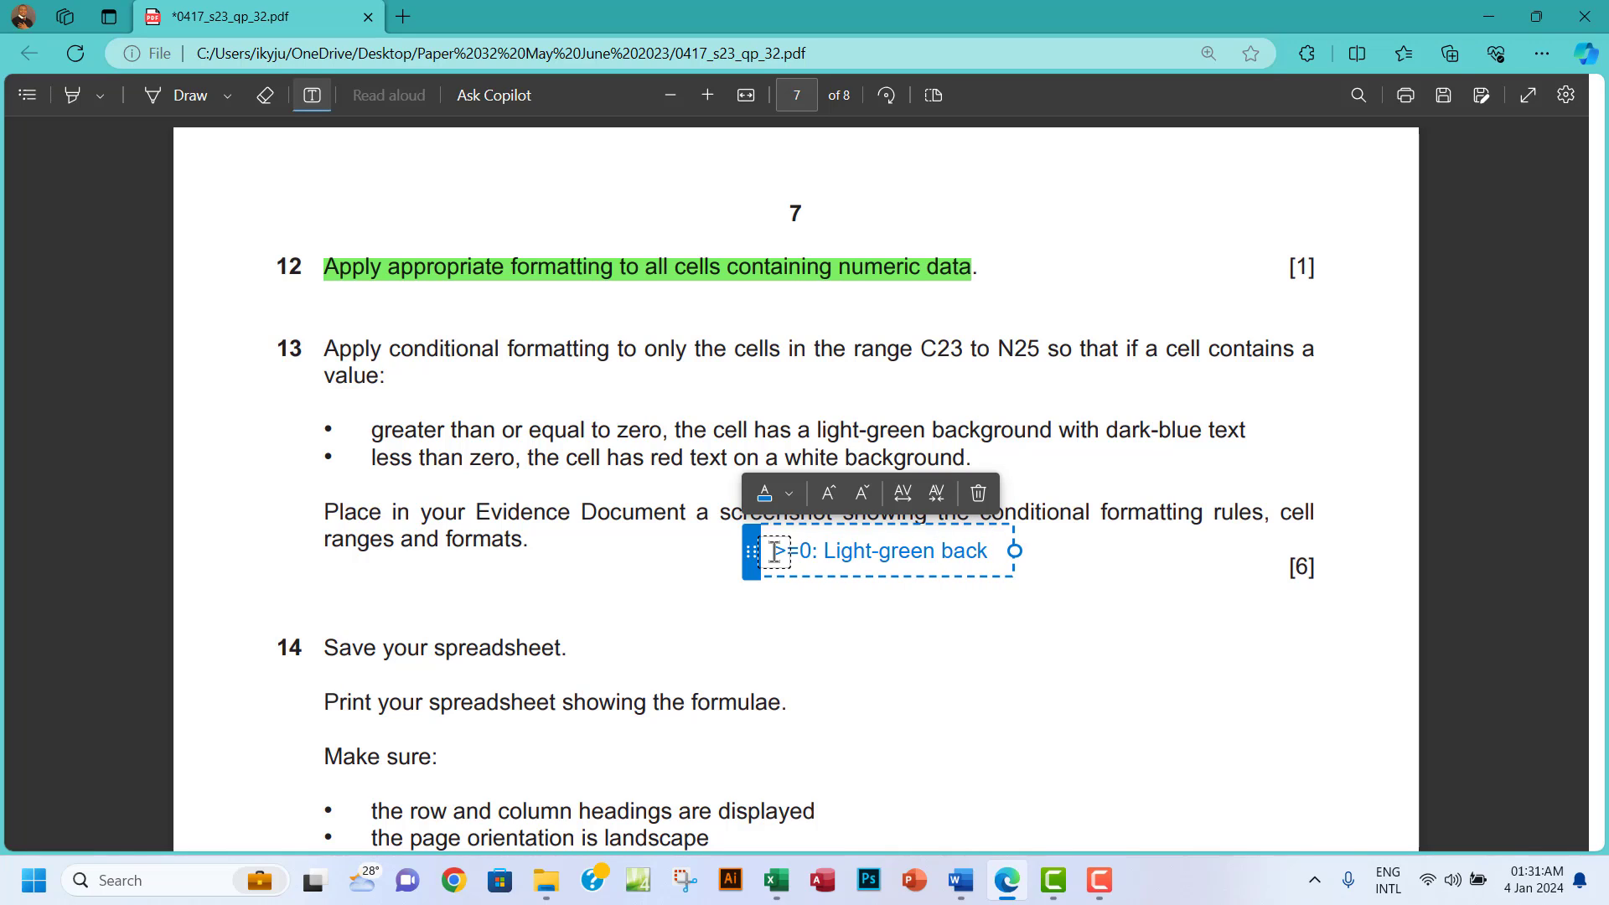
{"action": "type", "text": "ground, dark"}
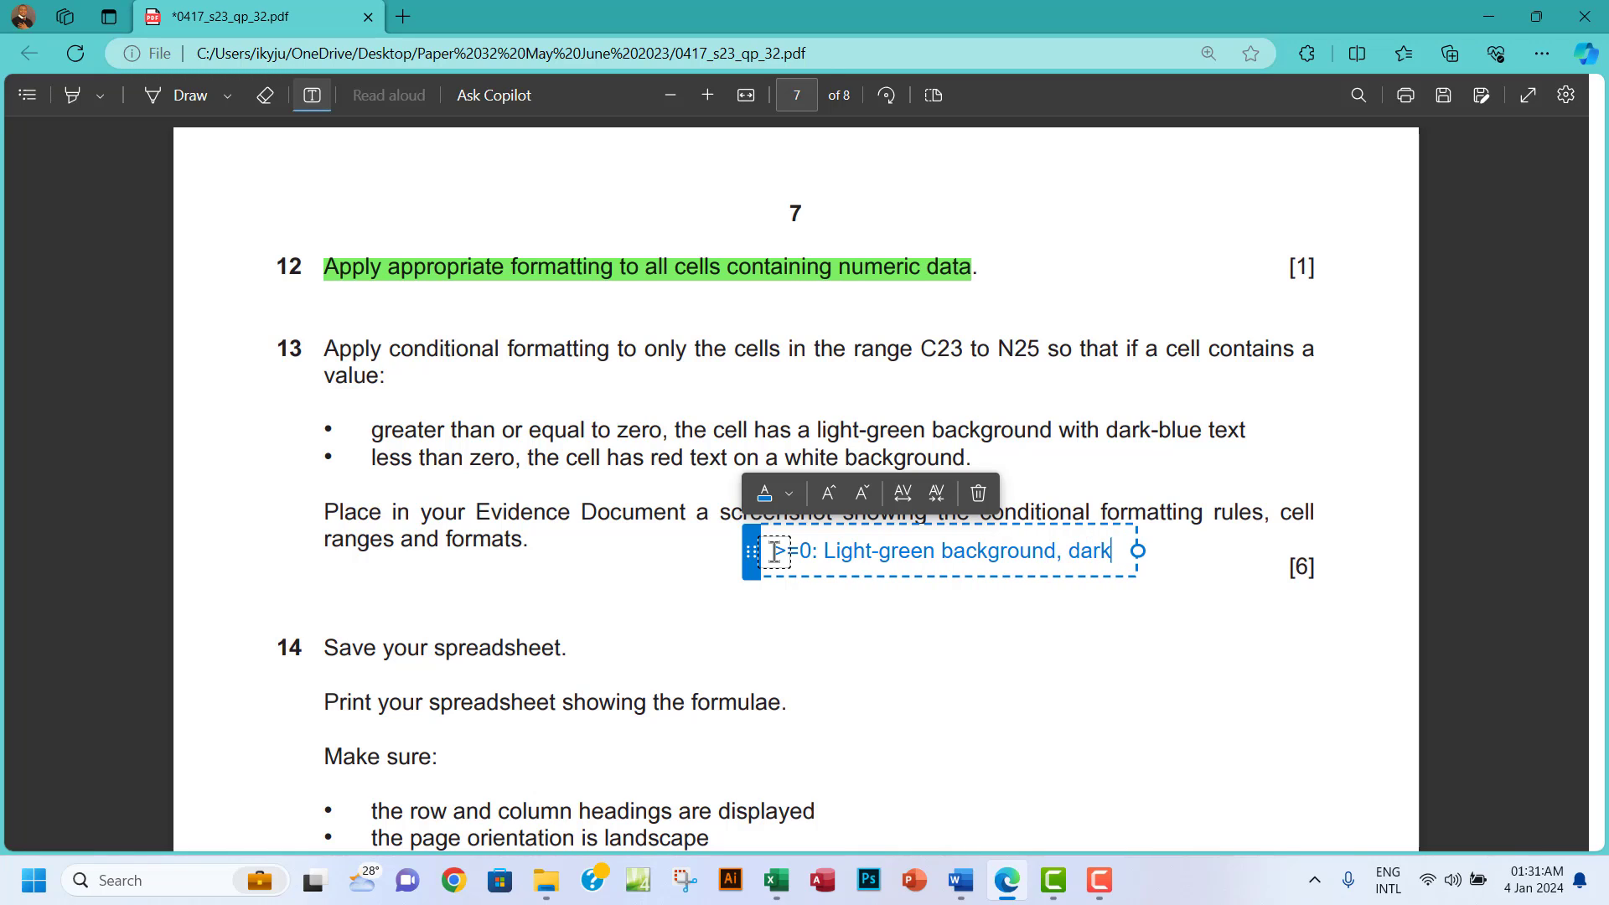
{"action": "type", "text": "-blue text"}
{"action": "key", "text": "Return"}
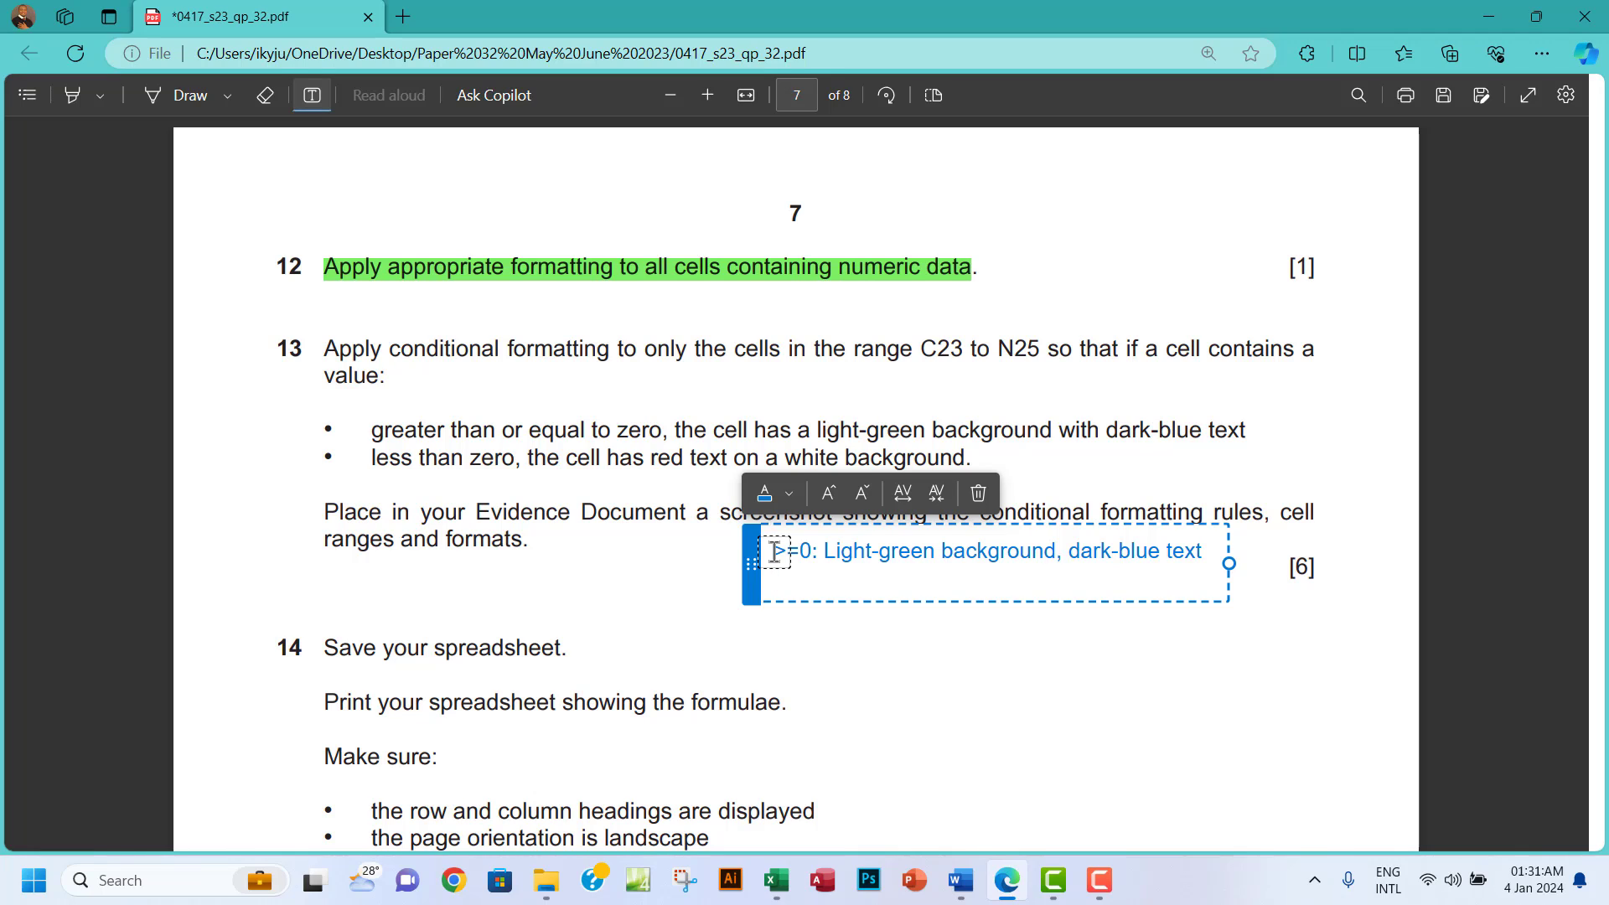
{"action": "type", "text": "<"}
{"action": "type", "text": "0; "}
{"action": "type", "text": ":"}
{"action": "type", "text": " red tex"}
{"action": "type", "text": "t"}
{"action": "type", "text": ", whit"}
{"action": "type", "text": "e"}
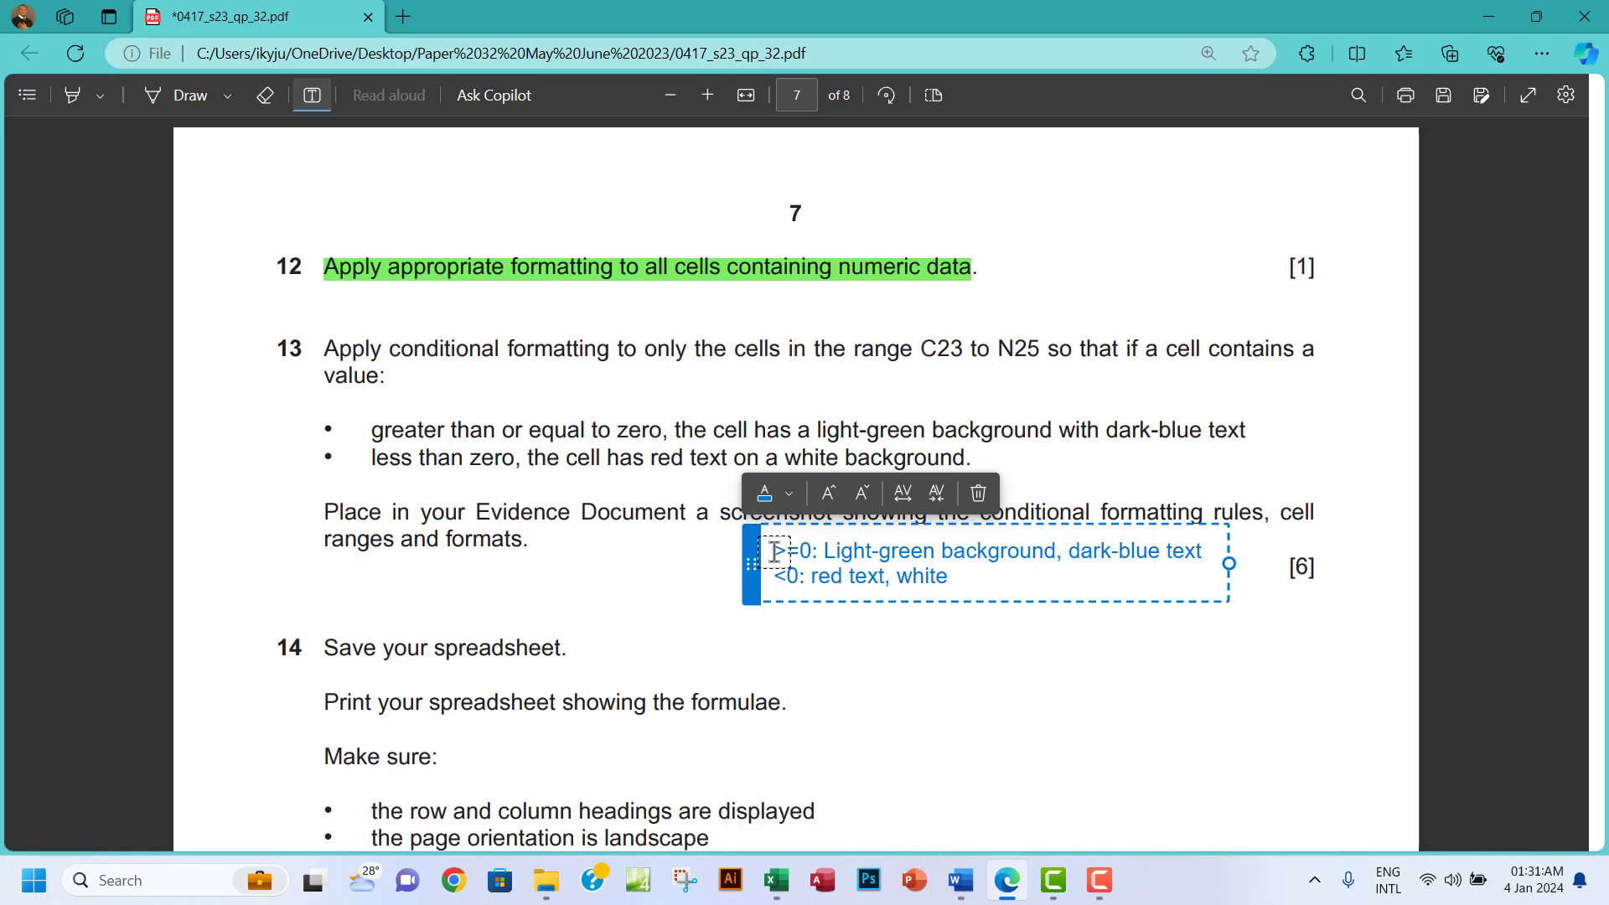
{"action": "type", "text": " background"}
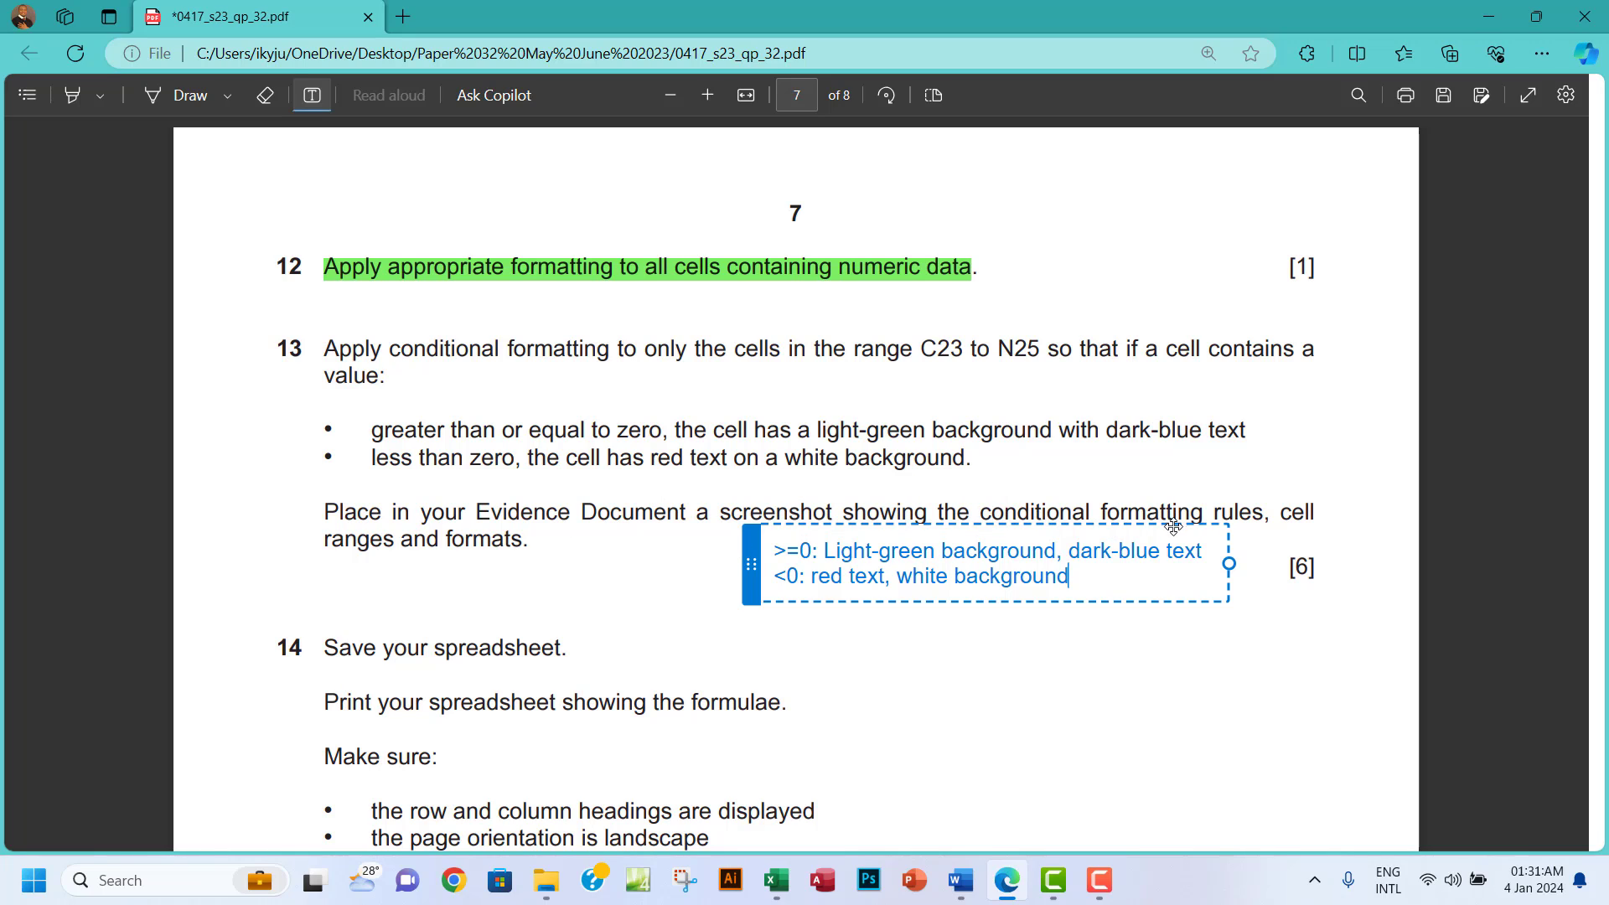
{"action": "left_click_drag", "start_coordinate": [1173, 526], "coordinate": [1175, 571]}
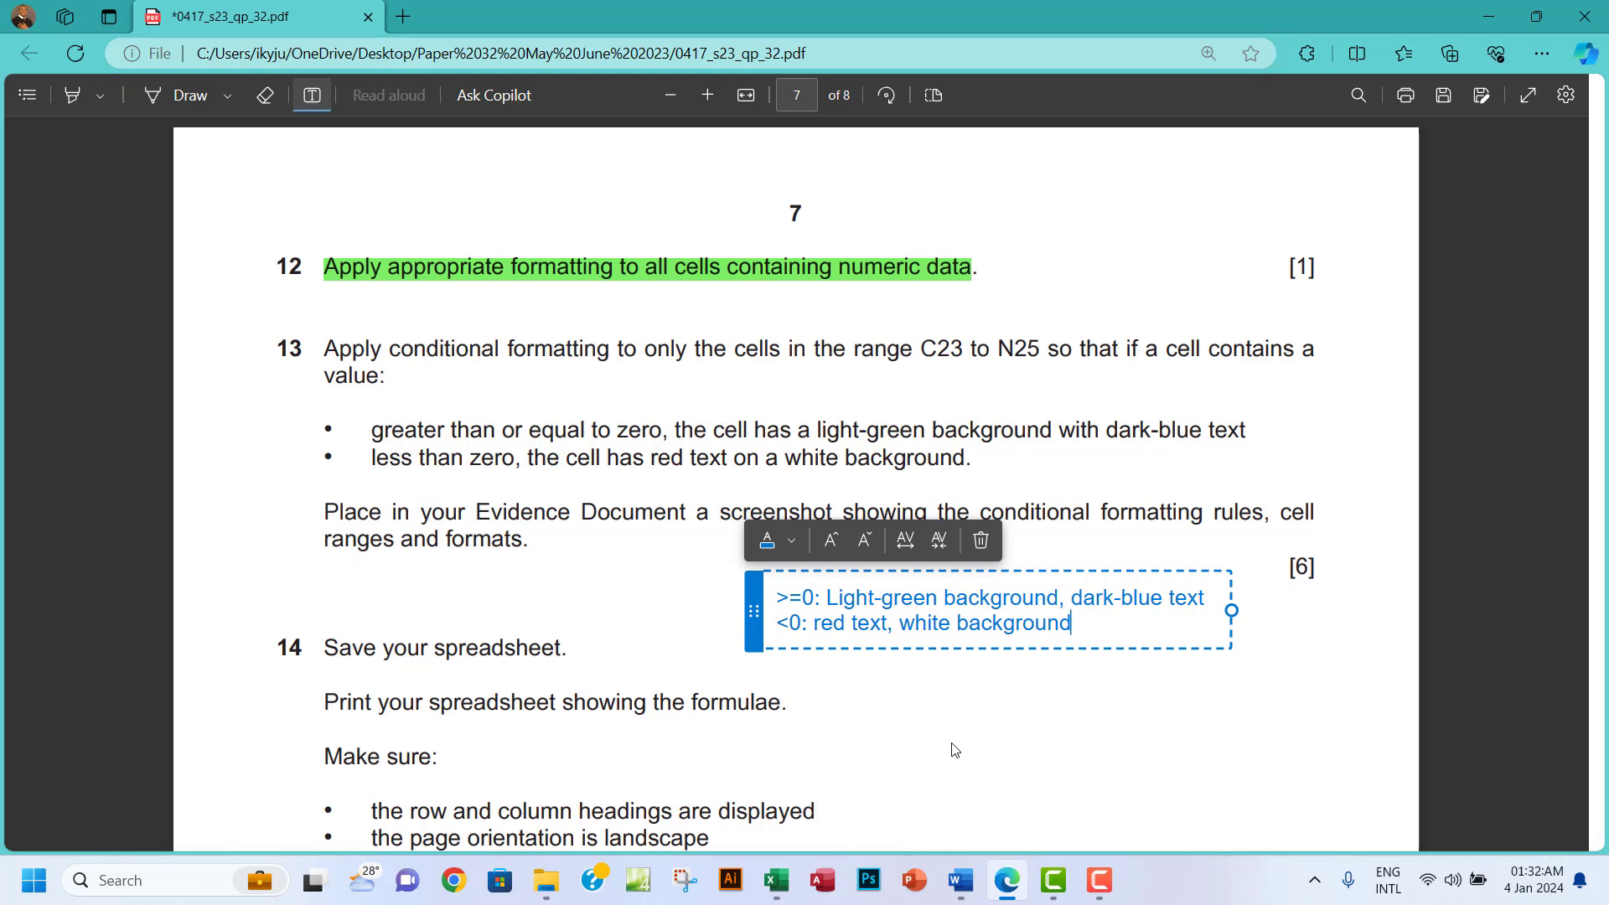
Begin a New Rule that formats only cells with a value greater than or equal to 0.
{"action": "left_click", "coordinate": [776, 879]}
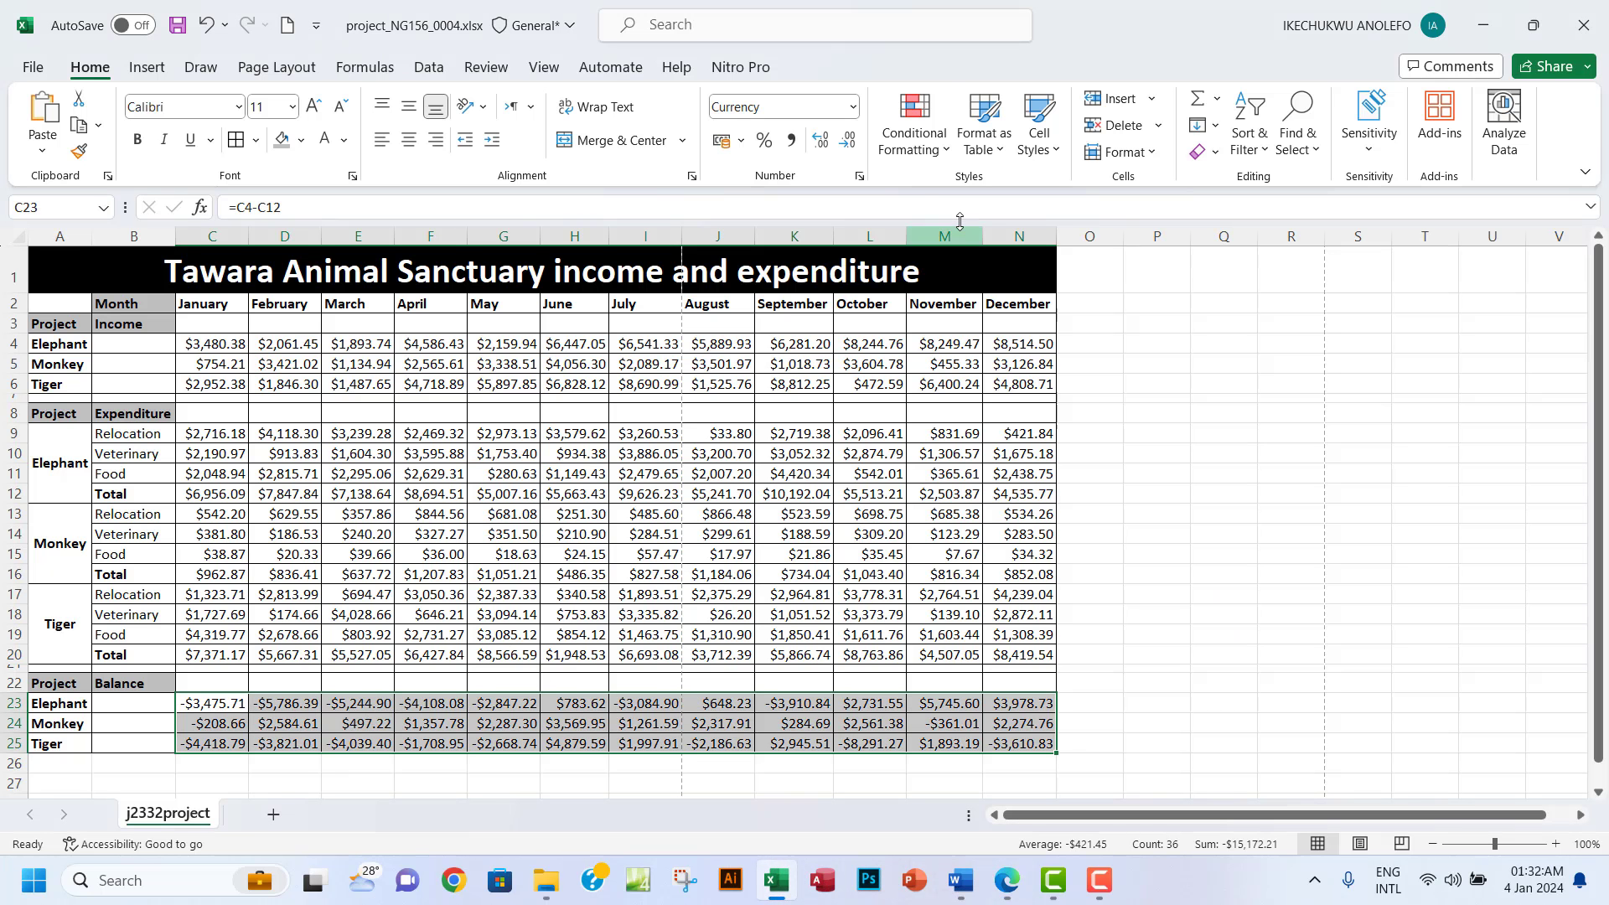
{"action": "left_click", "coordinate": [947, 159]}
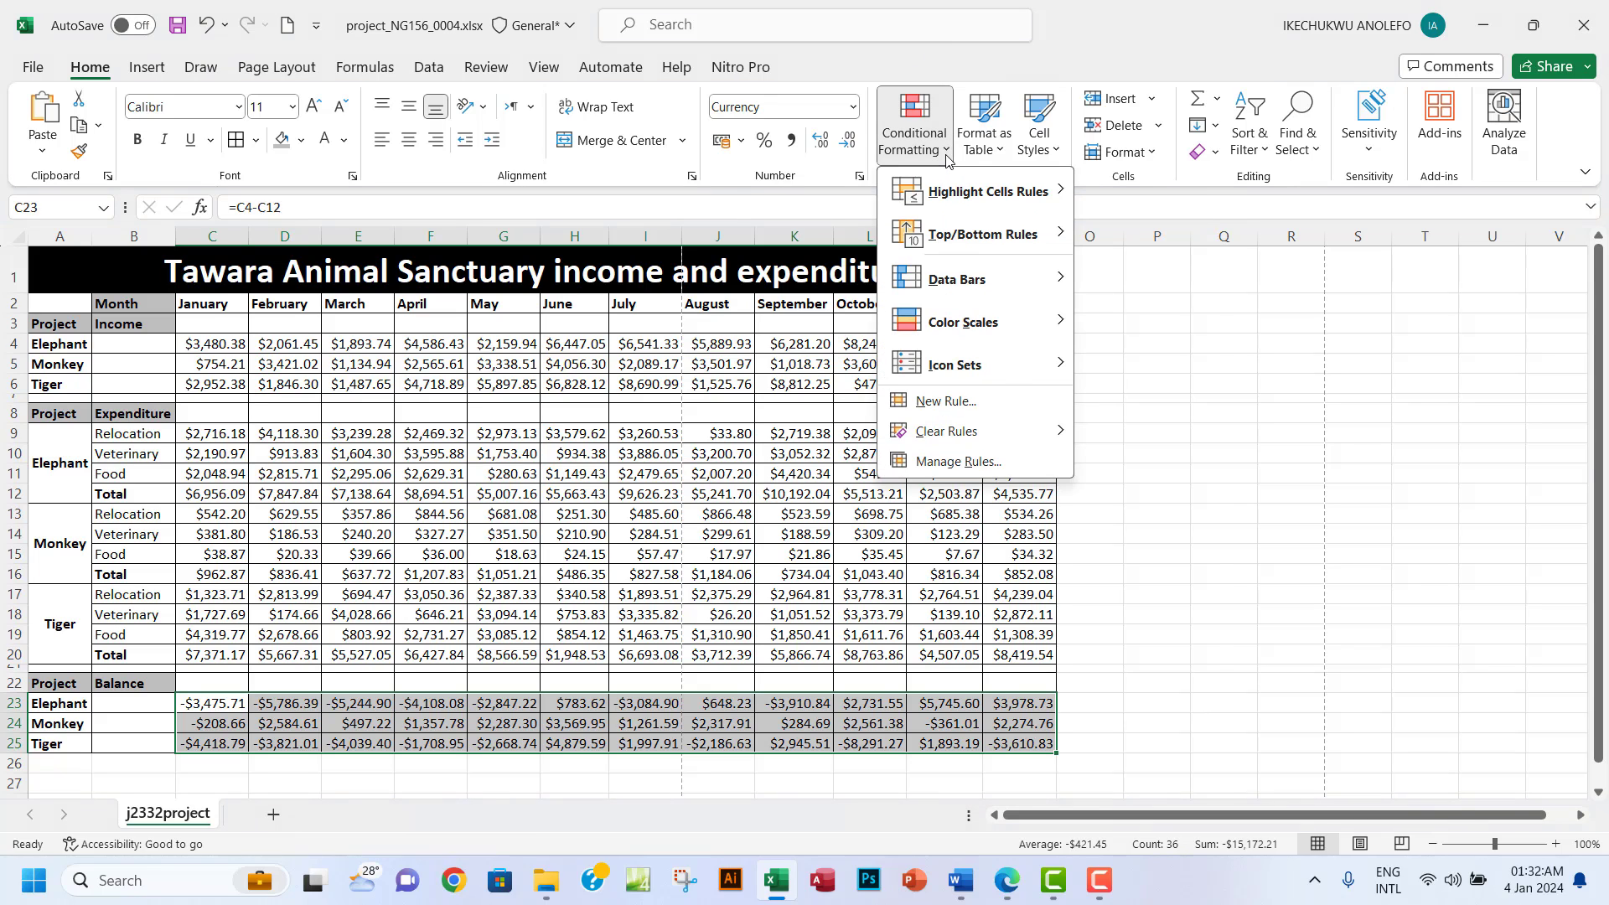
{"action": "left_click", "coordinate": [970, 402]}
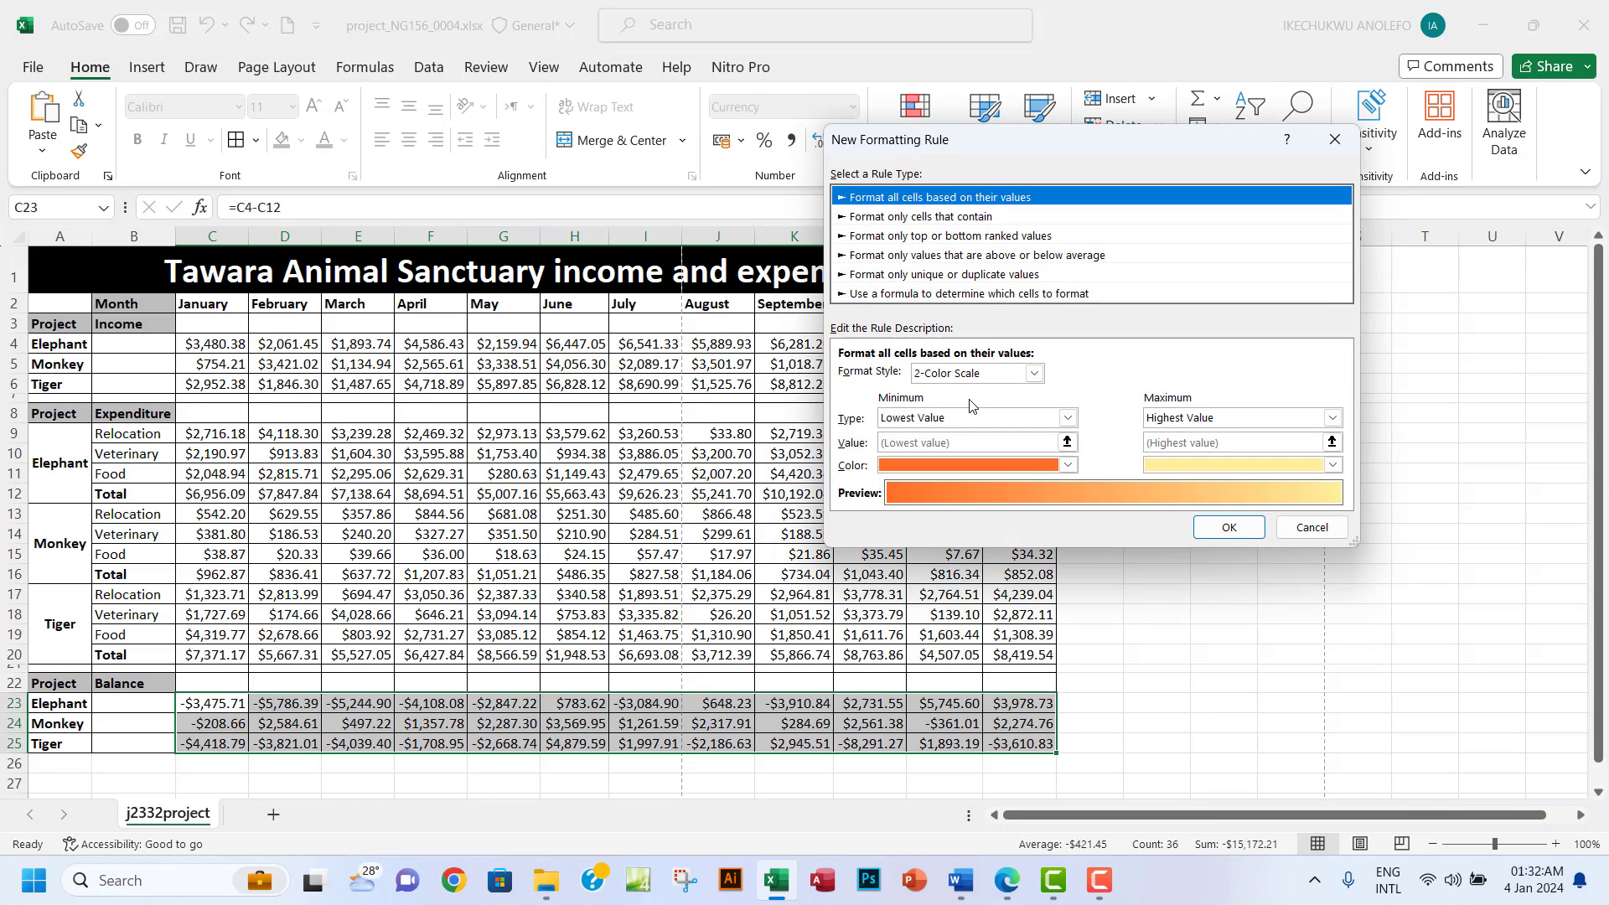
{"action": "left_click", "coordinate": [907, 219]}
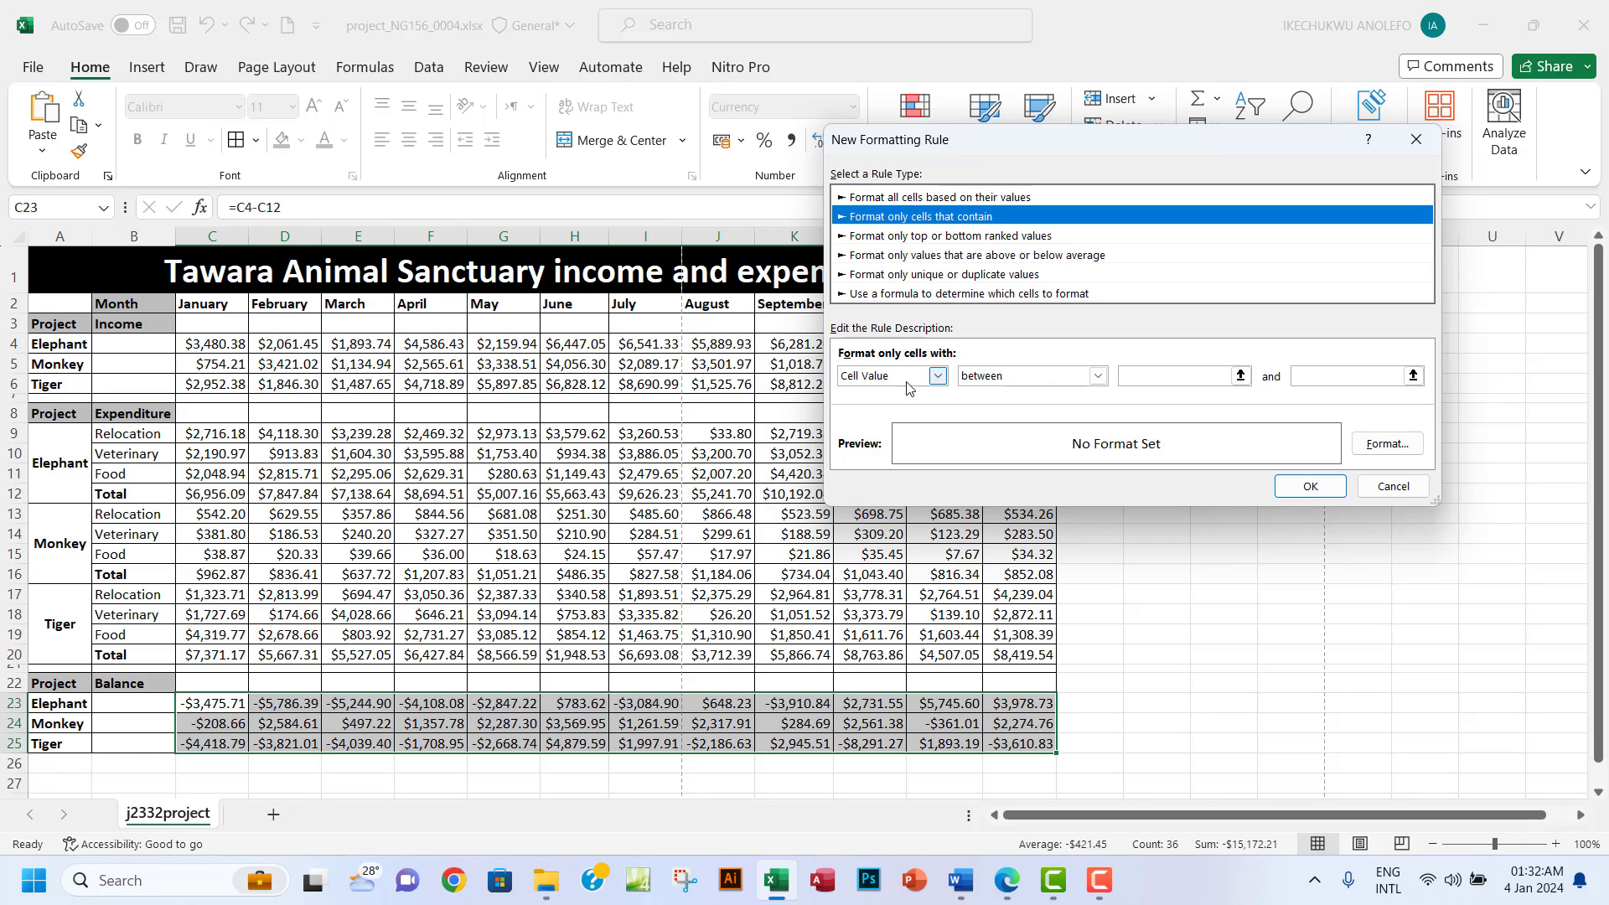
{"action": "left_click", "coordinate": [1098, 376]}
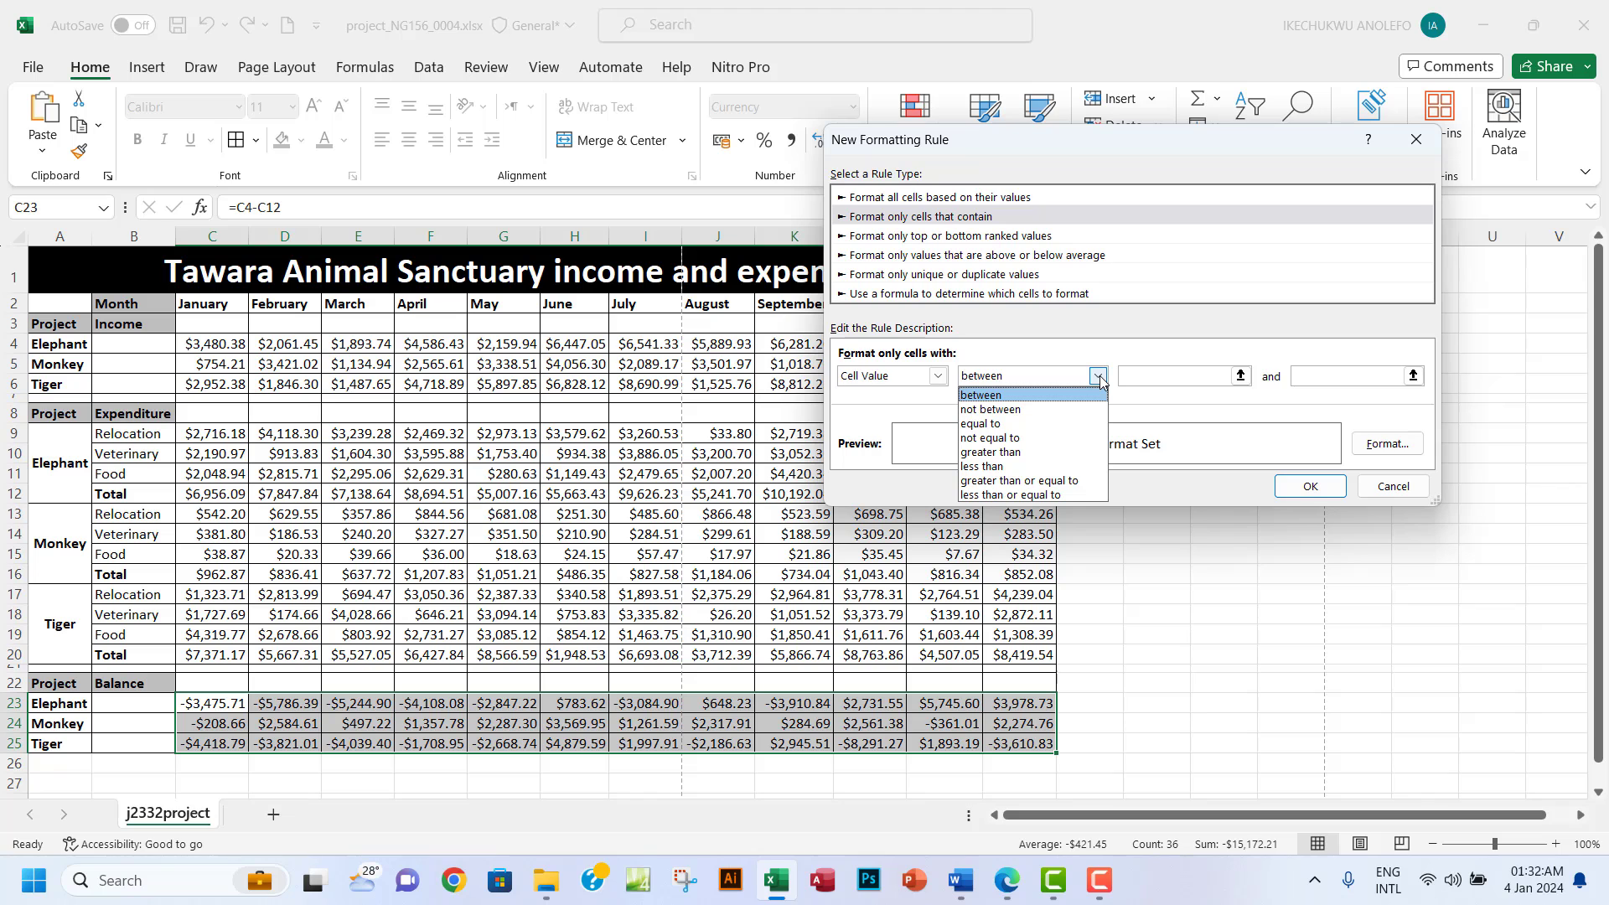
{"action": "left_click", "coordinate": [1006, 880]}
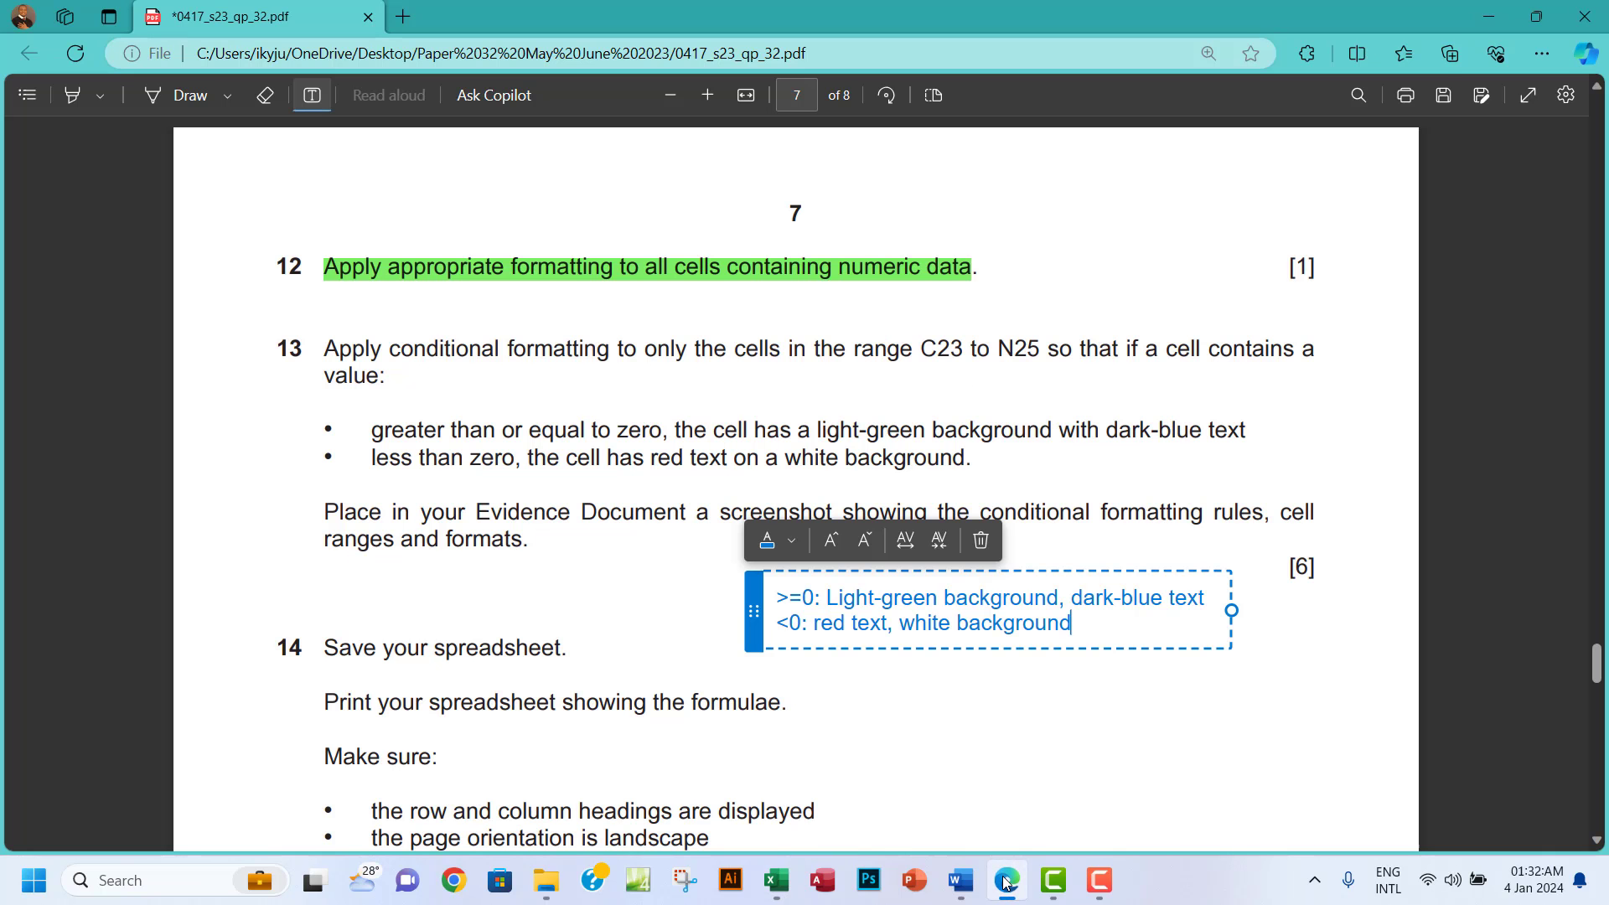
{"action": "left_click", "coordinate": [1005, 883]}
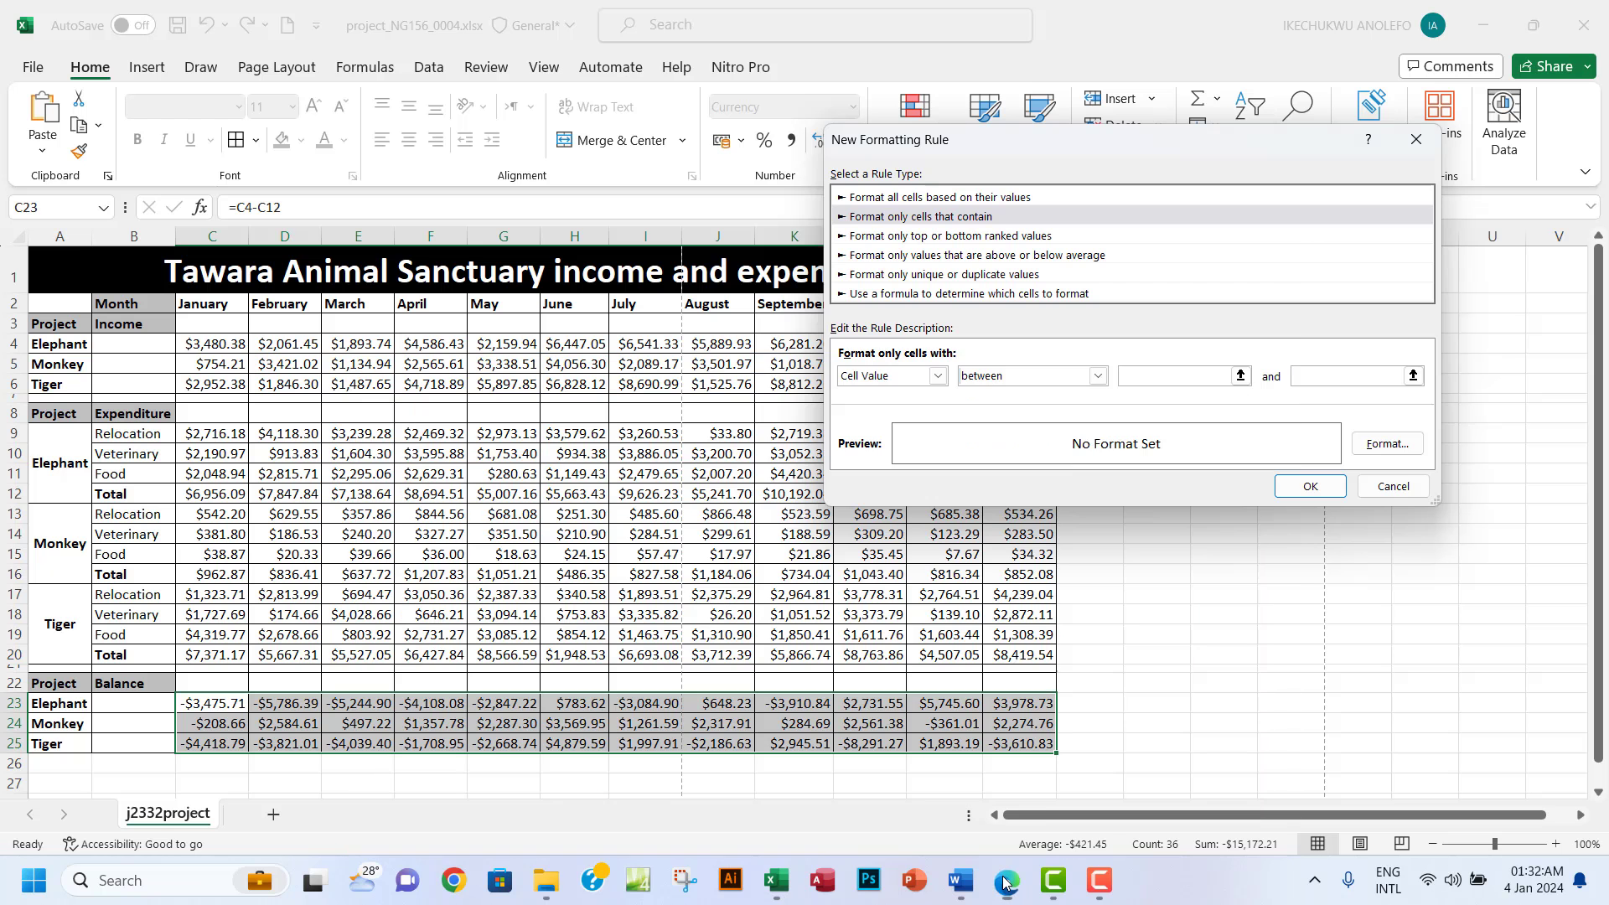
{"action": "left_click", "coordinate": [1096, 376]}
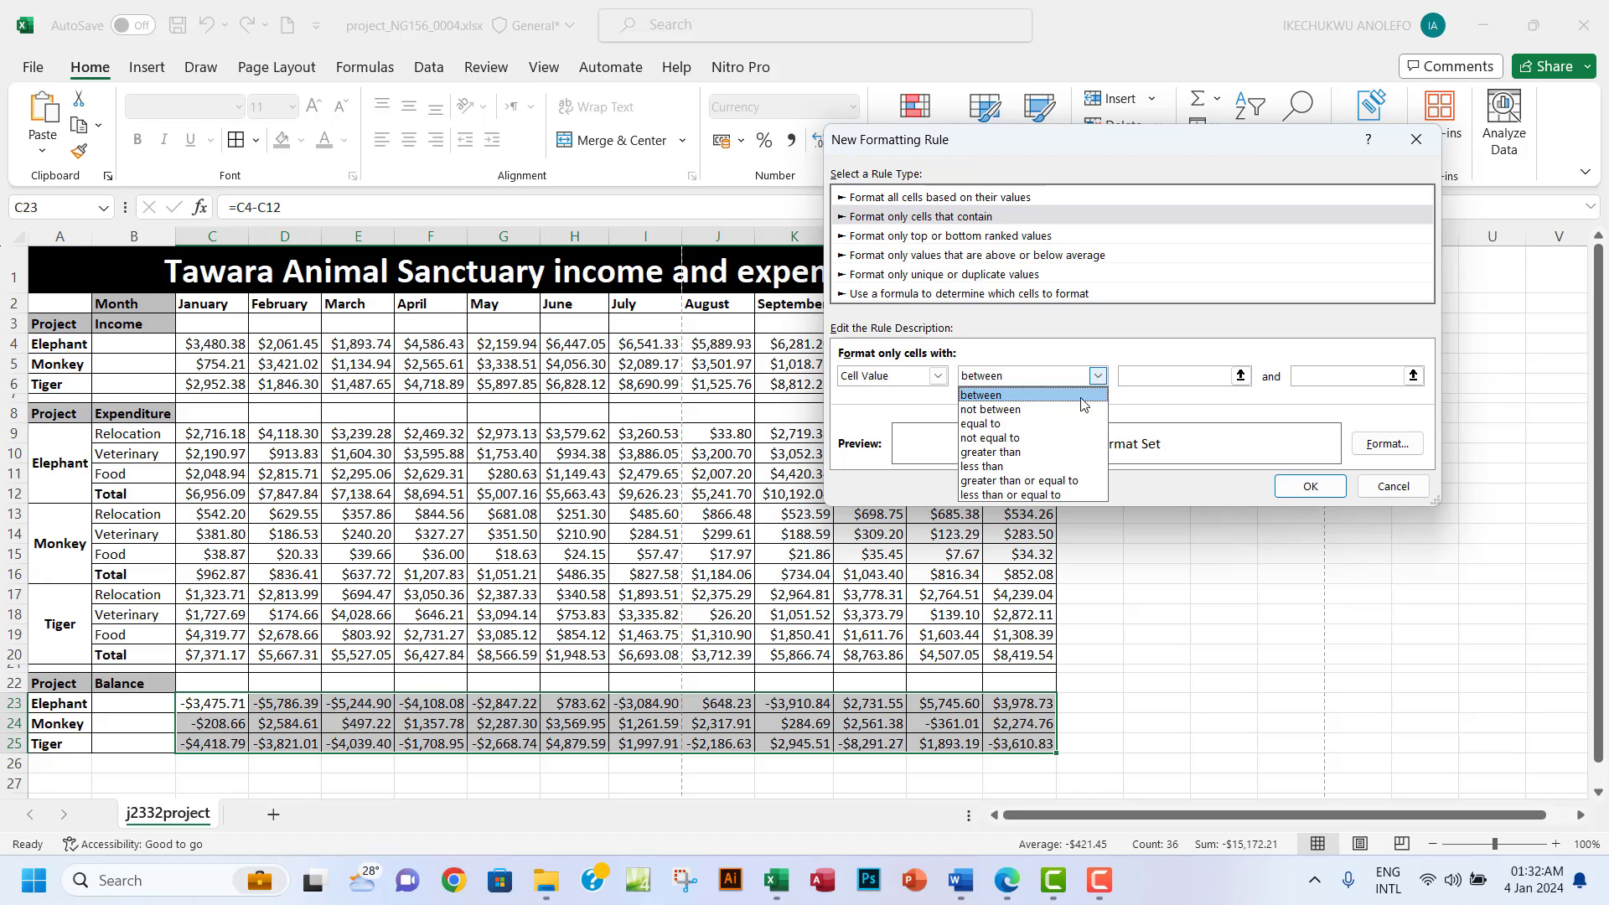
{"action": "left_click", "coordinate": [1042, 485]}
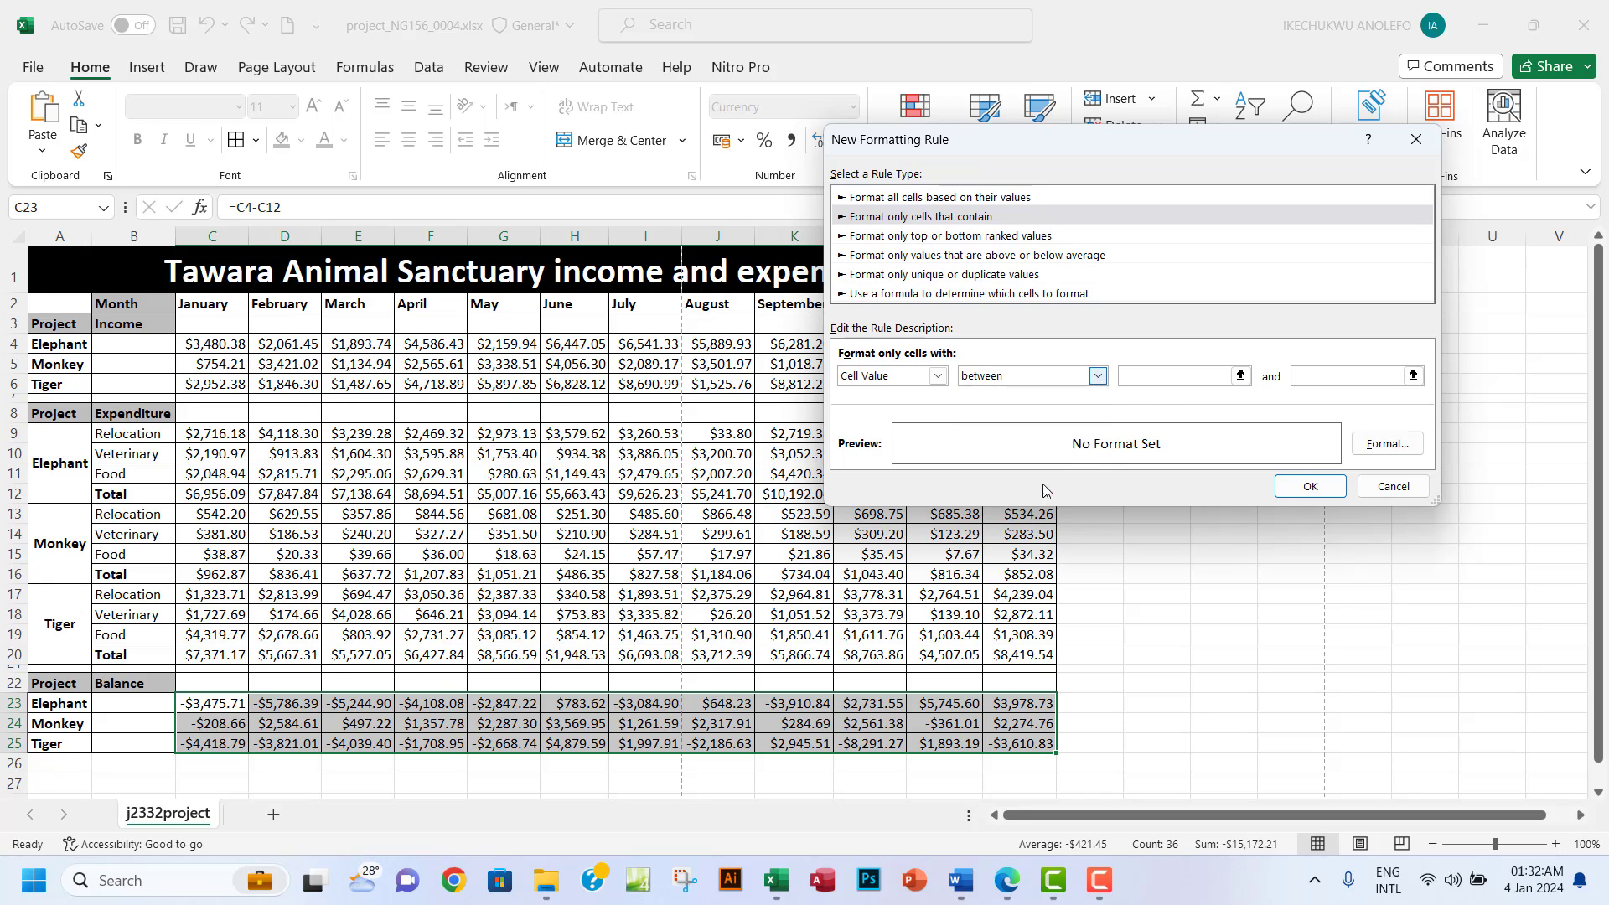
{"action": "left_click", "coordinate": [1145, 375]}
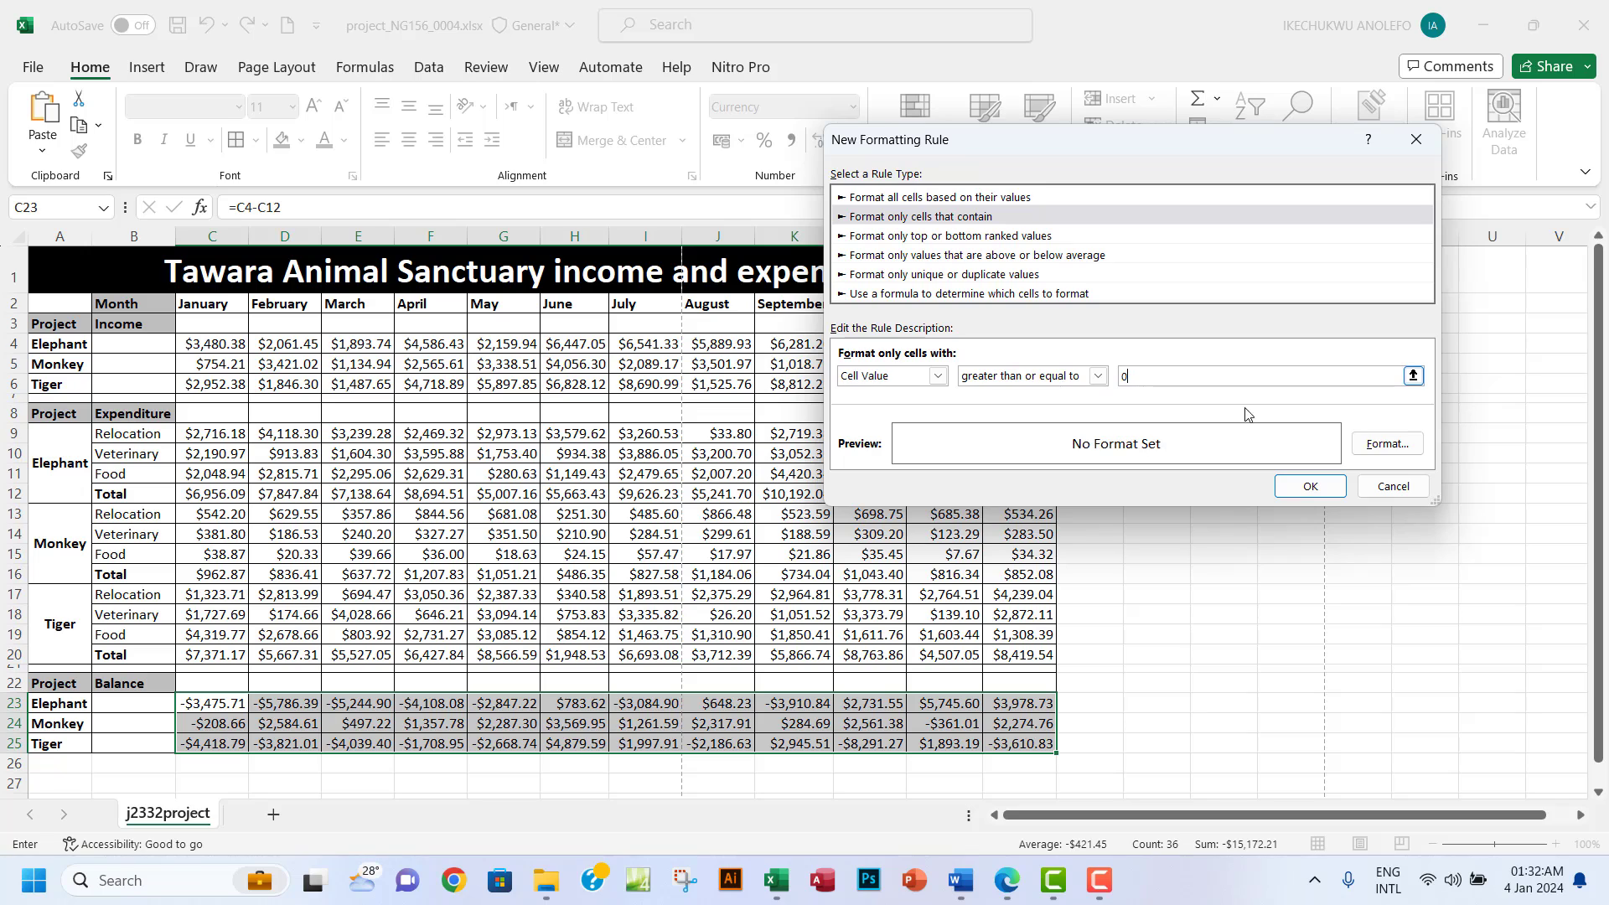
Give the >= 0 rule dark-blue text and a light-green fill, and apply it to C23:N25.
{"action": "left_click", "coordinate": [1380, 446]}
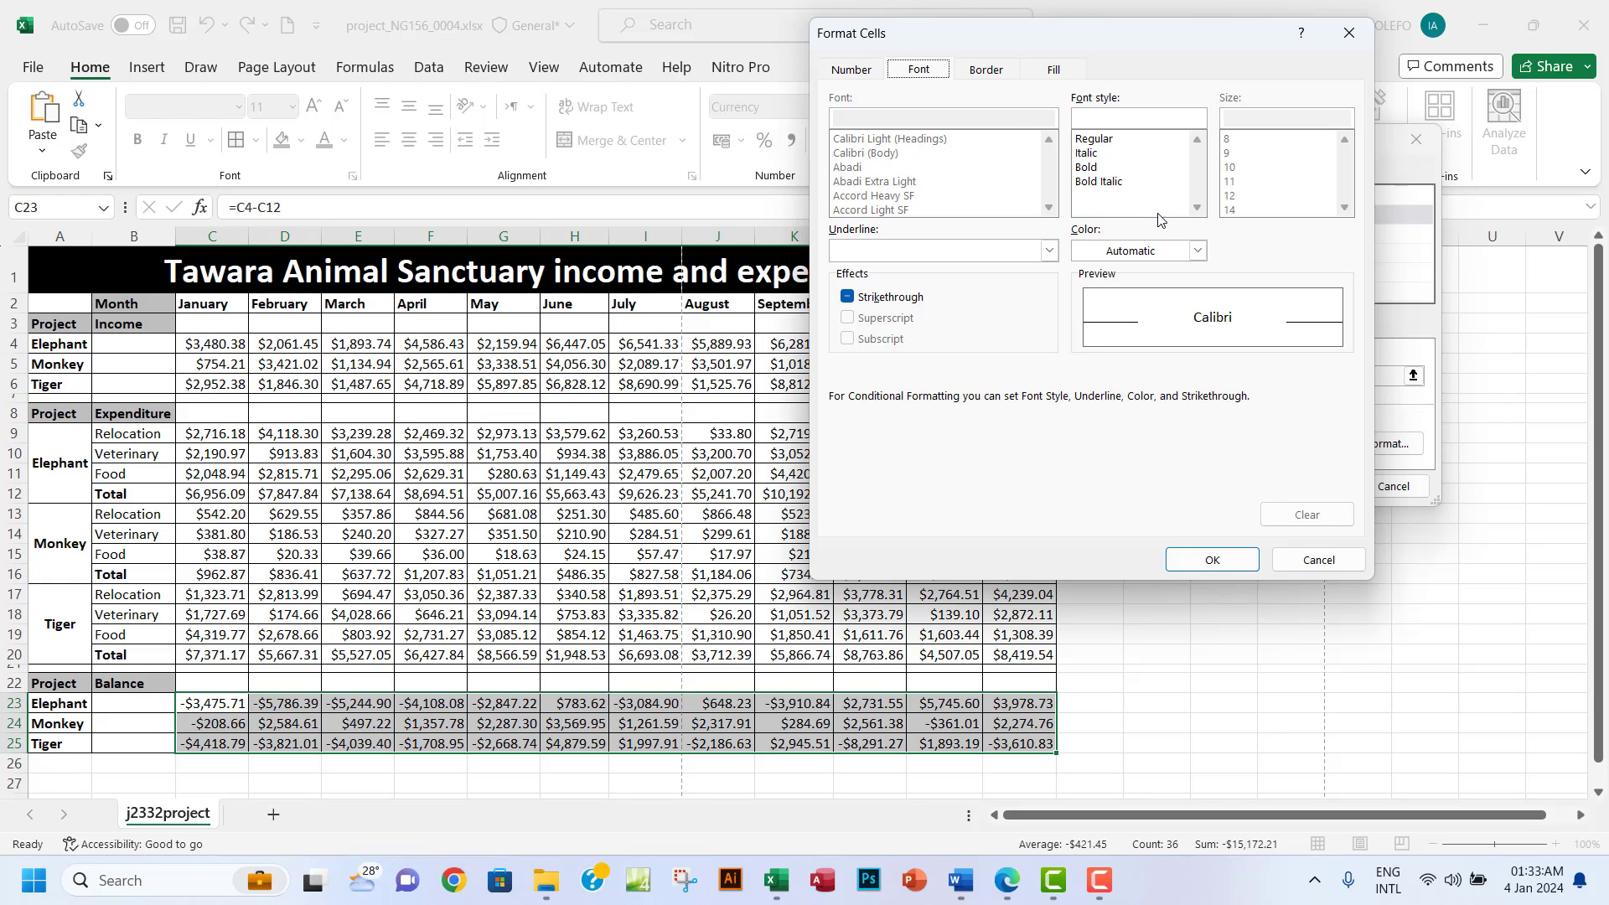
{"action": "left_click", "coordinate": [1199, 251]}
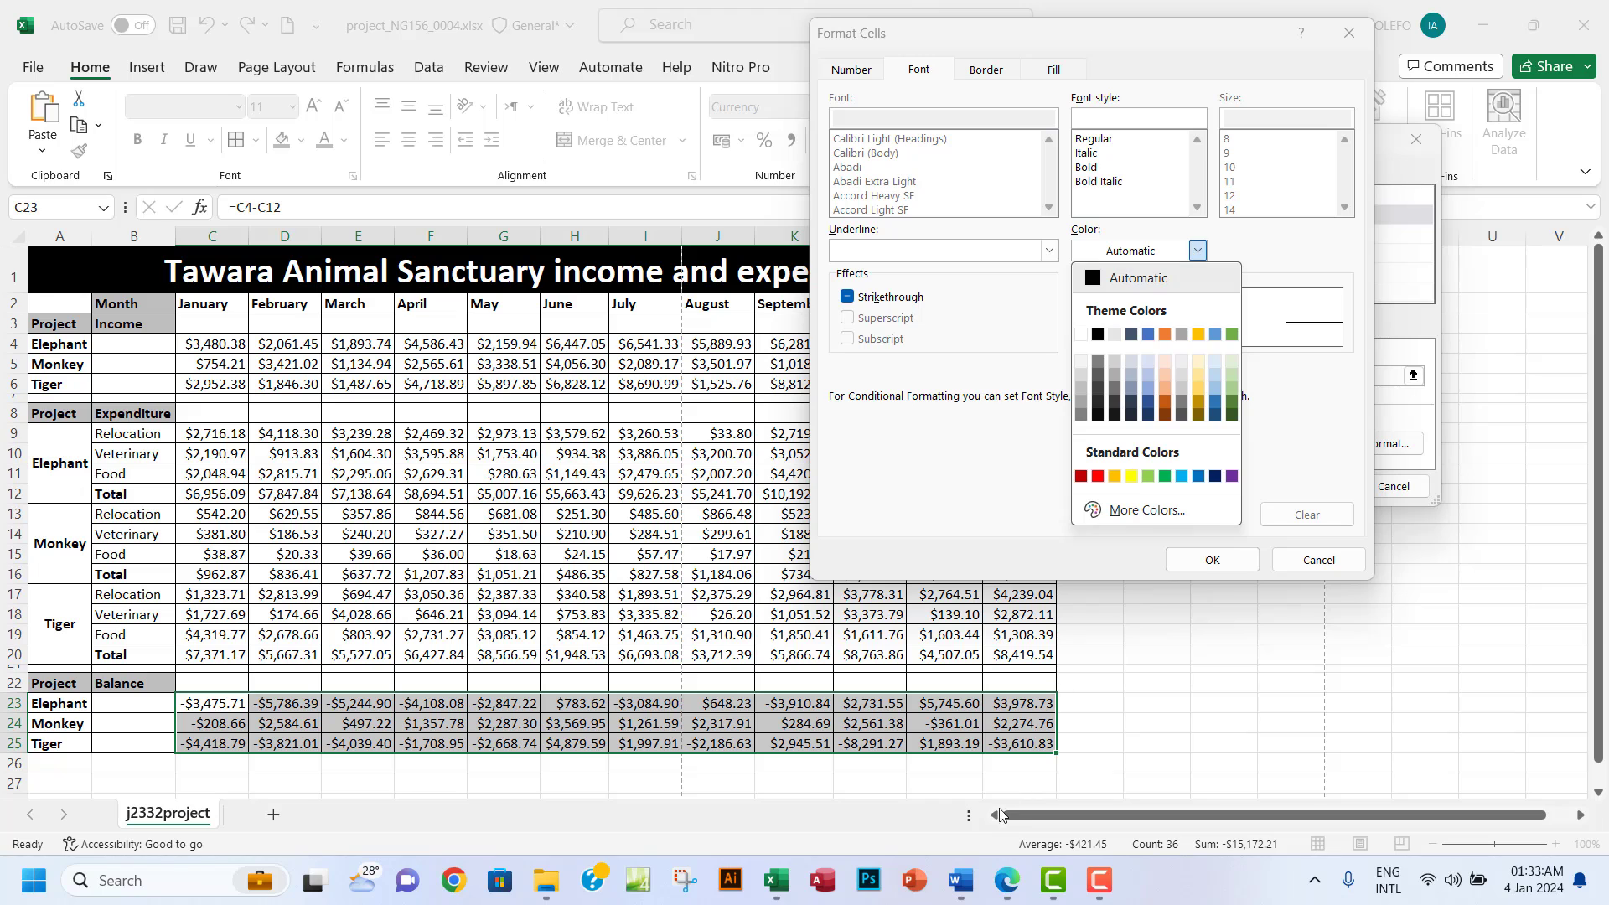
{"action": "left_click", "coordinate": [1005, 882]}
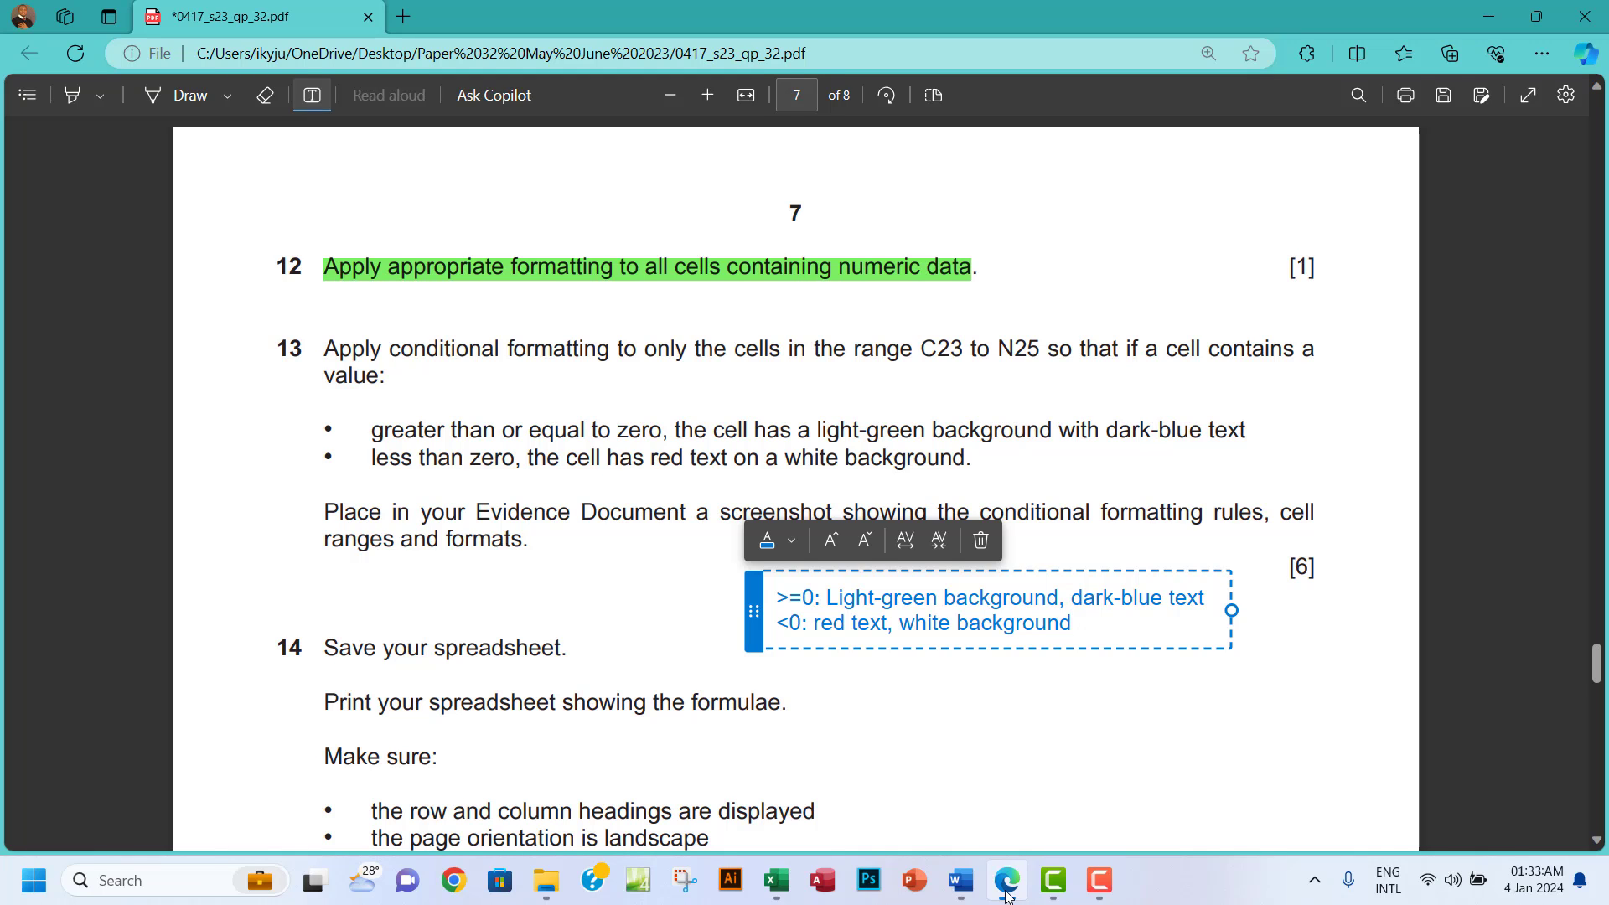
{"action": "left_click", "coordinate": [1008, 893]}
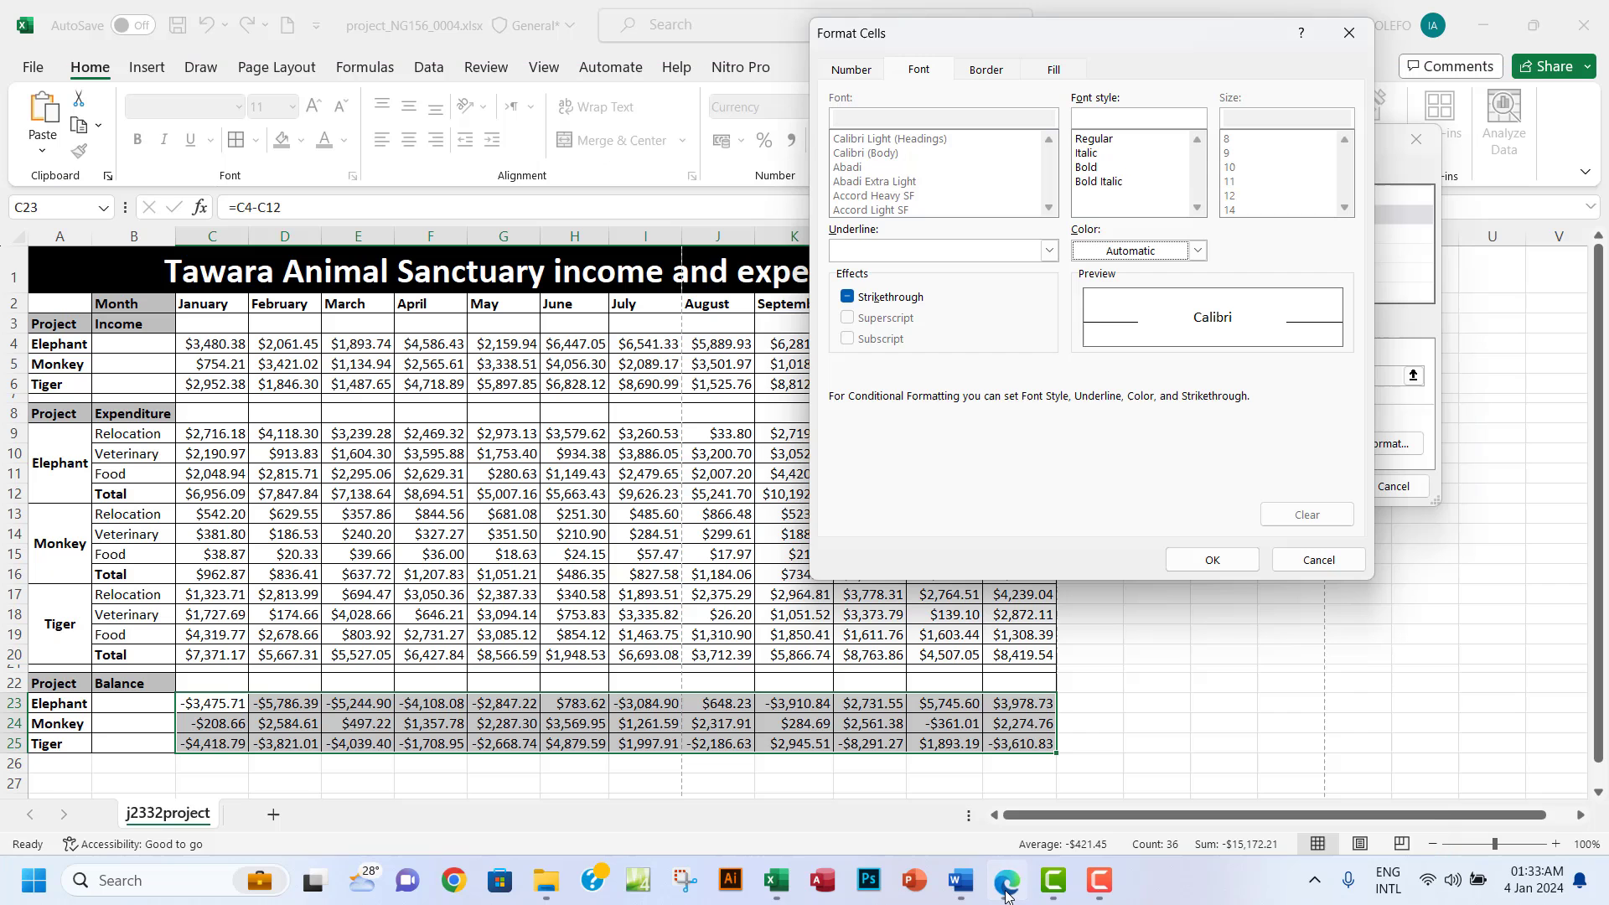
{"action": "left_click", "coordinate": [1195, 251]}
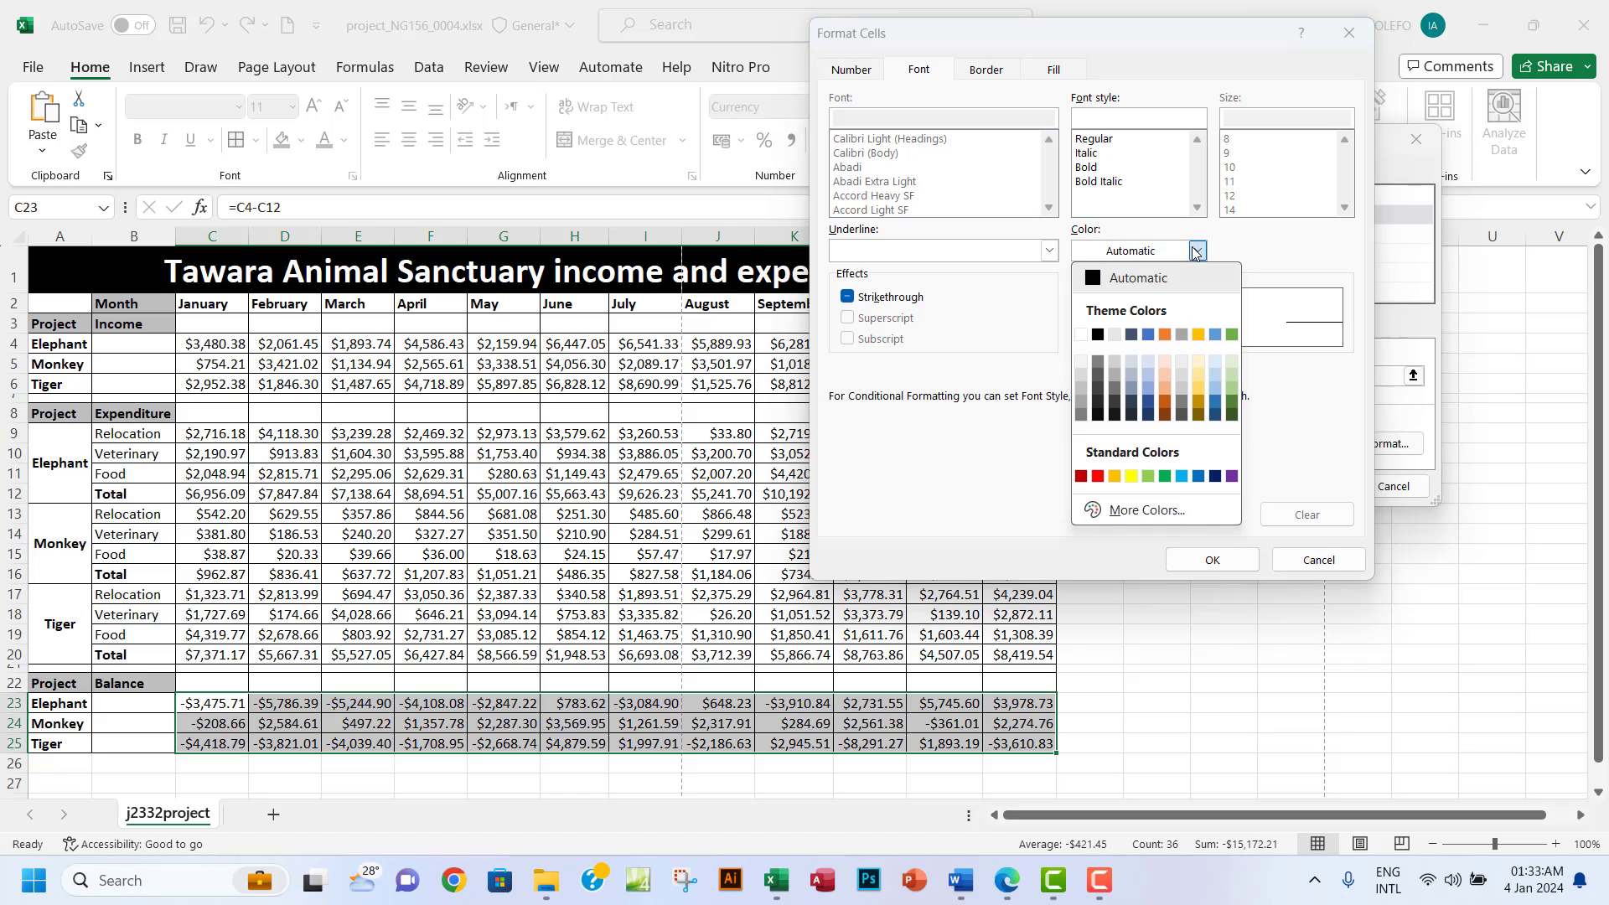
{"action": "left_click", "coordinate": [1148, 412]}
{"action": "left_click", "coordinate": [1046, 72]}
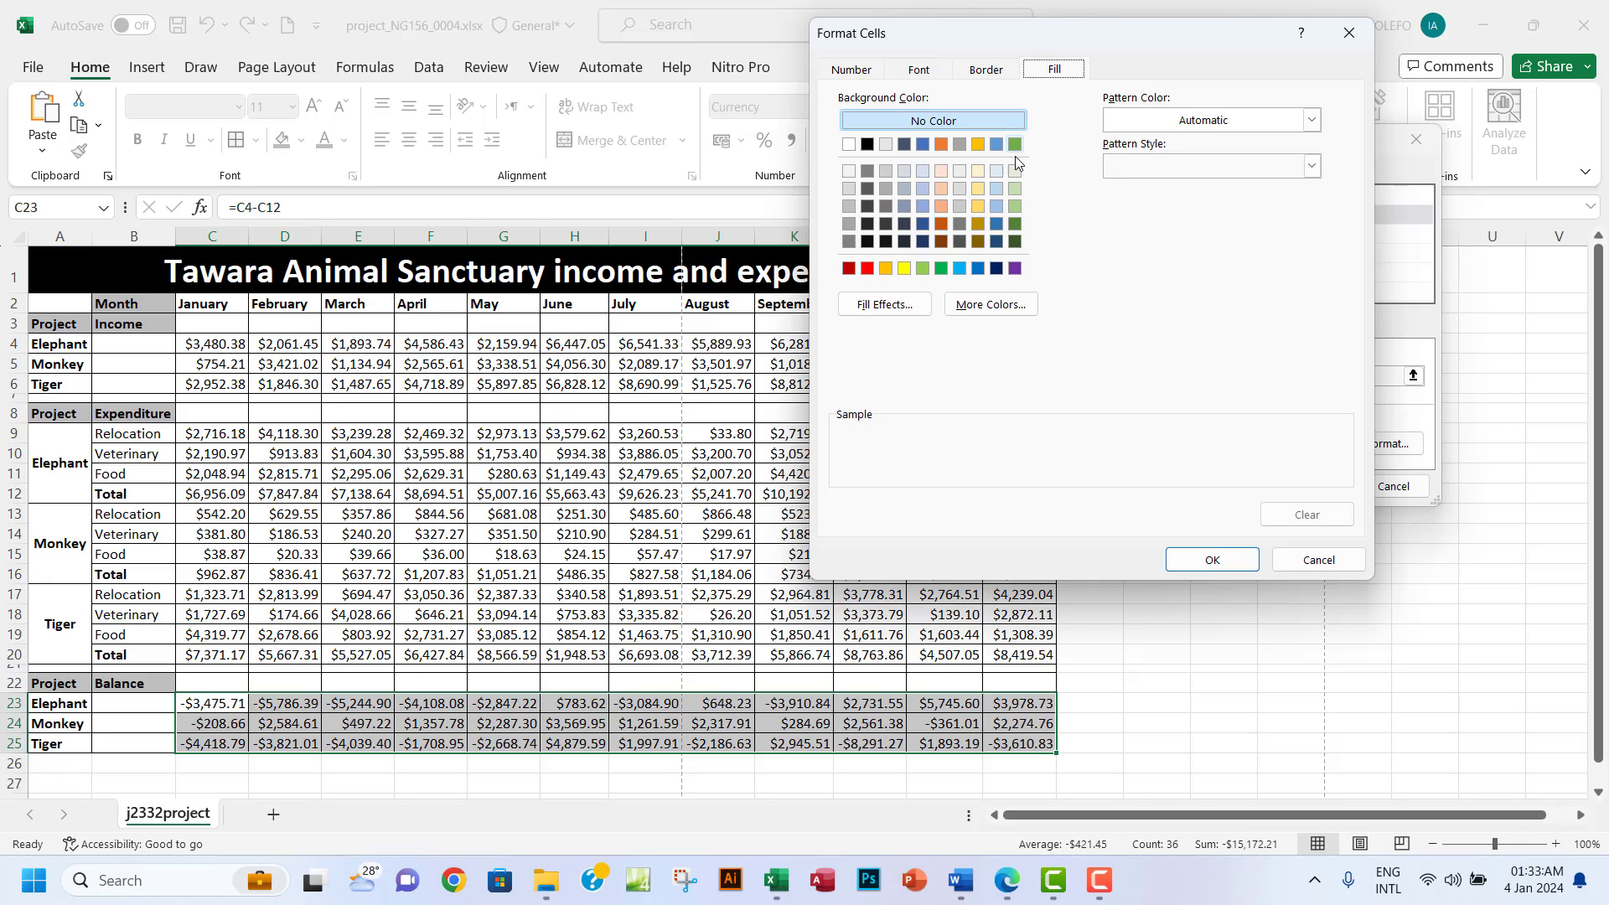
{"action": "left_click", "coordinate": [1015, 172]}
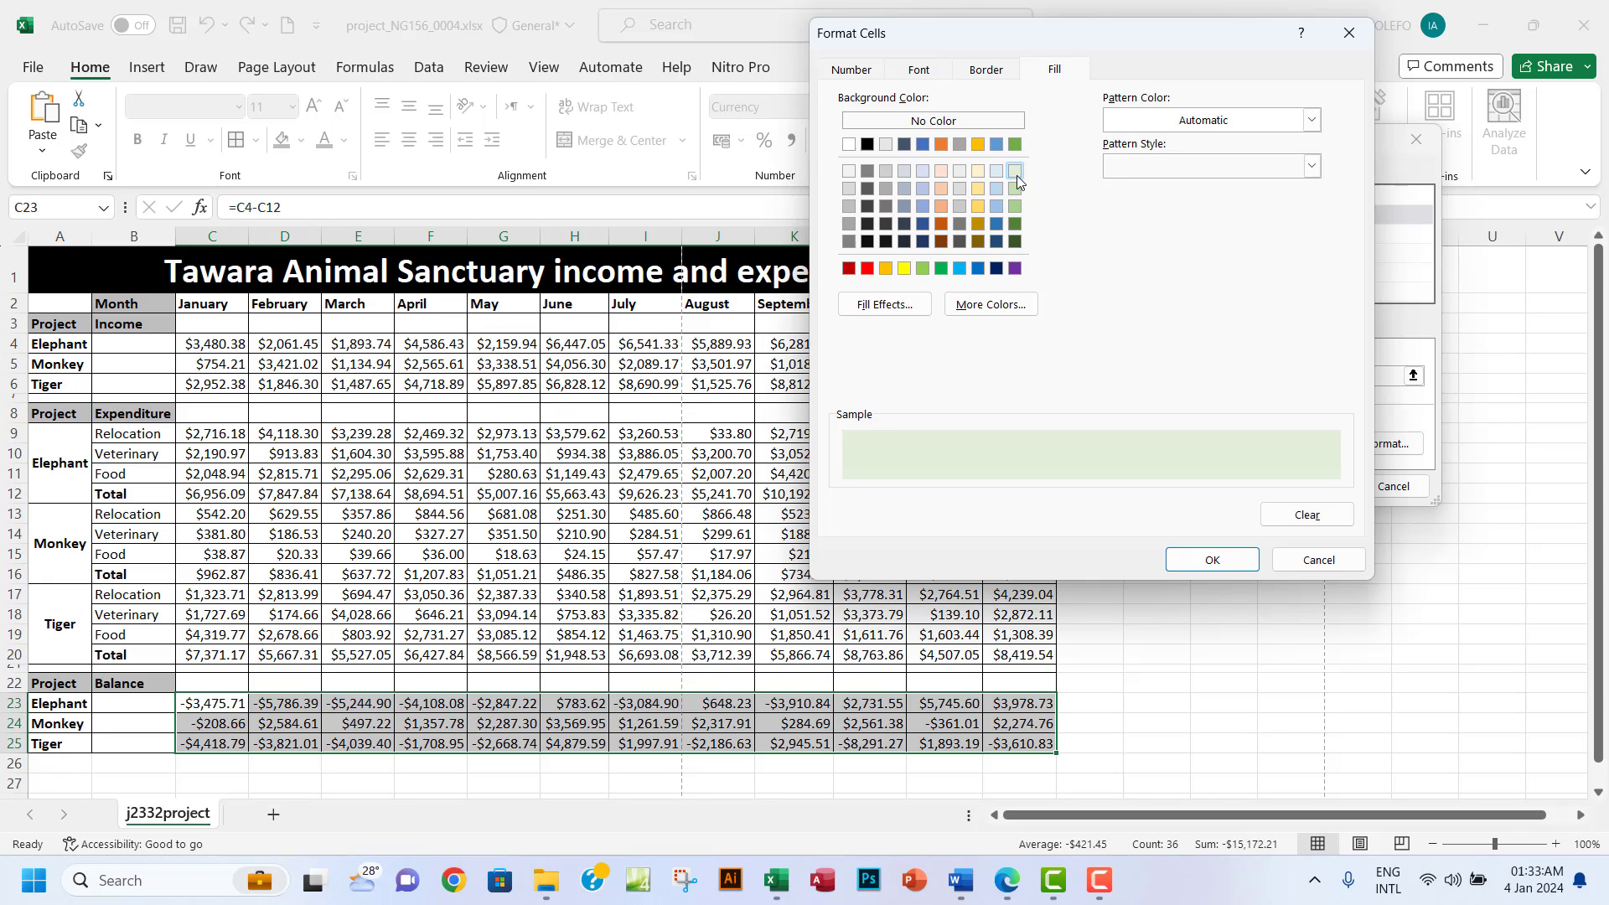
{"action": "left_click", "coordinate": [1010, 884]}
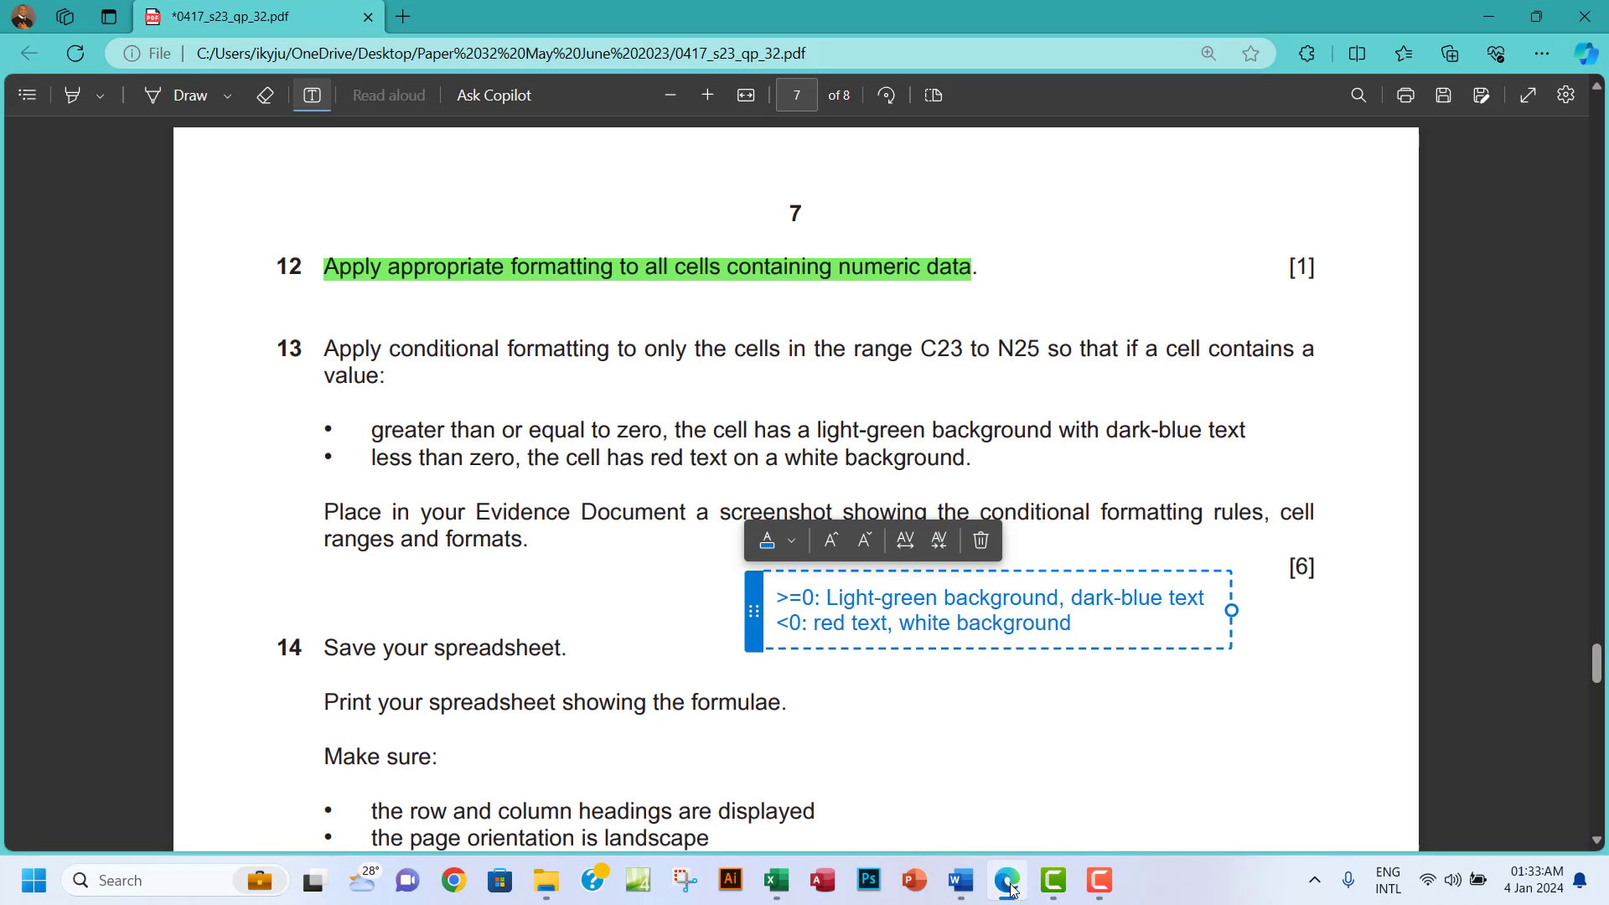
{"action": "left_click", "coordinate": [1009, 884]}
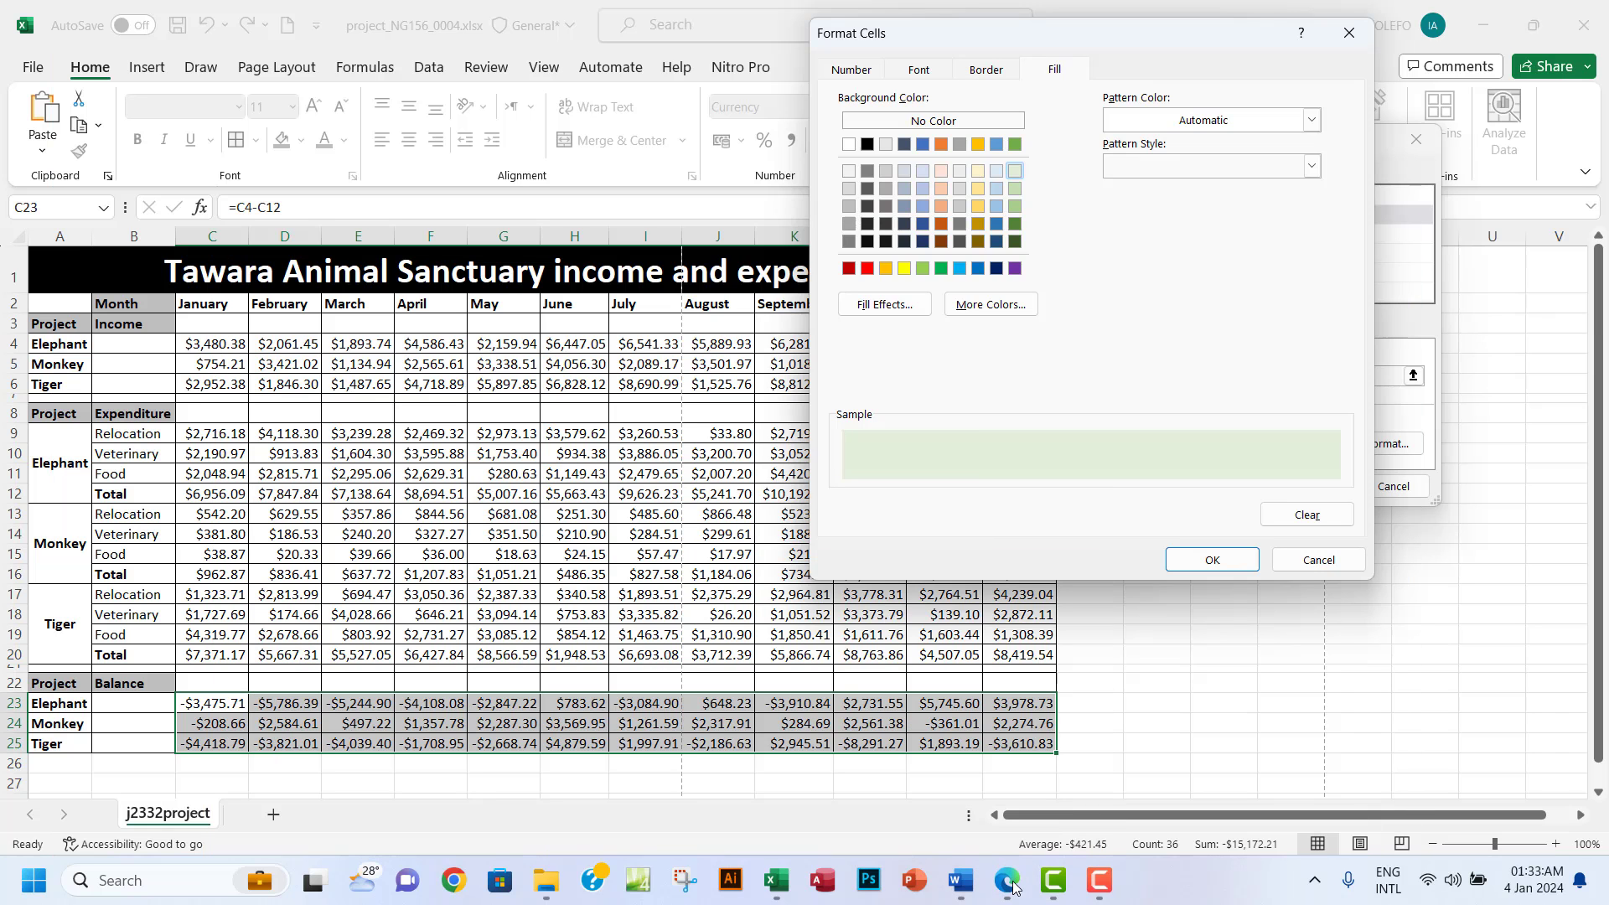
{"action": "left_click", "coordinate": [1212, 560]}
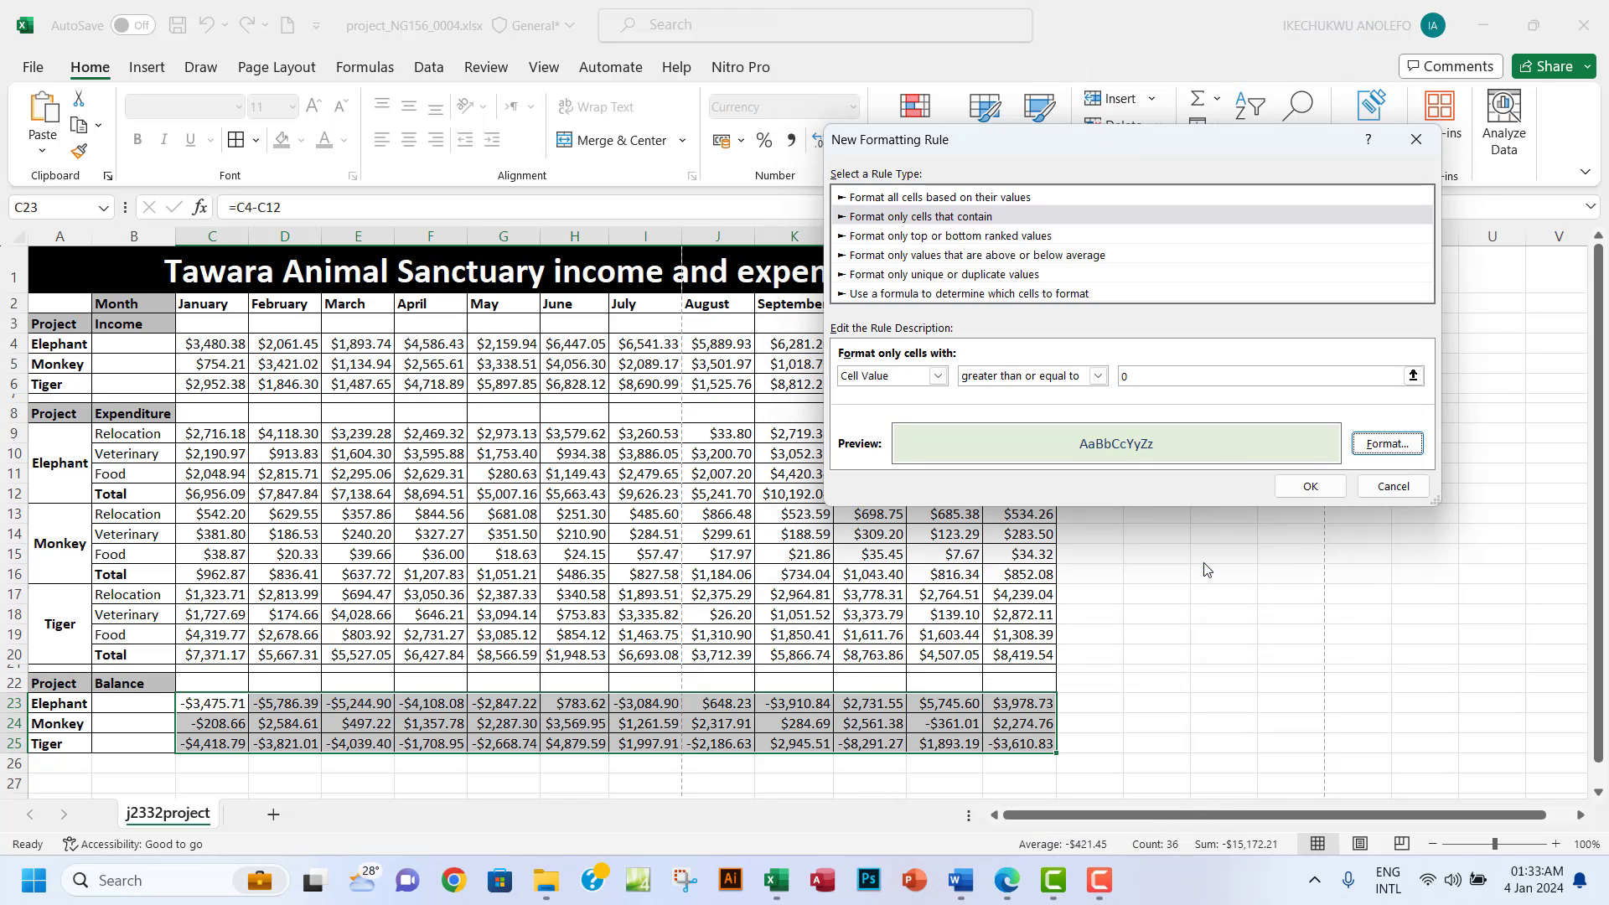
{"action": "left_click", "coordinate": [1324, 494]}
{"action": "left_click", "coordinate": [788, 724]}
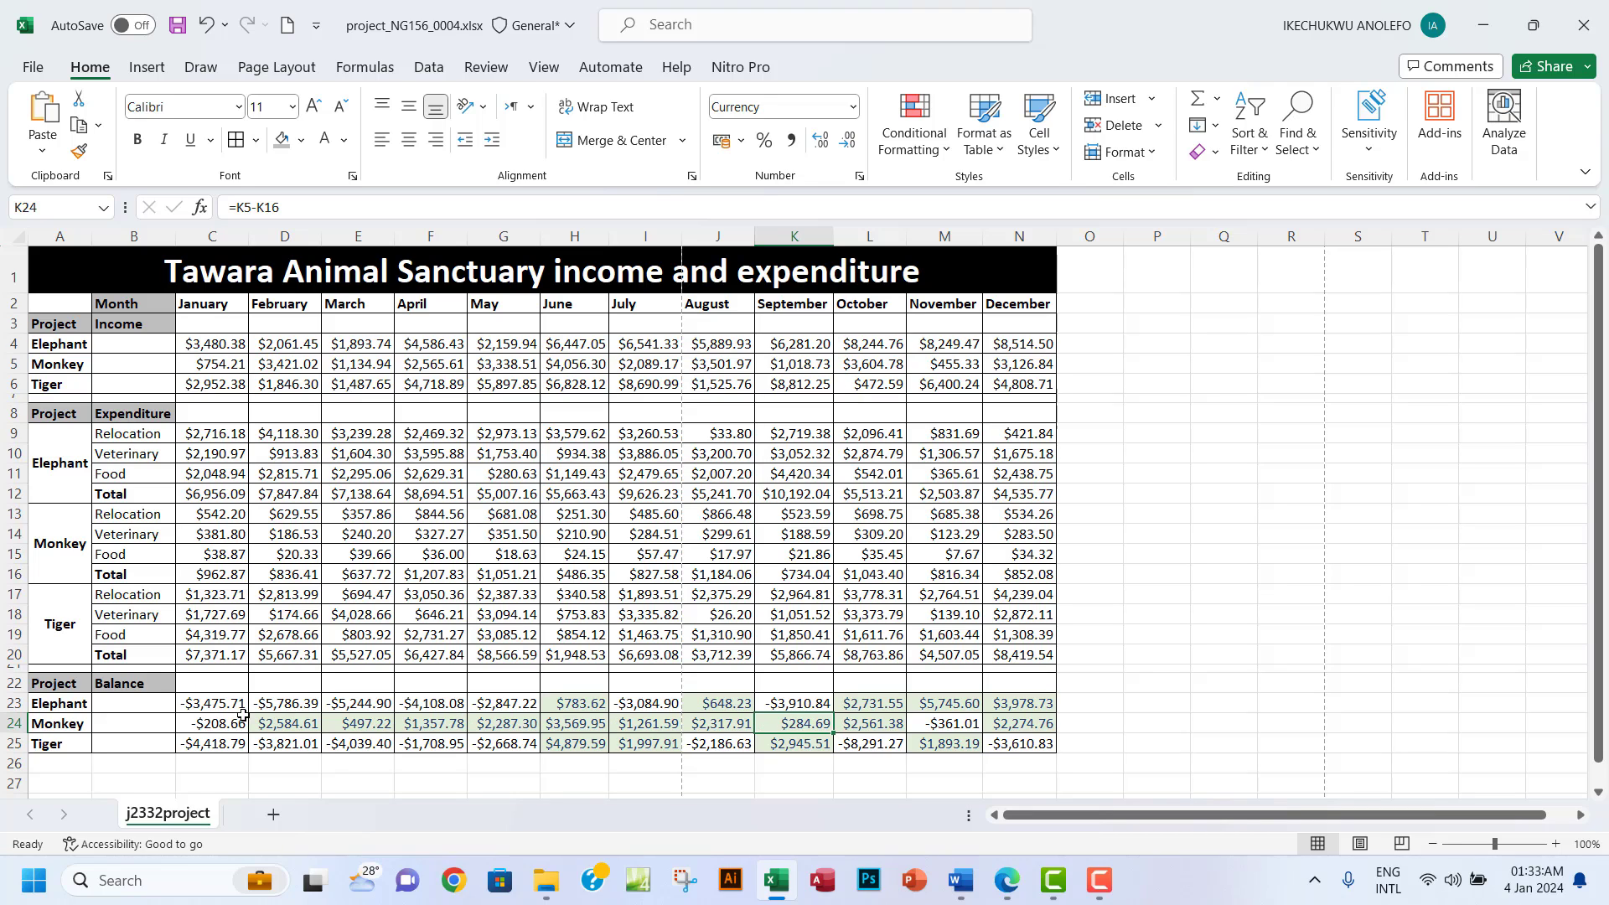
Edit the Cell Value >= 0 rule on C23:N25 to use a darker green fill and apply it.
{"action": "left_click_drag", "start_coordinate": [220, 707], "coordinate": [1035, 743]}
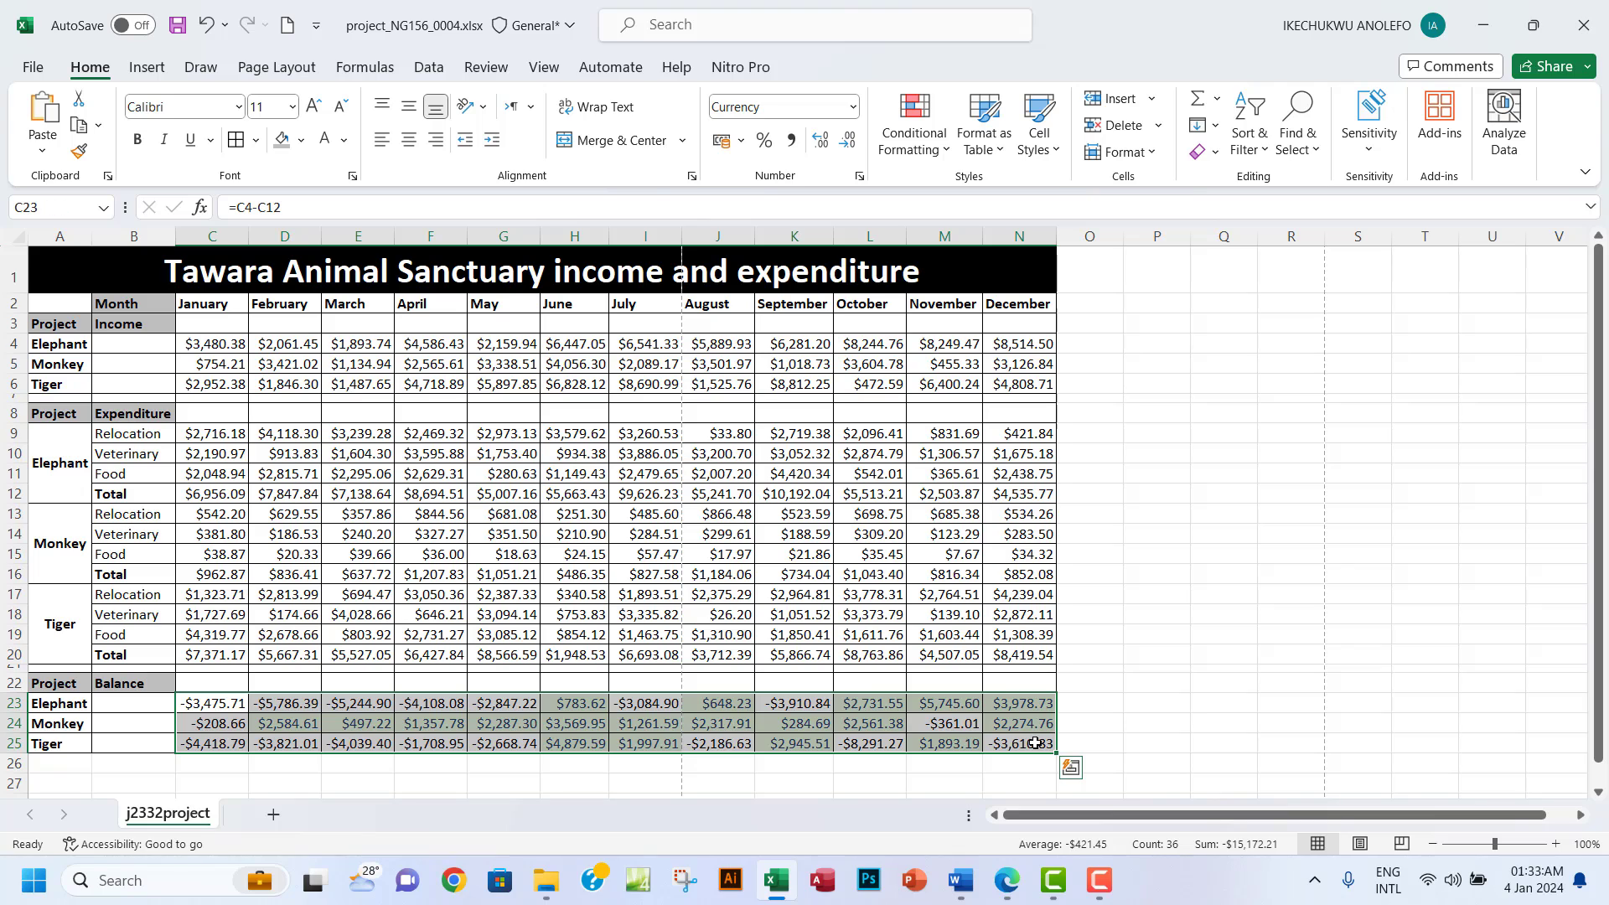
{"action": "left_click", "coordinate": [939, 144]}
{"action": "left_click", "coordinate": [992, 460]}
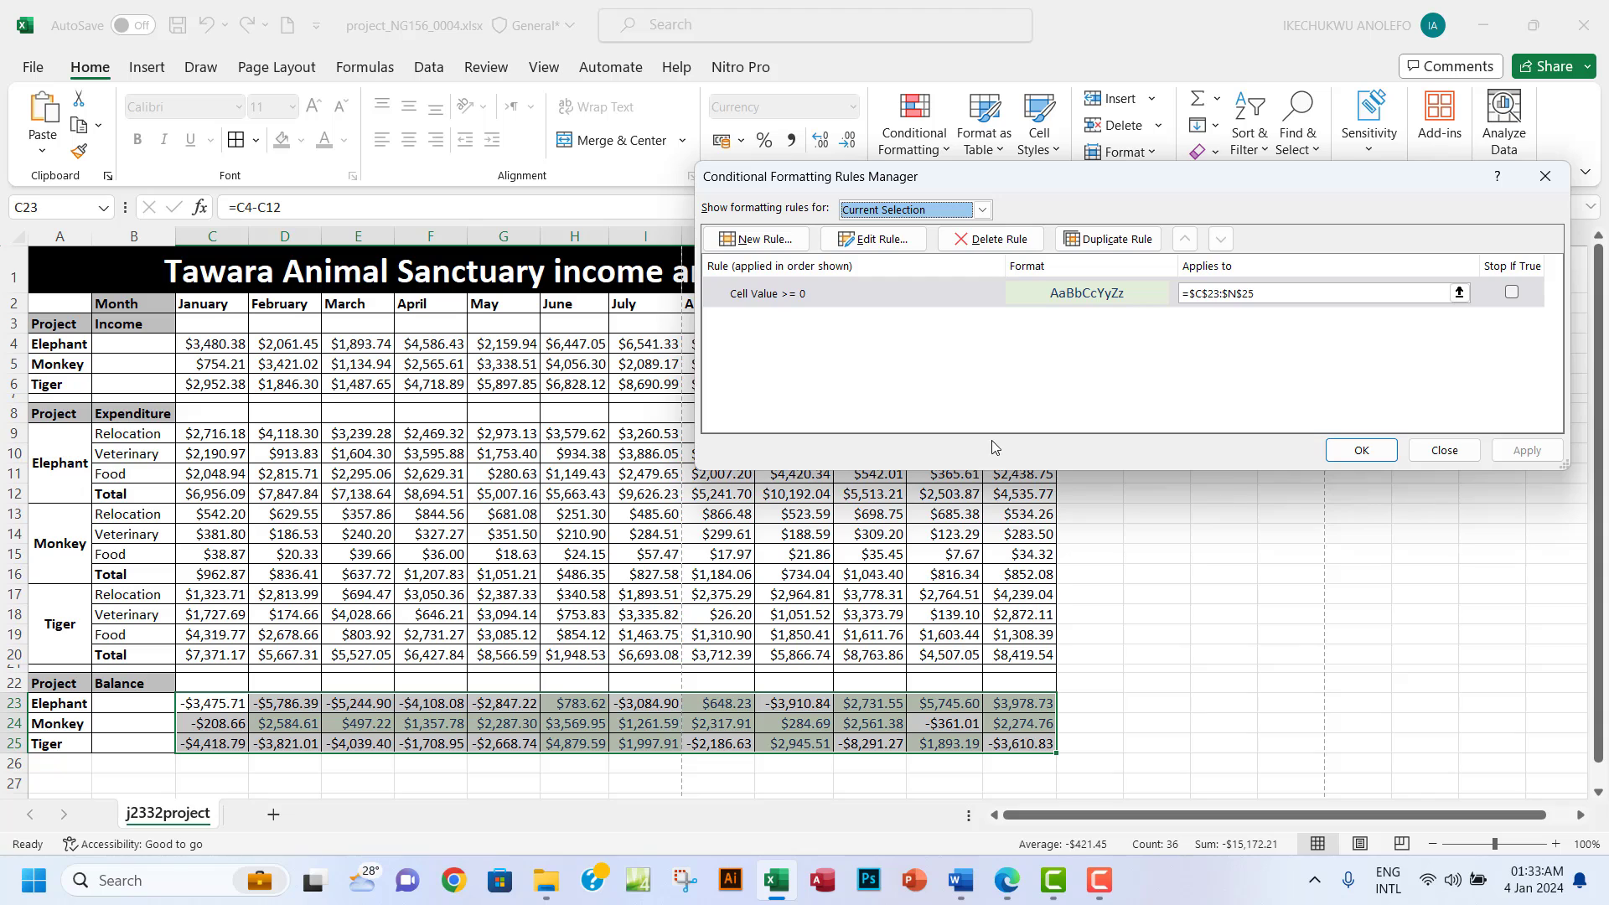
{"action": "left_click", "coordinate": [876, 240]}
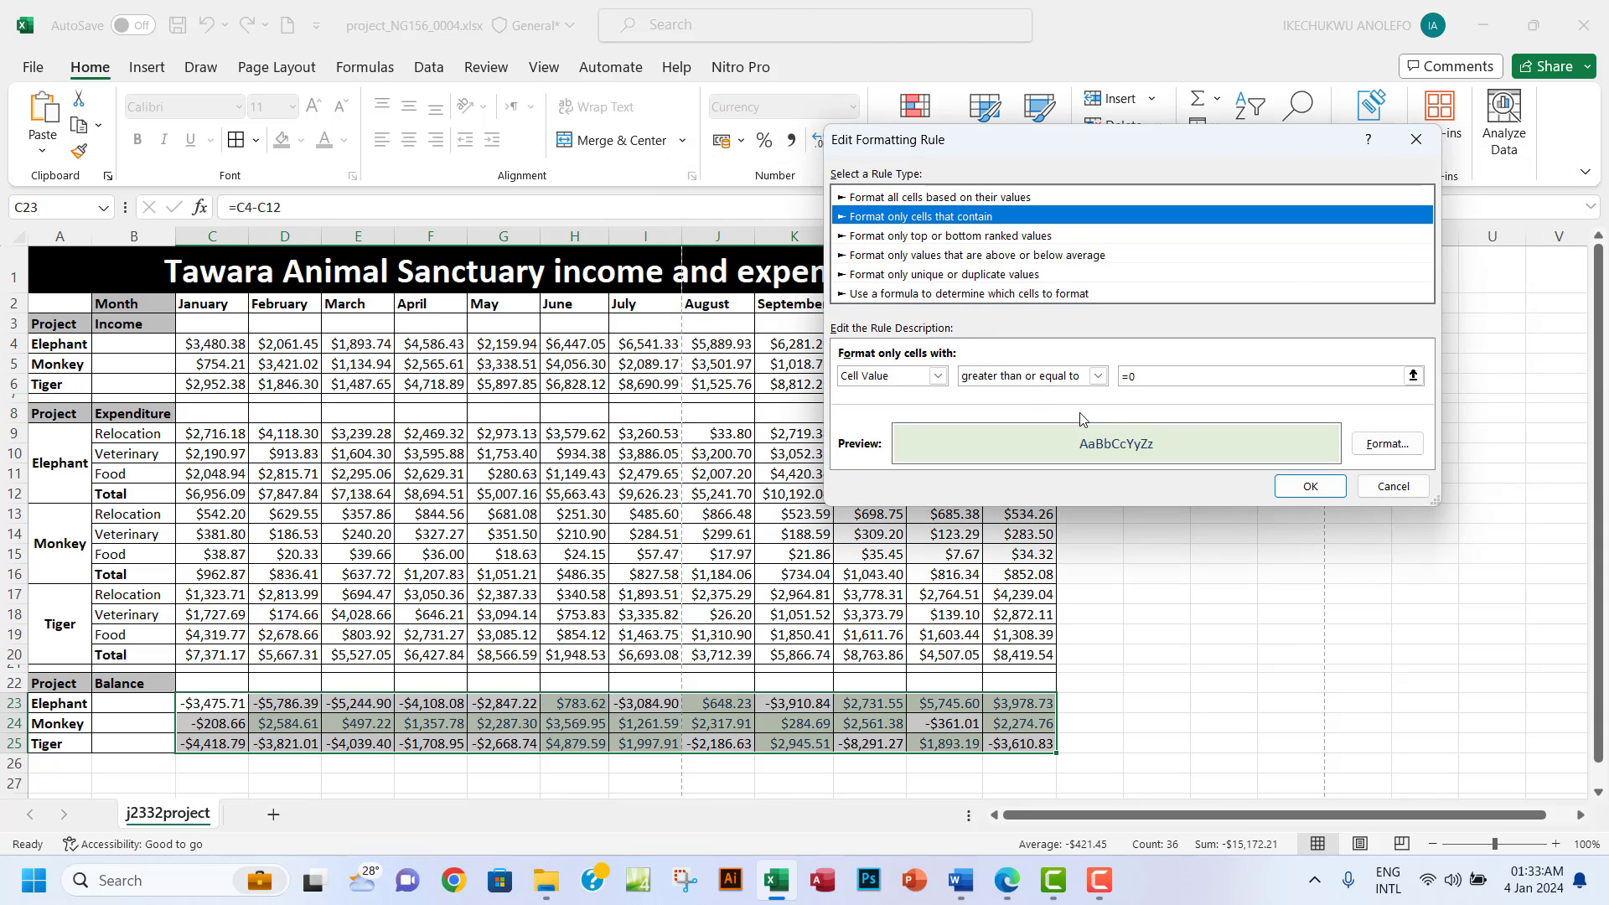
{"action": "left_click", "coordinate": [1359, 450]}
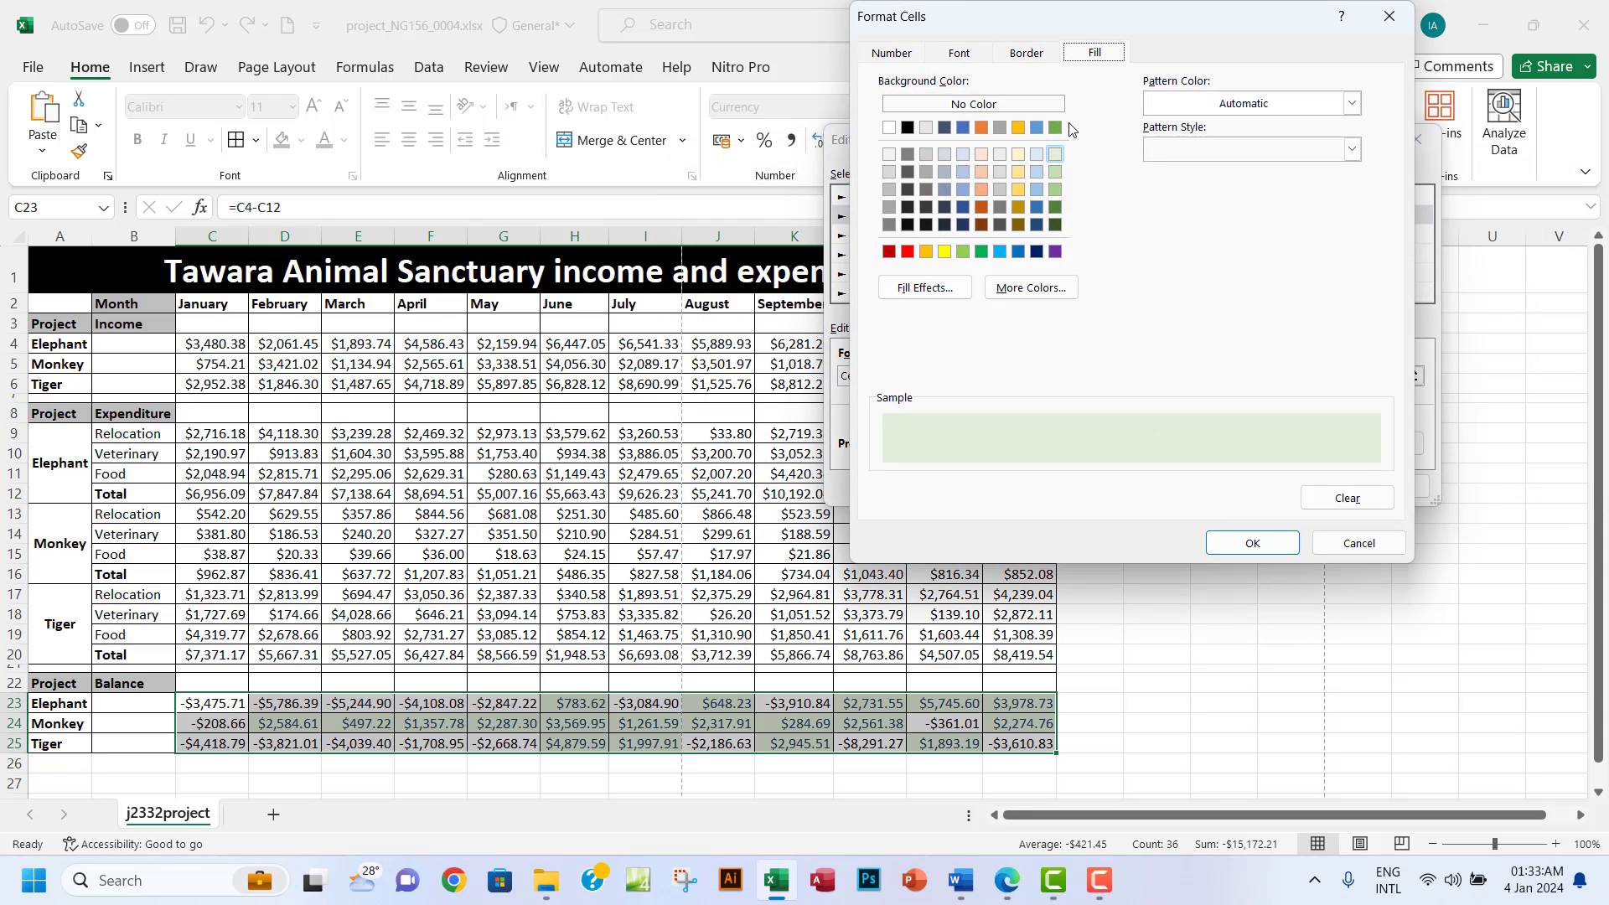
{"action": "left_click", "coordinate": [1055, 173]}
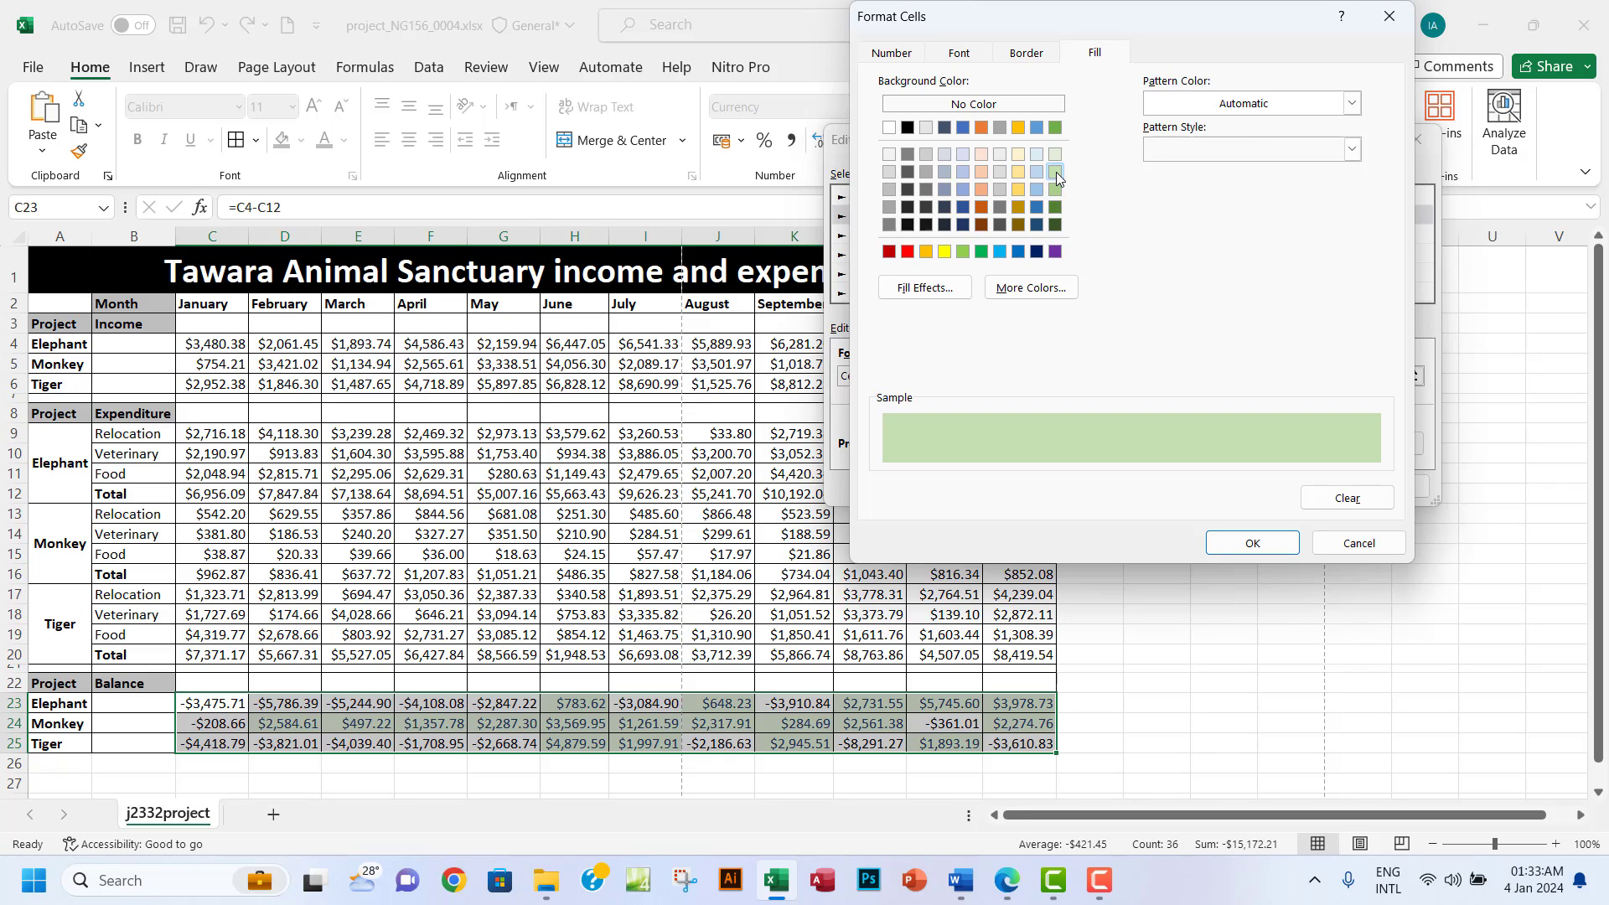
{"action": "left_click", "coordinate": [1256, 543]}
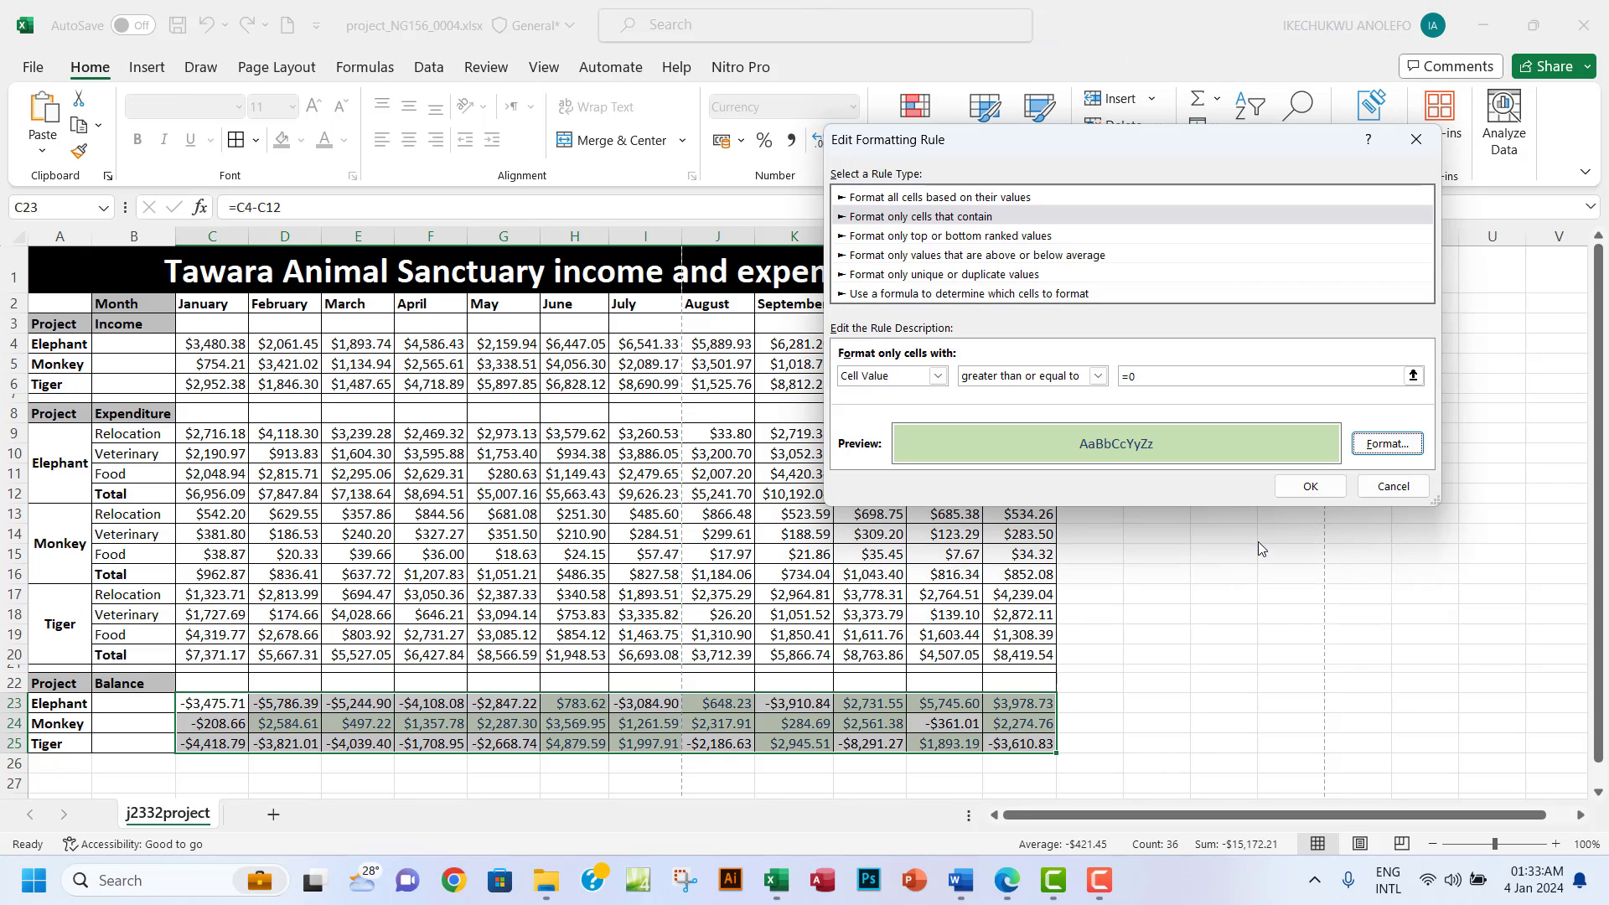
{"action": "left_click", "coordinate": [1312, 488]}
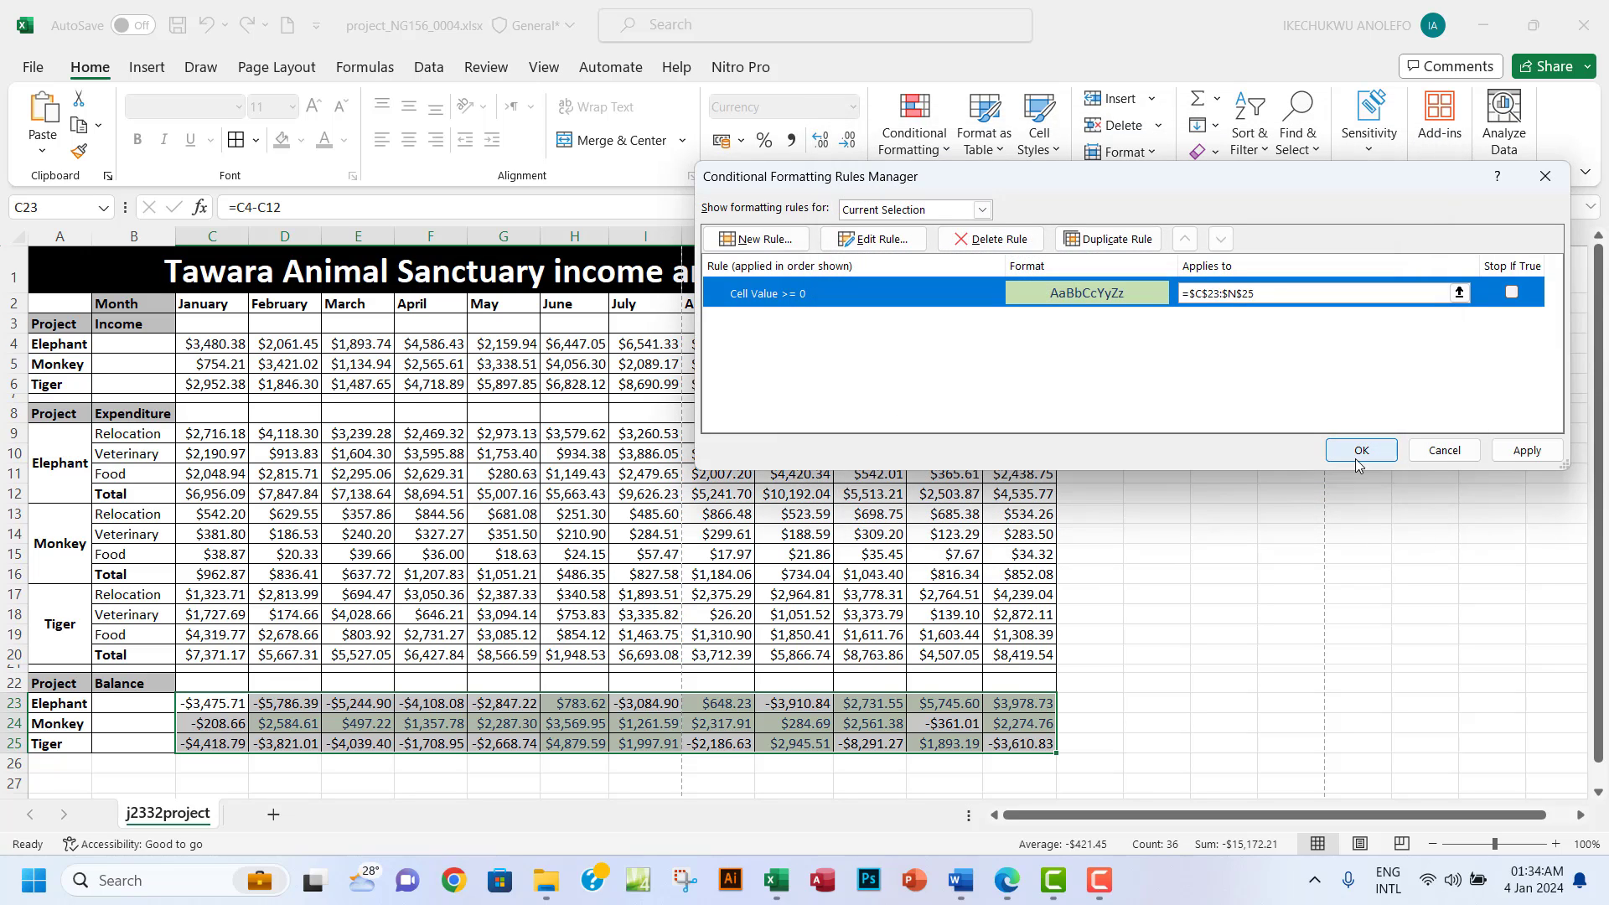
{"action": "left_click", "coordinate": [1528, 452]}
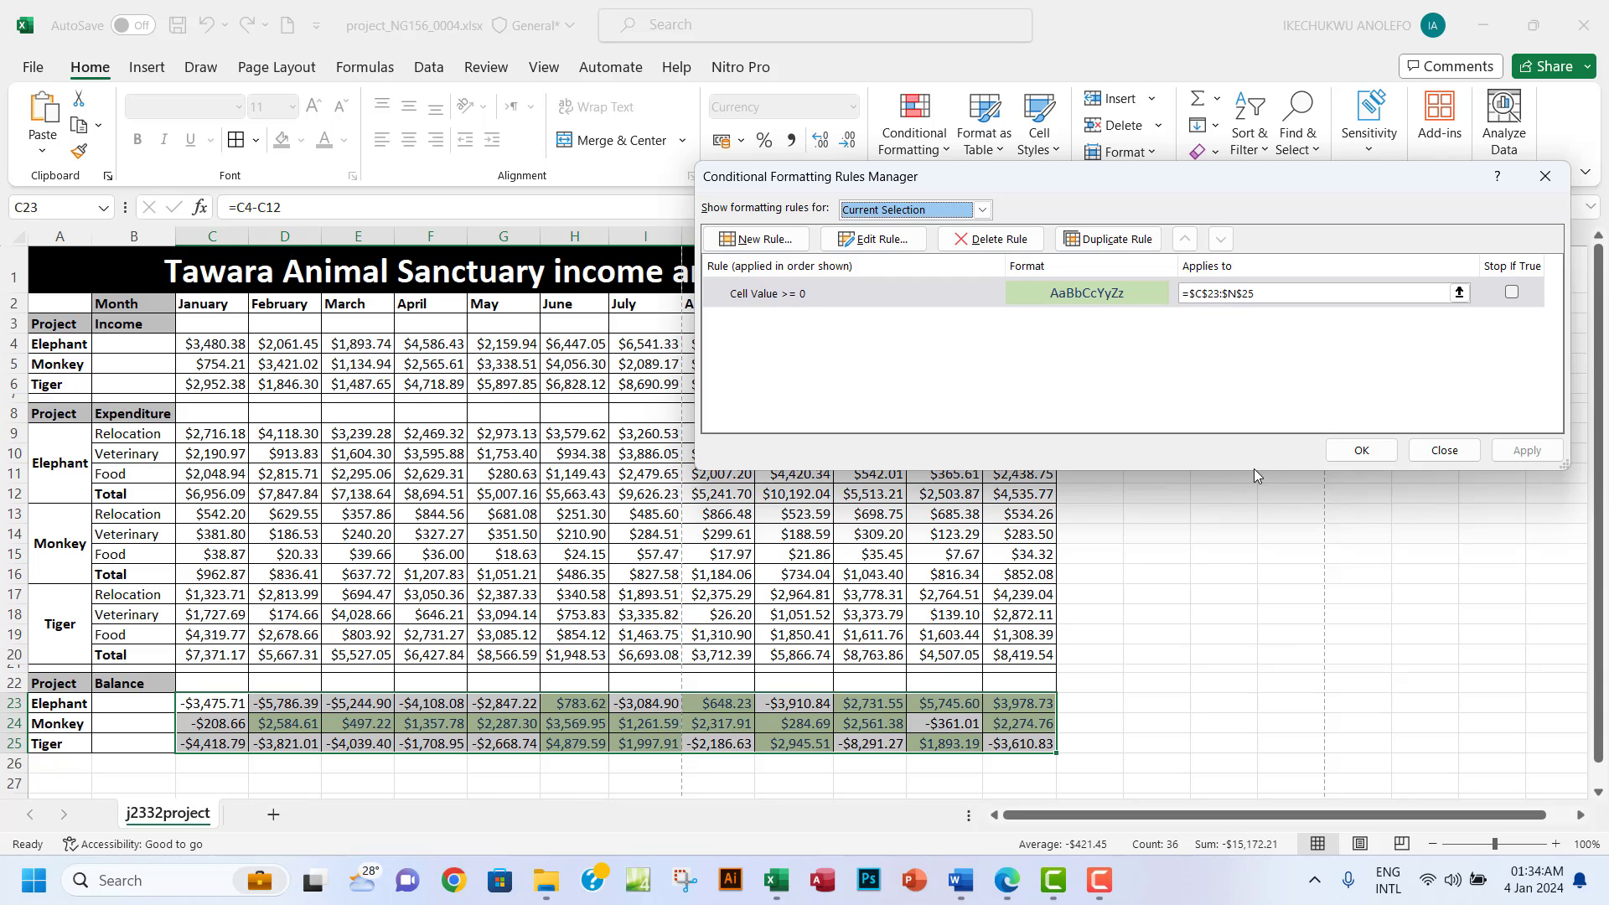
{"action": "left_click", "coordinate": [1006, 881]}
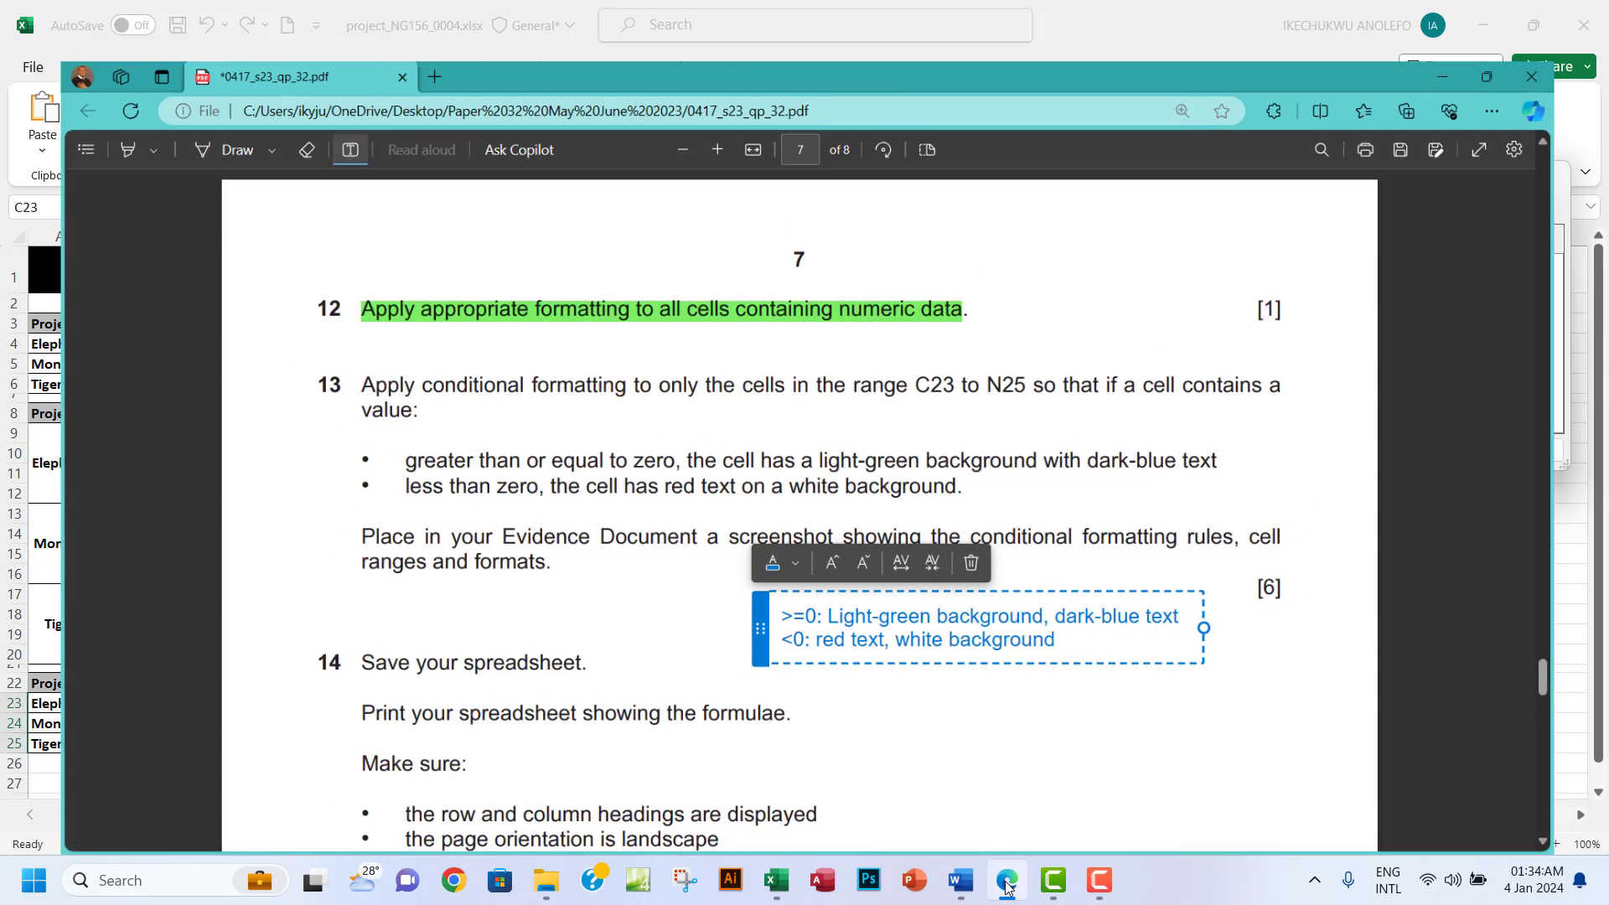
{"action": "left_click", "coordinate": [1007, 884]}
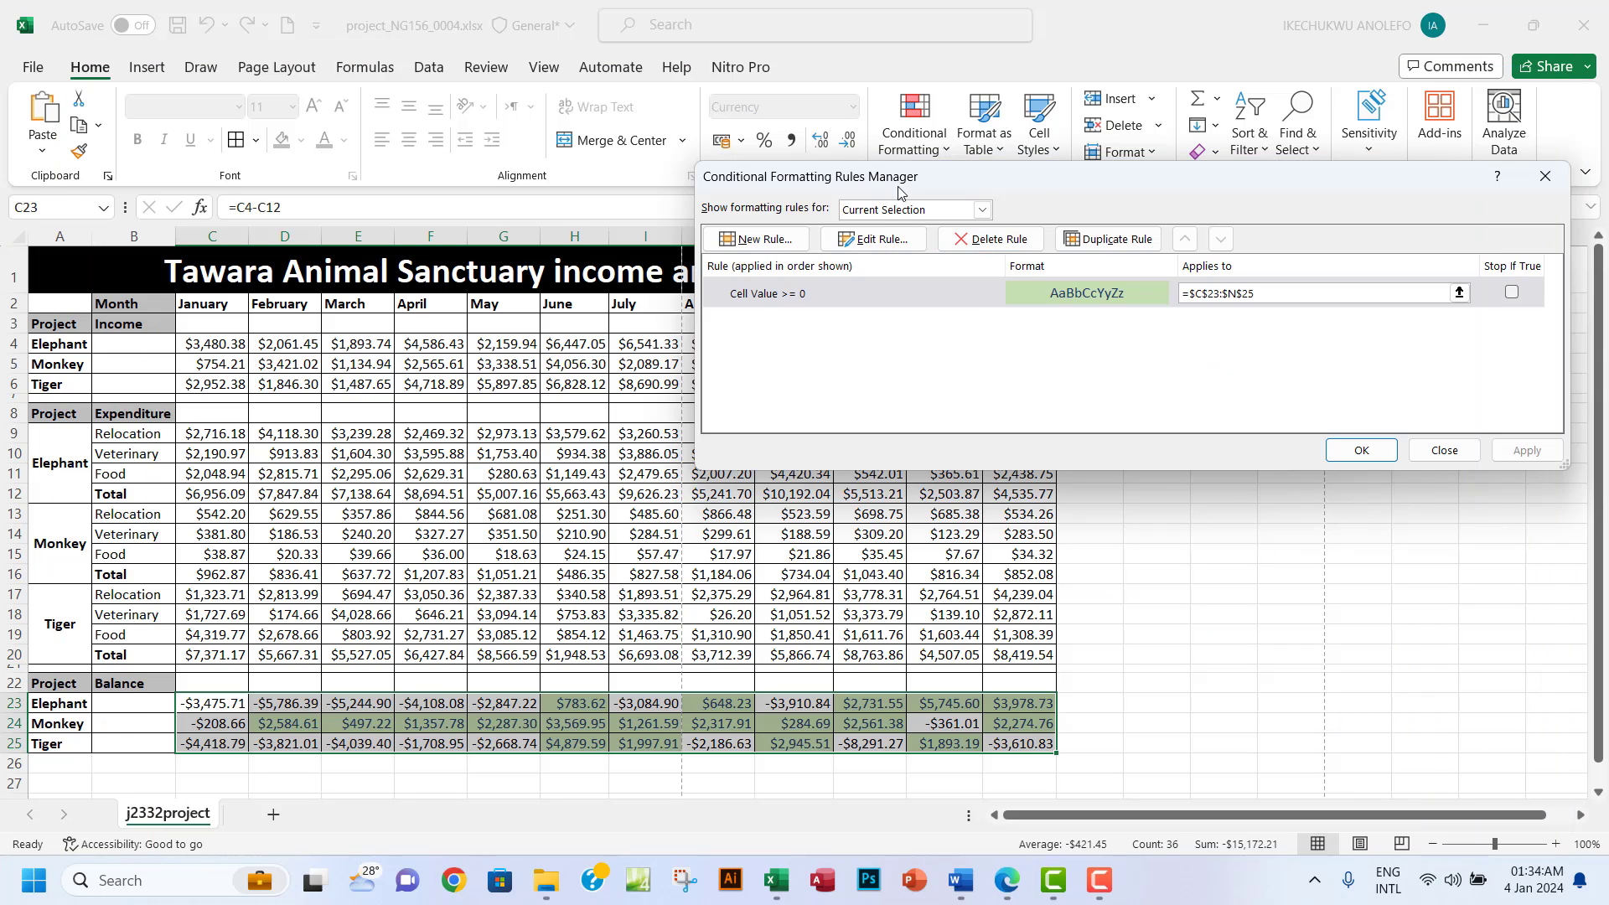
Add a second rule for C23:N25 matching cell values less than 0.
{"action": "left_click", "coordinate": [760, 243]}
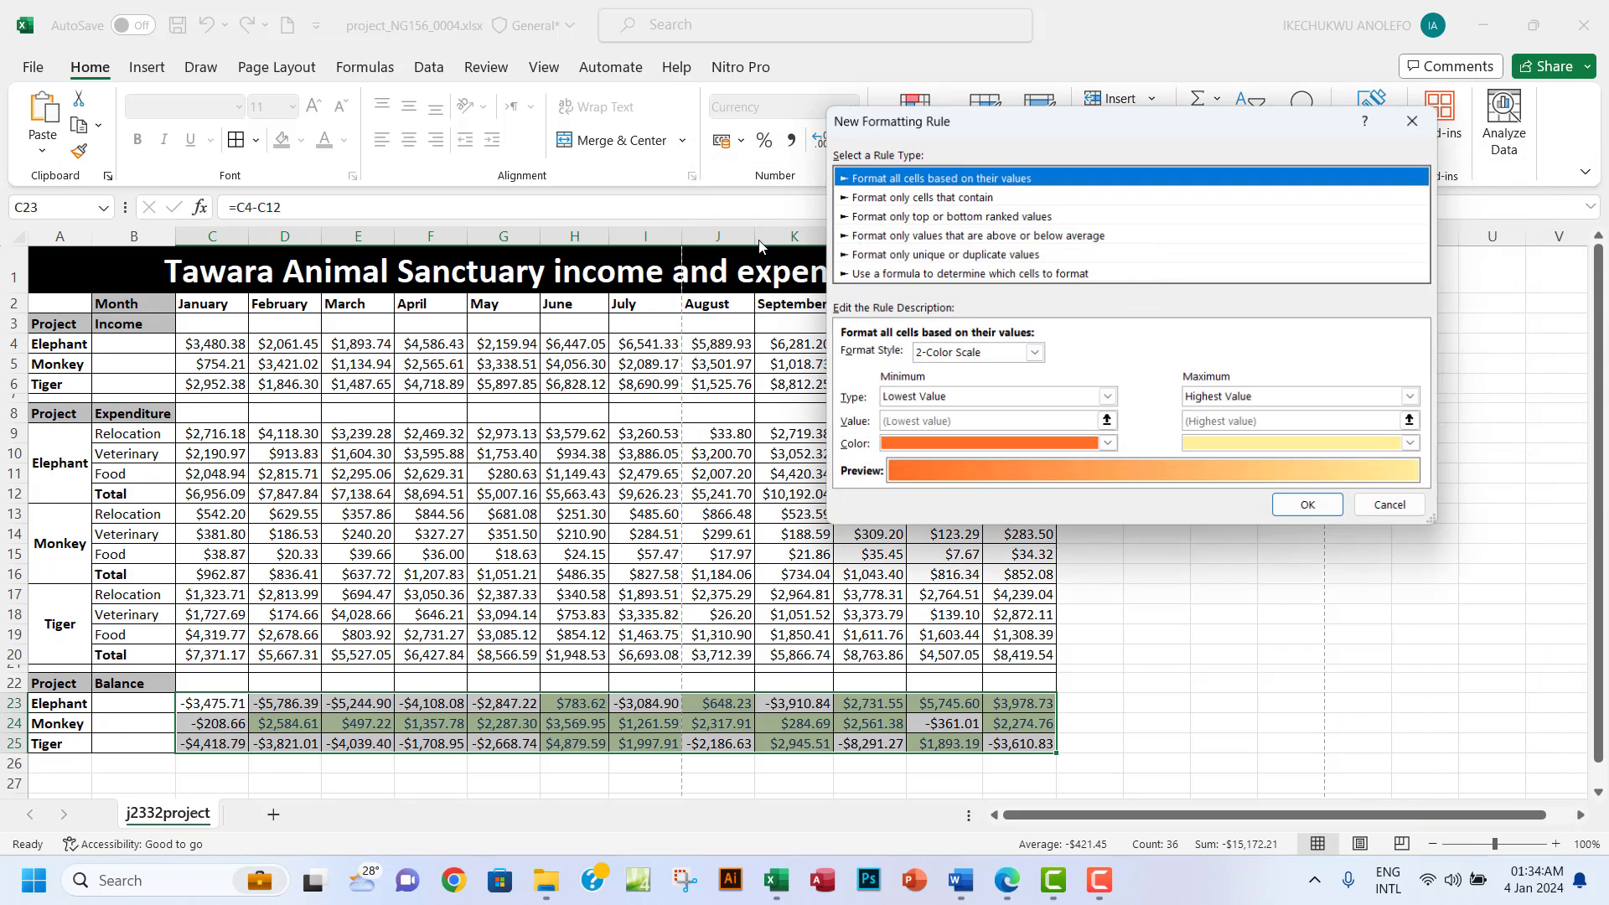
{"action": "left_click", "coordinate": [877, 202]}
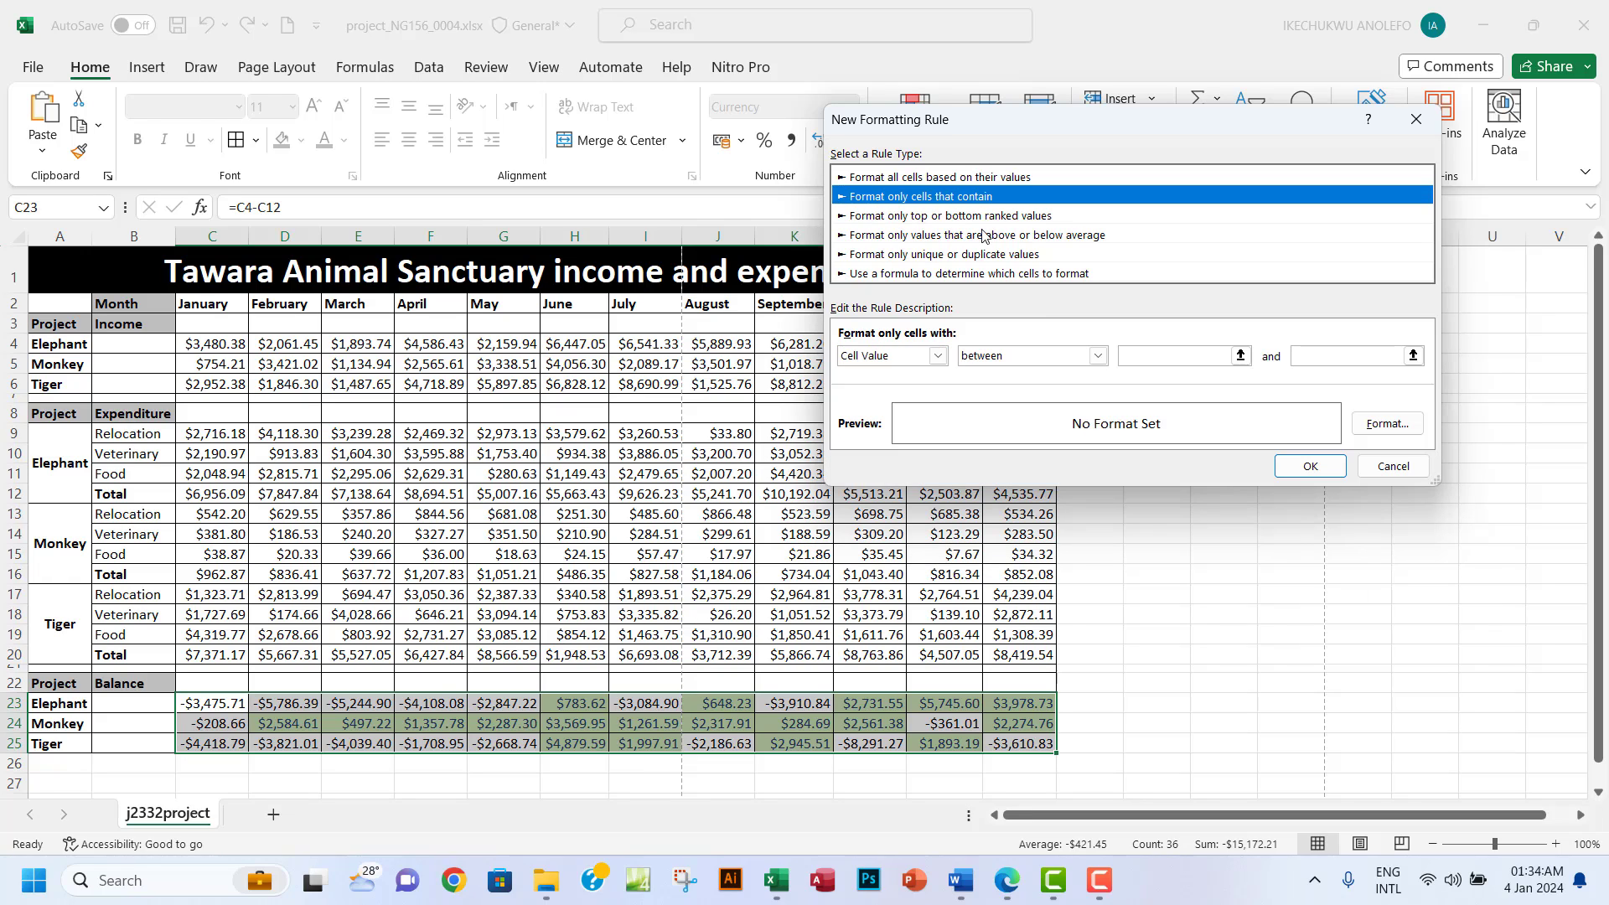
{"action": "left_click", "coordinate": [1097, 357]}
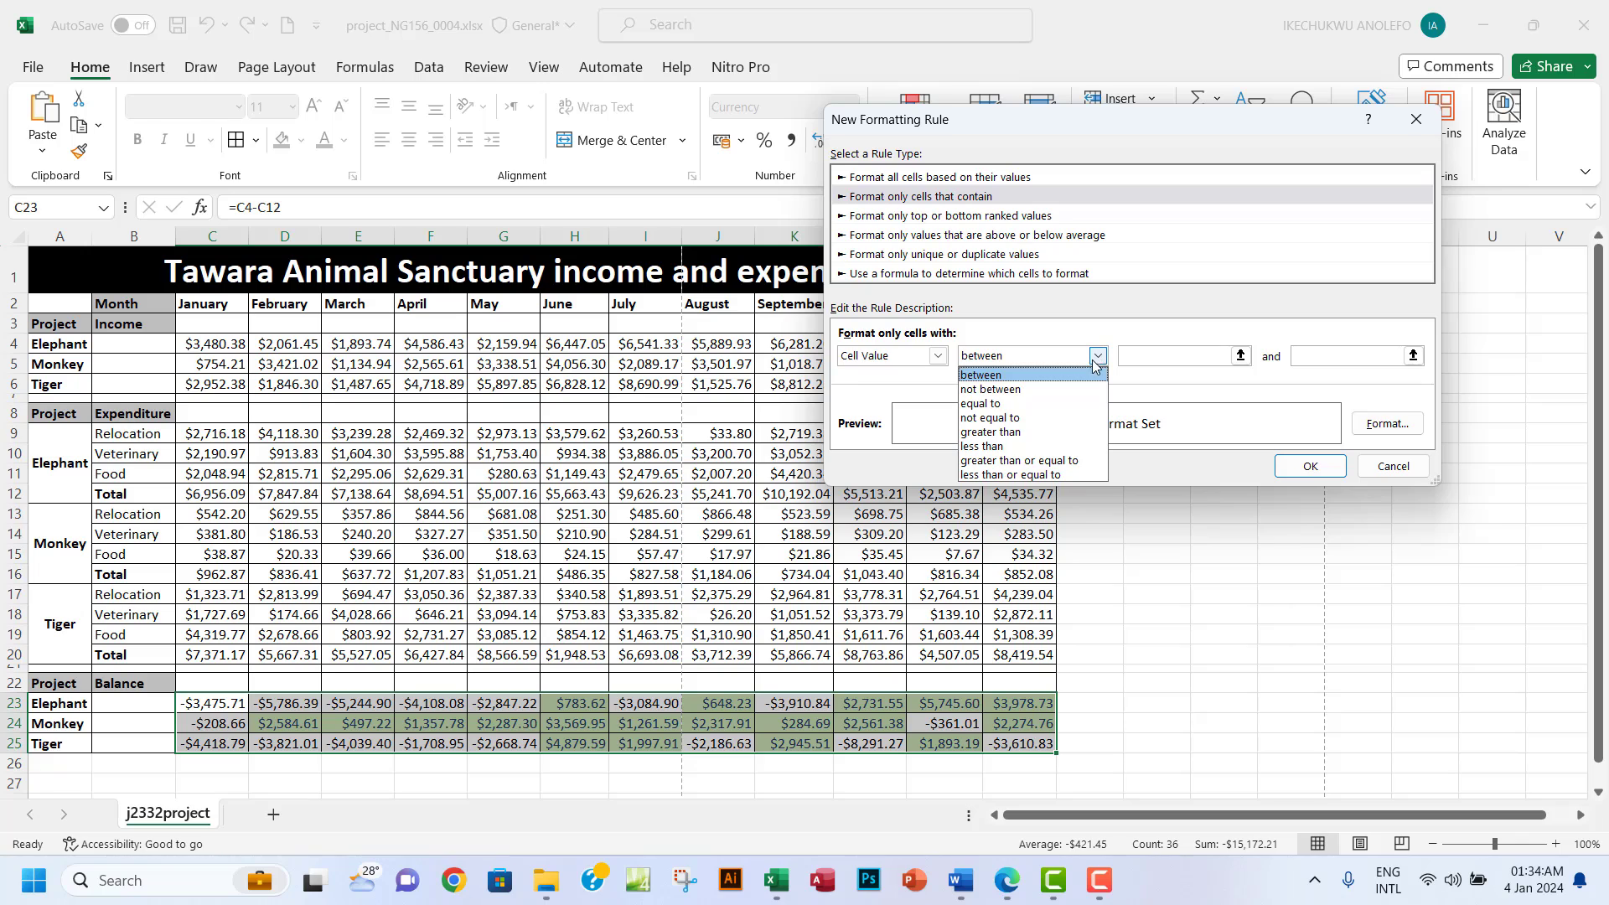
{"action": "left_click", "coordinate": [1027, 447]}
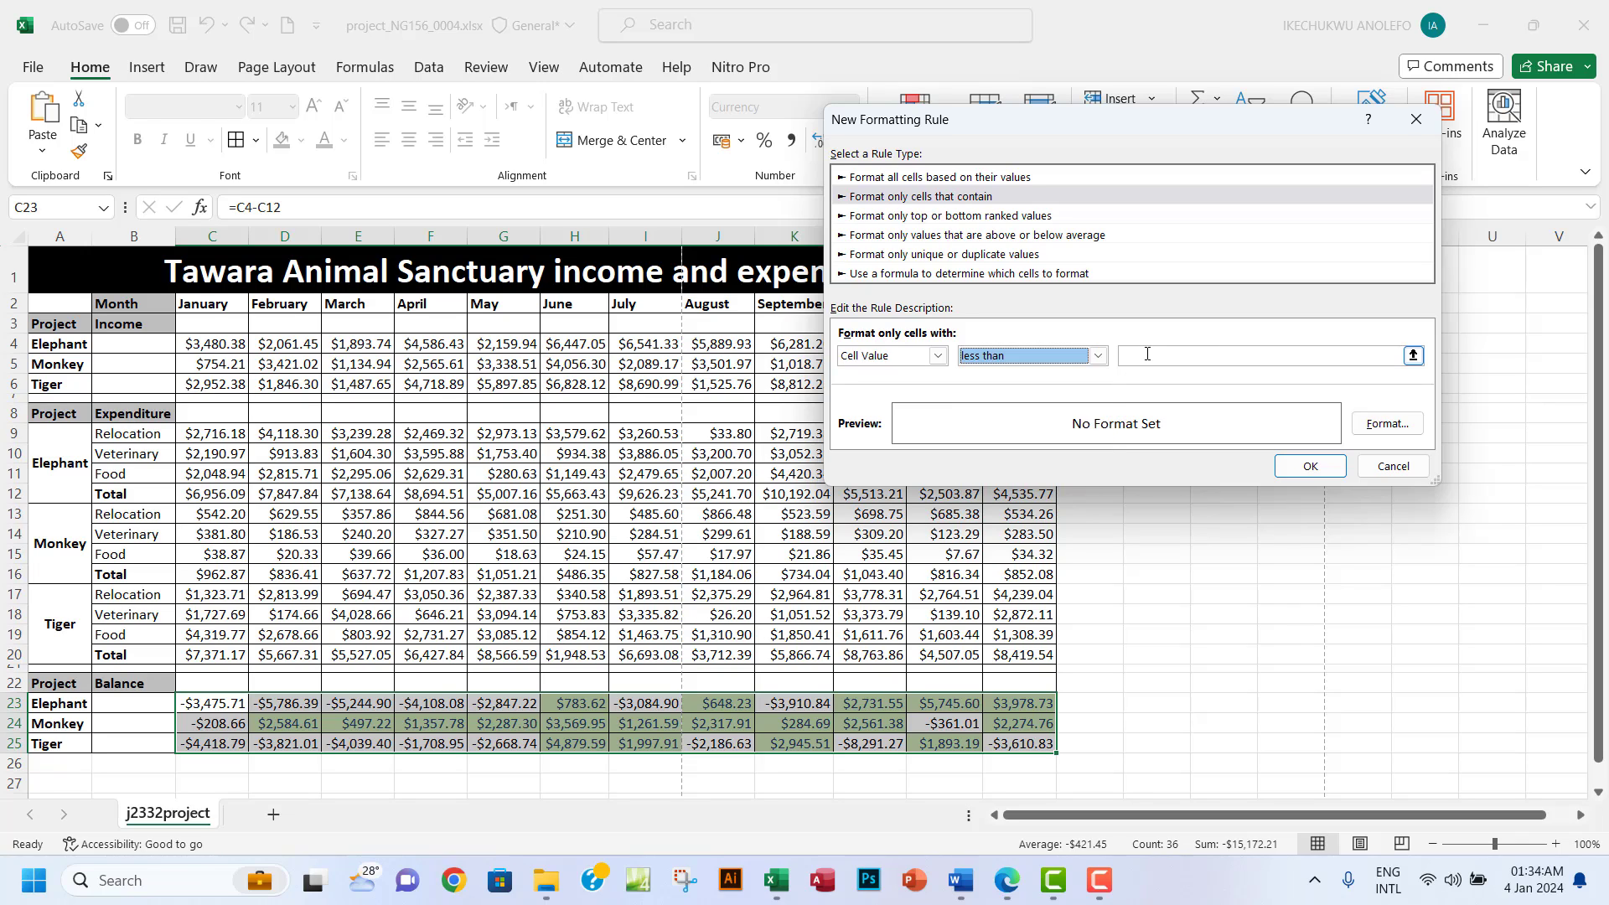
{"action": "left_click", "coordinate": [1147, 353]}
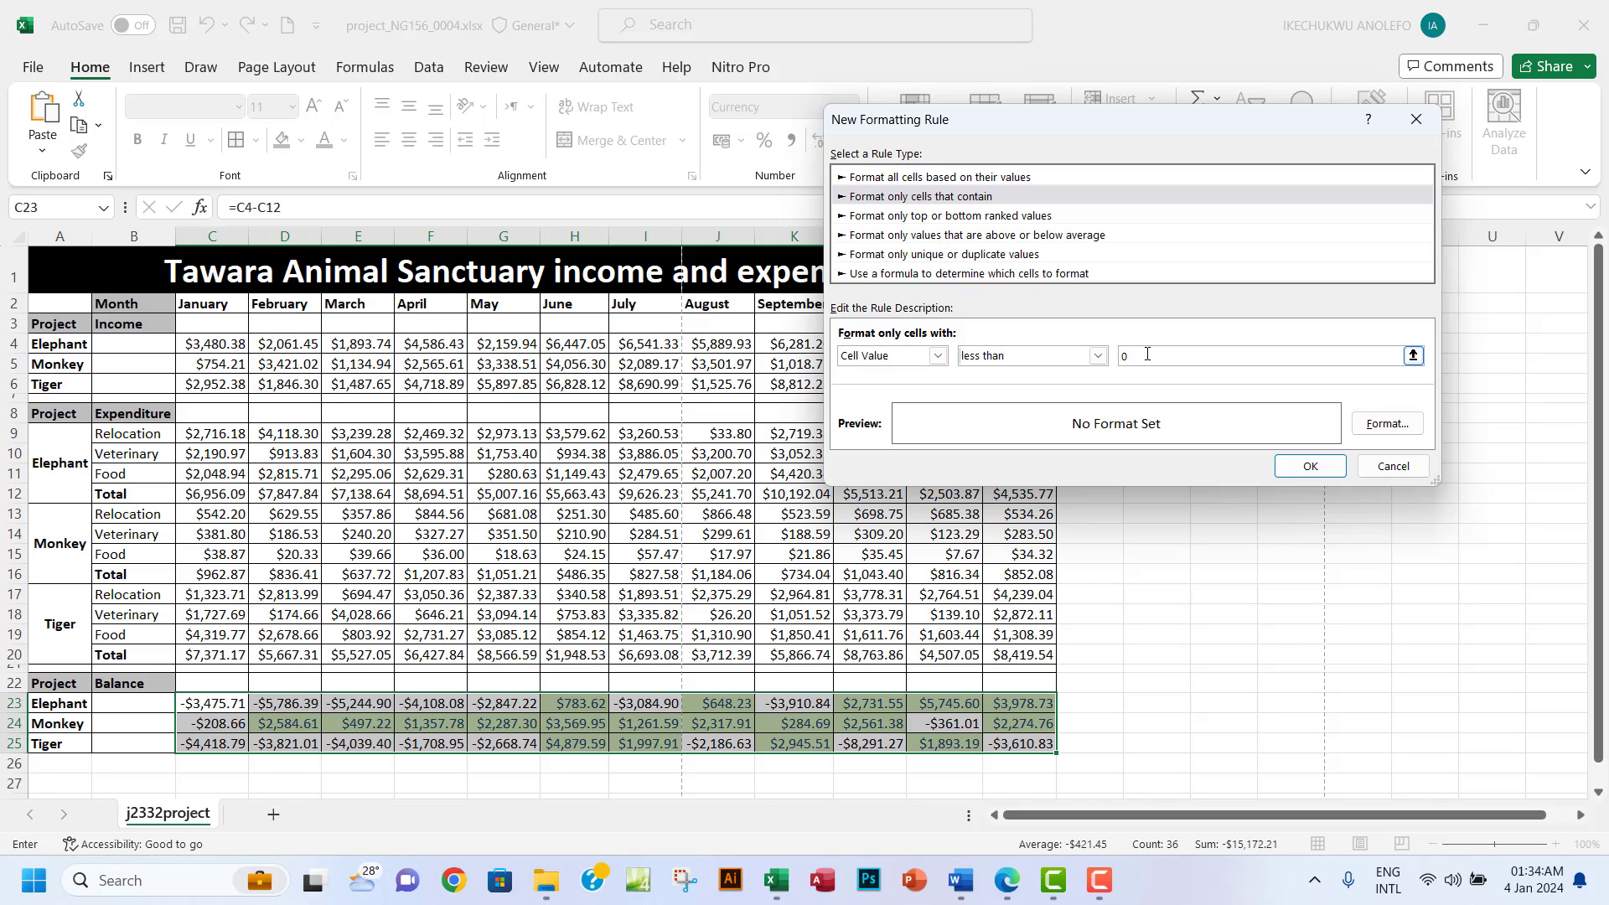
Format the < 0 rule with red text on a white background and apply it.
{"action": "left_click", "coordinate": [1387, 423]}
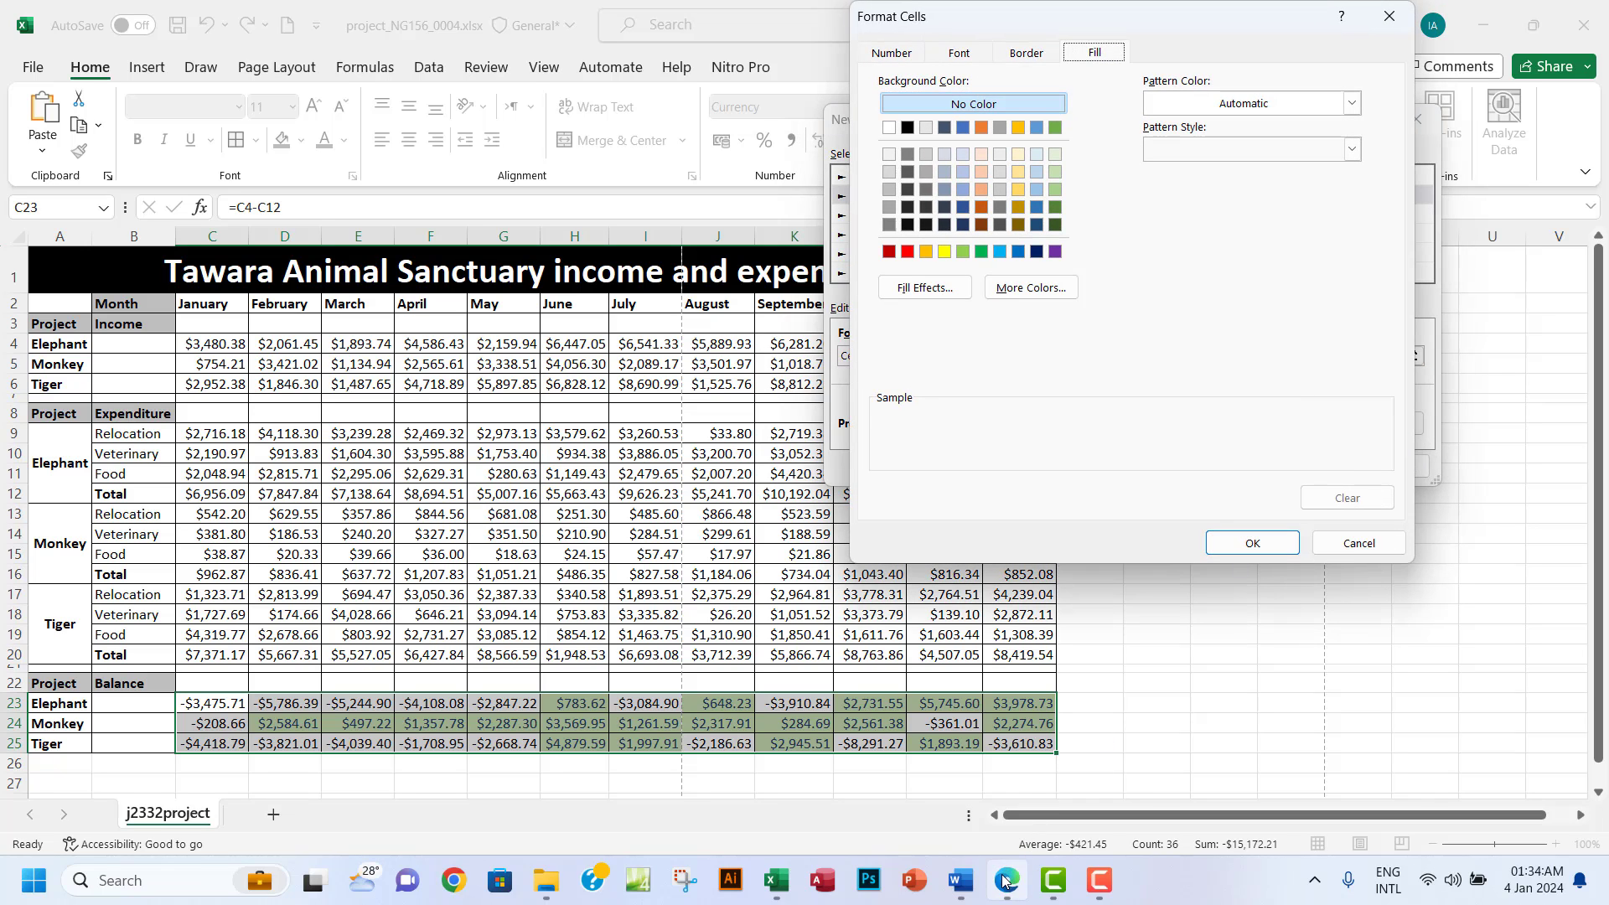
{"action": "left_click", "coordinate": [1005, 881]}
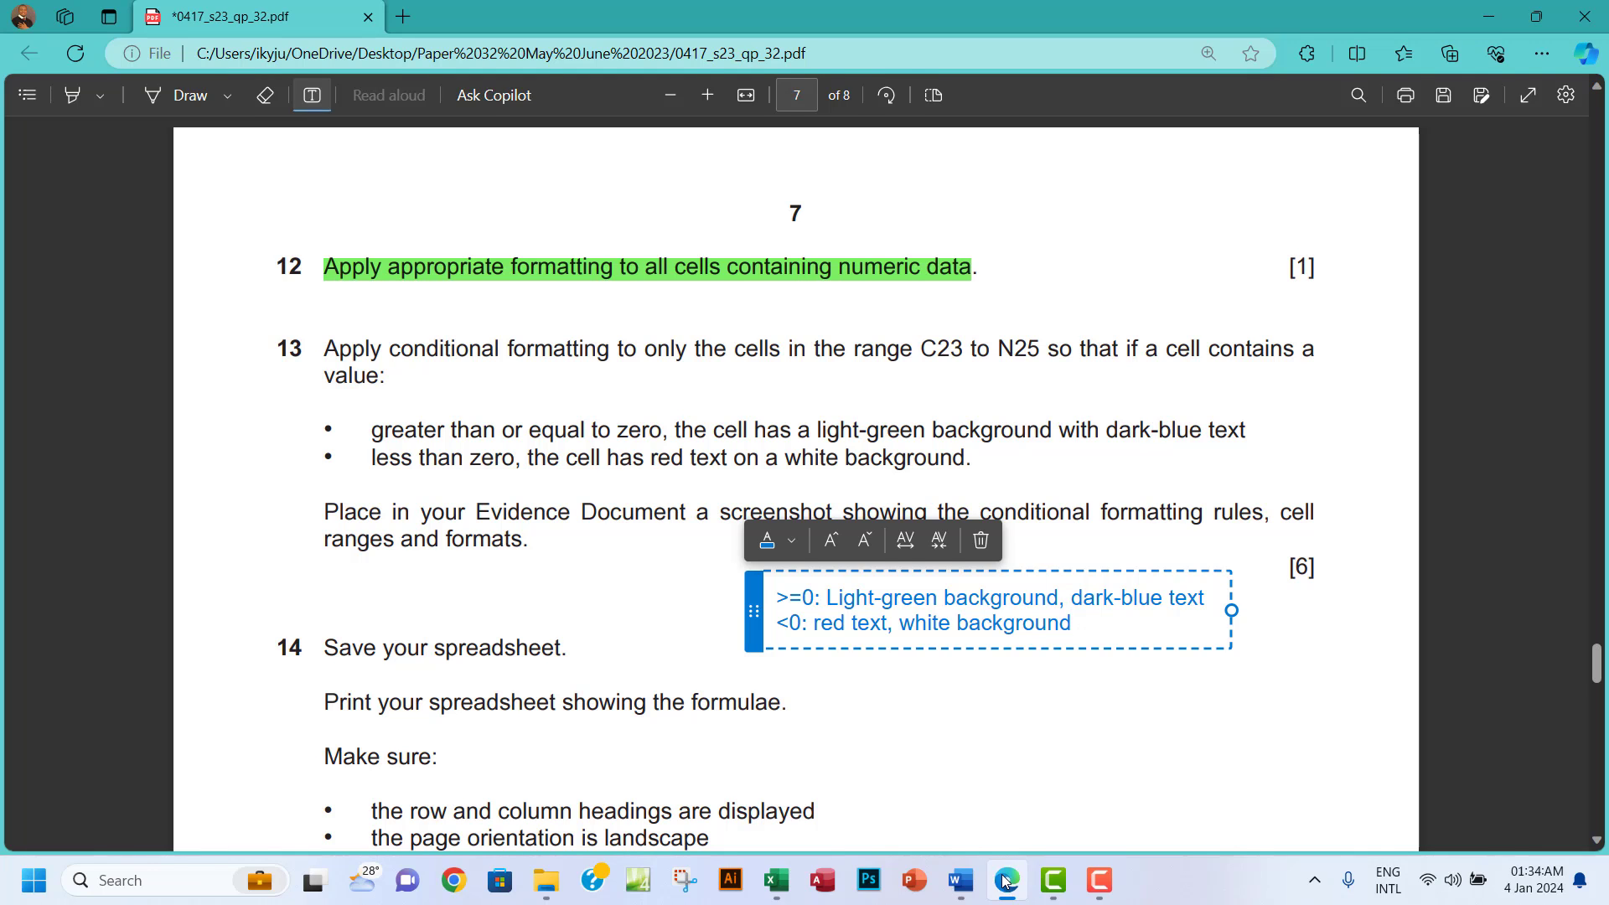
{"action": "left_click", "coordinate": [1005, 881]}
{"action": "left_click", "coordinate": [963, 52]}
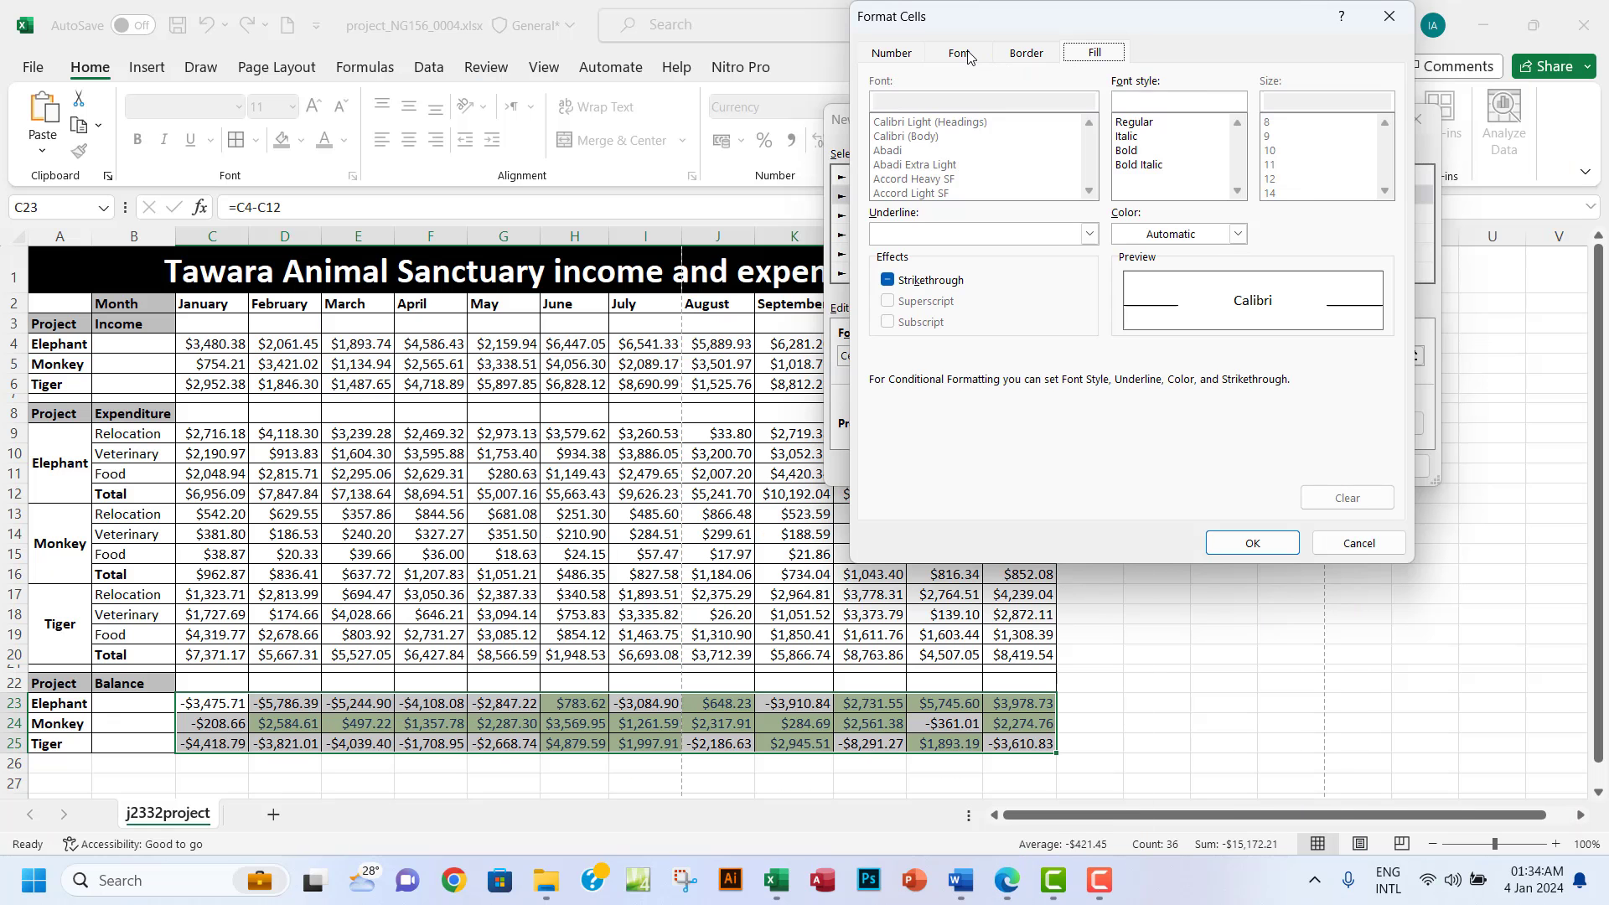
{"action": "left_click", "coordinate": [1238, 234]}
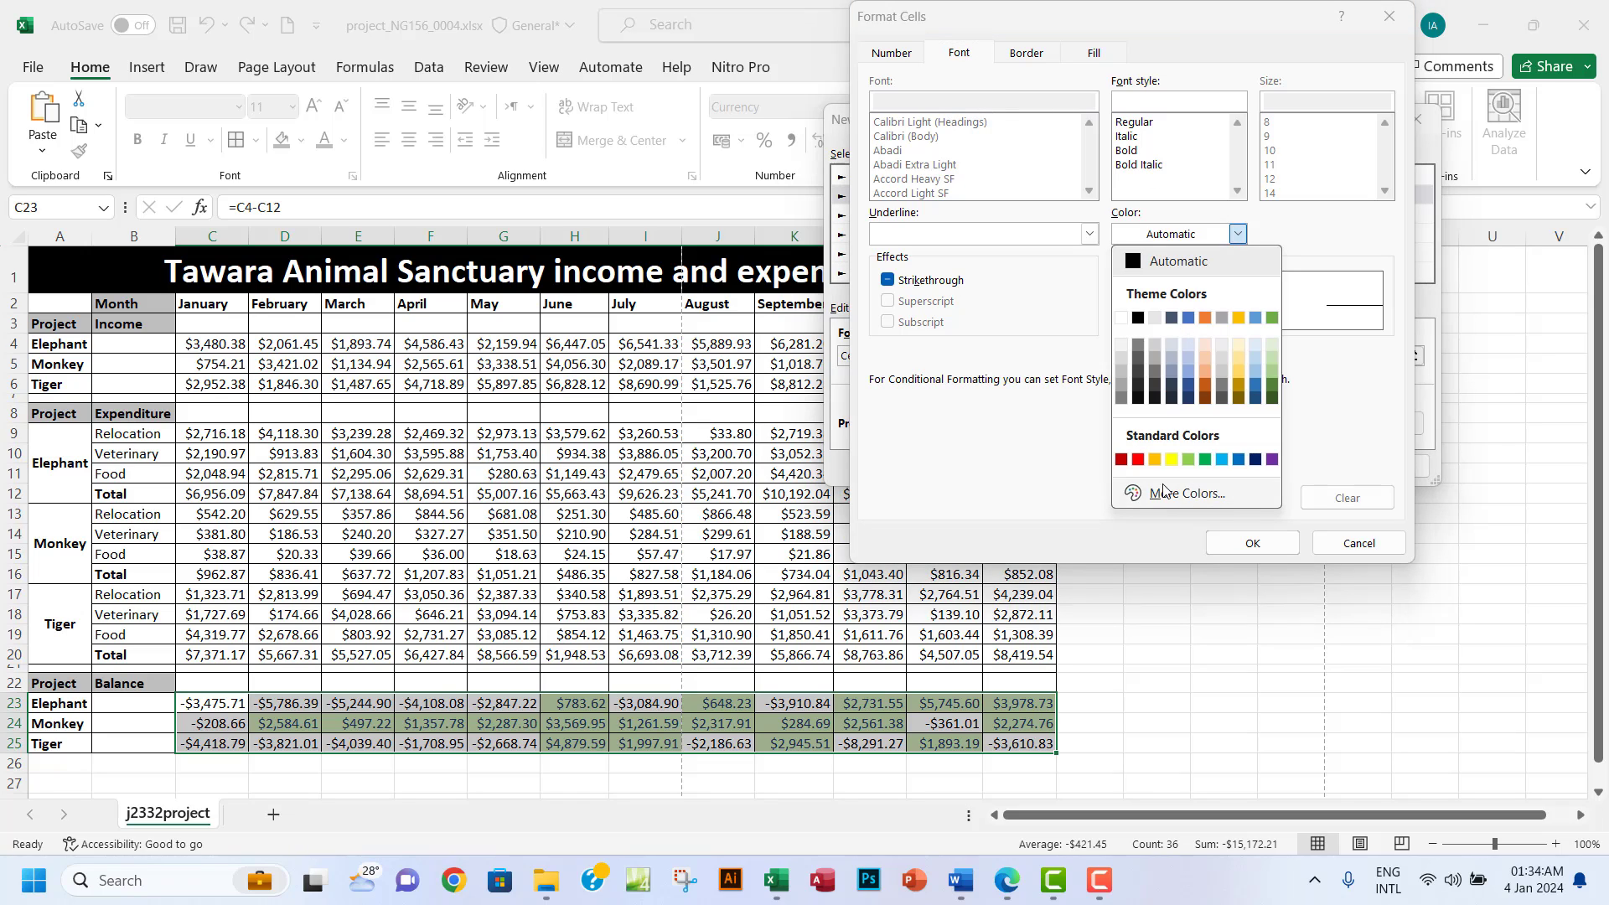
{"action": "left_click", "coordinate": [1138, 459]}
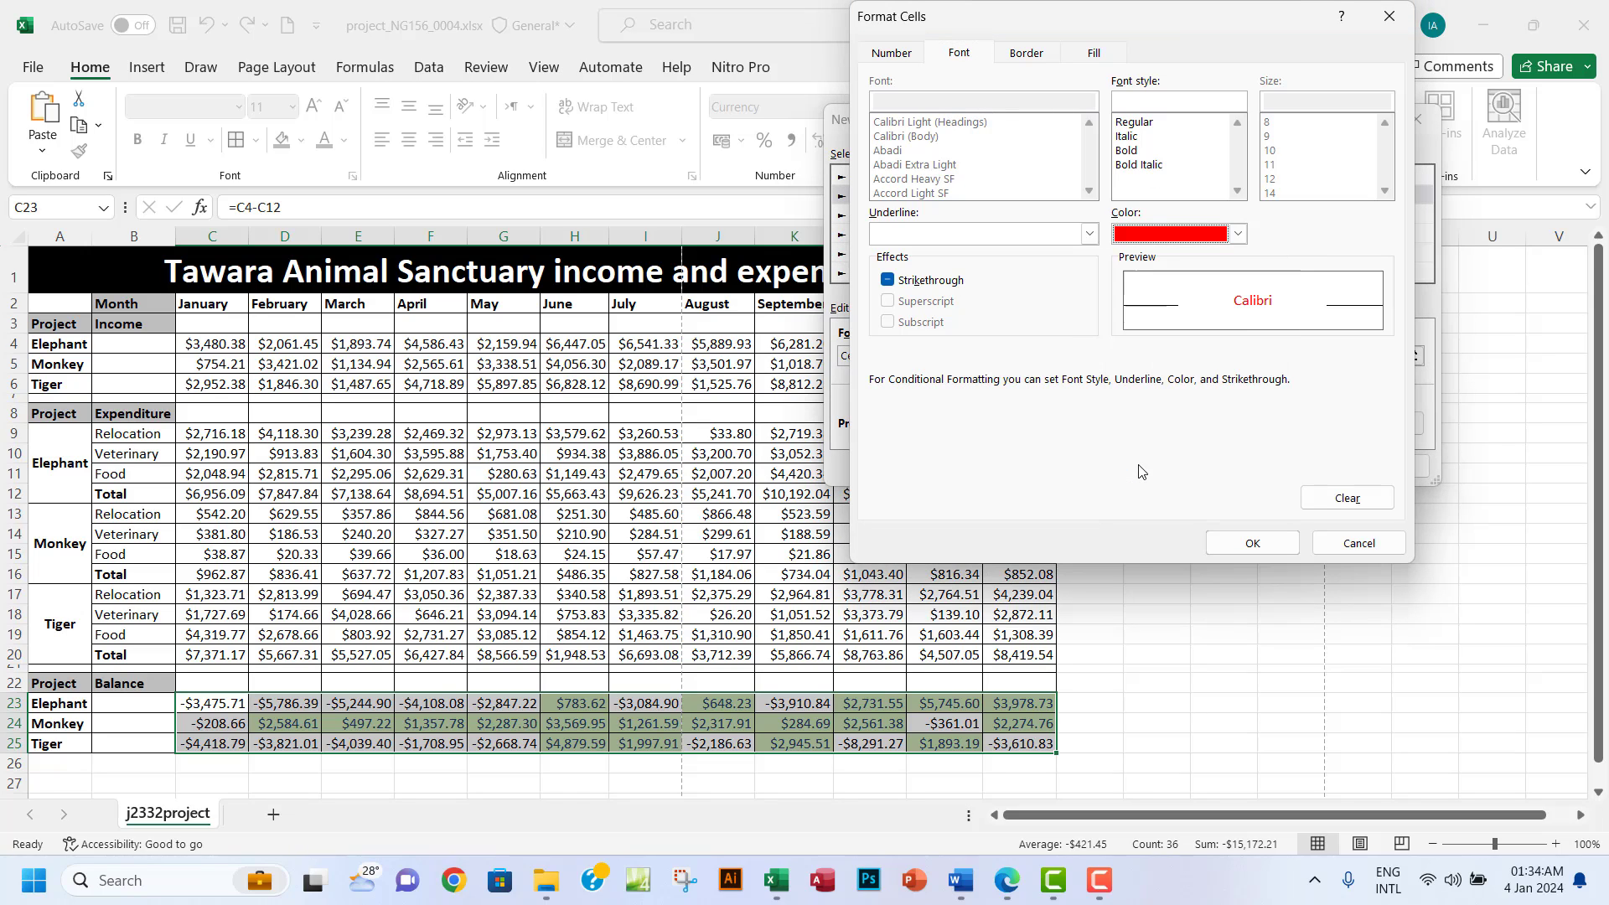
{"action": "left_click", "coordinate": [1089, 53]}
{"action": "left_click", "coordinate": [1006, 881]}
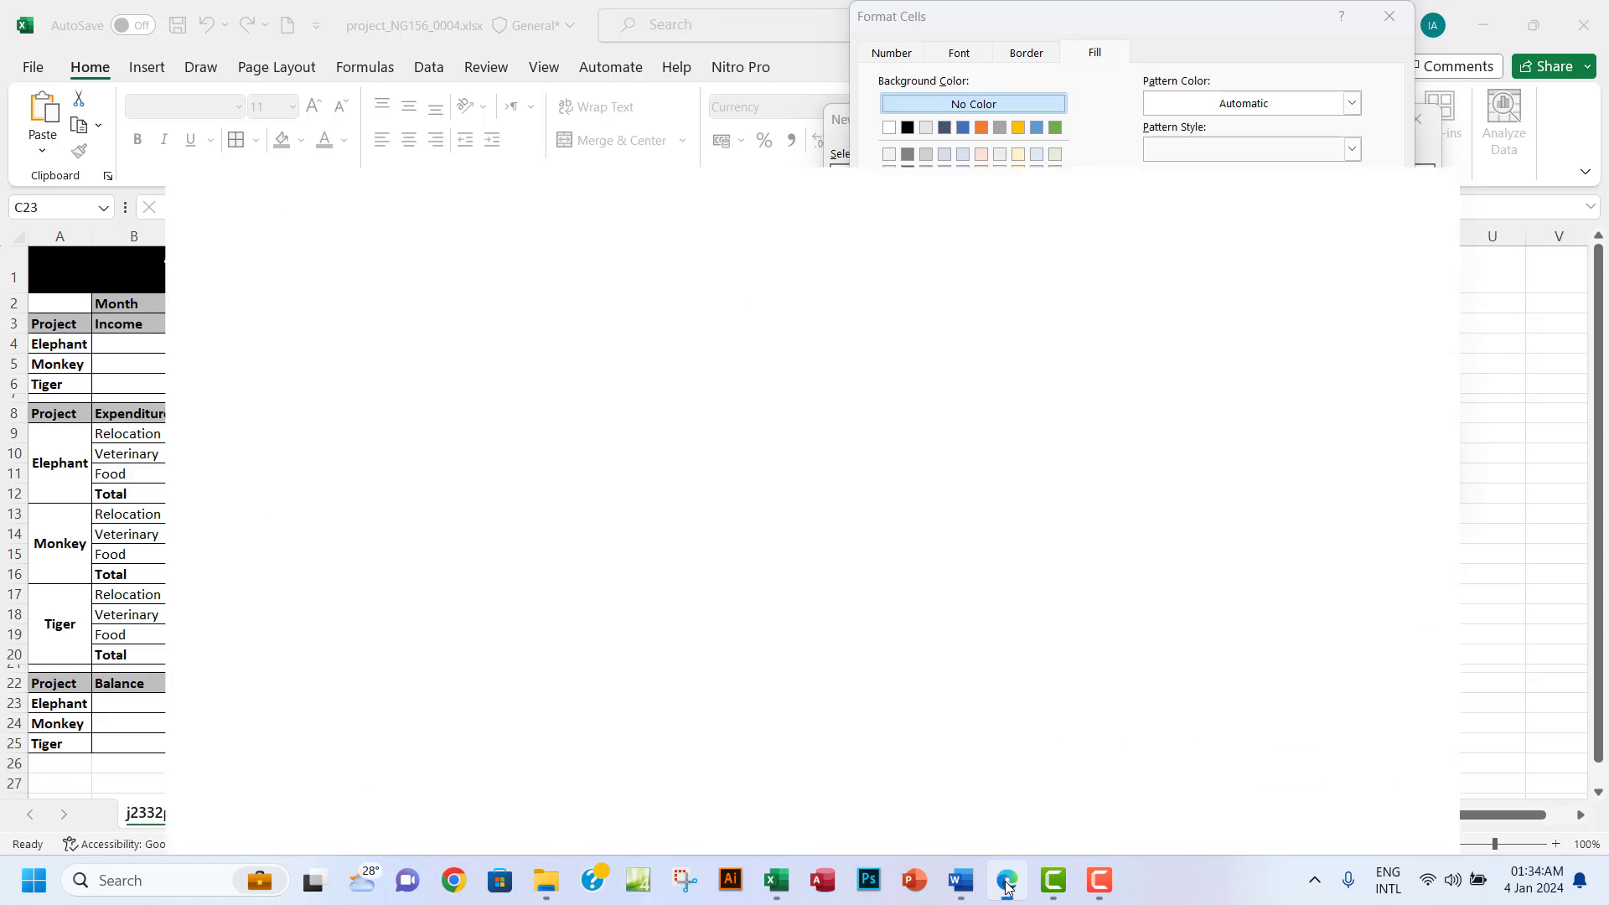
{"action": "left_click", "coordinate": [1006, 881]}
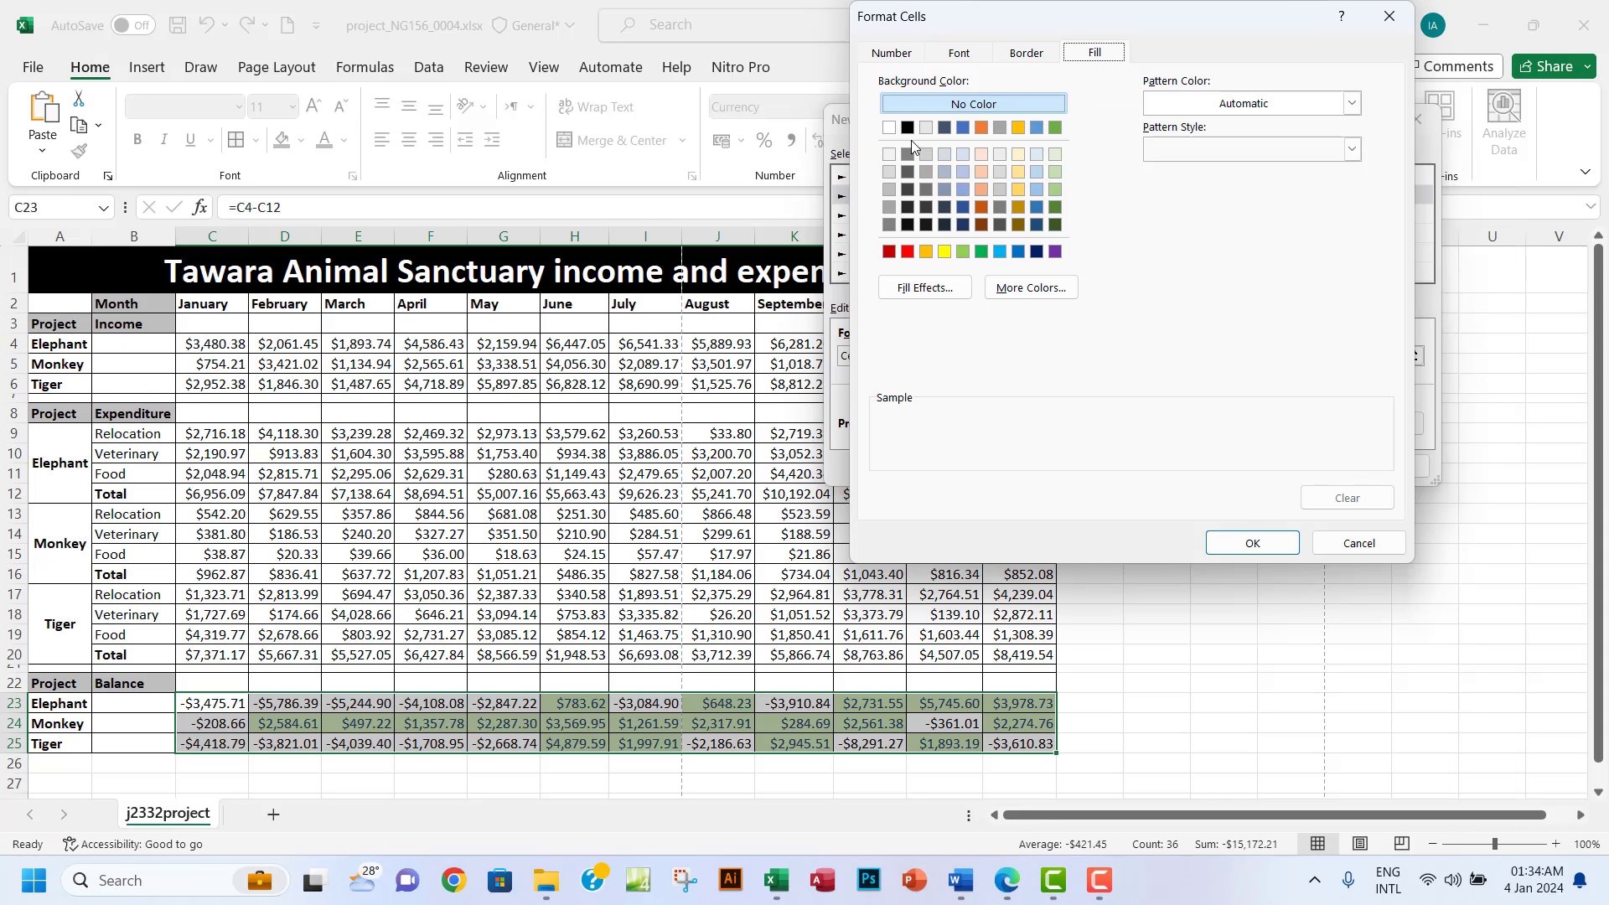
{"action": "left_click", "coordinate": [890, 129]}
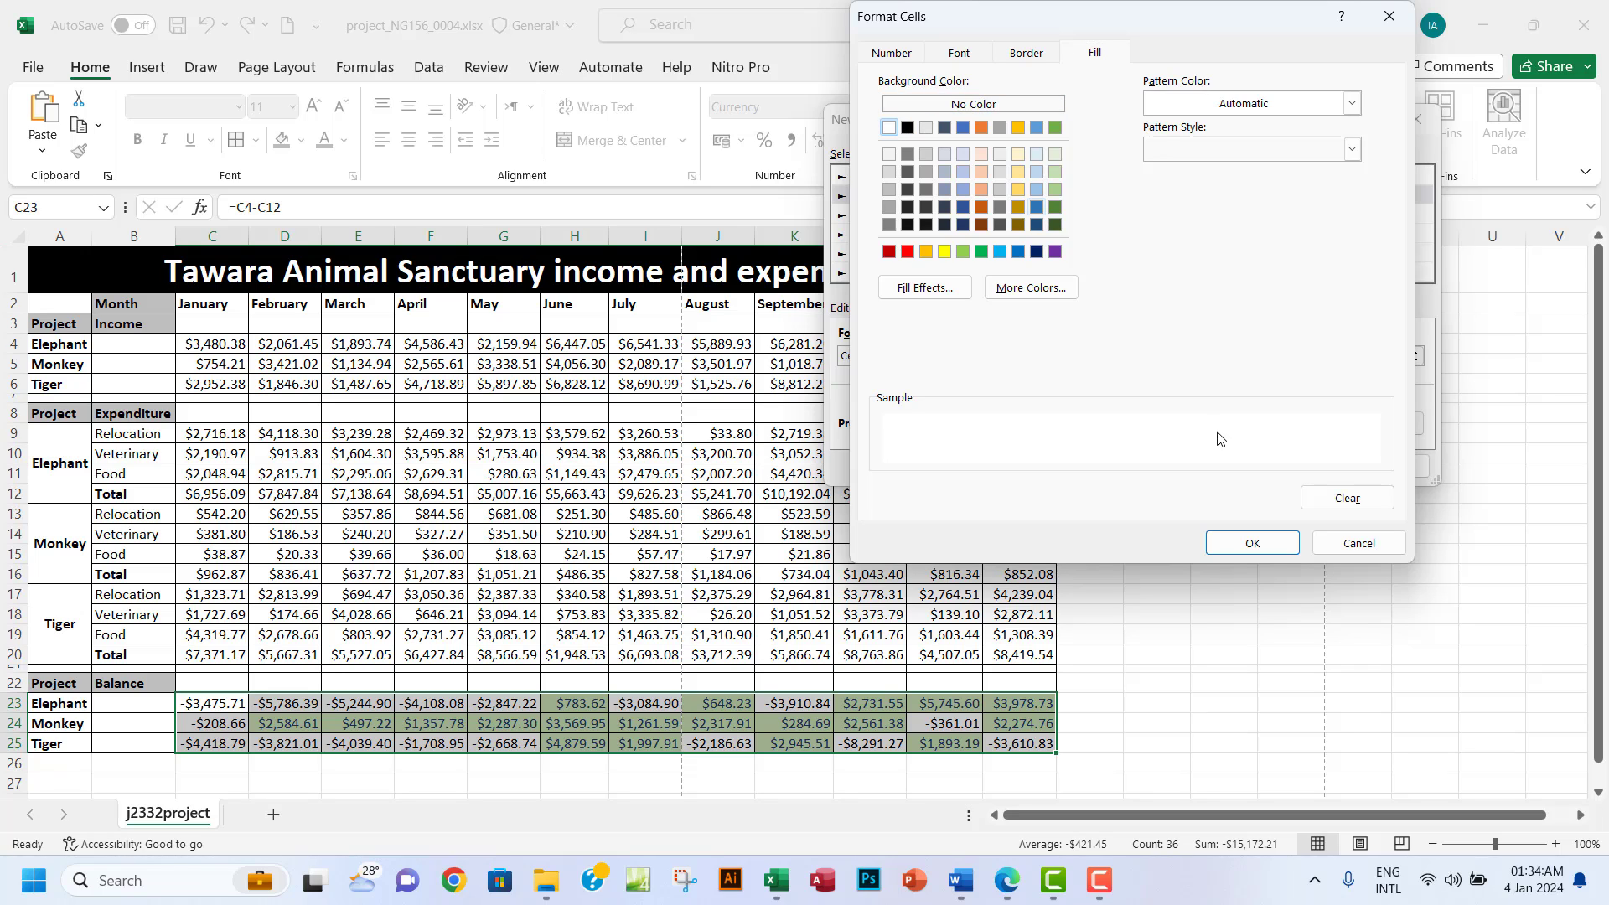
{"action": "left_click", "coordinate": [1253, 543]}
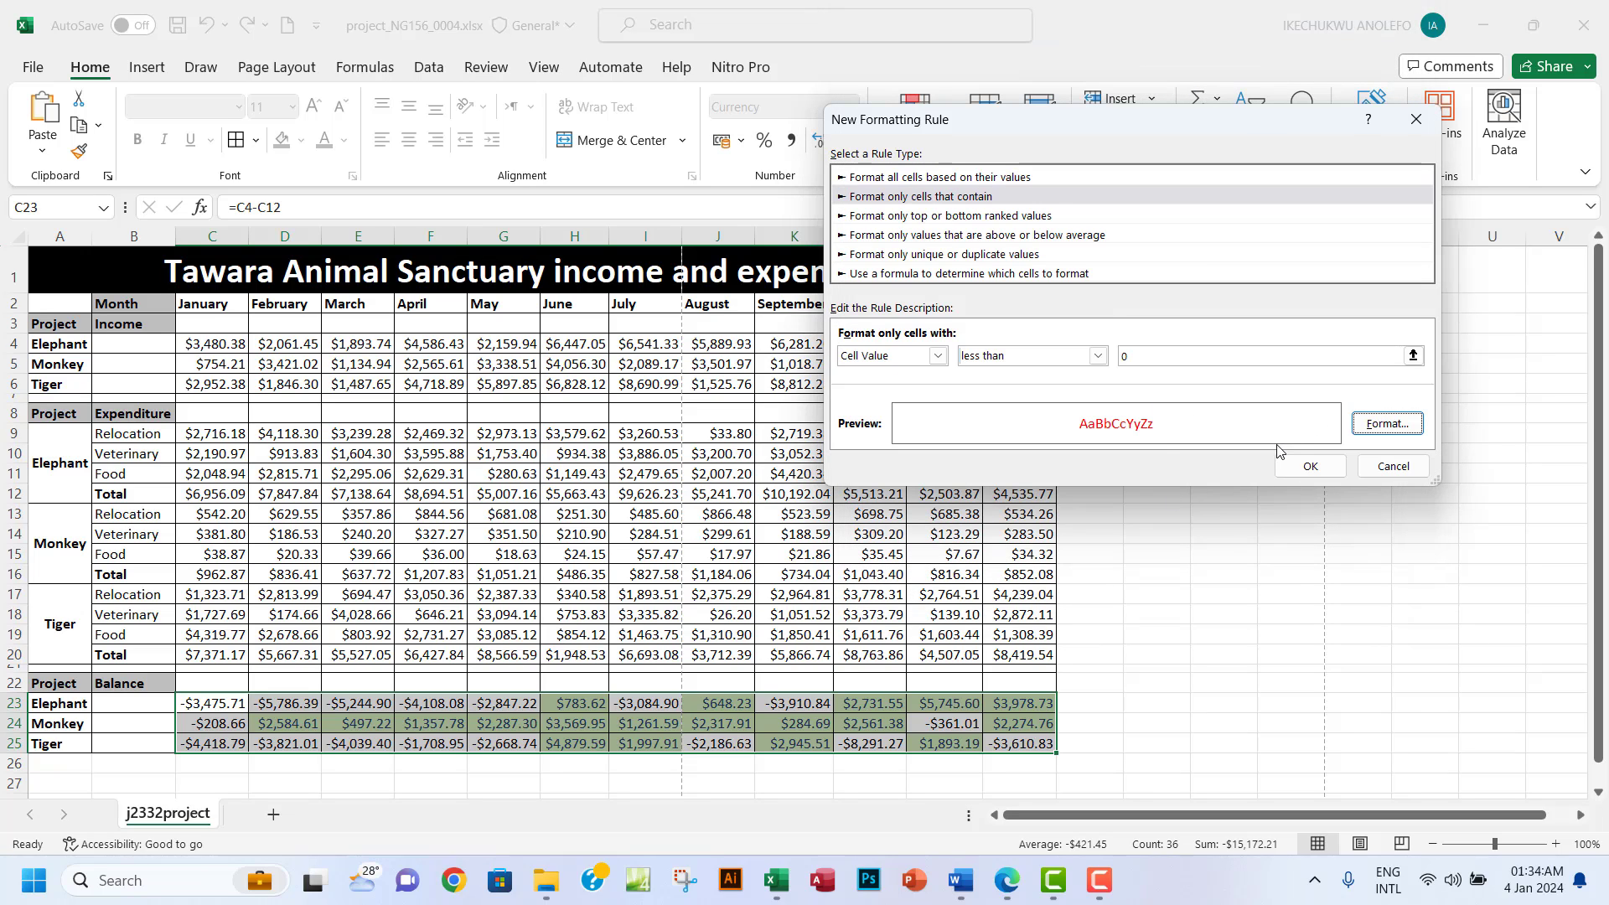
{"action": "left_click", "coordinate": [1330, 465]}
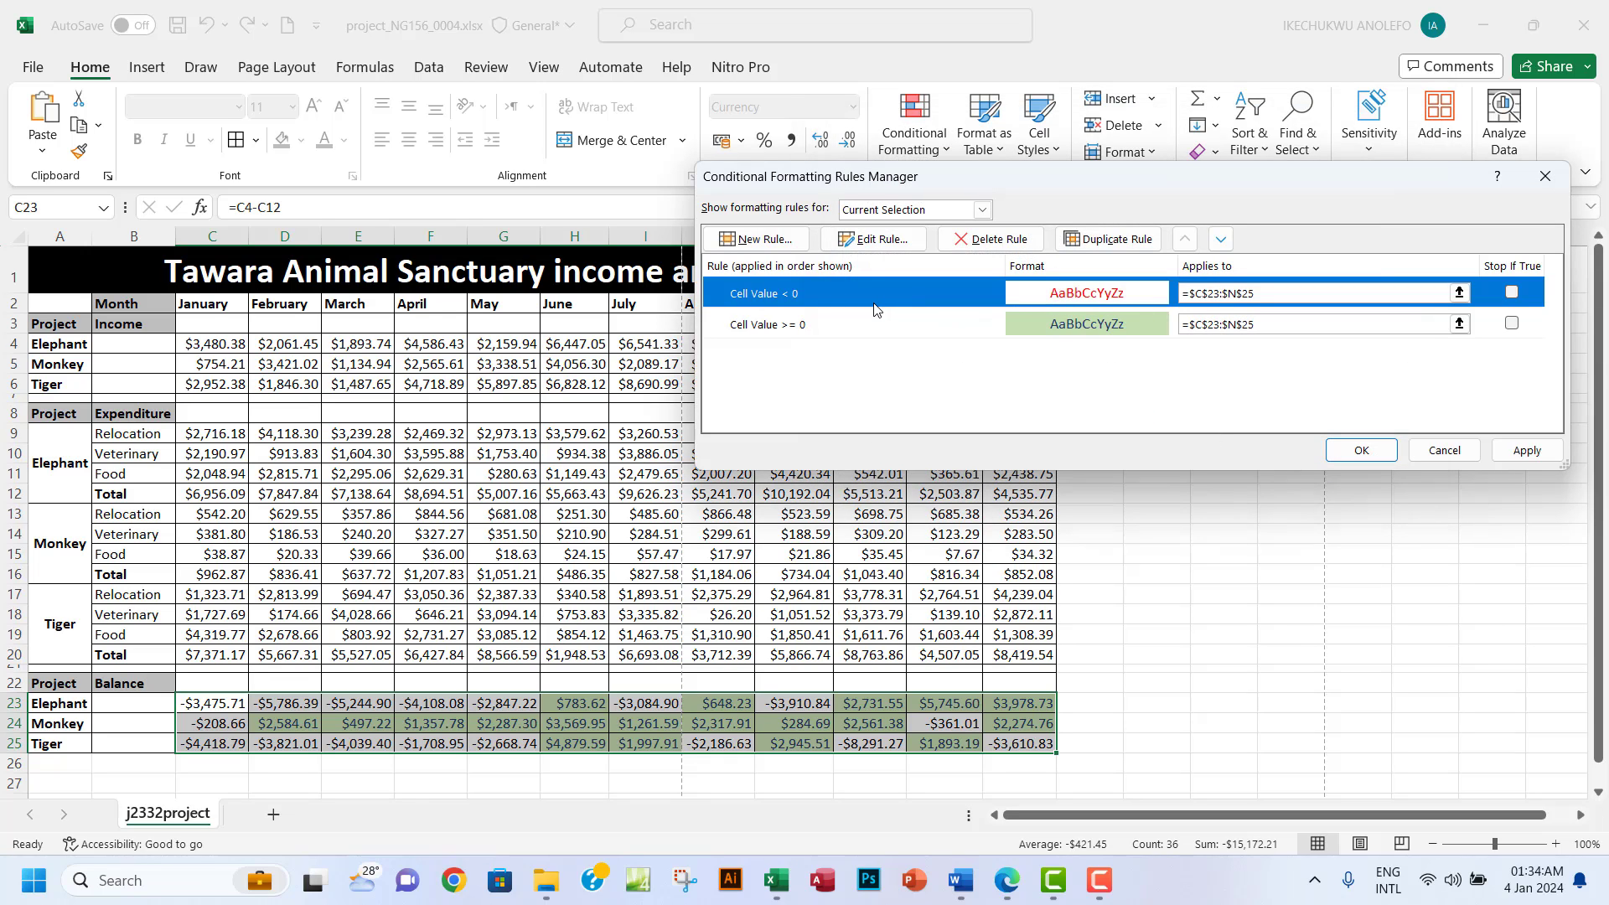
{"action": "left_click", "coordinate": [1526, 450]}
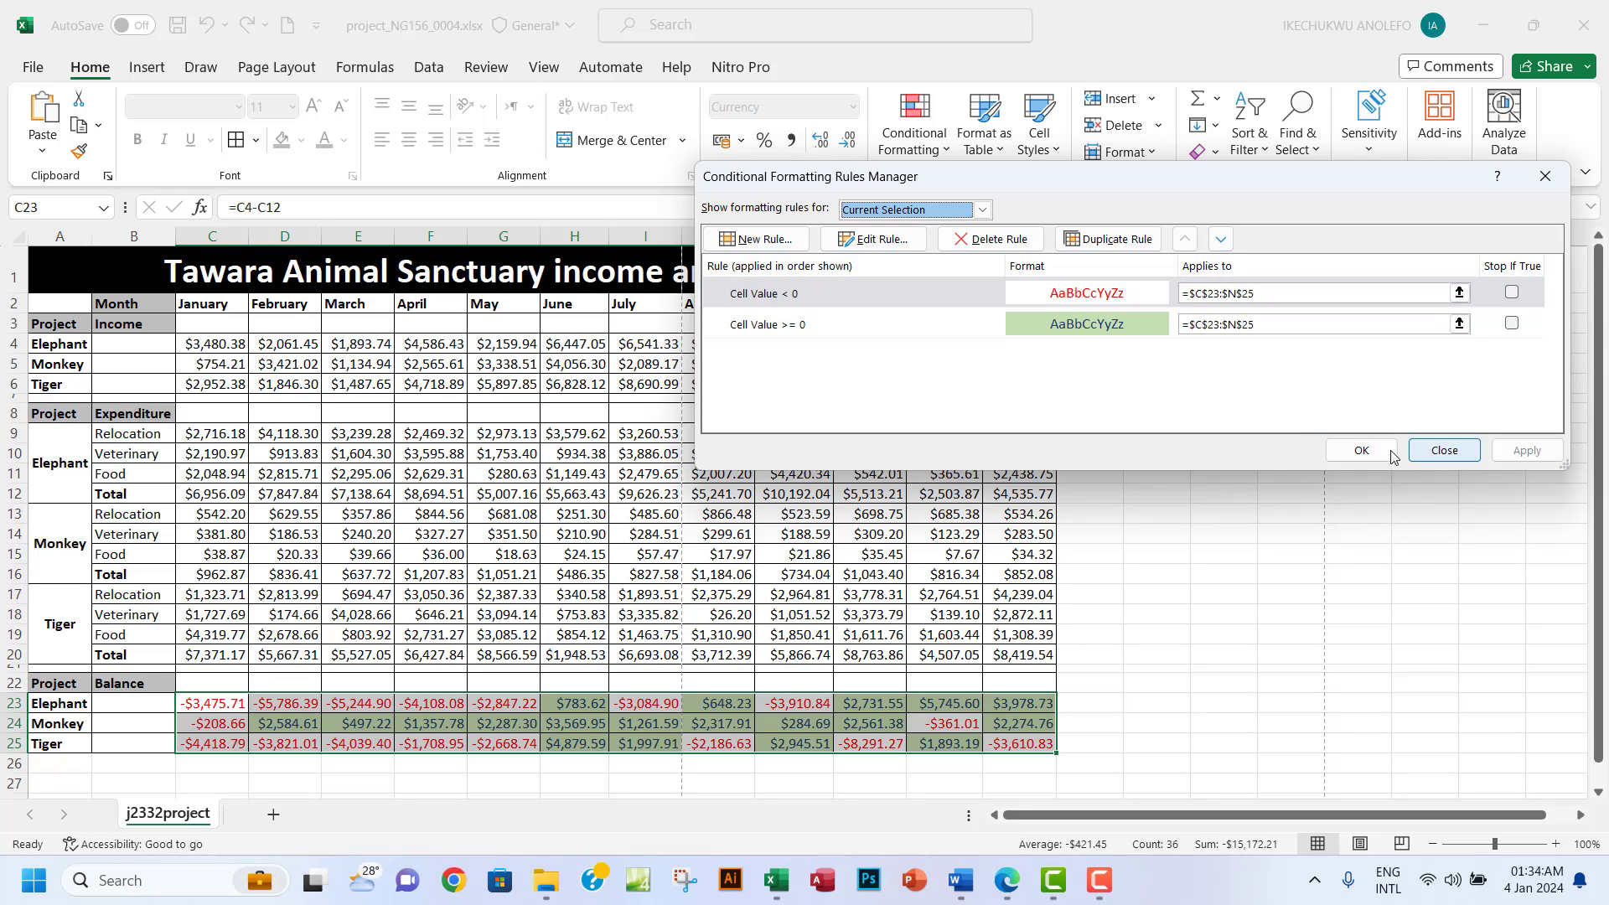
Close the Rules Manager and check the colour-coded balances in J23, K23, N25, M24 and K25.
{"action": "left_click", "coordinate": [1360, 452]}
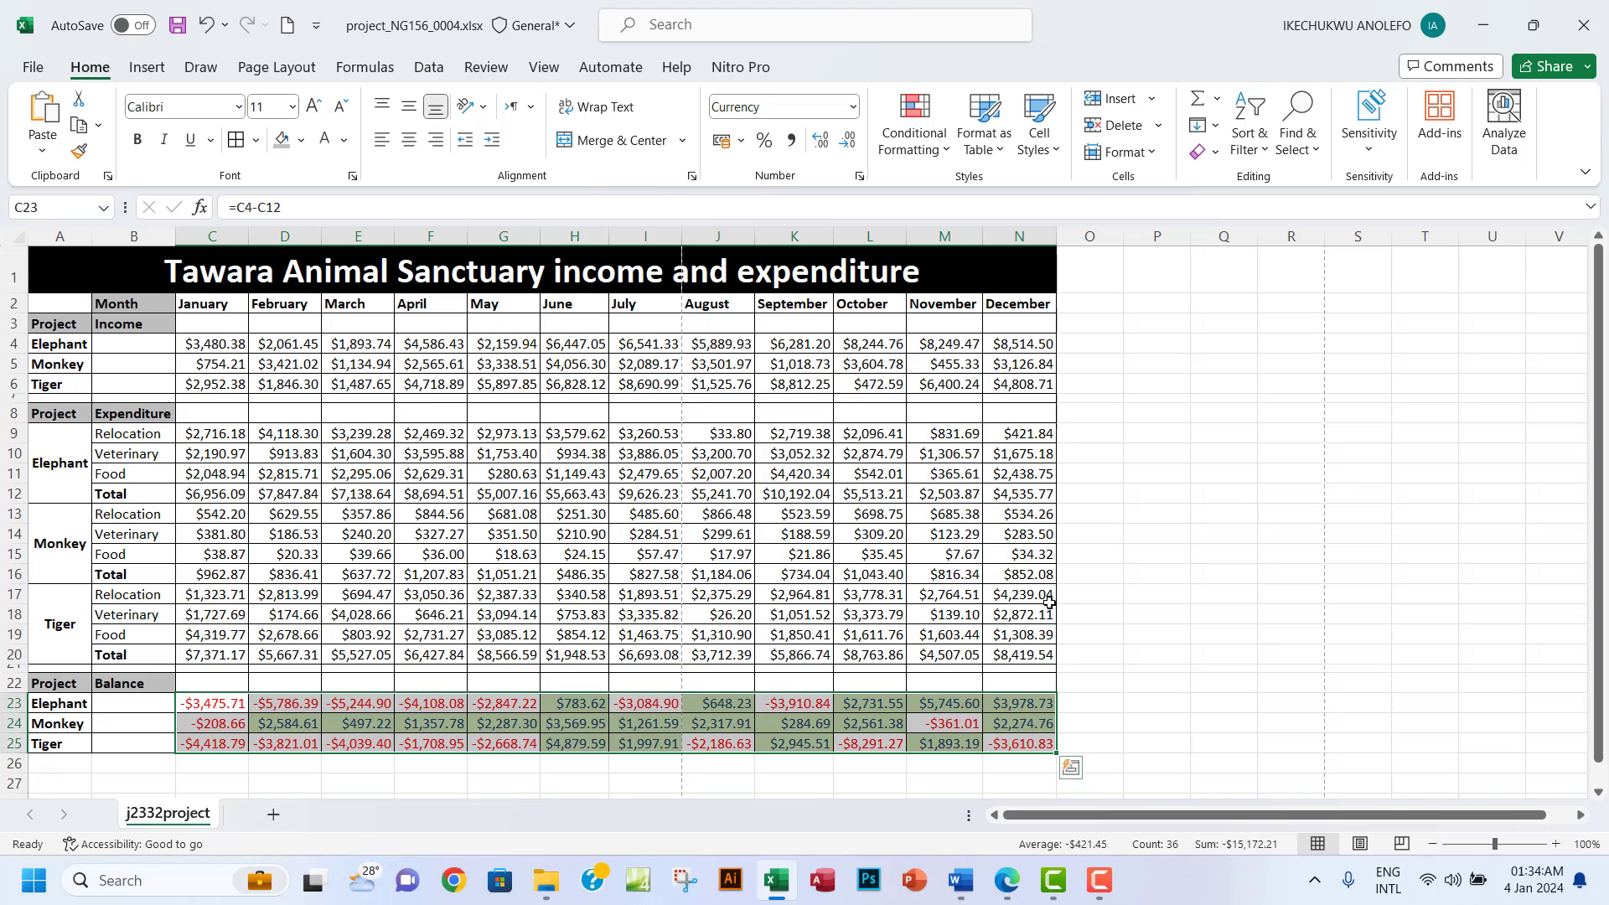
{"action": "left_click", "coordinate": [734, 712]}
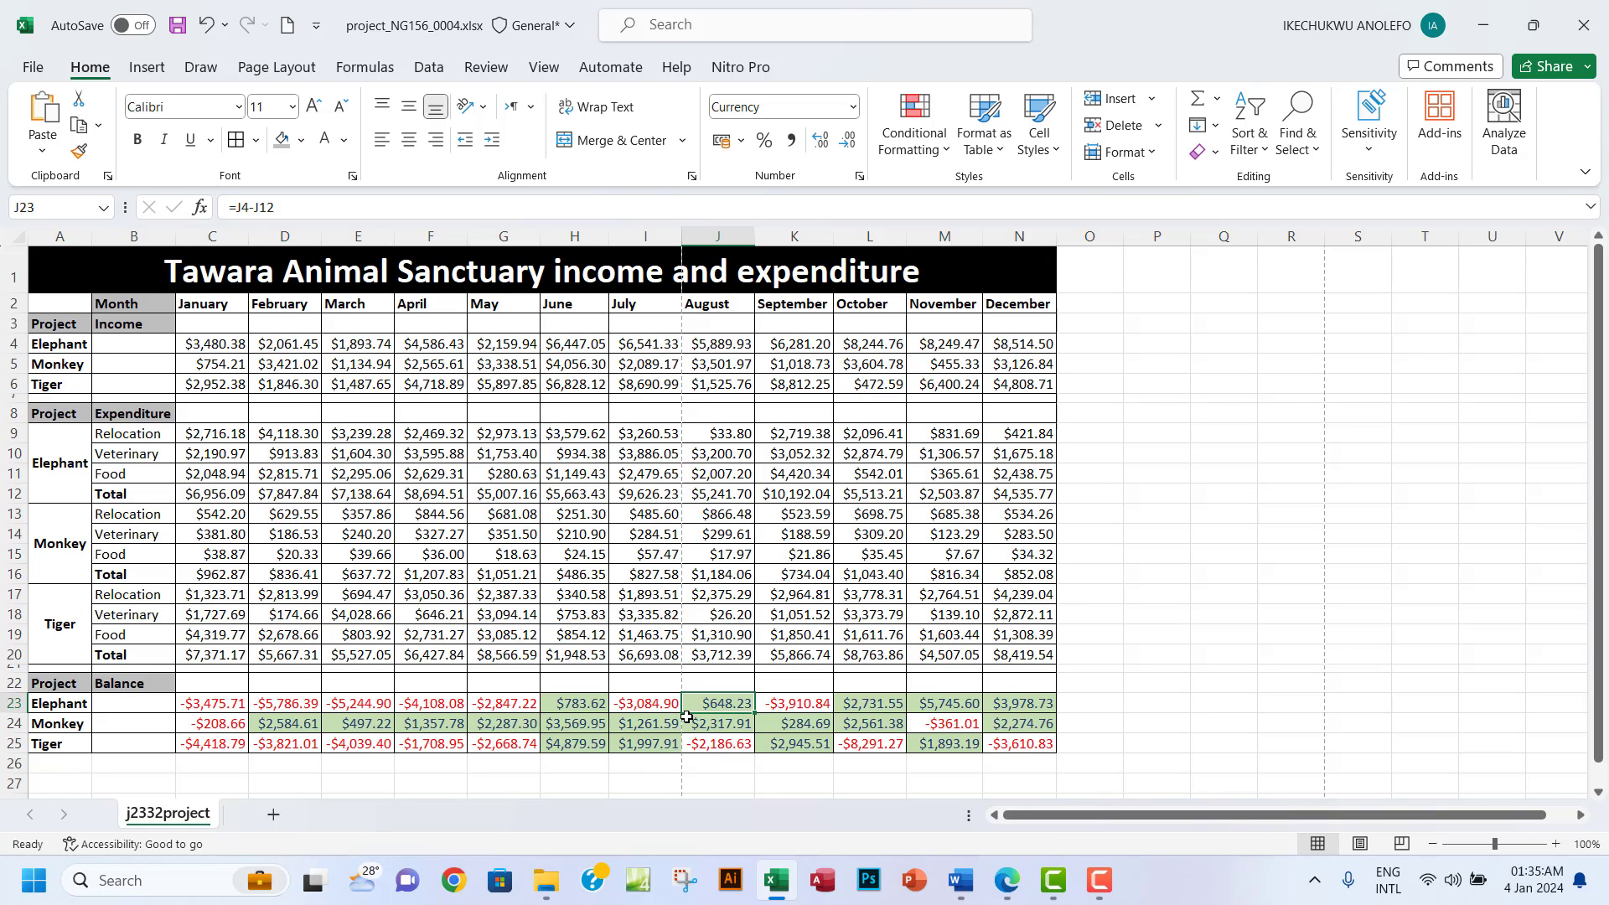
{"action": "left_click", "coordinate": [788, 706]}
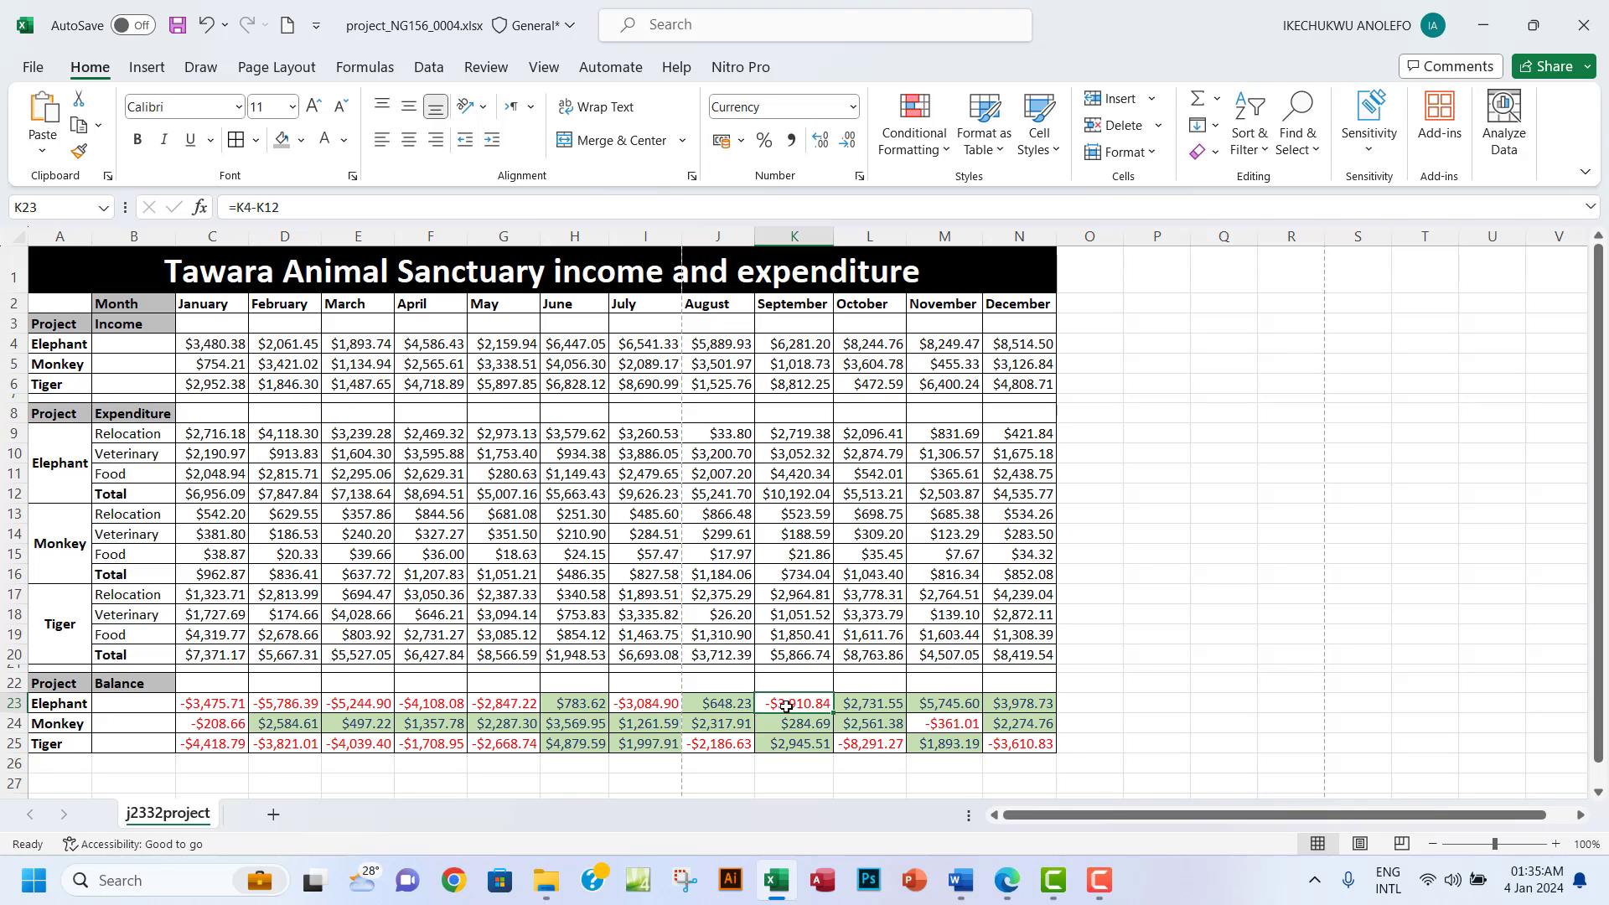
{"action": "left_click", "coordinate": [1003, 749]}
{"action": "left_click", "coordinate": [950, 728]}
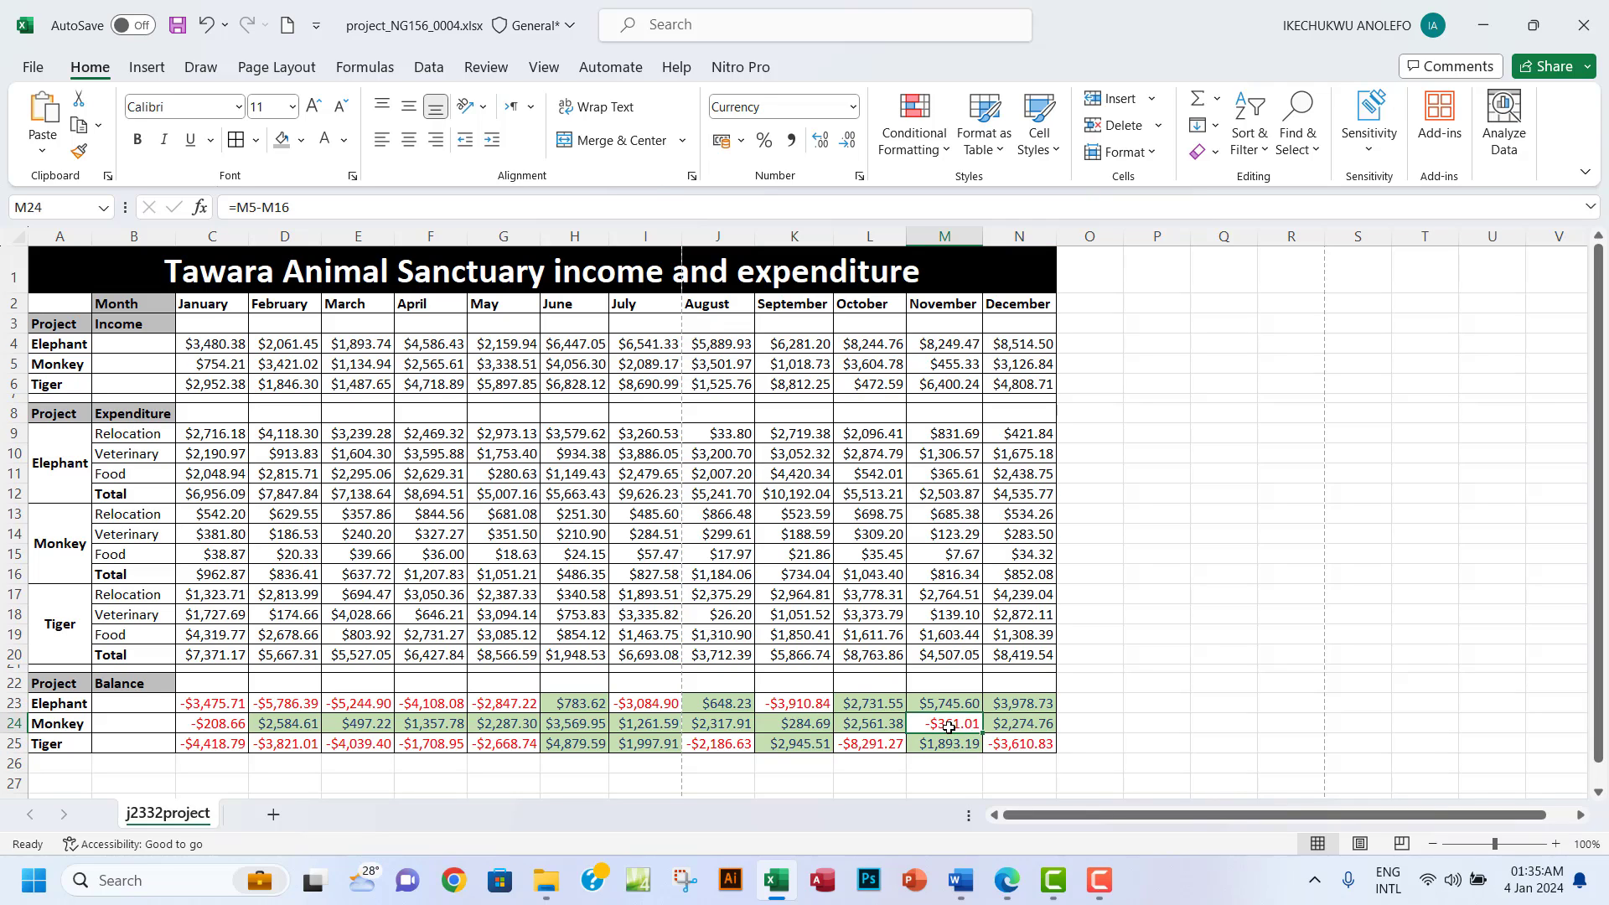
{"action": "left_click", "coordinate": [816, 738]}
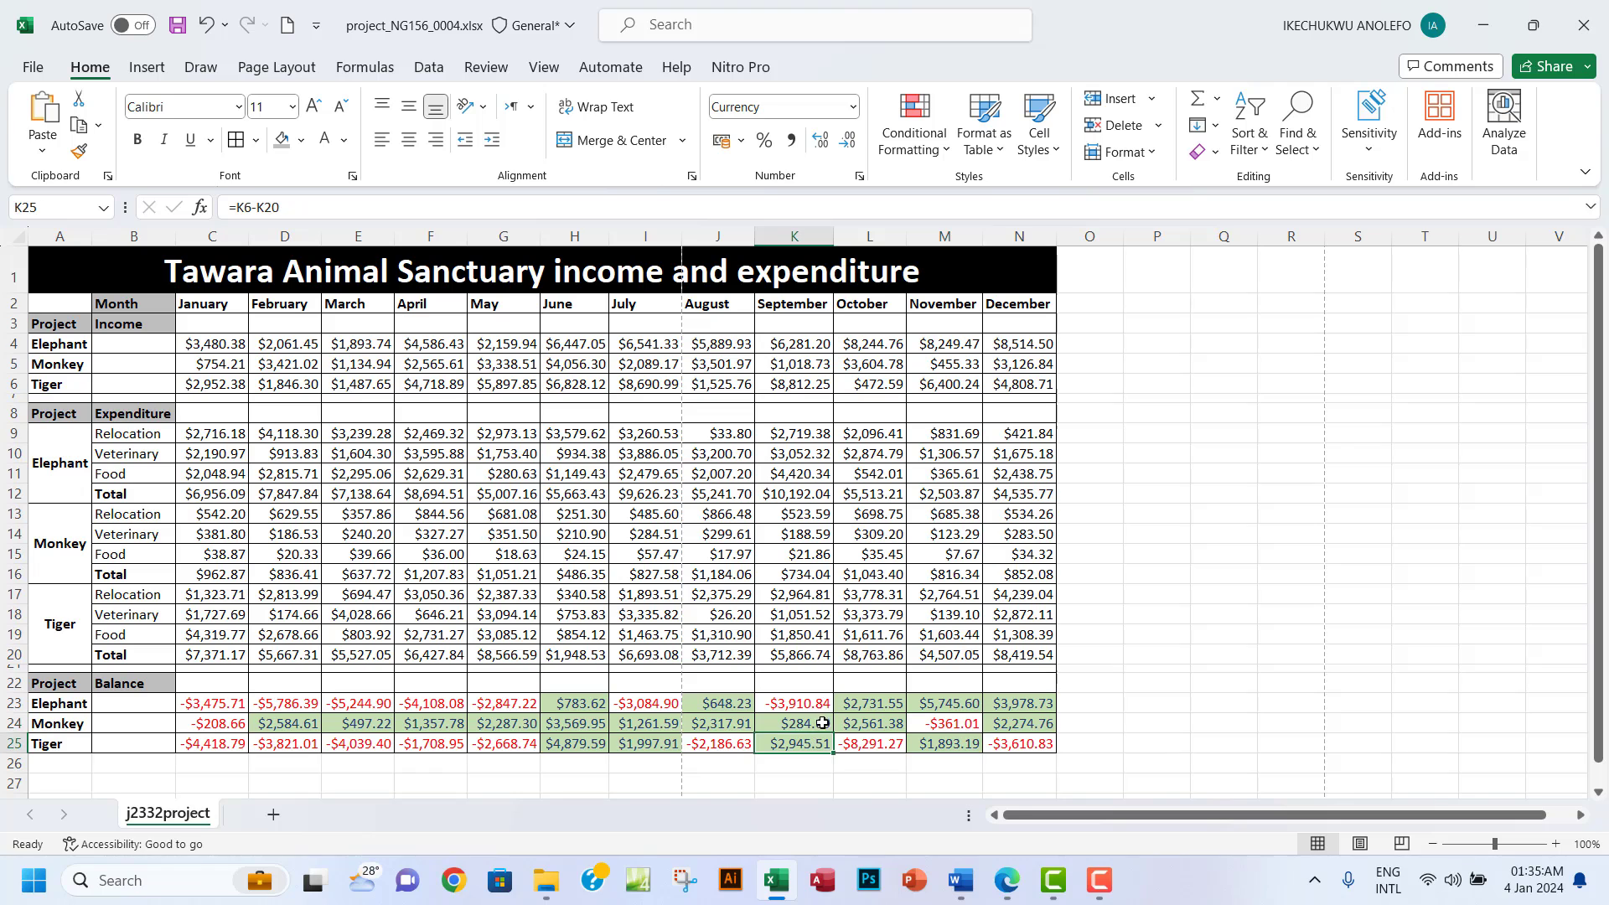
{"action": "left_click", "coordinate": [1006, 881]}
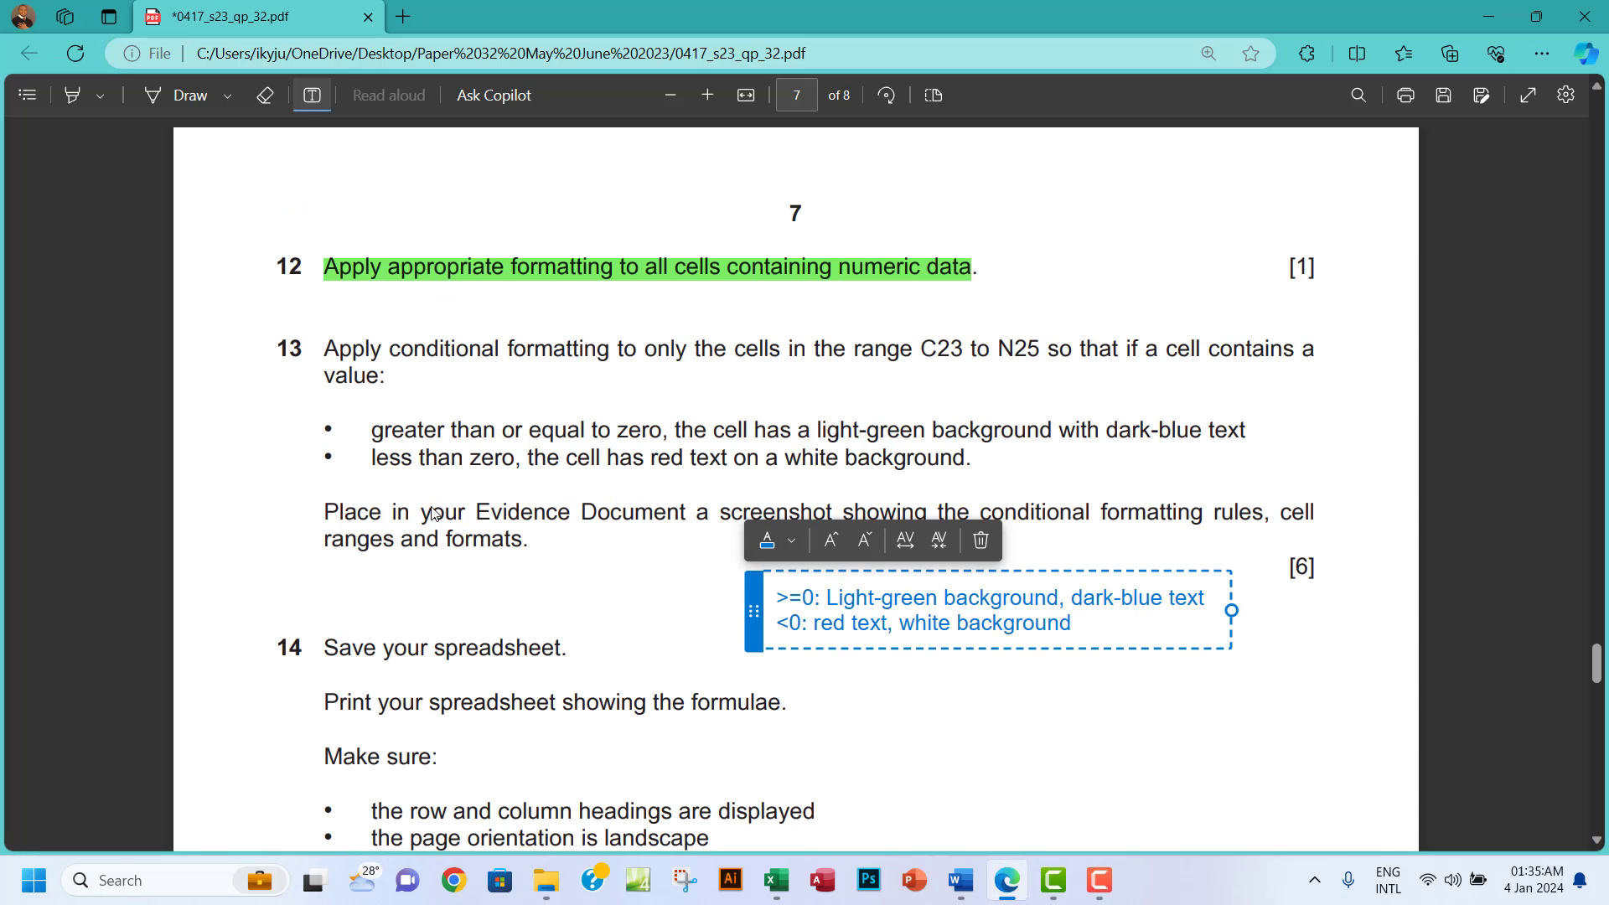
Delete the formatting note from question 13 and select the word 'formats' in the question.
{"action": "left_click", "coordinate": [982, 541]}
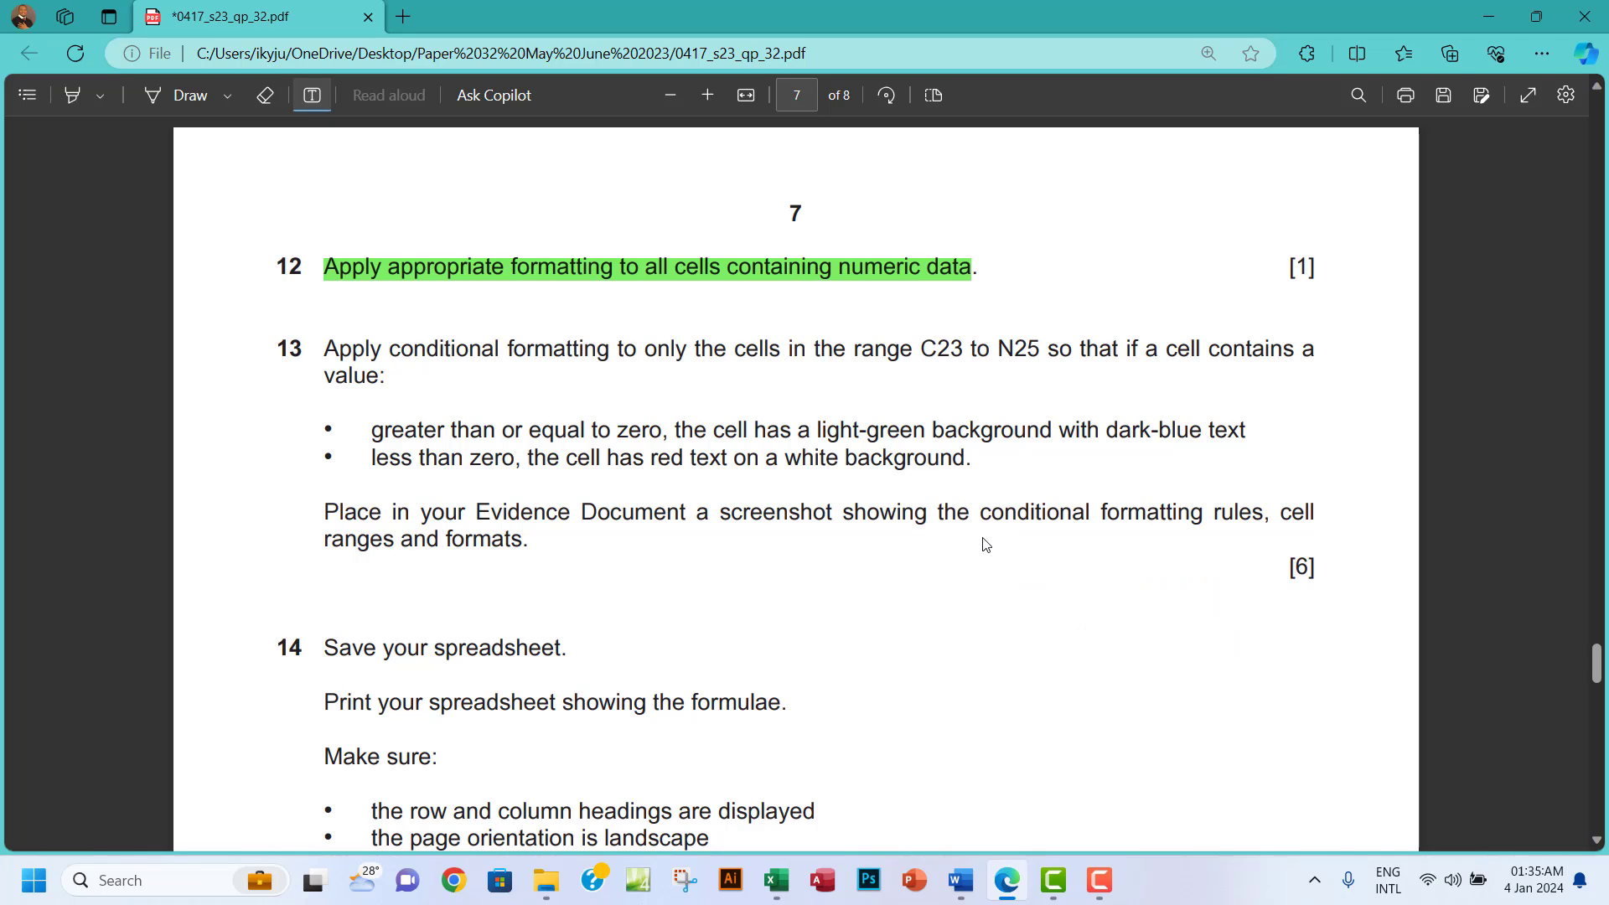
{"action": "left_click", "coordinate": [312, 99]}
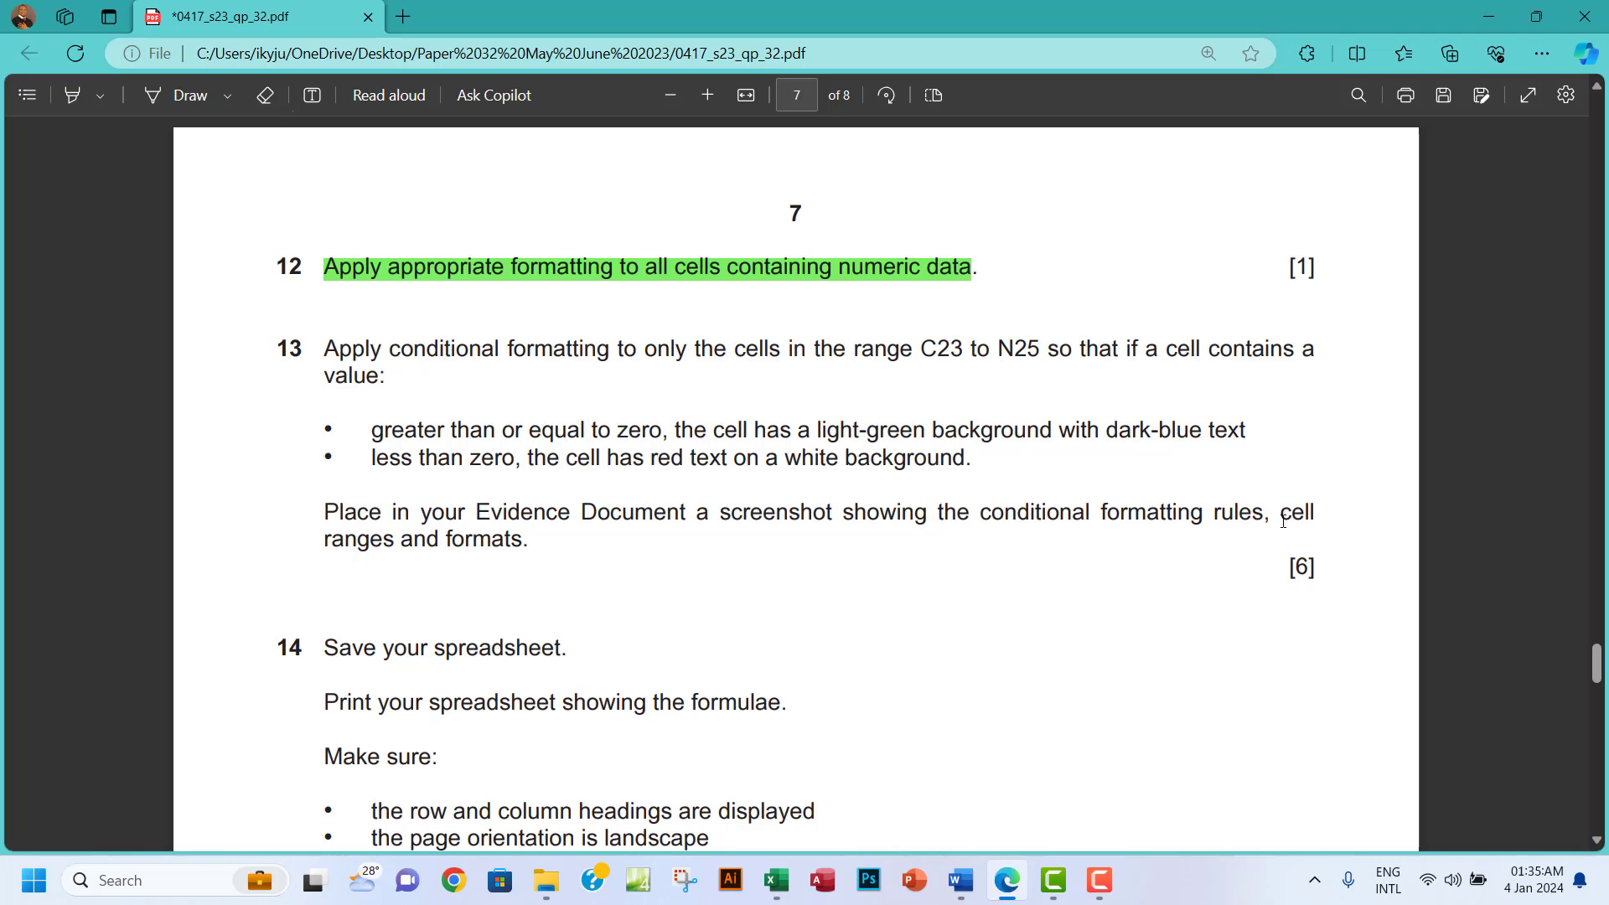
{"action": "left_click_drag", "start_coordinate": [445, 543], "coordinate": [537, 547]}
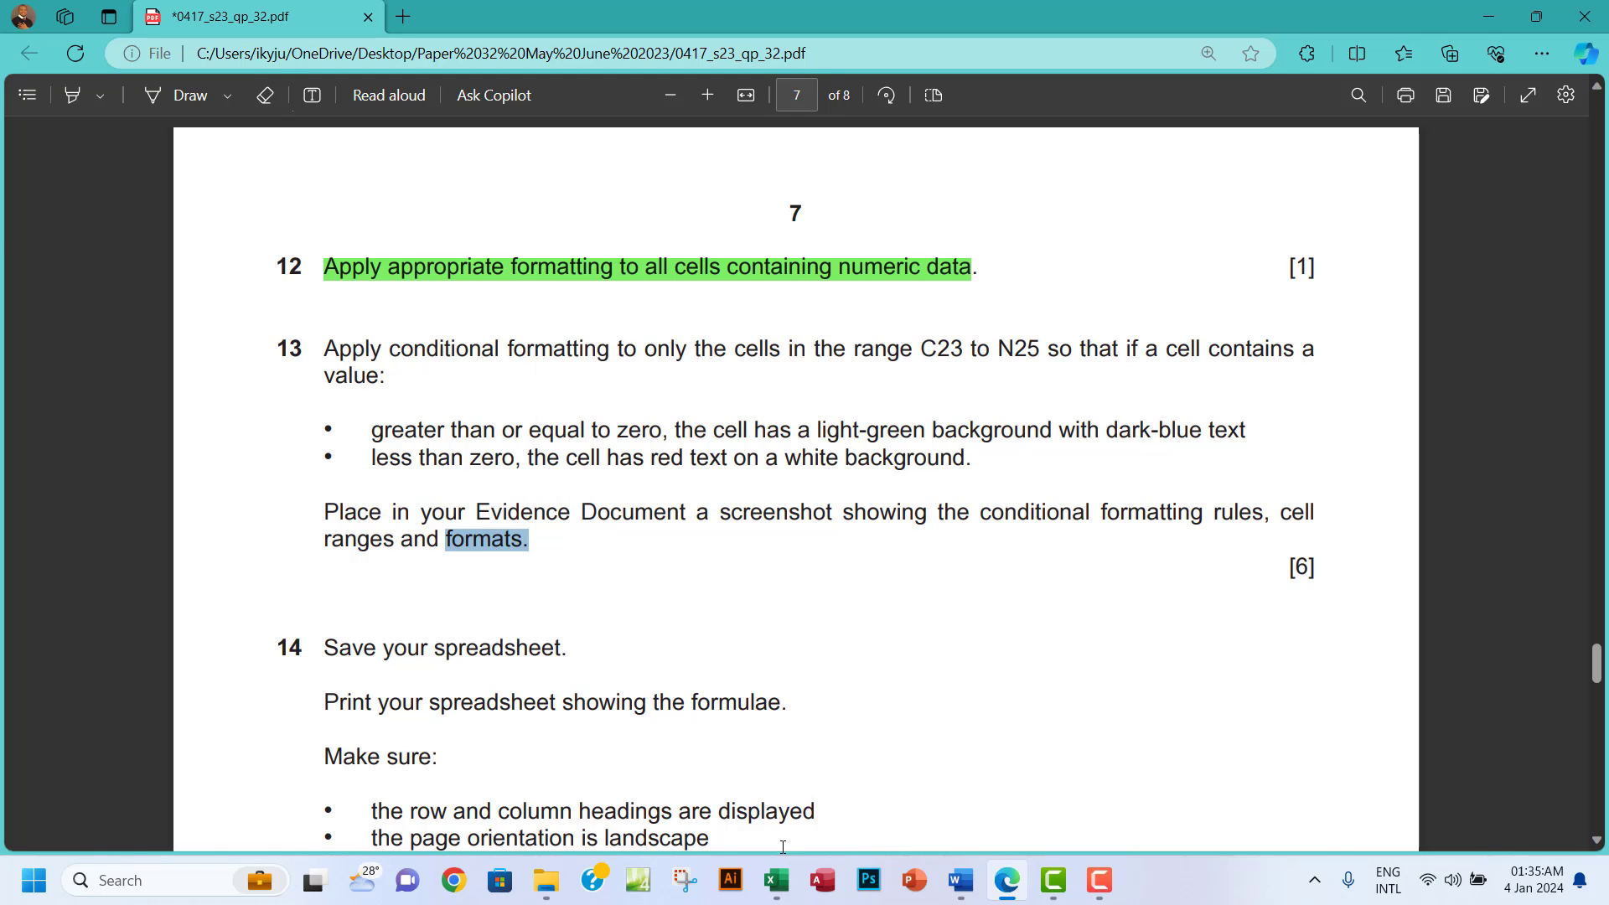
{"action": "left_click", "coordinate": [777, 879]}
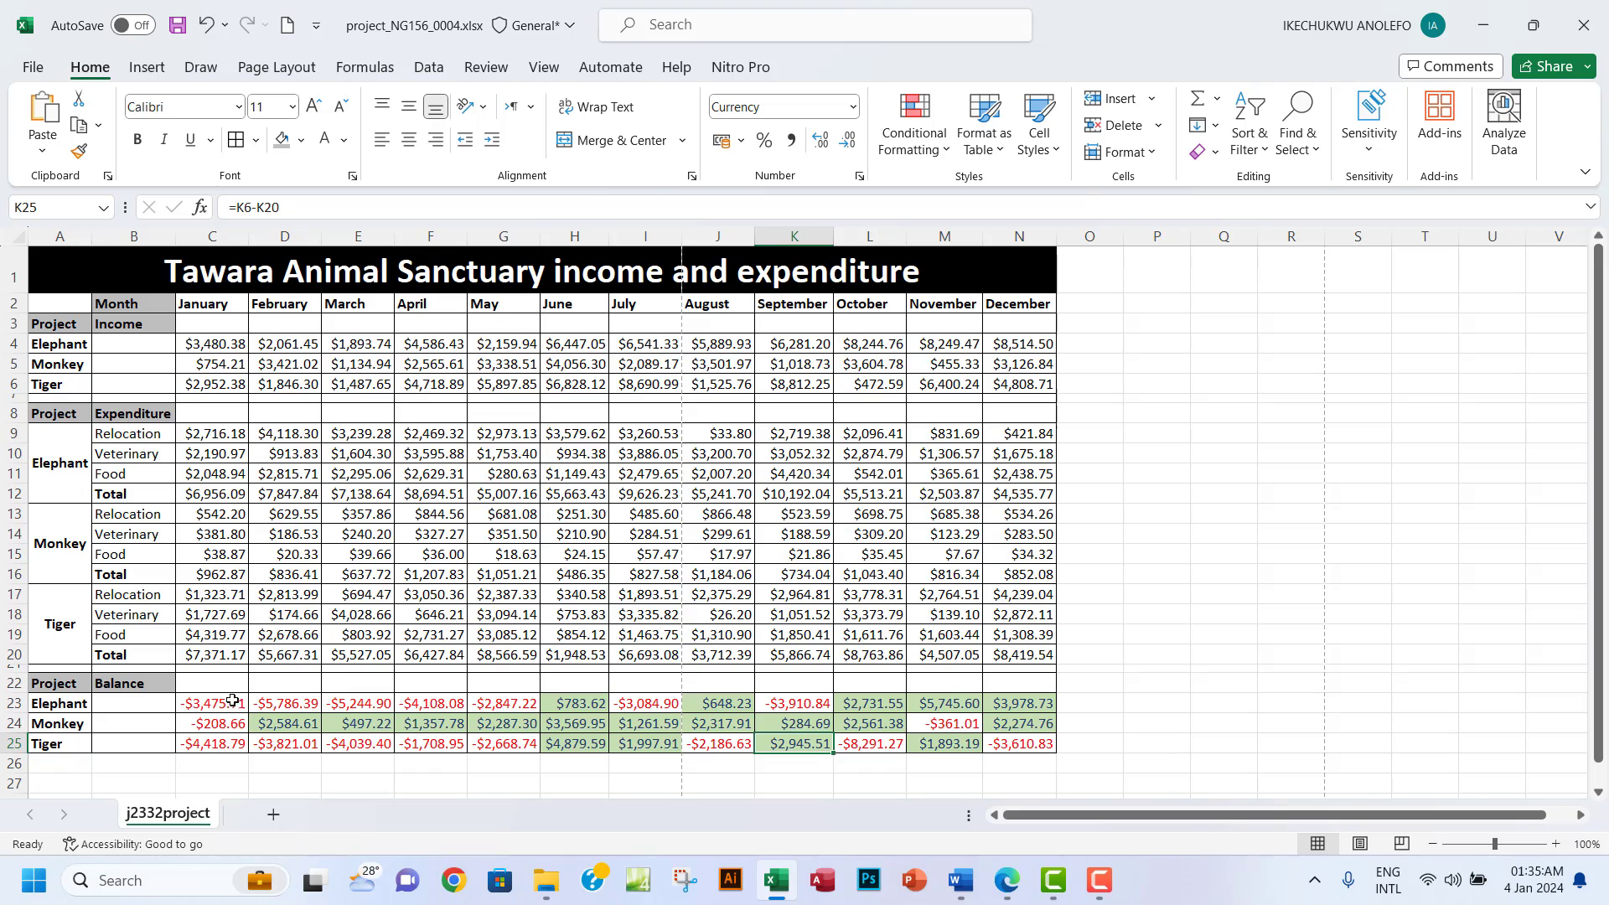
Open Manage Rules for C23:N25 to list both the < 0 and >= 0 rules.
{"action": "left_click_drag", "start_coordinate": [232, 701], "coordinate": [1014, 739]}
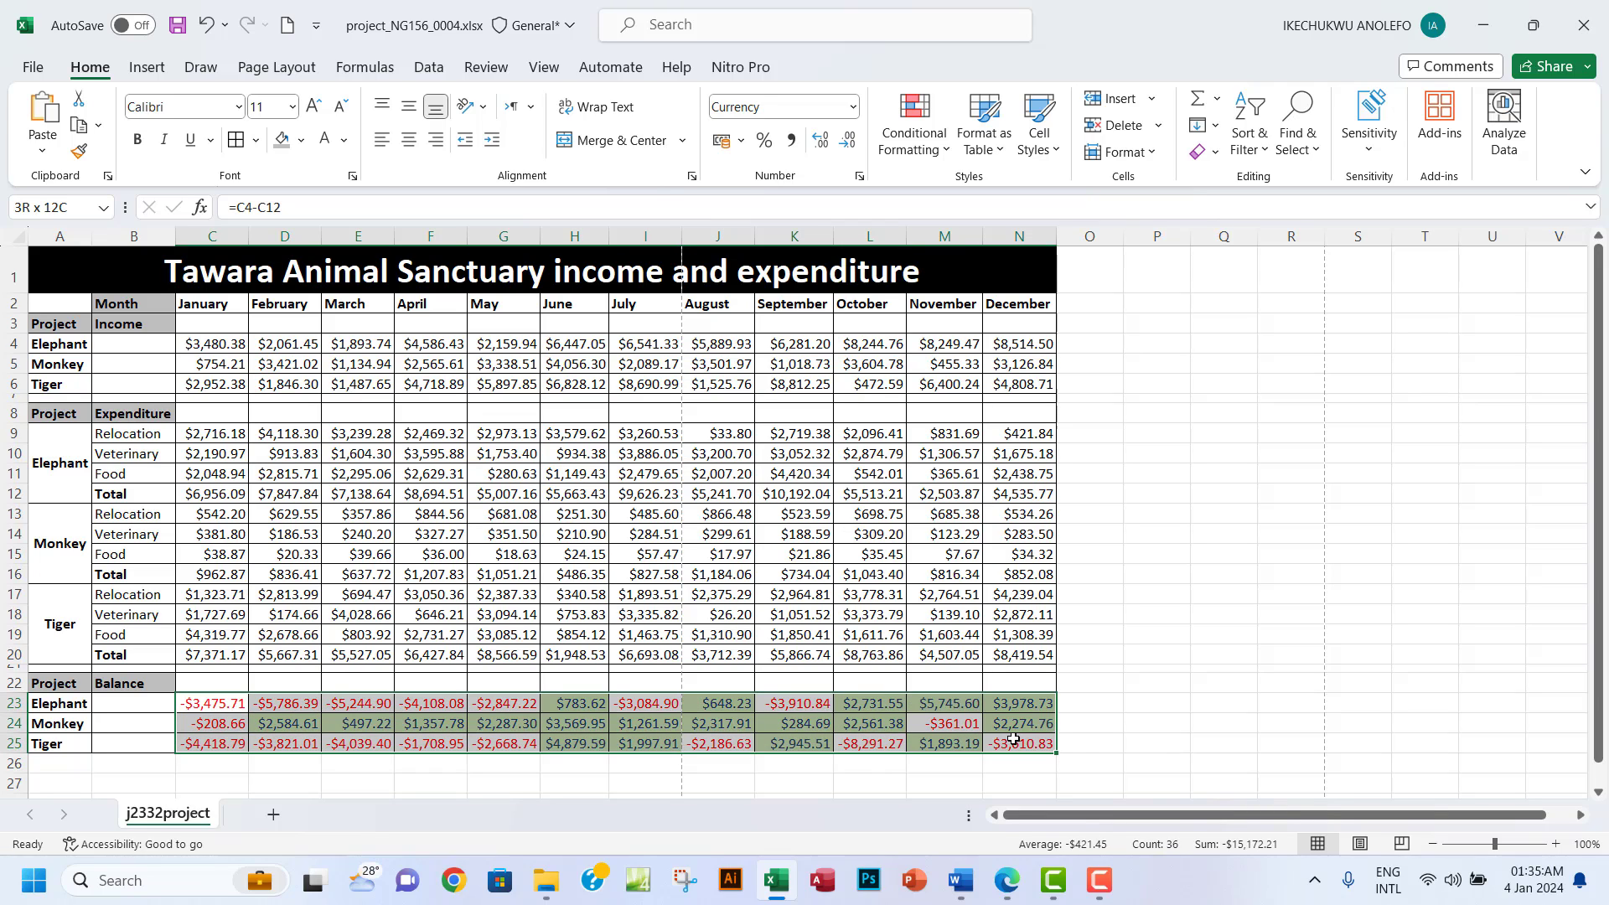
{"action": "left_click", "coordinate": [940, 151]}
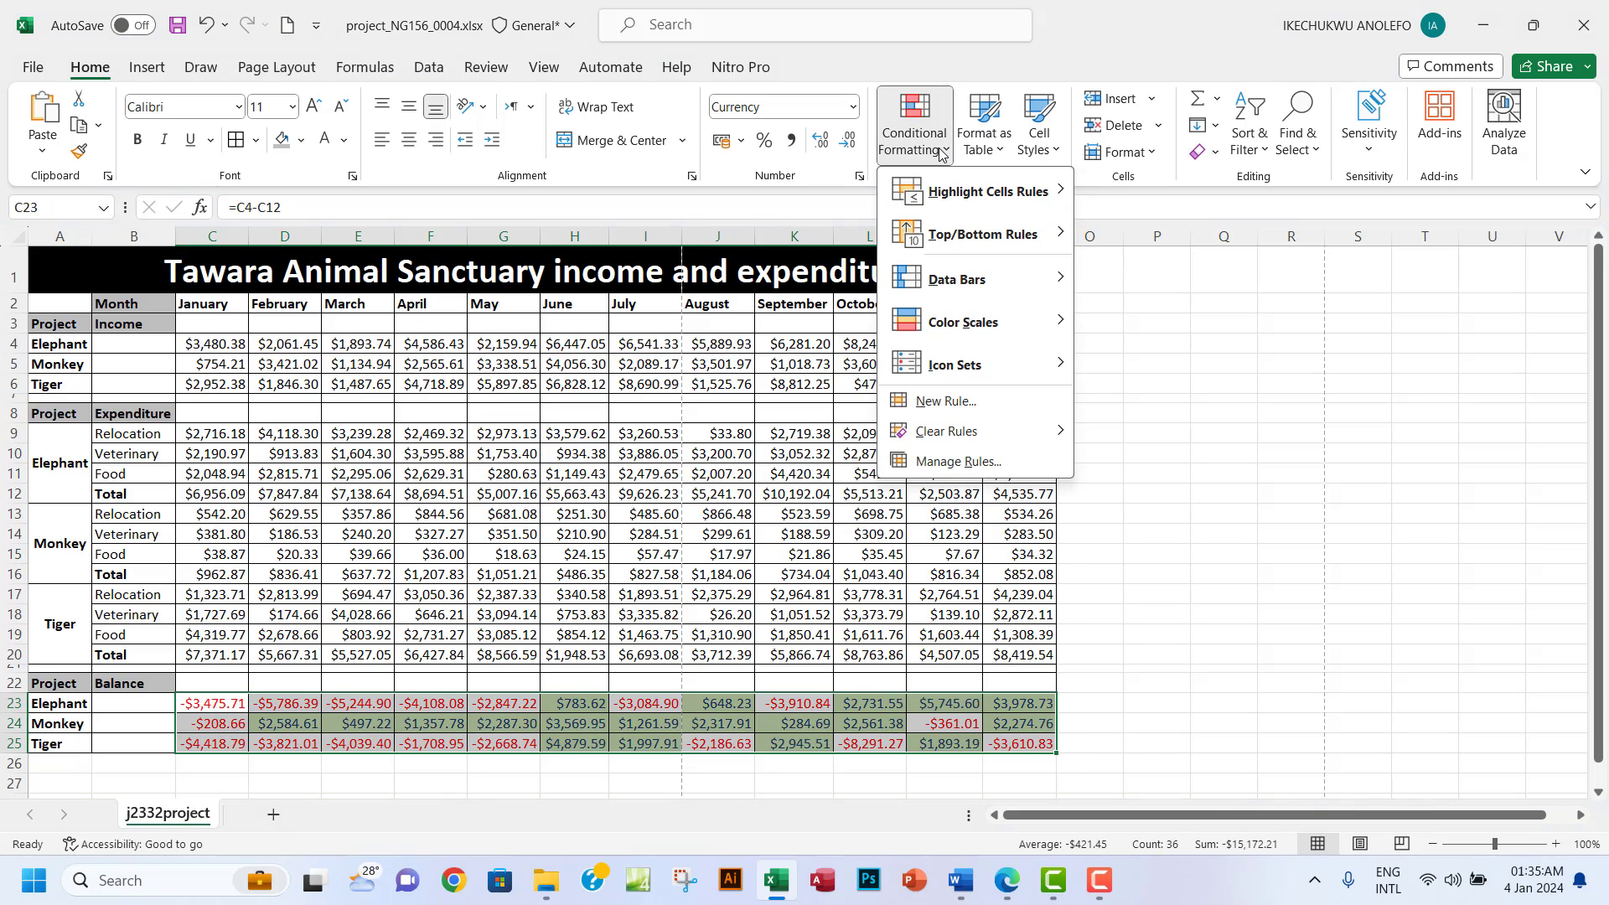
{"action": "left_click", "coordinate": [947, 462]}
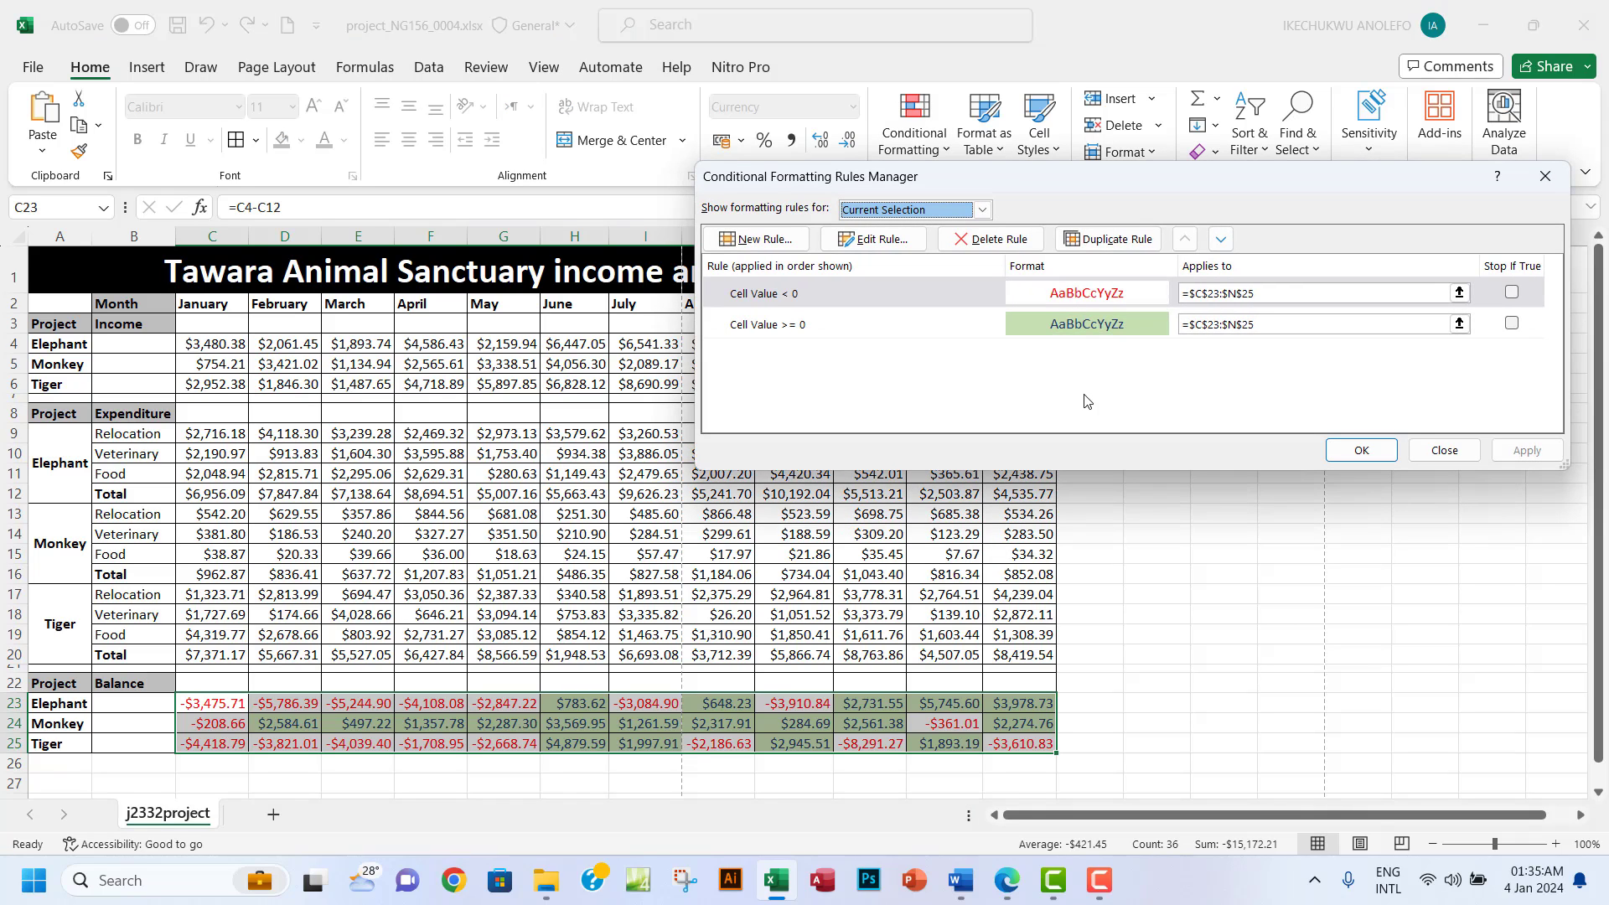
{"action": "left_click", "coordinate": [1005, 890]}
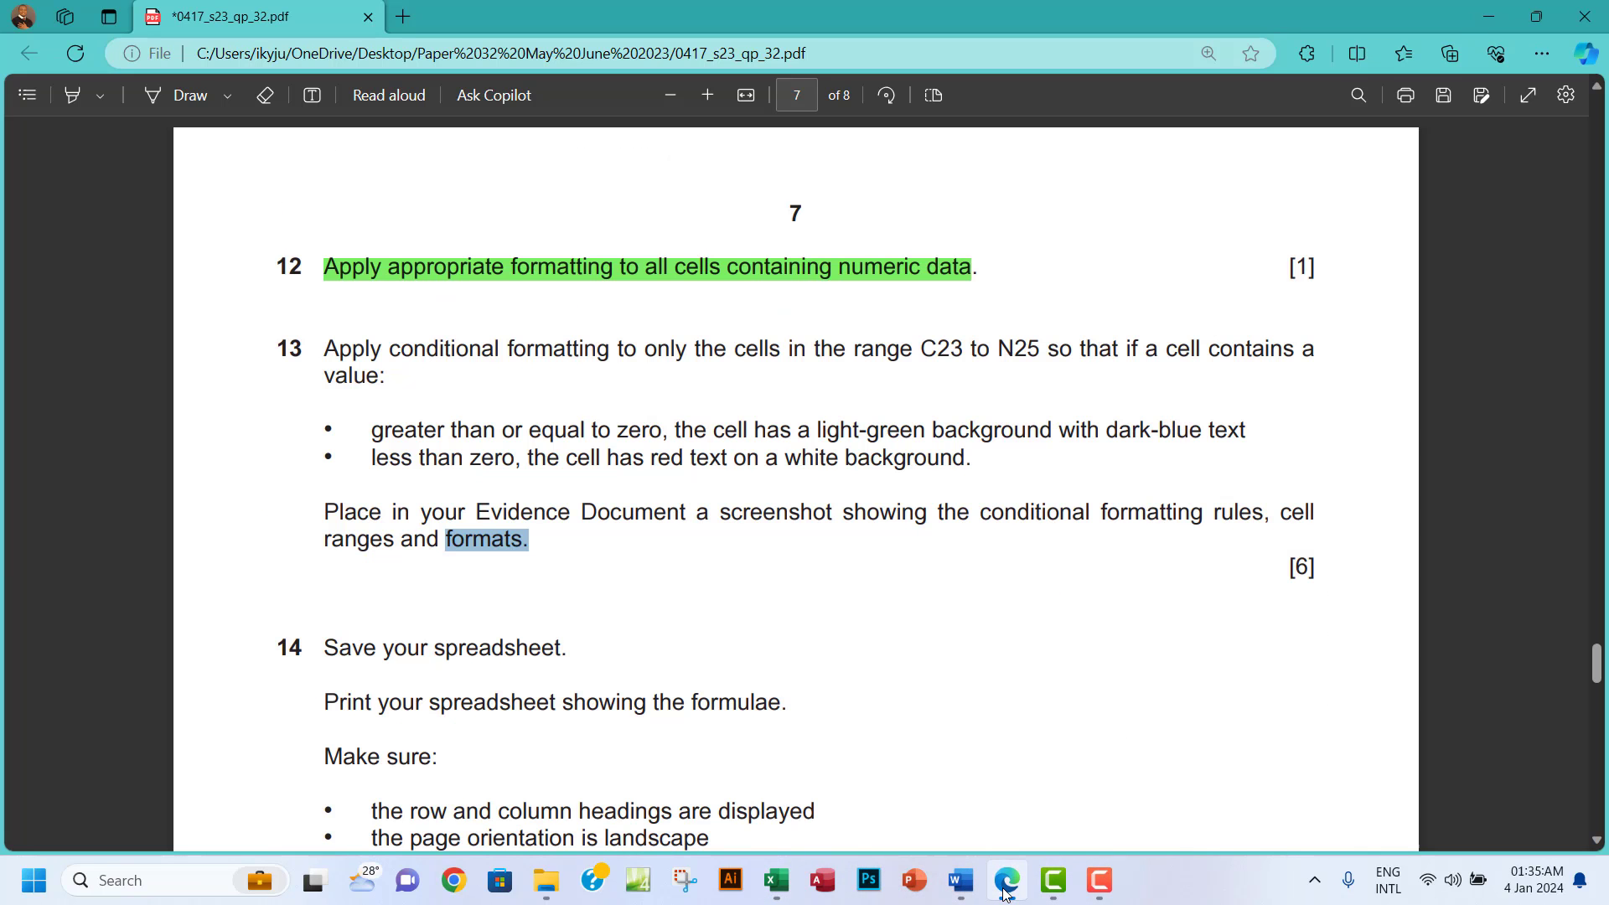
{"action": "left_click", "coordinate": [1006, 890]}
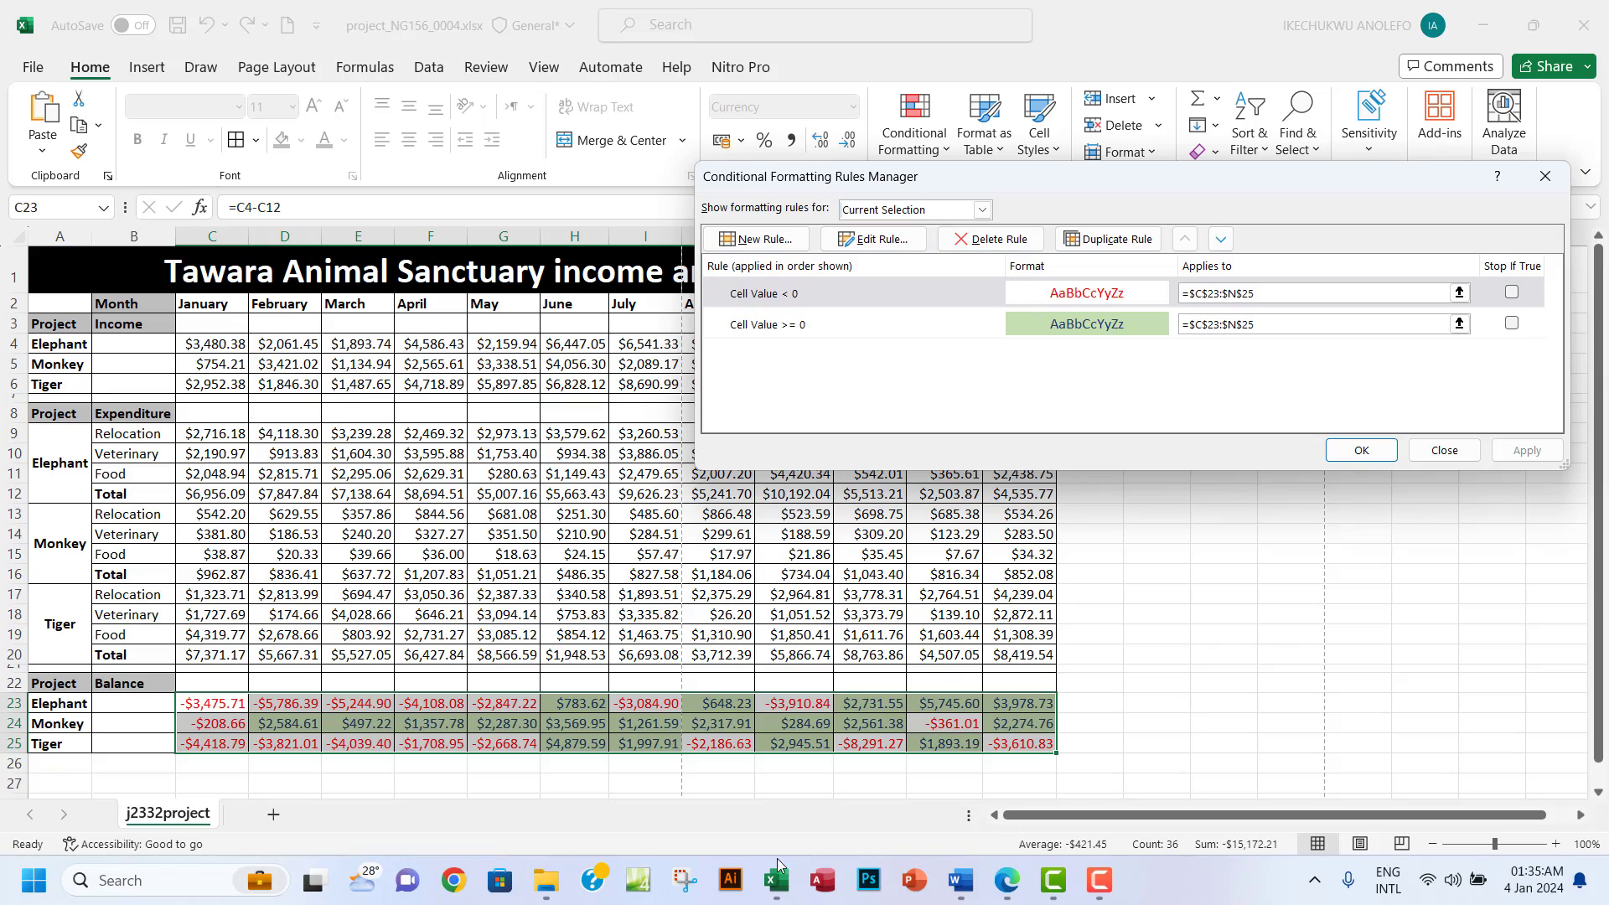
Capture the Conditional Formatting Rules Manager dialog with Snipping Tool and view the snip.
{"action": "left_click", "coordinate": [684, 880]}
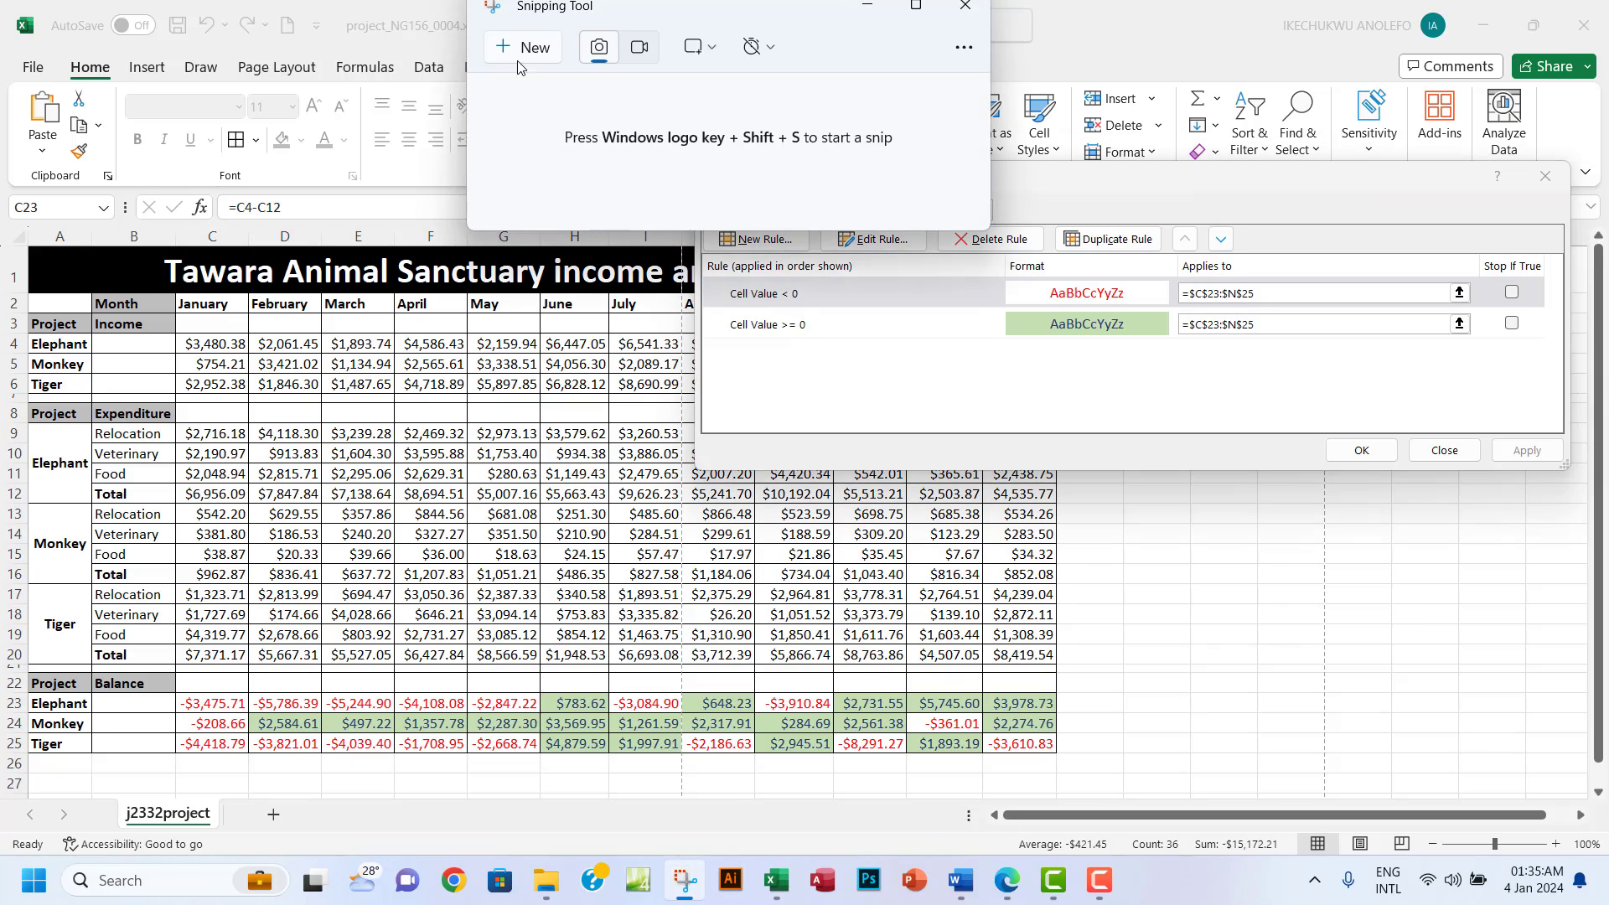
{"action": "key", "text": "ctrl+n"}
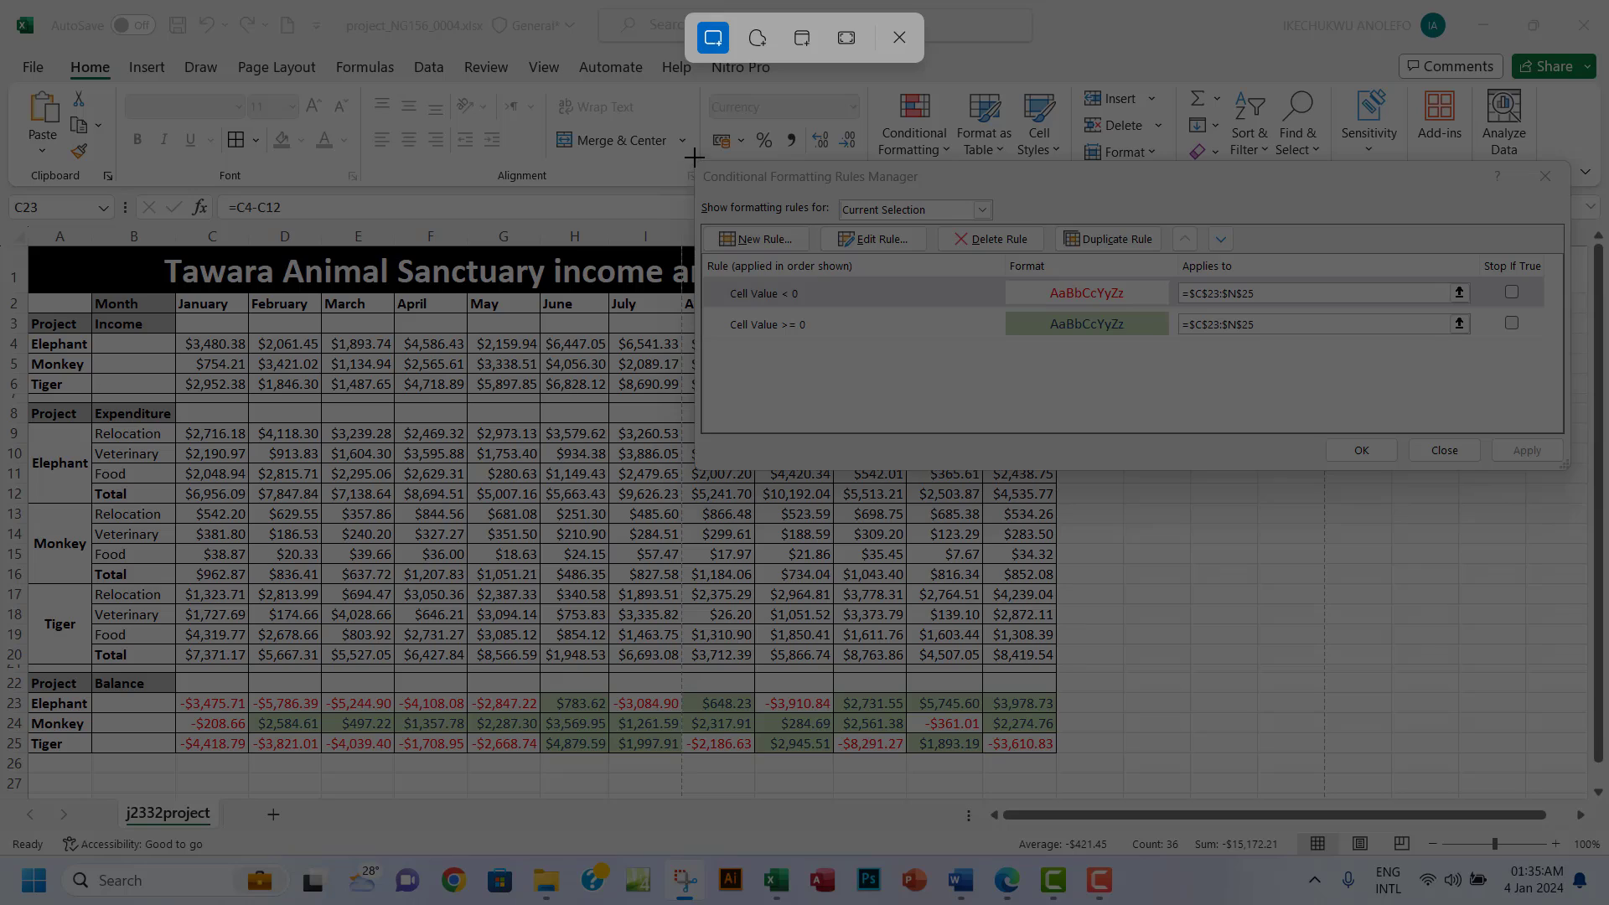
{"action": "left_click_drag", "start_coordinate": [694, 157], "coordinate": [1575, 465]}
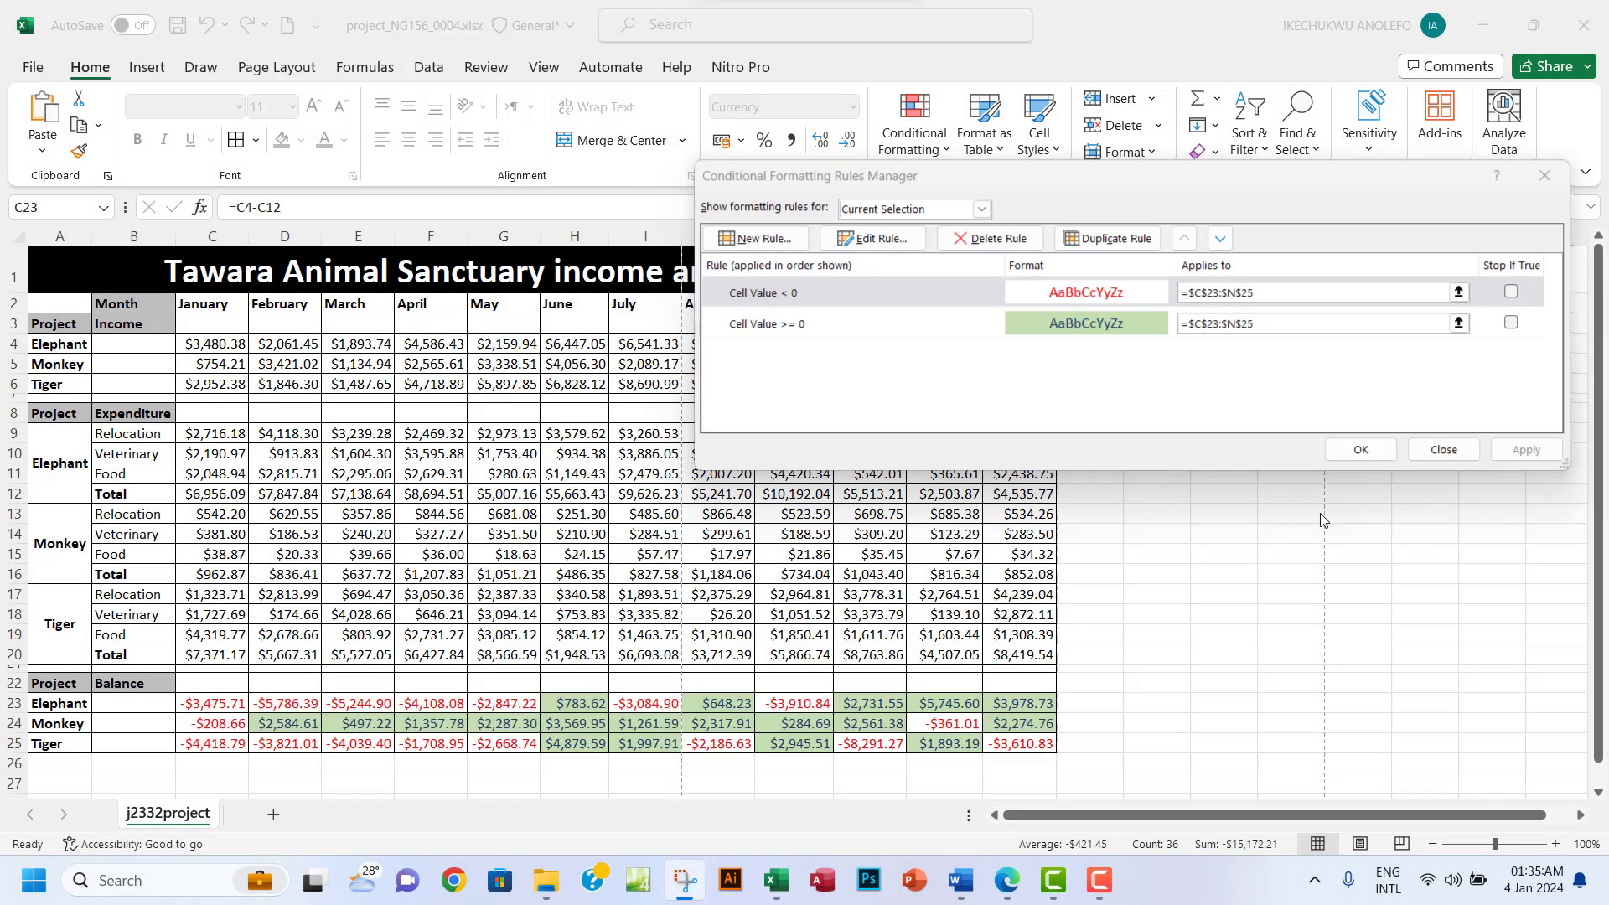
{"action": "left_click", "coordinate": [687, 881]}
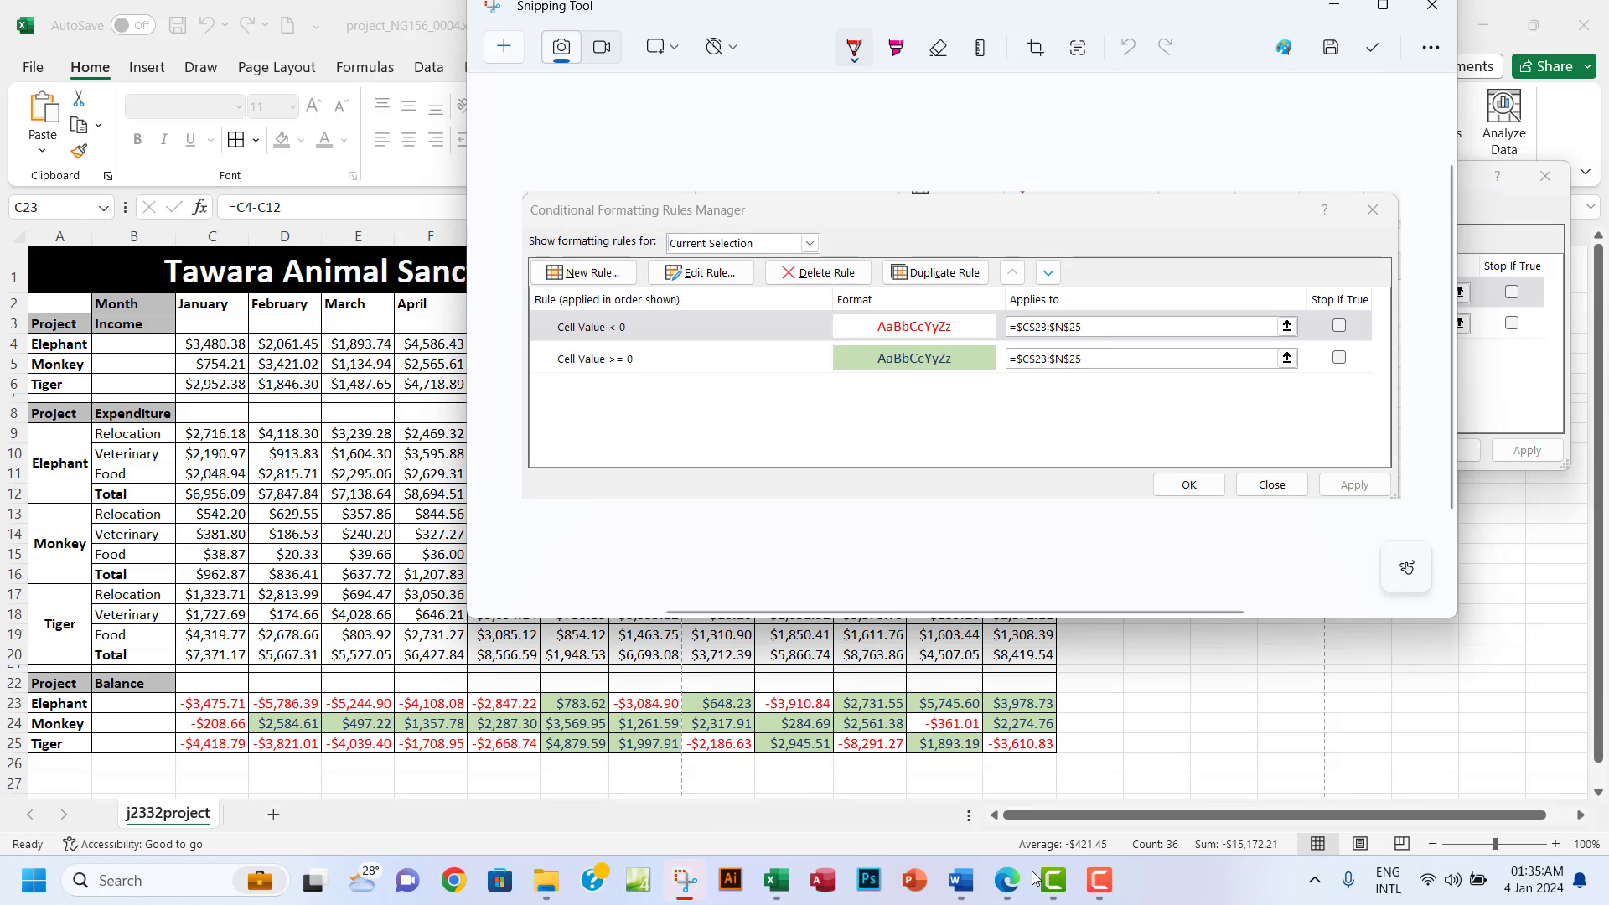
Add a new page at the end of the evidence document in Word.
{"action": "left_click", "coordinate": [960, 880]}
{"action": "scroll", "coordinate": [982, 492], "scroll_direction": "down", "scroll_amount": 6}
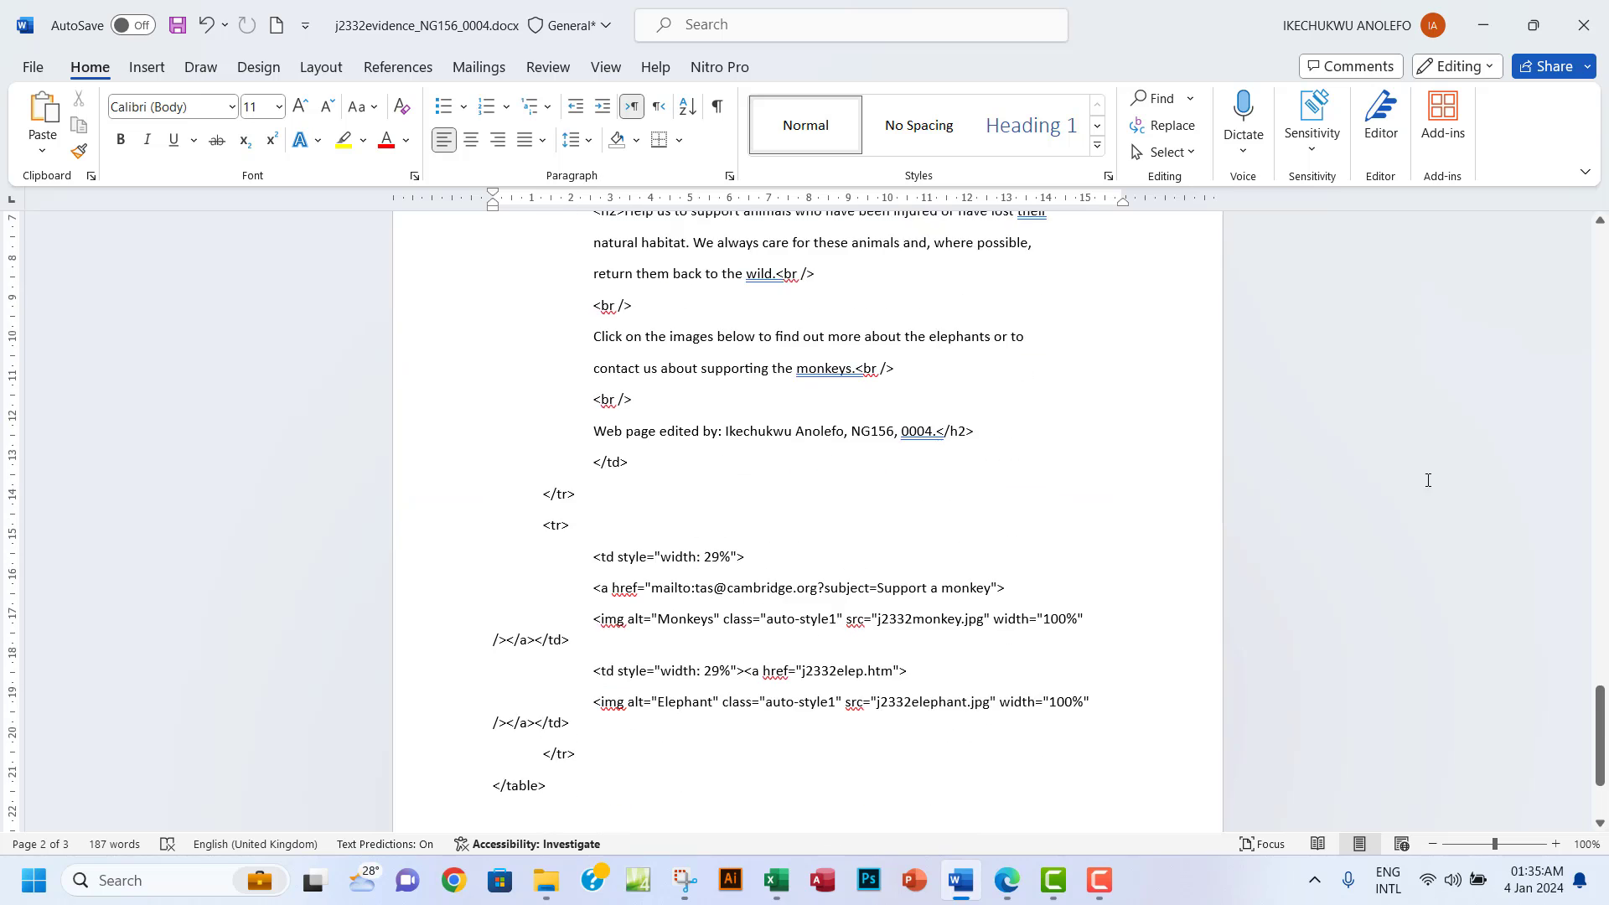
{"action": "scroll", "coordinate": [1428, 480], "scroll_direction": "down", "scroll_amount": 4}
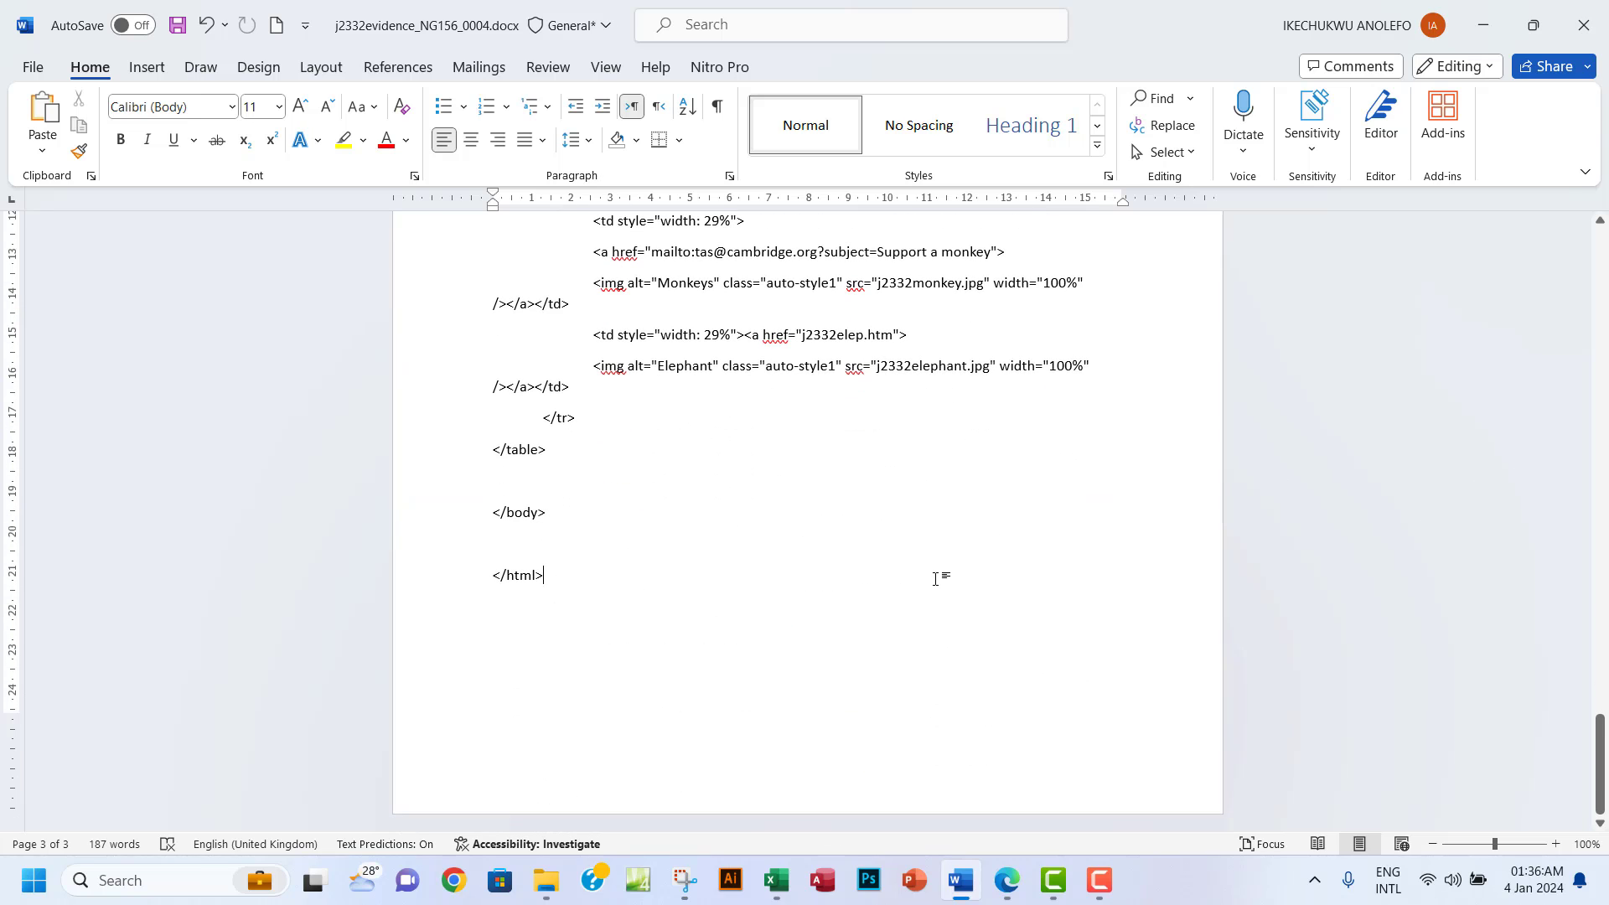
{"action": "key", "text": "Return"}
{"action": "key", "text": "Return"}
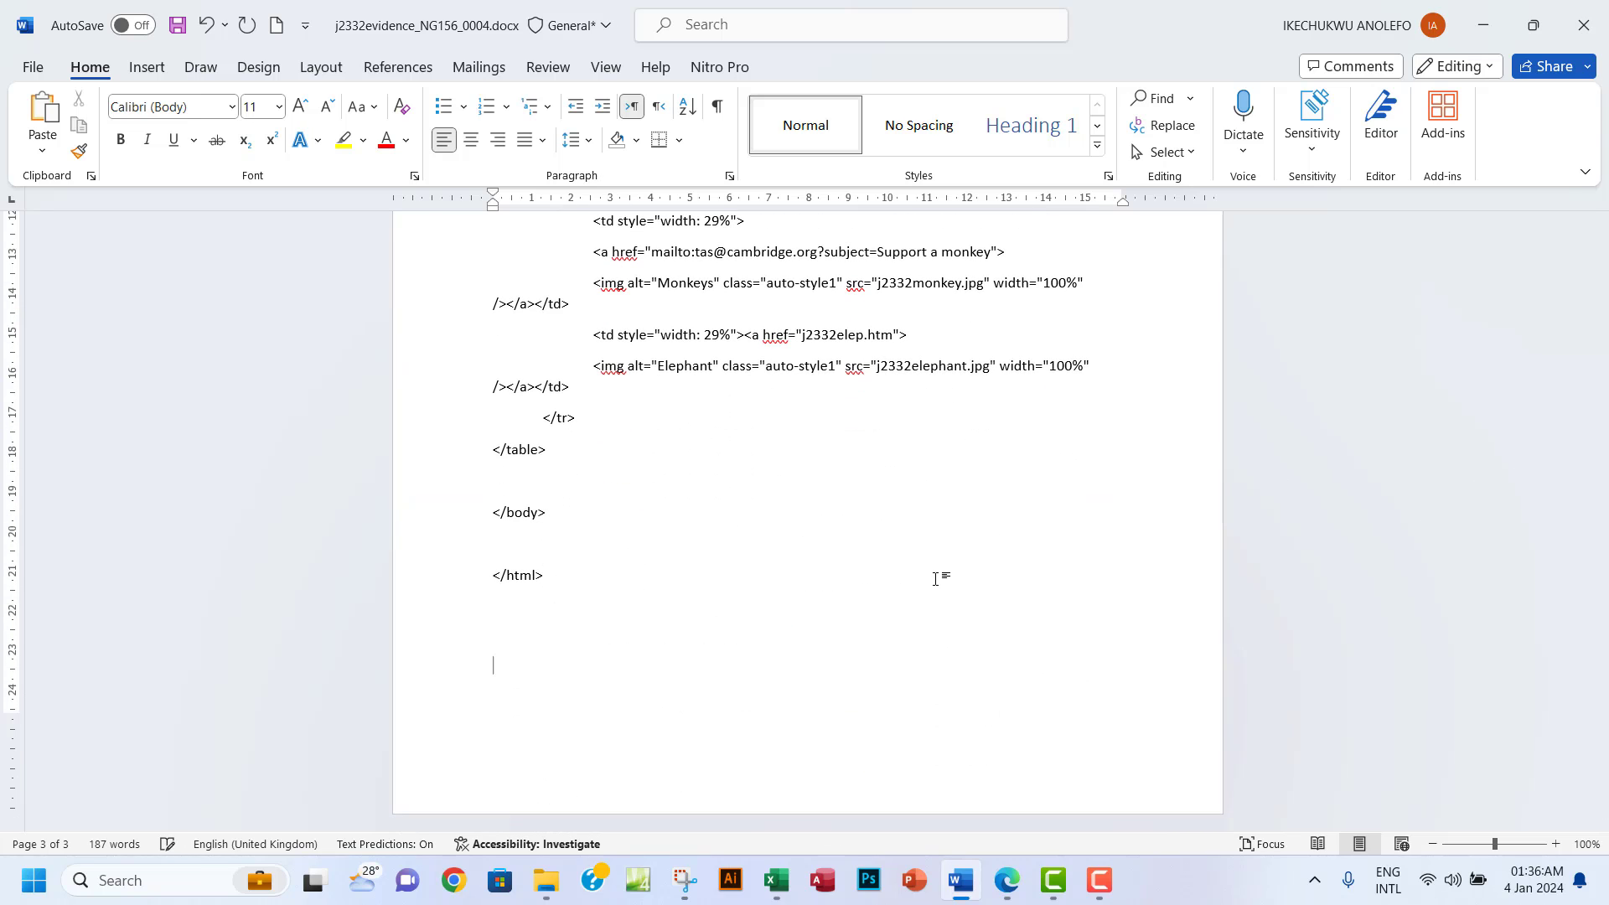
{"action": "key", "text": "ctrl+Return"}
{"action": "key", "text": "BackSpace"}
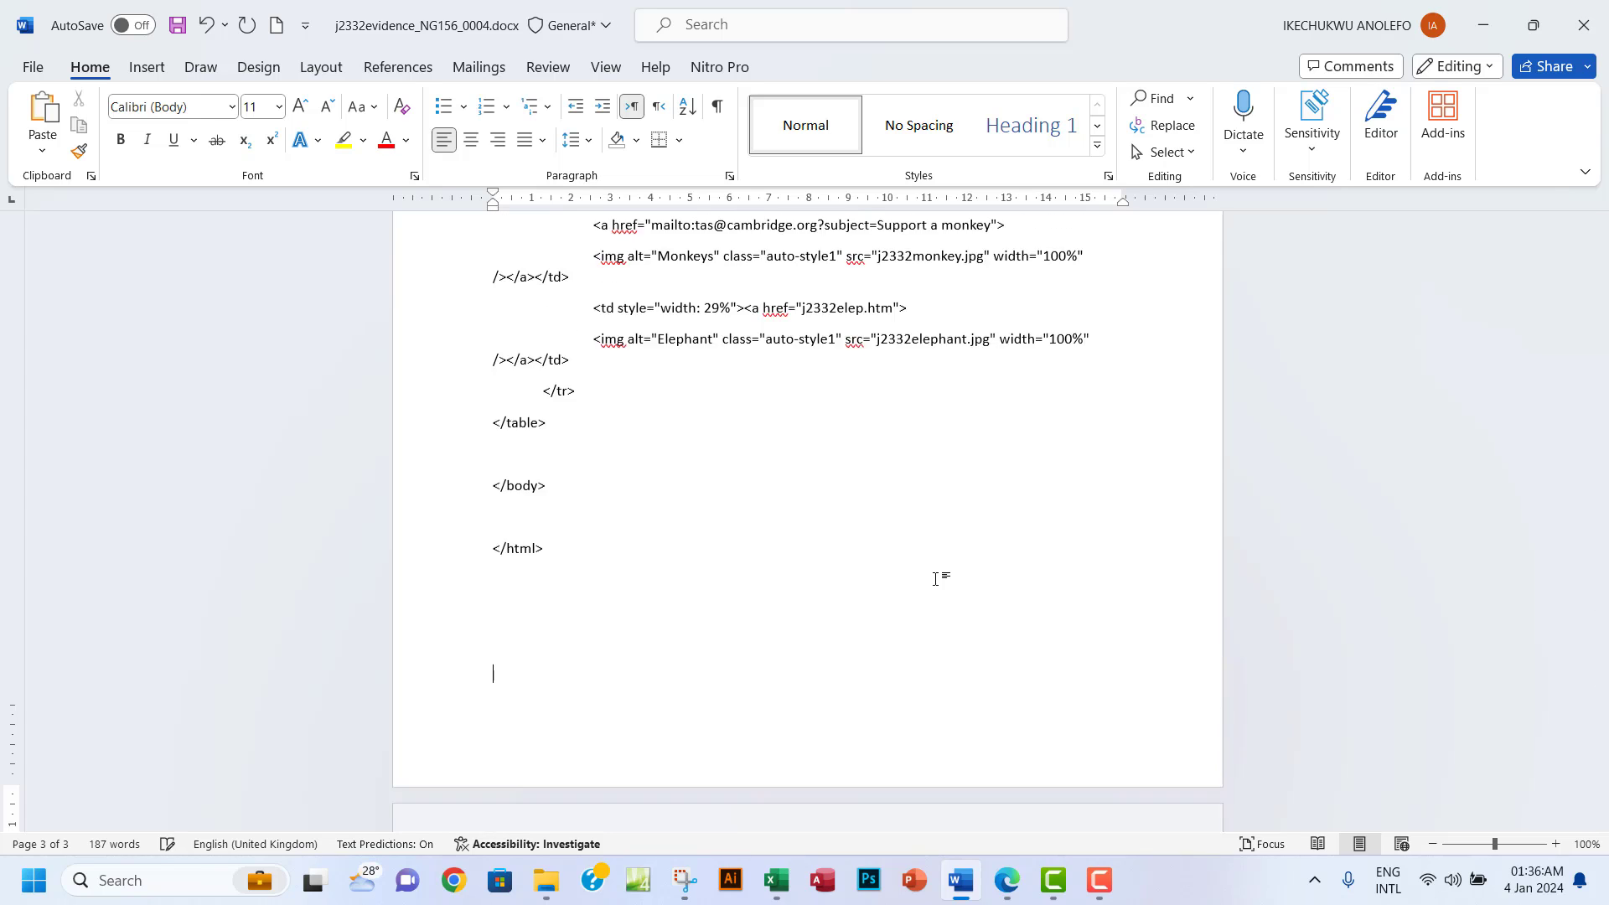
{"action": "key", "text": "ctrl+Return"}
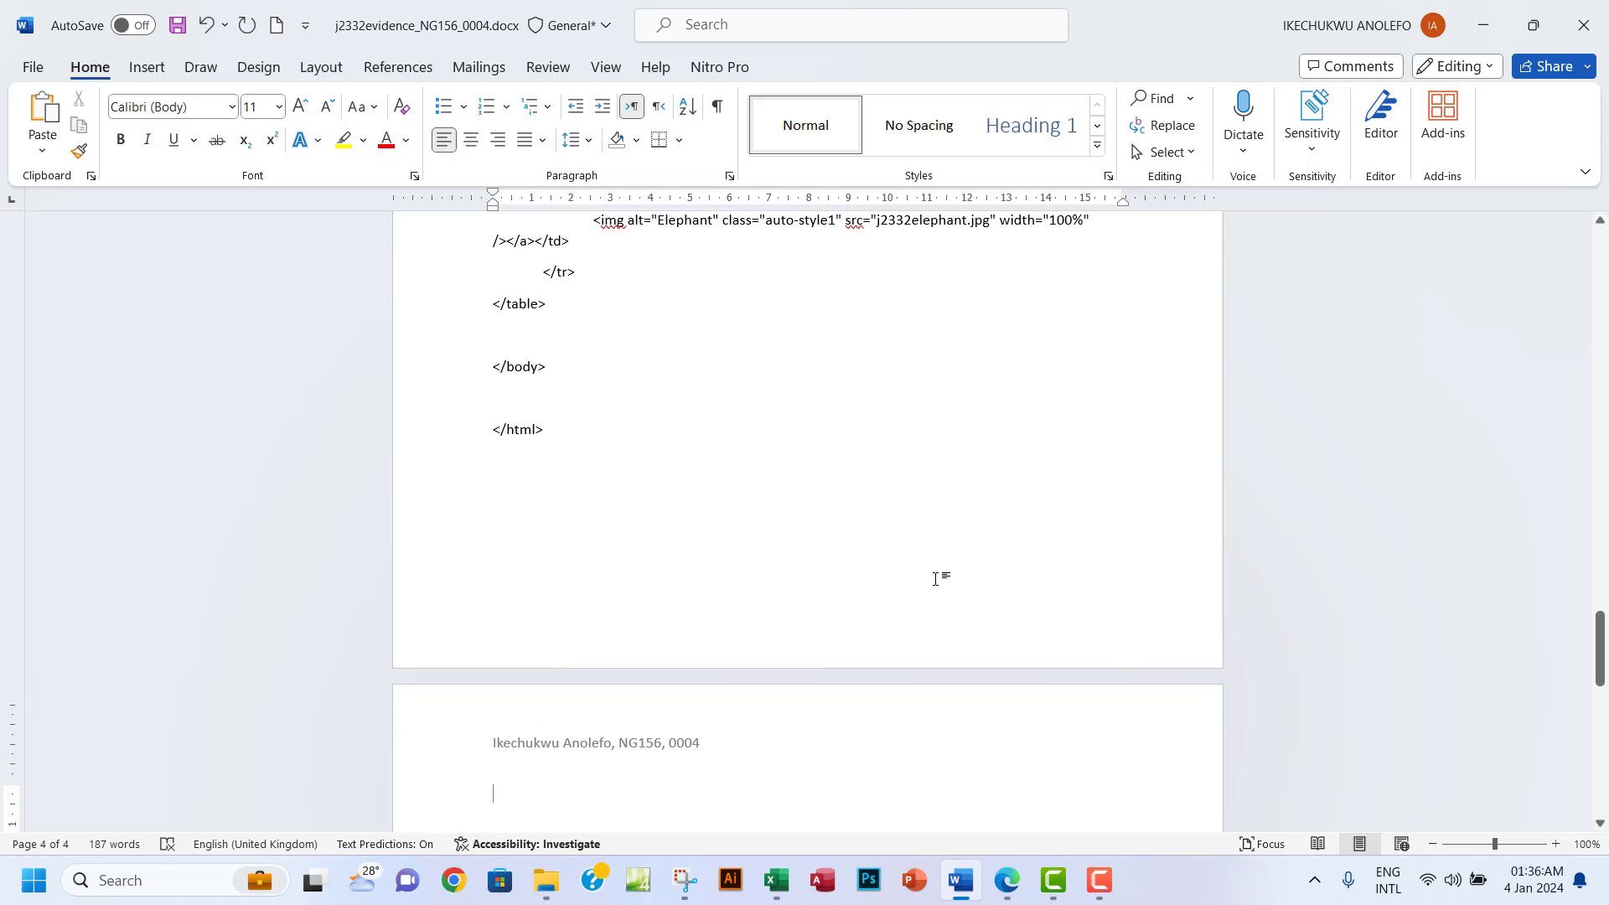
Type the 'Step 13 Evidence:' heading and paste the Rules Manager screenshot beneath it.
{"action": "type", "text": "Step 13"}
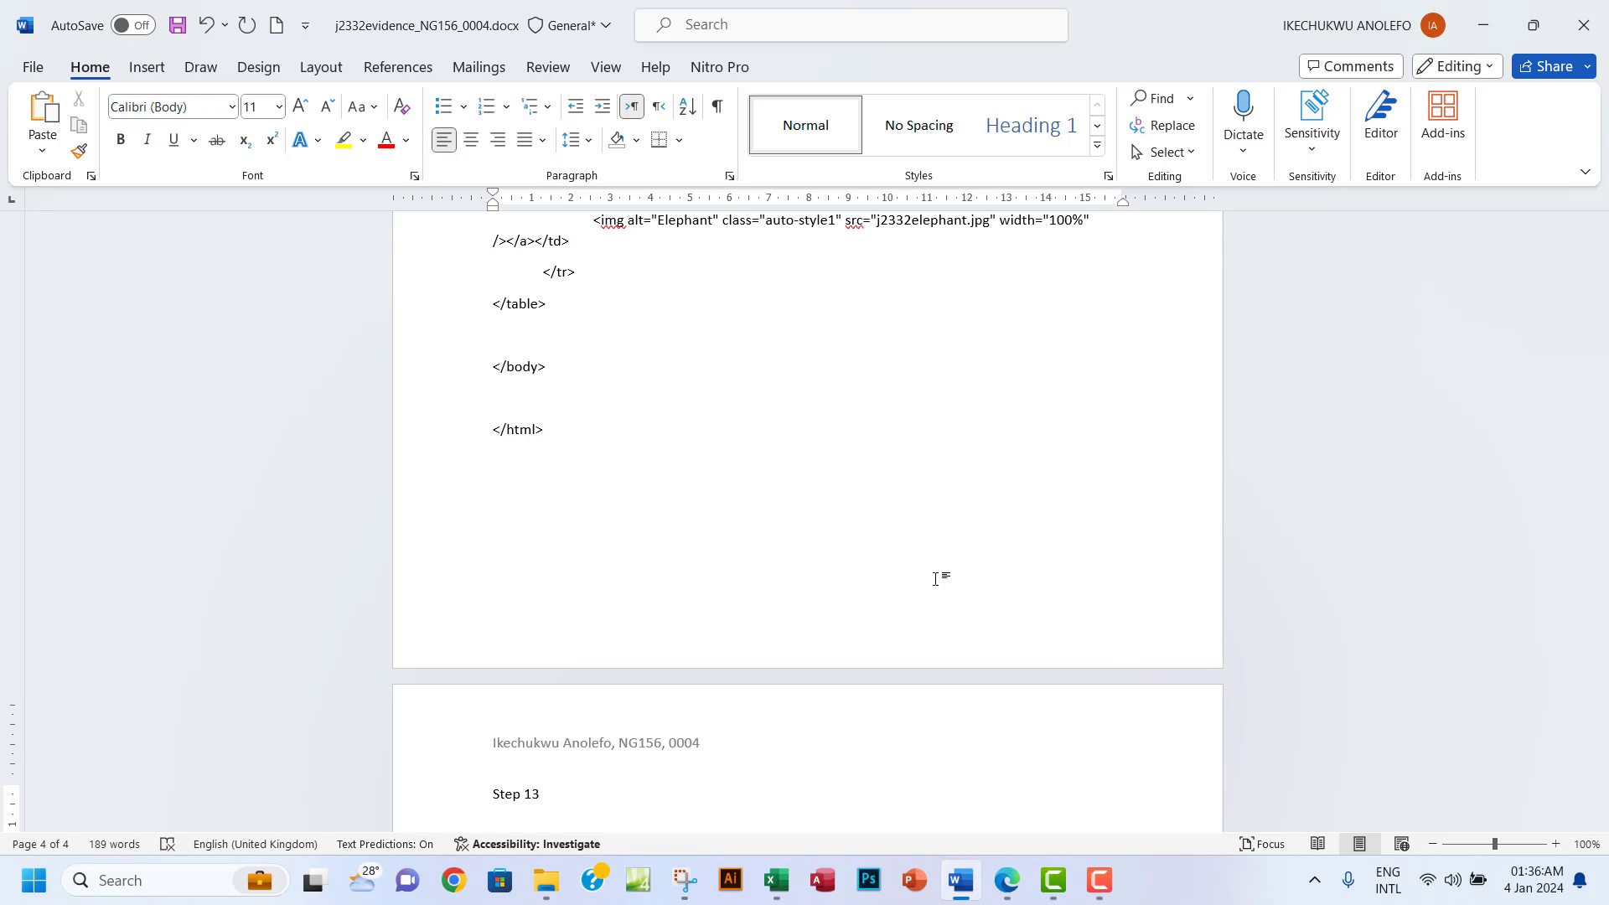
{"action": "type", "text": "Evidence:"}
{"action": "key", "text": "ctrl+v"}
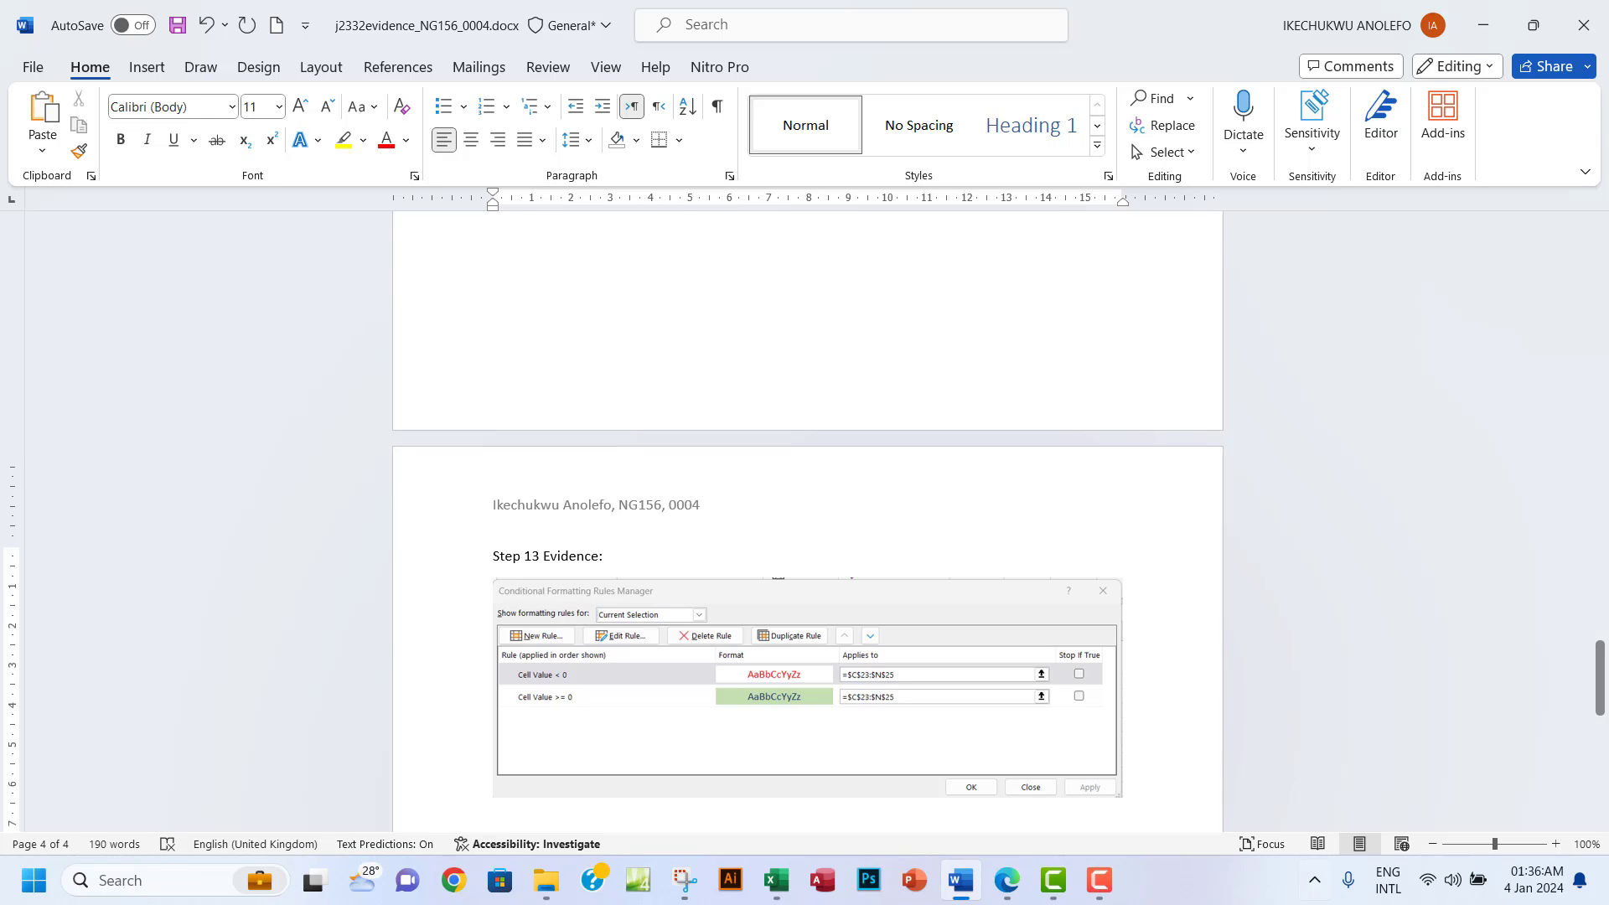
{"action": "key", "text": "Return"}
{"action": "left_click", "coordinate": [1007, 879]}
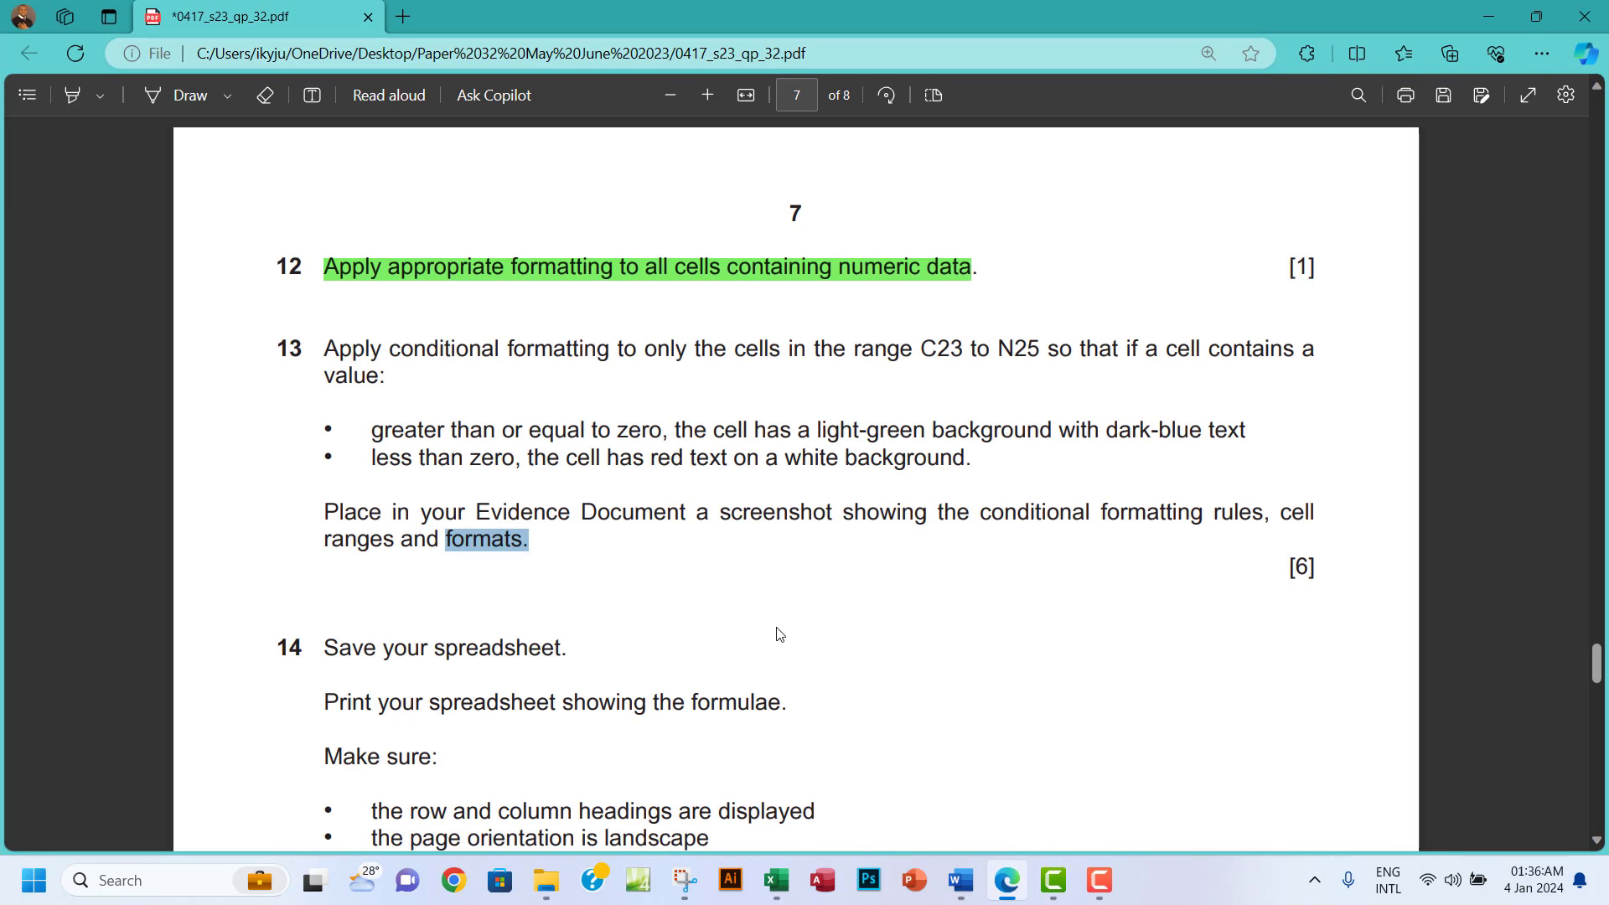
Read question 14 of the exam paper and close Excel's Conditional Formatting Rules Manager.
{"action": "scroll", "coordinate": [776, 636], "scroll_direction": "down", "scroll_amount": 3}
{"action": "scroll", "coordinate": [779, 634], "scroll_direction": "down", "scroll_amount": 3}
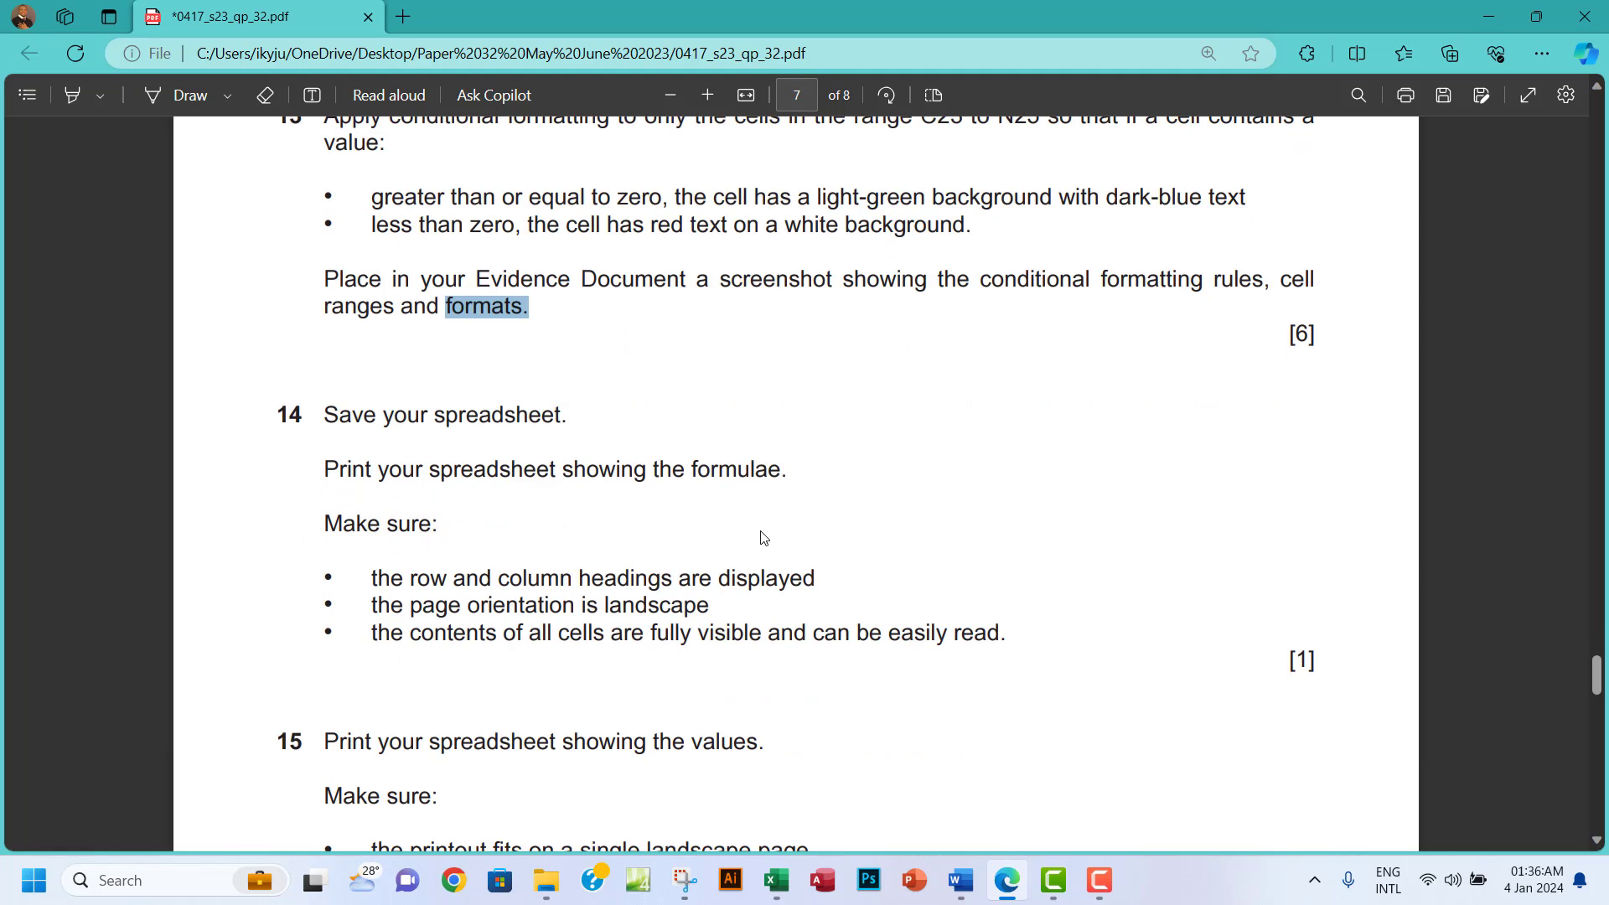
{"action": "left_click", "coordinate": [776, 880]}
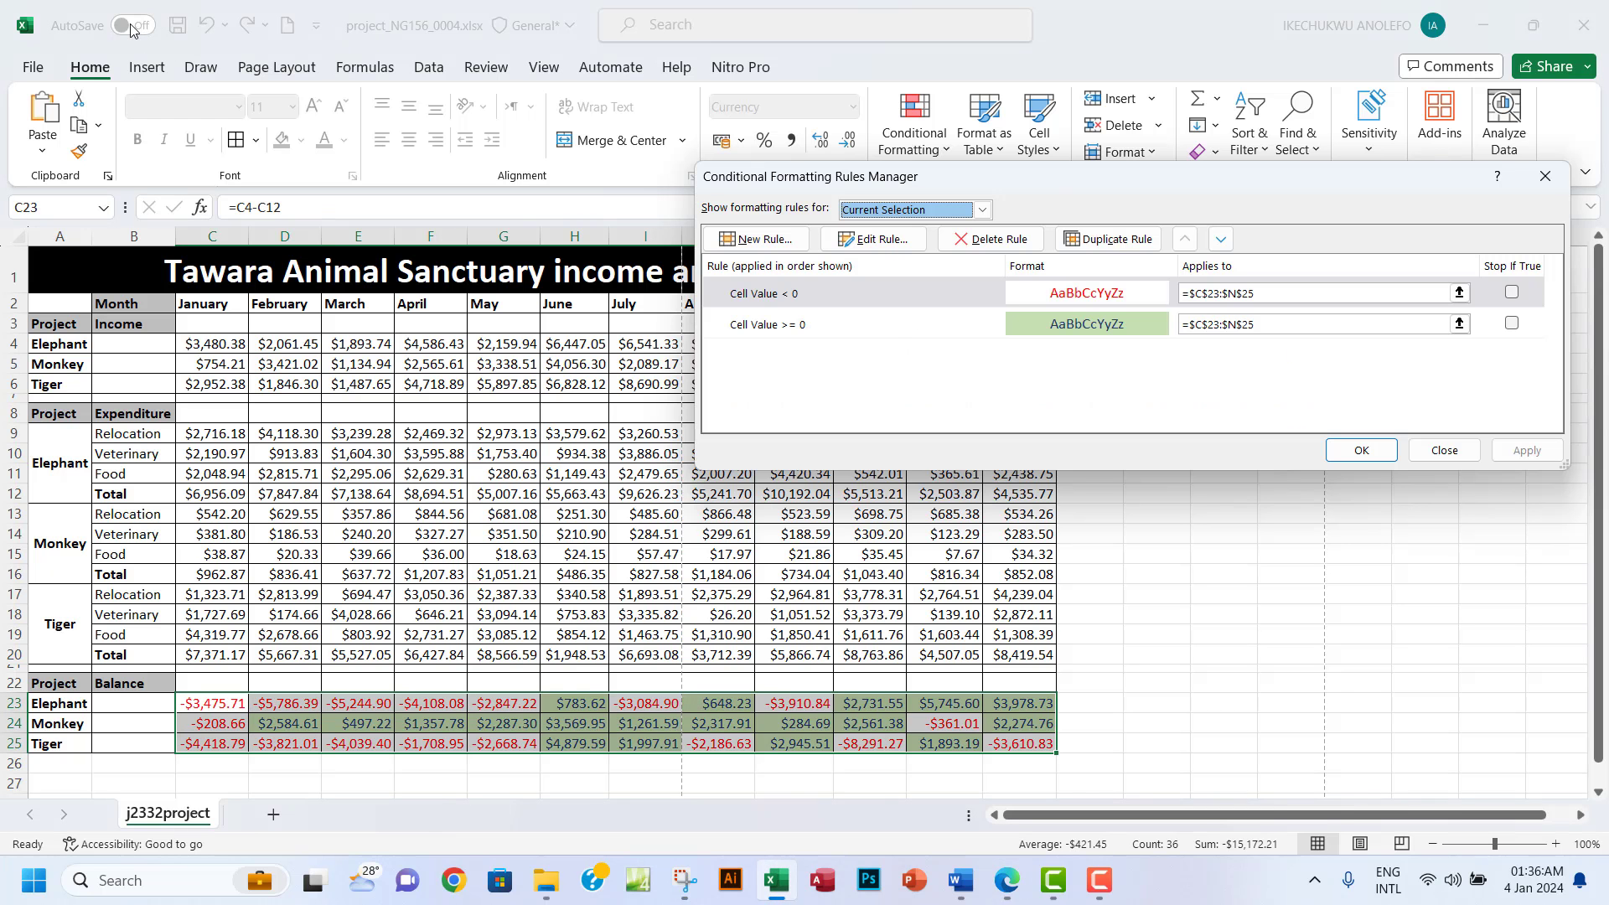
{"action": "left_click", "coordinate": [1546, 176]}
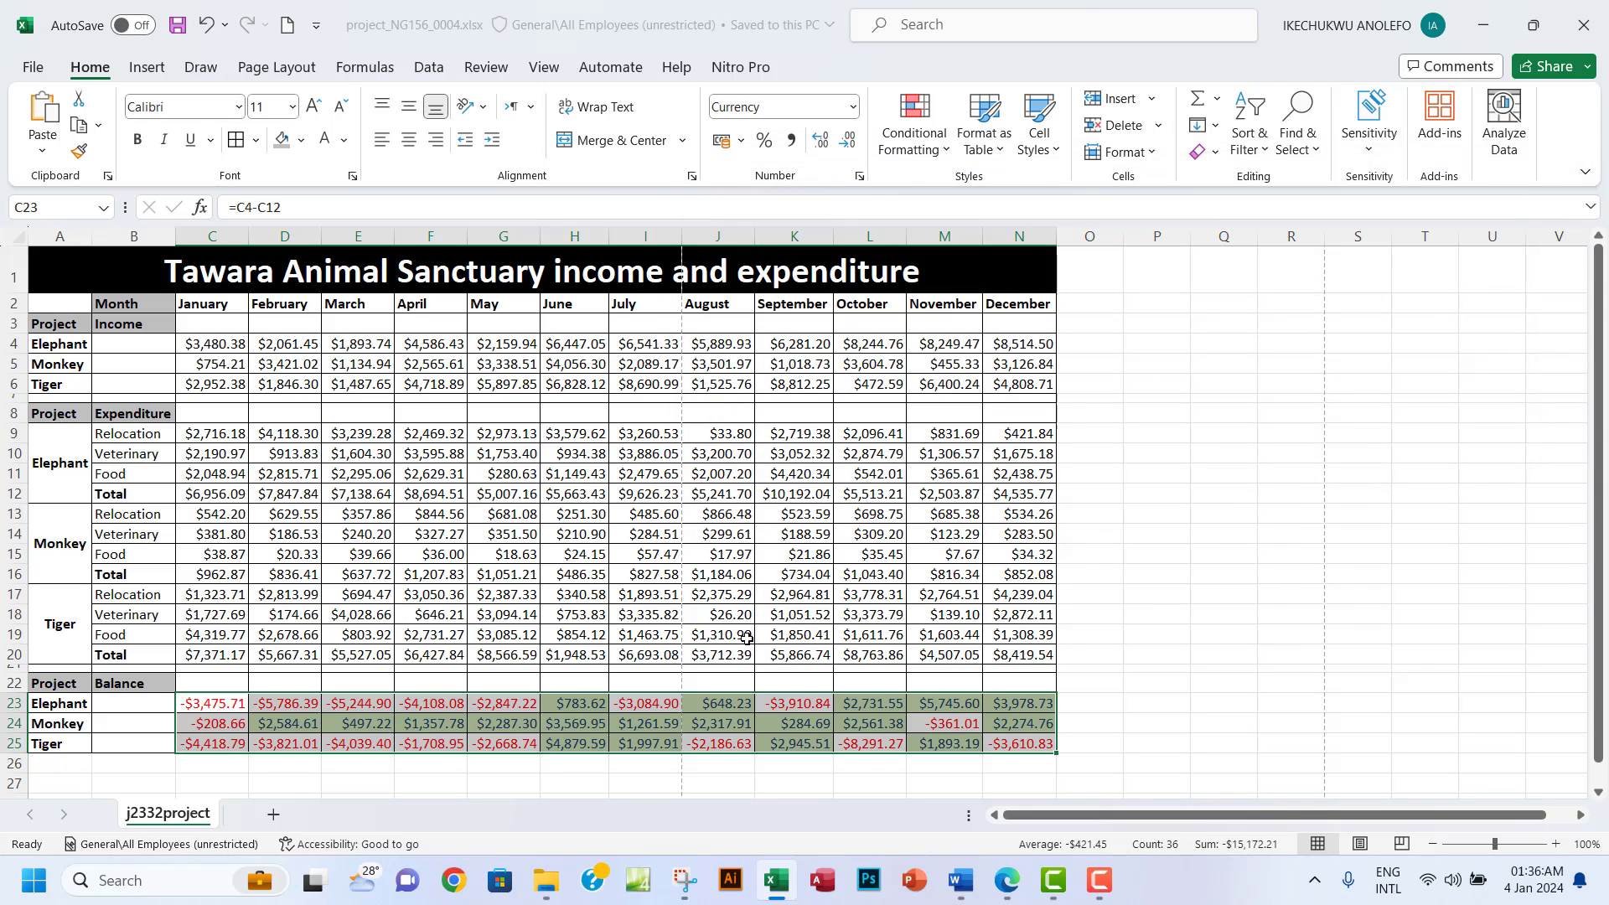
{"action": "left_click", "coordinate": [1006, 880]}
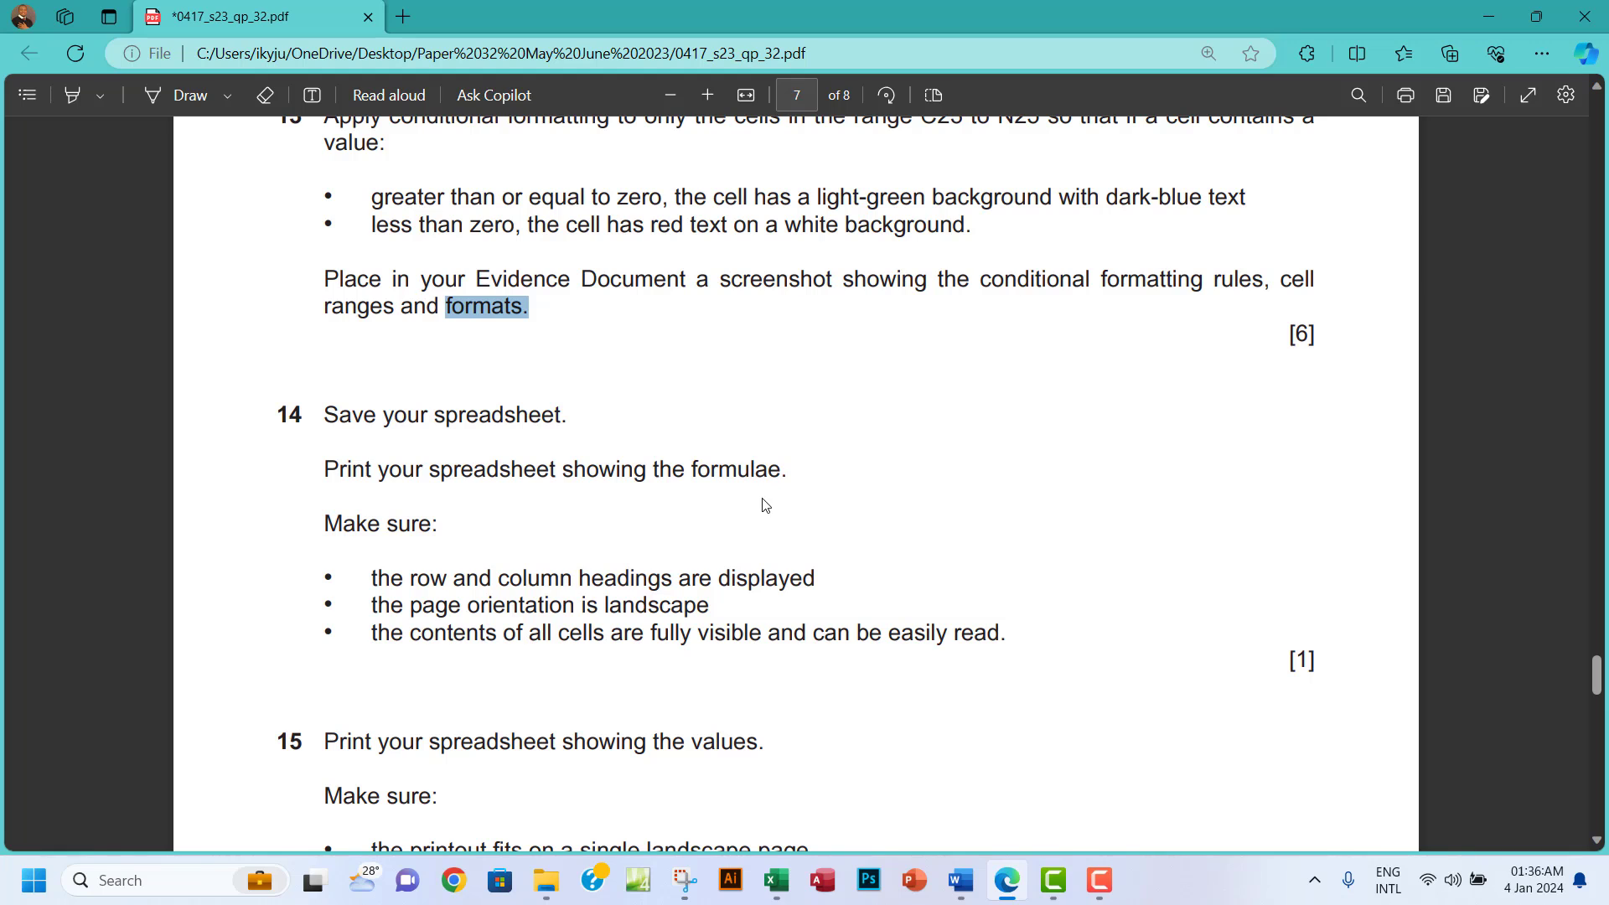
{"action": "key", "text": "alt+Tab"}
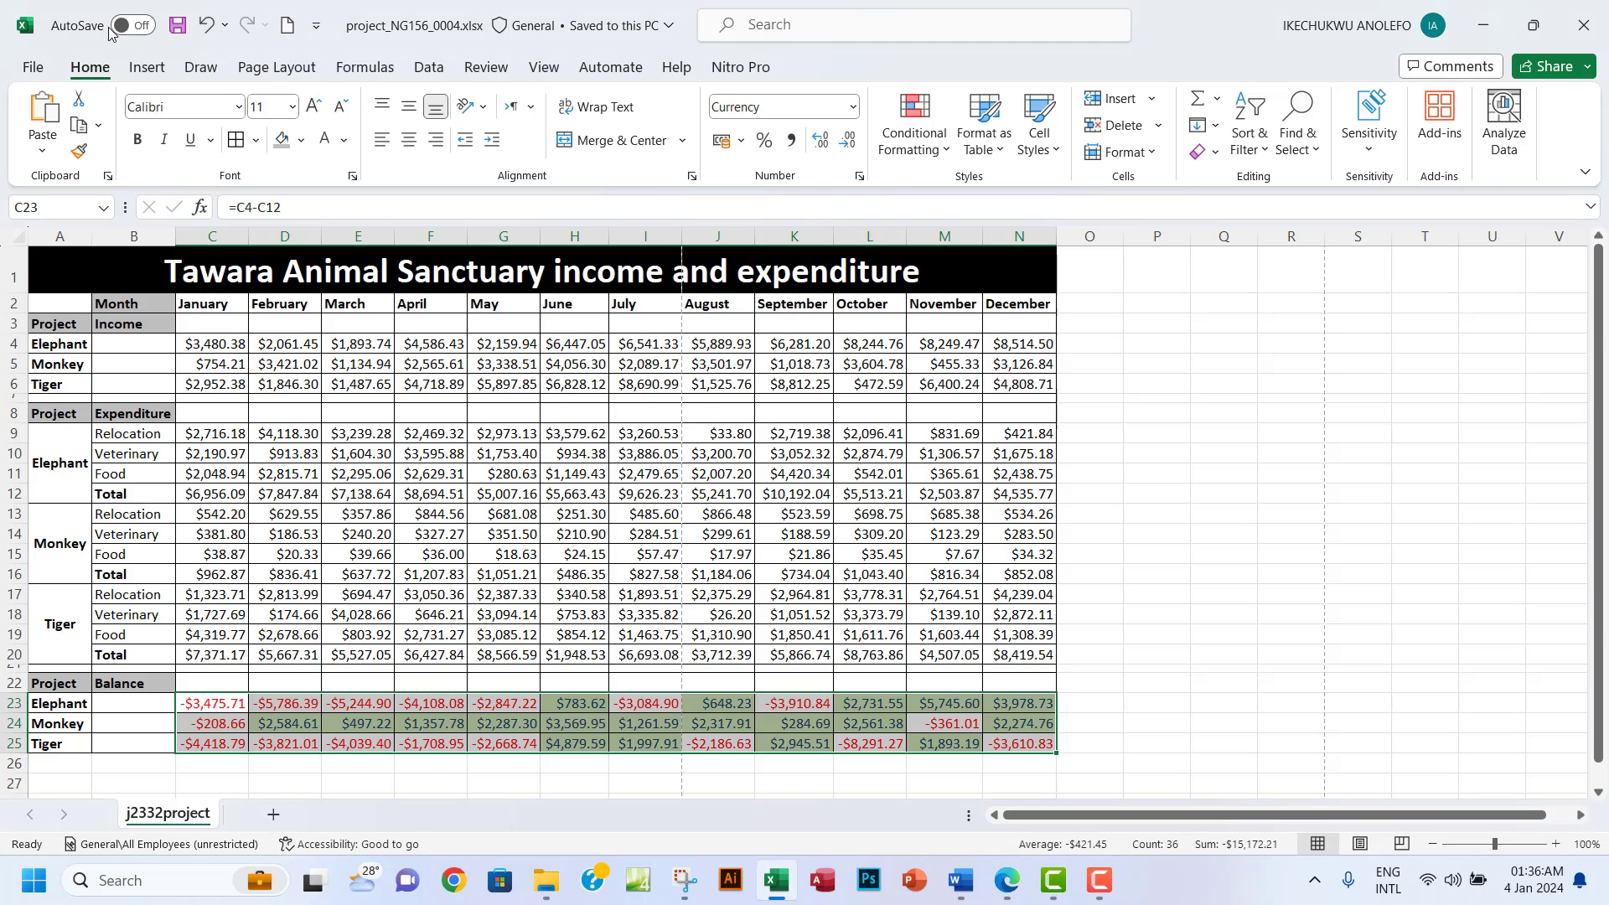
Show formulas on the sheet and auto-fit all columns, checking question 14's 'Make sure' line.
{"action": "left_click", "coordinate": [365, 67]}
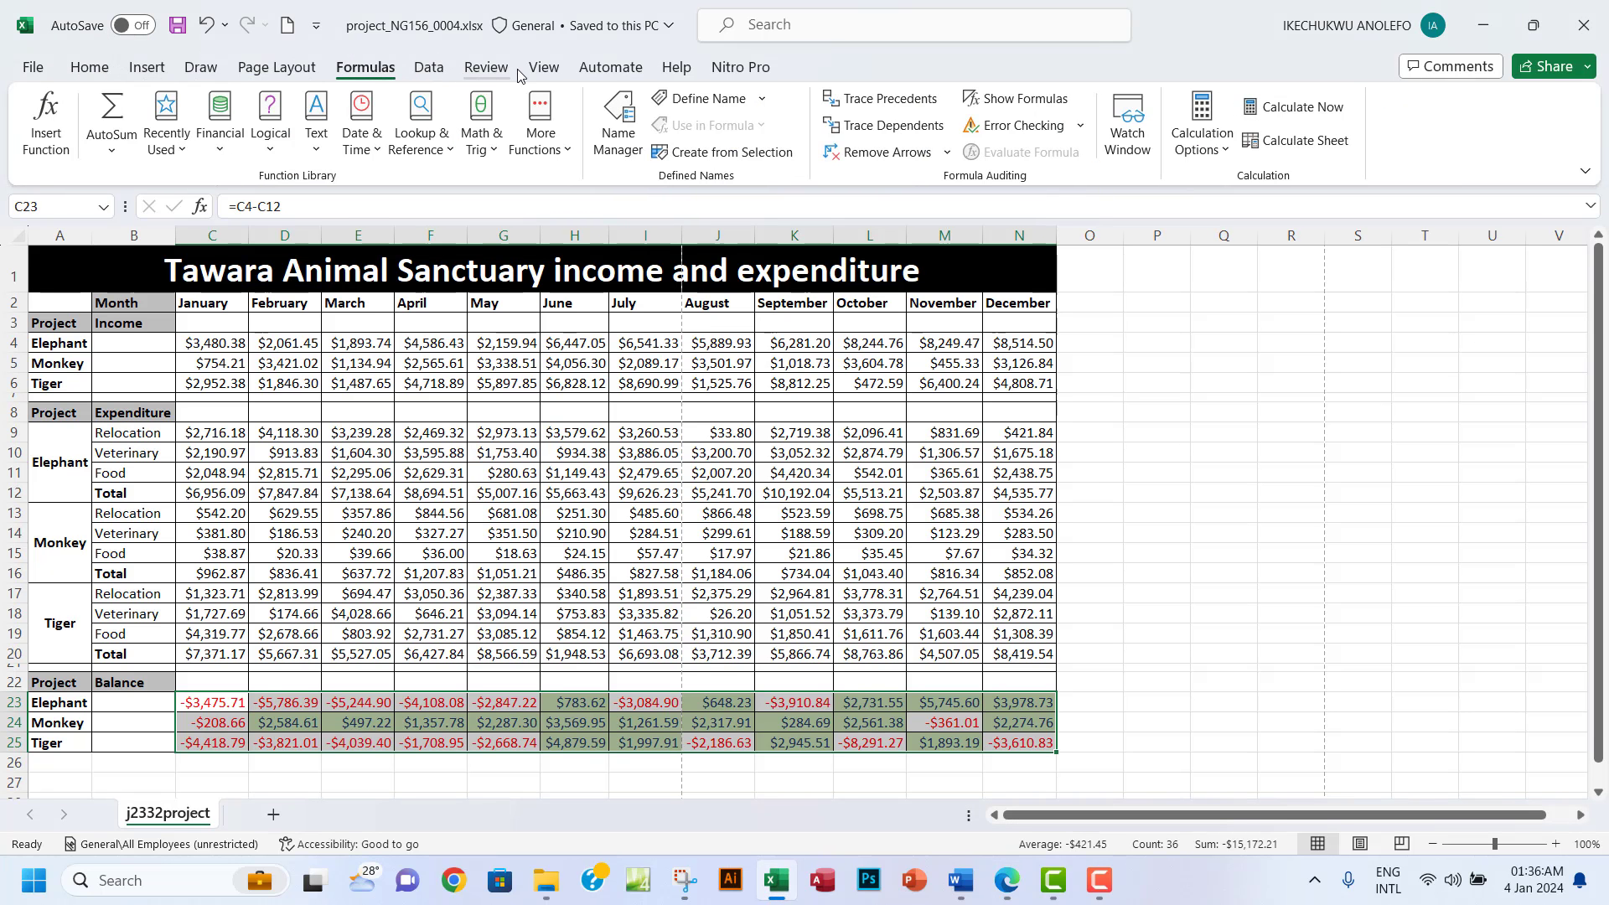
{"action": "left_click", "coordinate": [1015, 100]}
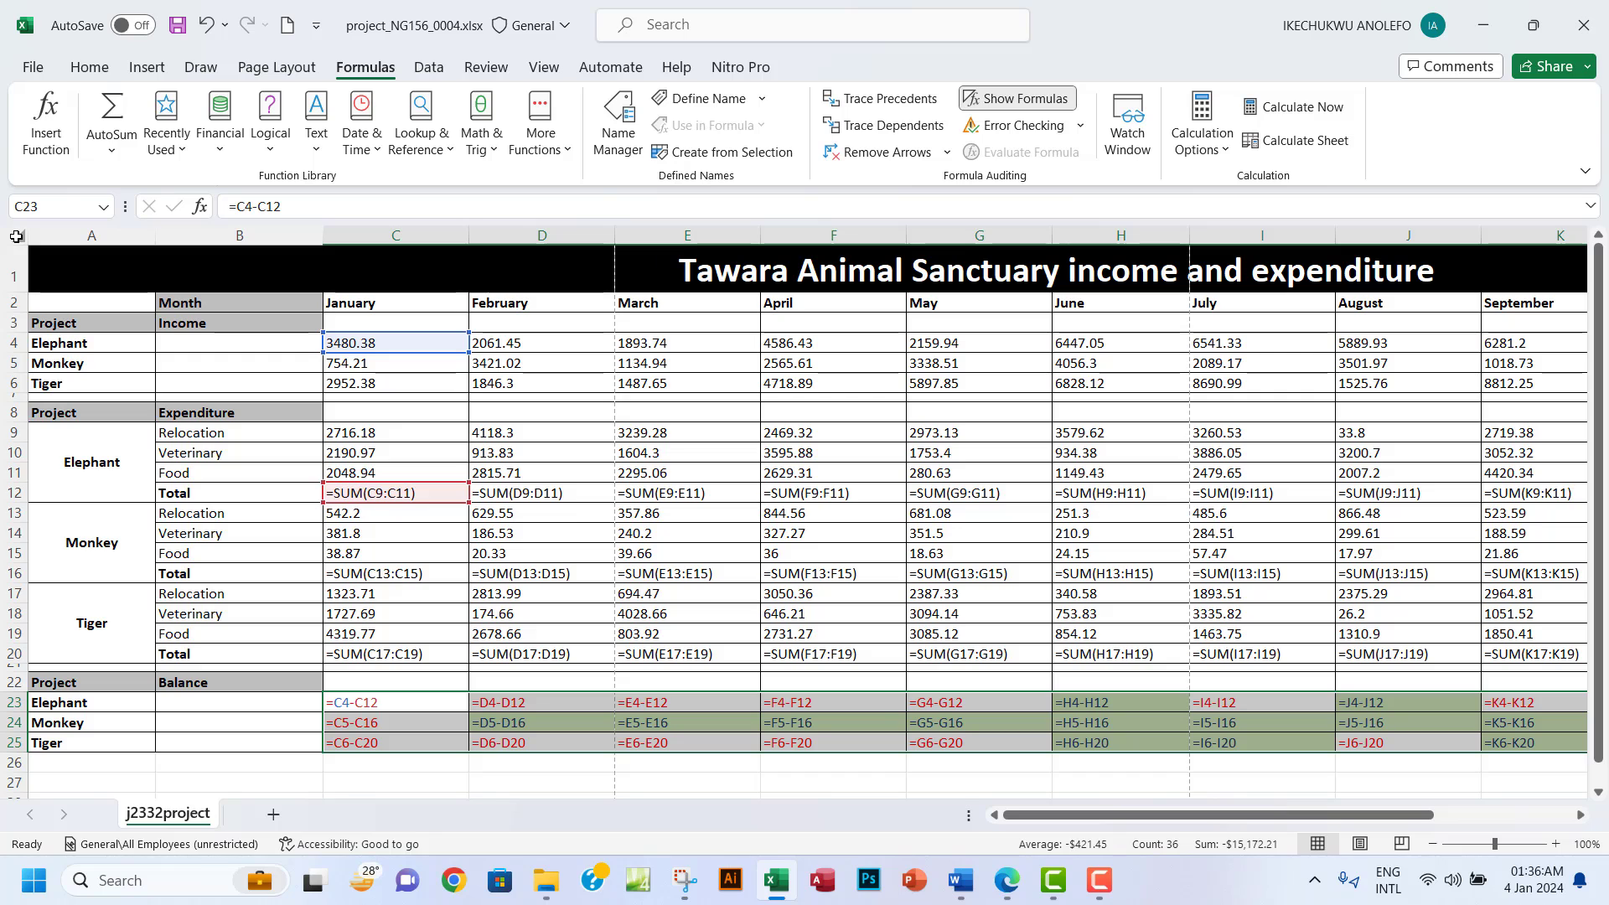
{"action": "left_click", "coordinate": [17, 236]}
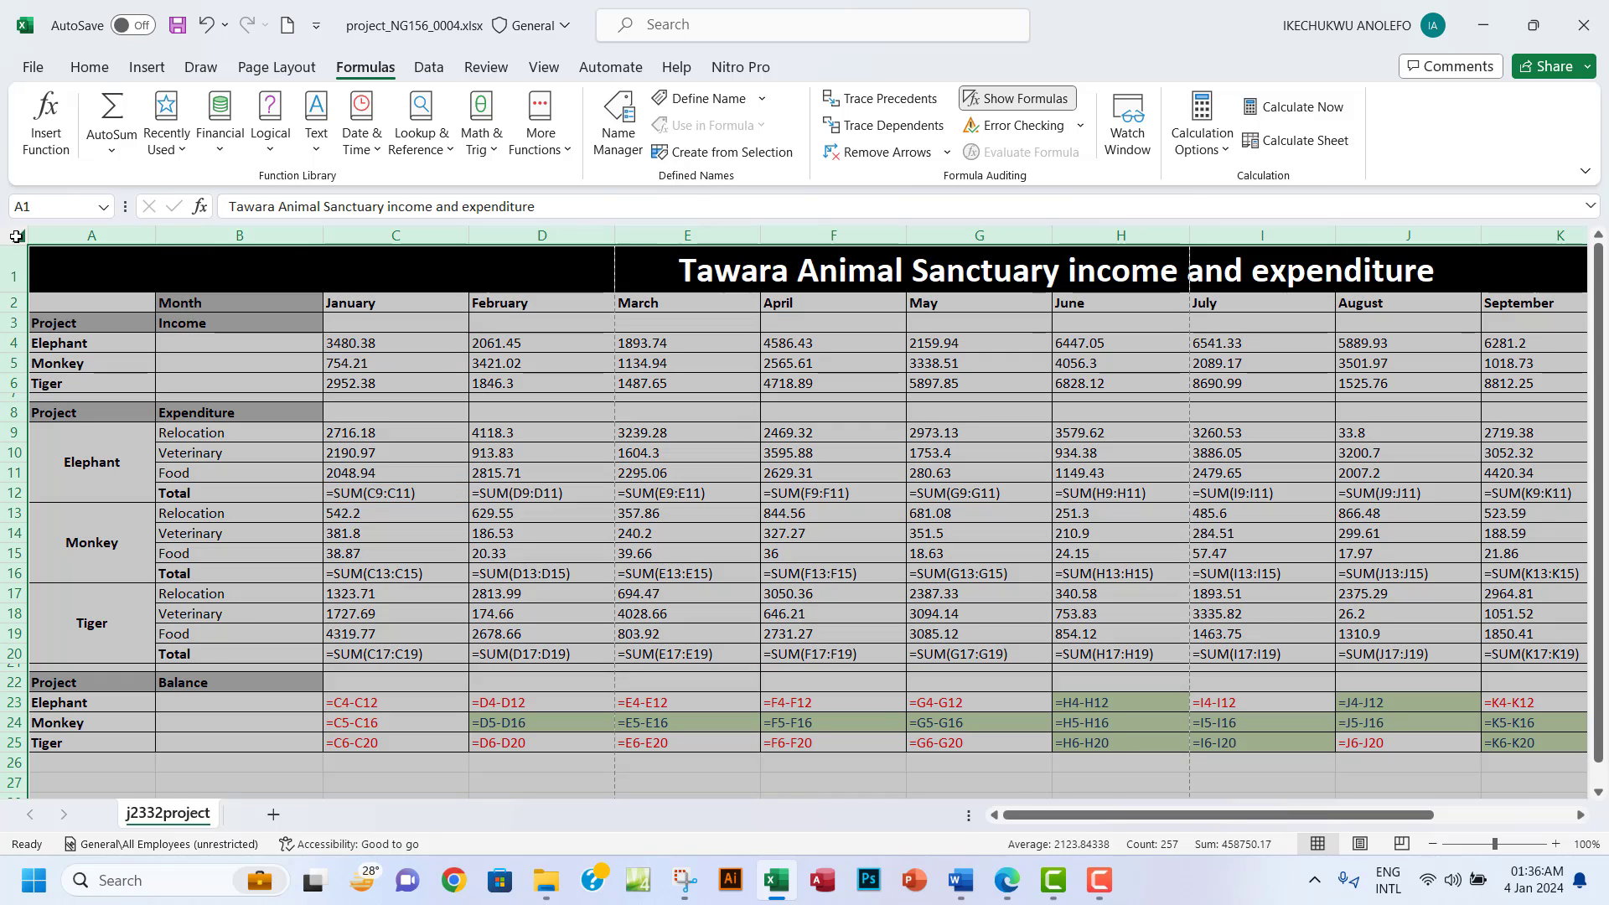
{"action": "double_click", "coordinate": [323, 233]}
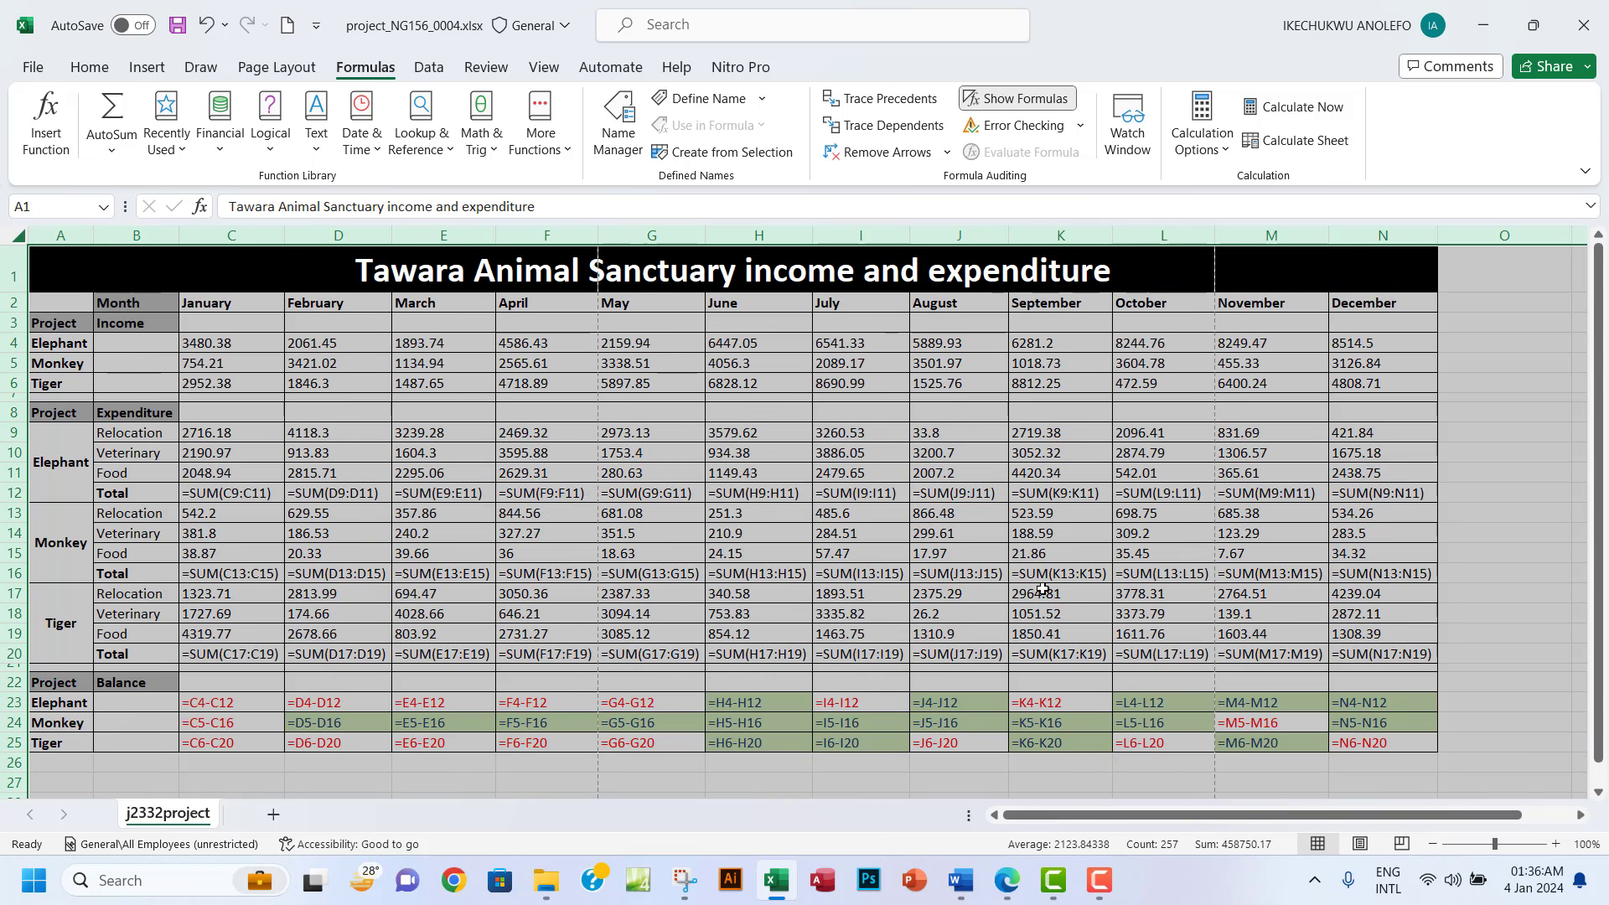
{"action": "left_click", "coordinate": [1007, 890]}
{"action": "left_click_drag", "start_coordinate": [325, 528], "coordinate": [419, 530]}
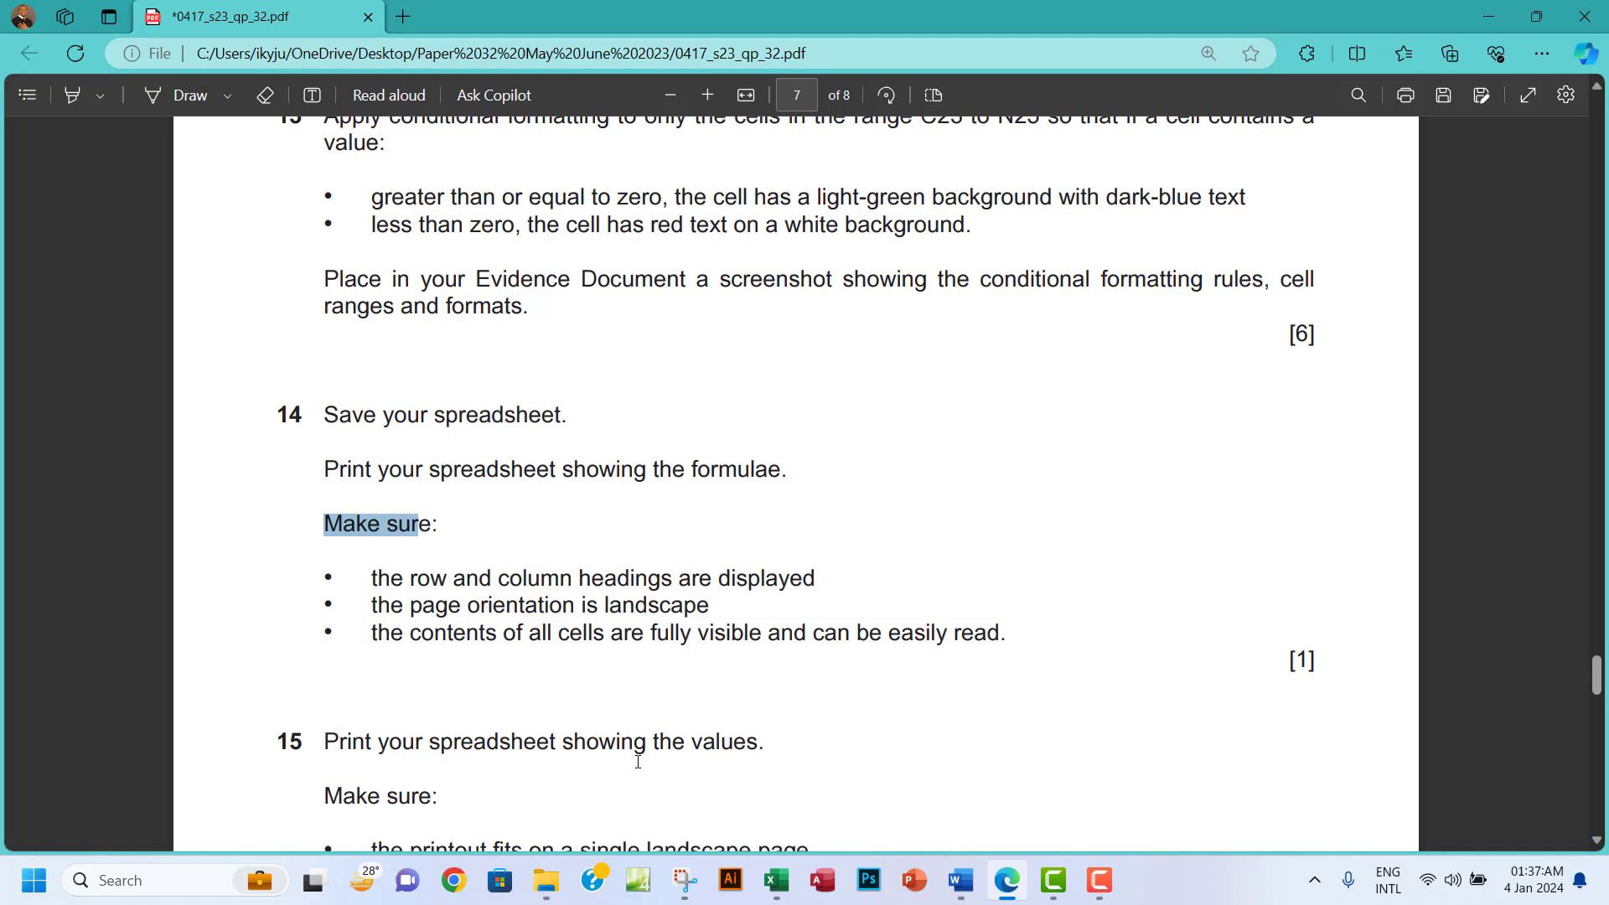
{"action": "left_click", "coordinate": [775, 881]}
Include row and column headings in the formulas printout via Page Setup's Sheet tab.
{"action": "left_click", "coordinate": [26, 68]}
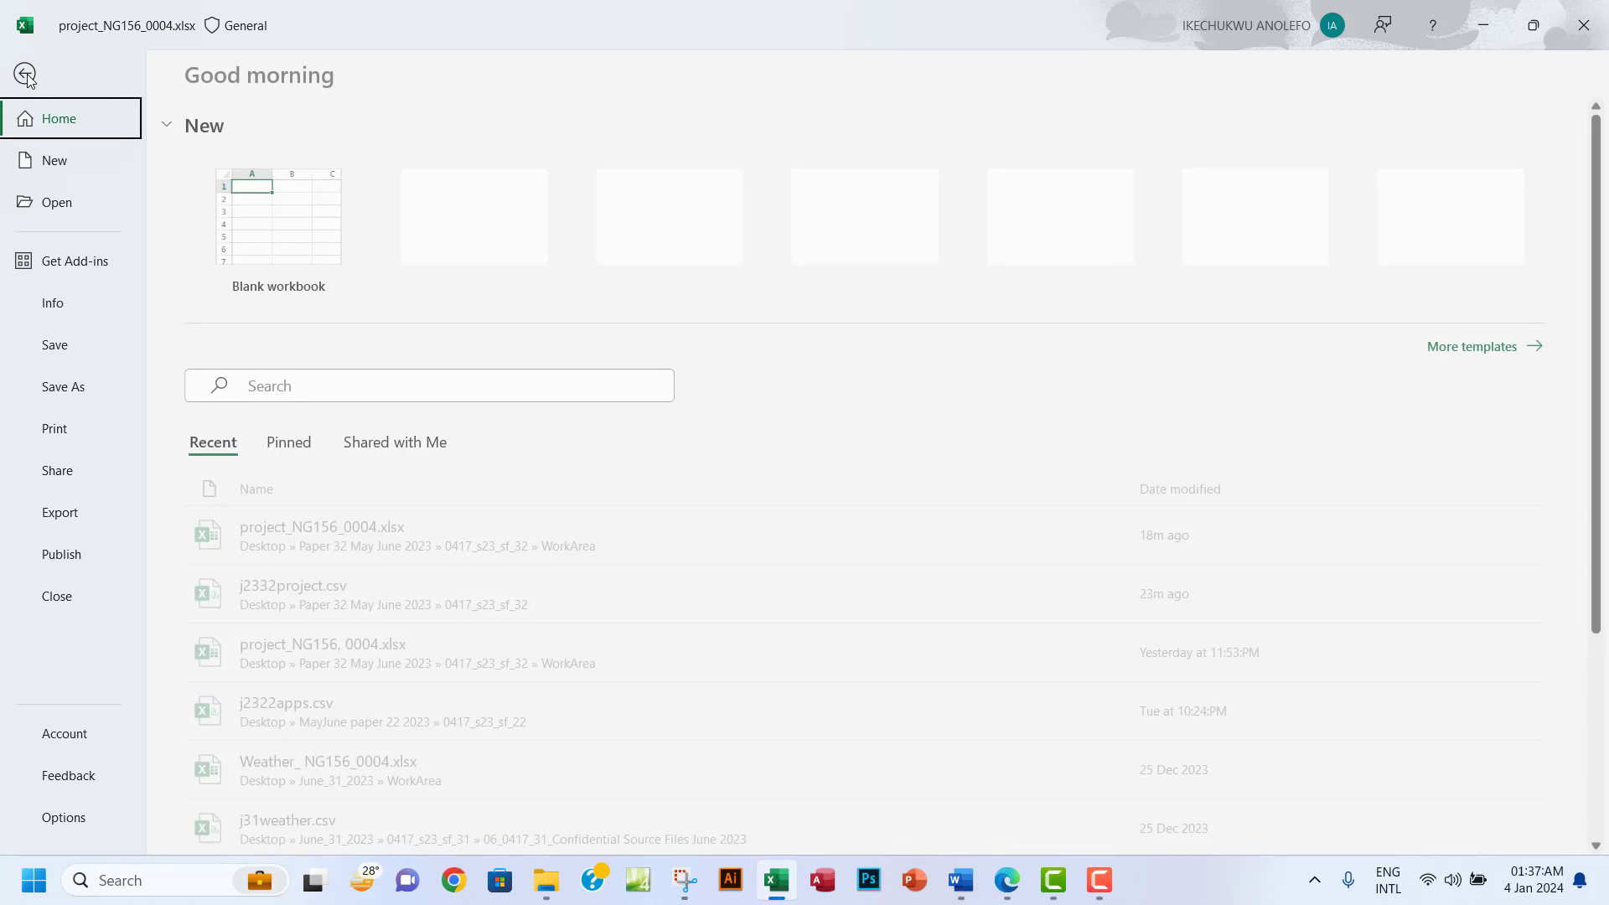
{"action": "left_click", "coordinate": [59, 441]}
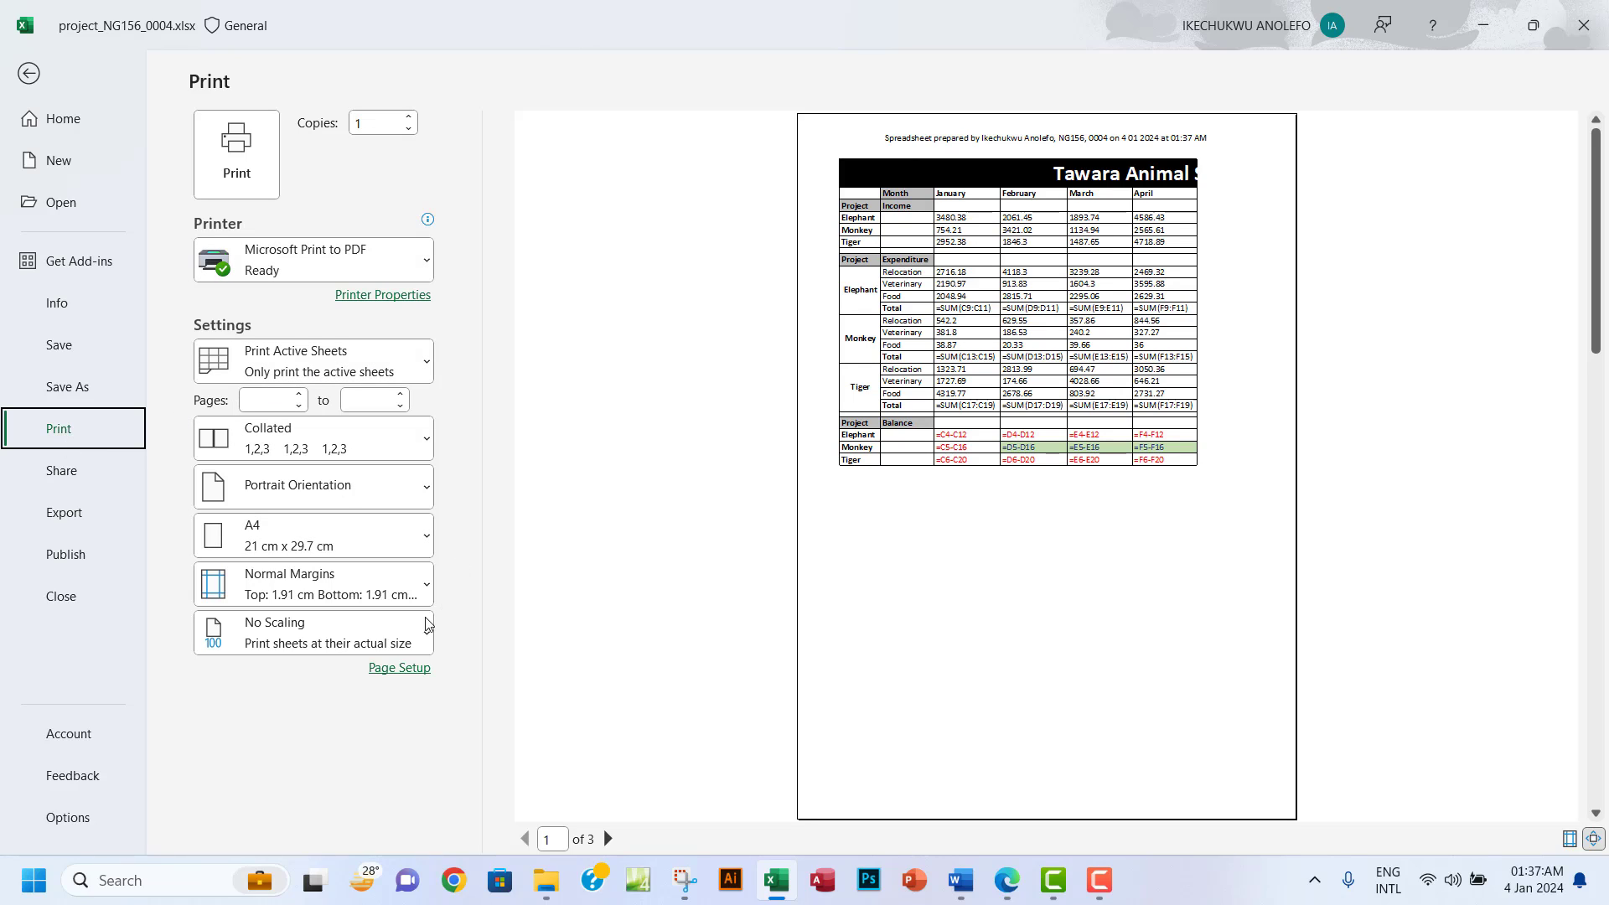
{"action": "left_click", "coordinate": [399, 668]}
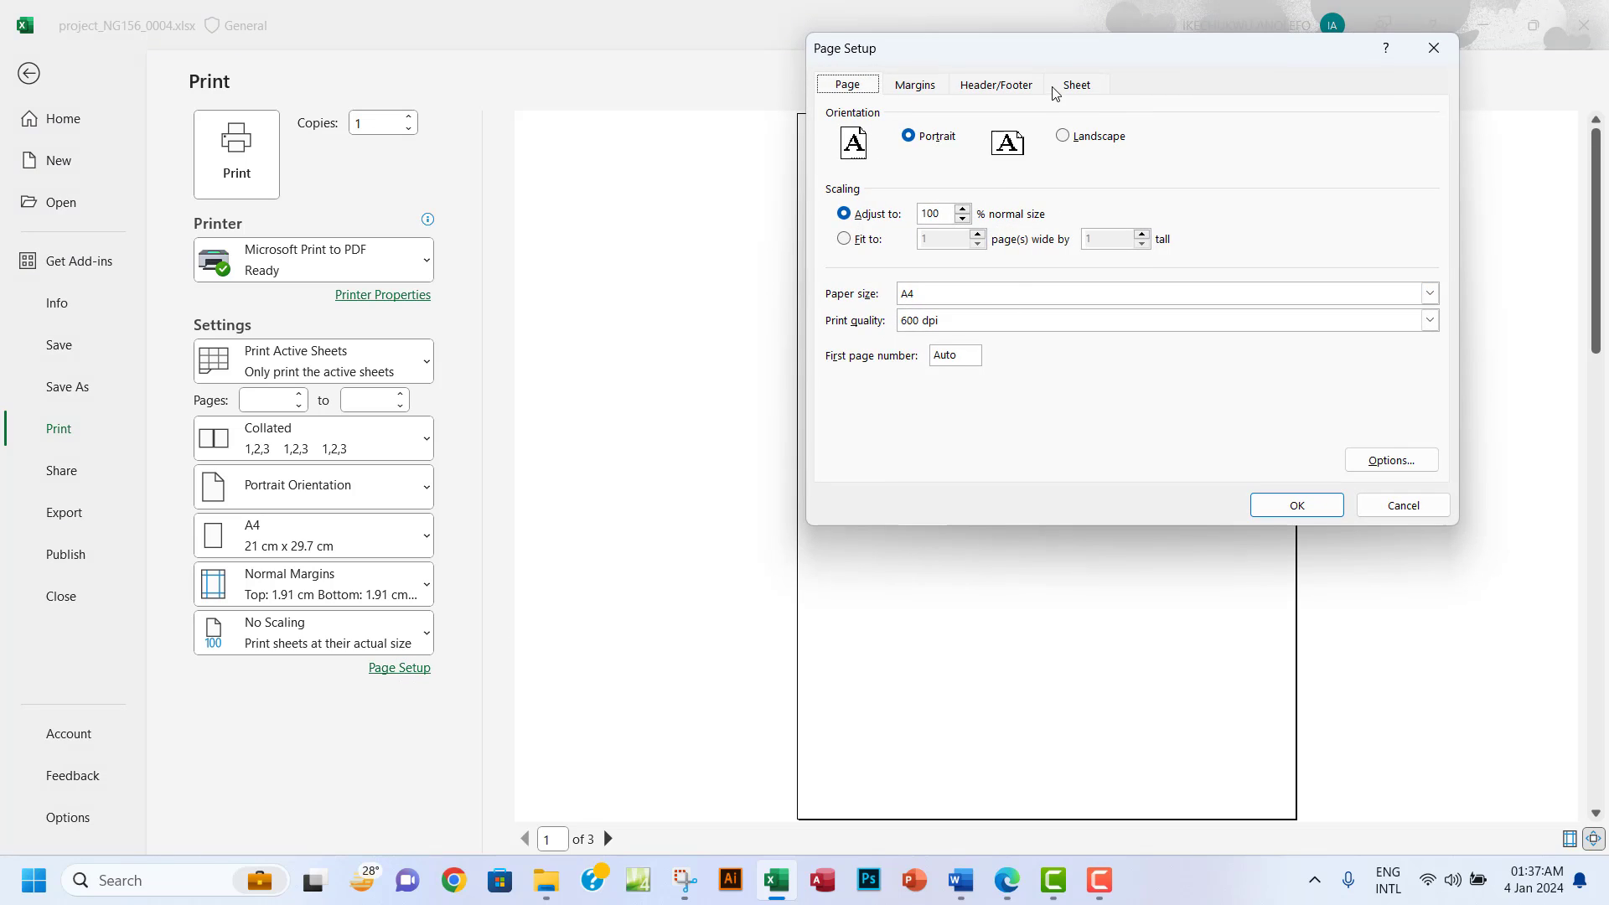
{"action": "left_click", "coordinate": [1073, 84]}
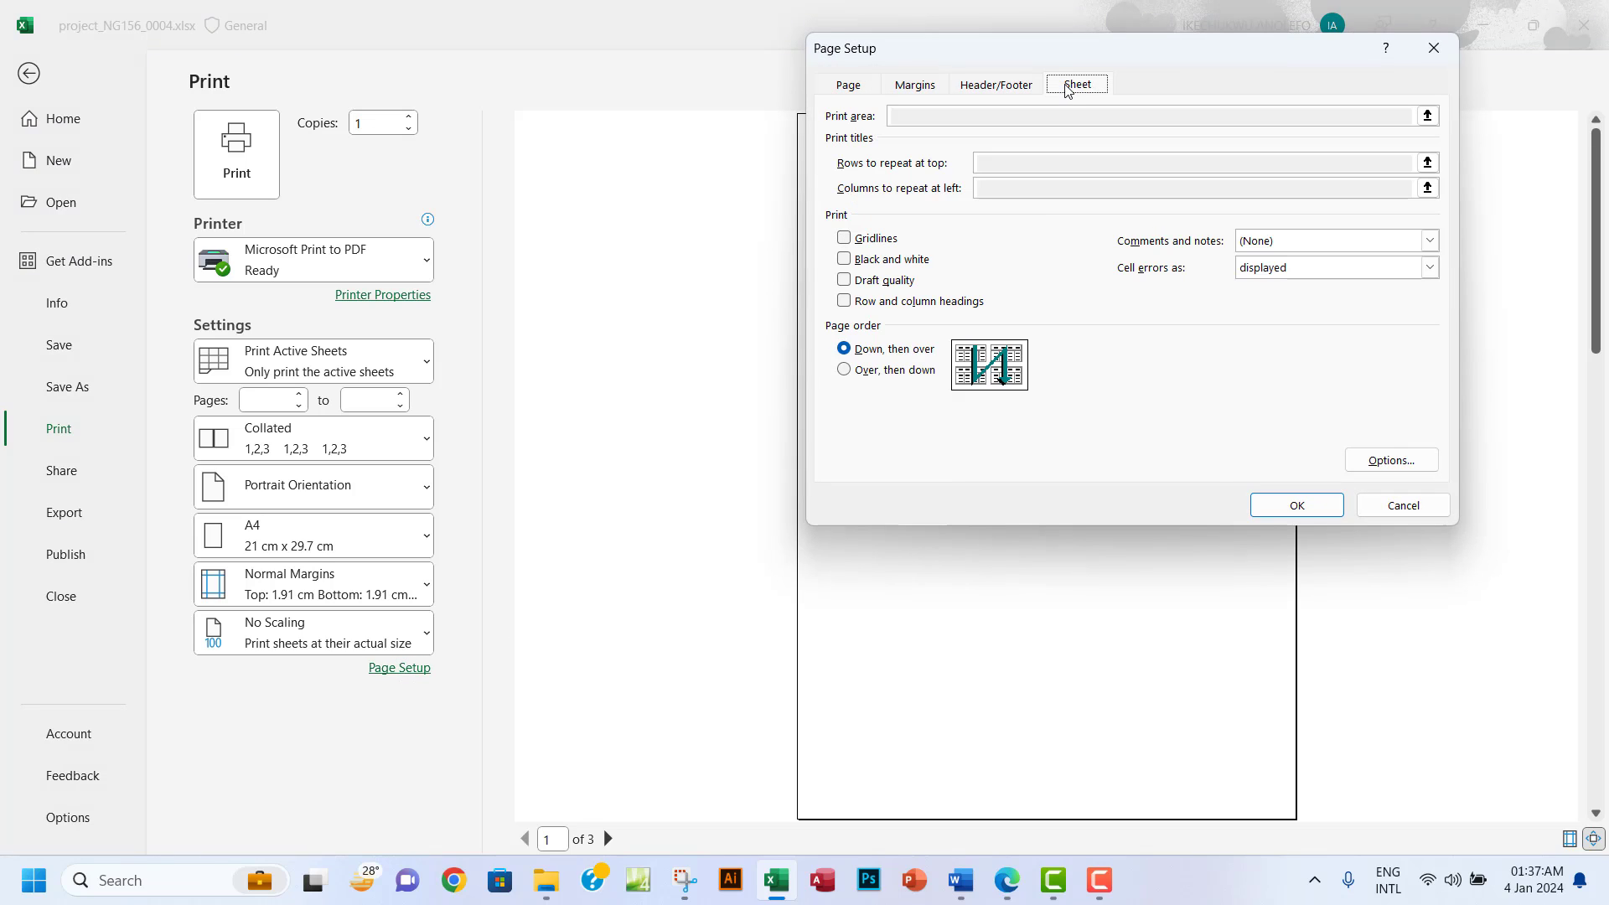
{"action": "left_click", "coordinate": [844, 301]}
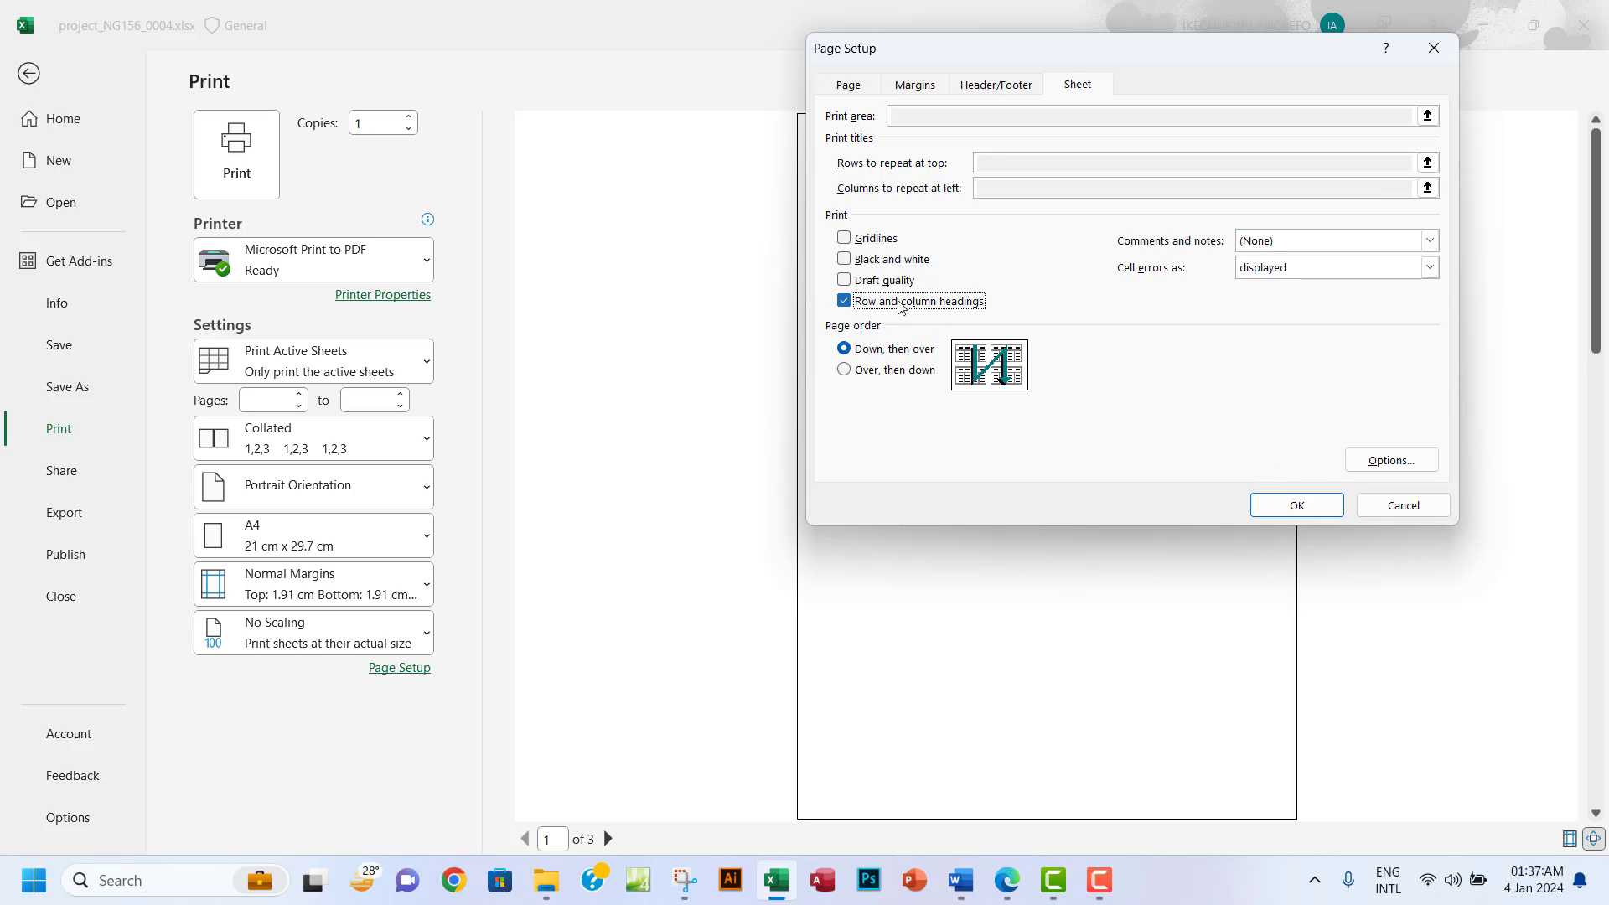
{"action": "left_click", "coordinate": [1296, 505]}
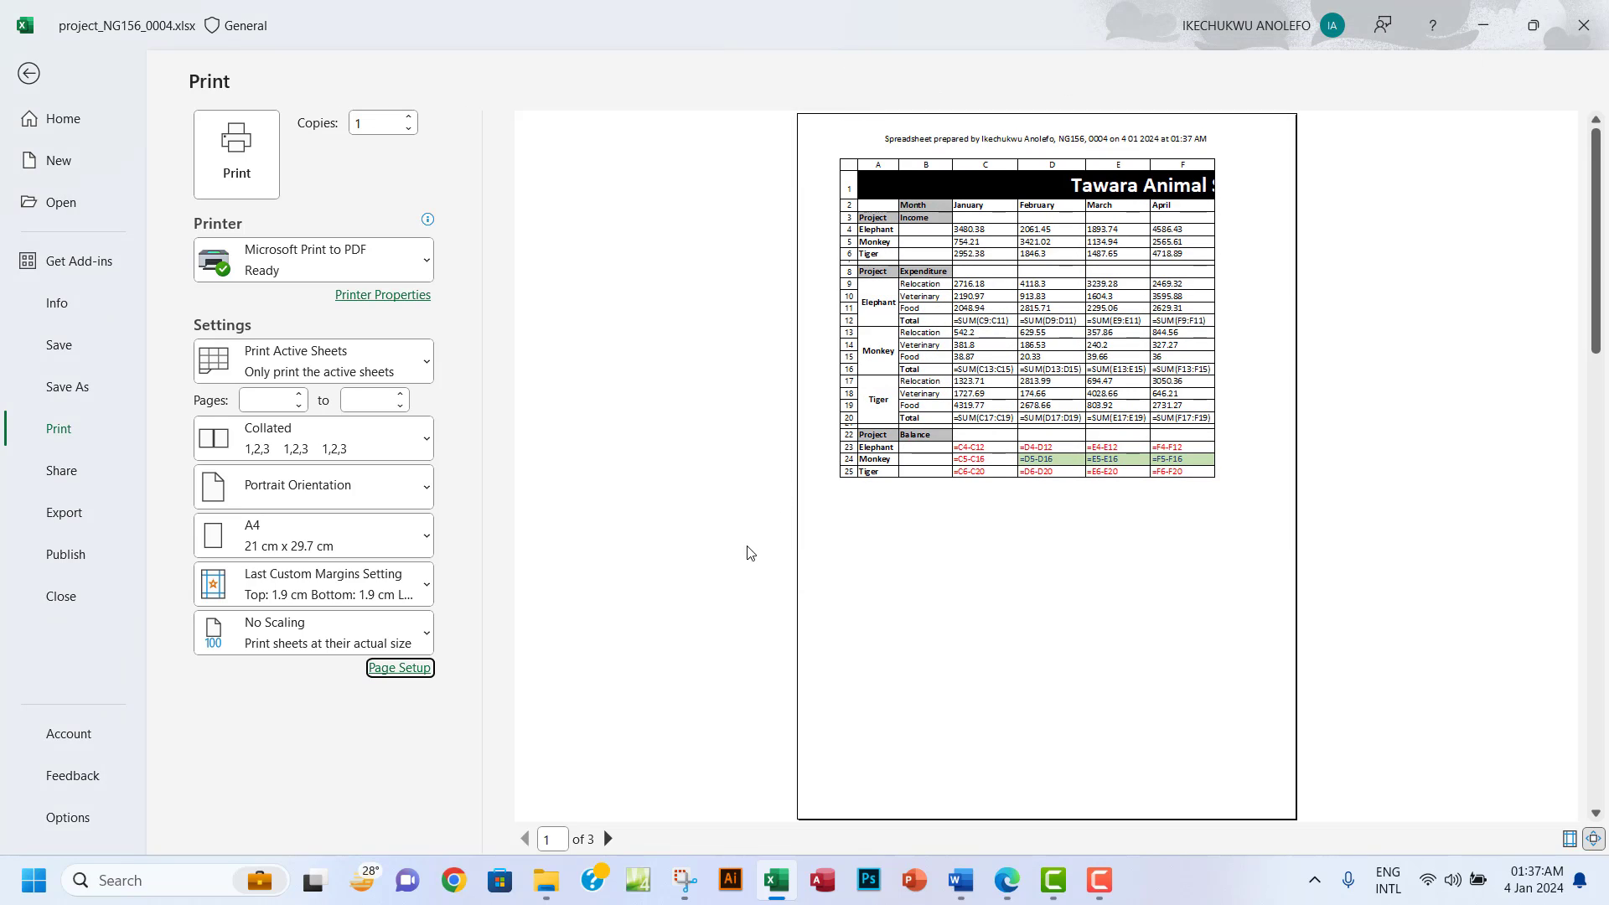
{"action": "left_click", "coordinate": [608, 839]}
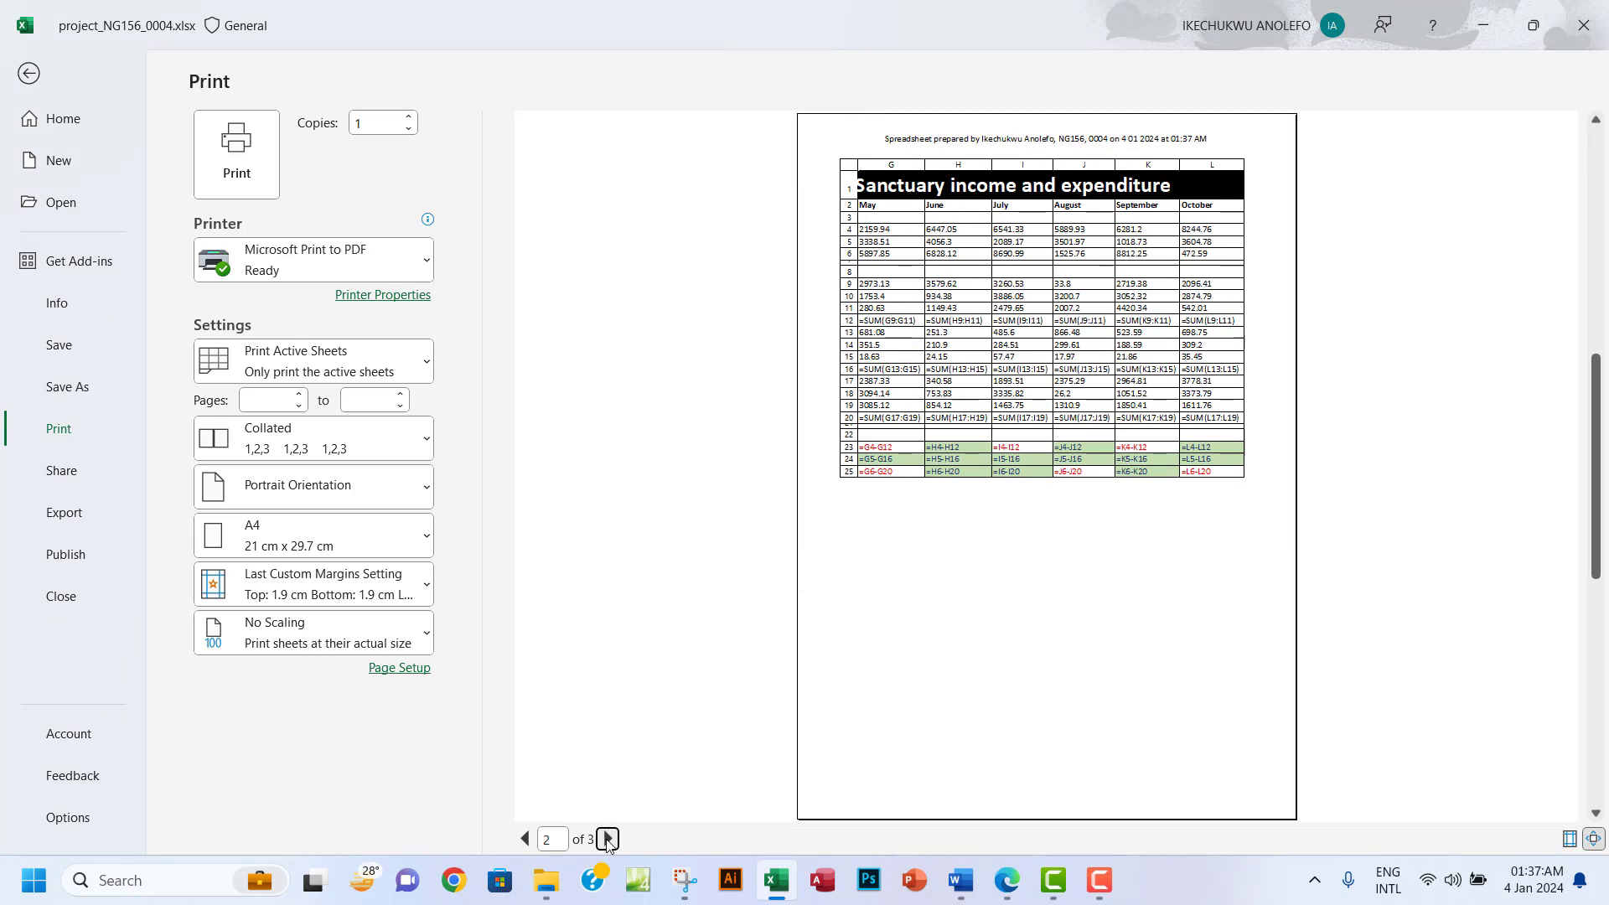
{"action": "left_click", "coordinate": [607, 838]}
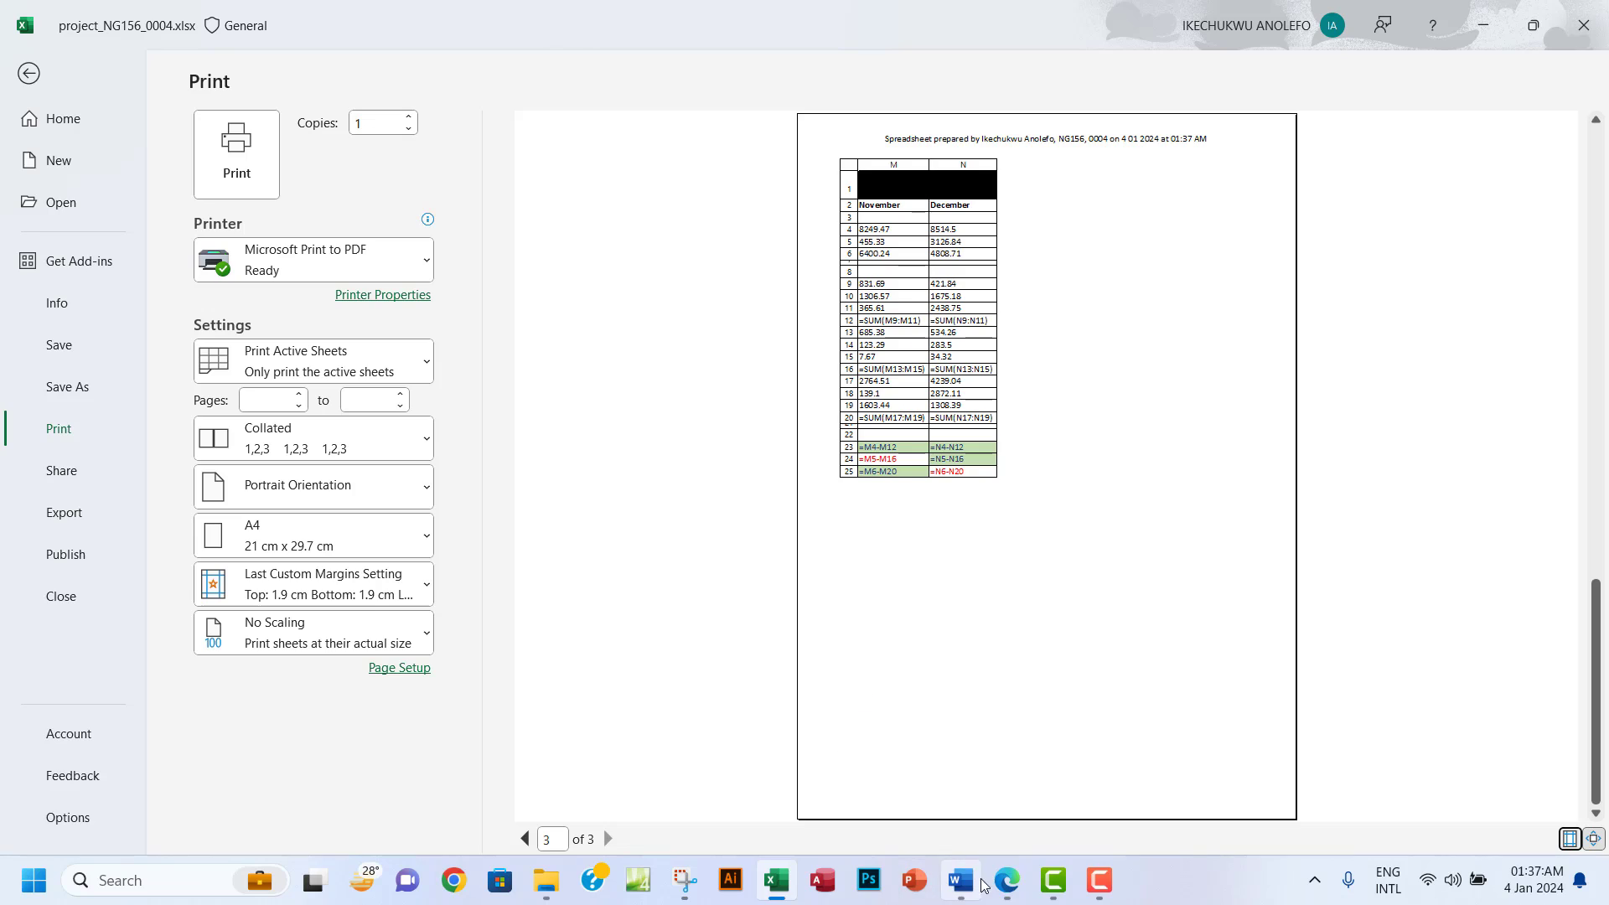
Switch the formulas printout to Landscape Orientation and start printing.
{"action": "left_click", "coordinate": [1012, 881]}
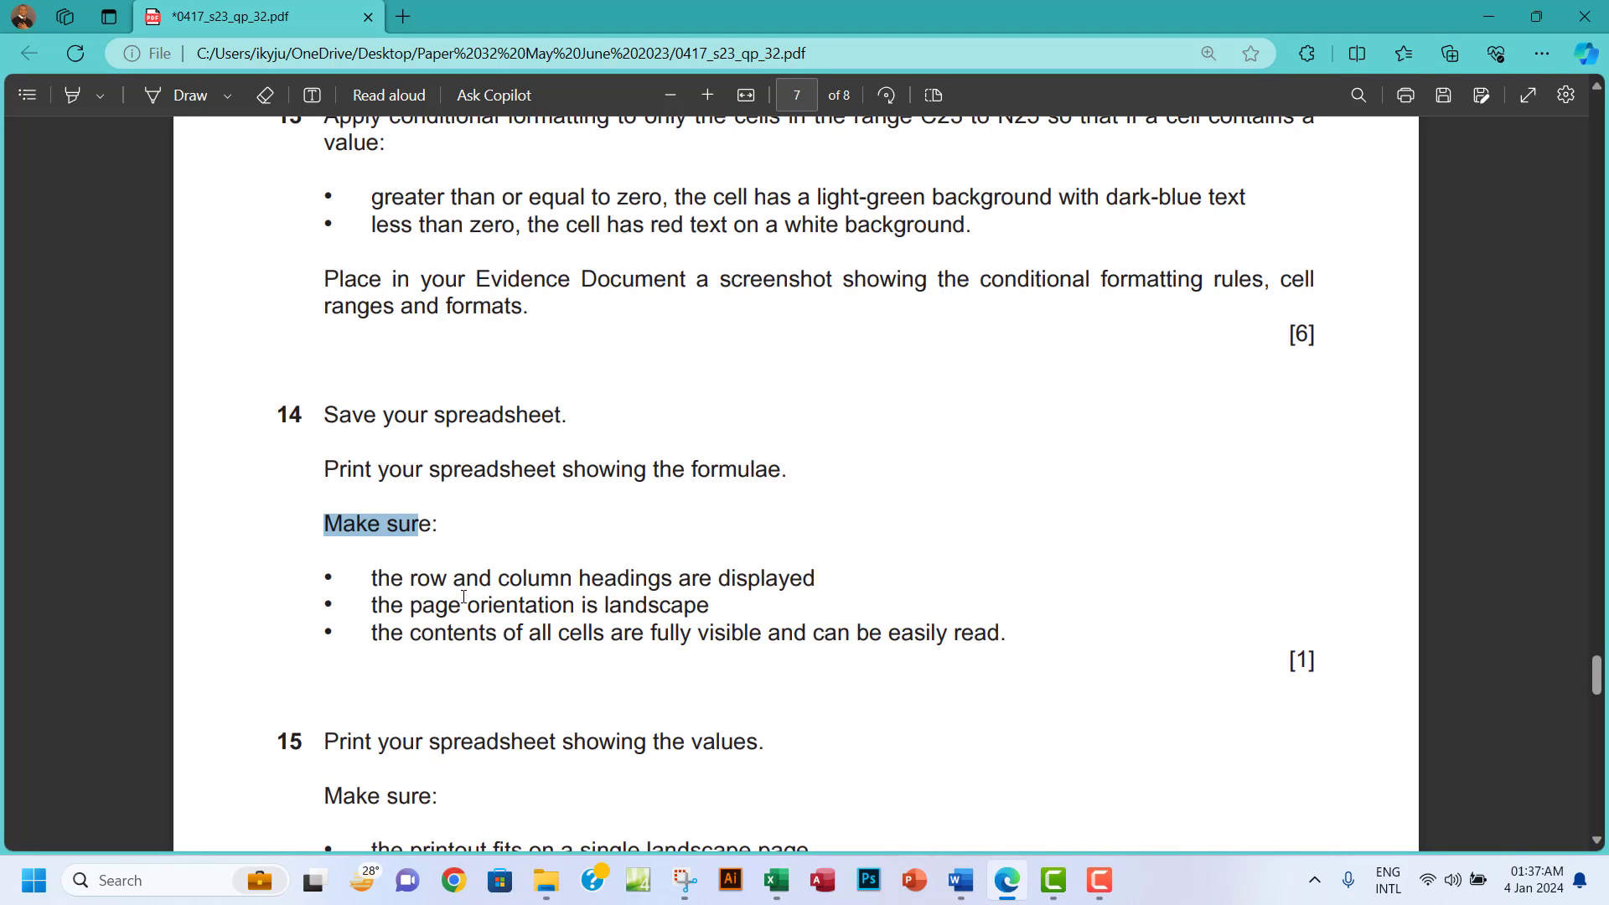
{"action": "left_click_drag", "start_coordinate": [394, 613], "coordinate": [711, 611]}
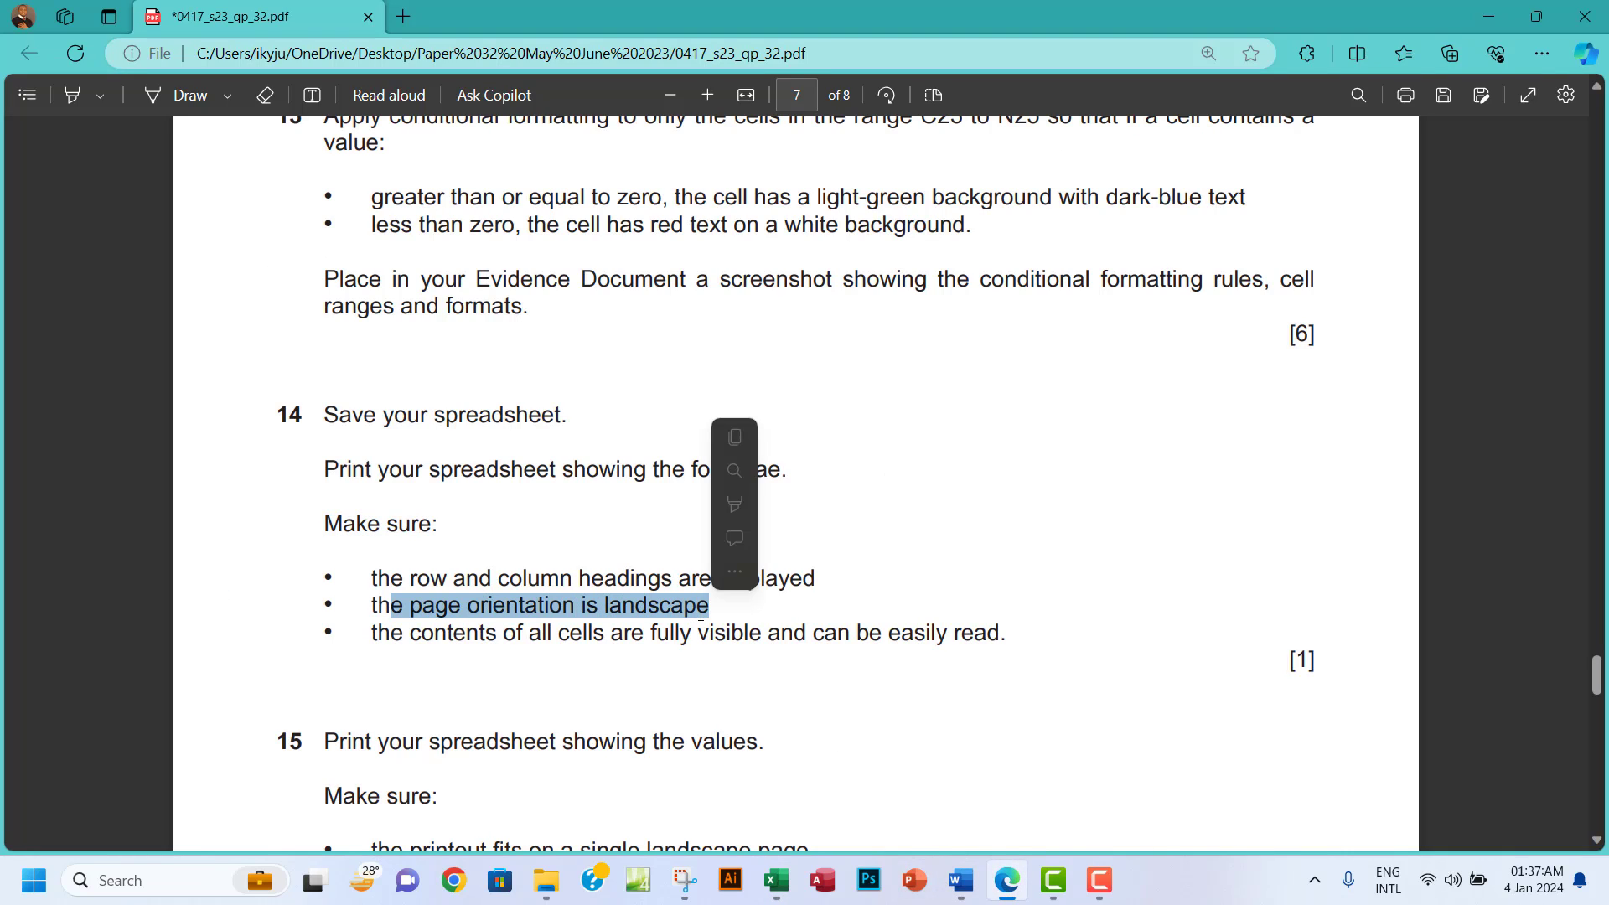
{"action": "left_click", "coordinate": [776, 880]}
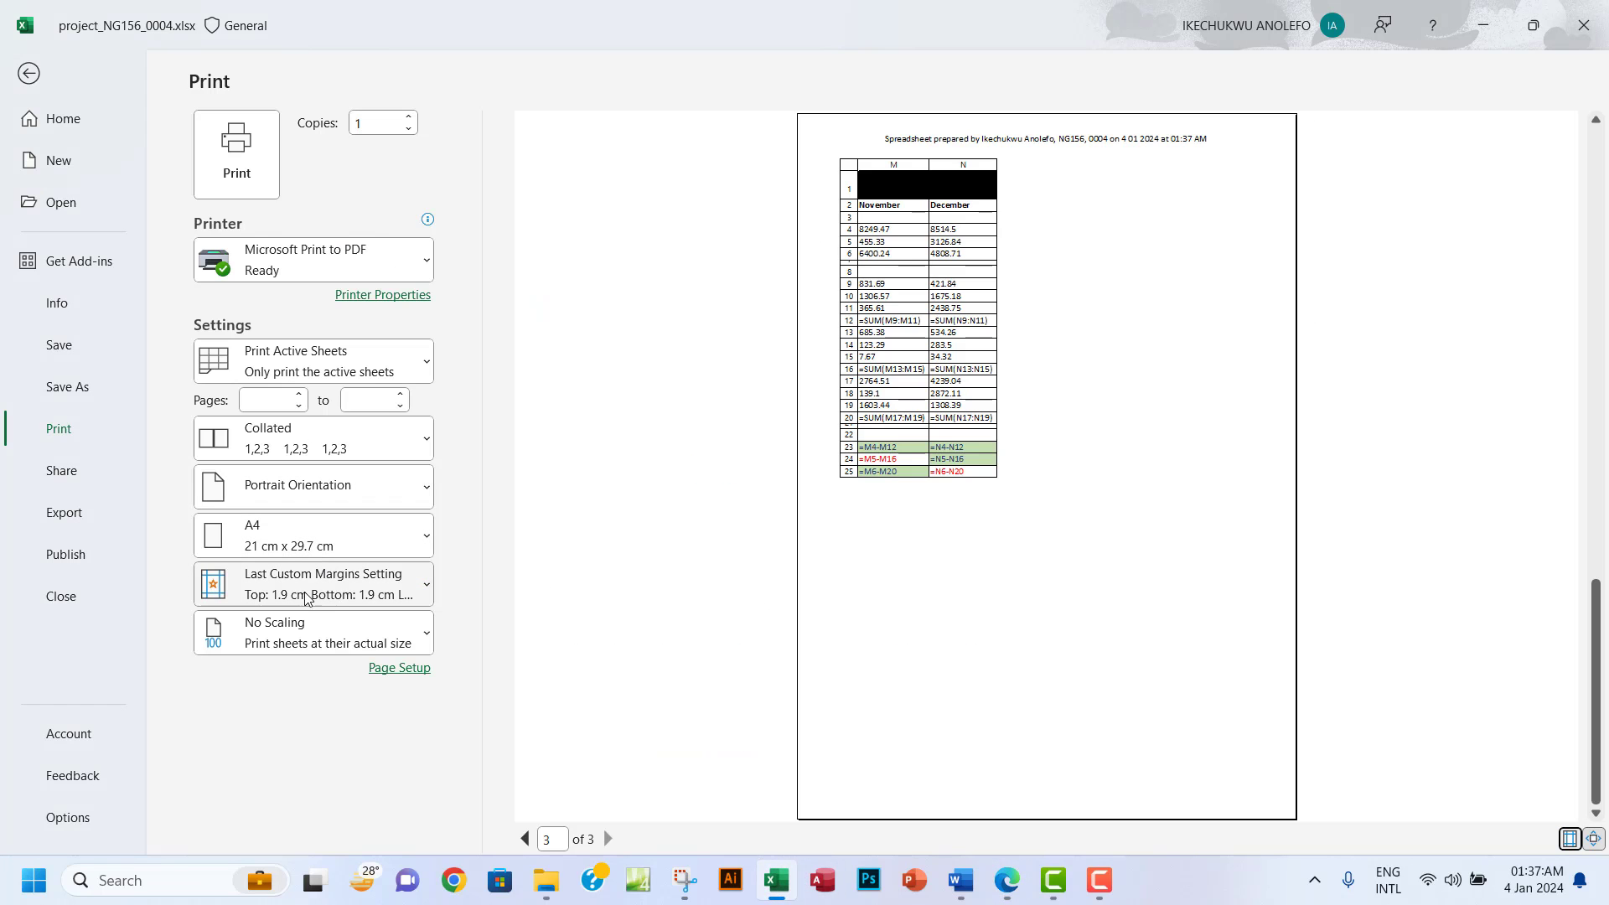
{"action": "left_click", "coordinate": [334, 486]}
{"action": "left_click", "coordinate": [332, 592]}
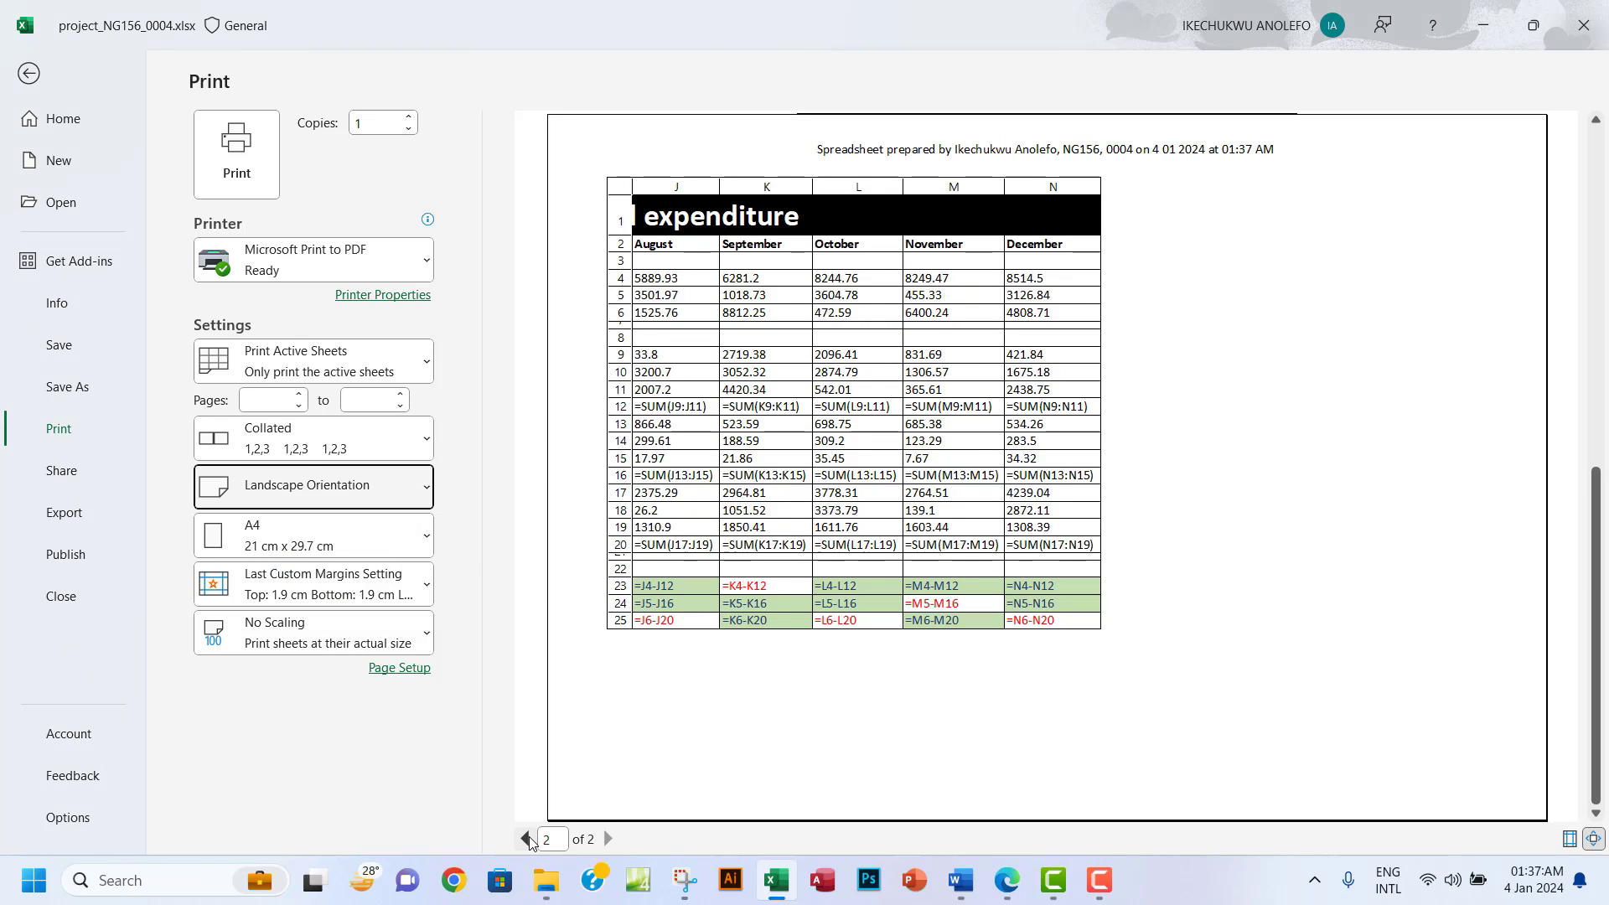
{"action": "left_click", "coordinate": [526, 838]}
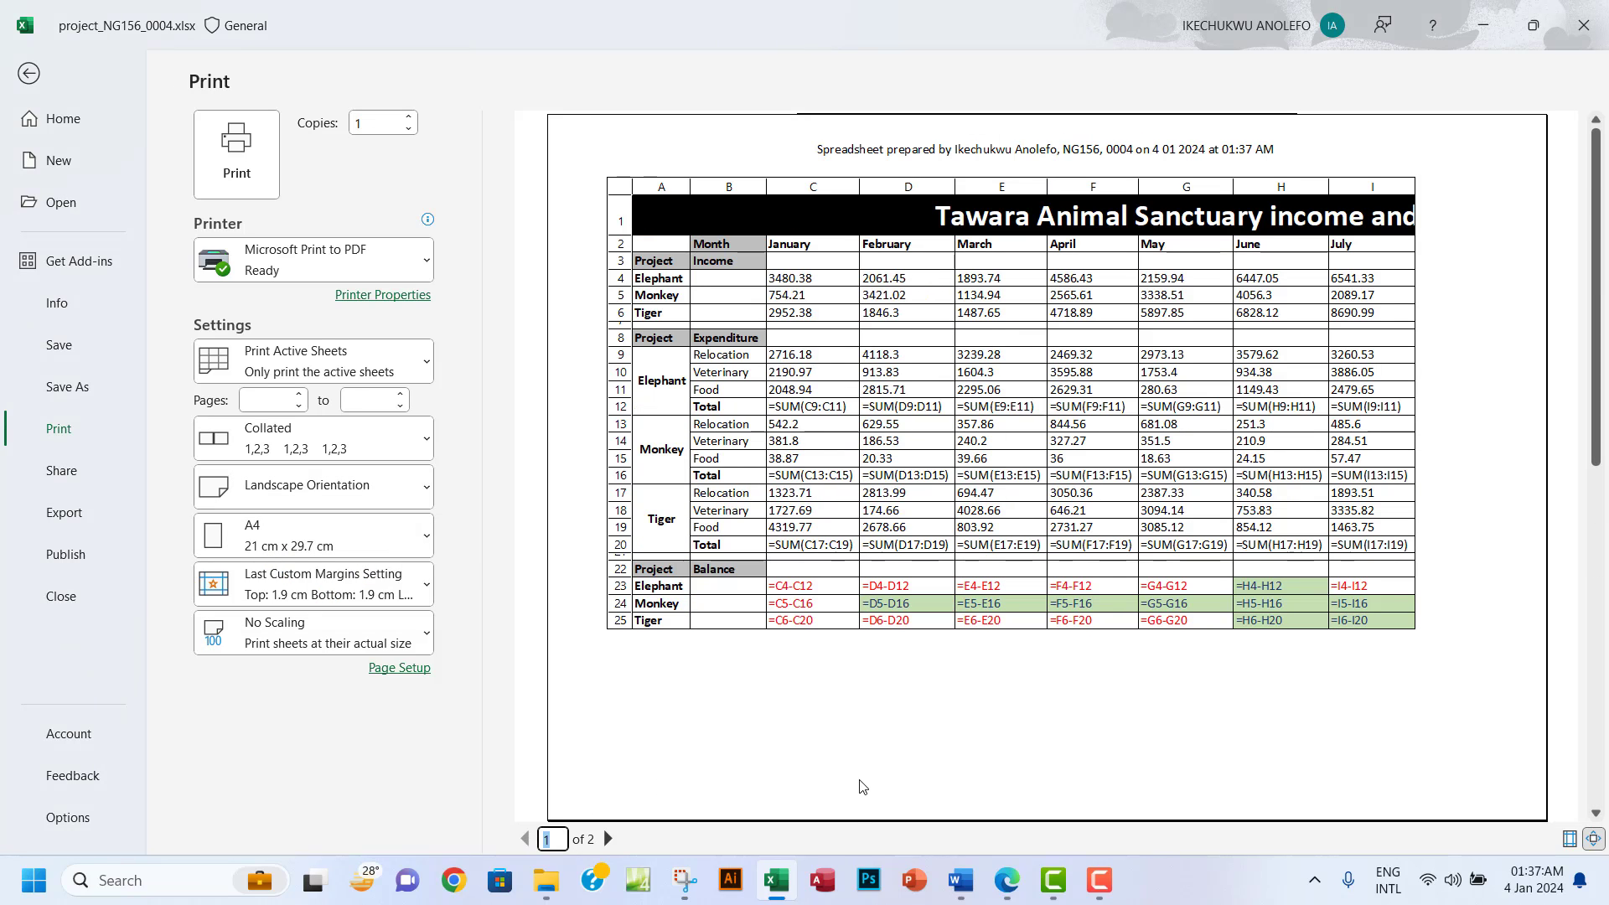
{"action": "left_click", "coordinate": [1008, 884]}
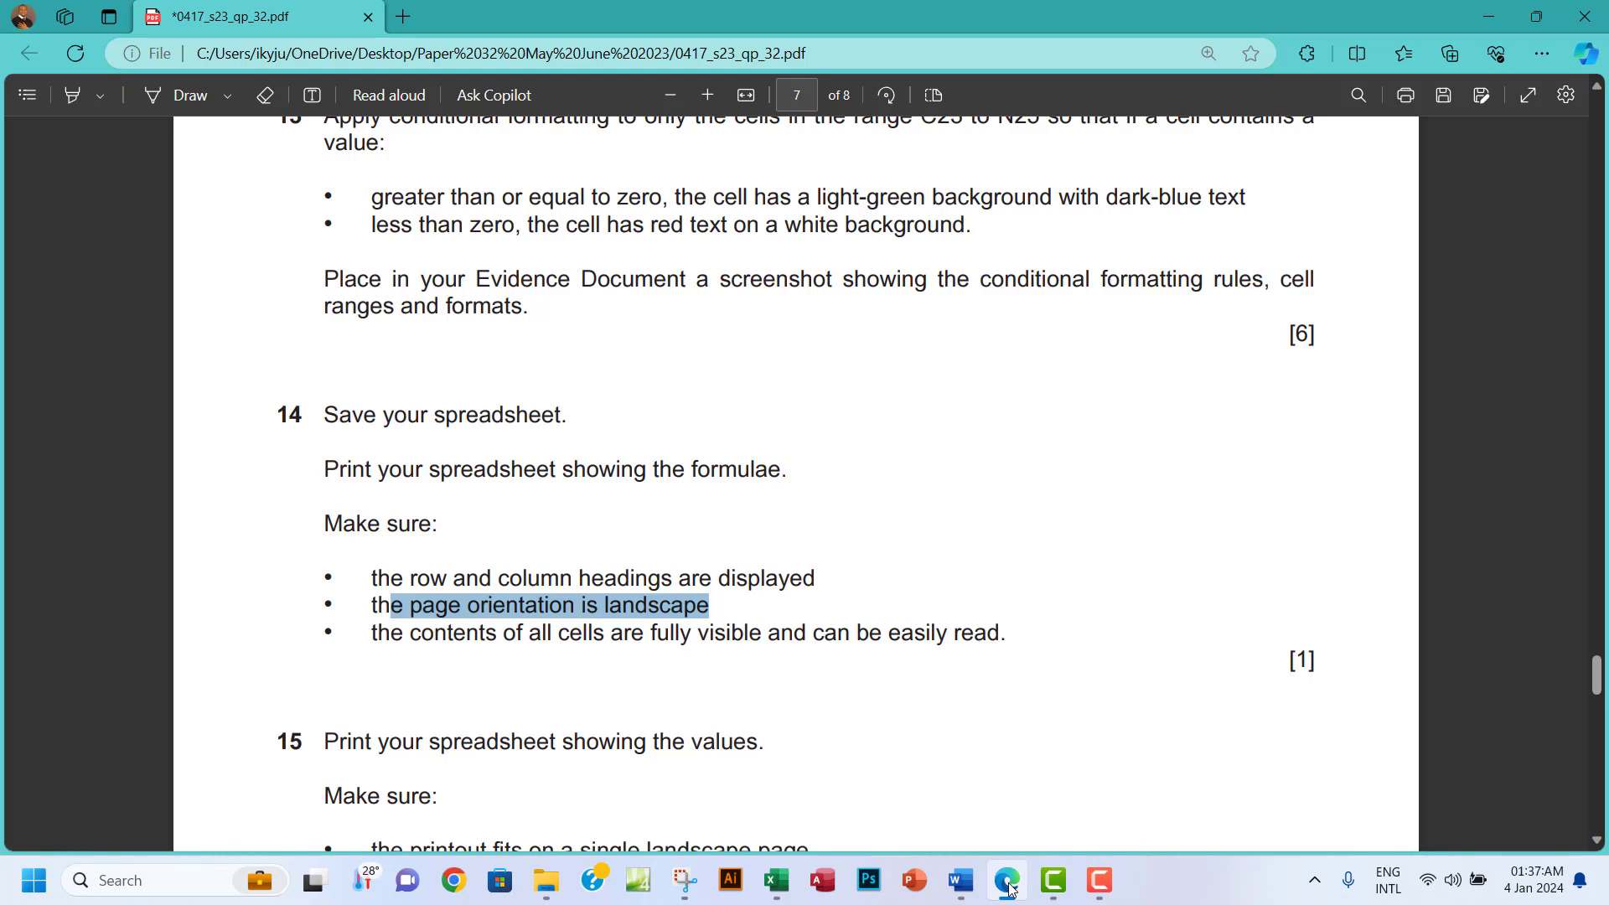
{"action": "left_click", "coordinate": [1008, 886]}
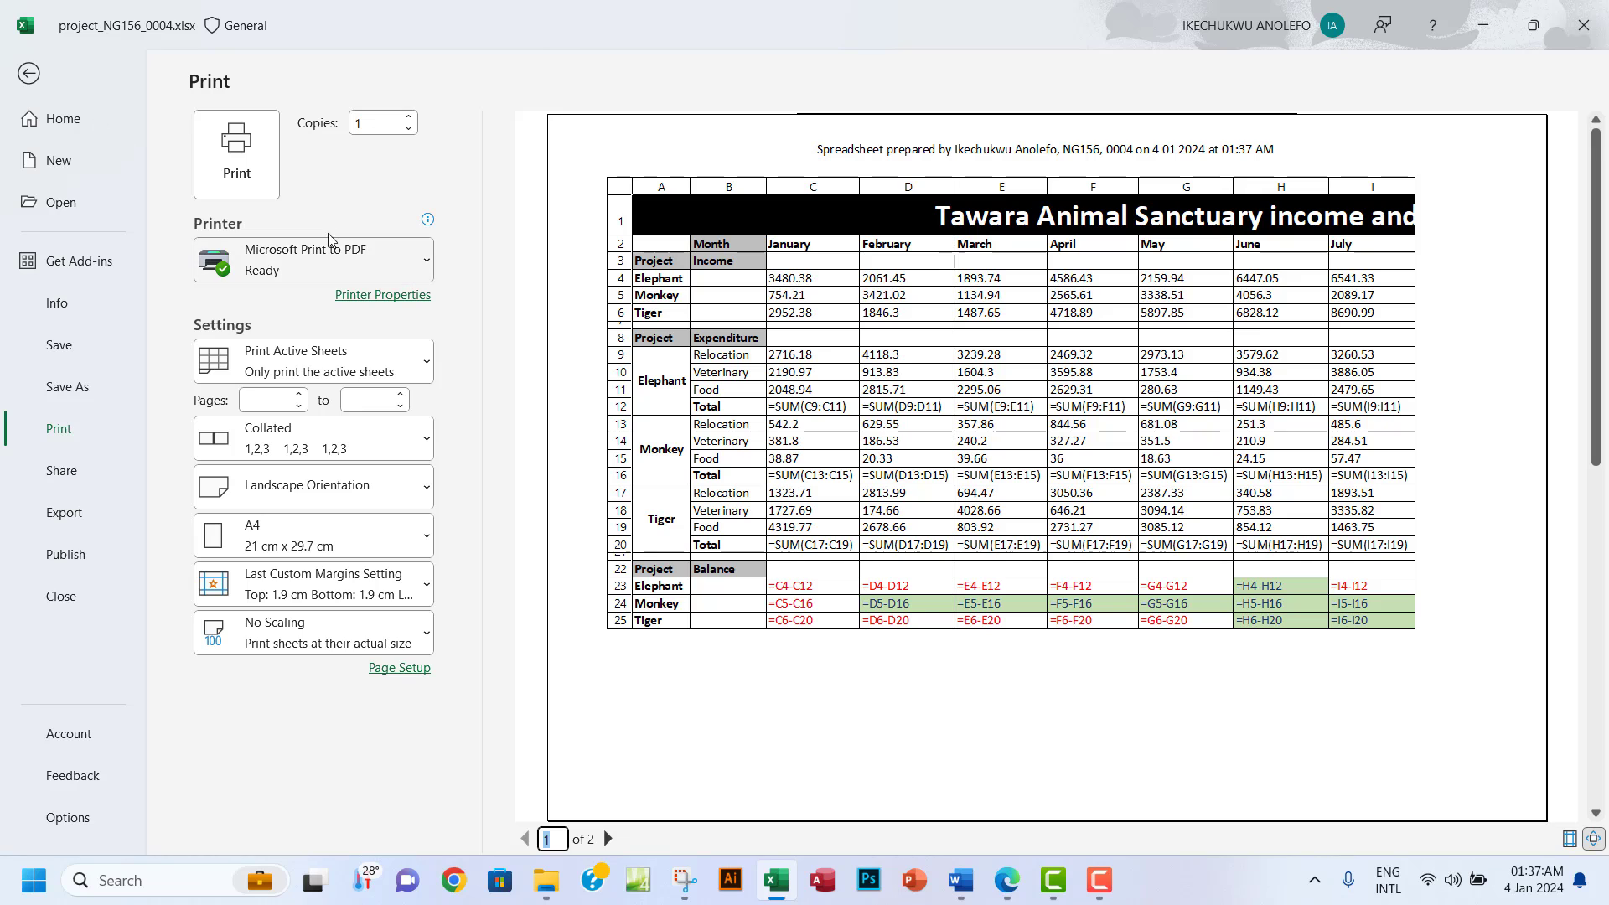
{"action": "left_click", "coordinate": [237, 154]}
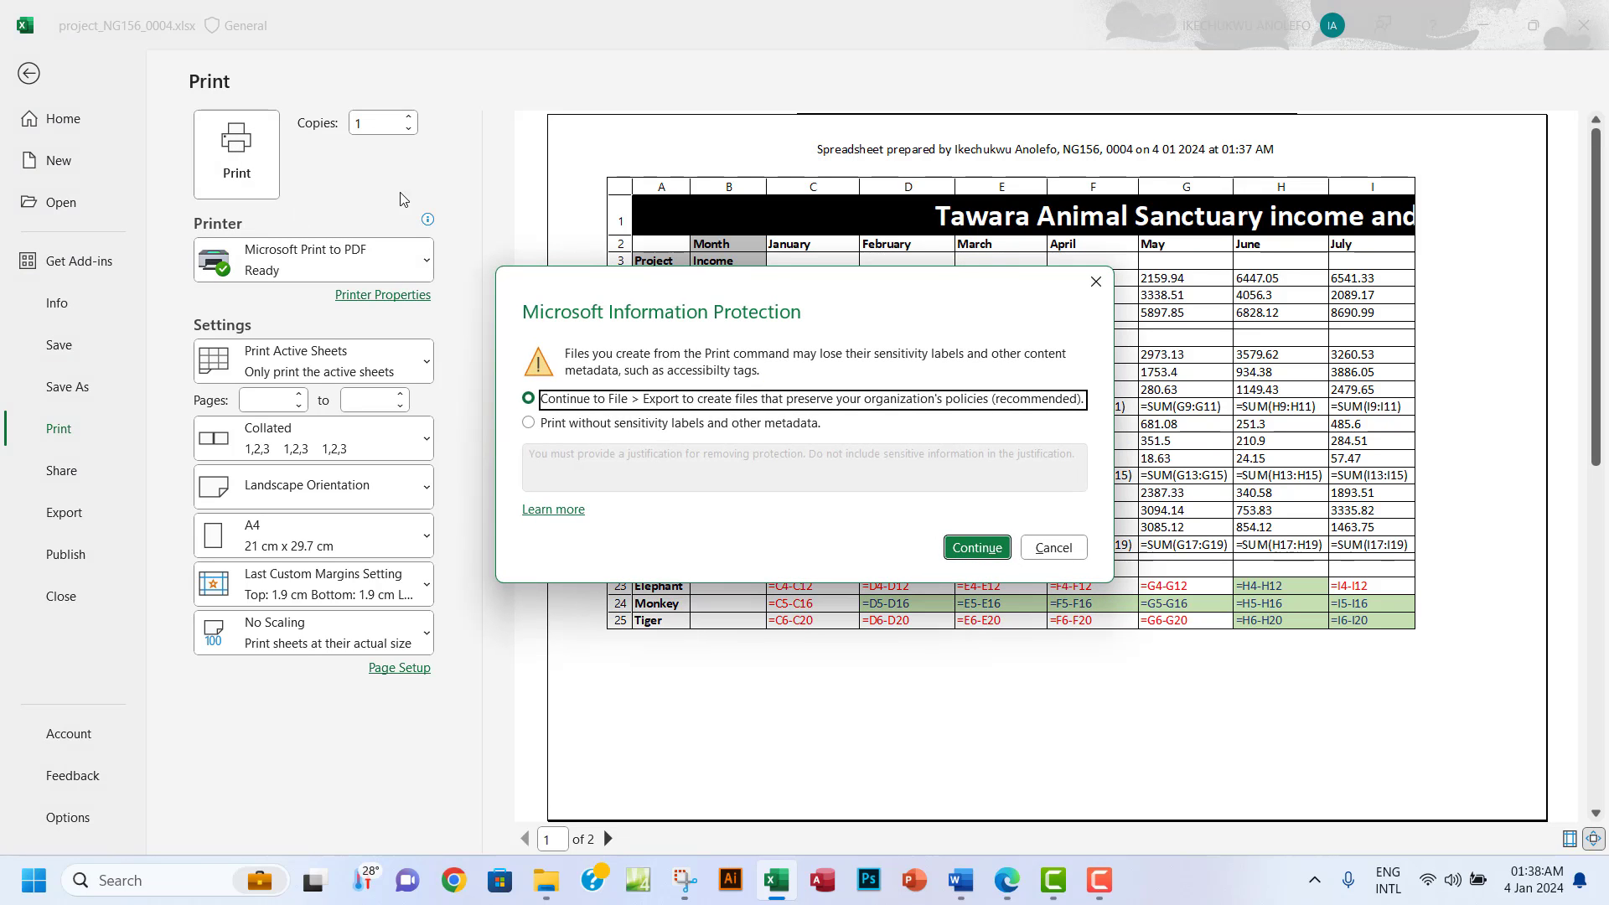
Publish the formula view as a PDF named 'Step 14 printout'.
{"action": "left_click", "coordinate": [972, 544]}
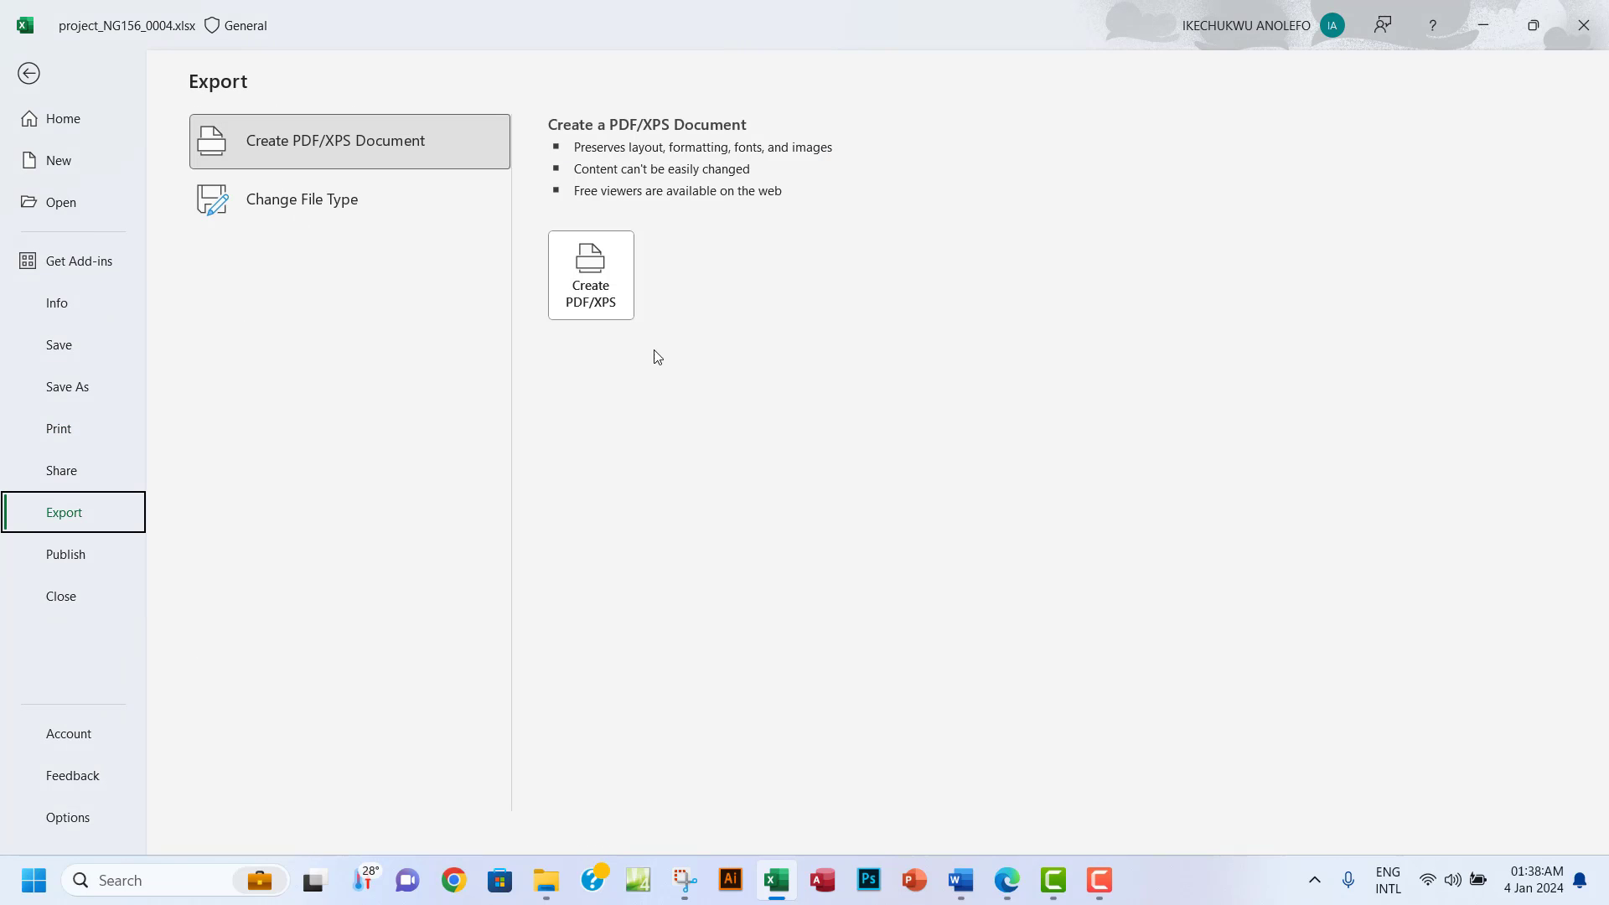
{"action": "left_click", "coordinate": [591, 276]}
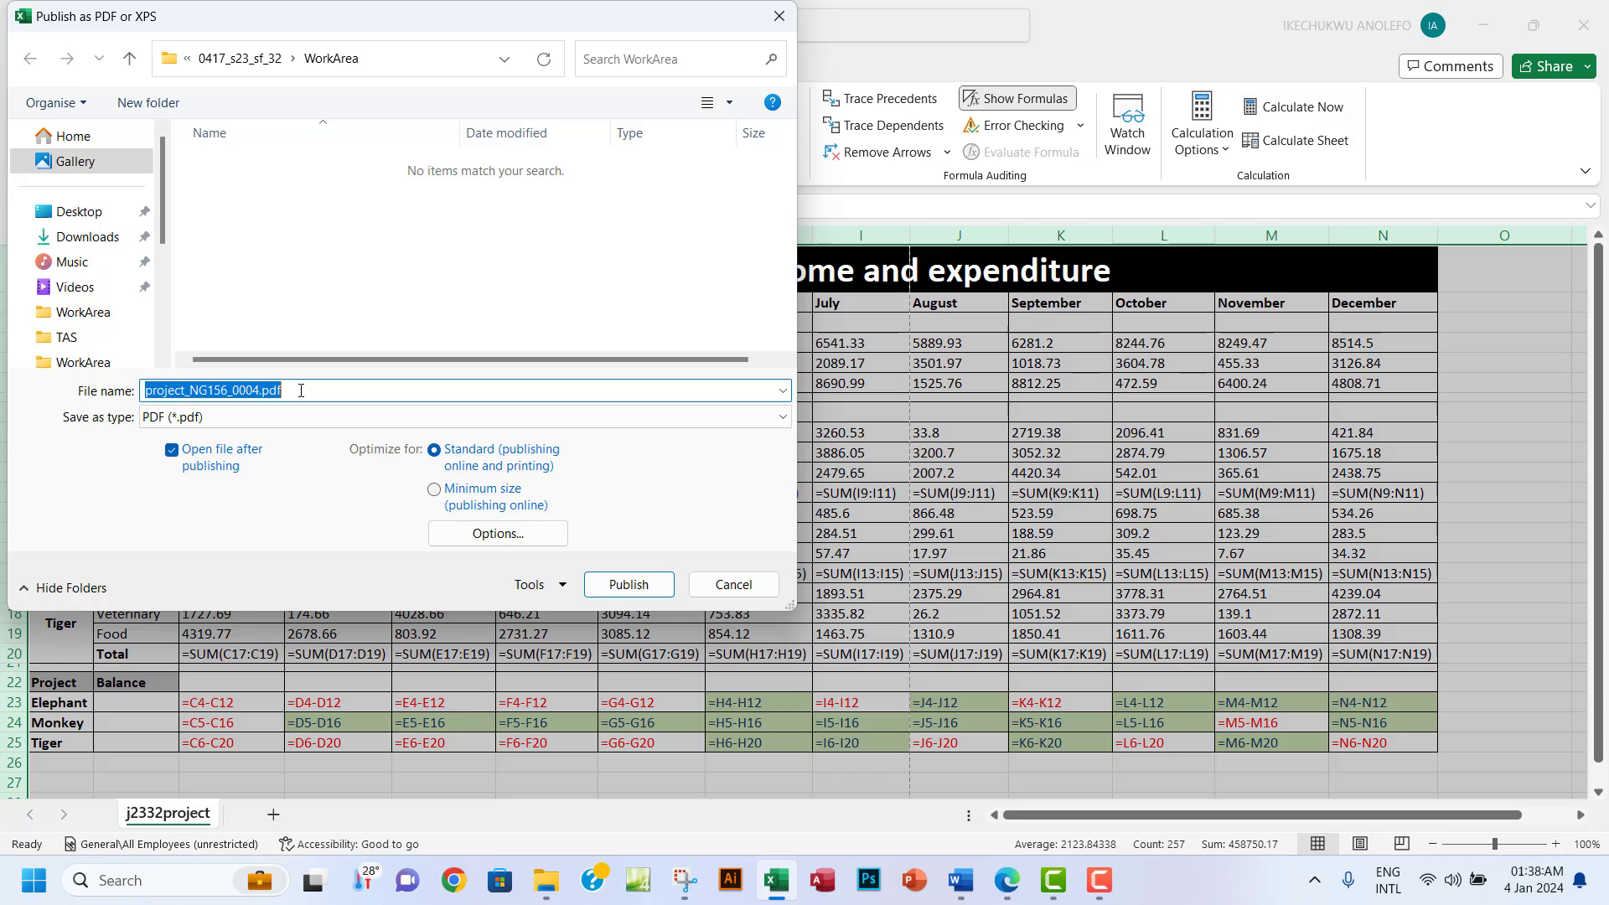
{"action": "left_click", "coordinate": [1008, 880]}
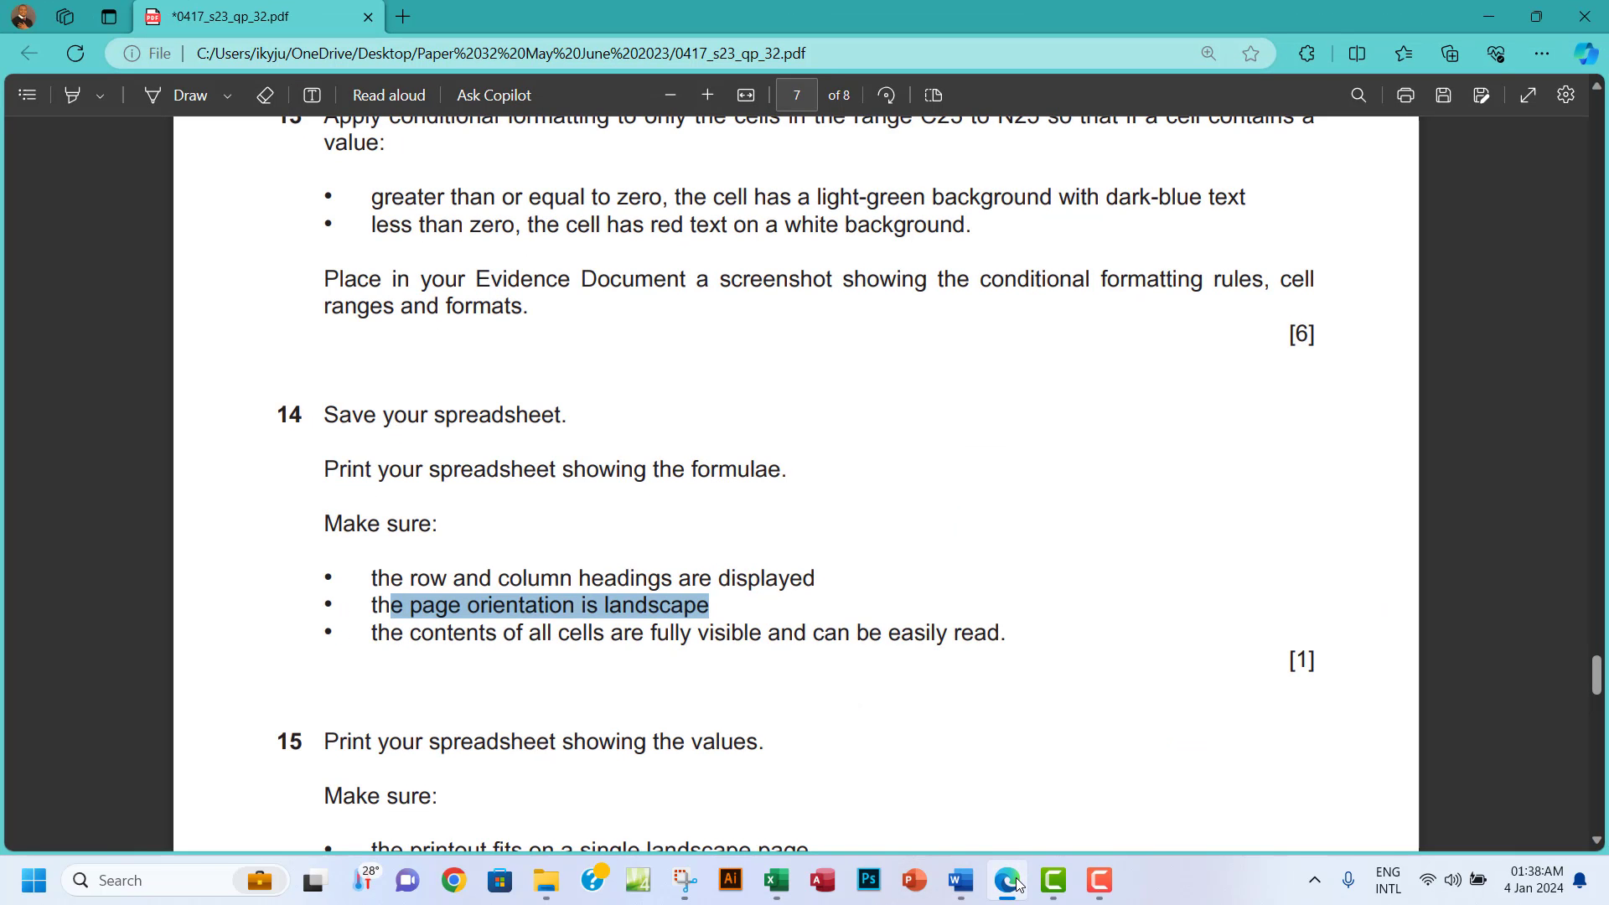
{"action": "left_click", "coordinate": [1009, 881]}
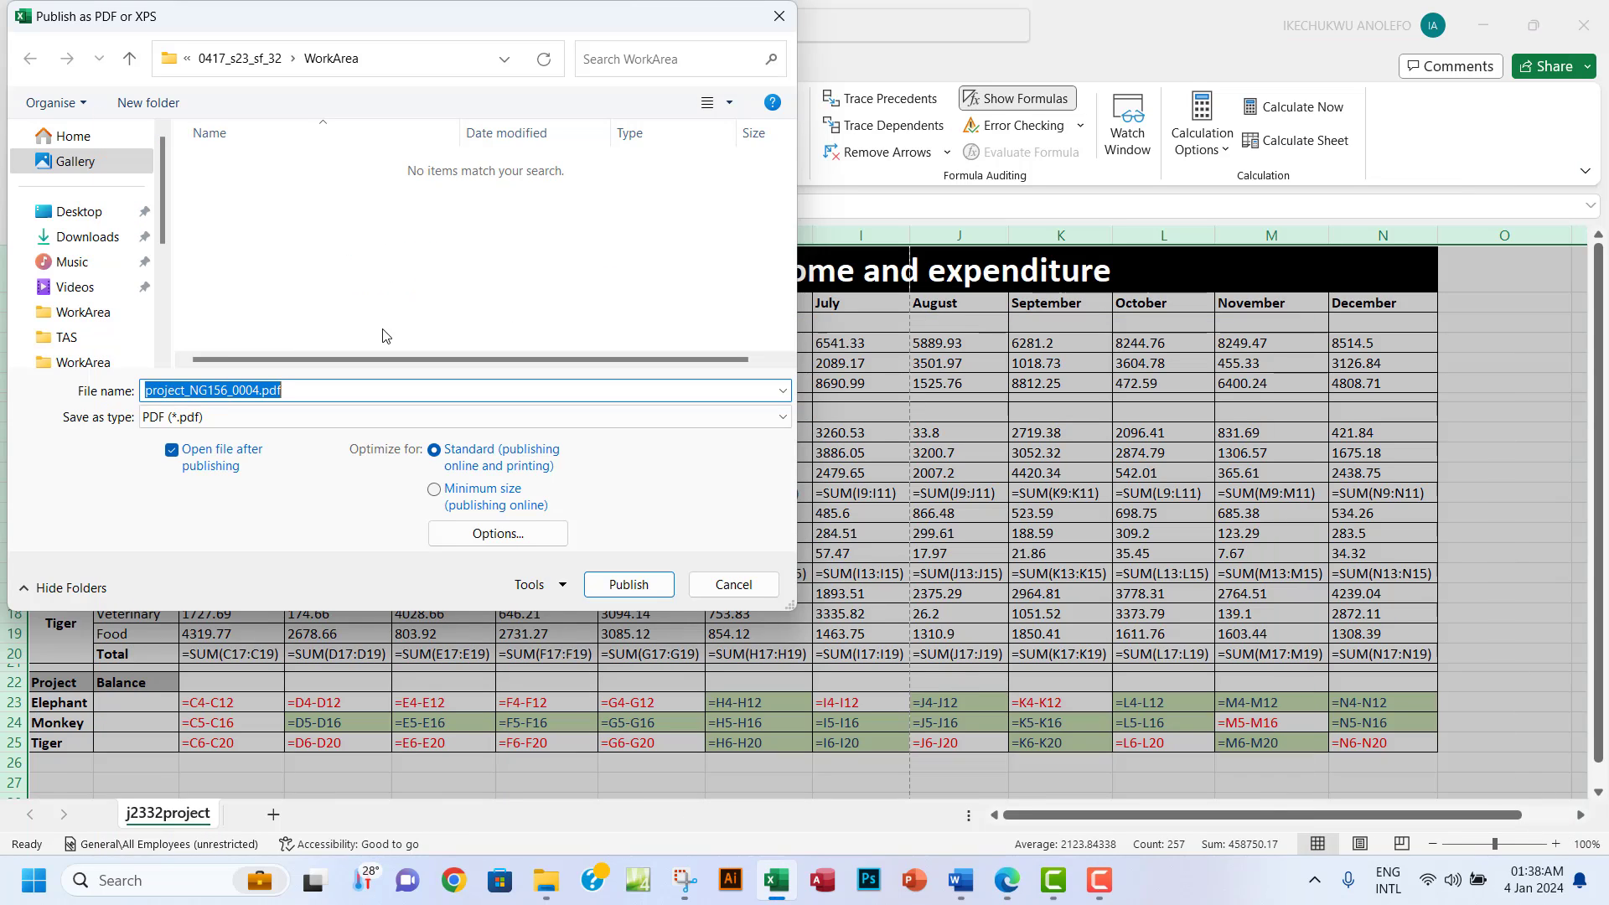
{"action": "type", "text": "Step 14 printout"}
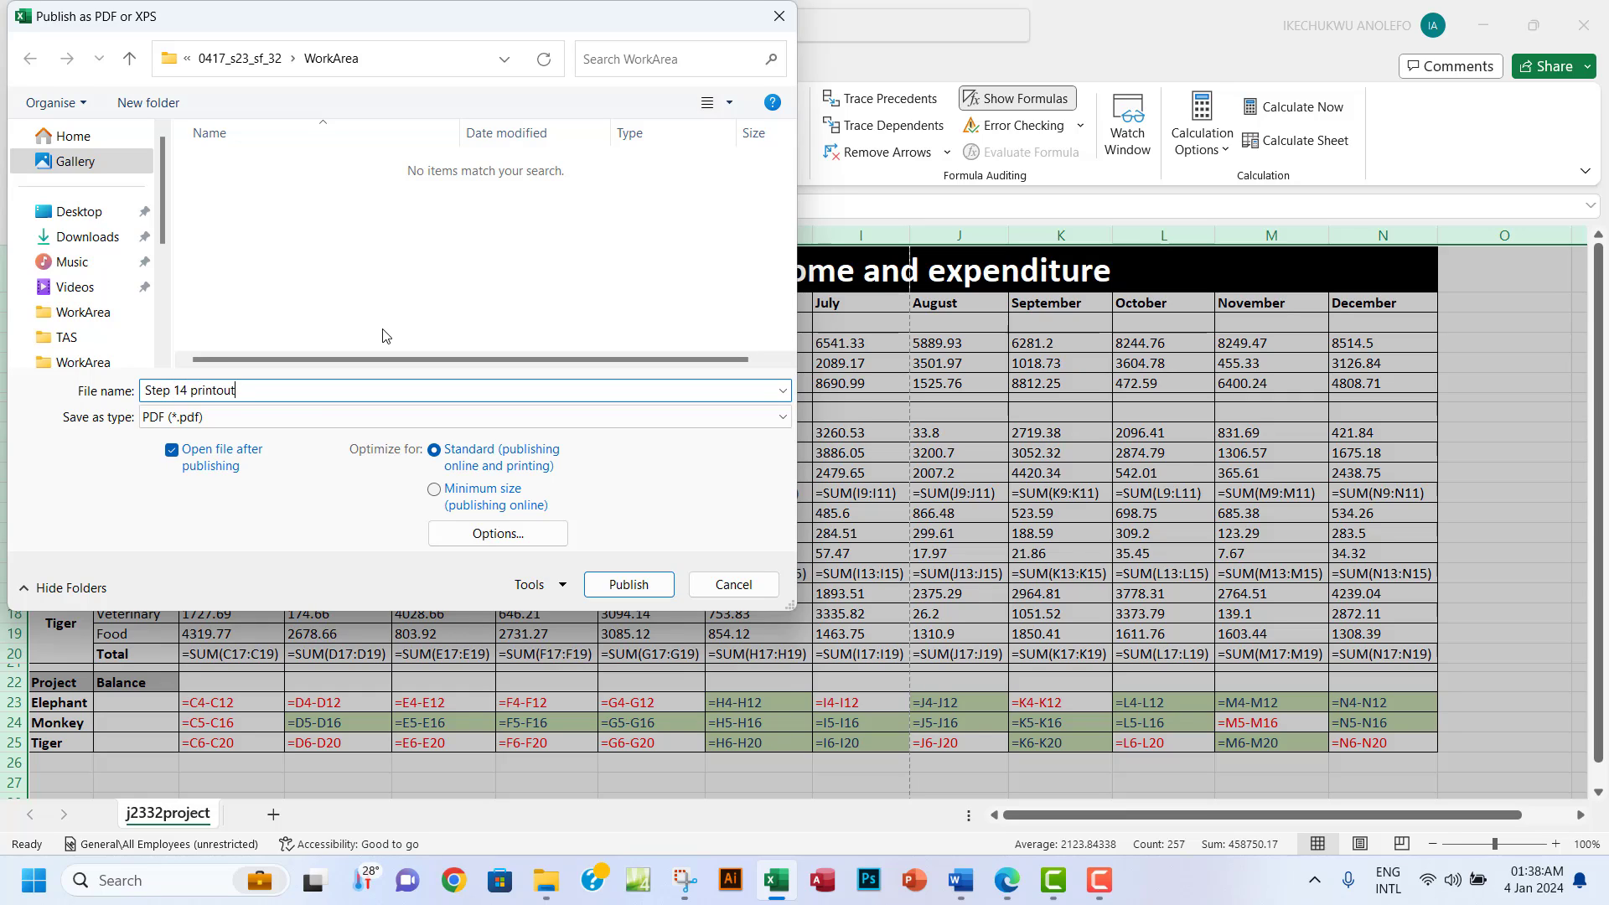
{"action": "left_click", "coordinate": [629, 584]}
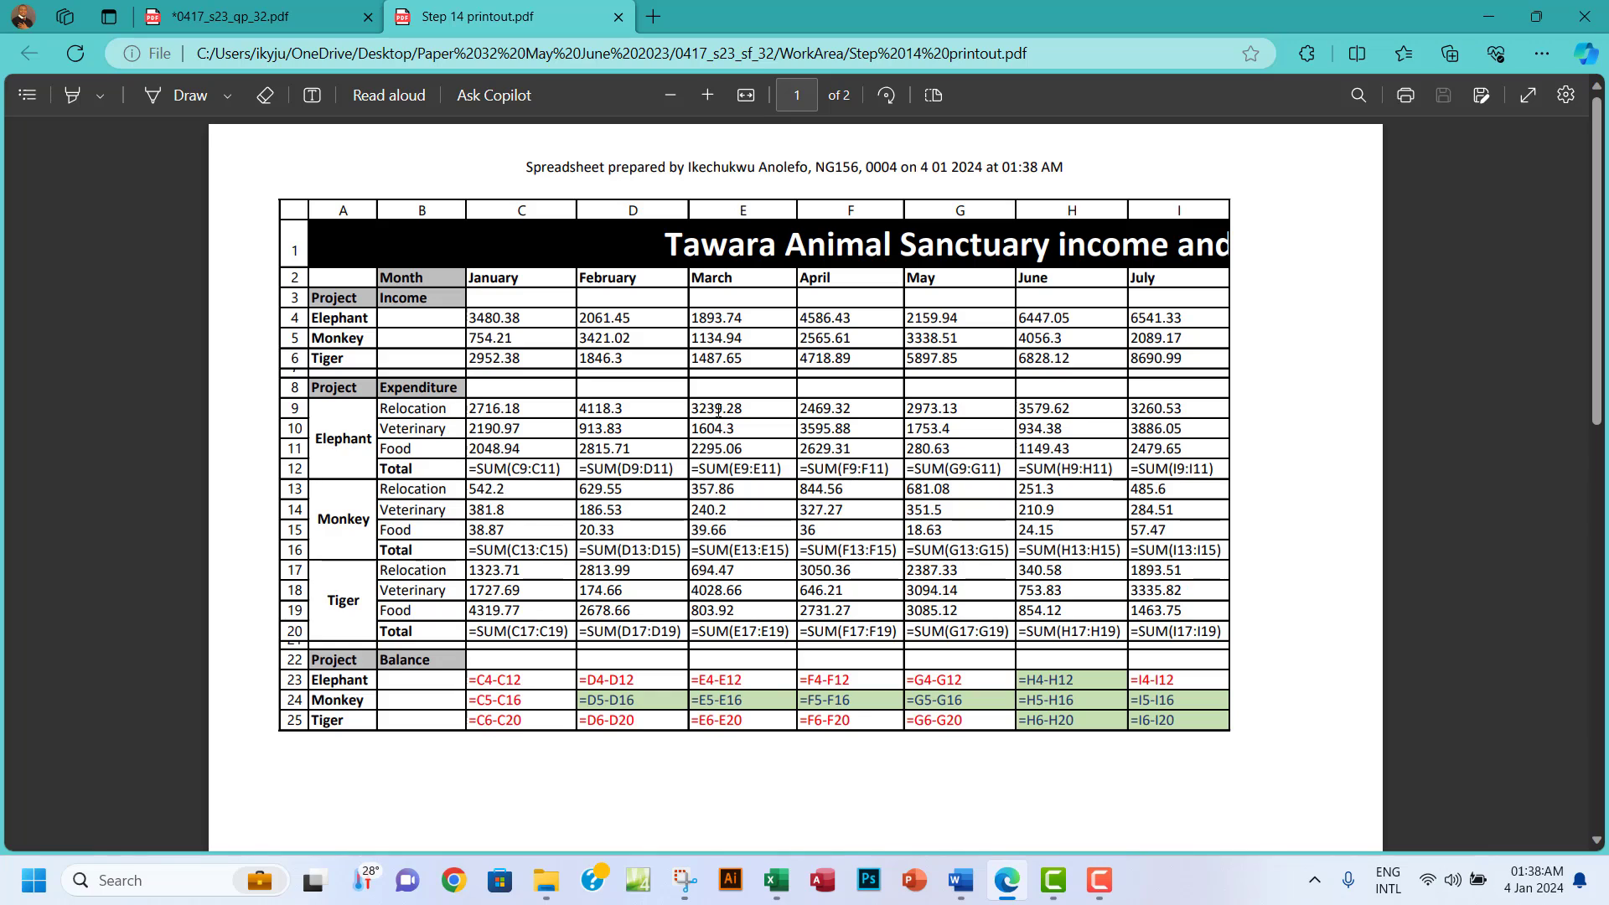
Review the two-page Step 14 printout PDF and close its tab.
{"action": "scroll", "coordinate": [718, 410], "scroll_direction": "down", "scroll_amount": 5}
{"action": "scroll", "coordinate": [718, 411], "scroll_direction": "down", "scroll_amount": 5}
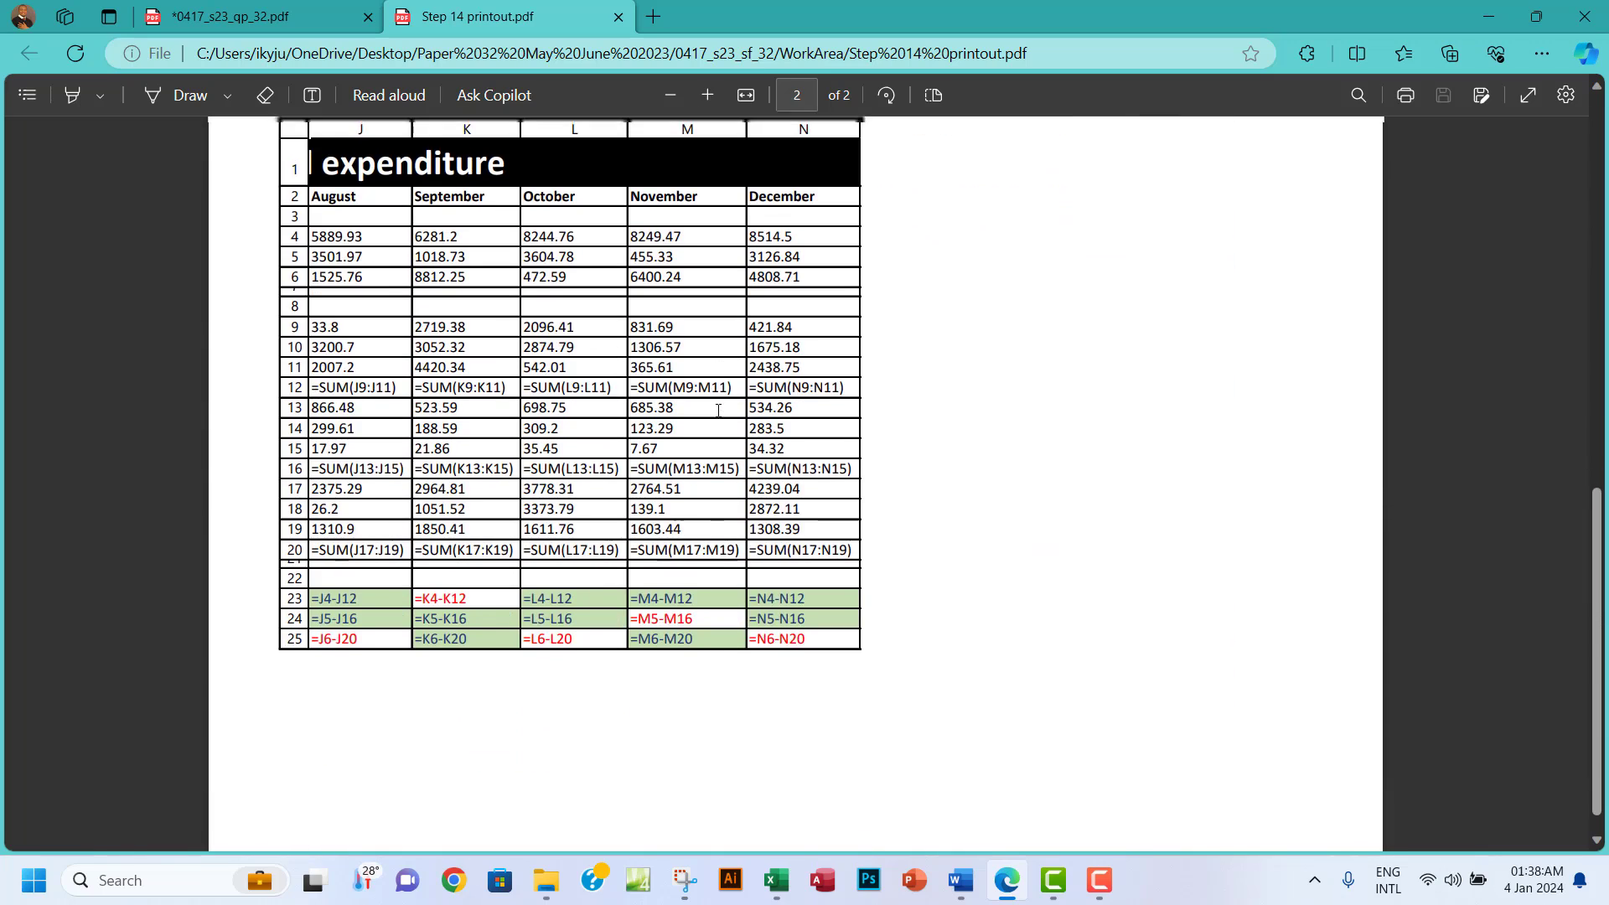
{"action": "scroll", "coordinate": [719, 411], "scroll_direction": "up", "scroll_amount": 6}
{"action": "scroll", "coordinate": [718, 410], "scroll_direction": "up", "scroll_amount": 4}
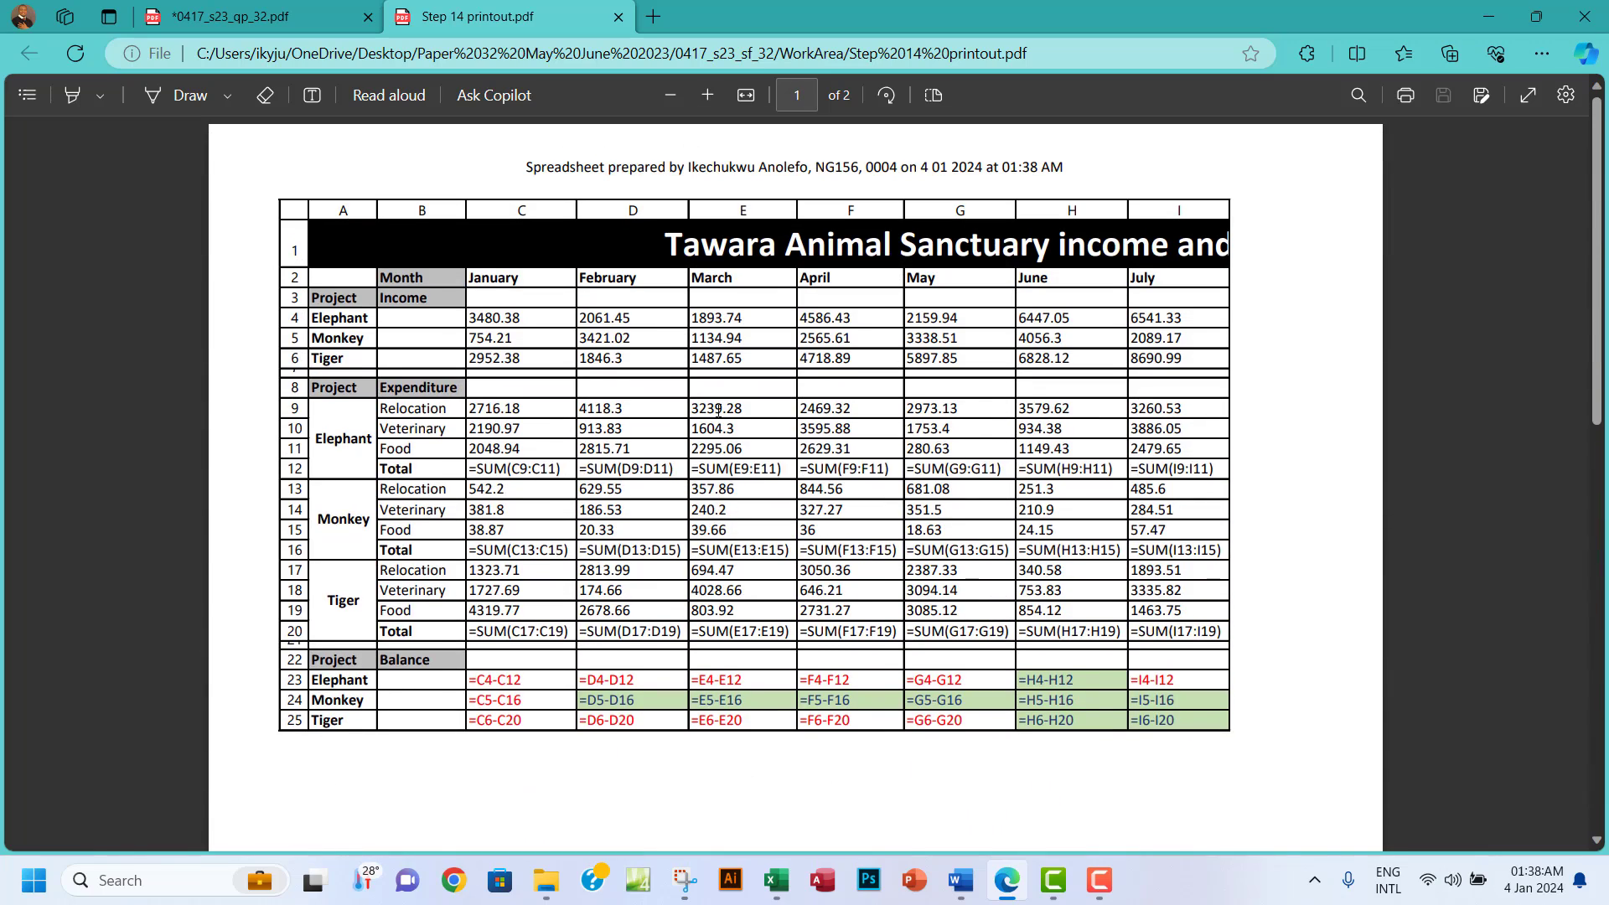
{"action": "left_click", "coordinate": [620, 24]}
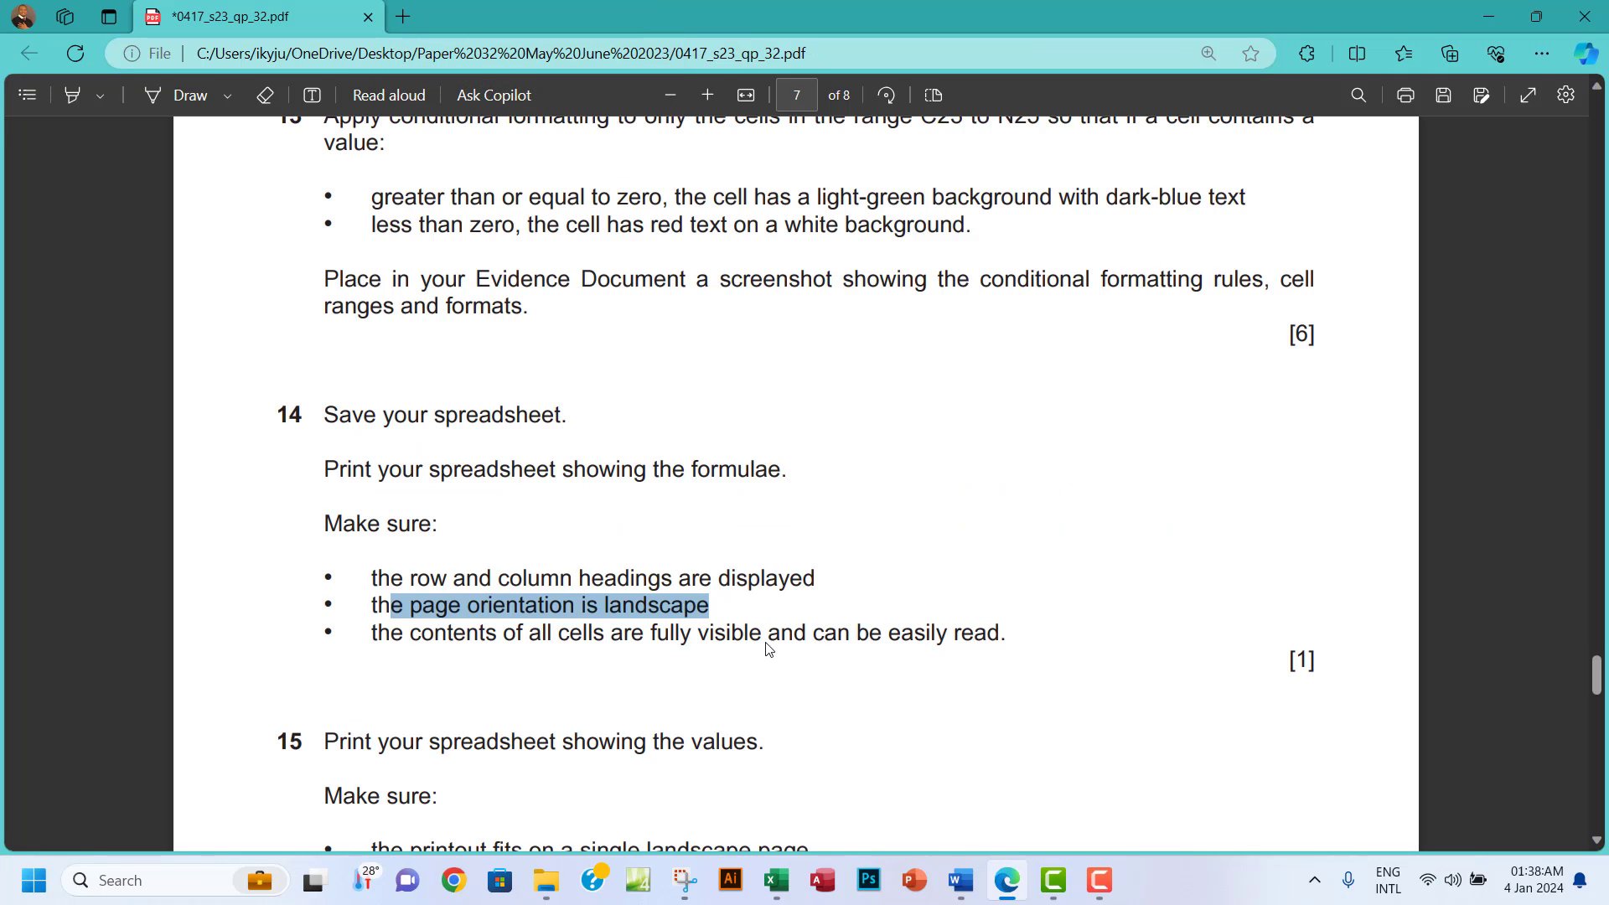
Select cell E5 in Excel, then select question 14's instructions in the exam paper.
{"action": "left_click", "coordinate": [776, 880]}
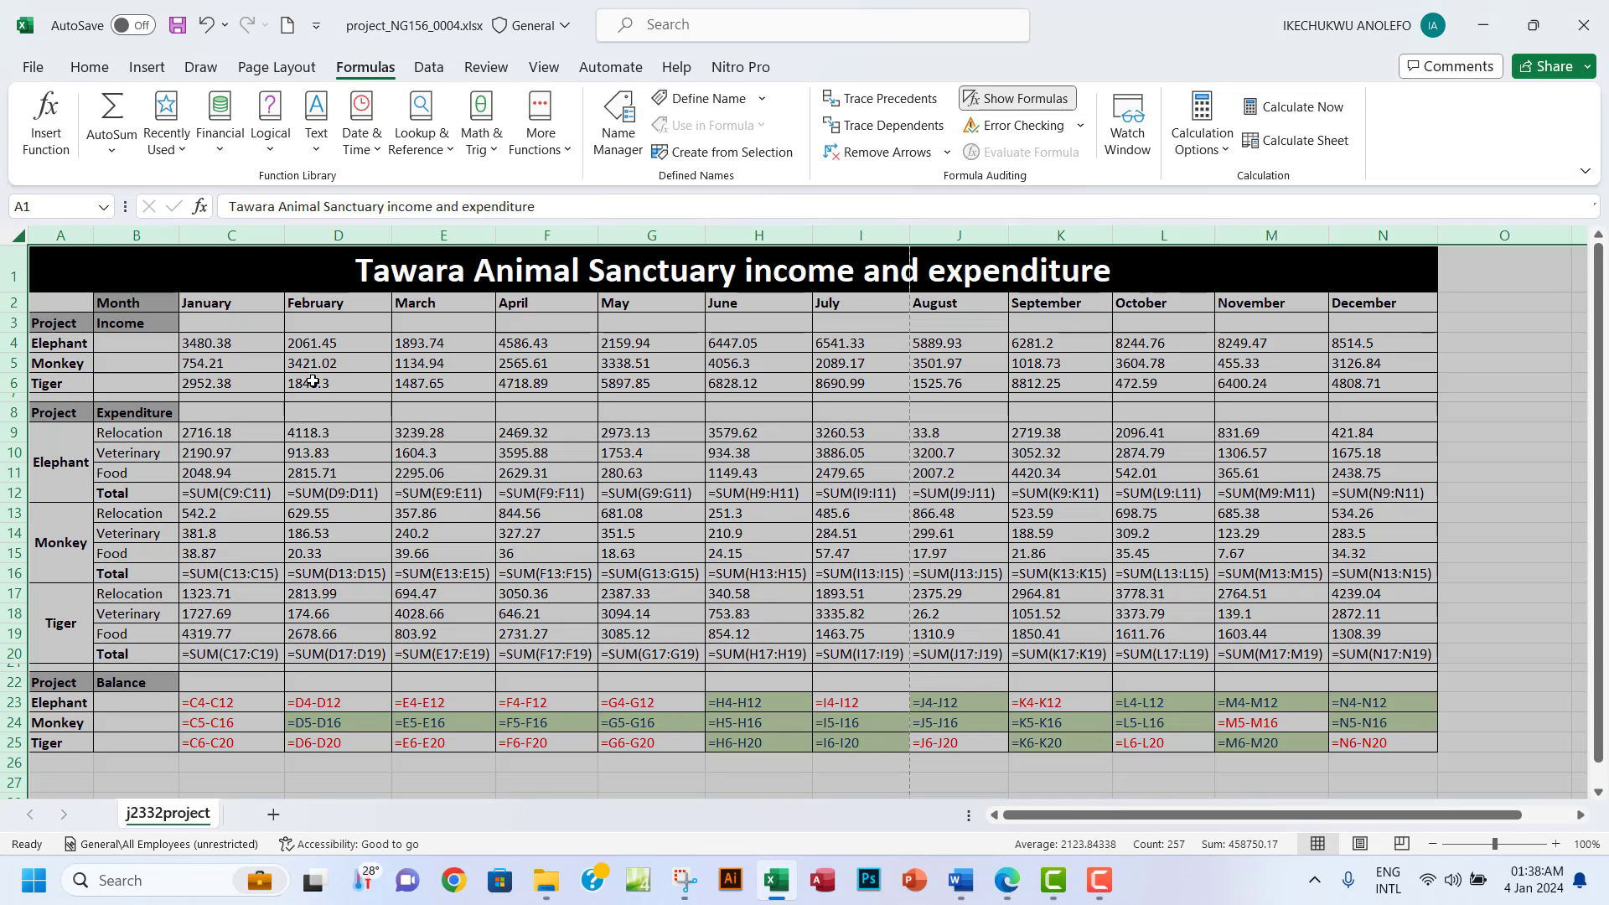
{"action": "left_click", "coordinate": [449, 364]}
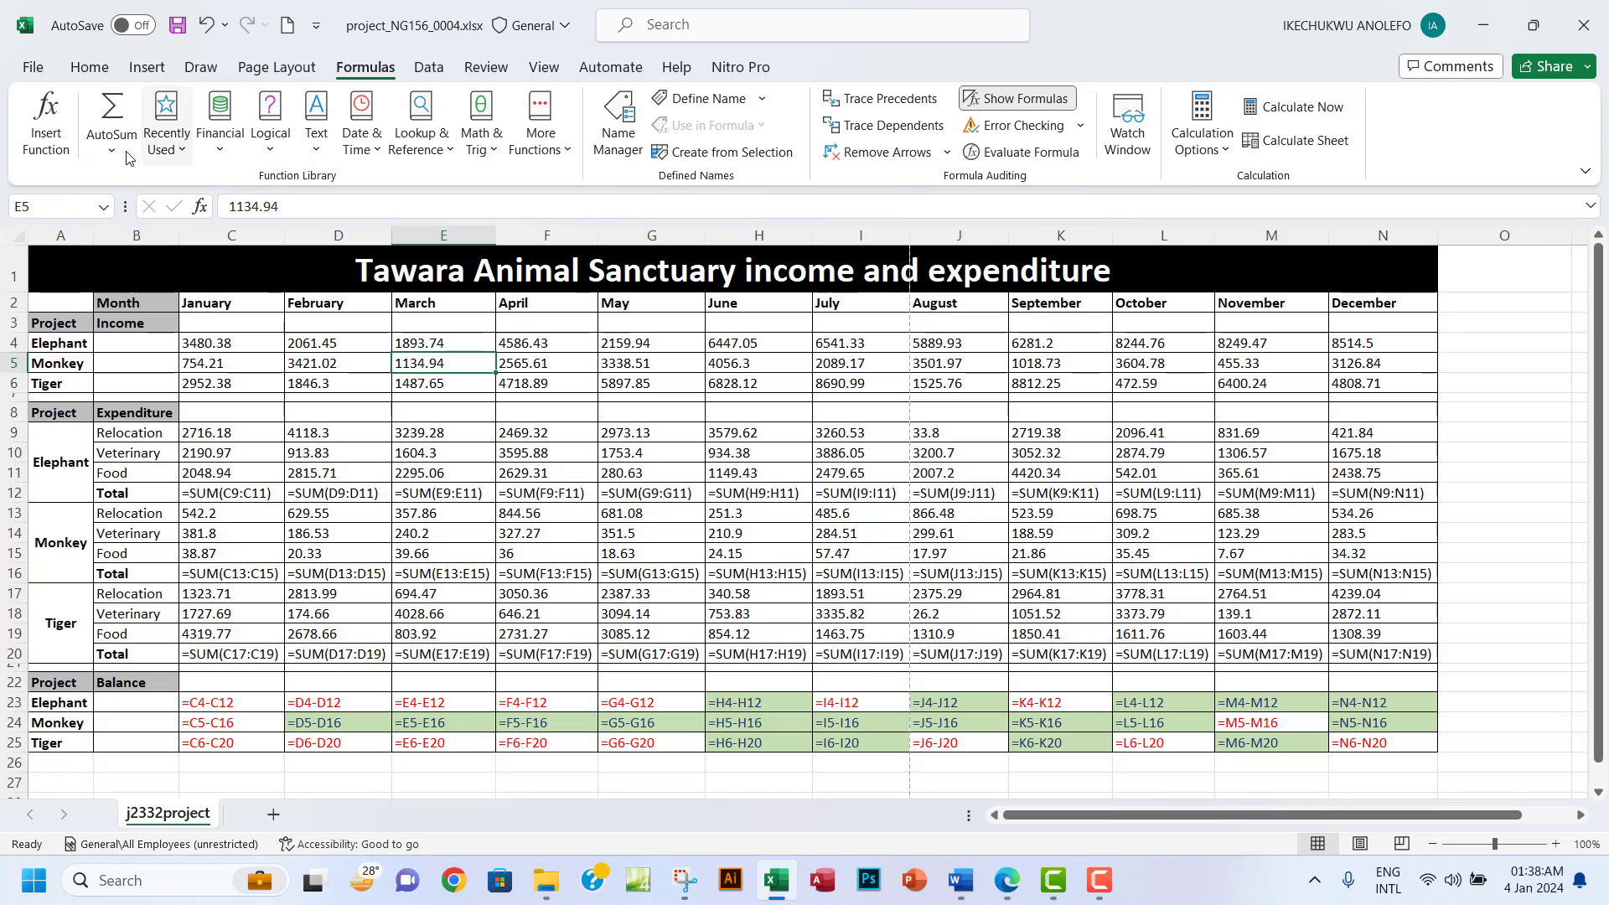
{"action": "left_click", "coordinate": [994, 877]}
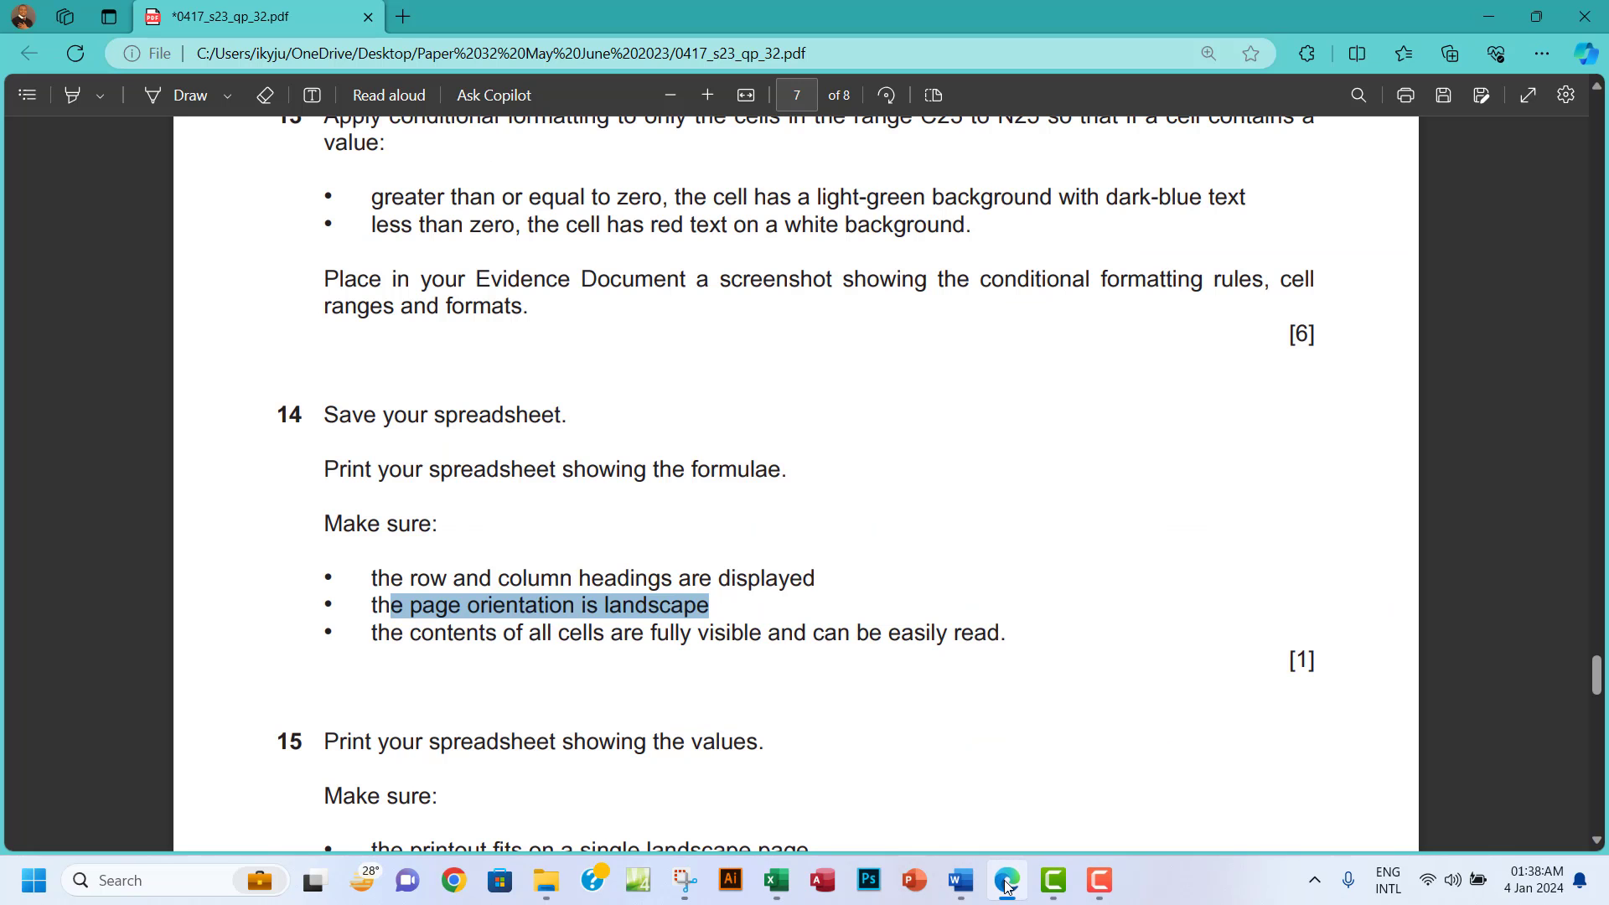
{"action": "scroll", "coordinate": [696, 540], "scroll_direction": "down", "scroll_amount": 3}
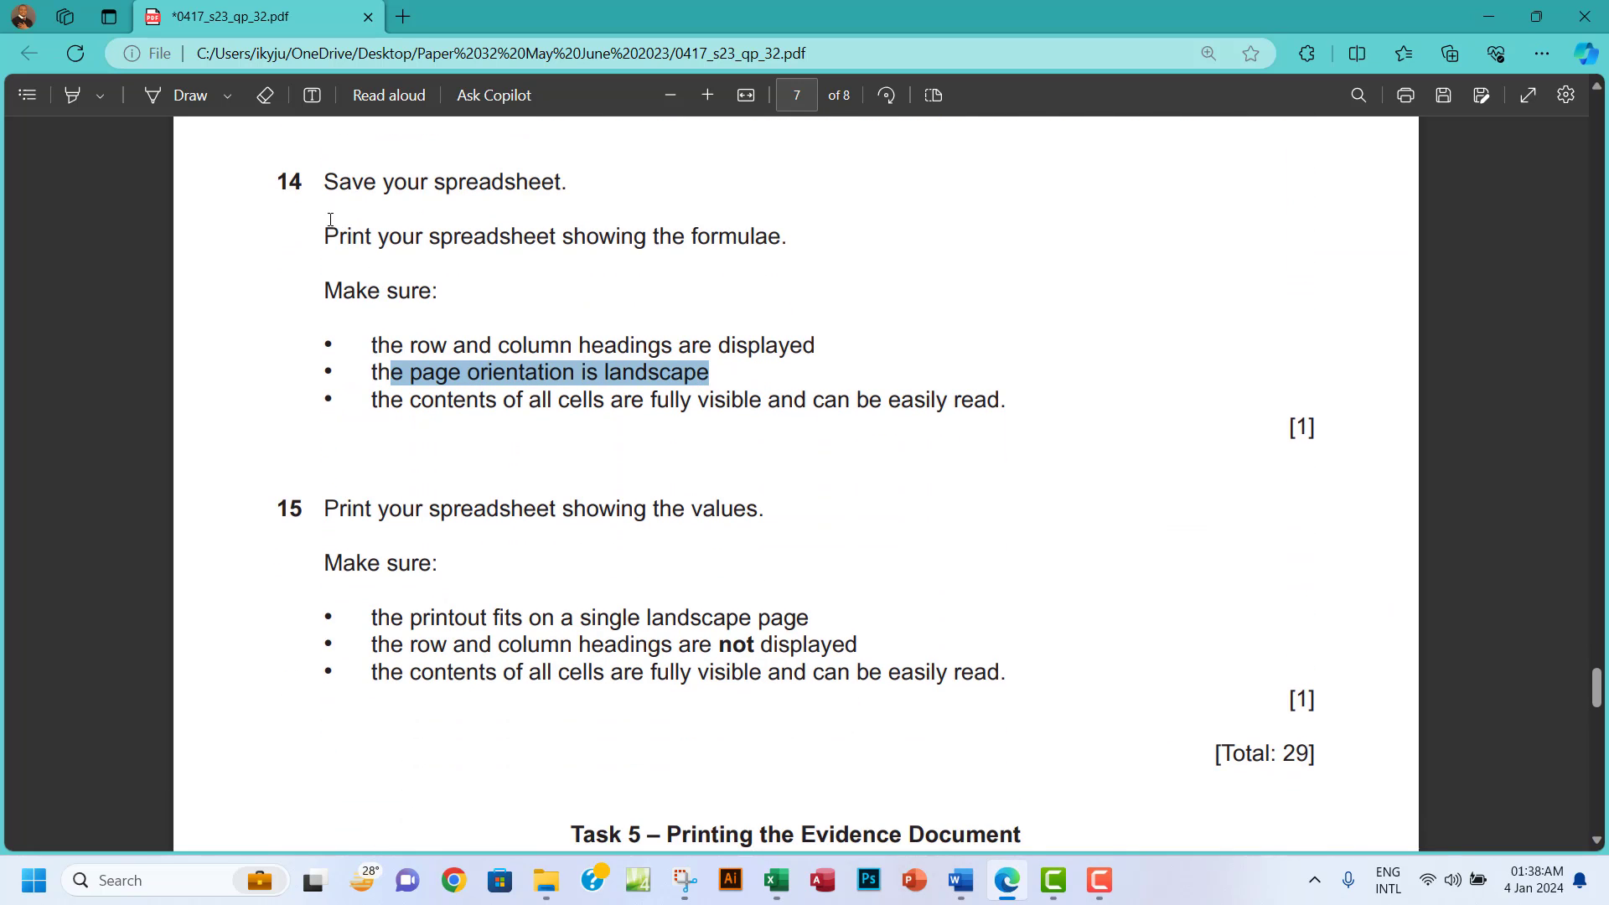
{"action": "left_click_drag", "start_coordinate": [325, 183], "coordinate": [1016, 410]}
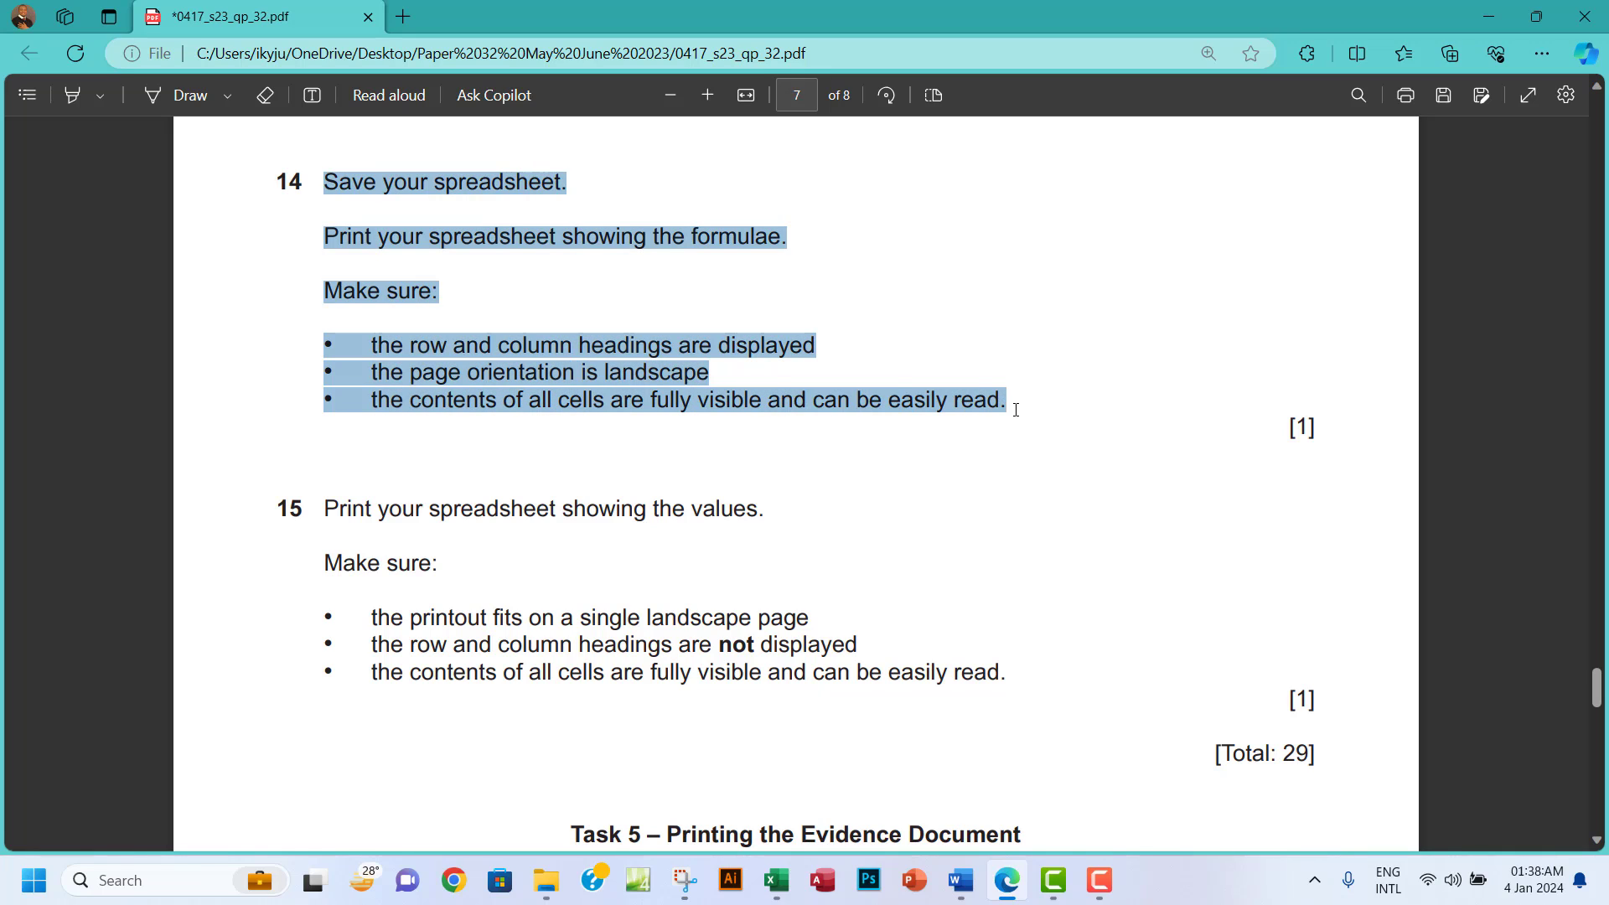
Highlight question 14's instructions in green and scroll down to question 15.
{"action": "mouse_move", "coordinate": [1051, 314]}
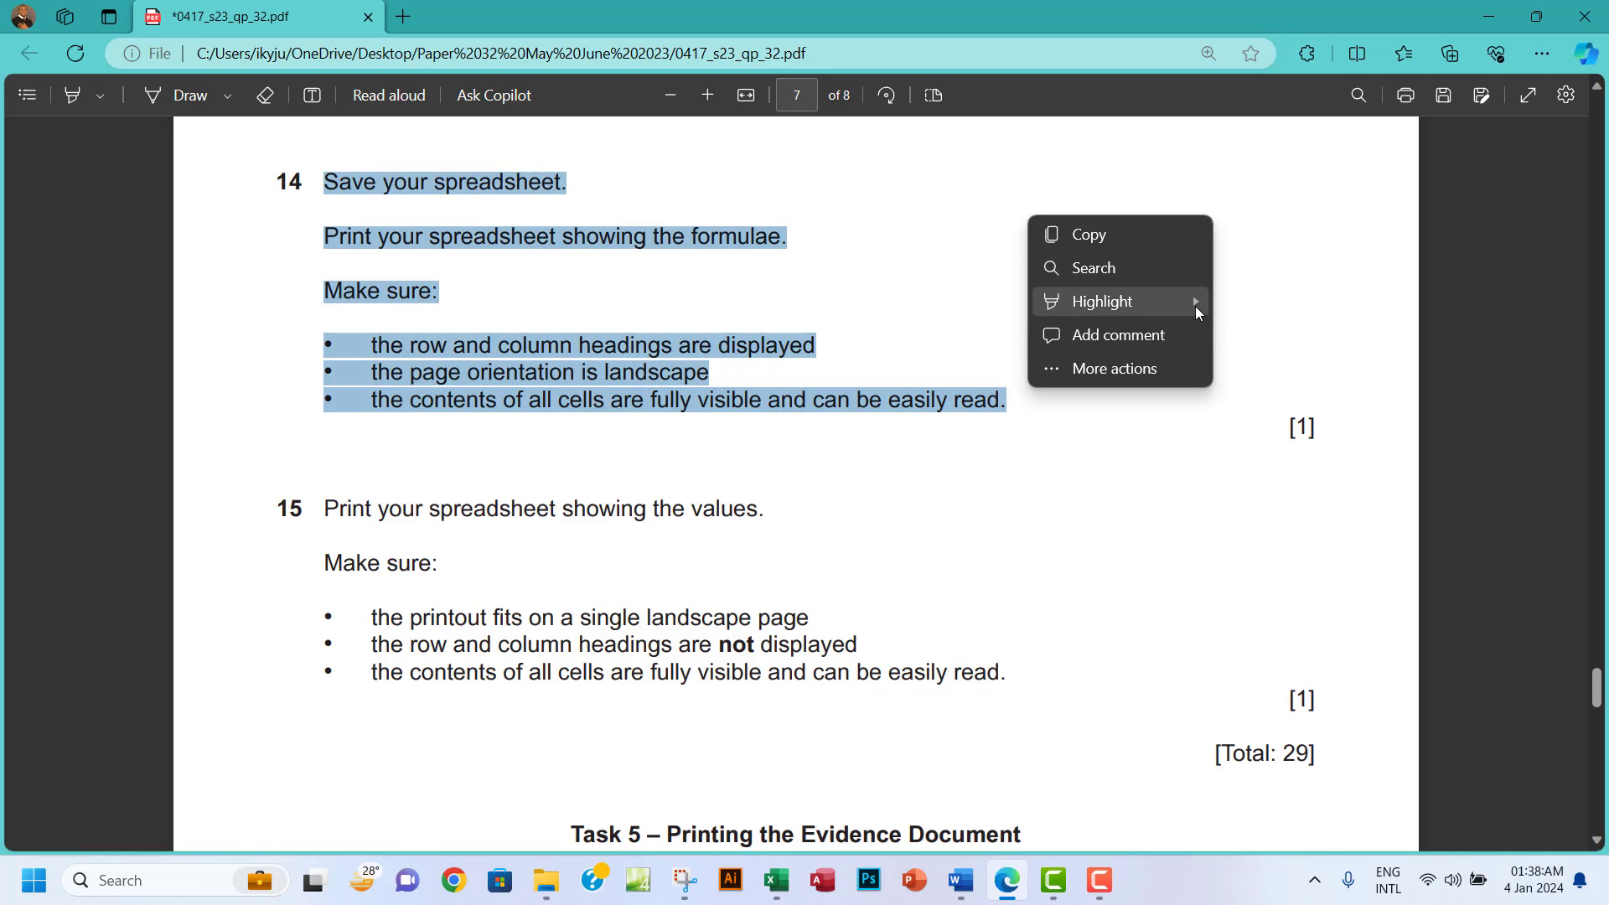
{"action": "mouse_move", "coordinate": [1197, 312]}
{"action": "left_click", "coordinate": [1236, 334]}
{"action": "scroll", "coordinate": [757, 445], "scroll_direction": "down", "scroll_amount": 4}
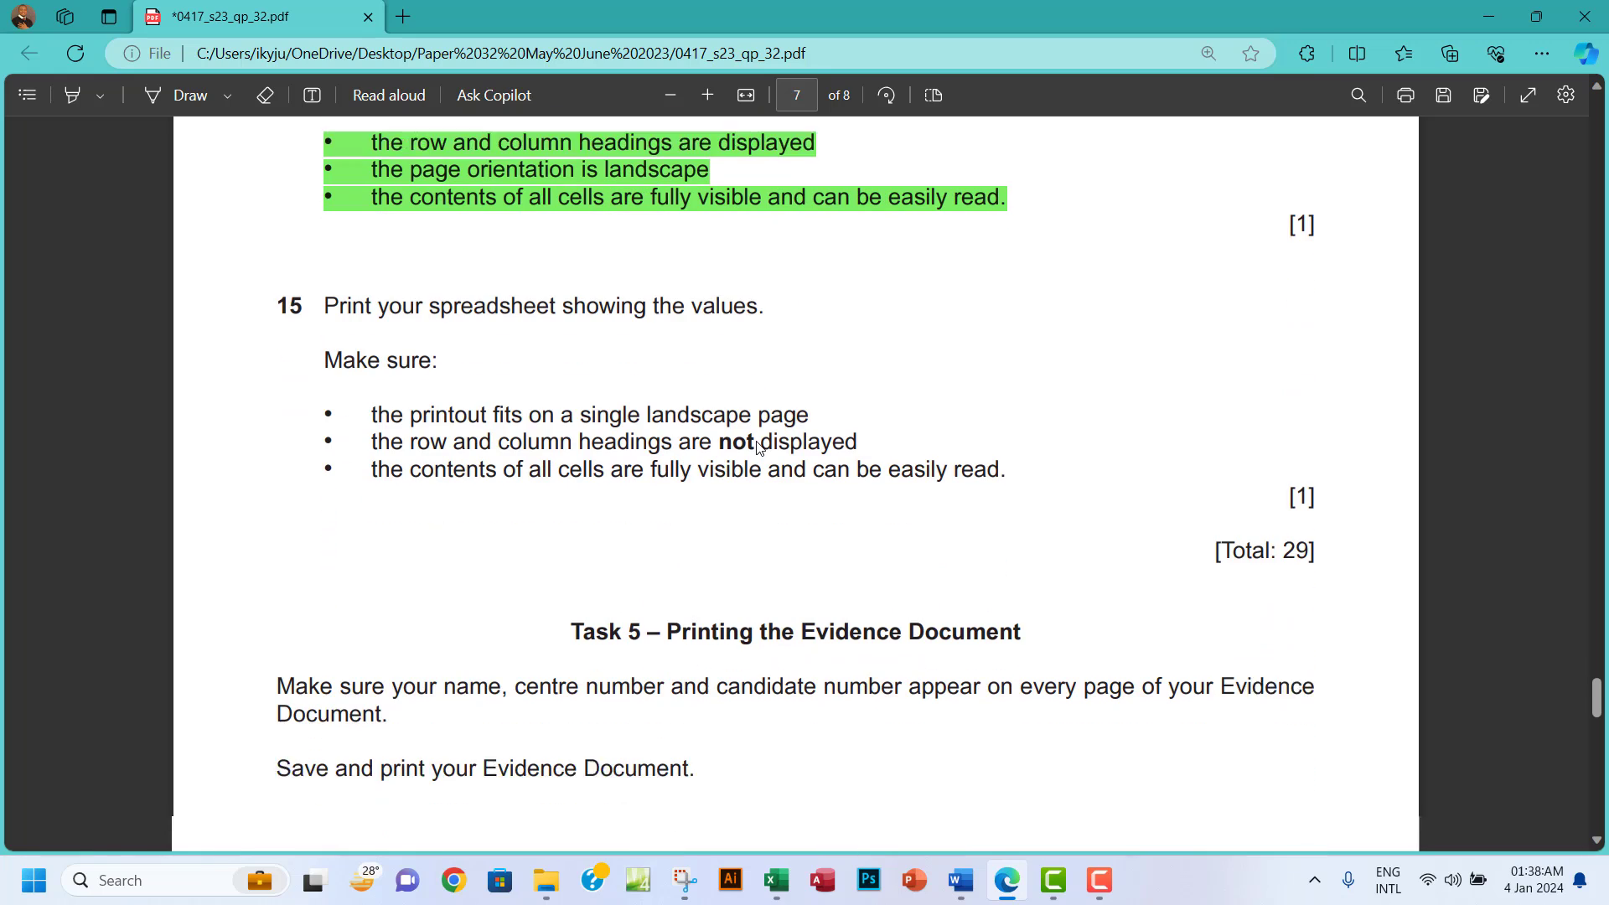
{"action": "scroll", "coordinate": [758, 445], "scroll_direction": "down", "scroll_amount": 1}
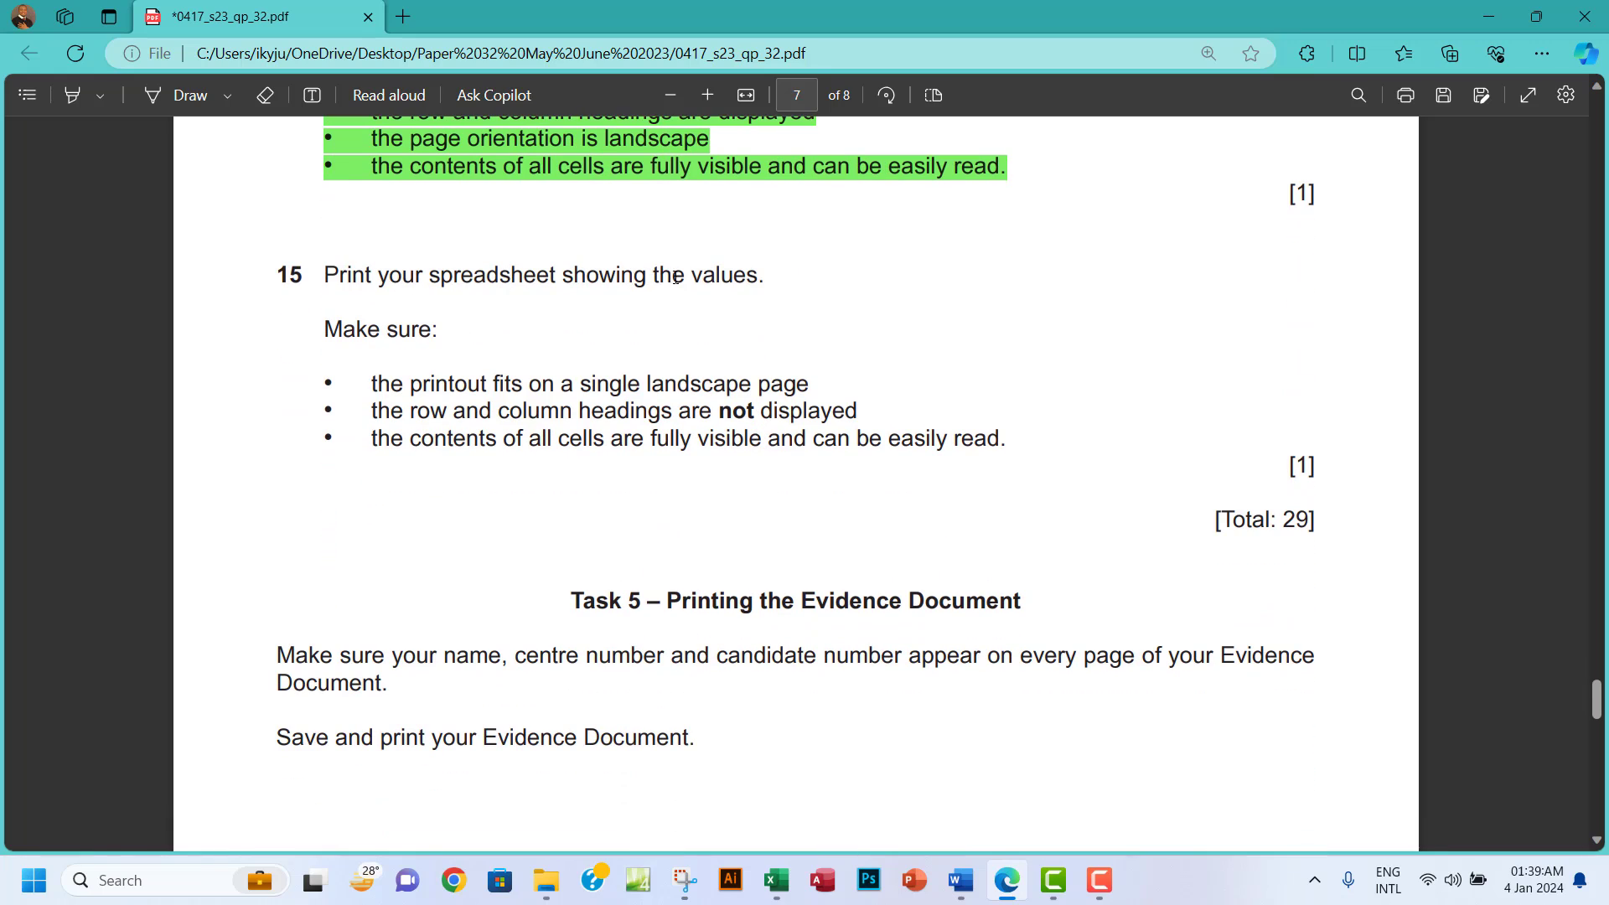
{"action": "left_click", "coordinate": [777, 884]}
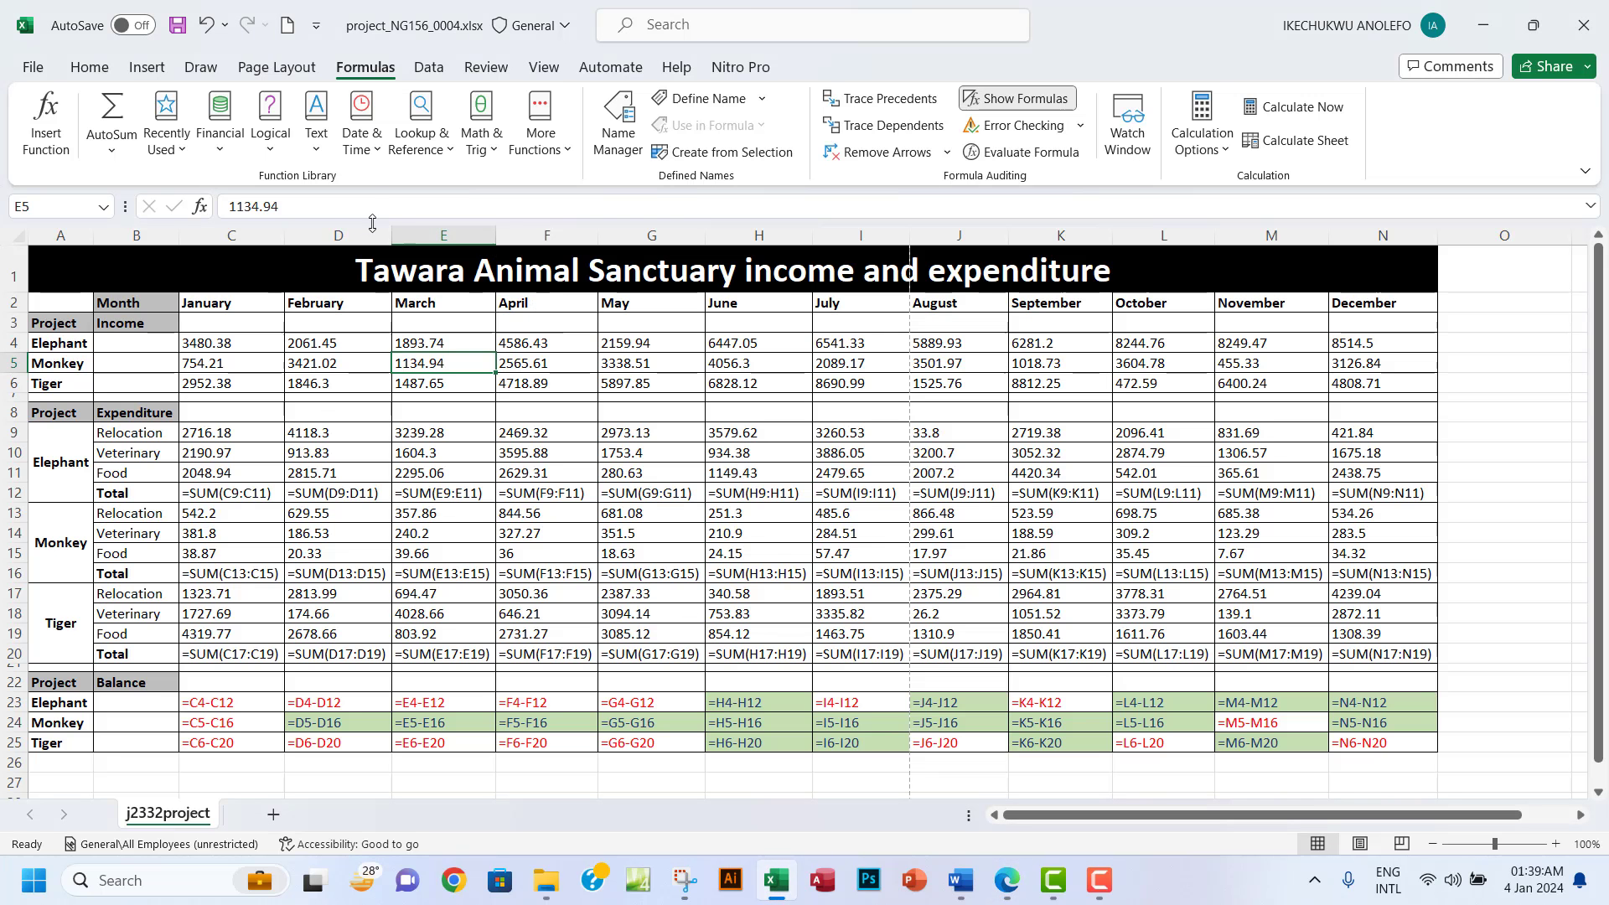
Turn off Show Formulas and autofit every column so no cell shows ######.
{"action": "left_click", "coordinate": [1016, 98]}
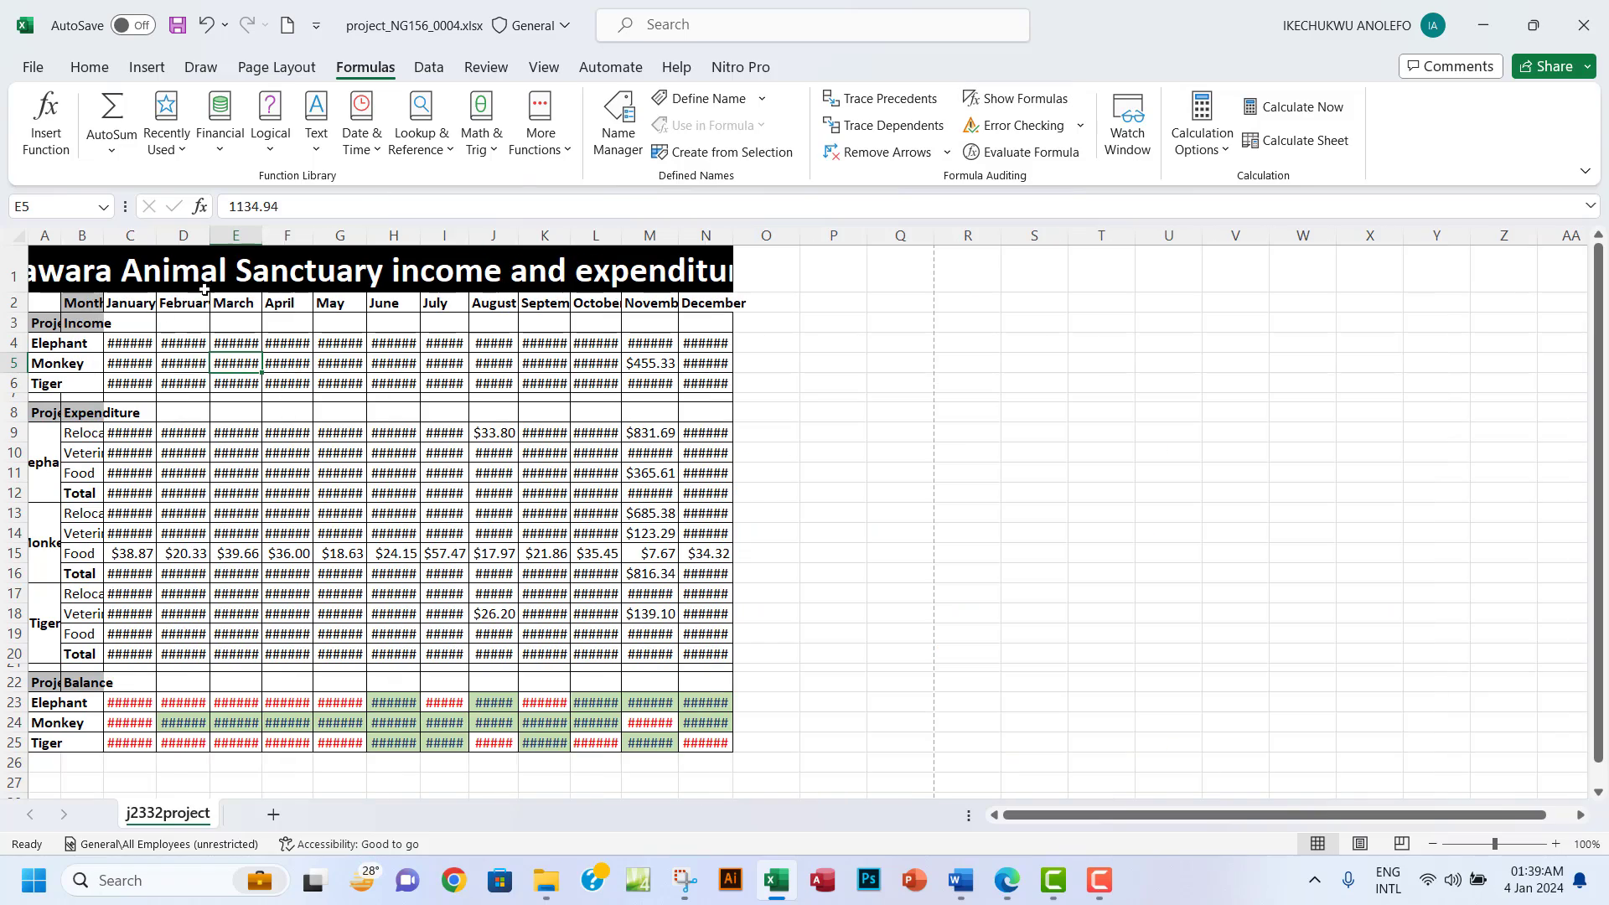
{"action": "left_click", "coordinate": [24, 241]}
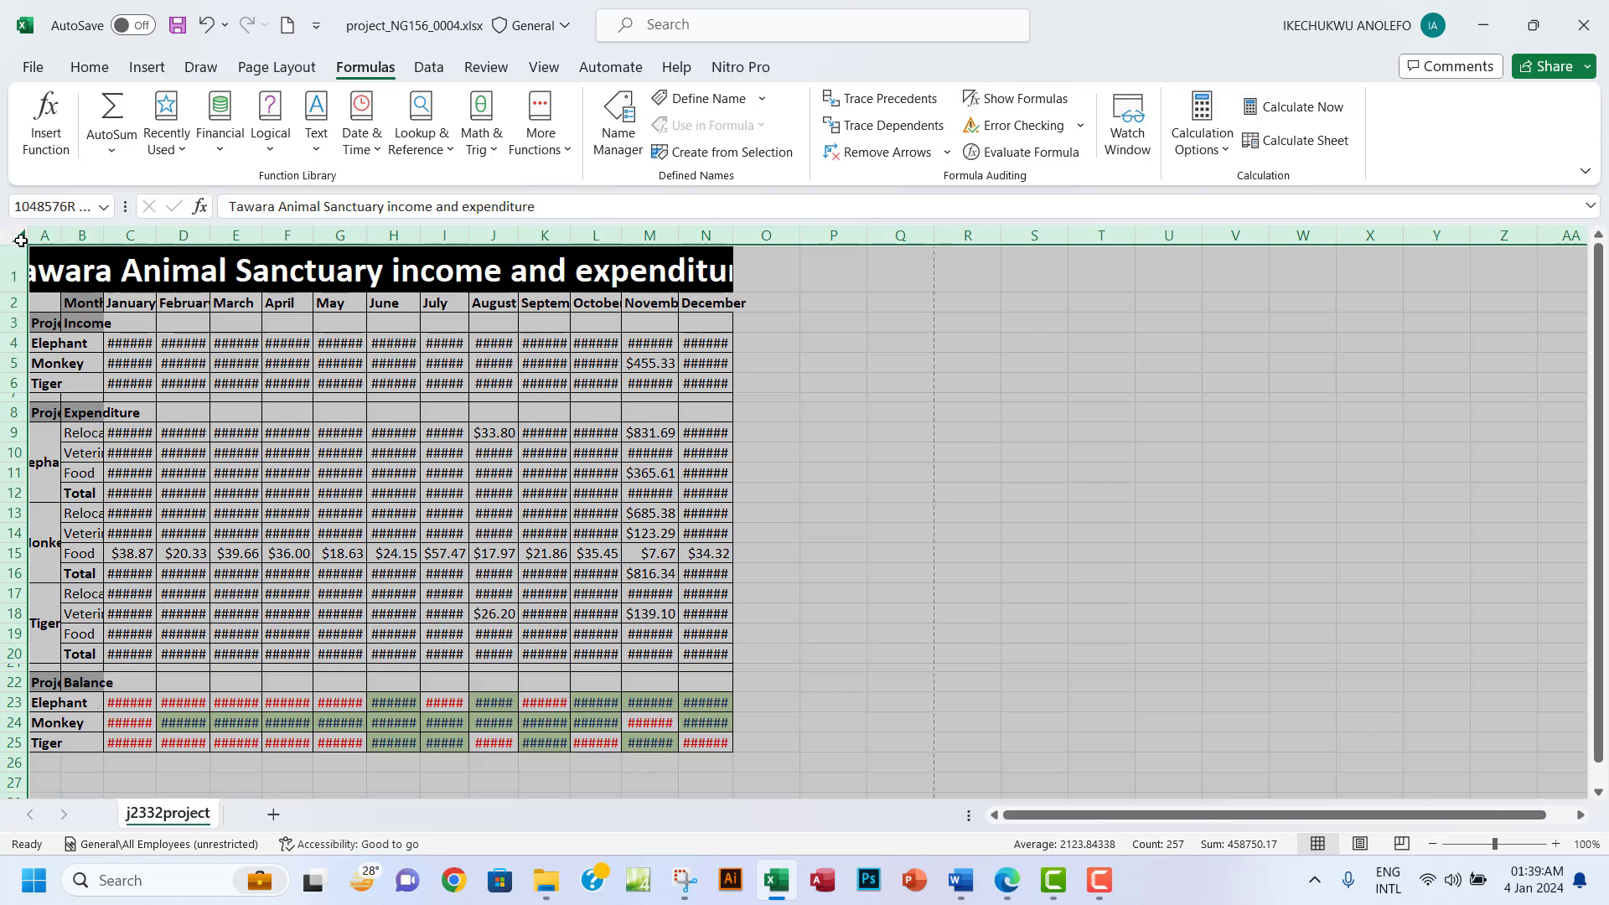
{"action": "double_click", "coordinate": [683, 235]}
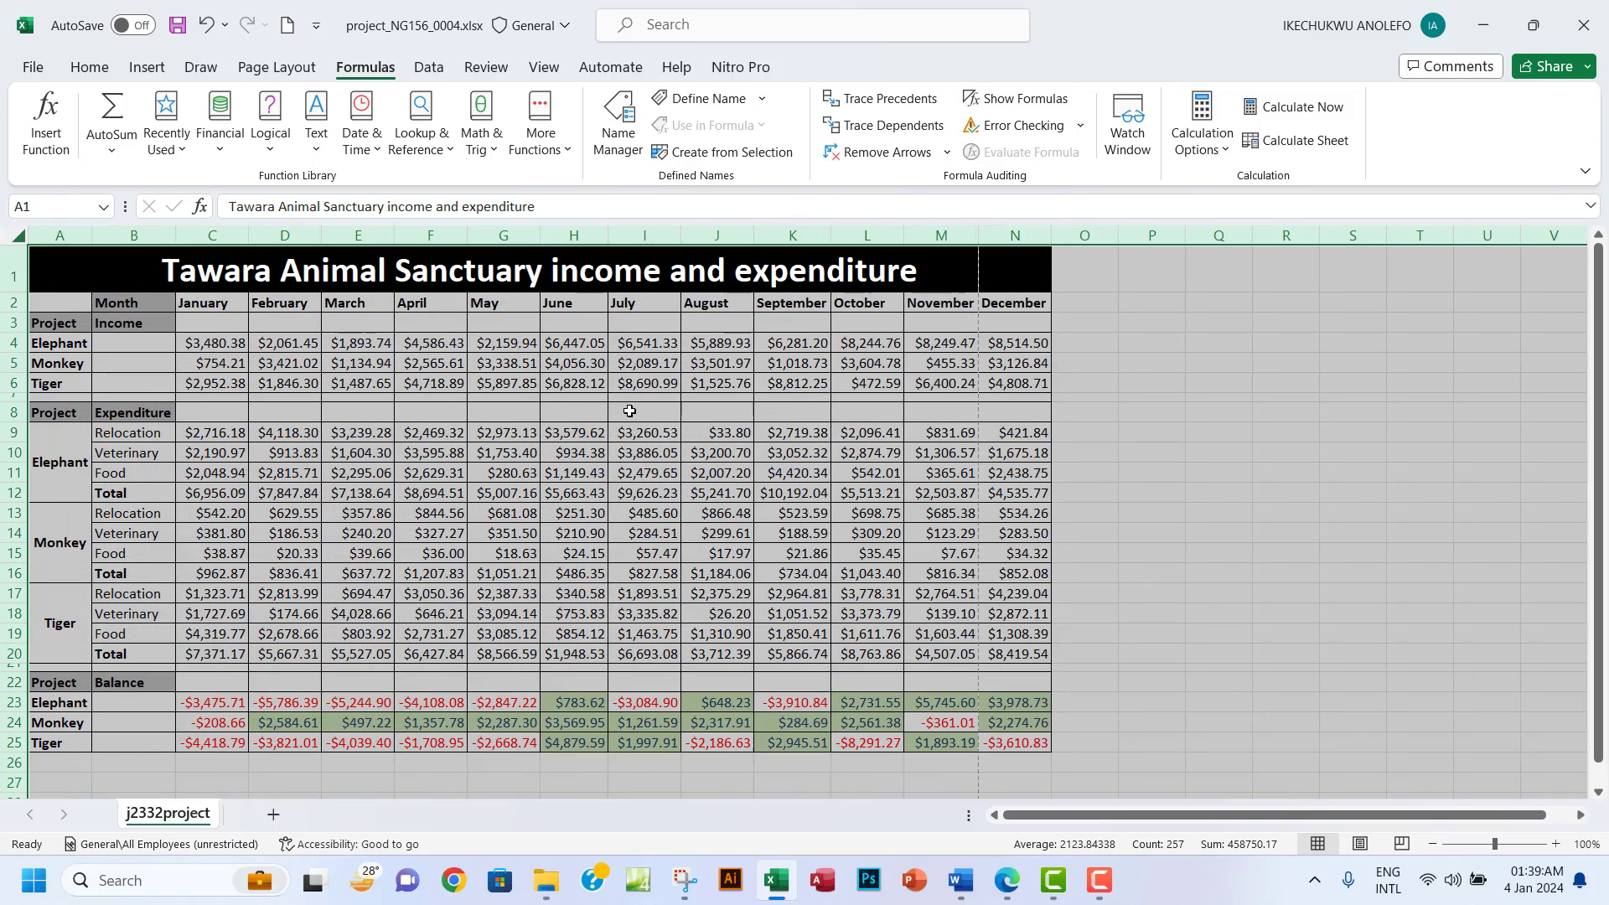
{"action": "left_click", "coordinate": [526, 366]}
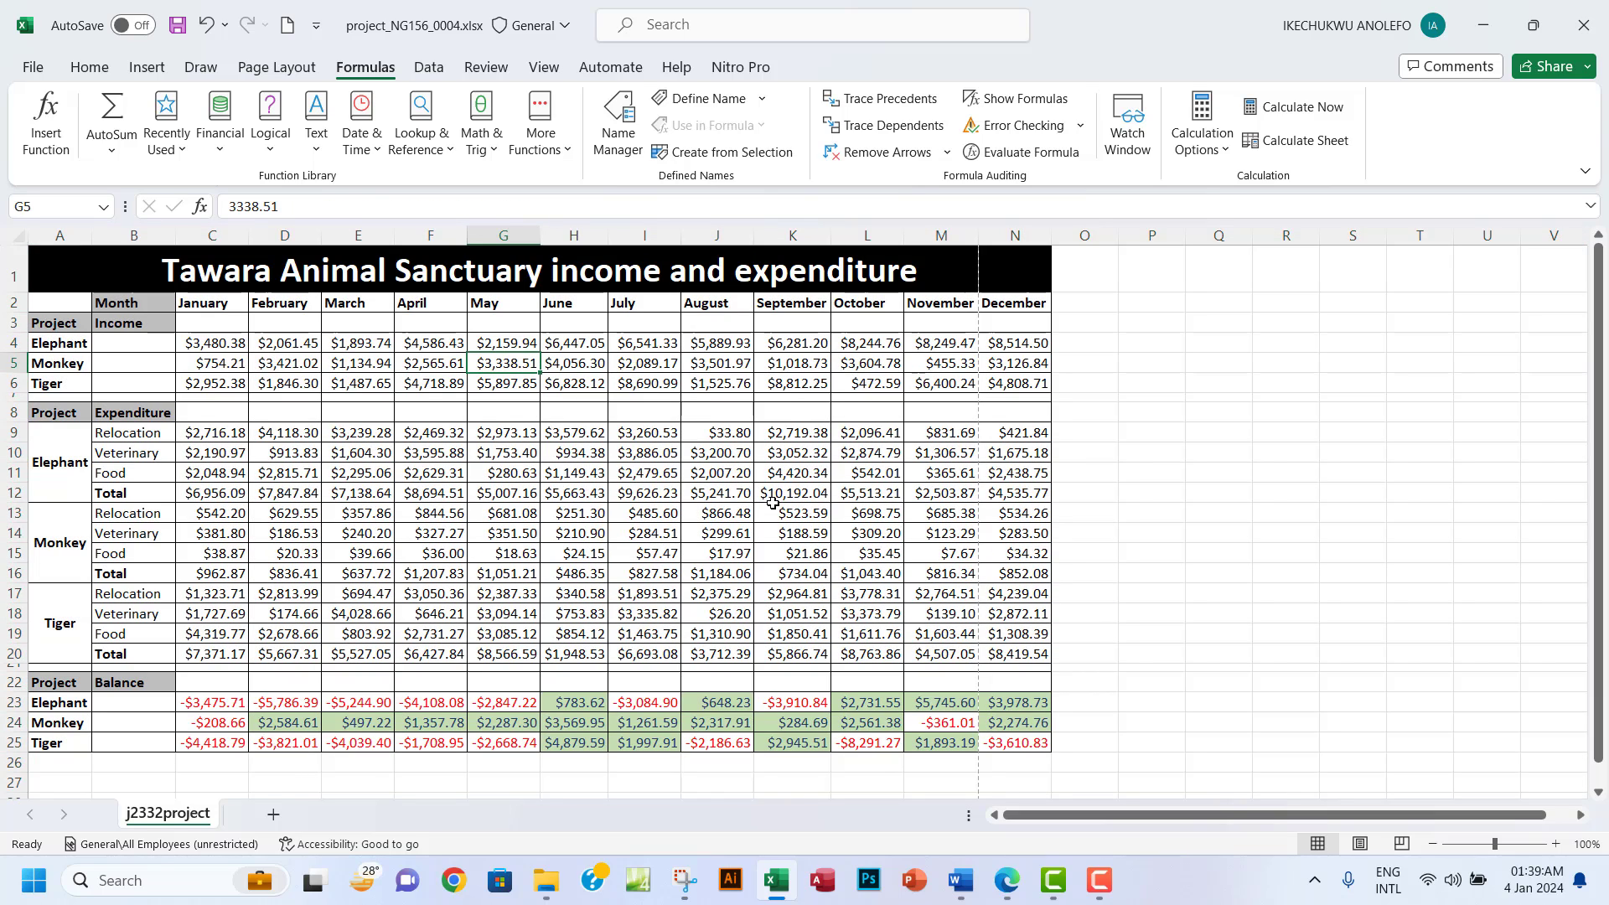
{"action": "left_click", "coordinate": [1009, 882]}
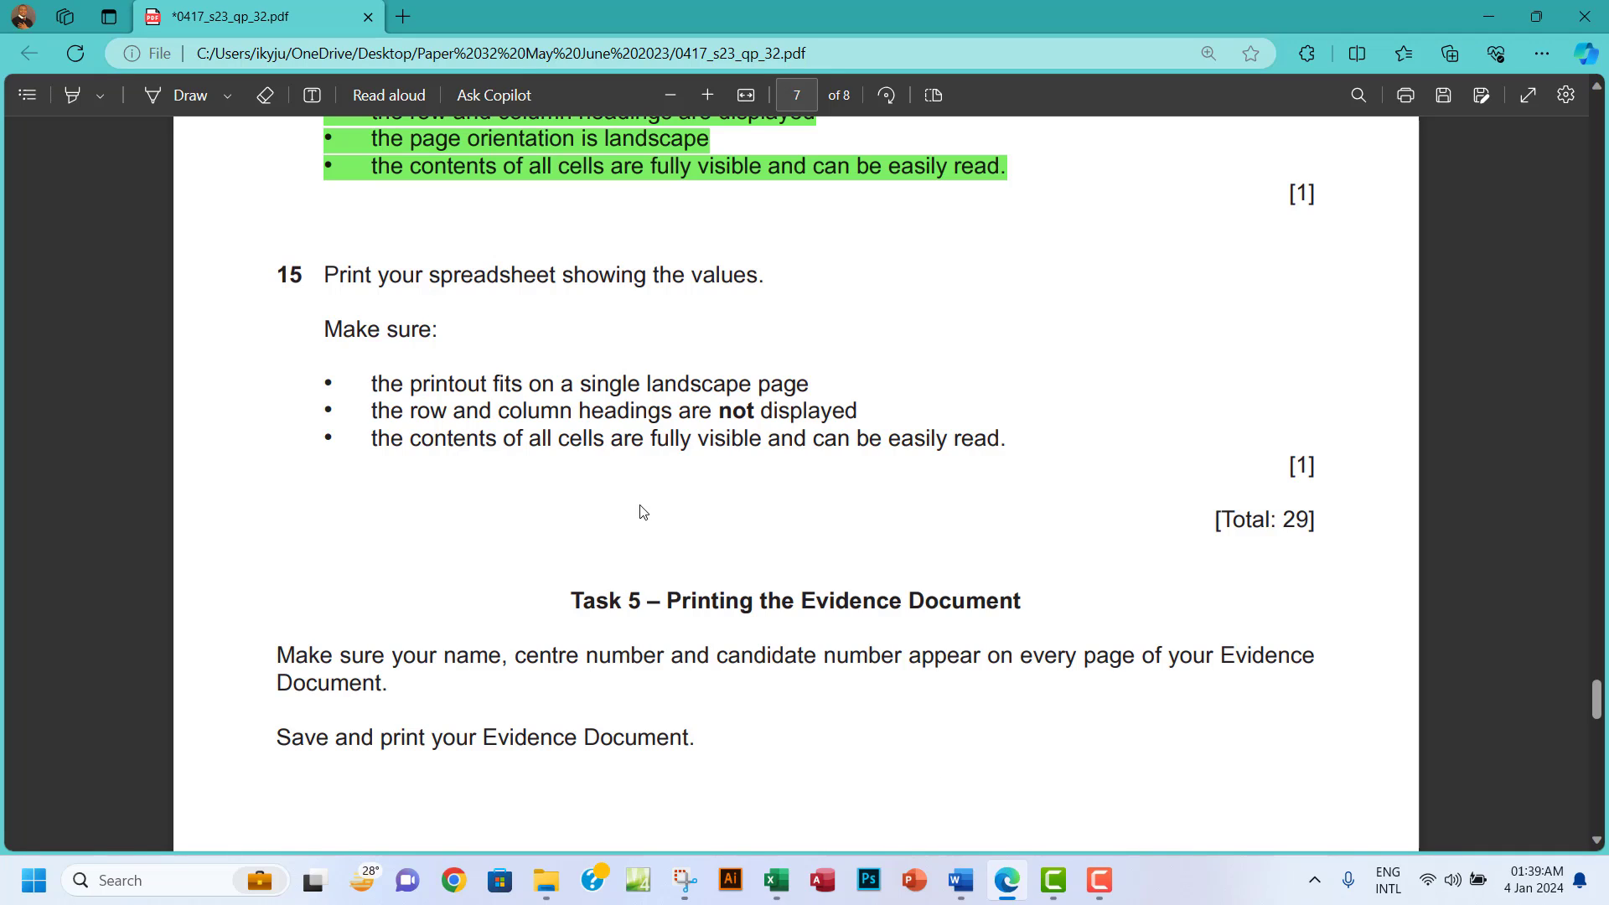
Change the print scaling from No Scaling to Fit Sheet on One Page.
{"action": "left_click_drag", "start_coordinate": [650, 388], "coordinate": [824, 387]}
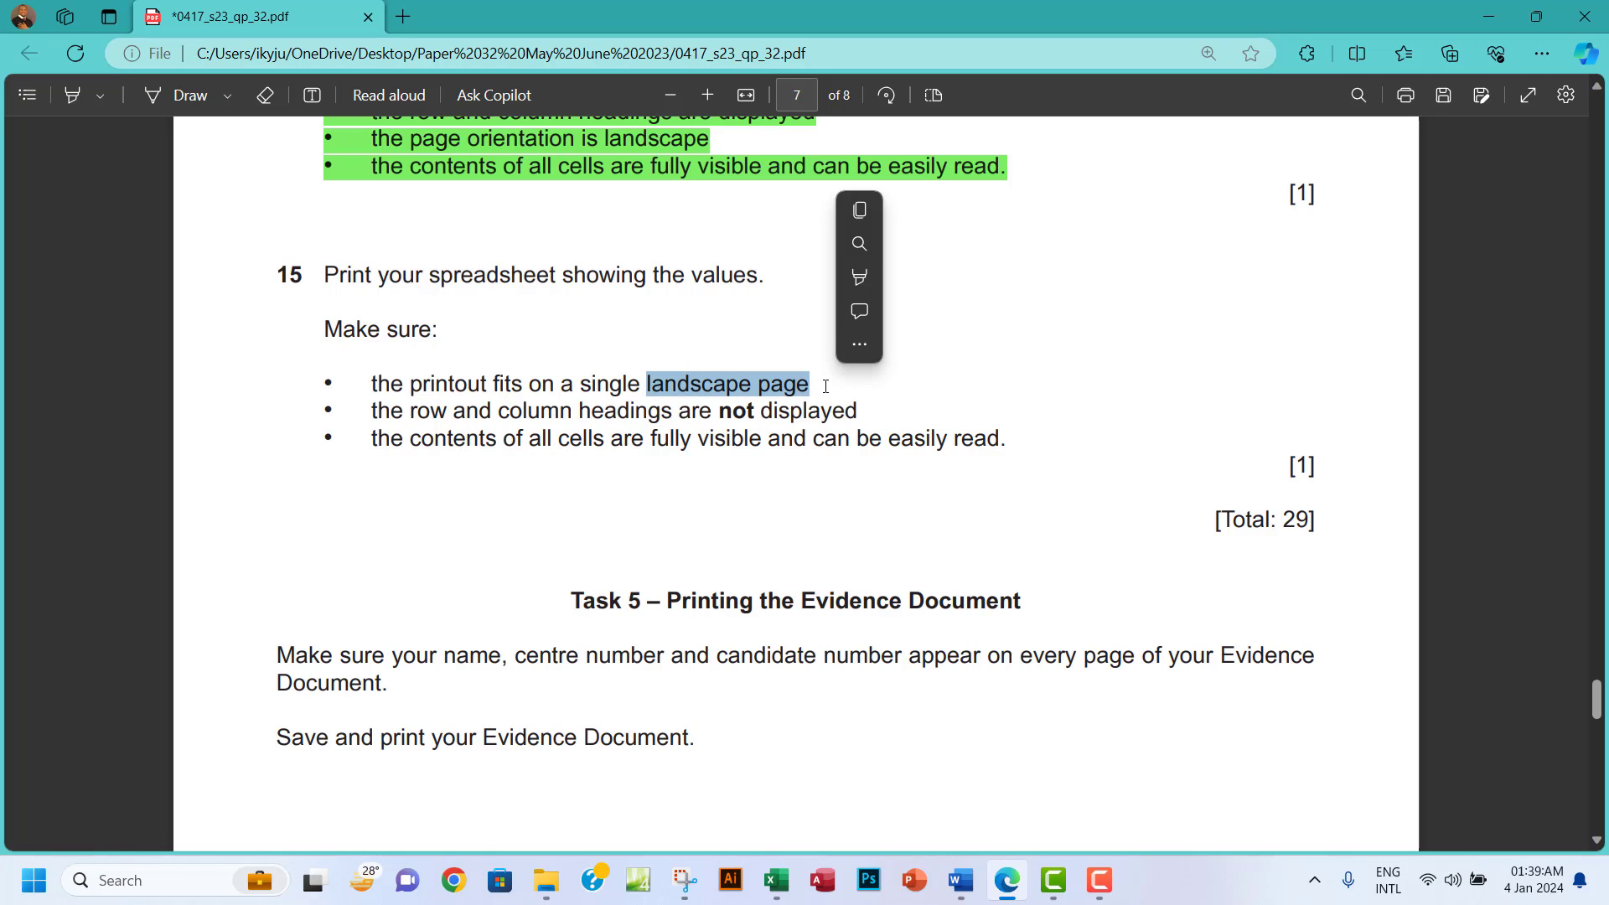
{"action": "left_click", "coordinate": [776, 880]}
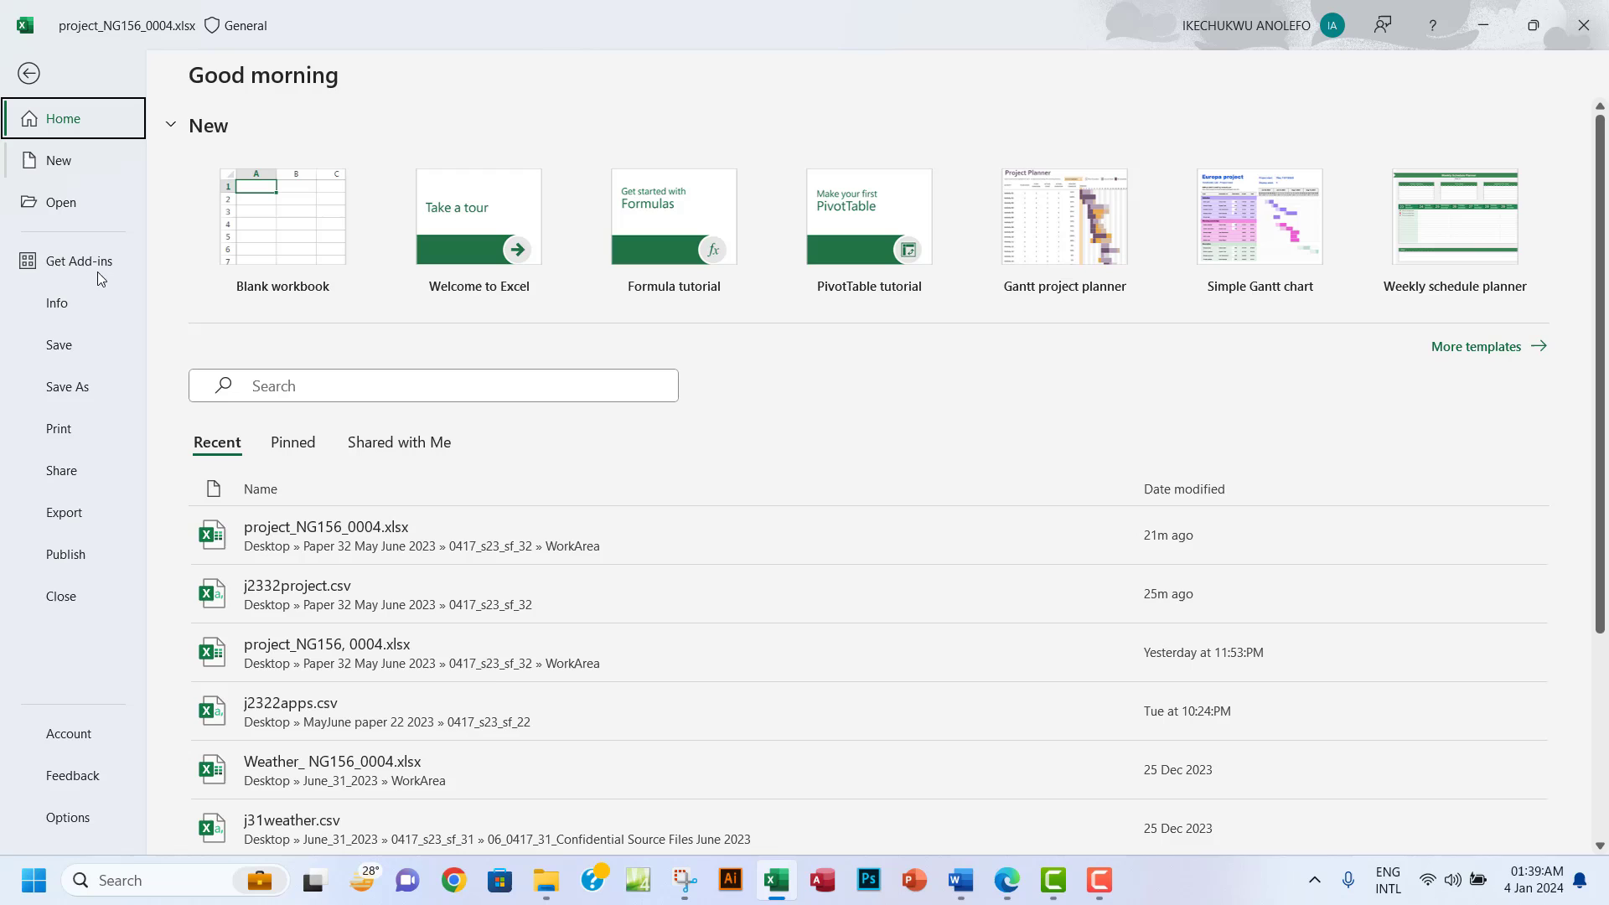
{"action": "left_click", "coordinate": [60, 431]}
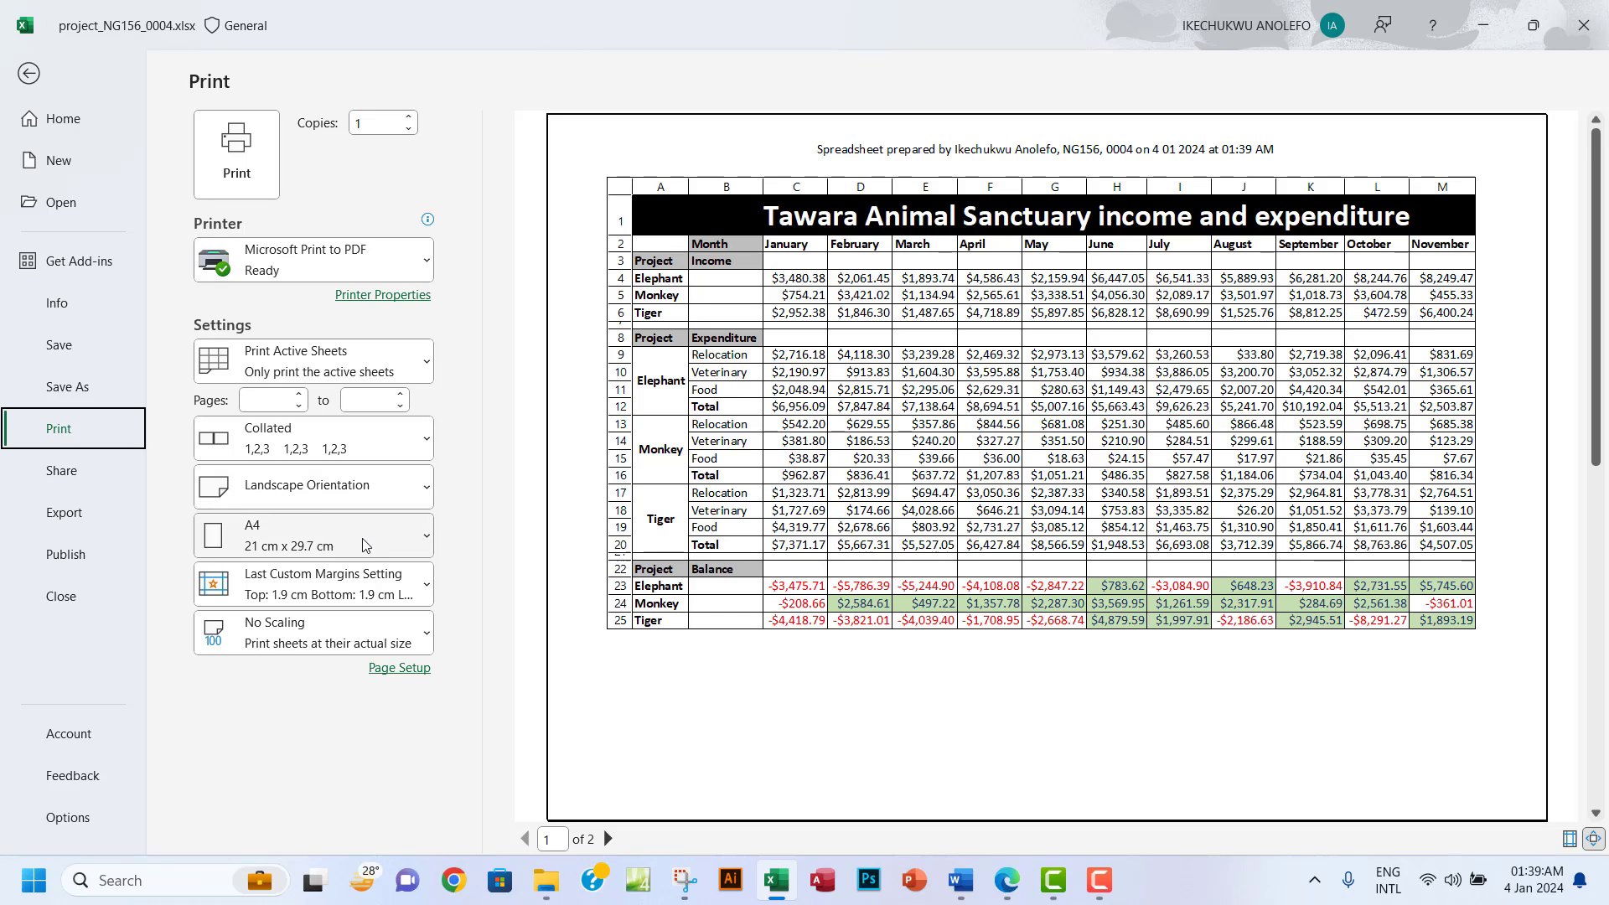
{"action": "left_click", "coordinate": [317, 641]}
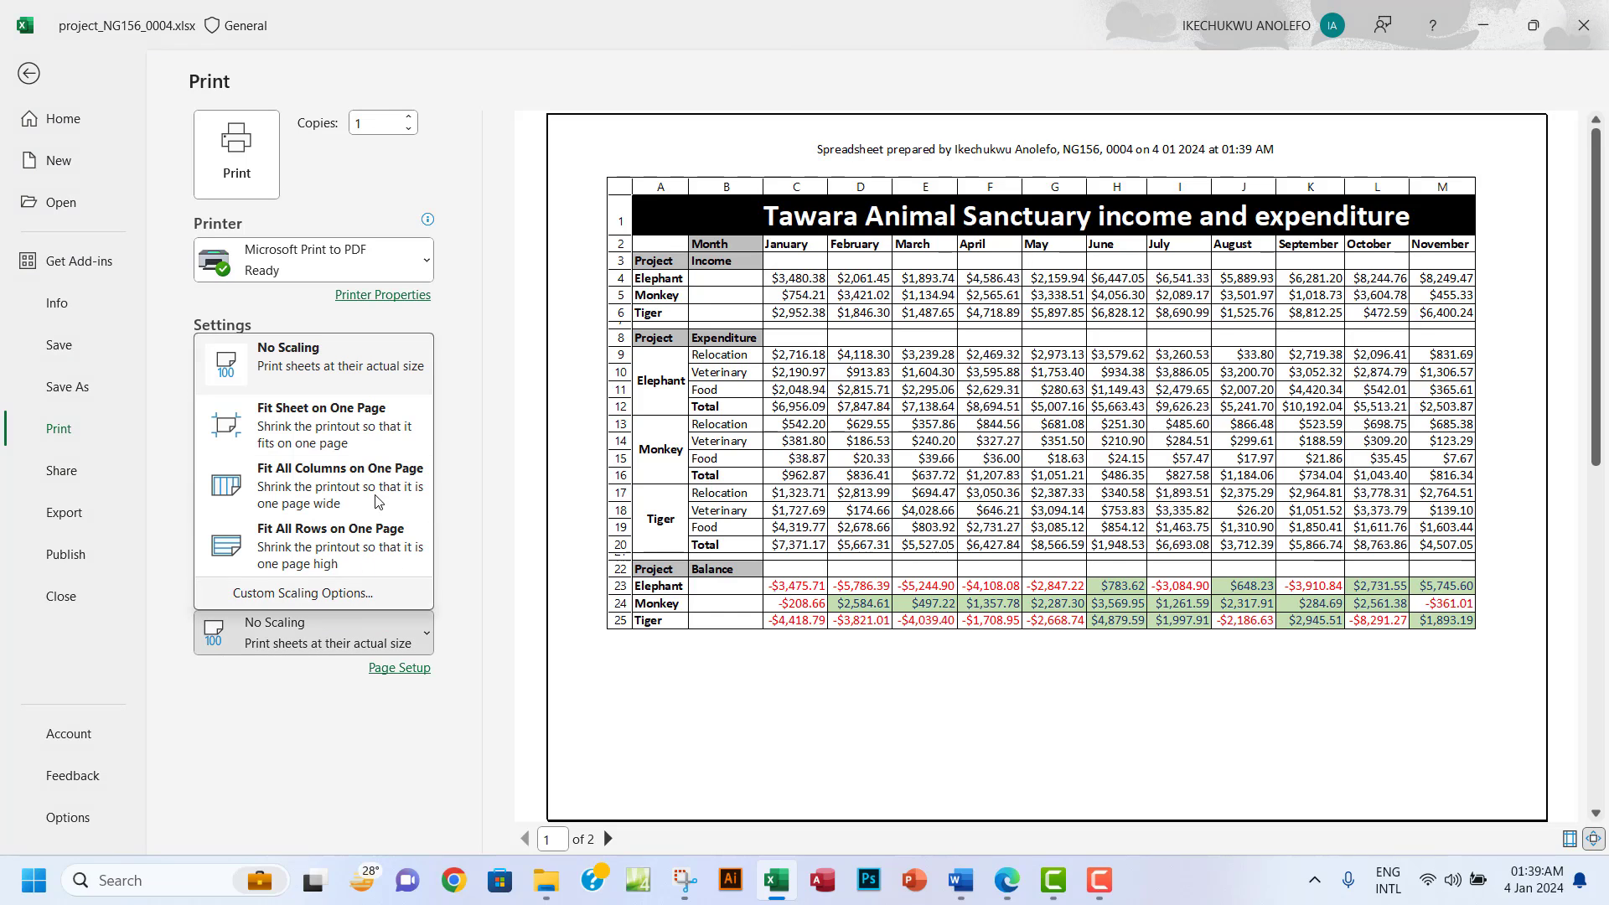
{"action": "left_click", "coordinate": [317, 423]}
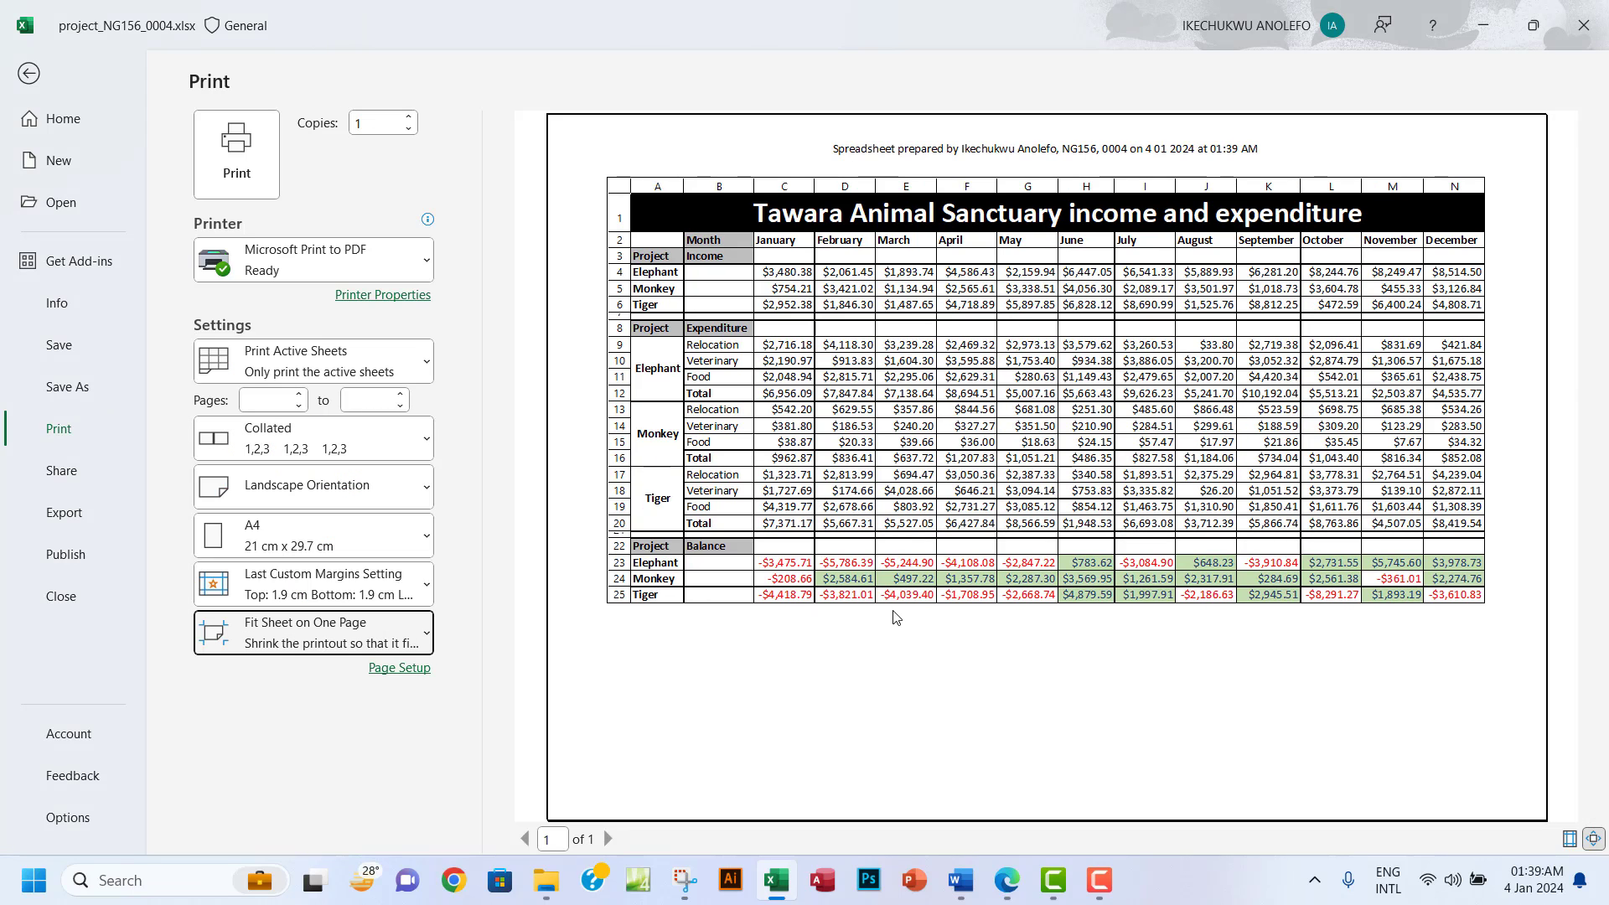
Mark question 15's single landscape page and no-headings requirements in the exam paper.
{"action": "left_click", "coordinate": [1008, 880]}
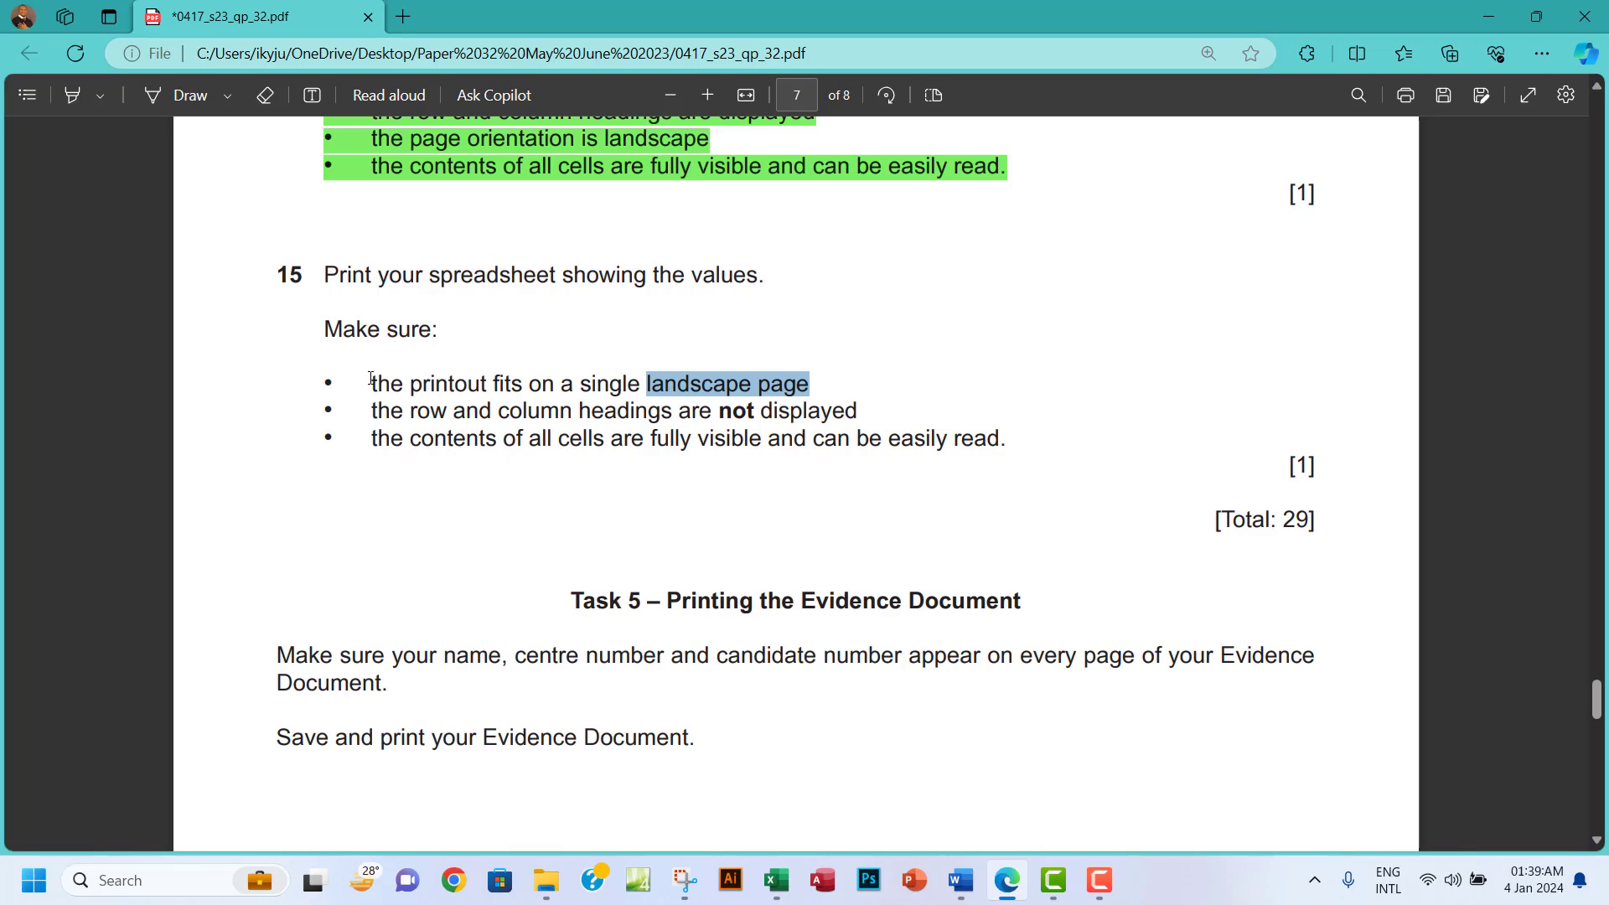
{"action": "left_click_drag", "start_coordinate": [371, 379], "coordinate": [808, 387]}
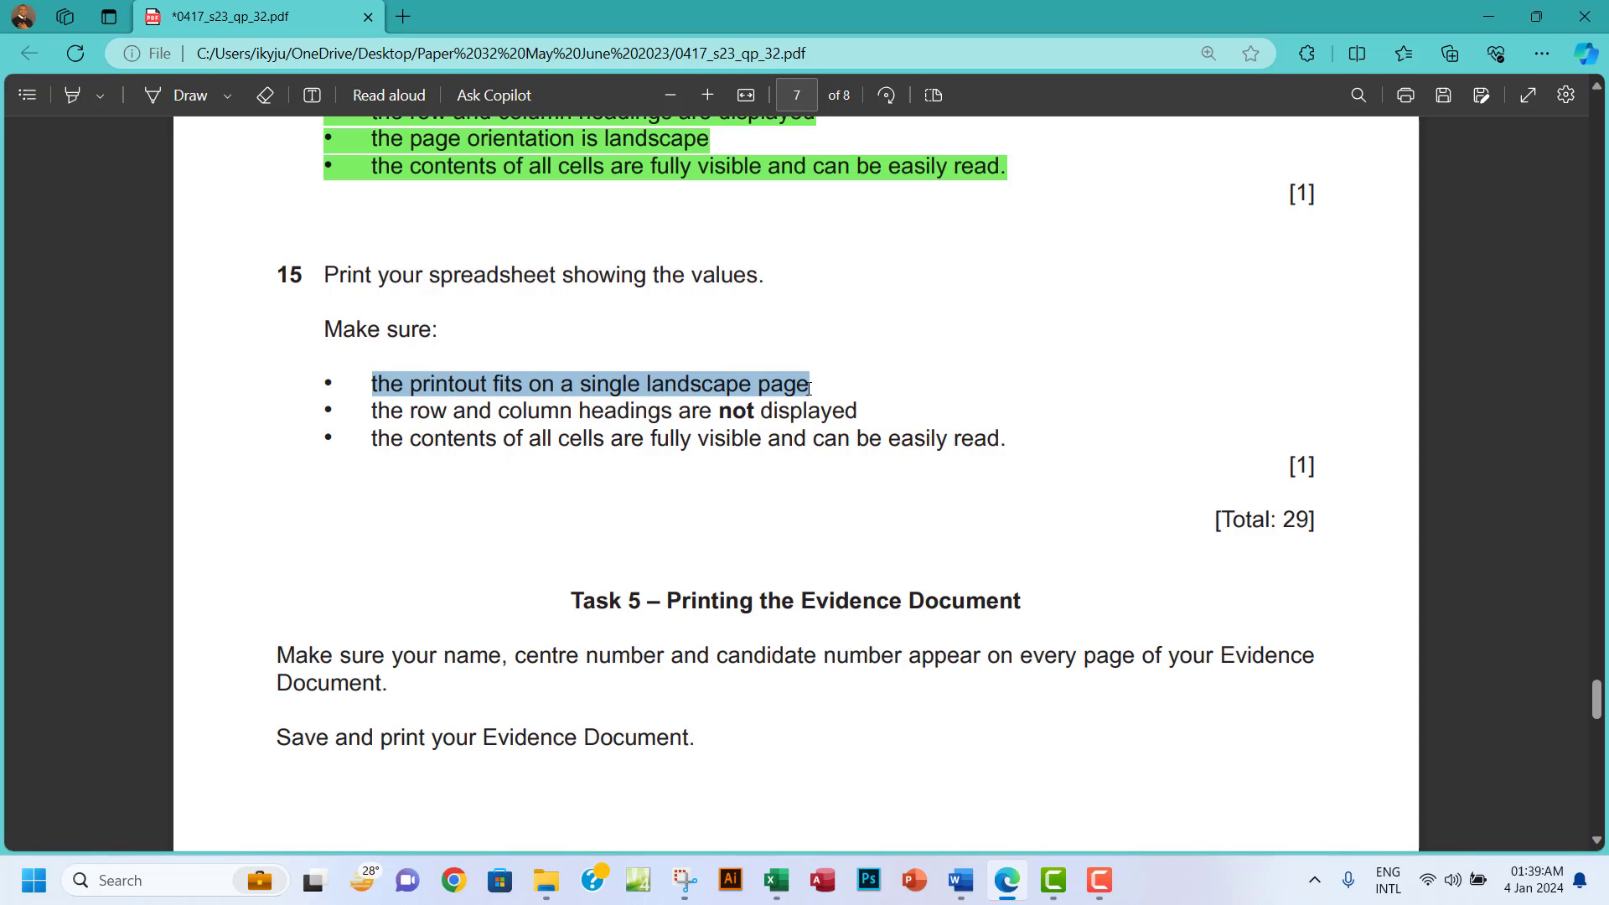
{"action": "left_click_drag", "start_coordinate": [376, 405], "coordinate": [859, 413]}
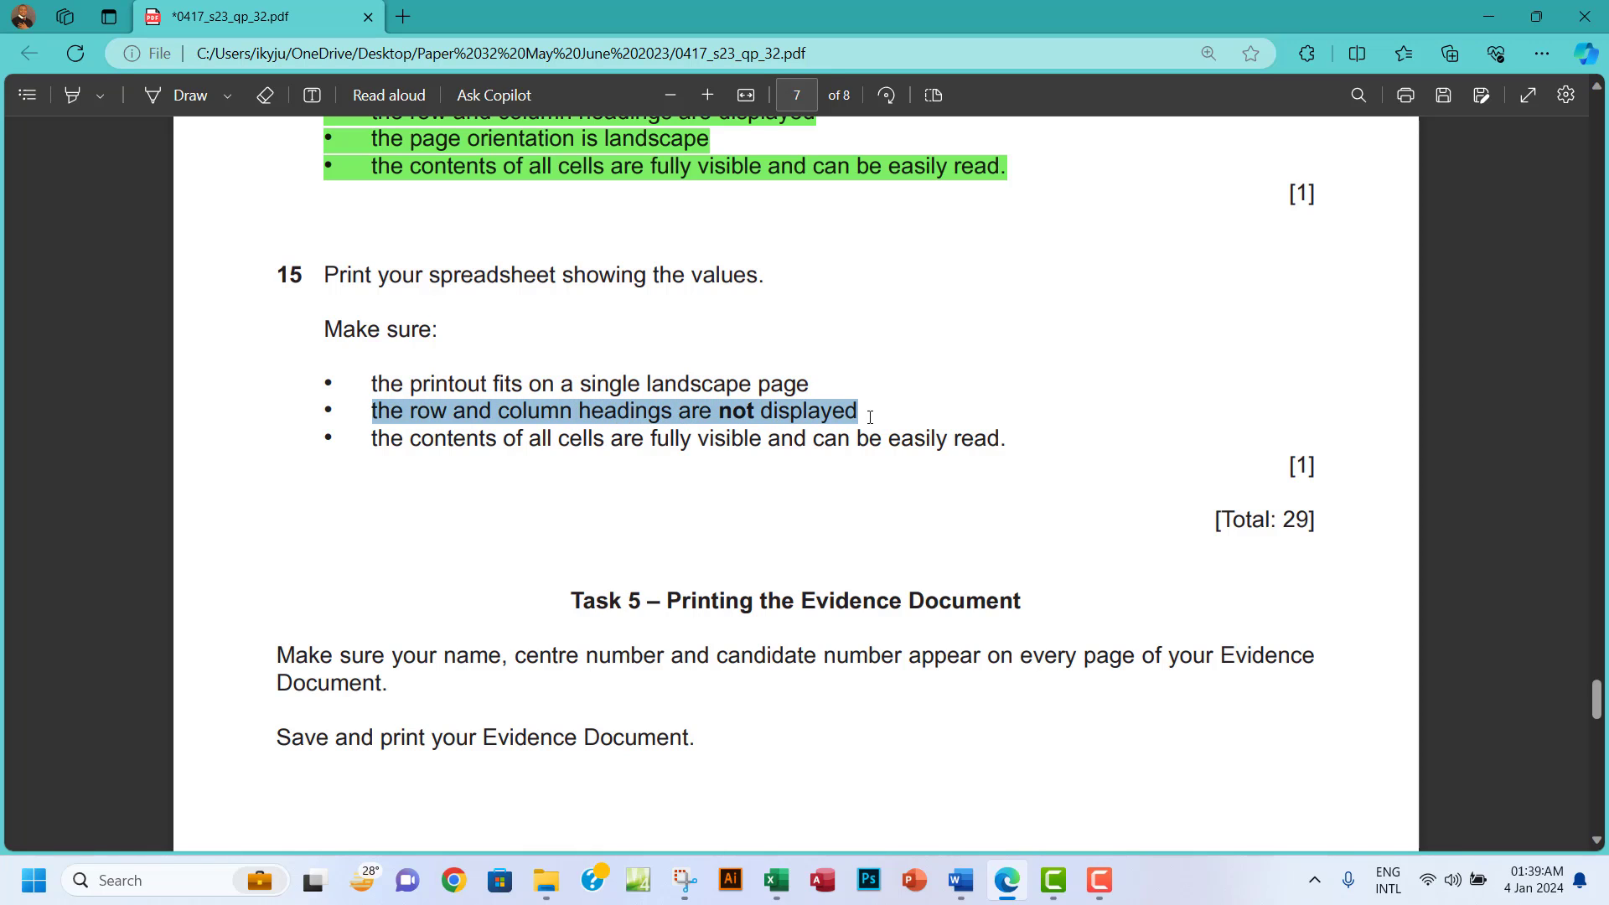
{"action": "left_click", "coordinate": [776, 880]}
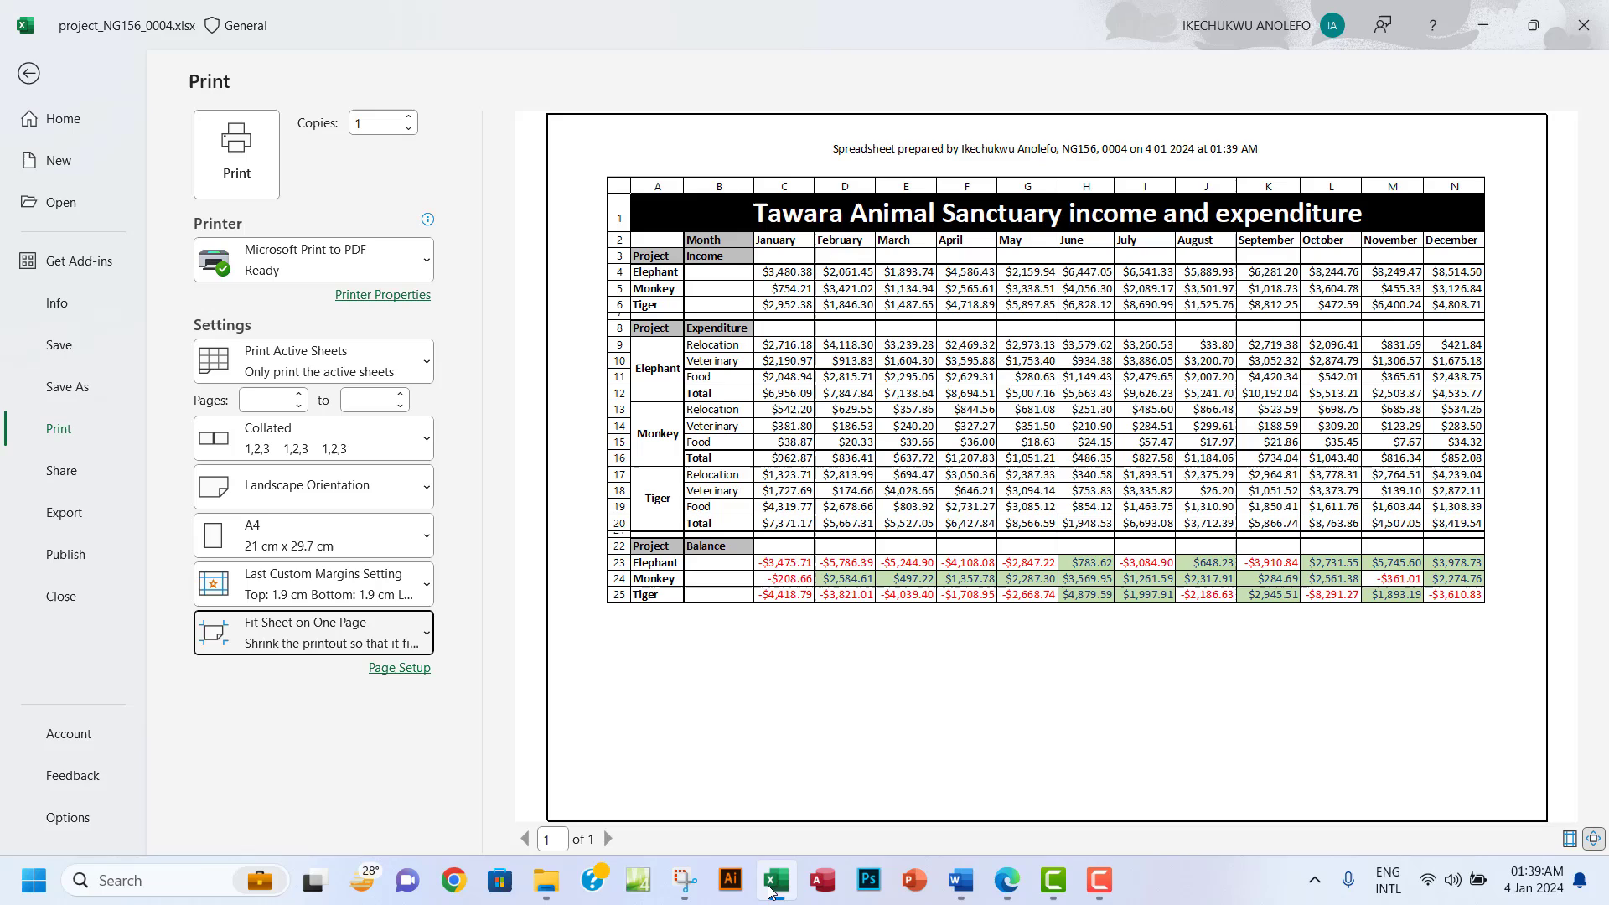
Untick Row and column headings on Page Setup's Sheet tab and apply.
{"action": "left_click", "coordinate": [406, 679]}
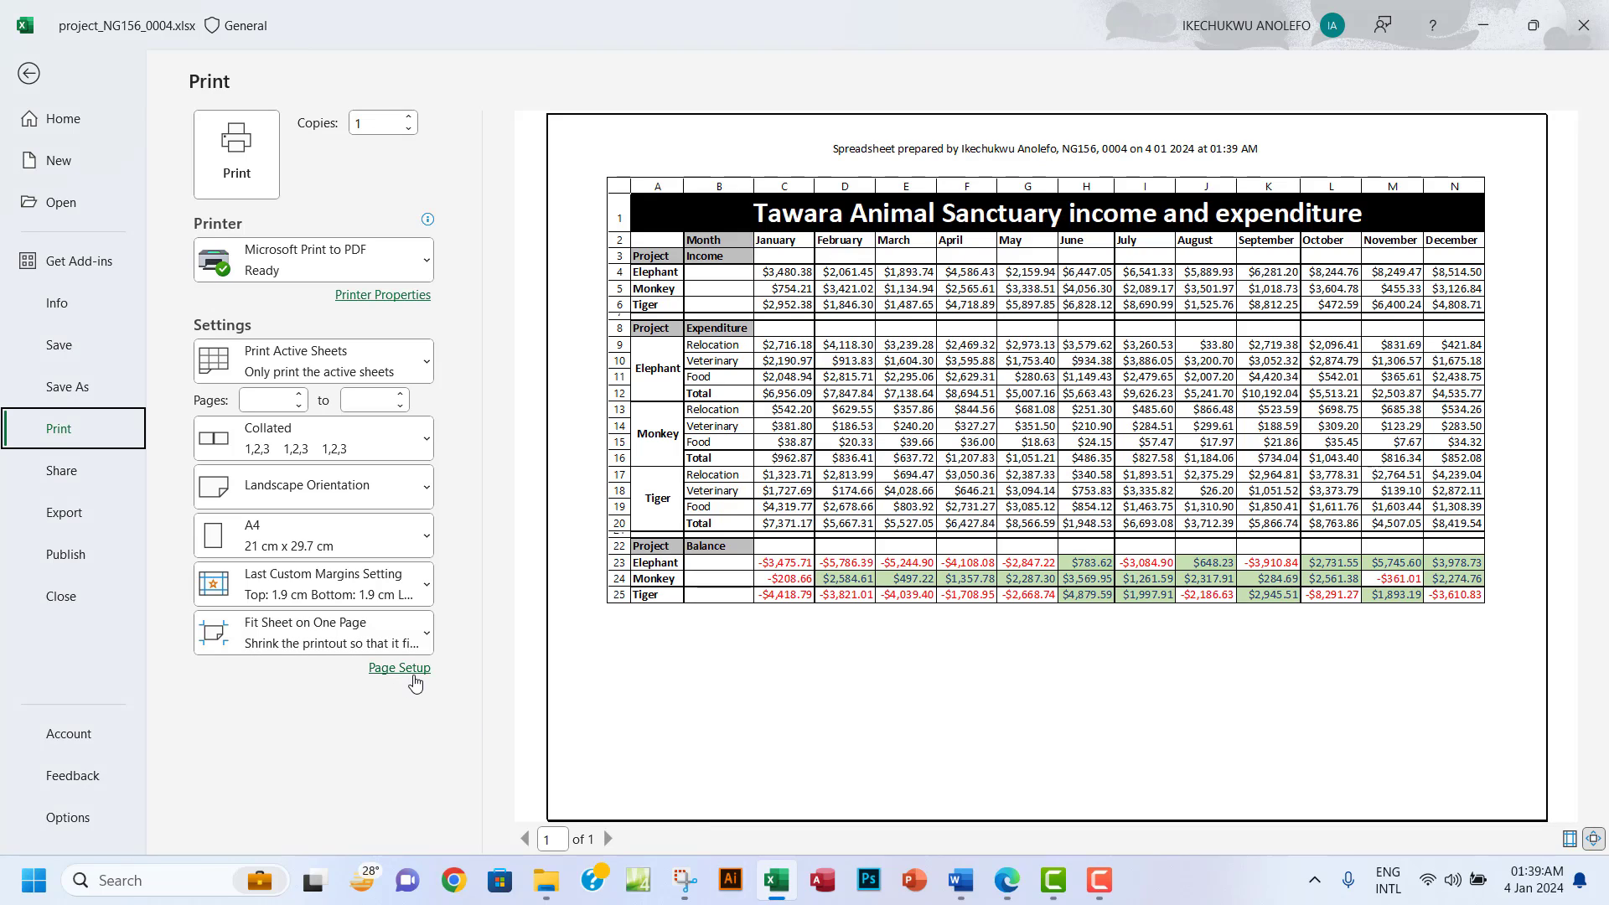
{"action": "left_click", "coordinate": [404, 668]}
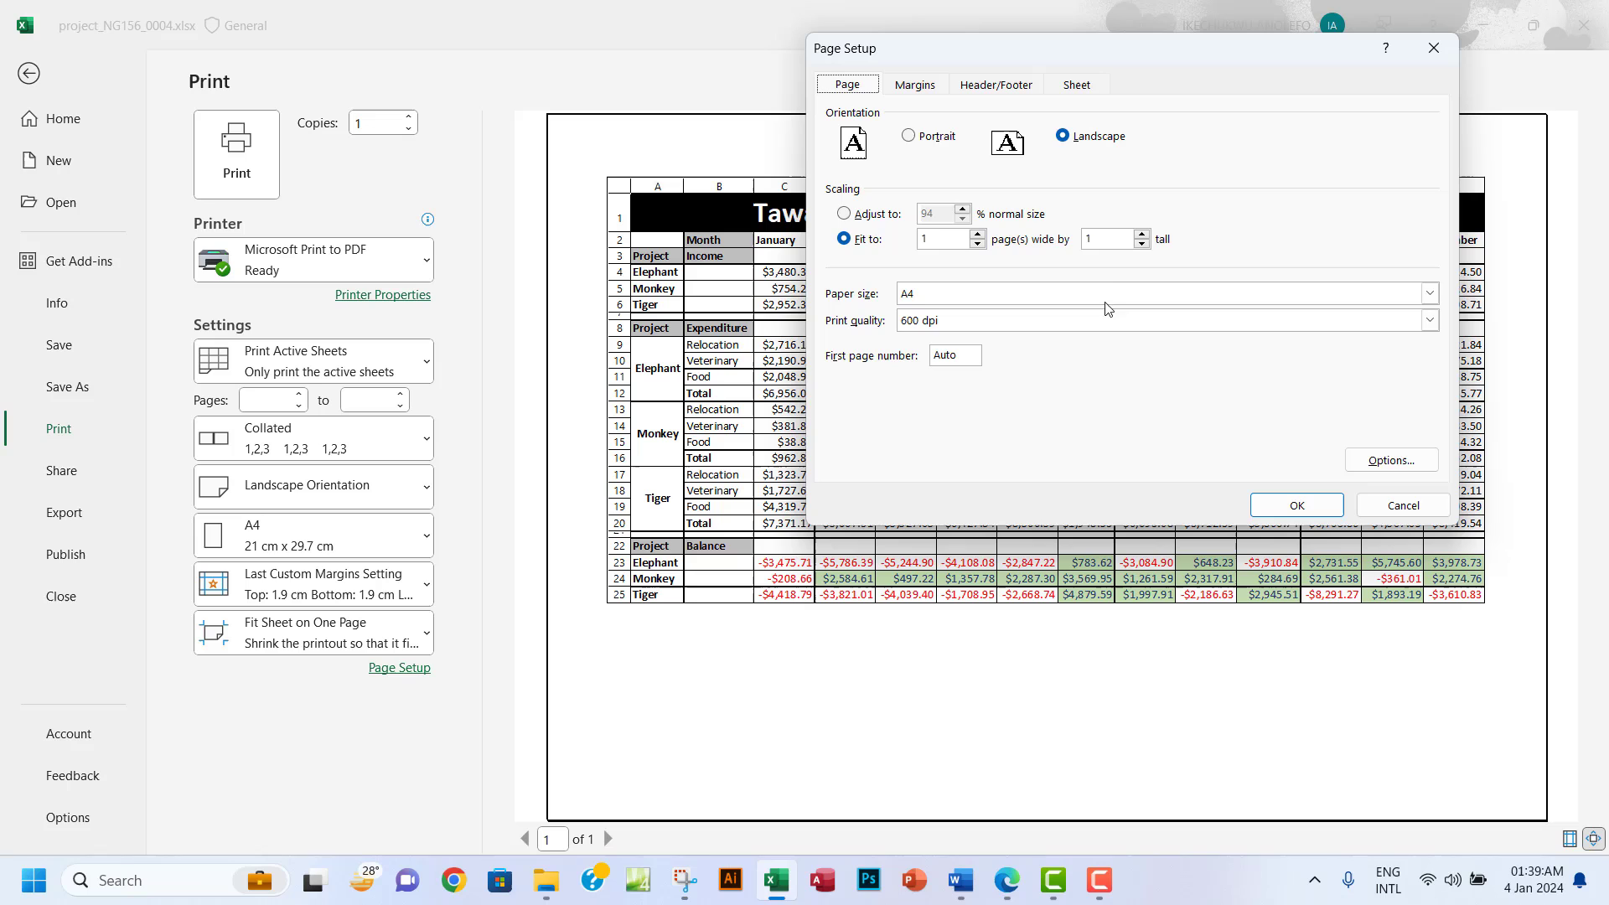
{"action": "left_click", "coordinate": [1074, 86]}
{"action": "left_click", "coordinate": [844, 301]}
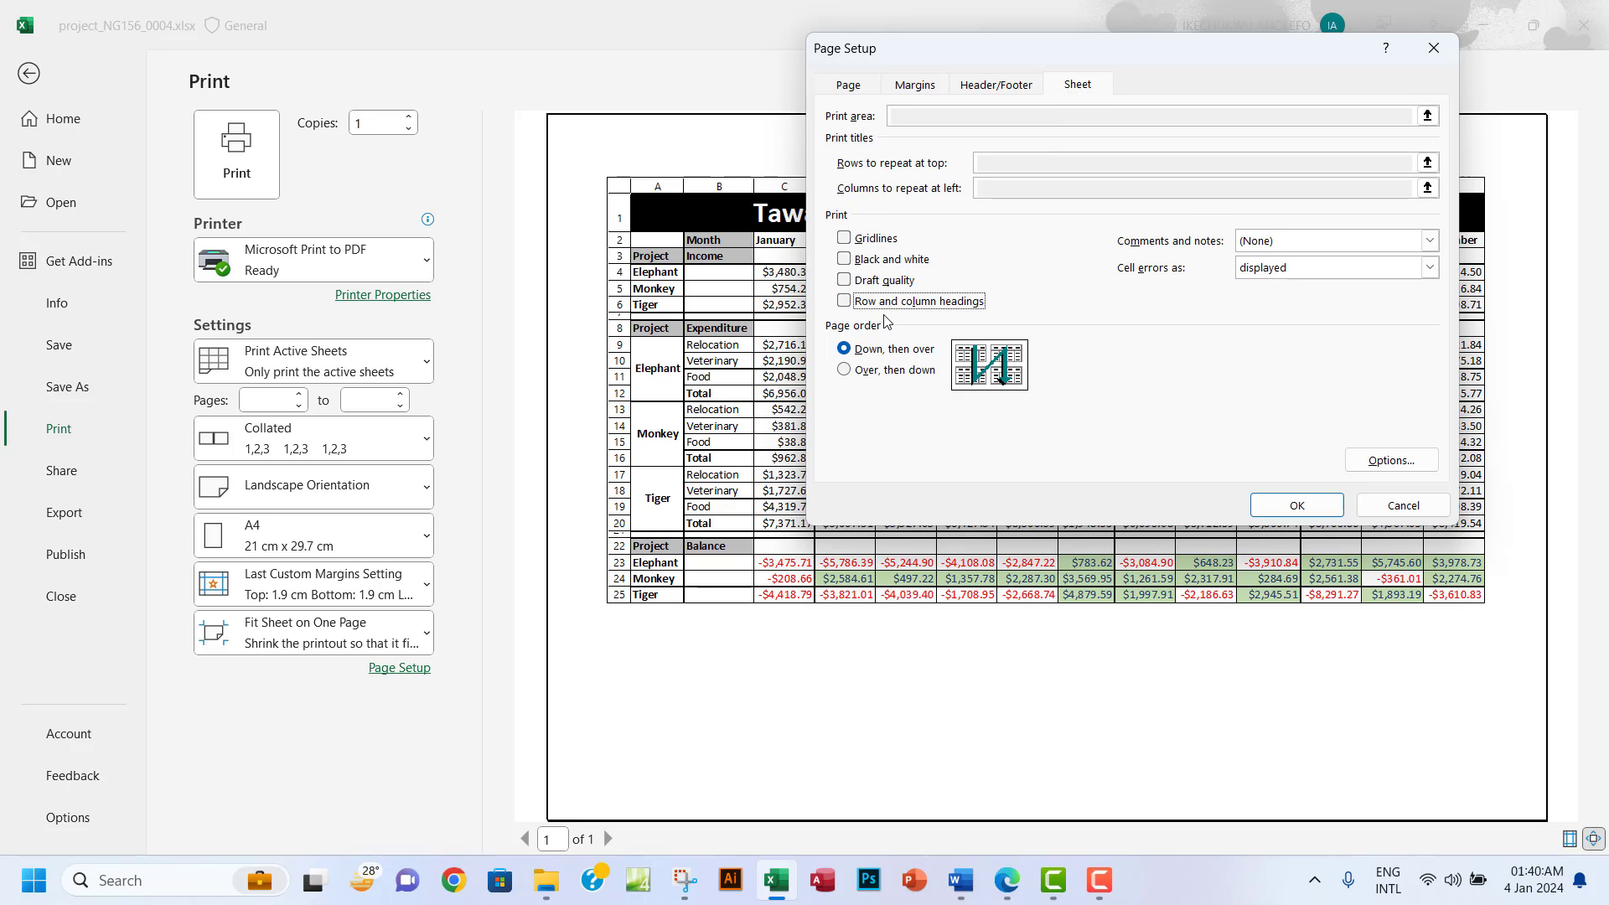
{"action": "left_click", "coordinate": [1297, 507]}
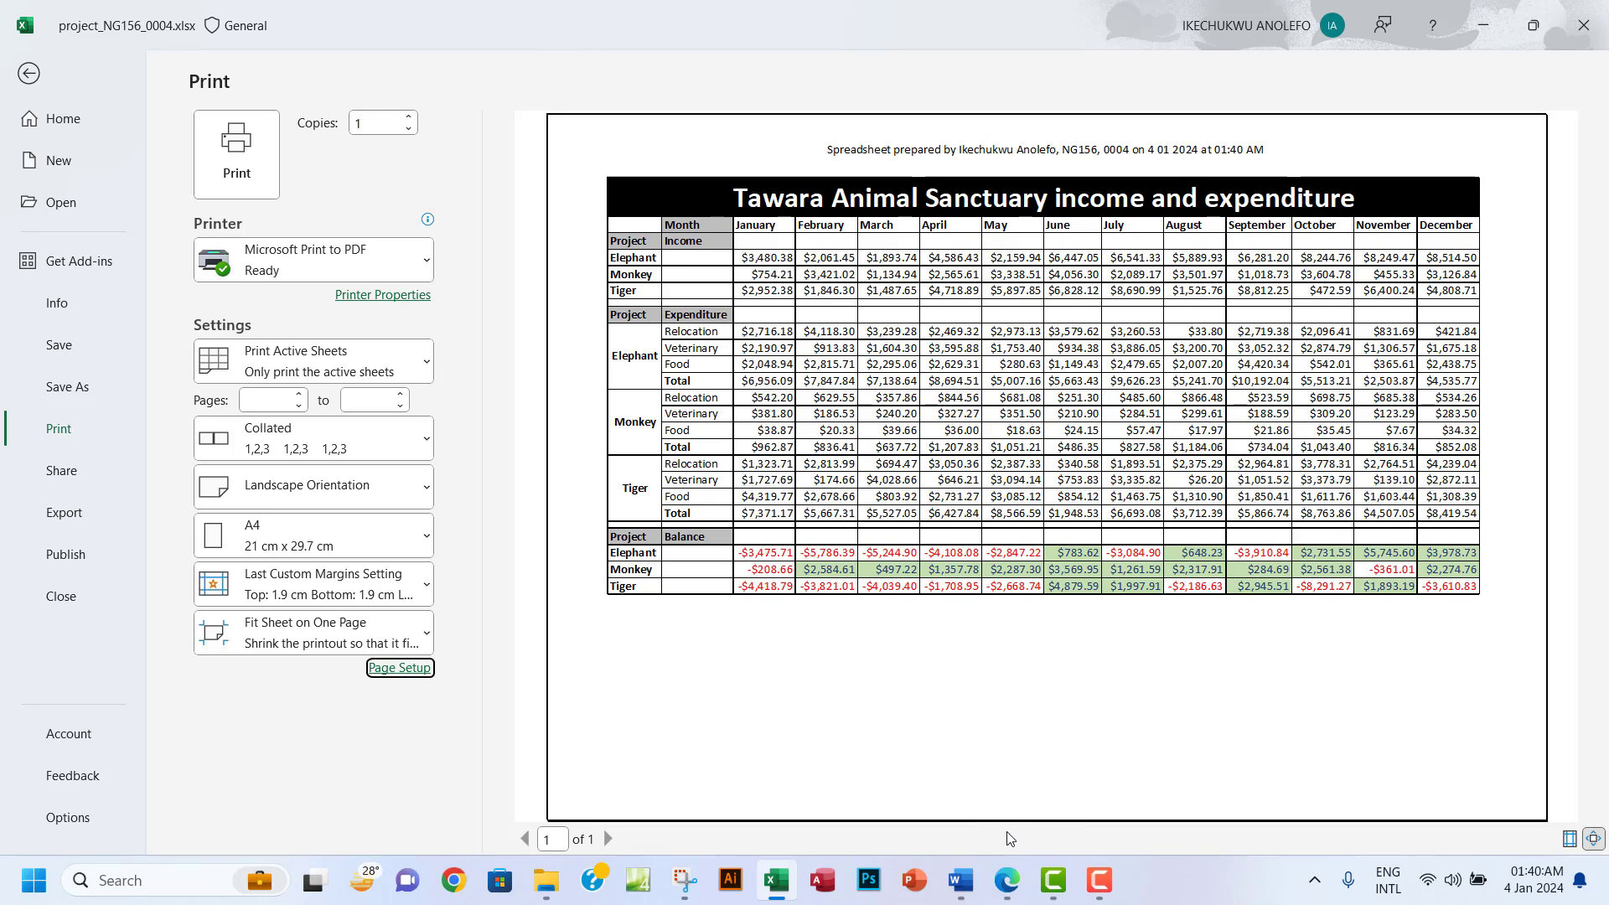
{"action": "left_click", "coordinate": [1010, 878]}
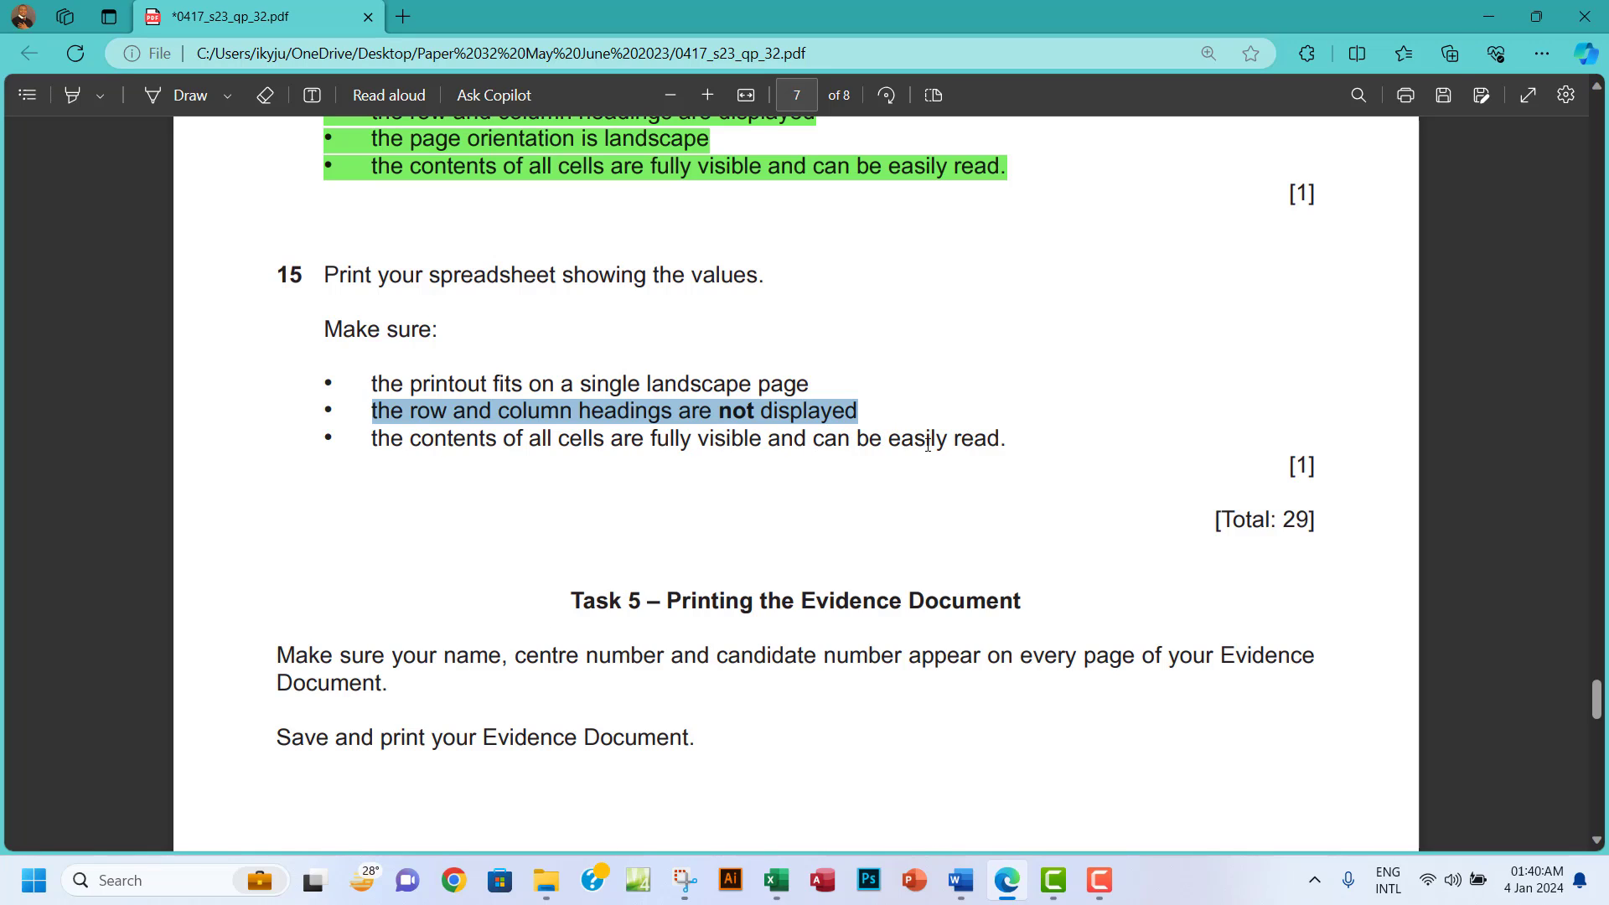
Highlight question 15's print requirements green in the exam paper, then return to Excel's print preview.
{"action": "left_click_drag", "start_coordinate": [325, 276], "coordinate": [1031, 449]}
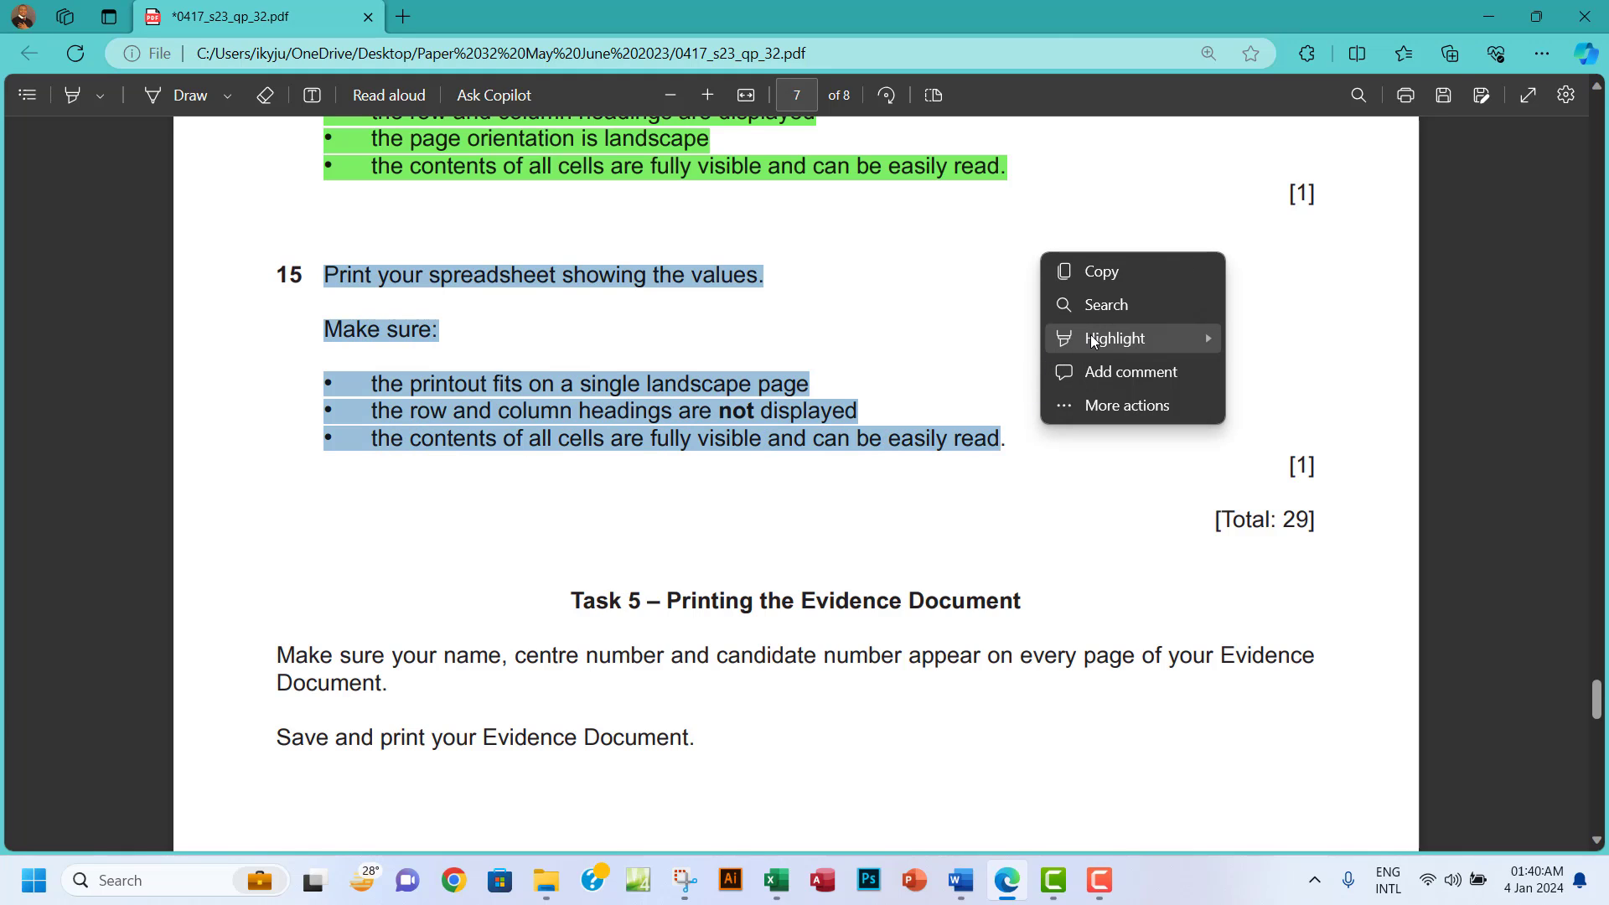
{"action": "mouse_move", "coordinate": [1114, 338]}
{"action": "left_click", "coordinate": [1277, 370]}
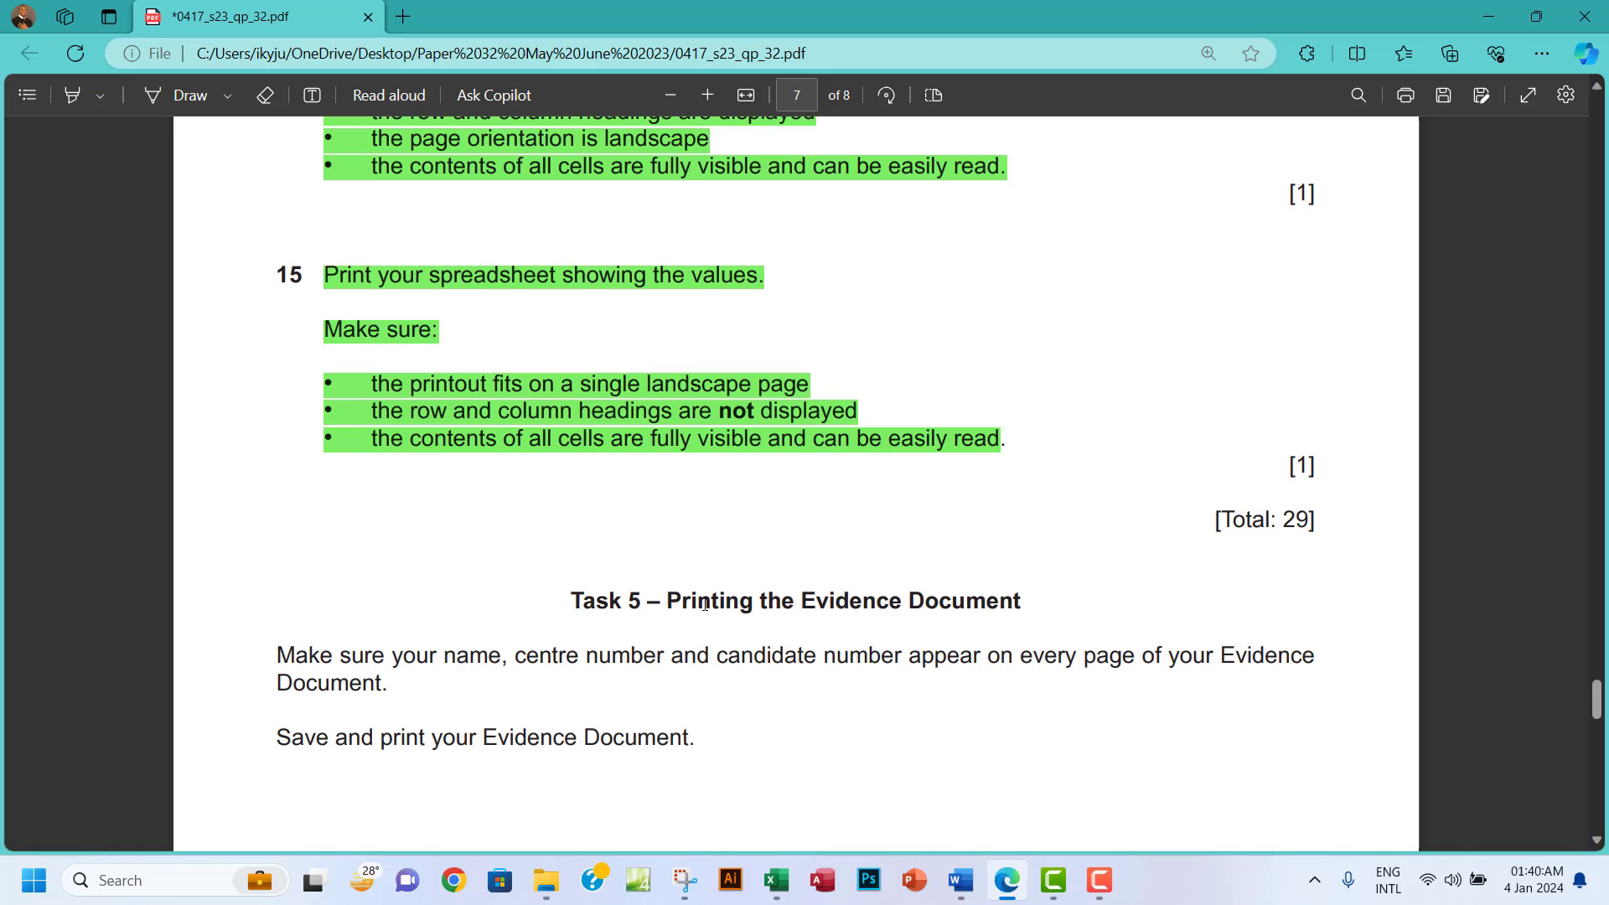
{"action": "left_click", "coordinate": [776, 879]}
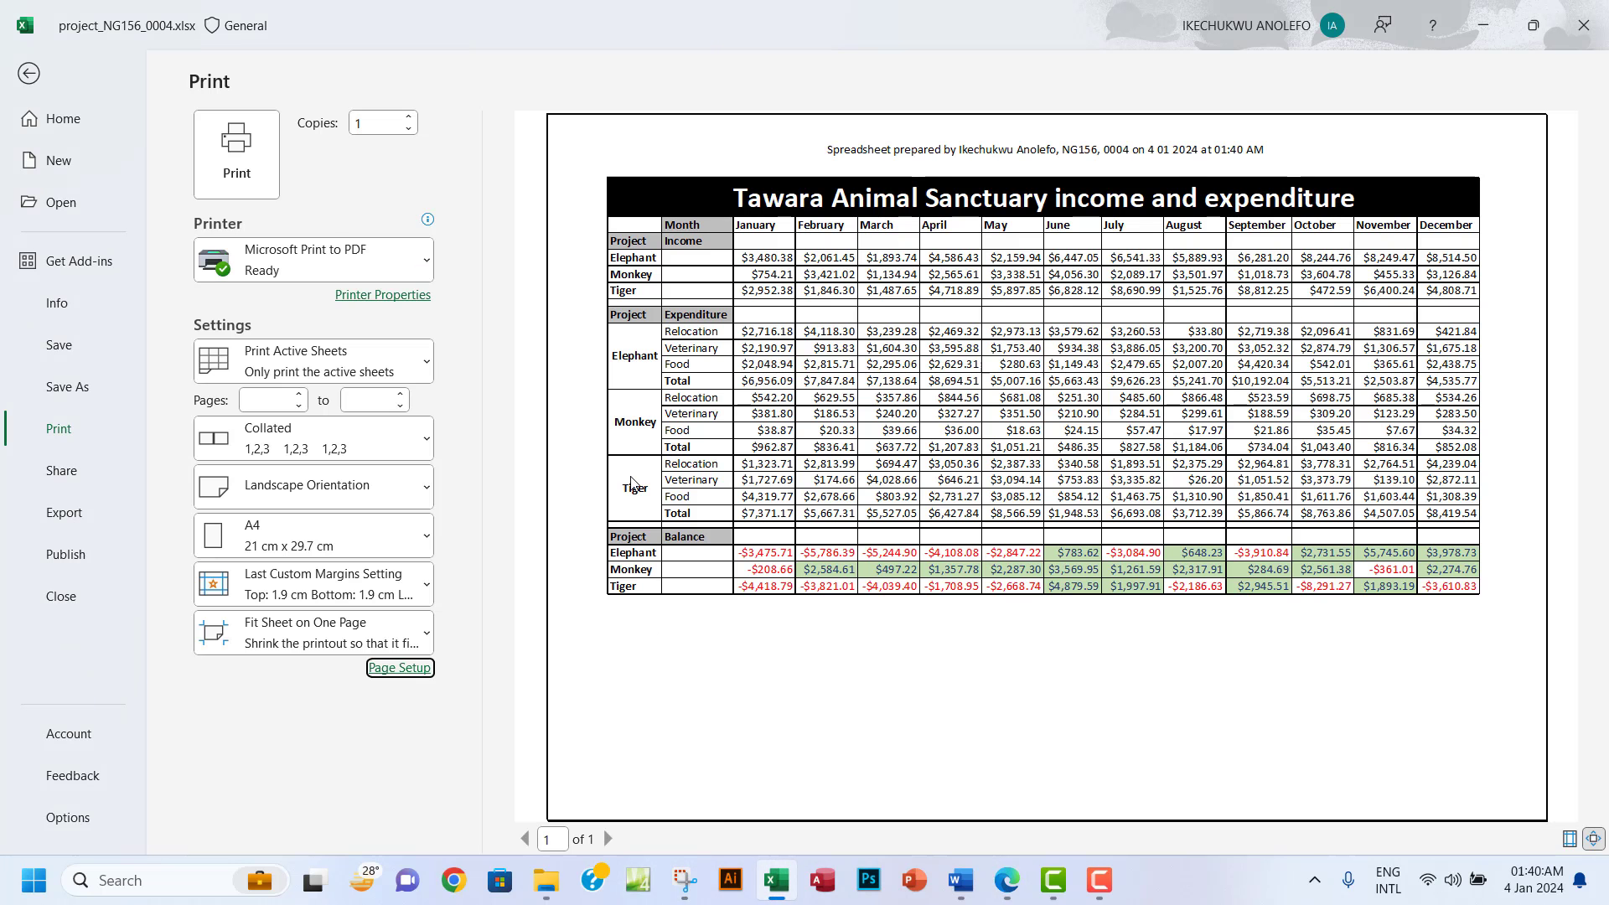
Export the values sheet as a PDF named 'Step 15 printout' and publish it.
{"action": "left_click", "coordinate": [243, 156]}
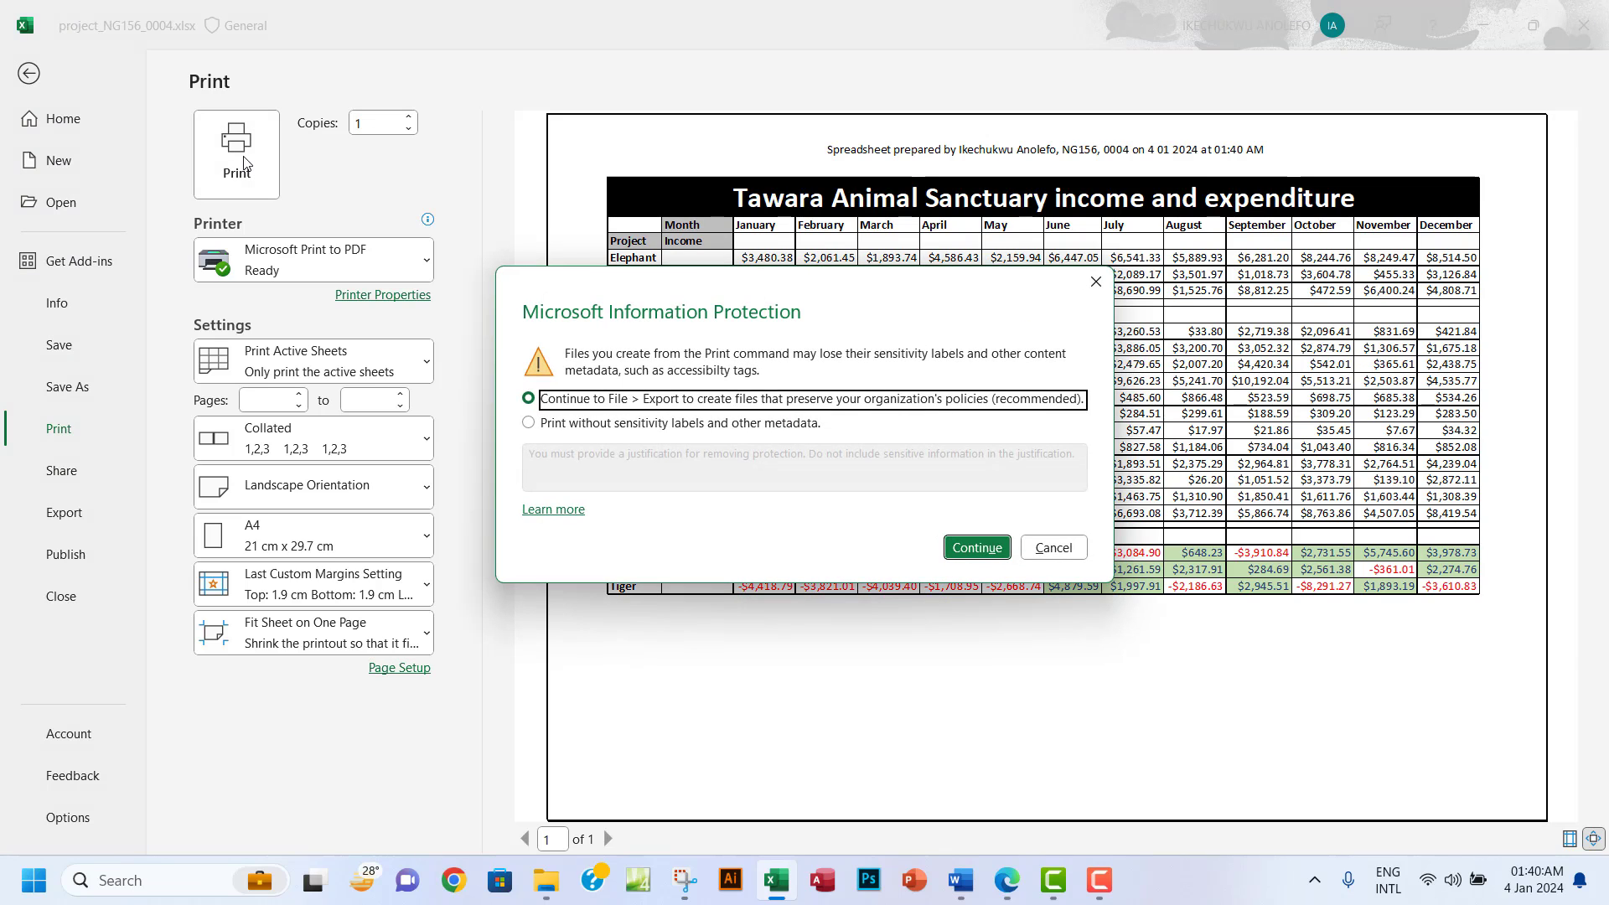
{"action": "left_click", "coordinate": [975, 547]}
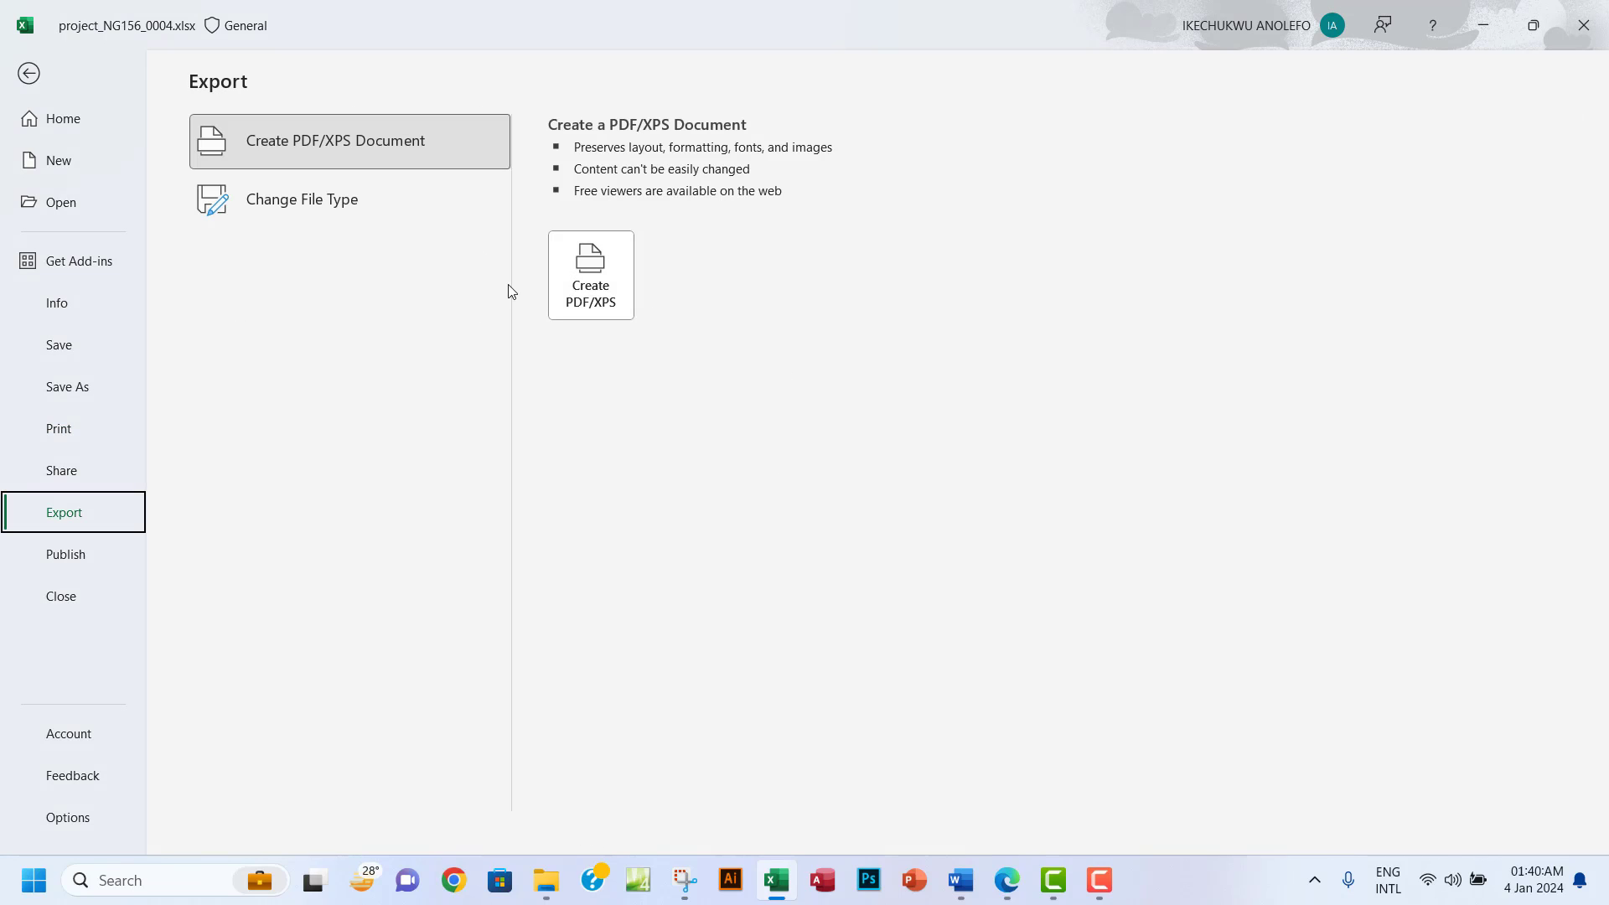
{"action": "left_click", "coordinate": [575, 289]}
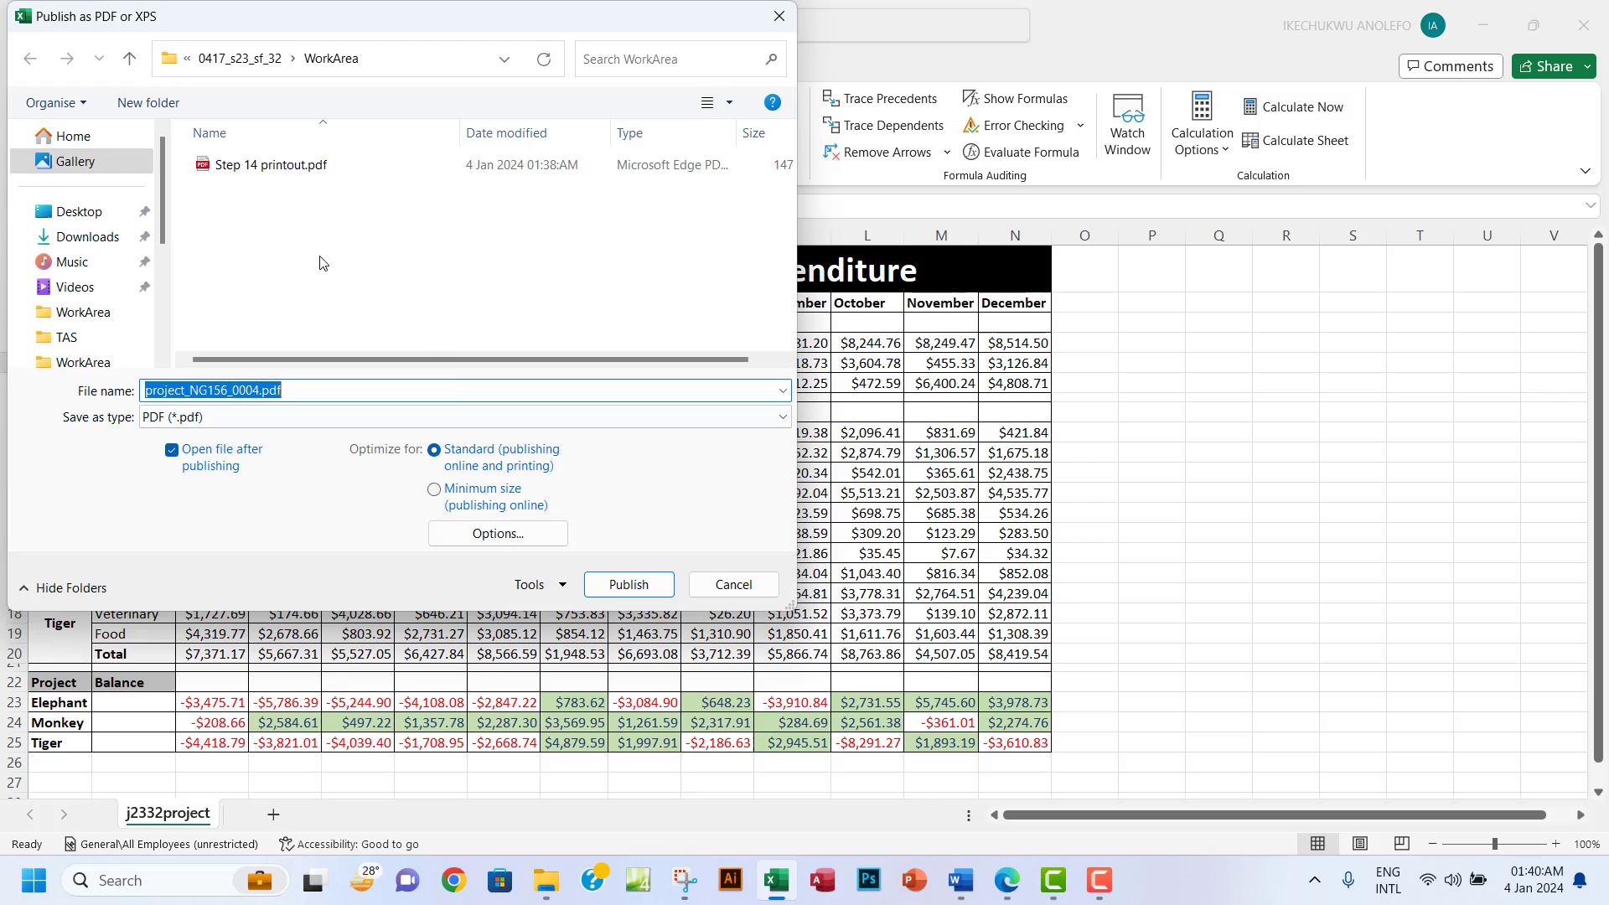
{"action": "left_click", "coordinate": [1005, 896]}
{"action": "key", "text": "alt+Tab"}
{"action": "type", "text": "Ste"}
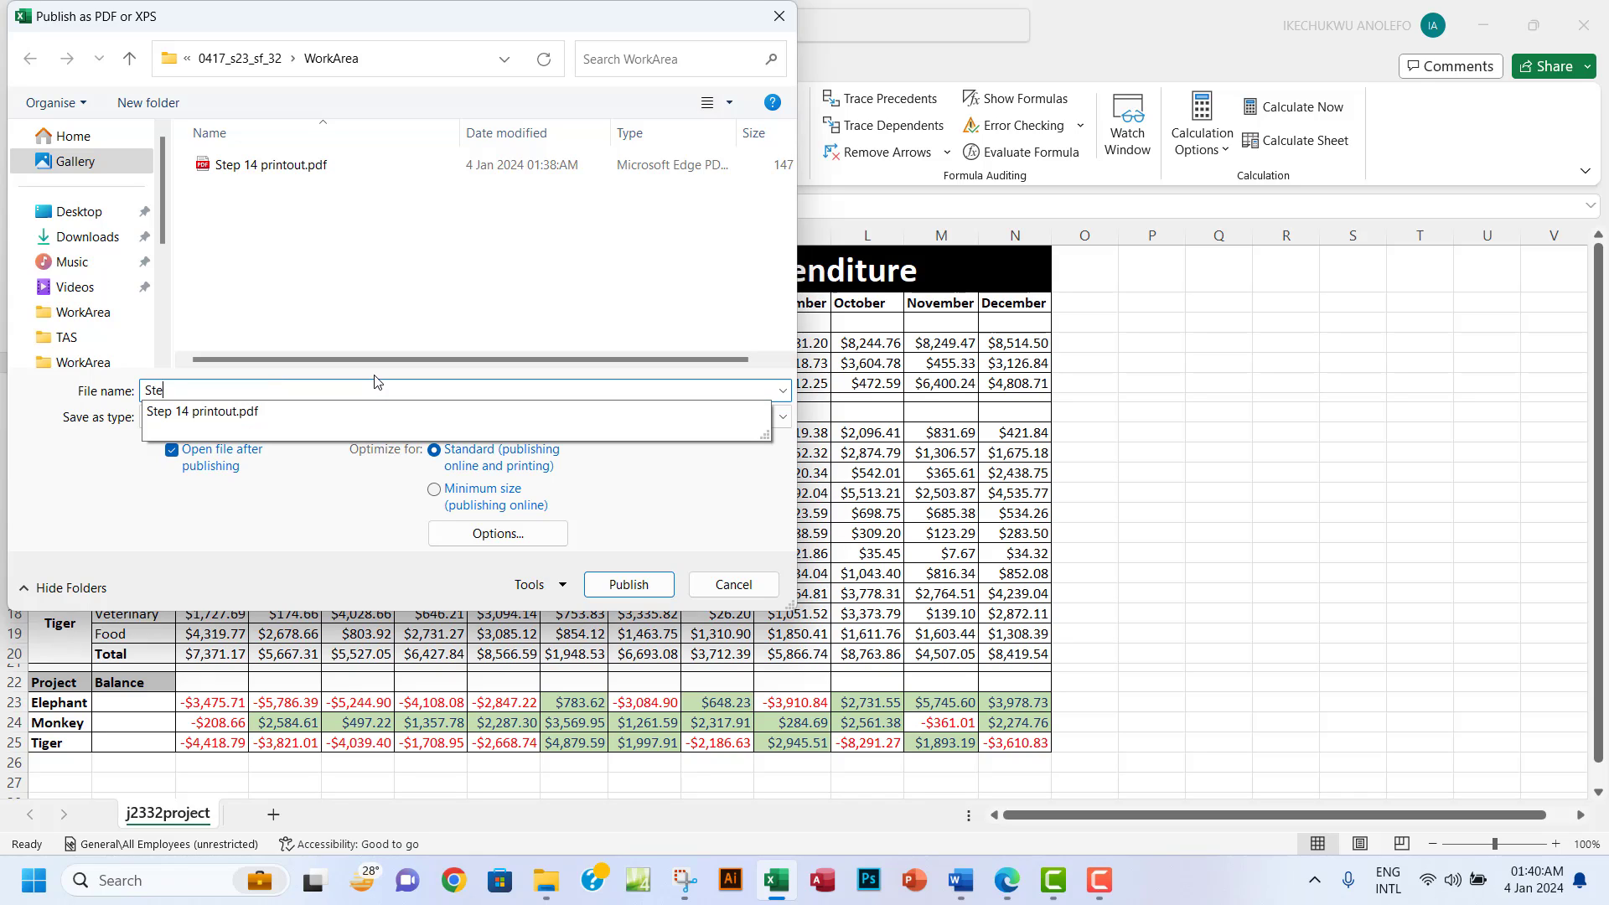
{"action": "type", "text": "p 15 "}
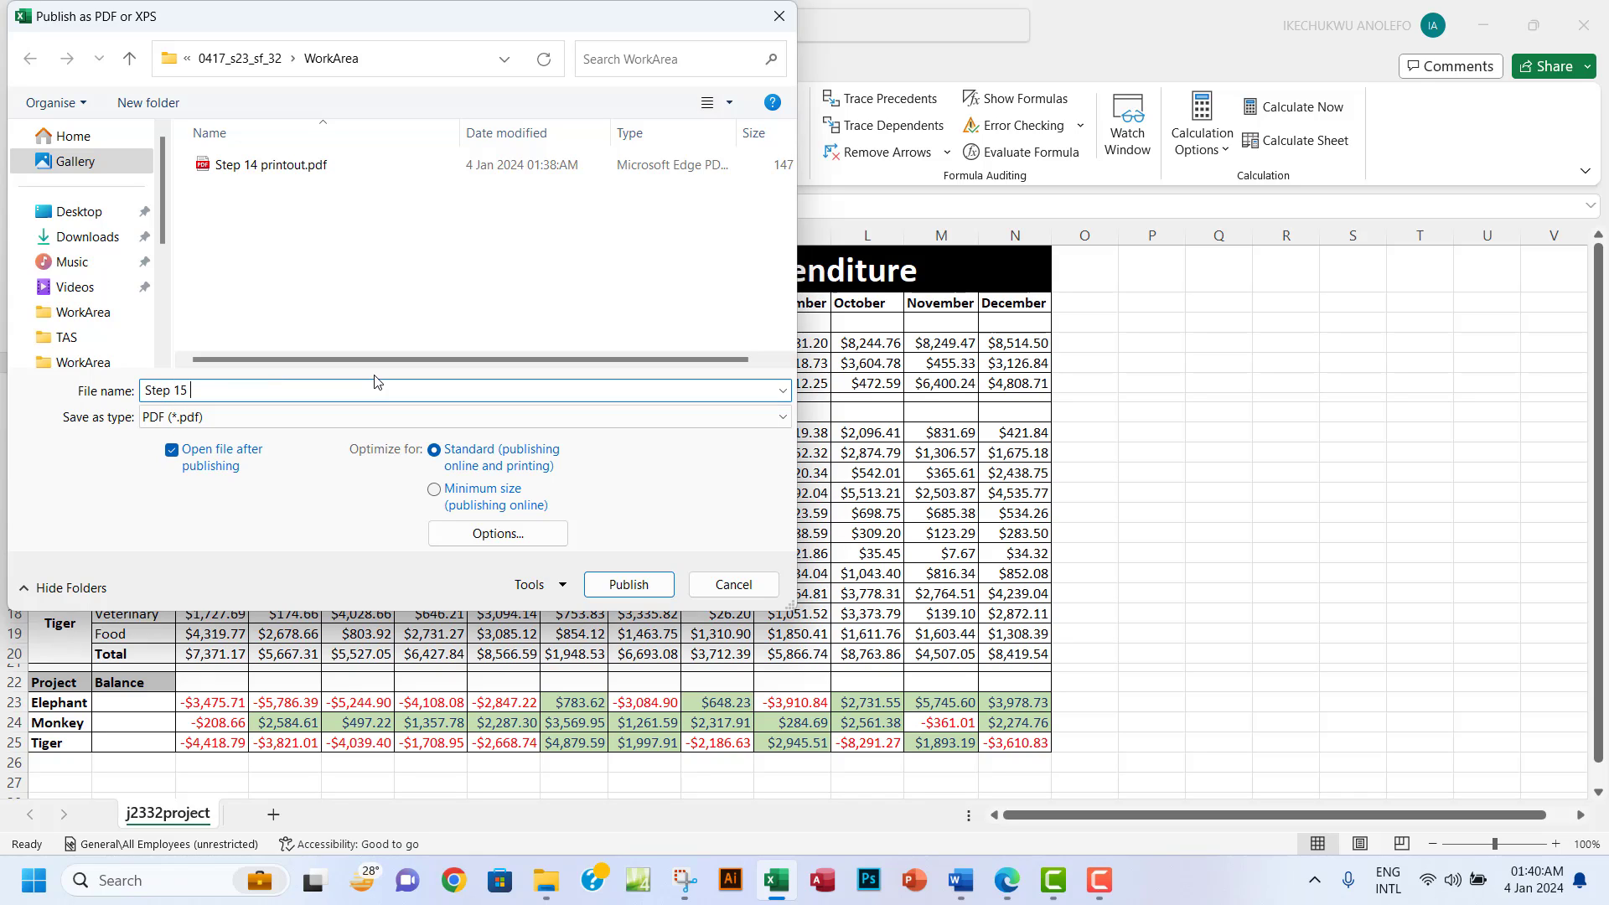
{"action": "type", "text": "printout"}
{"action": "left_click", "coordinate": [626, 585]}
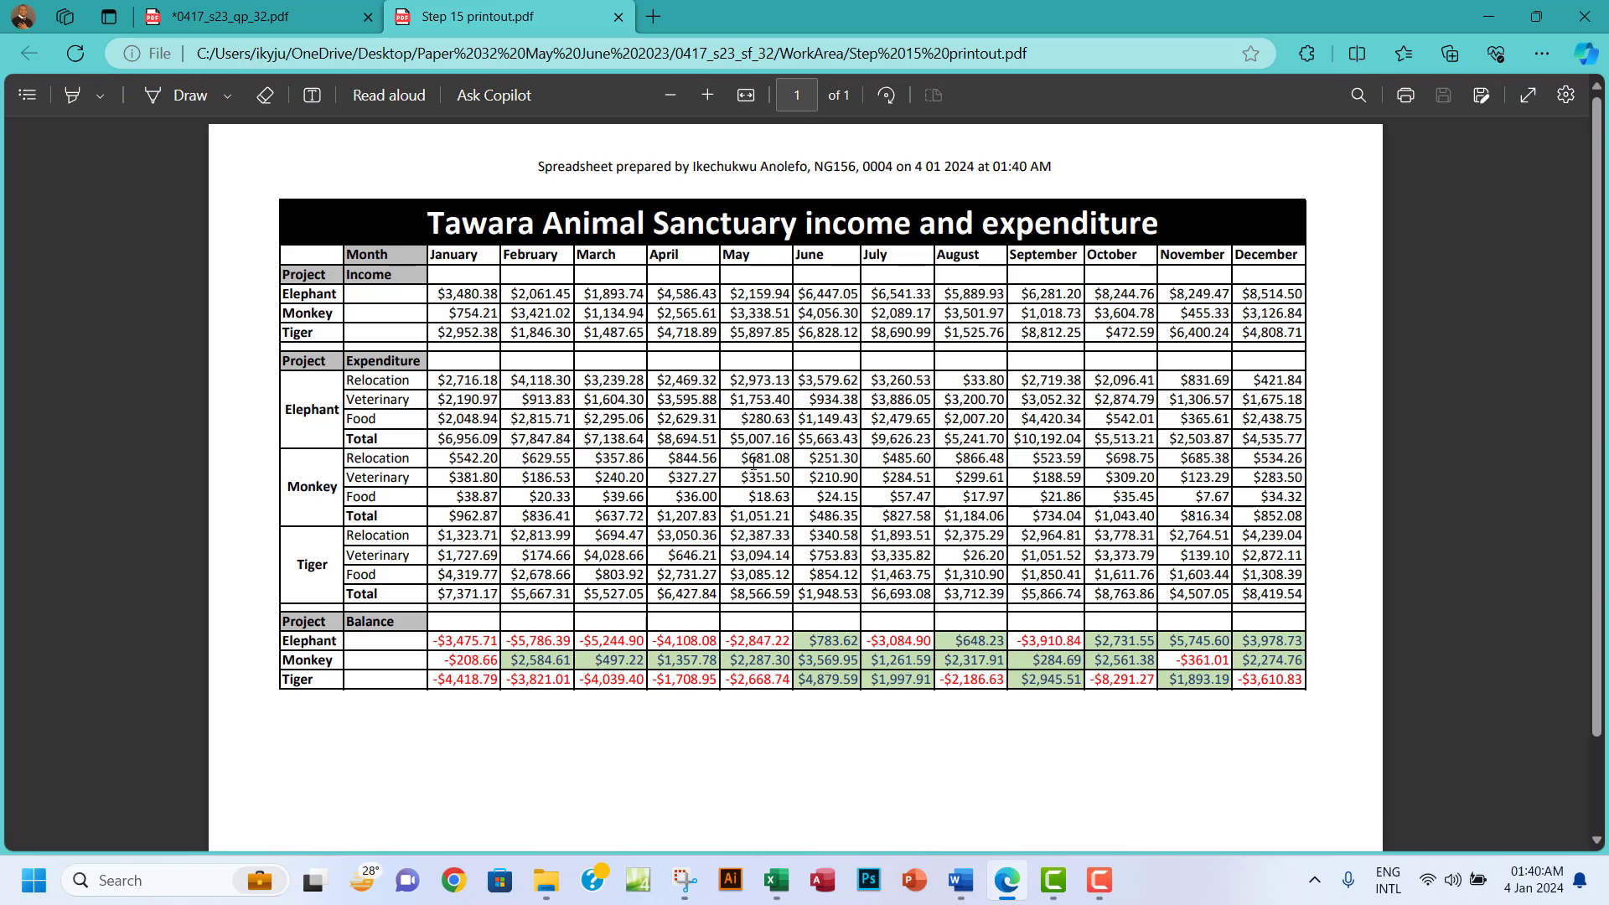
Scroll through the Step 15 printout PDF and select the creation date and time in its header.
{"action": "scroll", "coordinate": [752, 464], "scroll_direction": "down", "scroll_amount": 2}
{"action": "scroll", "coordinate": [753, 463], "scroll_direction": "up", "scroll_amount": 2}
{"action": "left_click_drag", "start_coordinate": [870, 166], "coordinate": [1034, 166]}
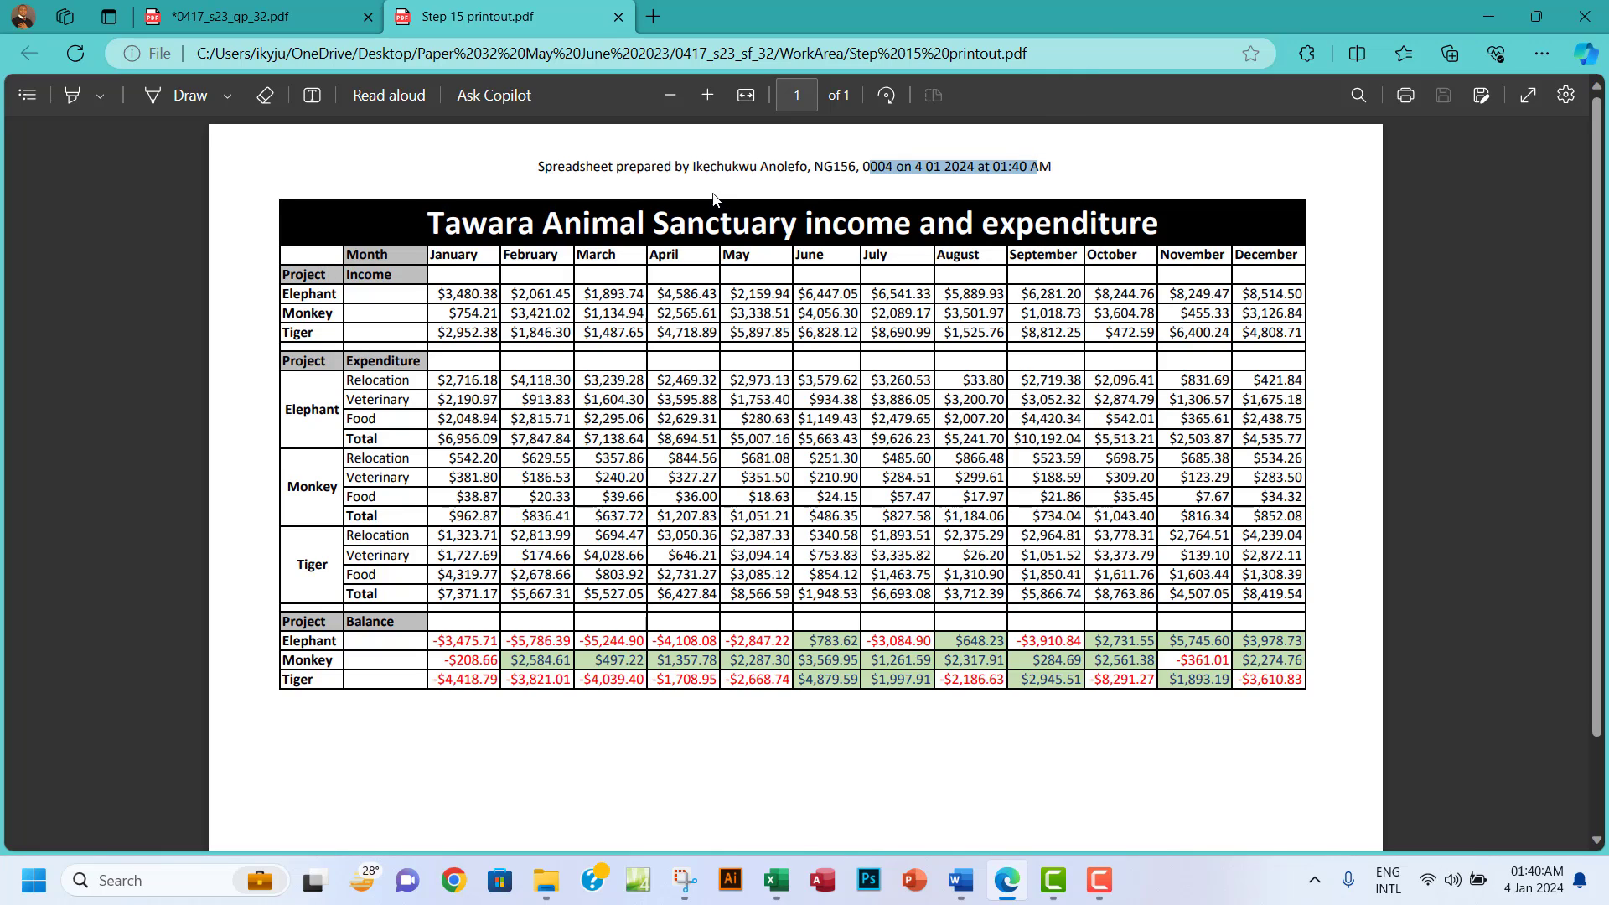
Close the Step 15 printout tab, scroll to the Task 5 instructions, and switch to the Word evidence document.
{"action": "left_click", "coordinate": [619, 17]}
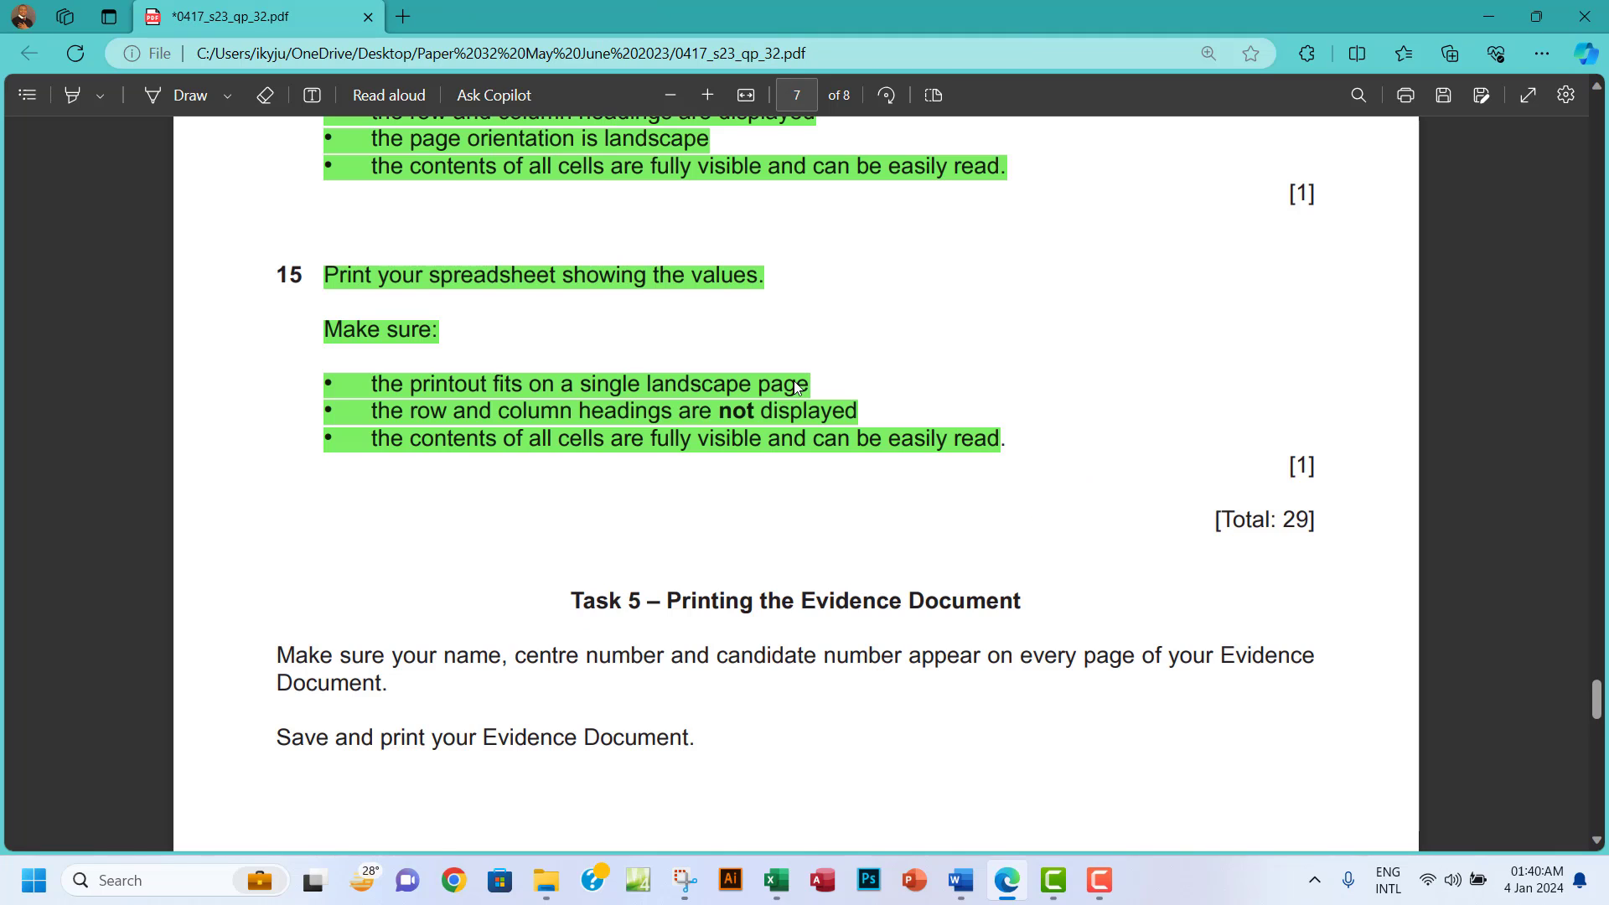
{"action": "scroll", "coordinate": [822, 538], "scroll_direction": "down", "scroll_amount": 3}
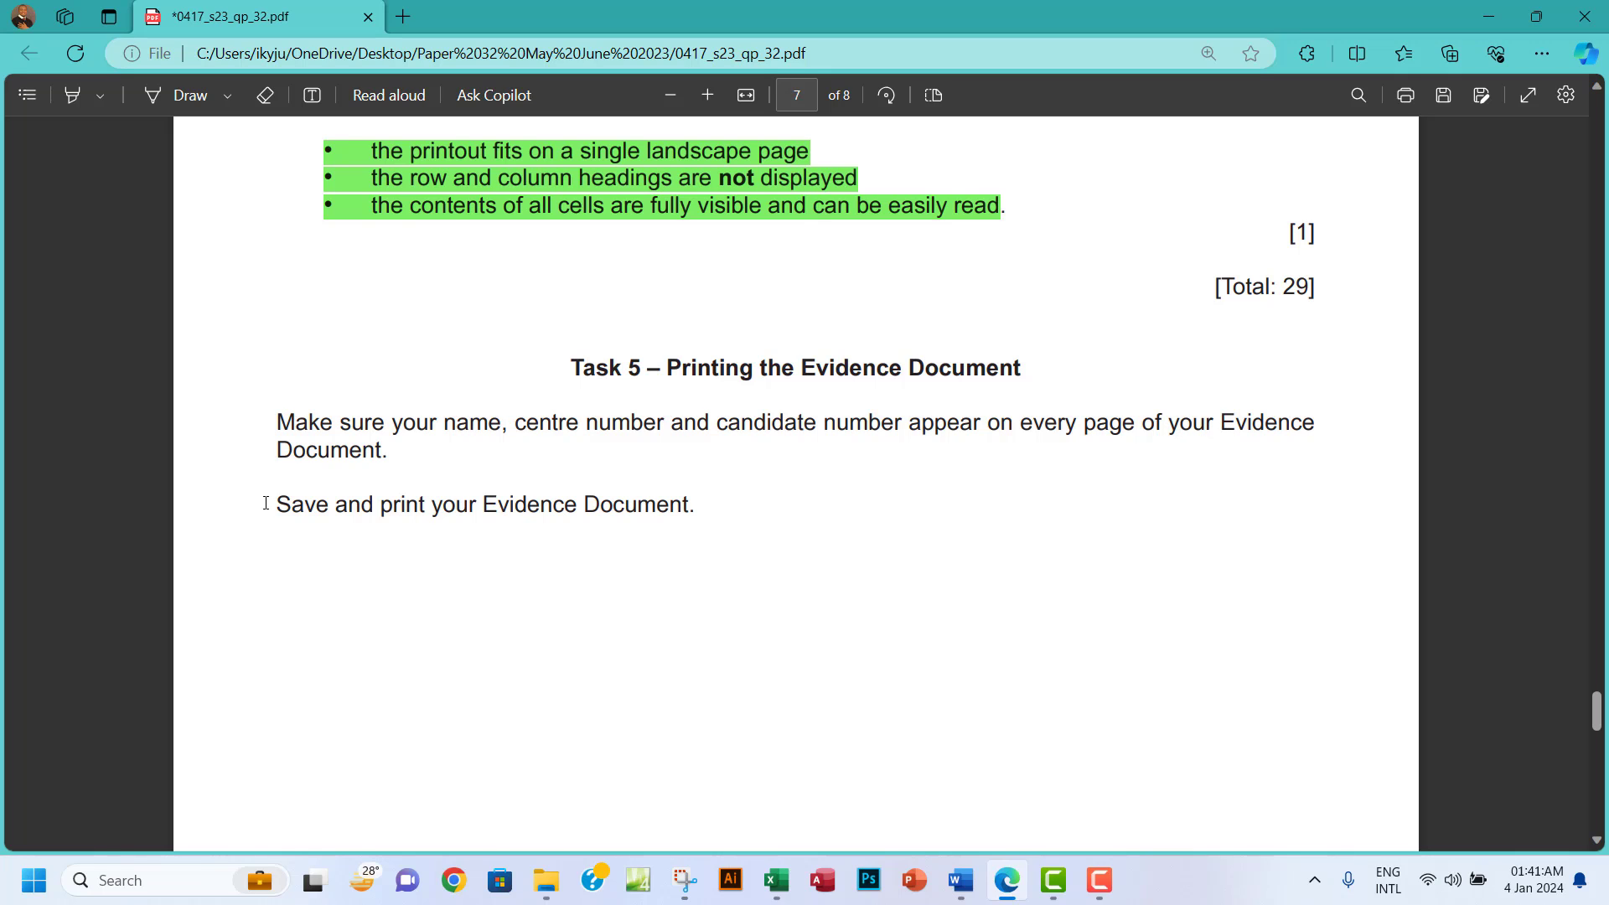
{"action": "left_click", "coordinate": [961, 880]}
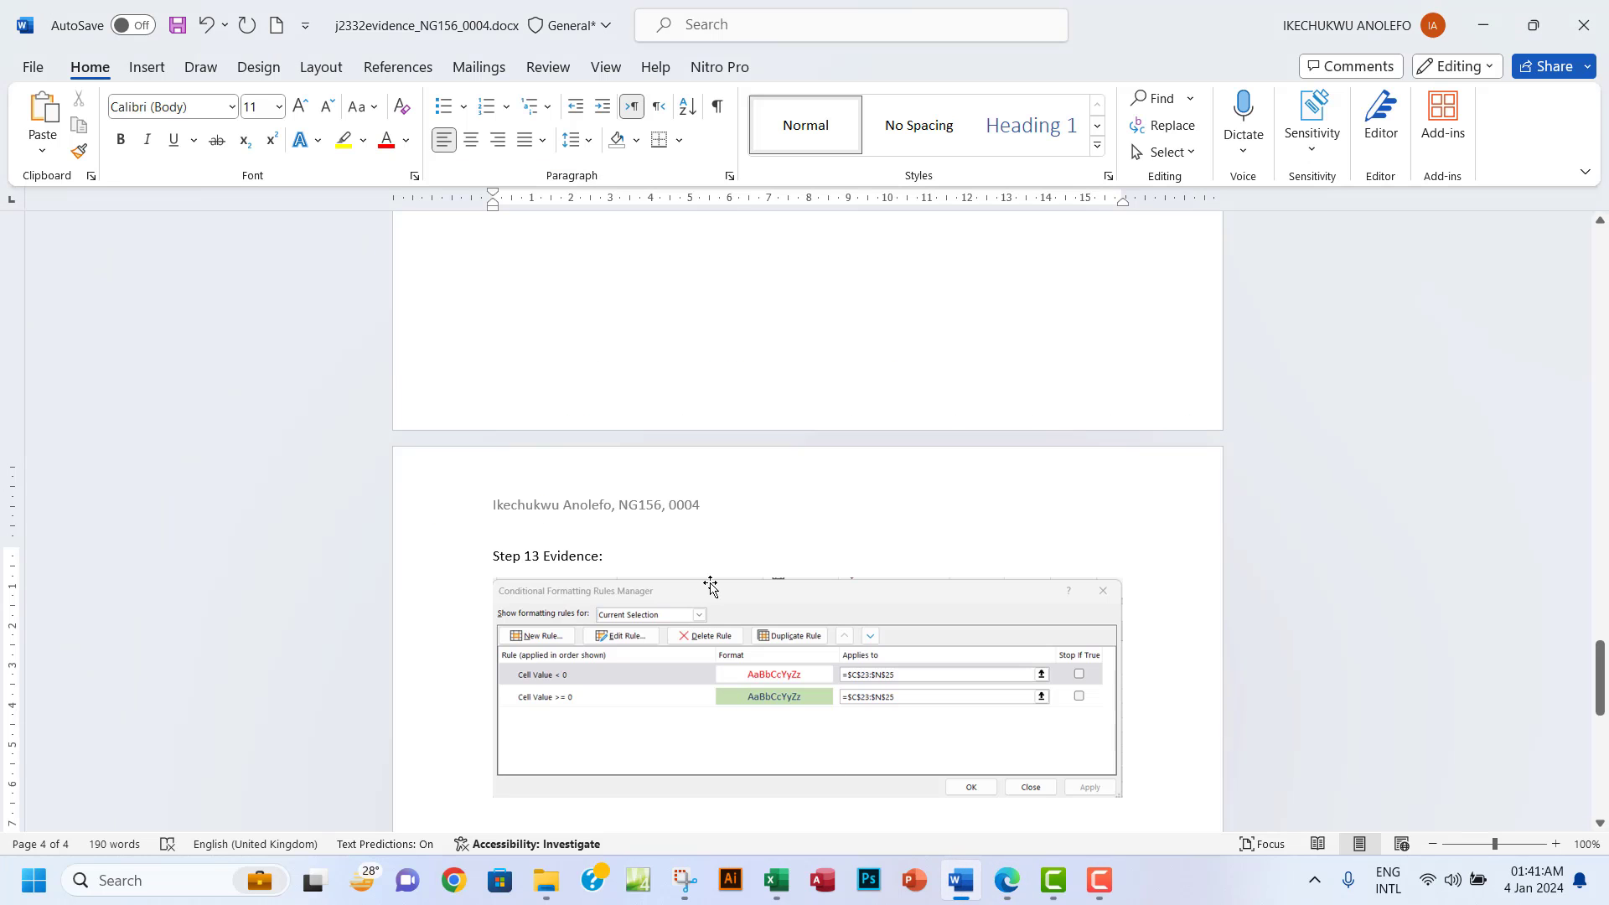
Preview the 4-page evidence document in Word's print view, paging back from page 4 to page 1.
{"action": "left_click", "coordinate": [33, 67]}
{"action": "left_click", "coordinate": [67, 429]}
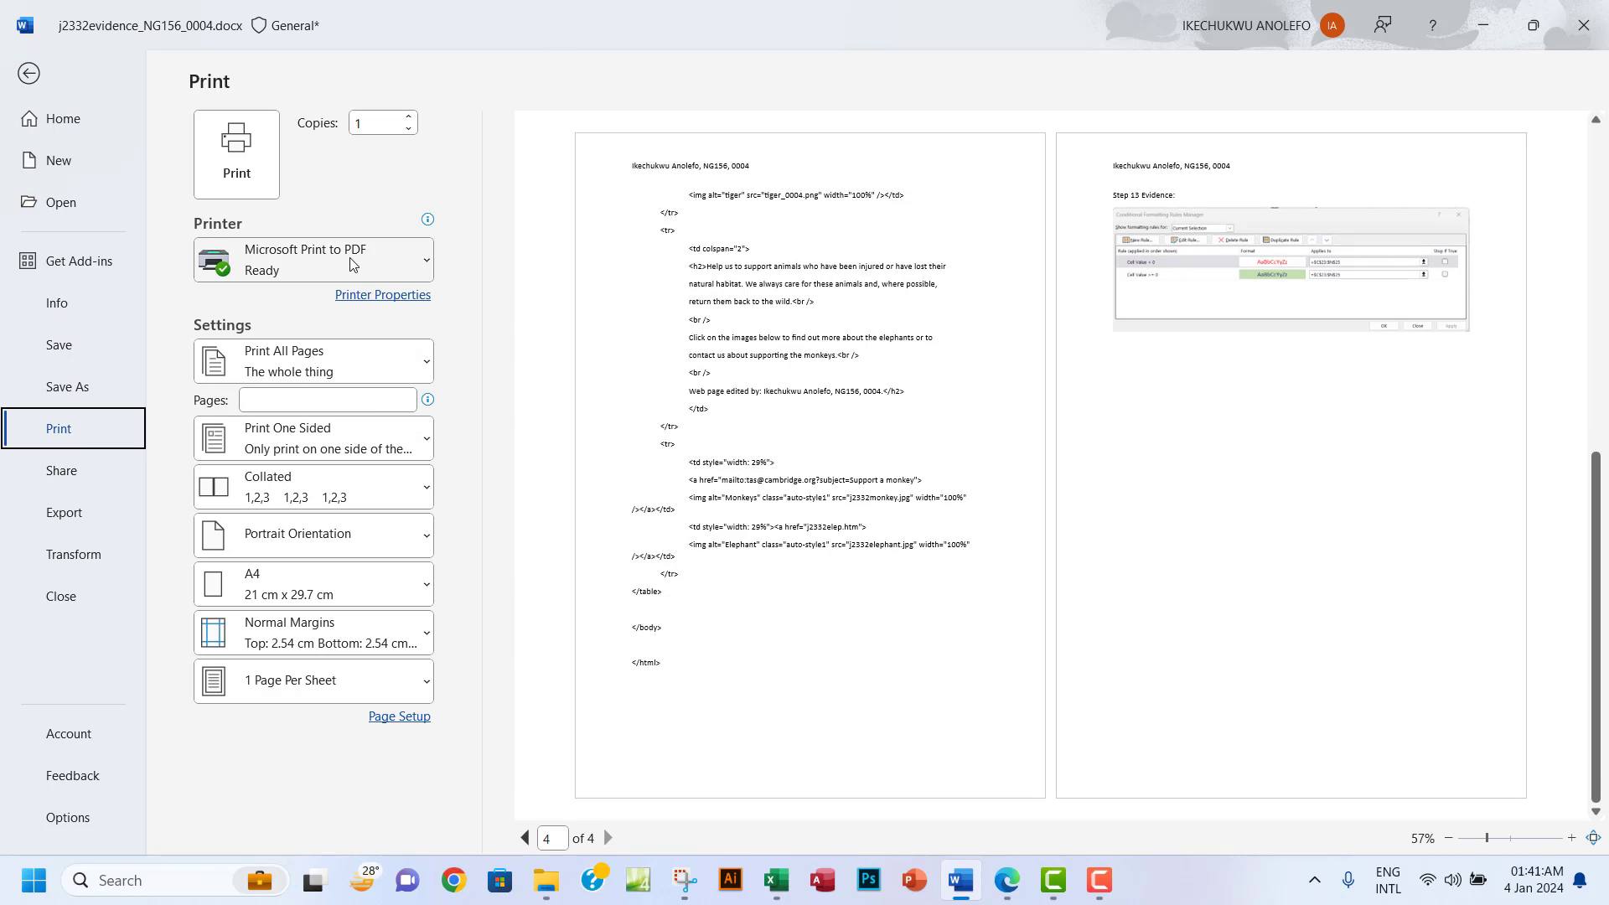
{"action": "left_click", "coordinate": [522, 839]}
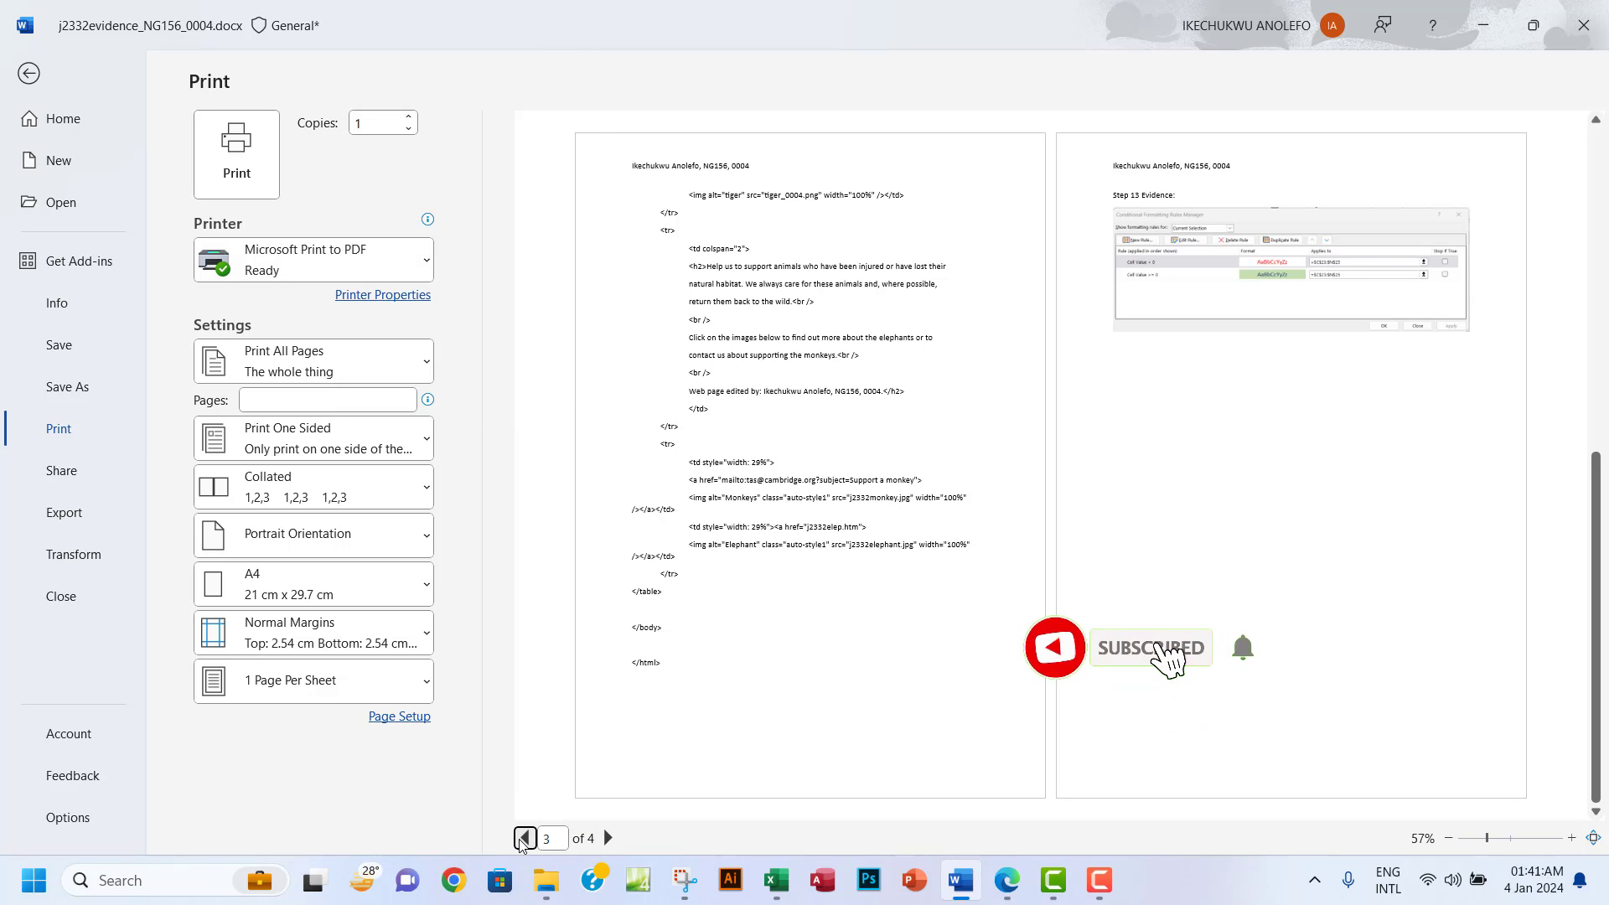
{"action": "left_click", "coordinate": [526, 838]}
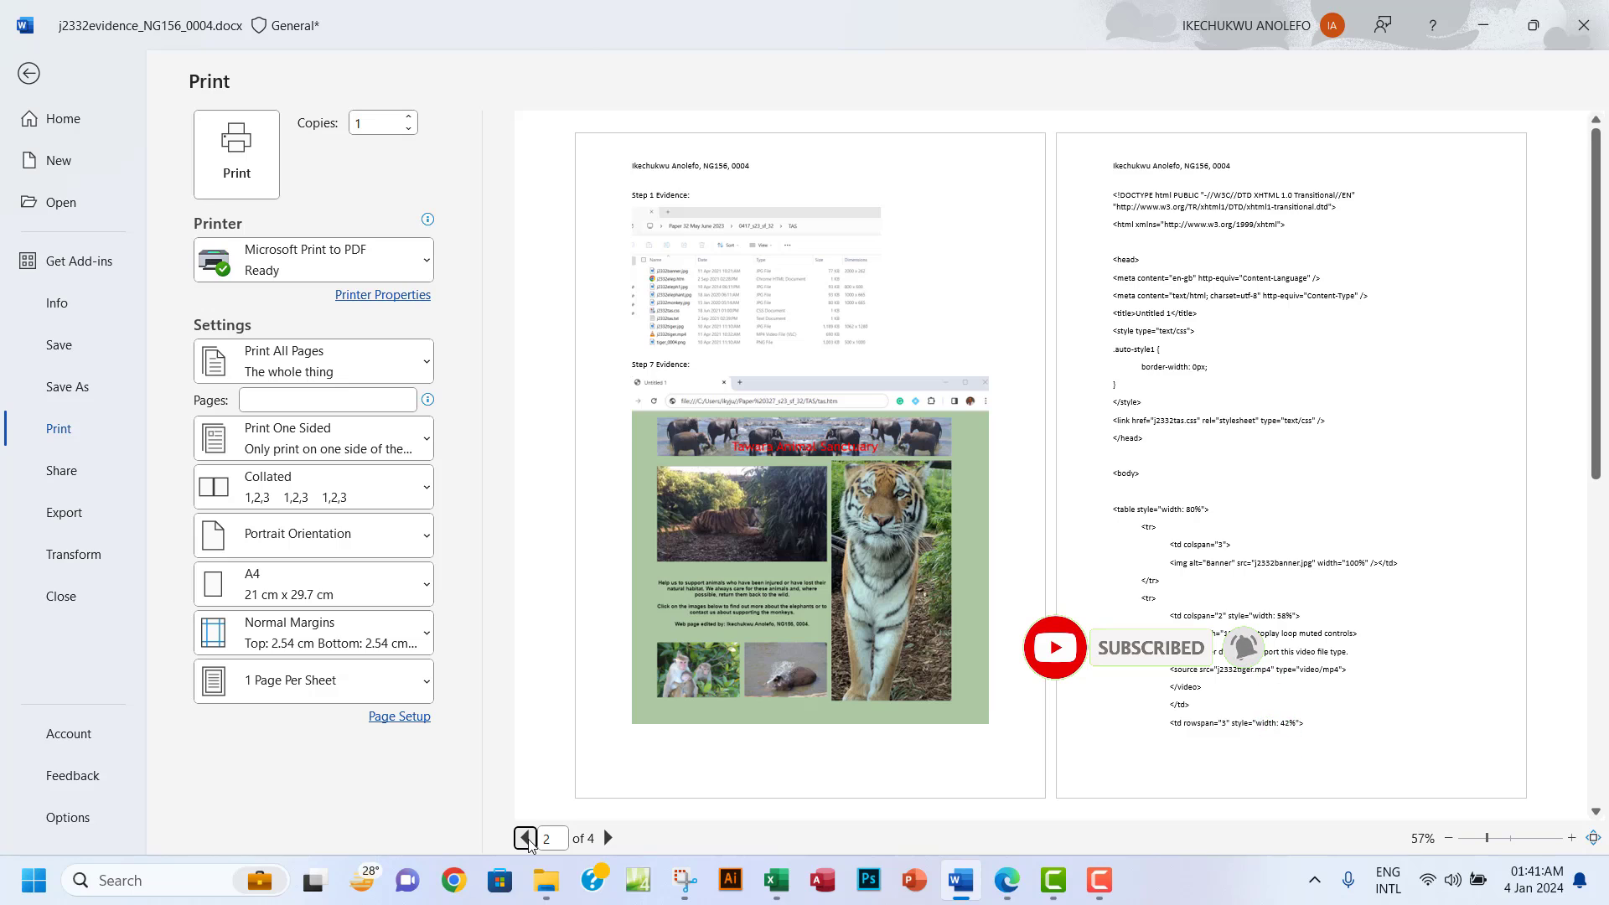
{"action": "left_click", "coordinate": [525, 838]}
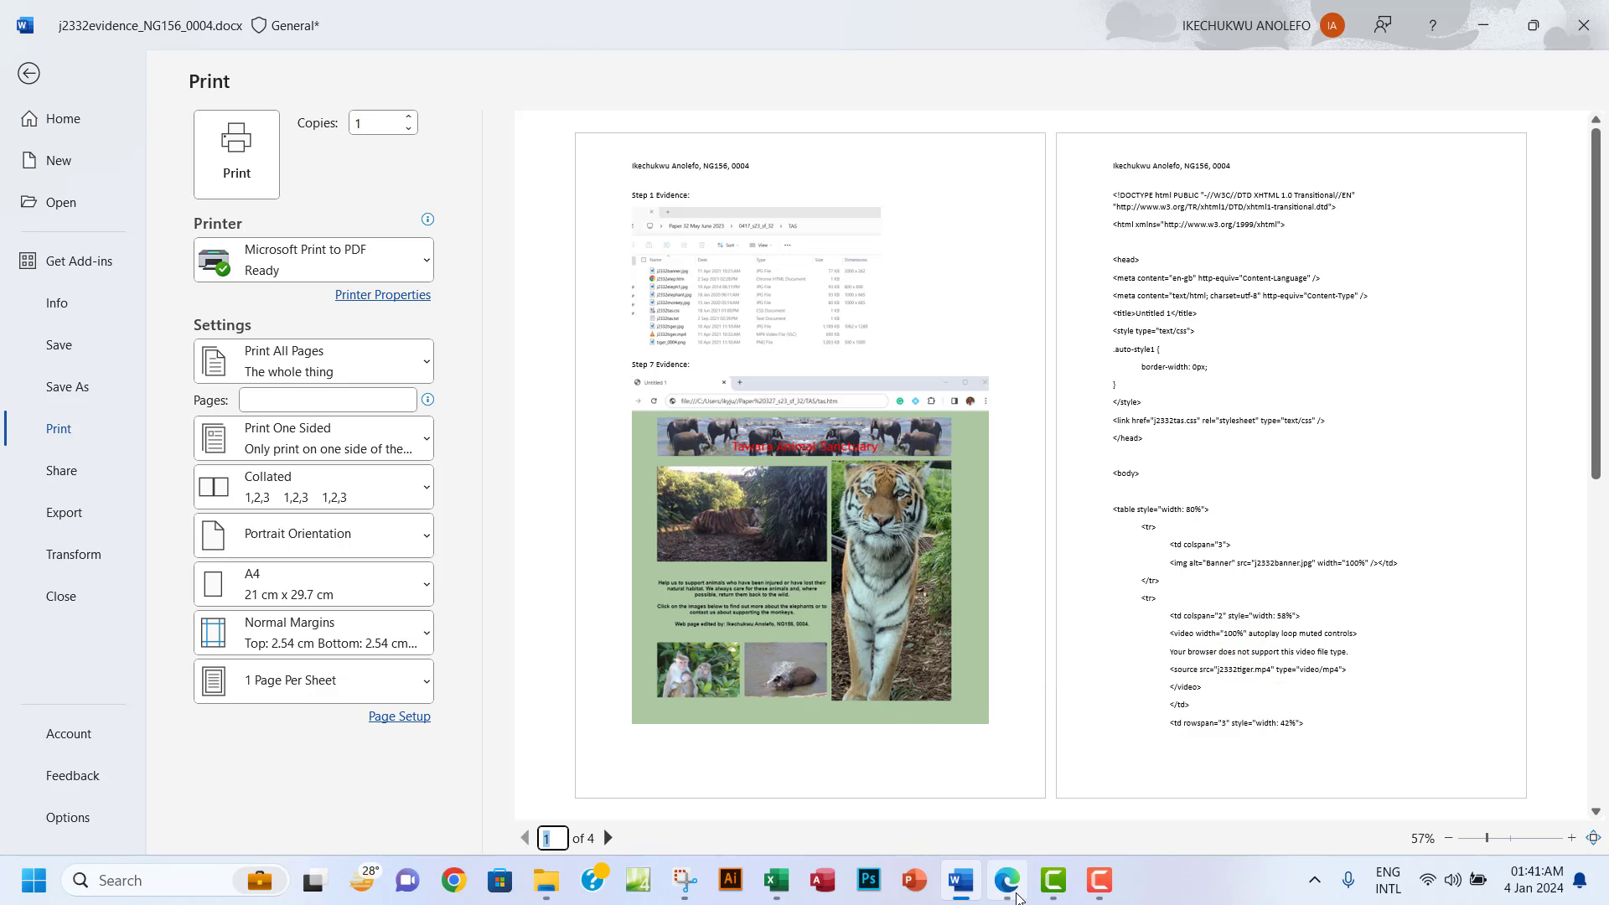
Return to the exam paper in Edge and review the Task 5 instructions.
{"action": "left_click", "coordinate": [1006, 880]}
{"action": "scroll", "coordinate": [727, 503], "scroll_direction": "down", "scroll_amount": 8}
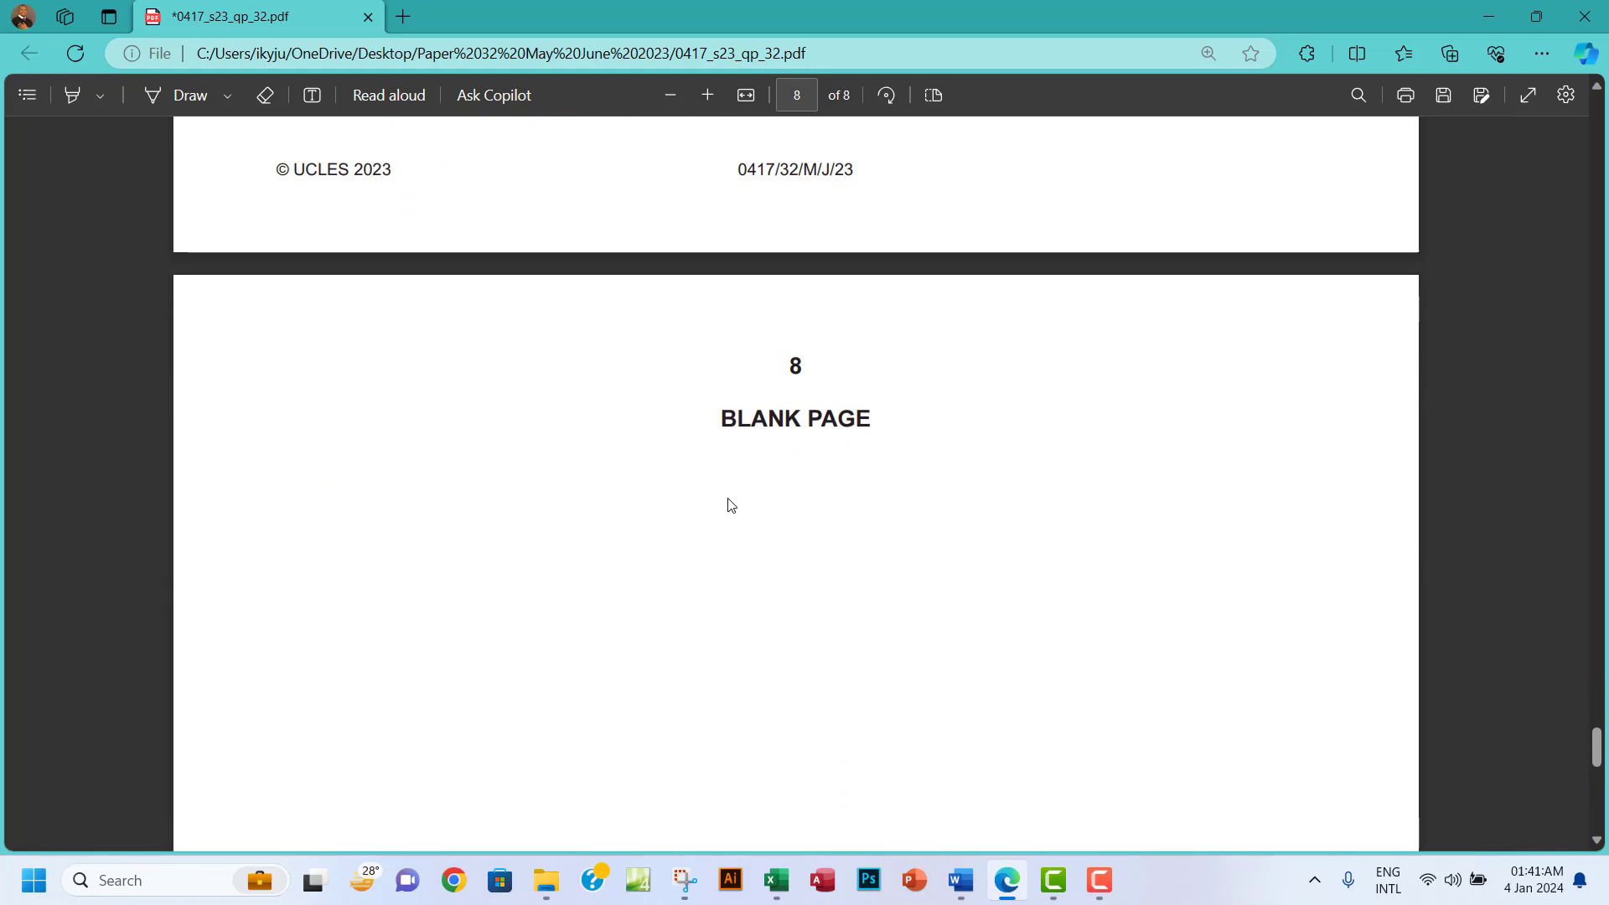
{"action": "scroll", "coordinate": [729, 505], "scroll_direction": "up", "scroll_amount": 5}
{"action": "scroll", "coordinate": [732, 504], "scroll_direction": "up", "scroll_amount": 5}
{"action": "scroll", "coordinate": [731, 505], "scroll_direction": "down", "scroll_amount": 3}
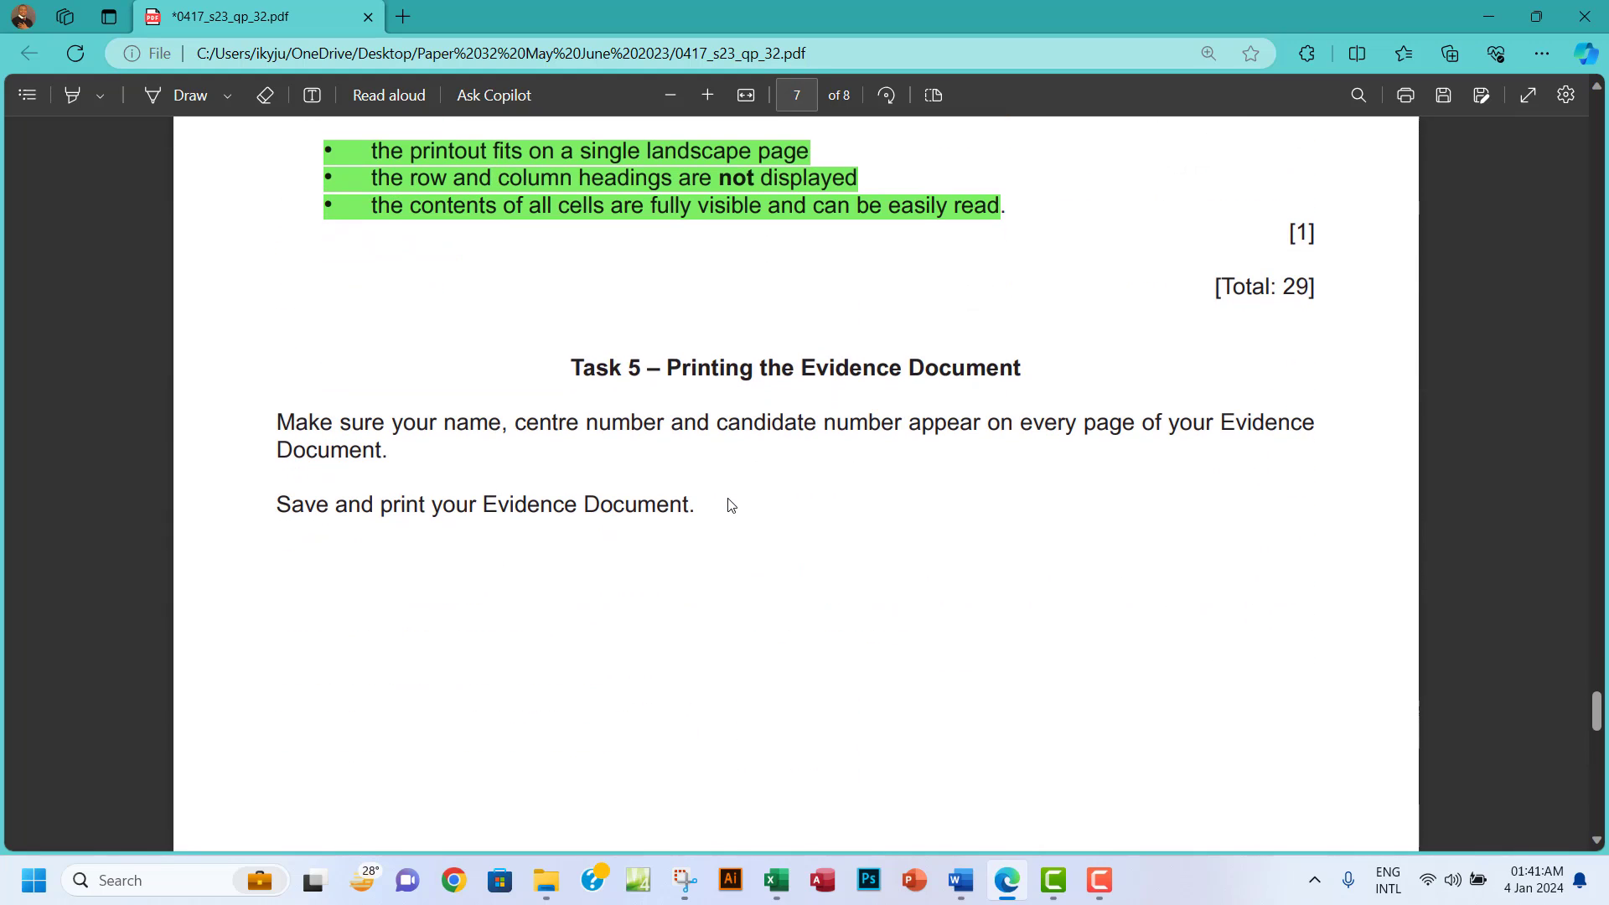